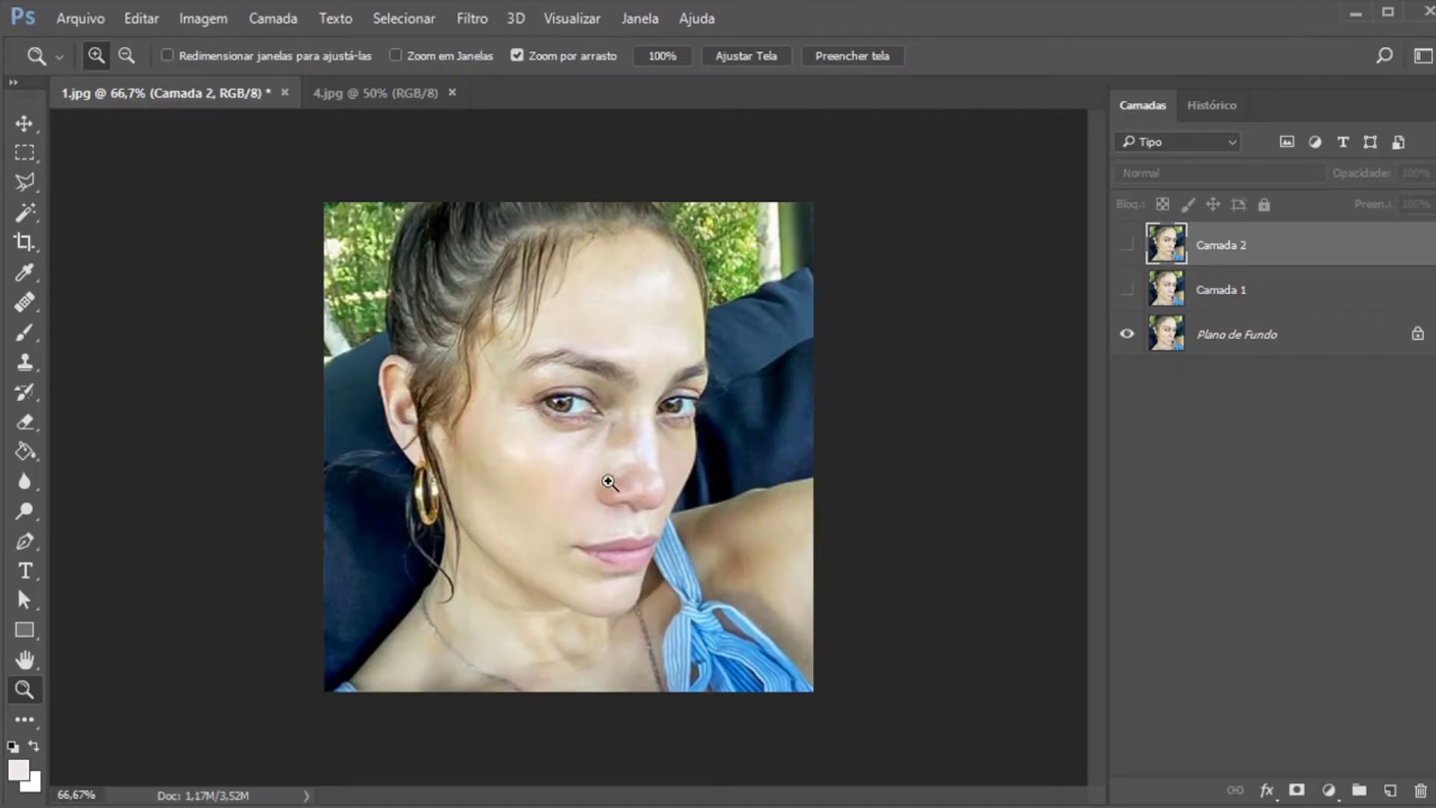
Compare the retouched Camada 2 with the original photo at 100% zoom by toggling the layer's visibility
click(609, 482)
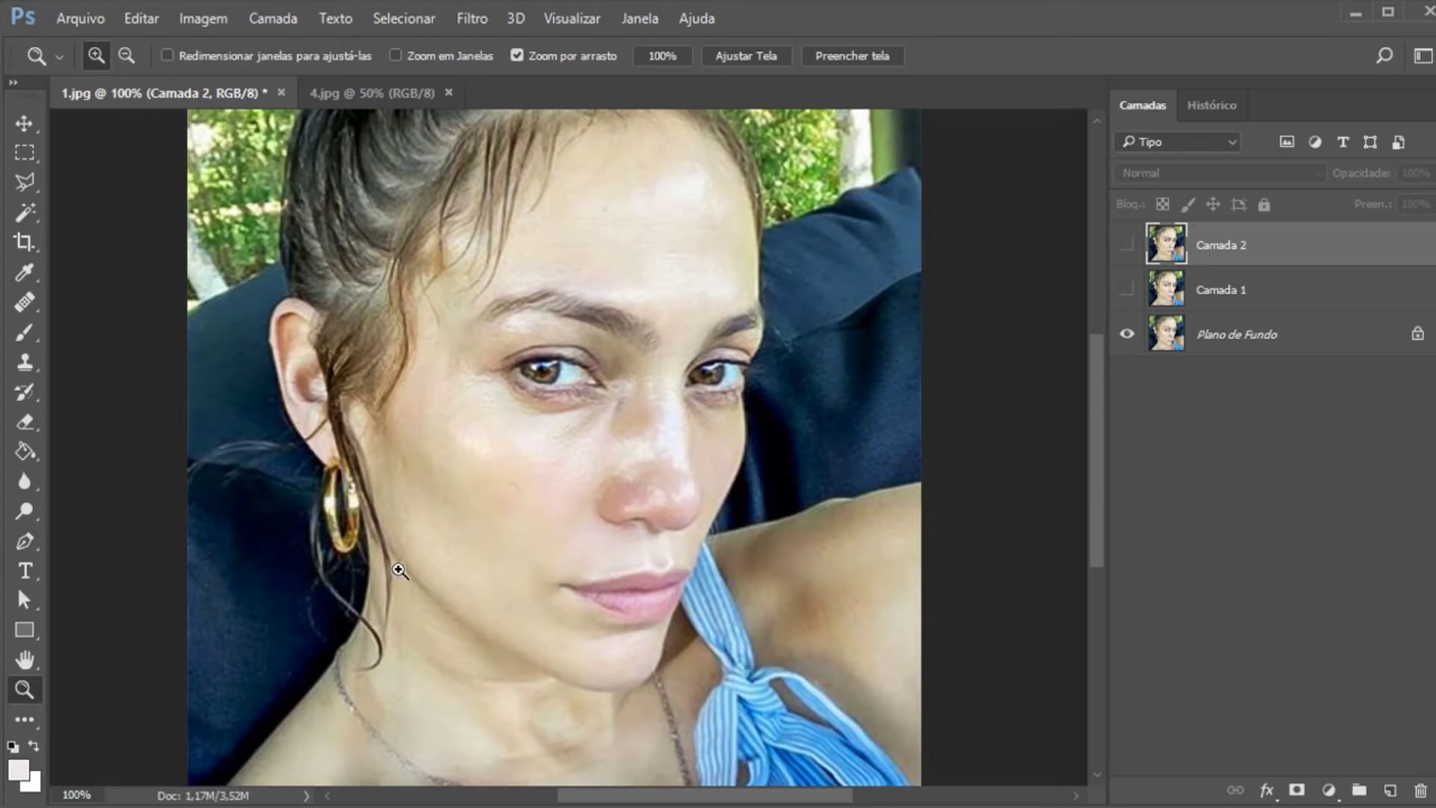
click(1126, 245)
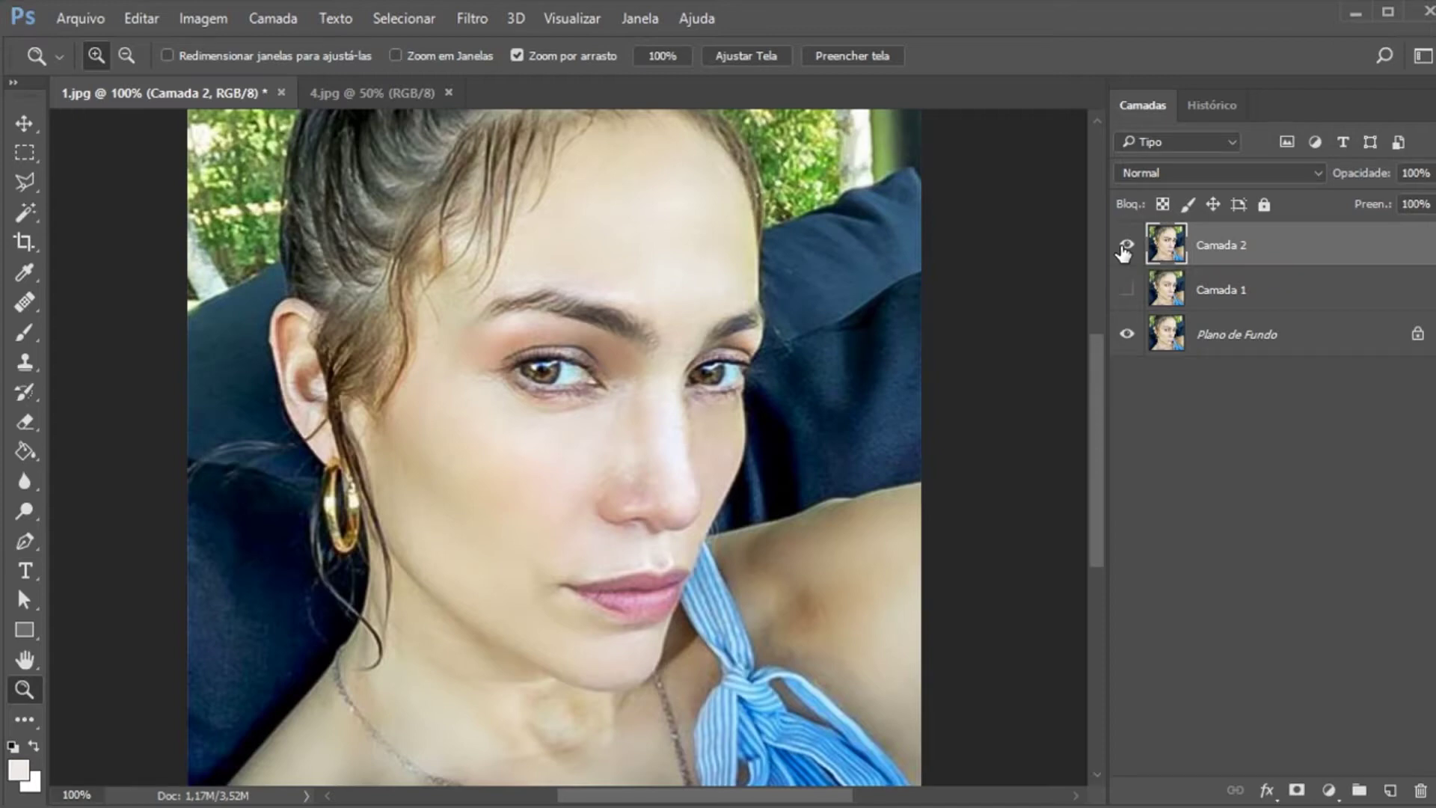
click(1128, 252)
click(1128, 247)
click(1128, 253)
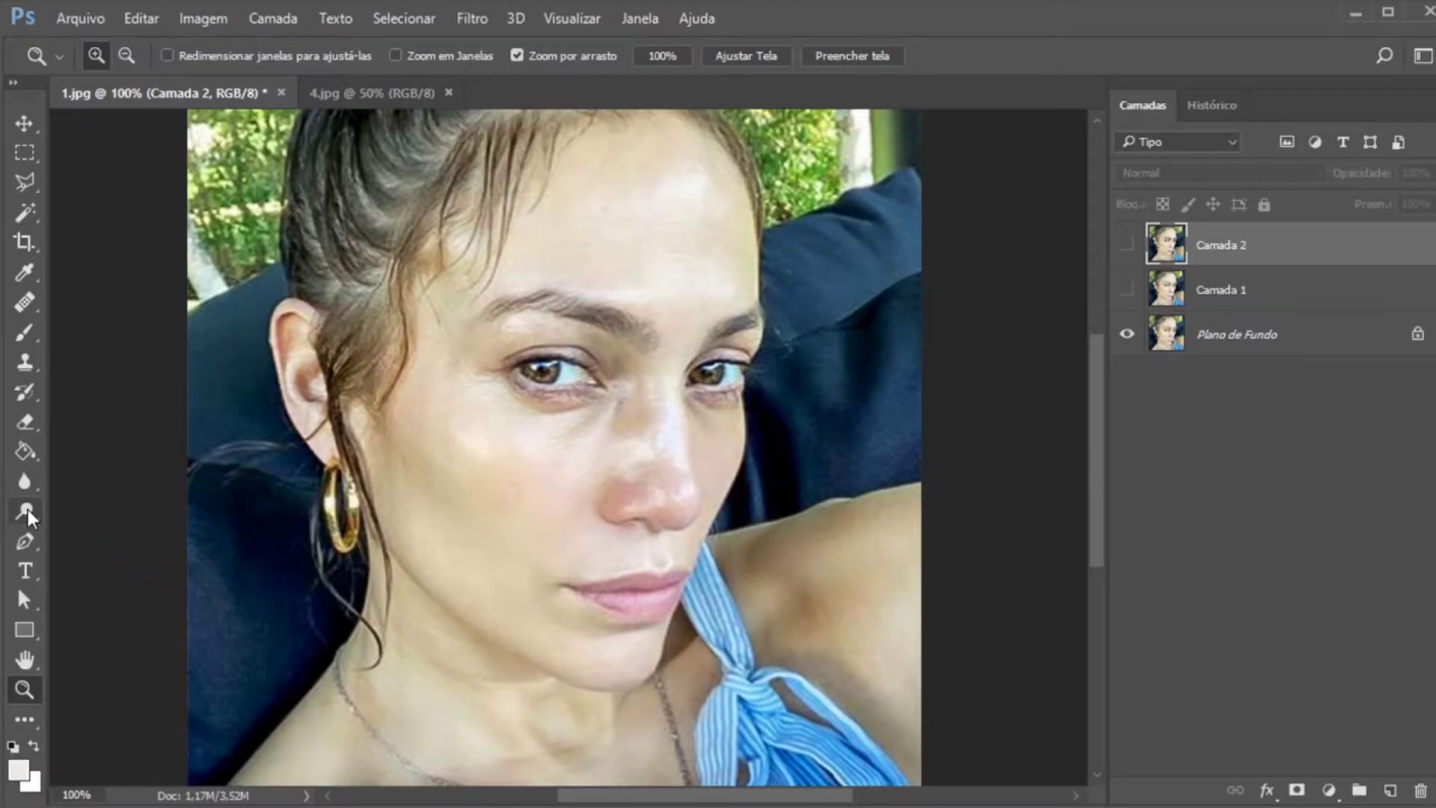
Choose the Dodge tool (Subexposição) and duplicate the Plano de Fundo layer
click(26, 509)
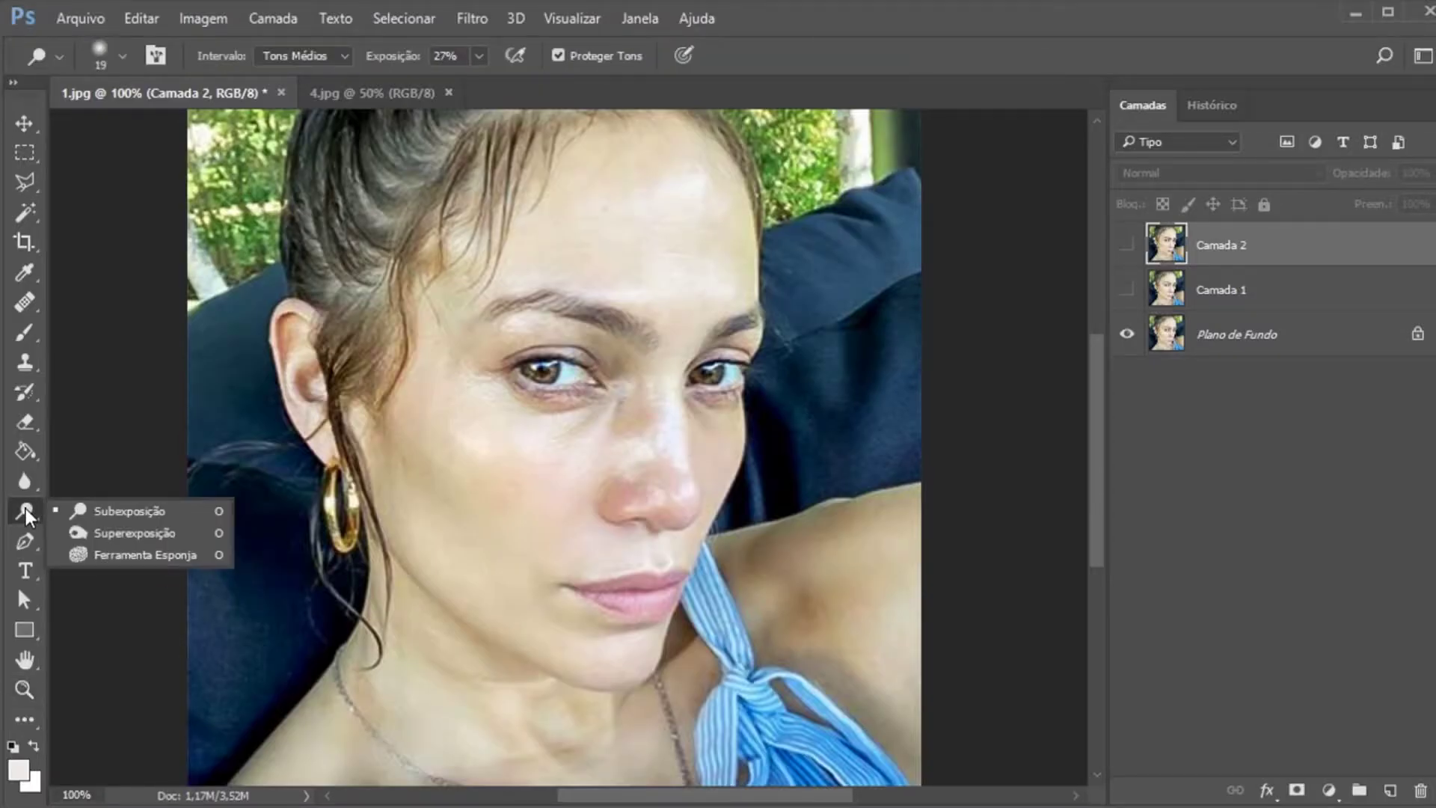
click(88, 509)
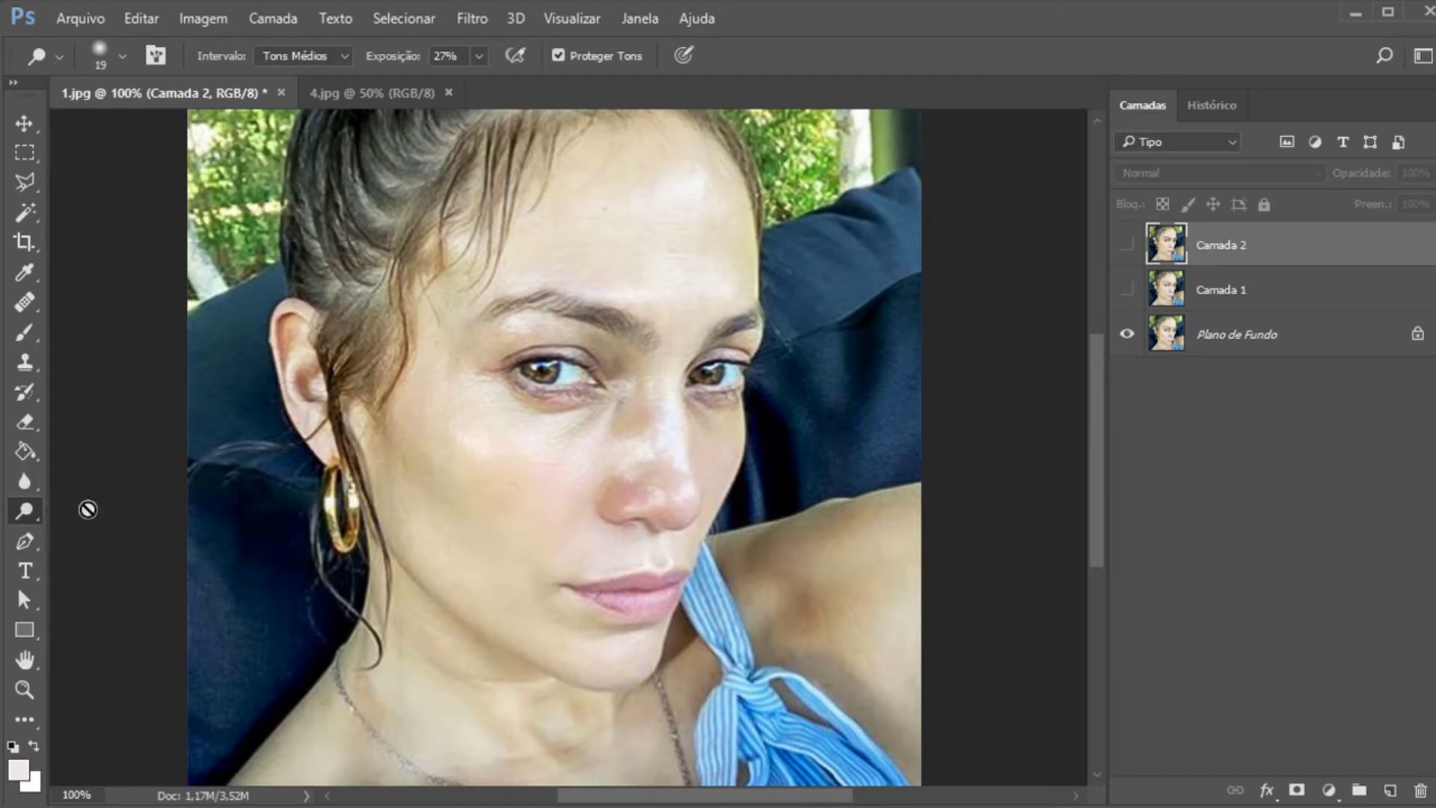
click(1209, 343)
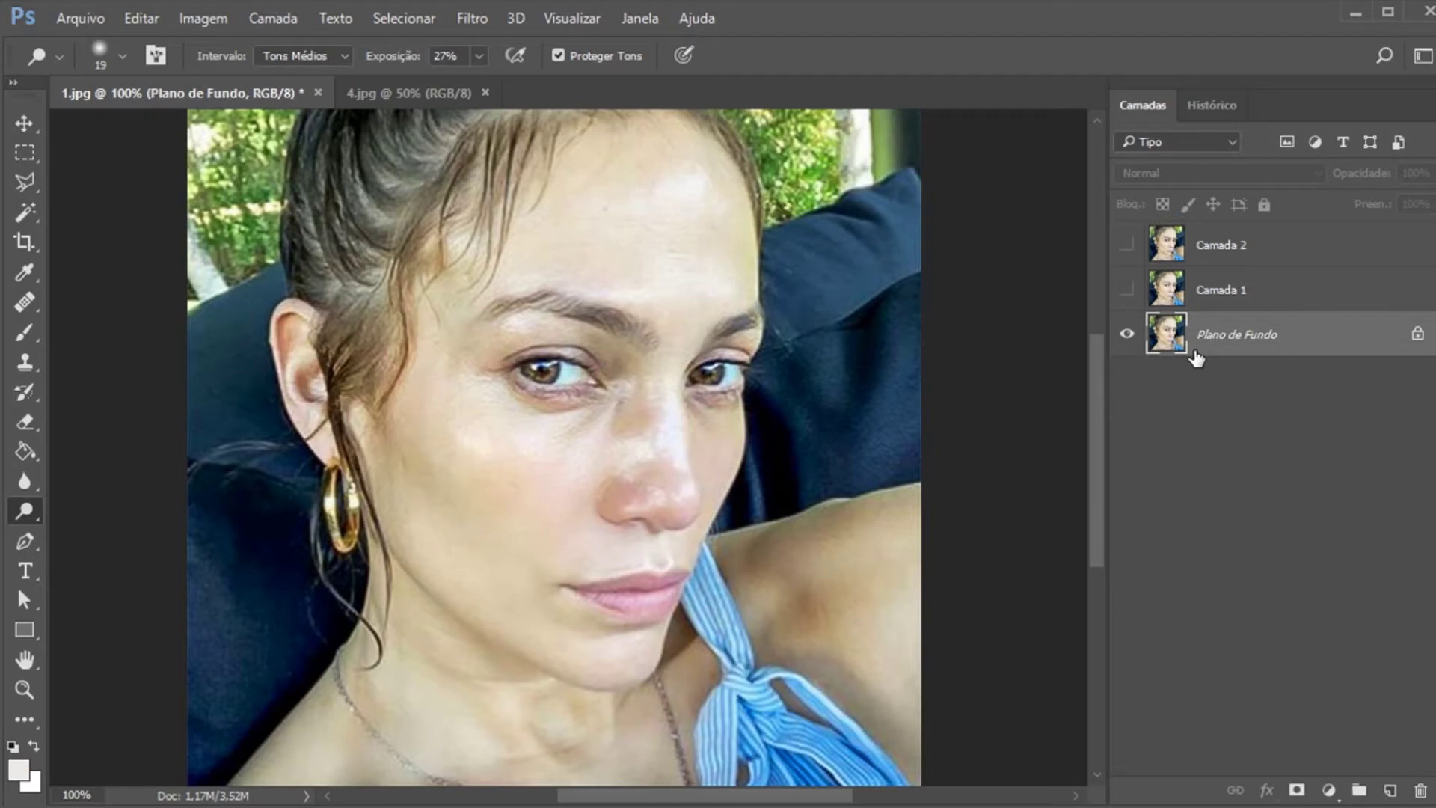
key(ctrl+j)
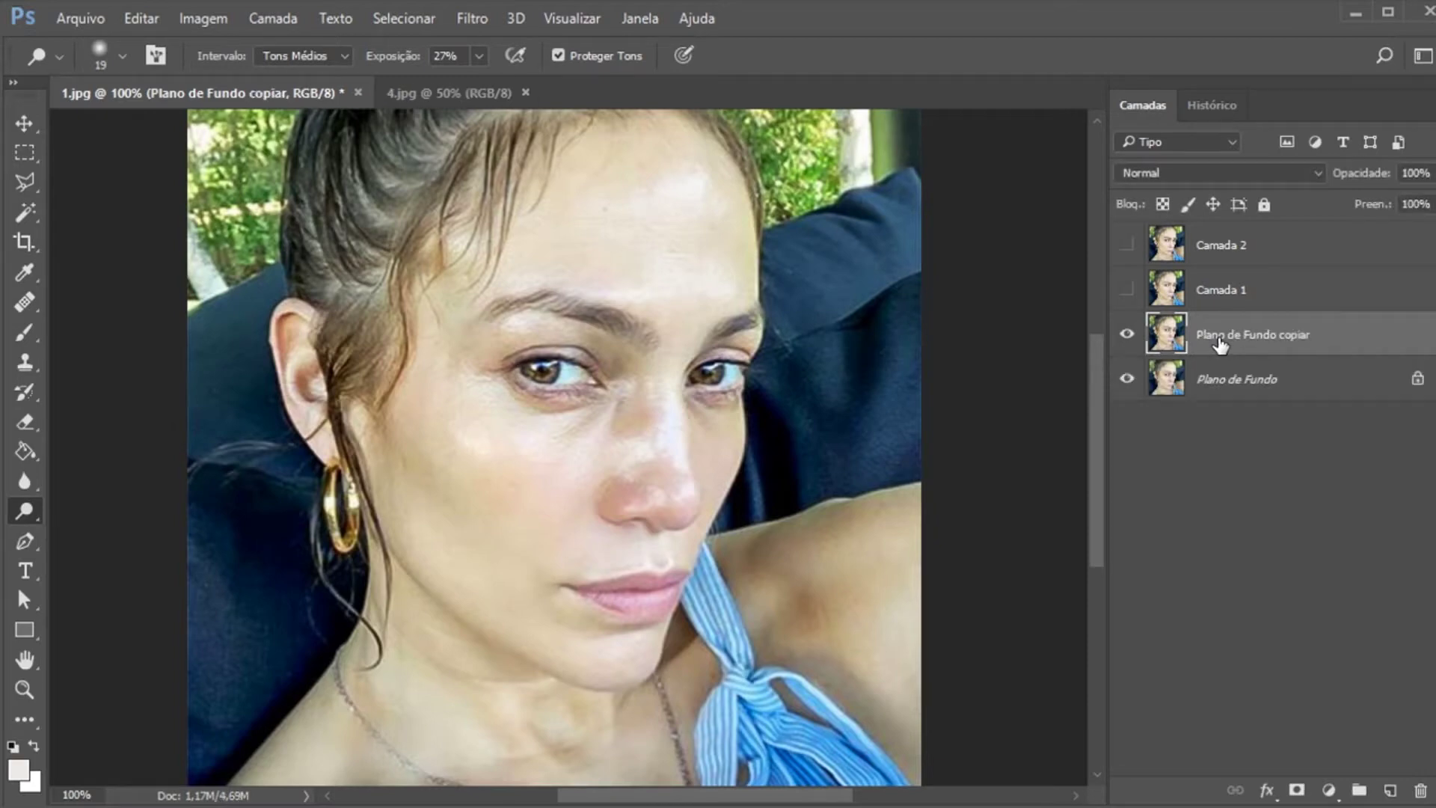
Delete the two hidden layers Camada 1 and Camada 2
click(1224, 298)
shift+click(1231, 250)
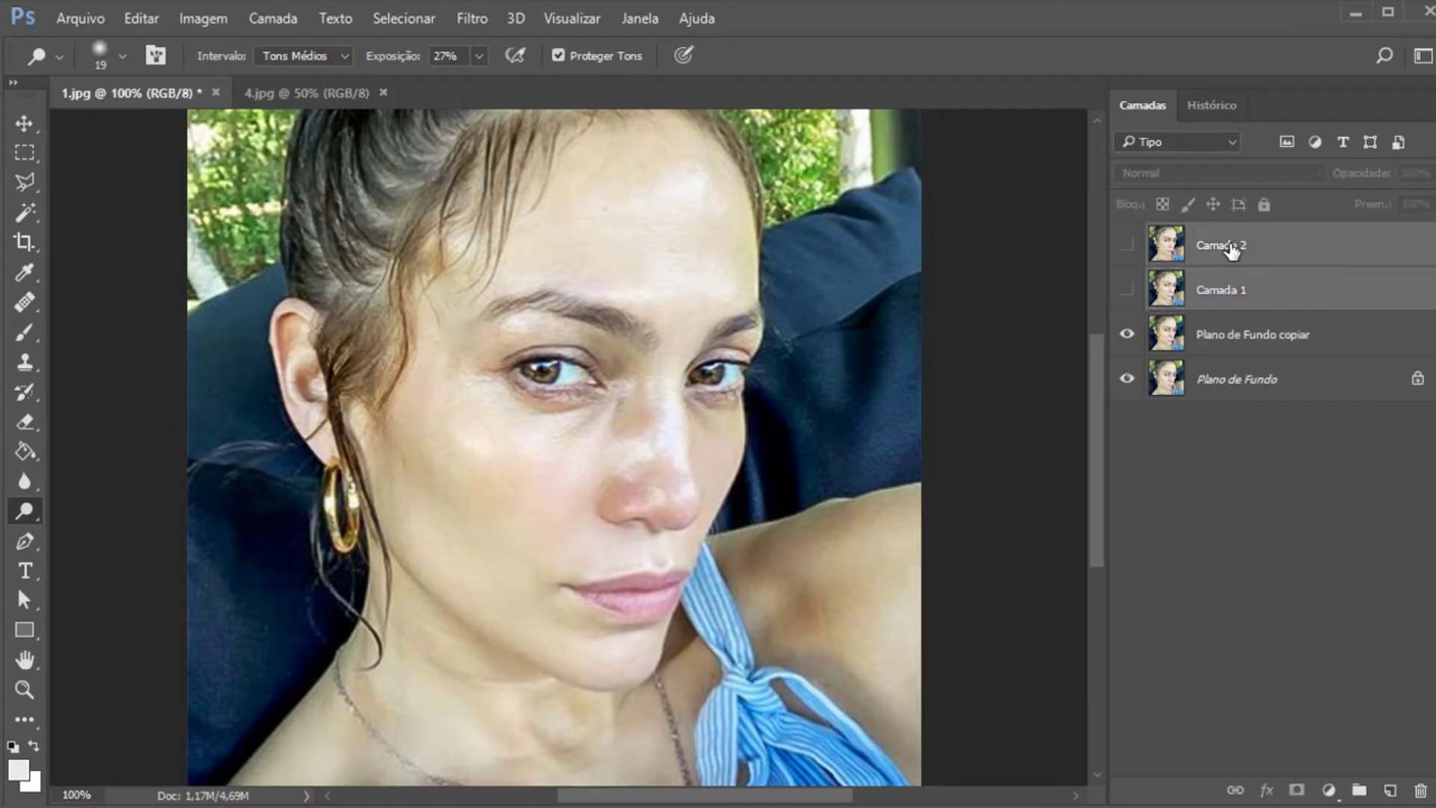
right_click(1231, 251)
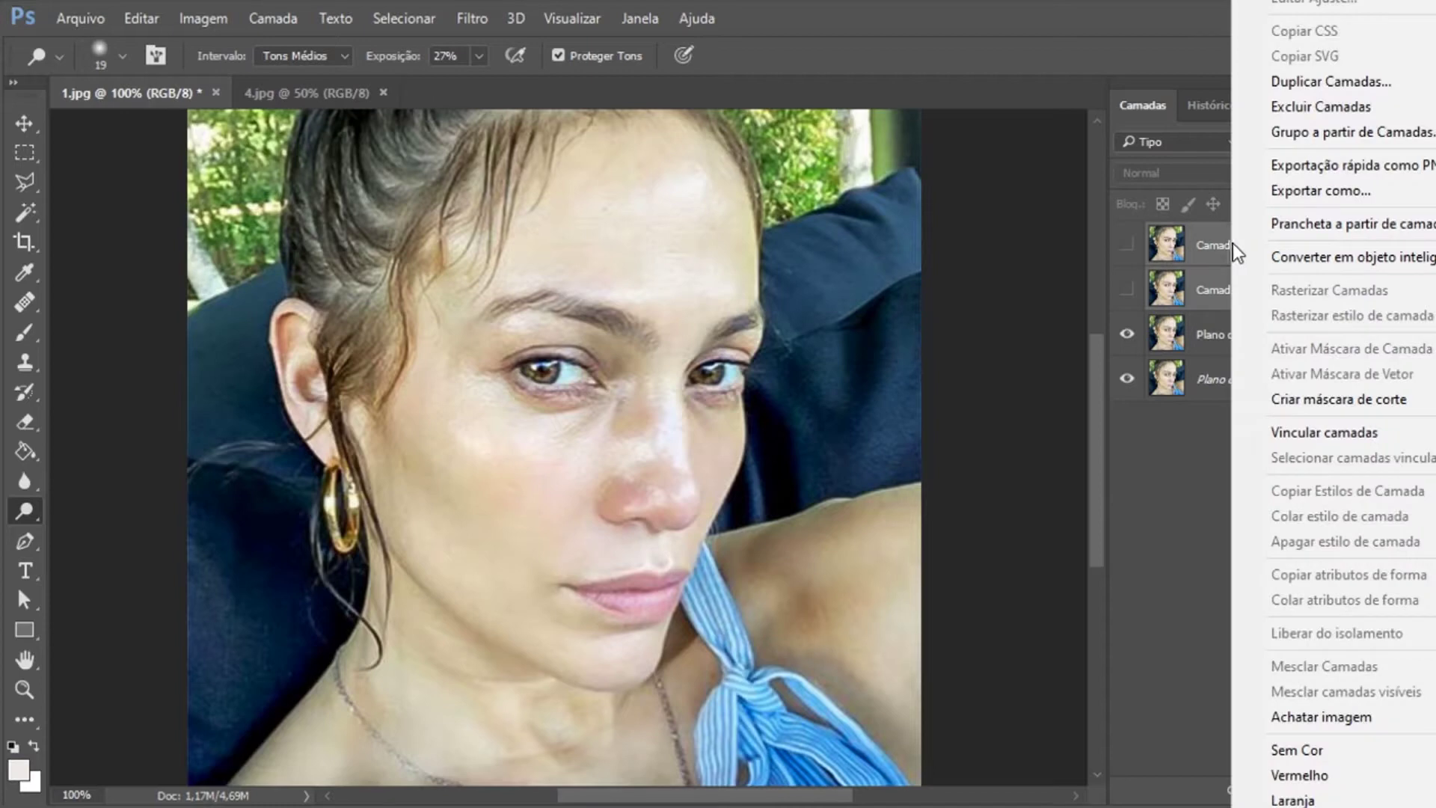
click(1326, 107)
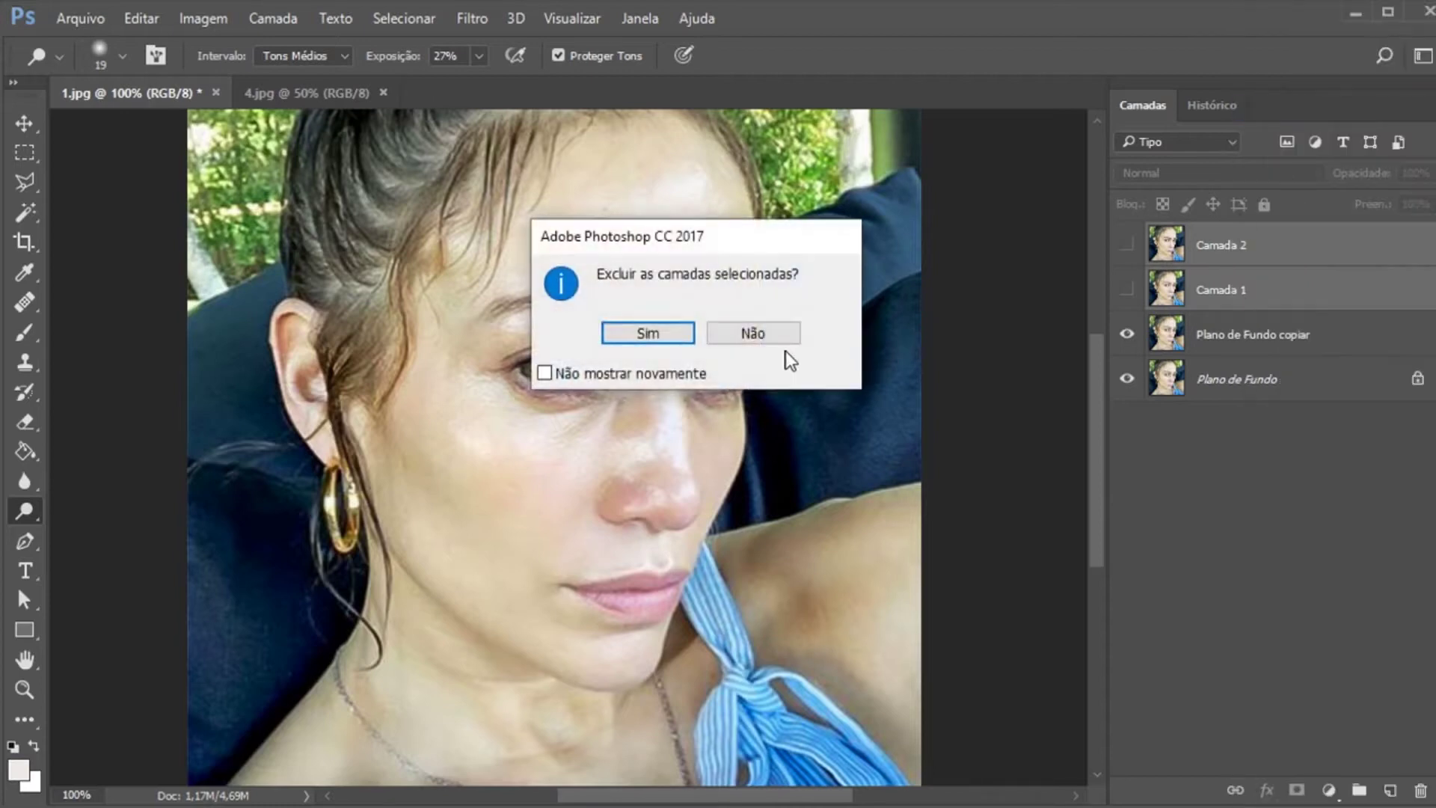
click(657, 339)
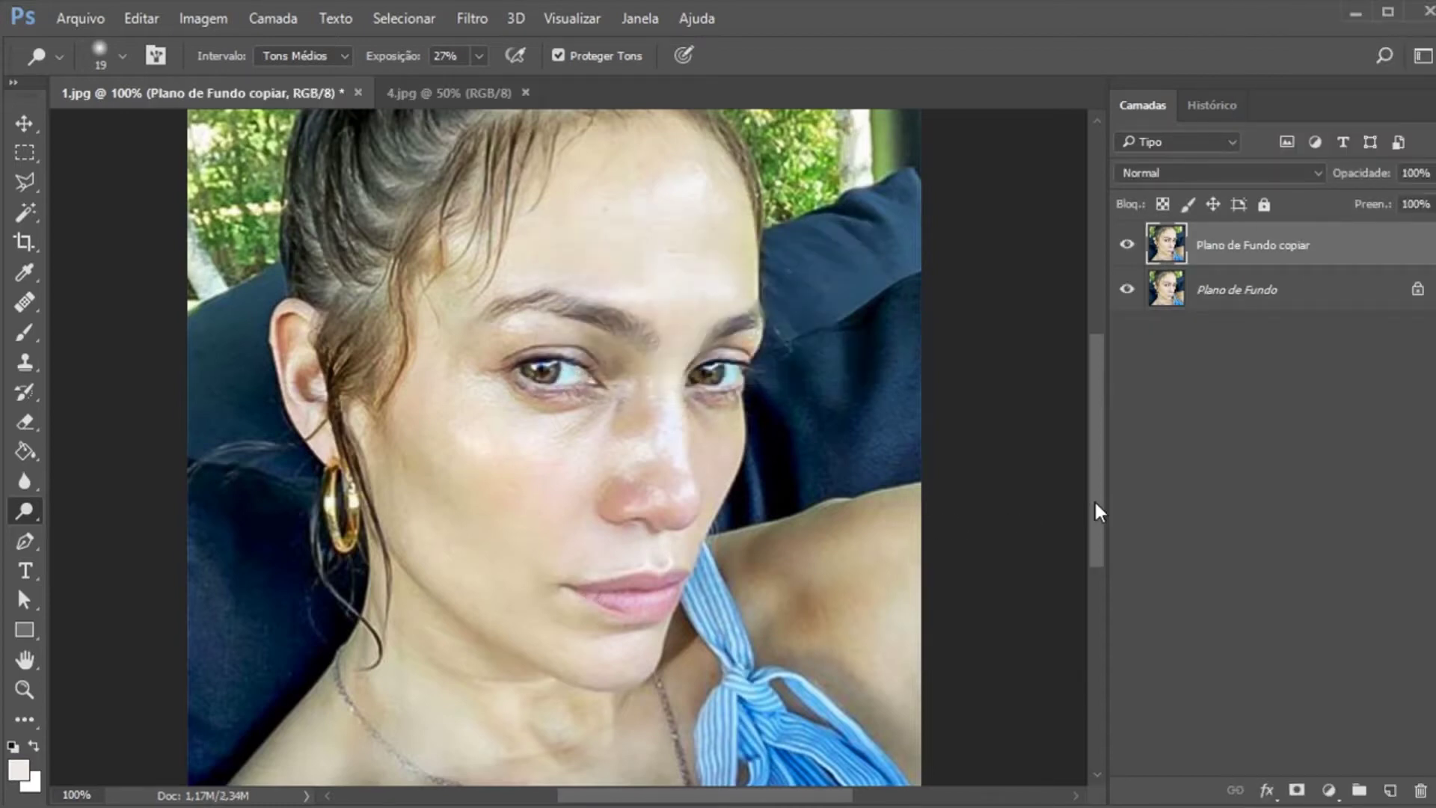
Lighten the dark circles under both eyes on the copied layer with a 16 px Dodge brush
drag(1093, 499, 1095, 490)
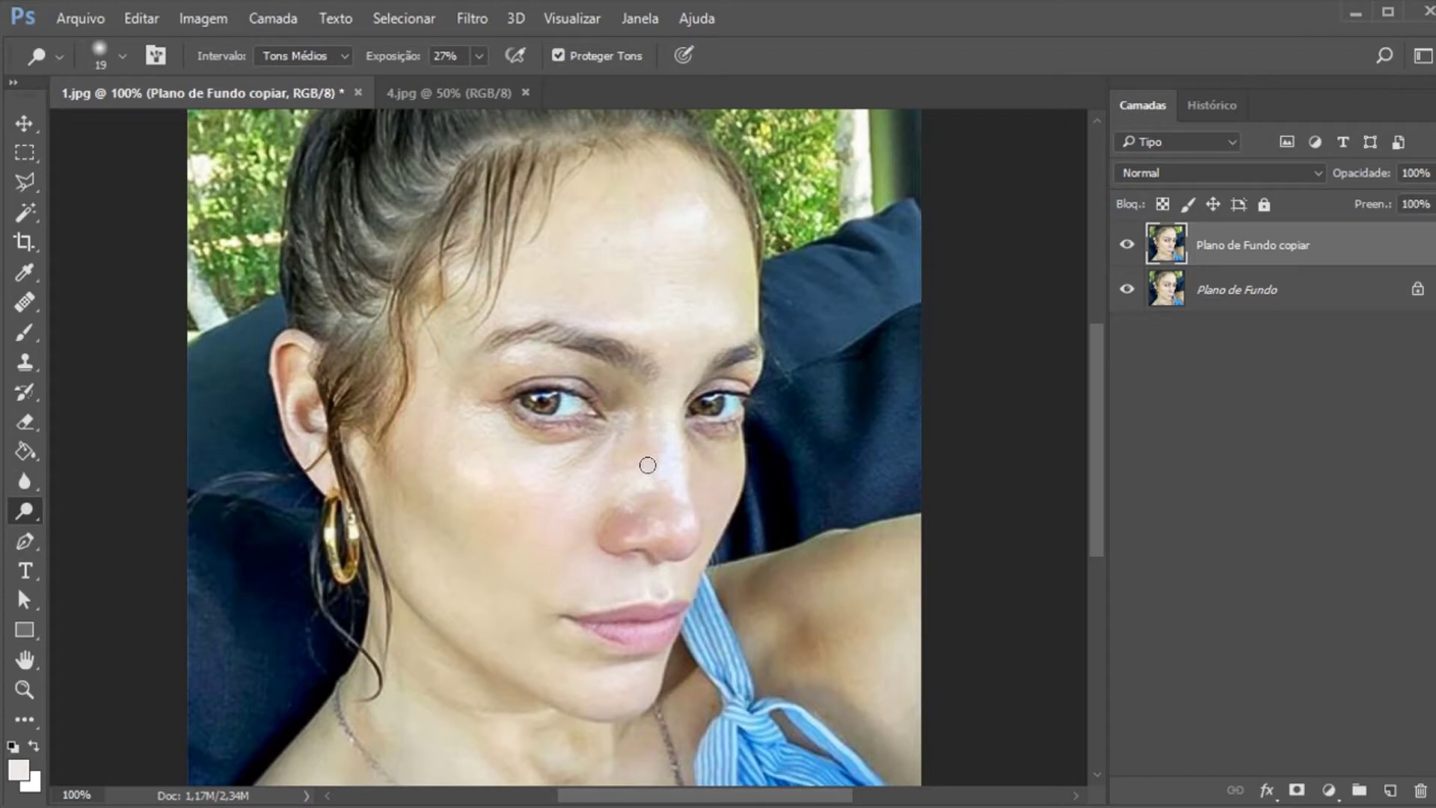
click(122, 56)
drag(145, 132, 142, 132)
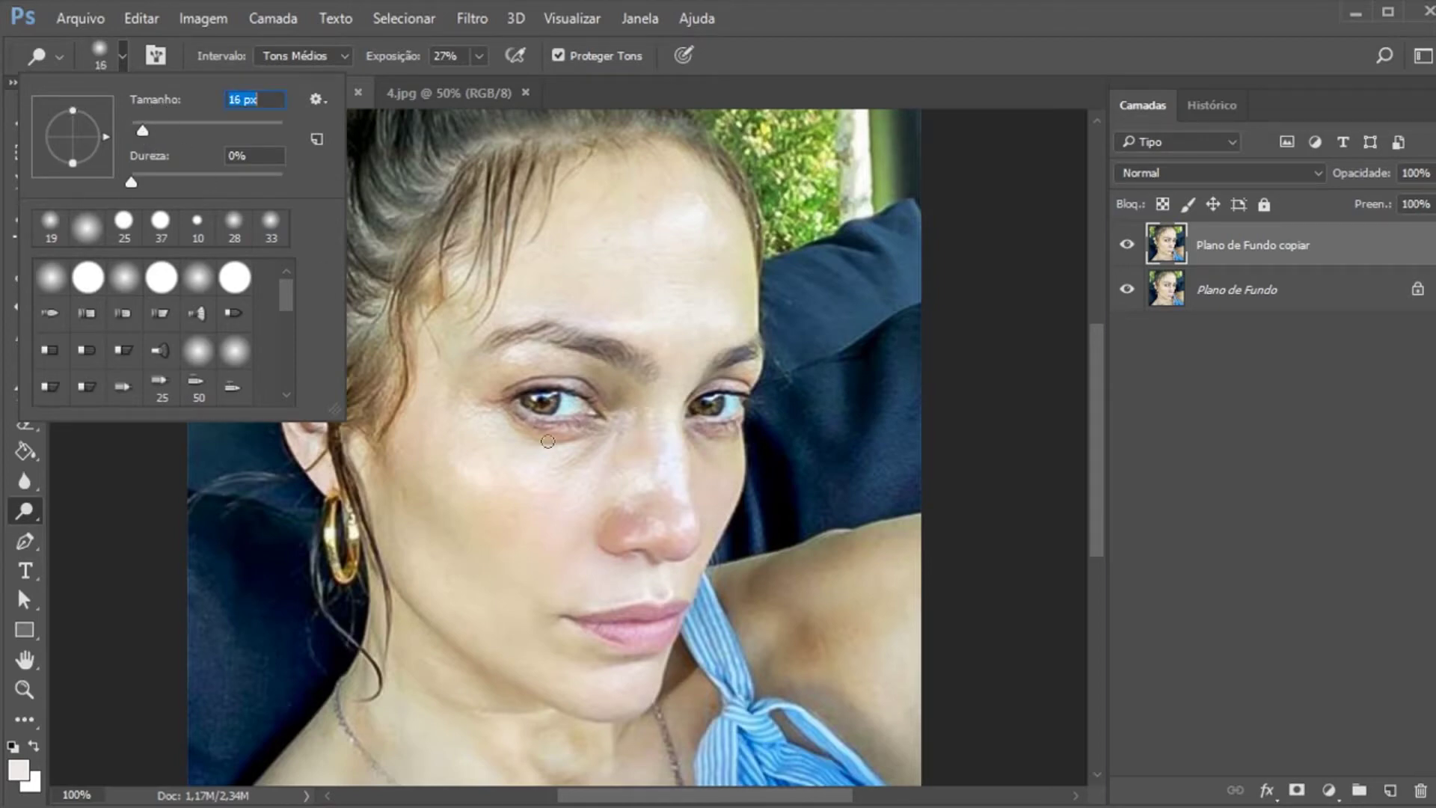
click(569, 468)
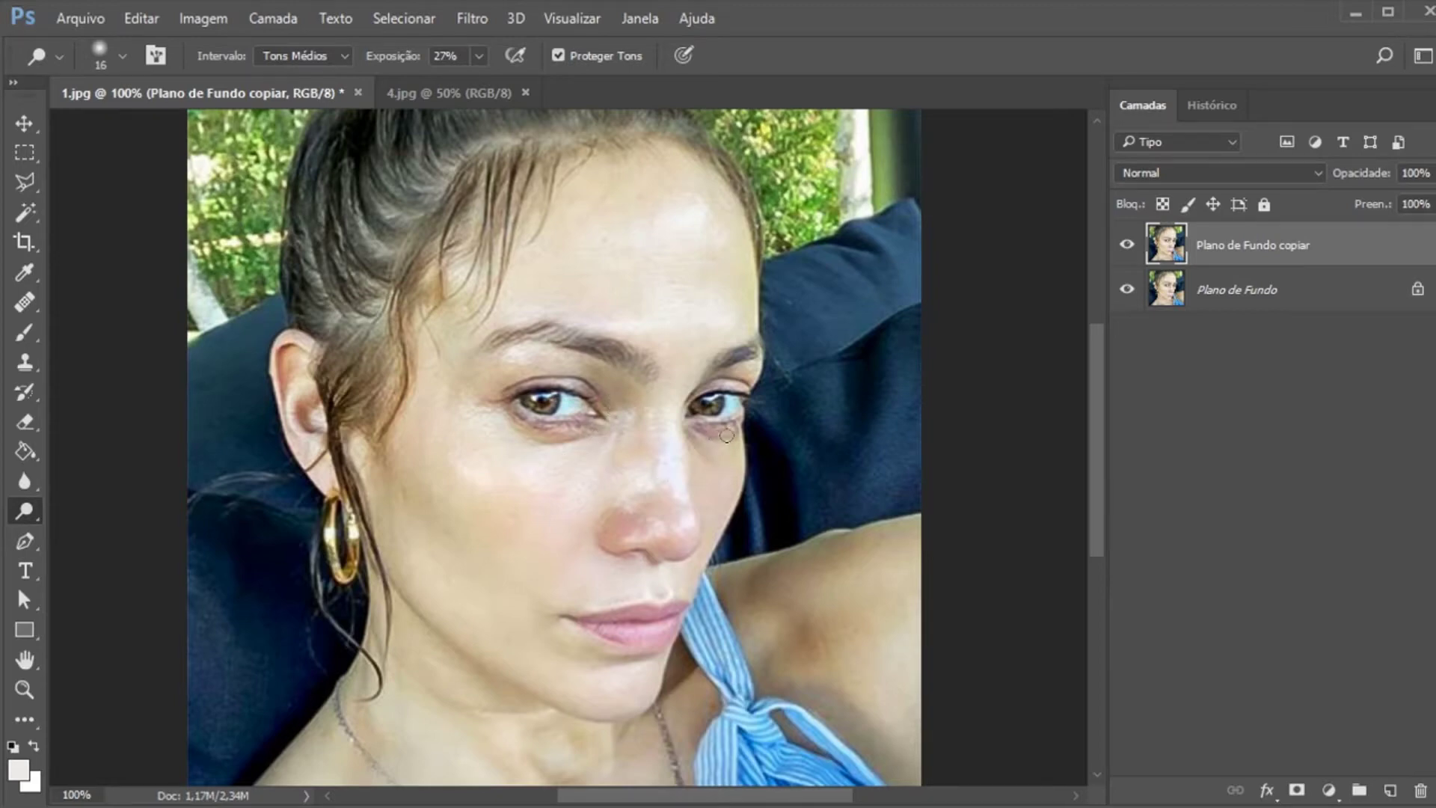
mouse_move(719, 433)
mouse_down()
mouse_move(701, 433)
mouse_move(710, 457)
mouse_move(691, 431)
mouse_move(699, 444)
mouse_up()
Lighten the shadows around the nose and part of the forehead with a 33 px Dodge brush
click(120, 56)
click(156, 128)
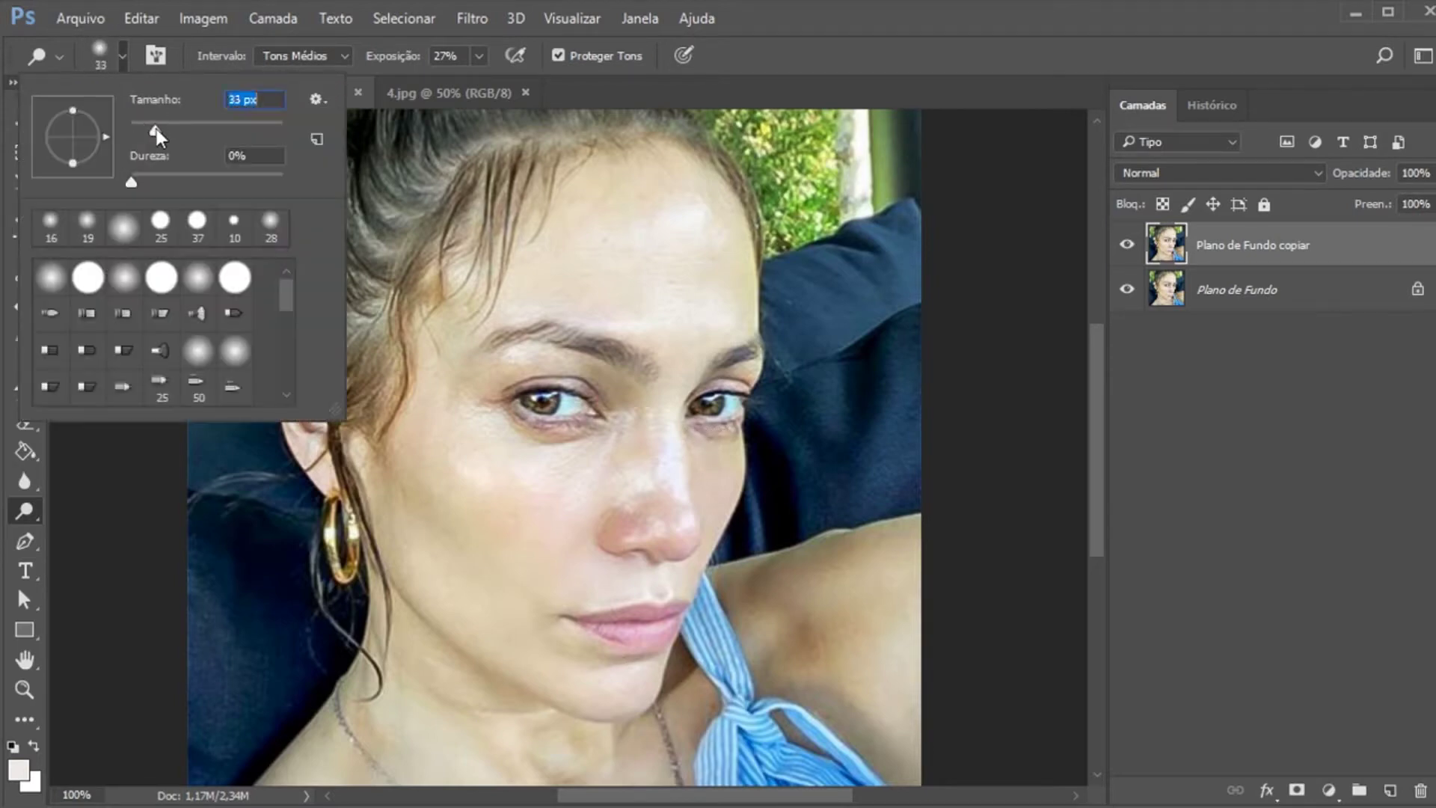
mouse_move(614, 536)
mouse_down()
mouse_move(660, 504)
mouse_move(670, 529)
mouse_move(651, 490)
mouse_move(653, 513)
mouse_move(670, 503)
mouse_up()
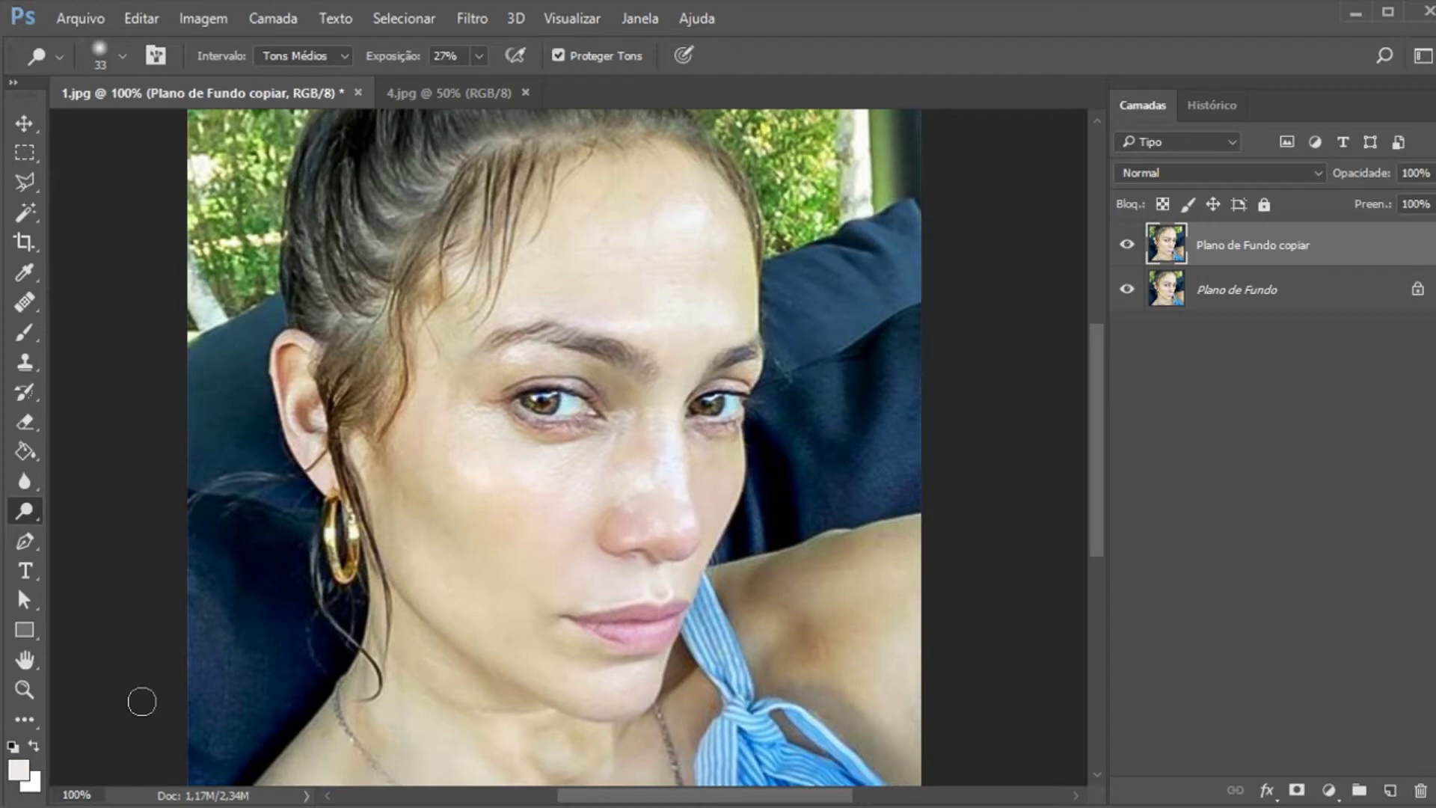
mouse_move(637, 457)
mouse_down()
mouse_move(640, 422)
mouse_move(627, 459)
mouse_up()
drag(687, 223, 676, 209)
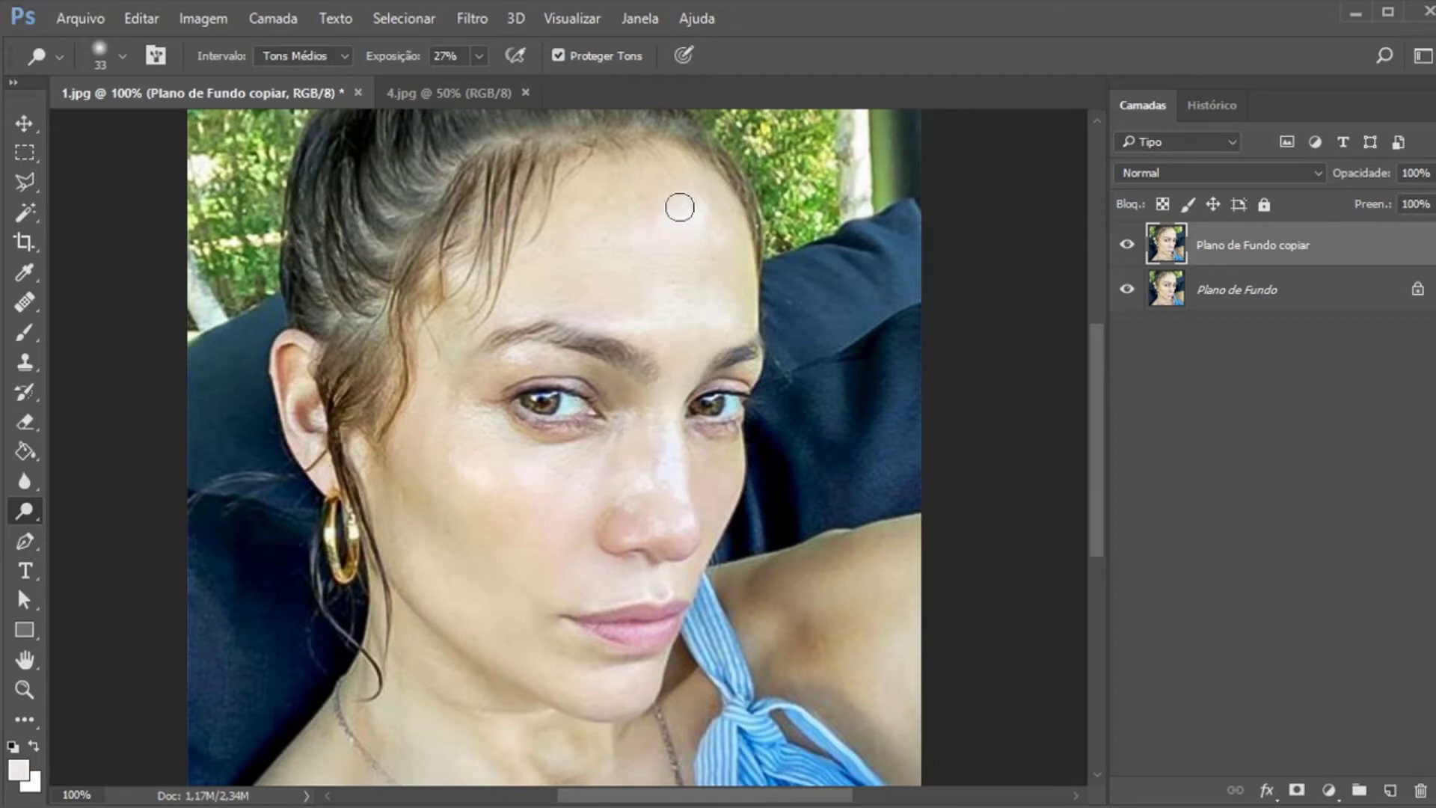
Try to darken the bright forehead highlight with the Burn tool (Superexposição), using a 24 px brush and 68% exposure
right_click(30, 509)
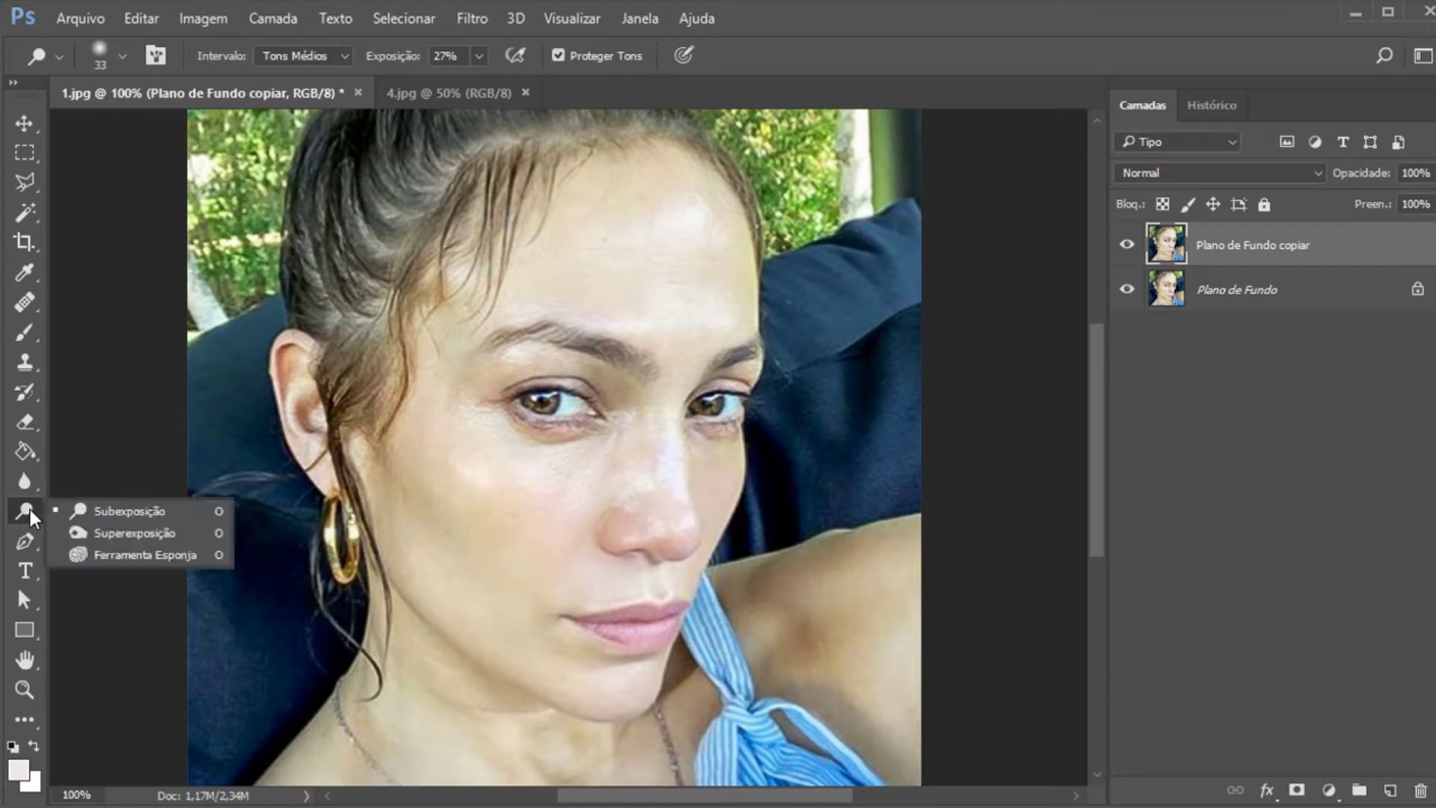
click(88, 529)
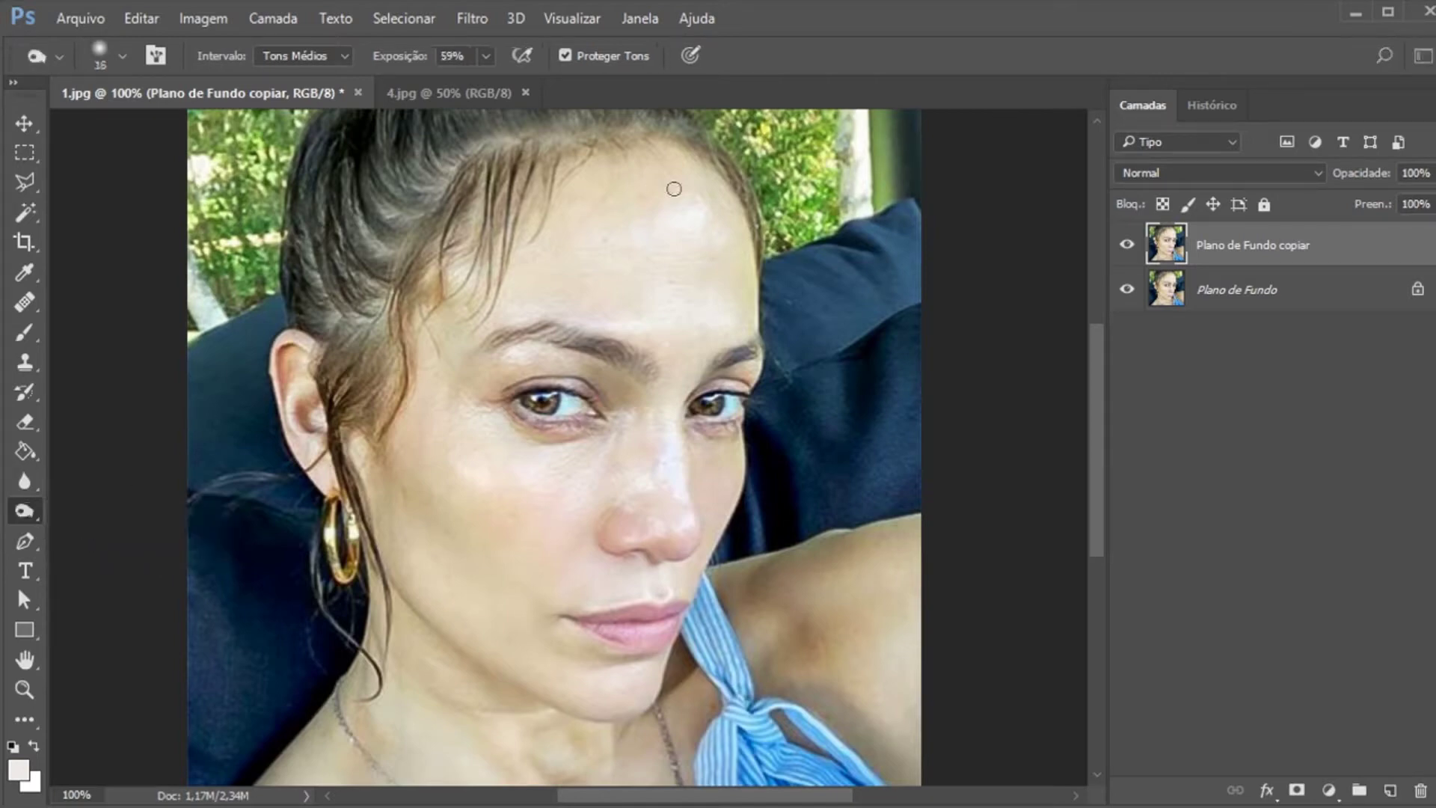
click(122, 56)
drag(145, 124, 146, 129)
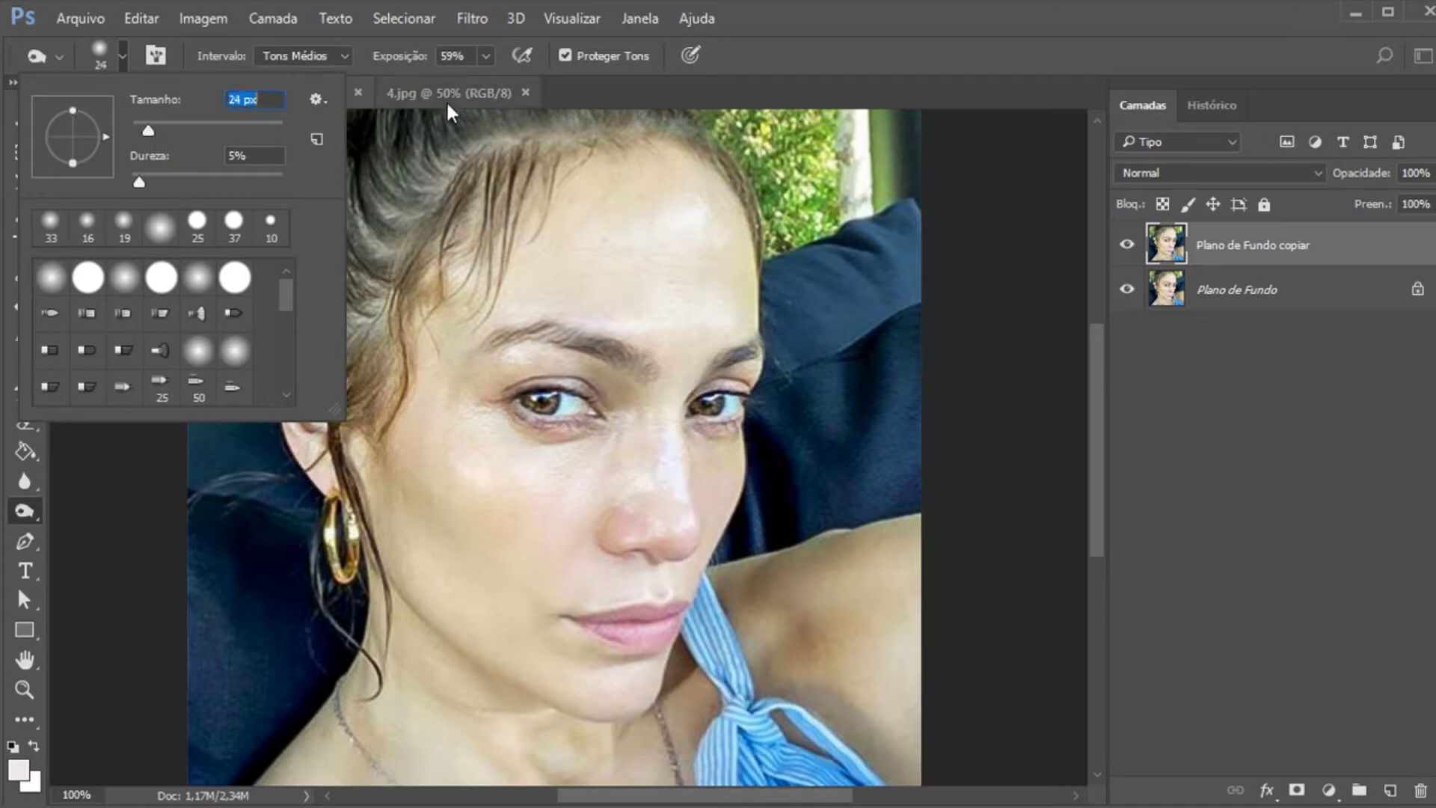
click(486, 56)
drag(490, 83, 497, 82)
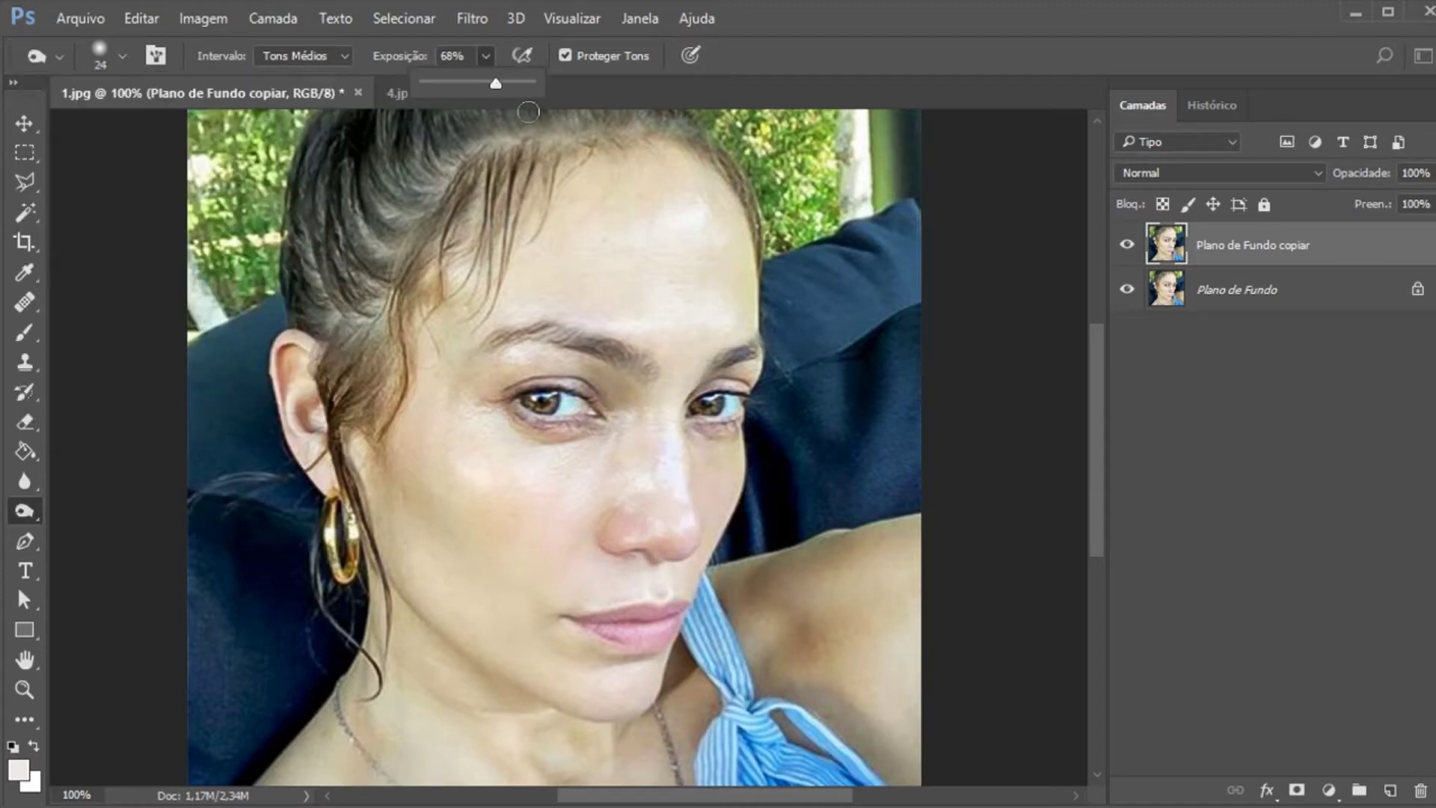
click(660, 226)
mouse_move(696, 224)
mouse_down()
mouse_move(687, 213)
mouse_move(671, 226)
mouse_up()
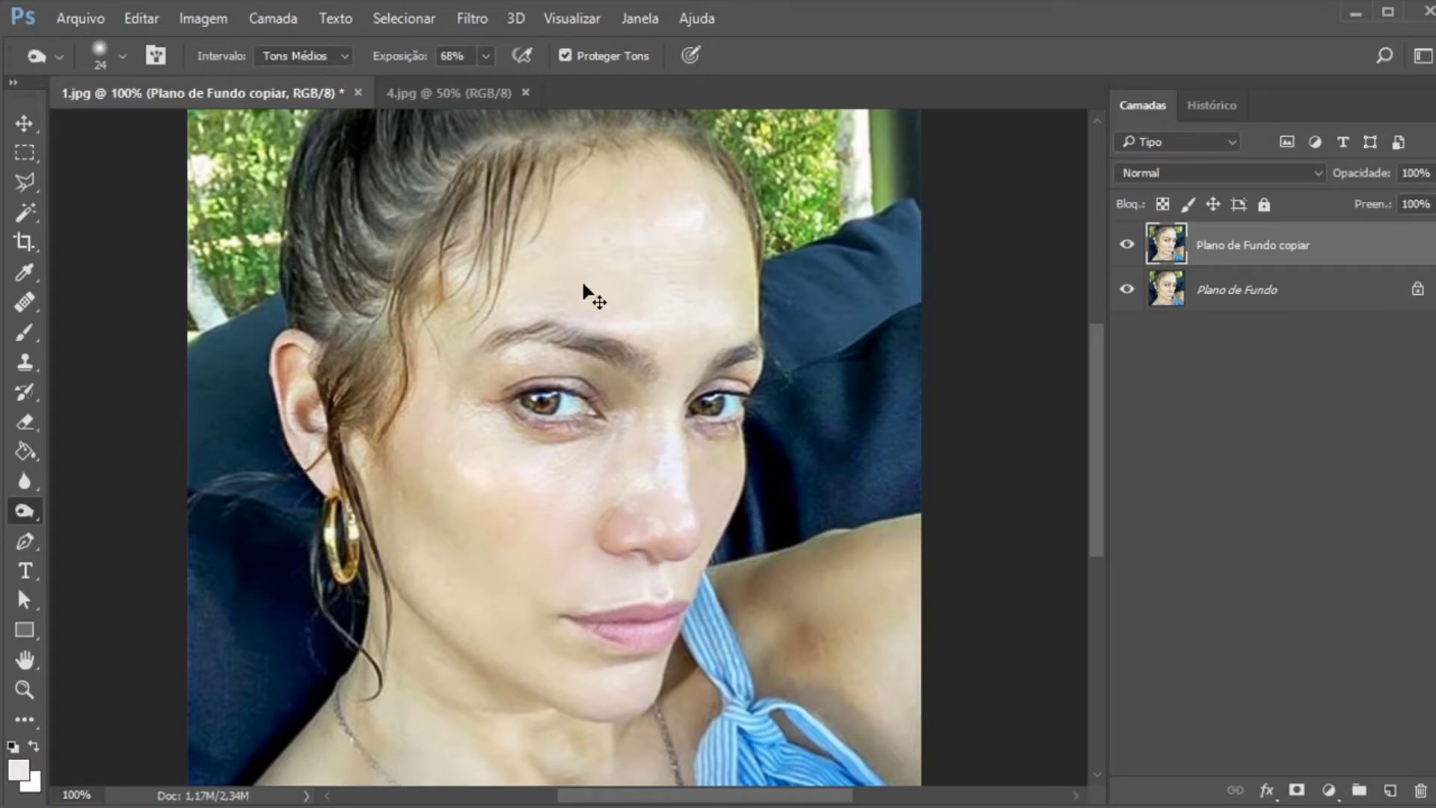
Undo the last burn stroke on the forehead and set the Burn tool's exposure to 35%
mouse_move(671, 224)
mouse_down()
mouse_move(658, 222)
mouse_move(699, 204)
mouse_move(691, 231)
mouse_move(670, 212)
mouse_move(683, 221)
mouse_up()
key(ctrl+z)
click(486, 54)
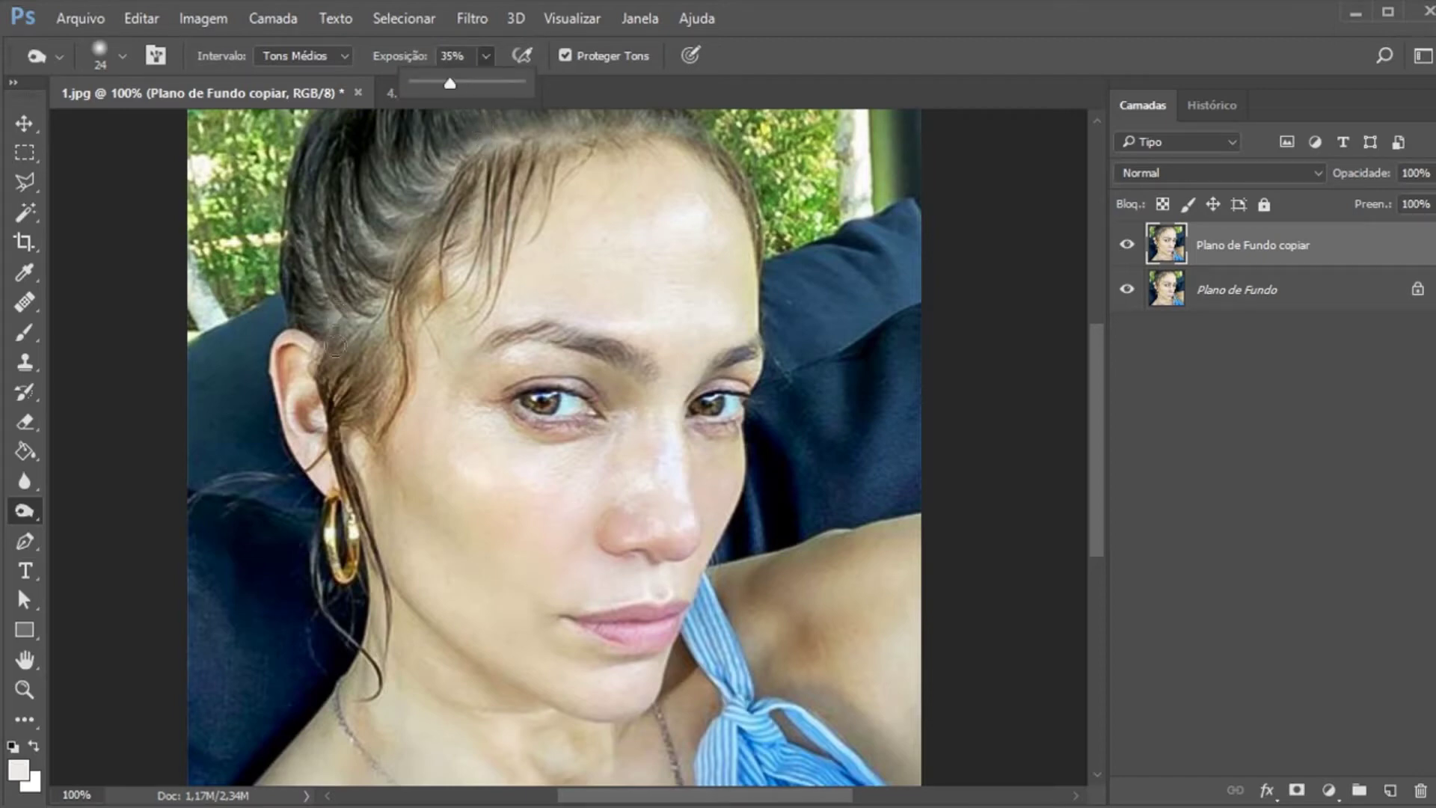
click(21, 367)
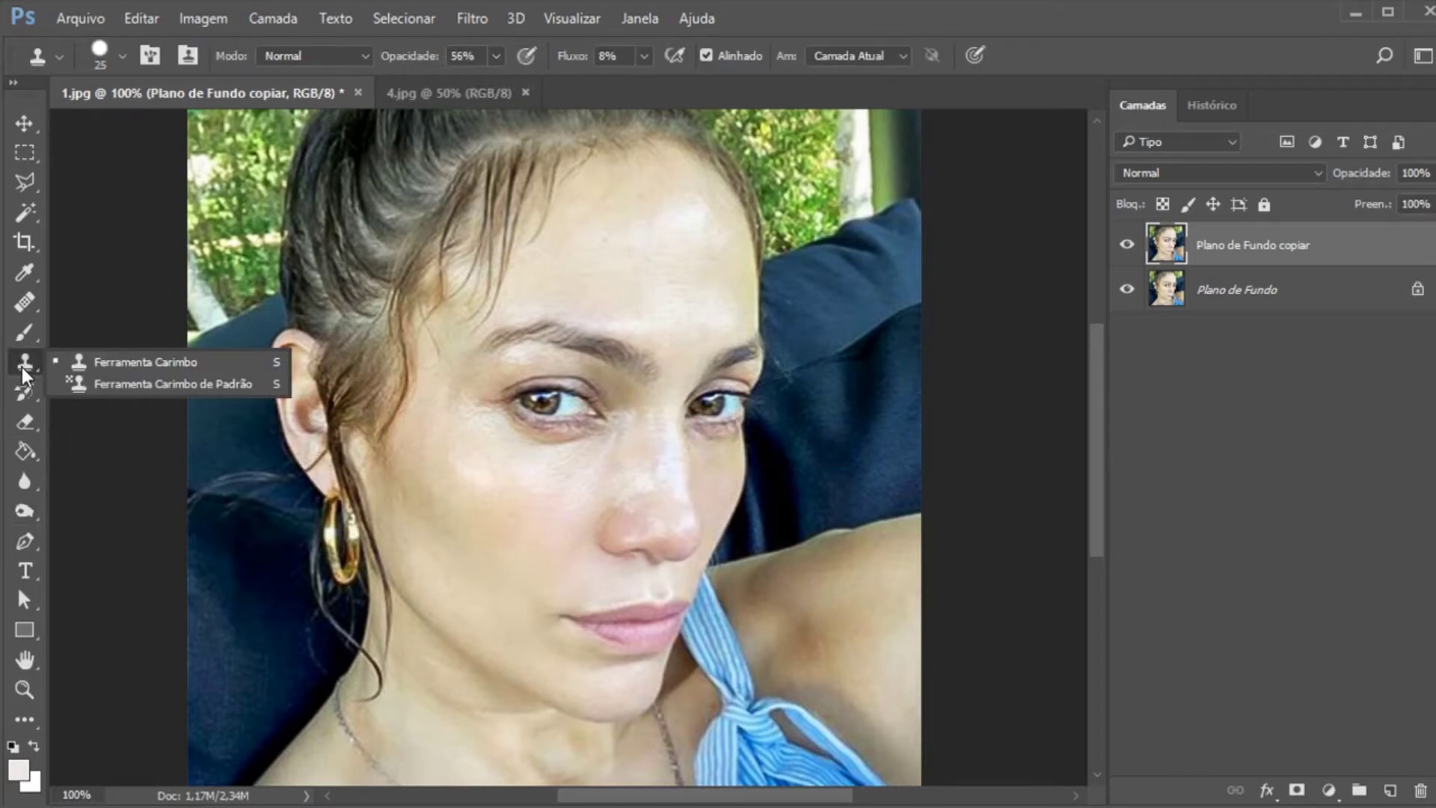
click(101, 365)
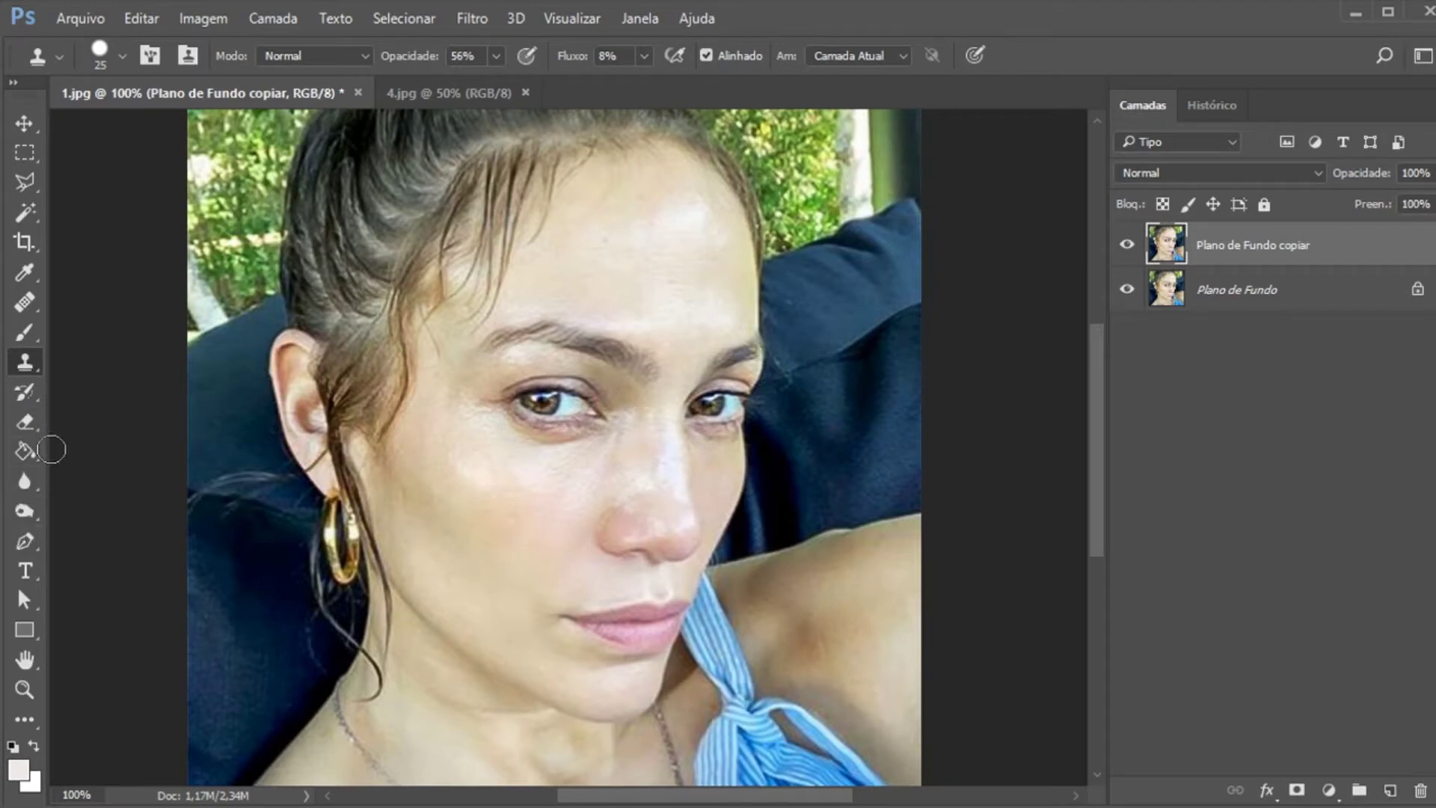
click(25, 304)
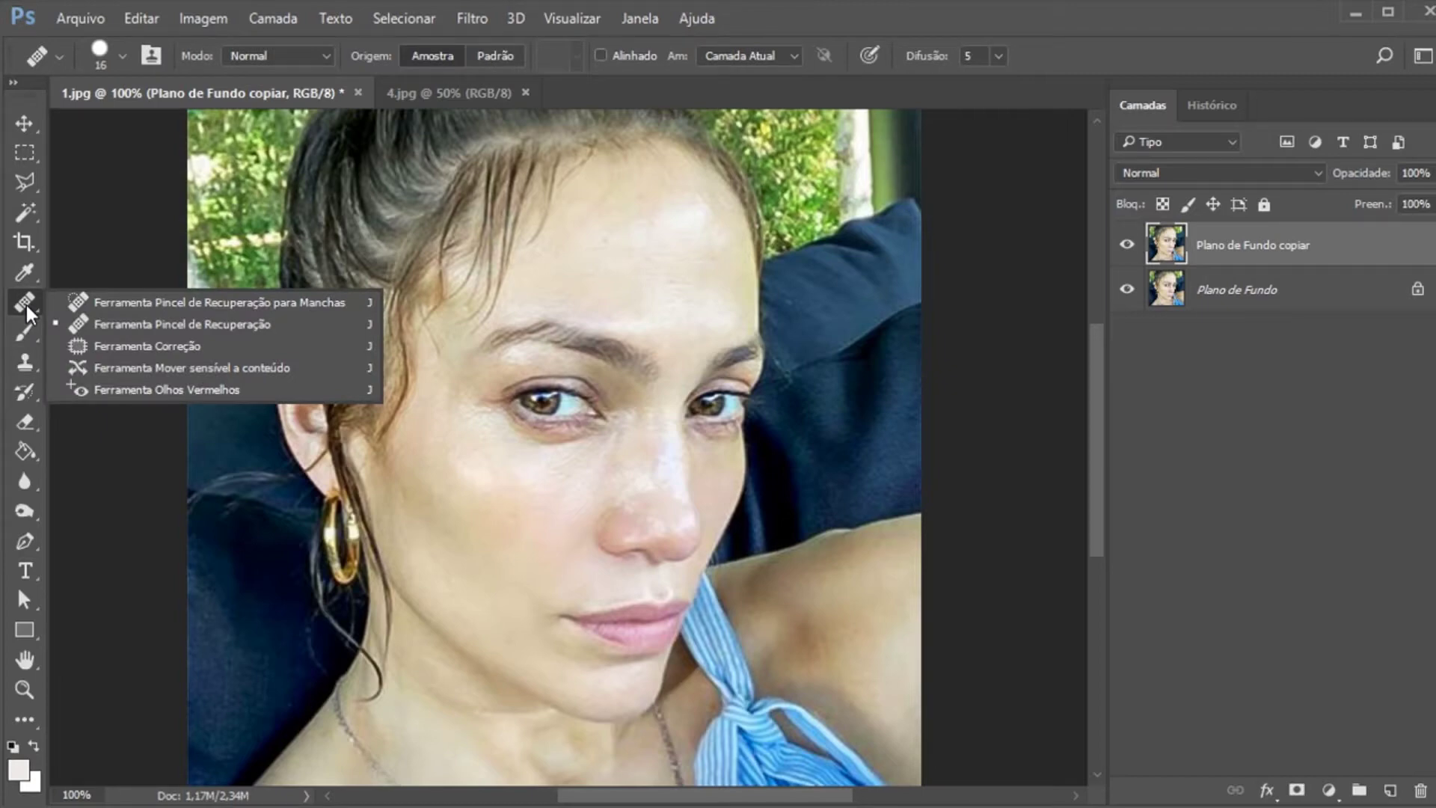
click(92, 321)
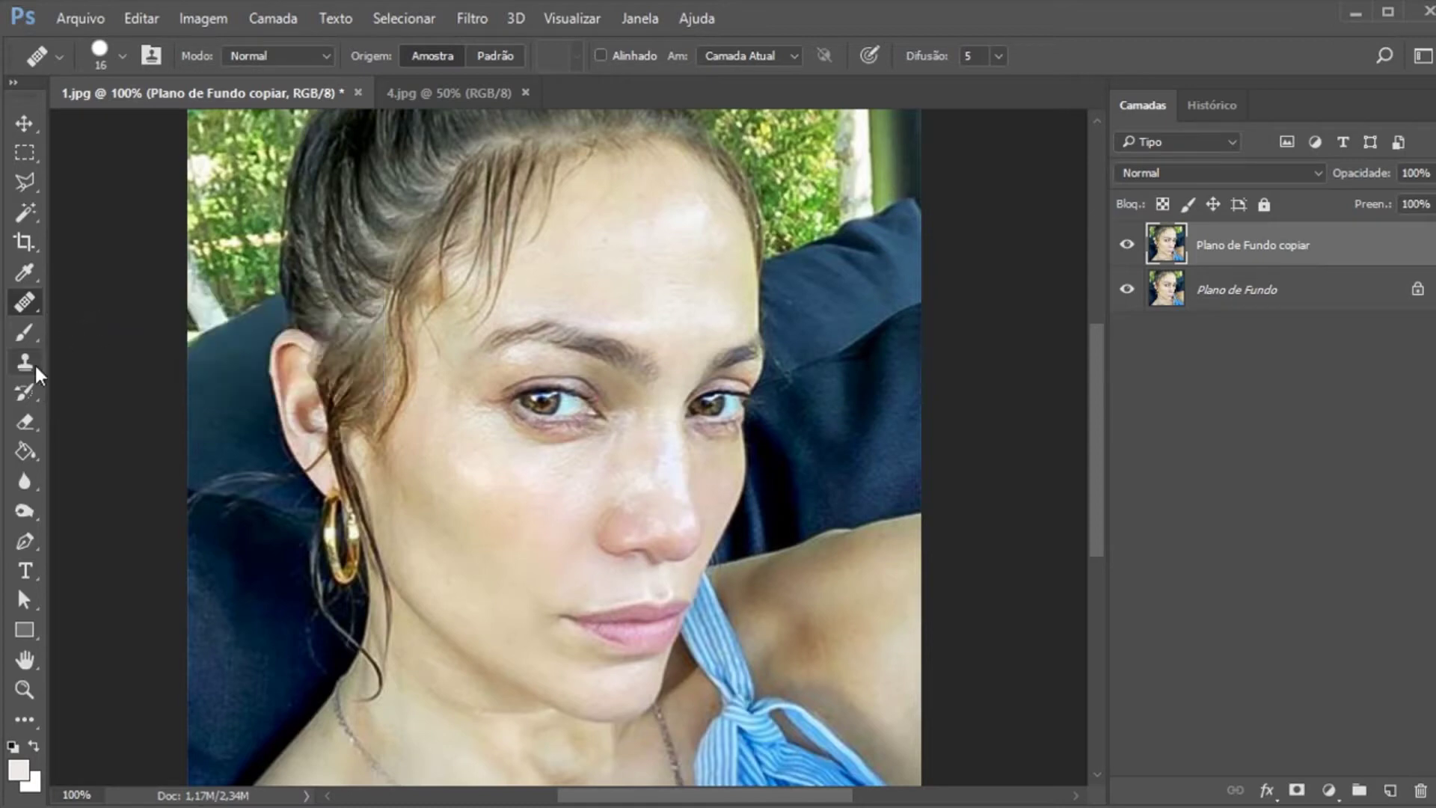
Set up the Clone Stamp tool (Ferramenta Carimbo) with 100% opacity and a 40 px brush
click(25, 364)
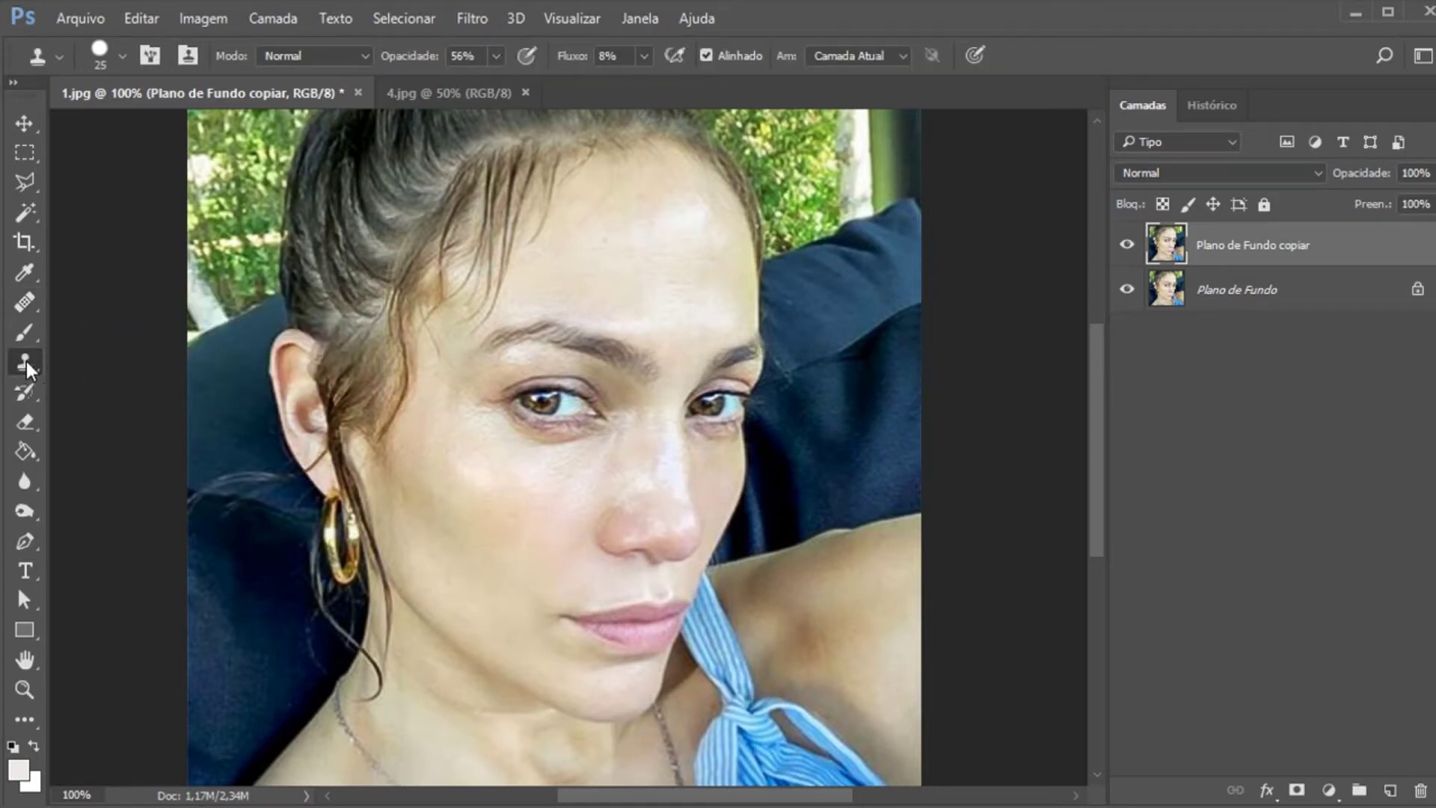
right_click(25, 361)
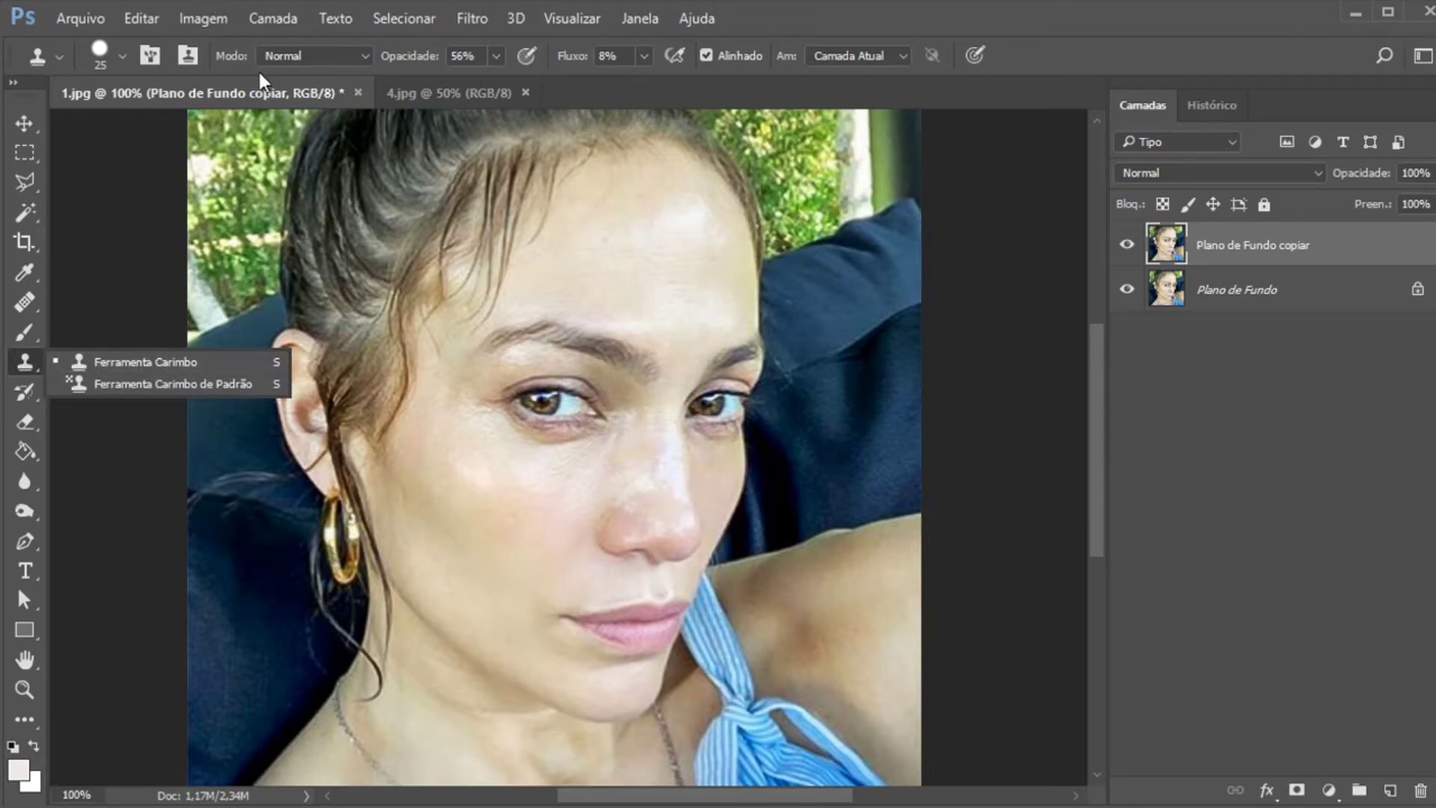
click(496, 56)
drag(493, 82, 573, 83)
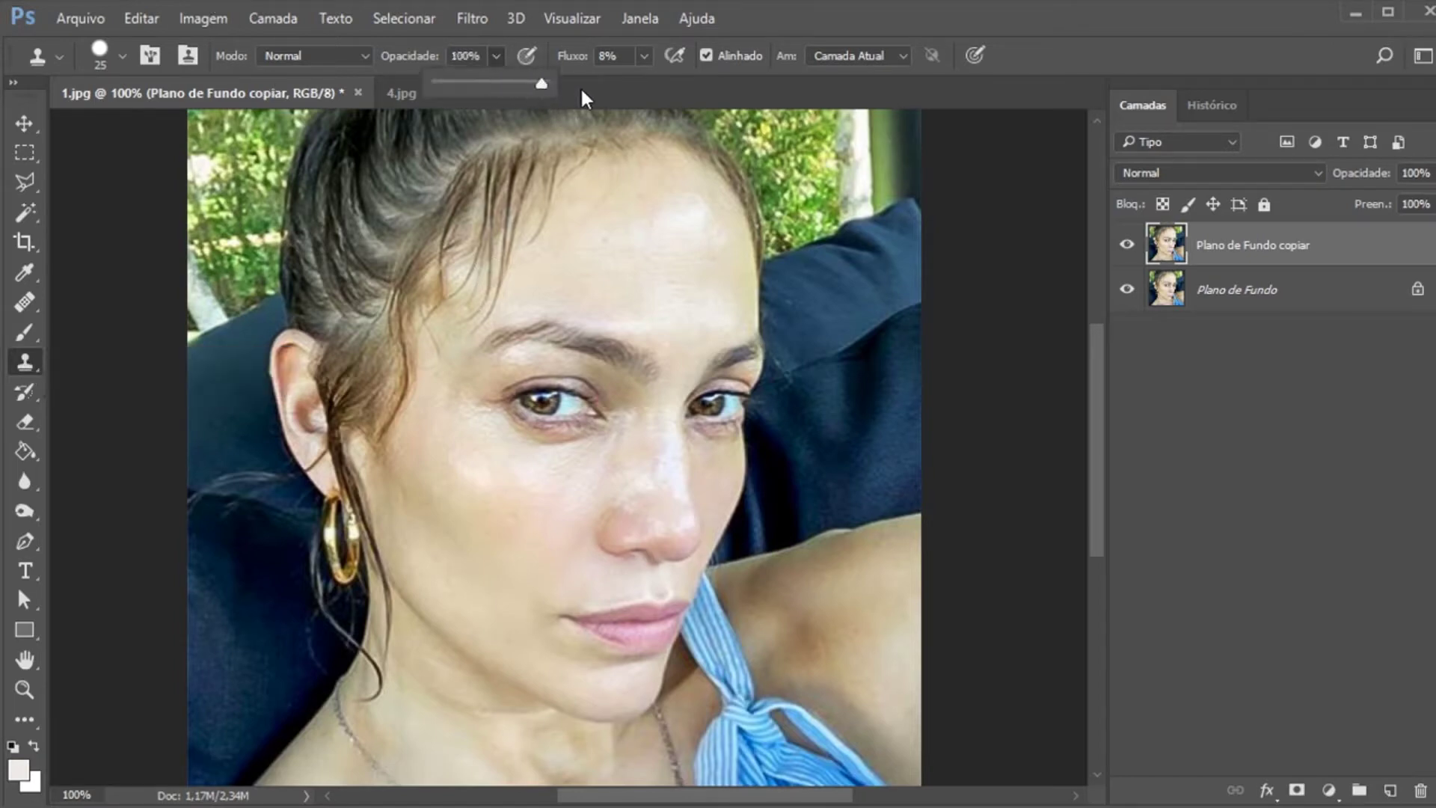
click(122, 55)
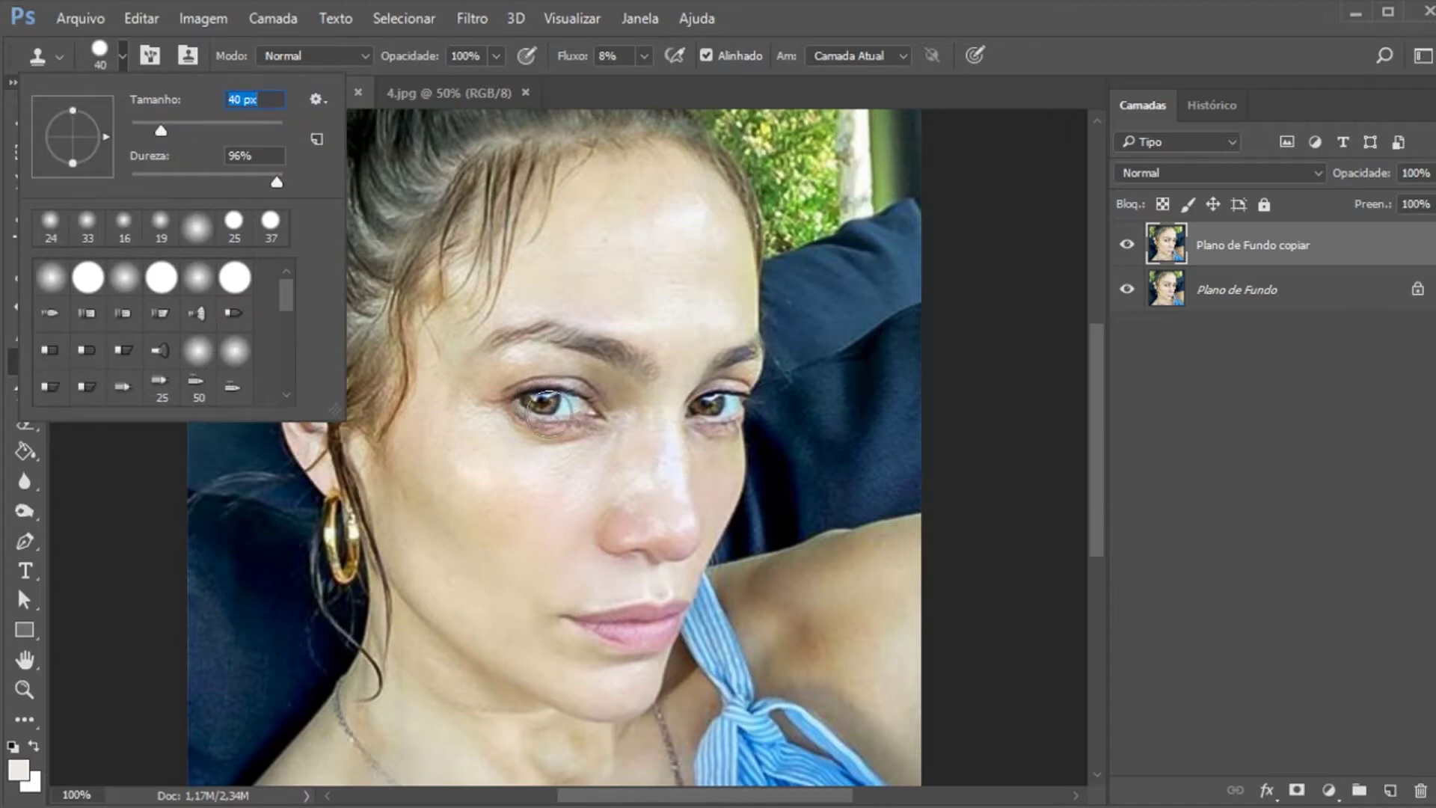
Try cloning the eye at the image's left onto the middle of the forehead, and undo the clone strokes
alt+click(550, 396)
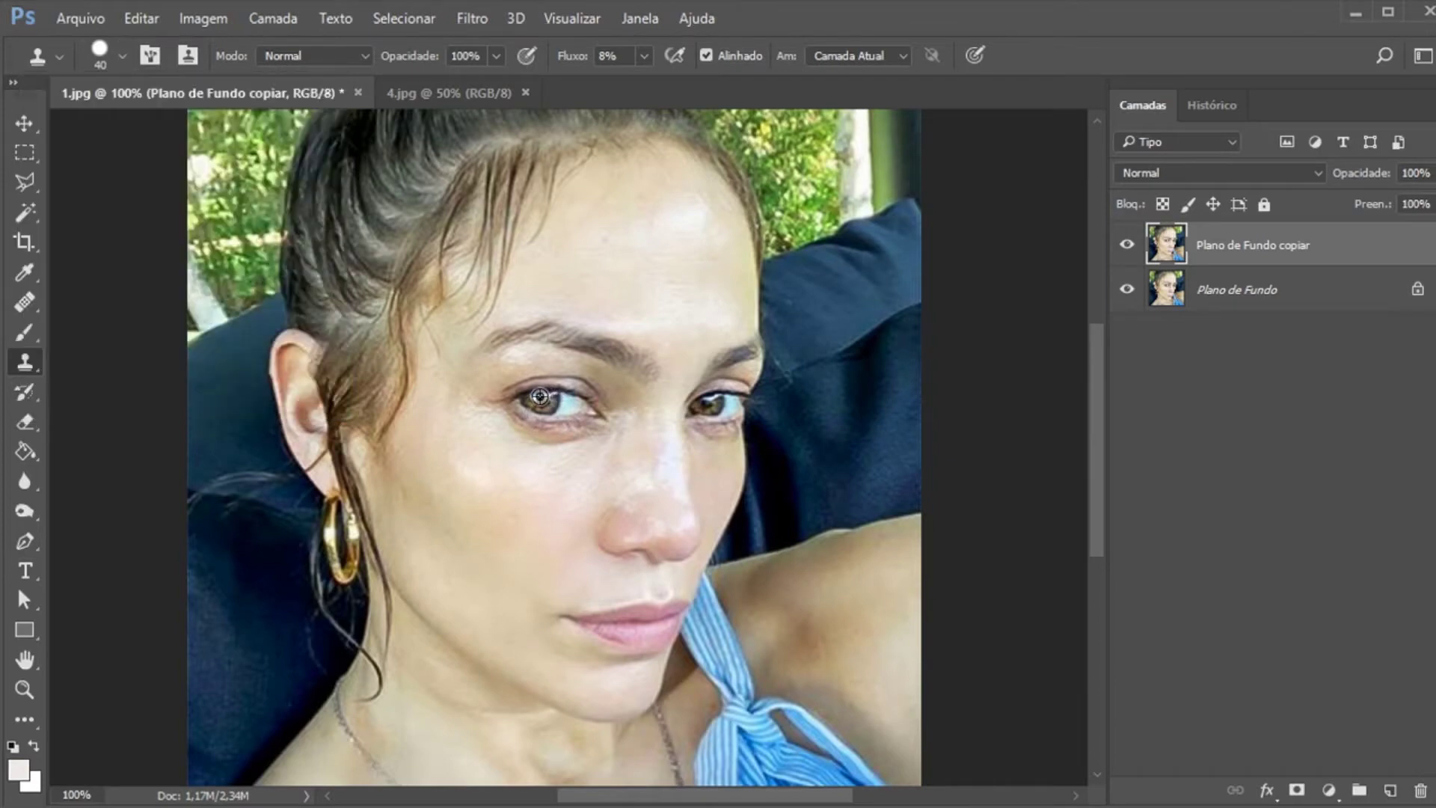
drag(619, 267, 627, 271)
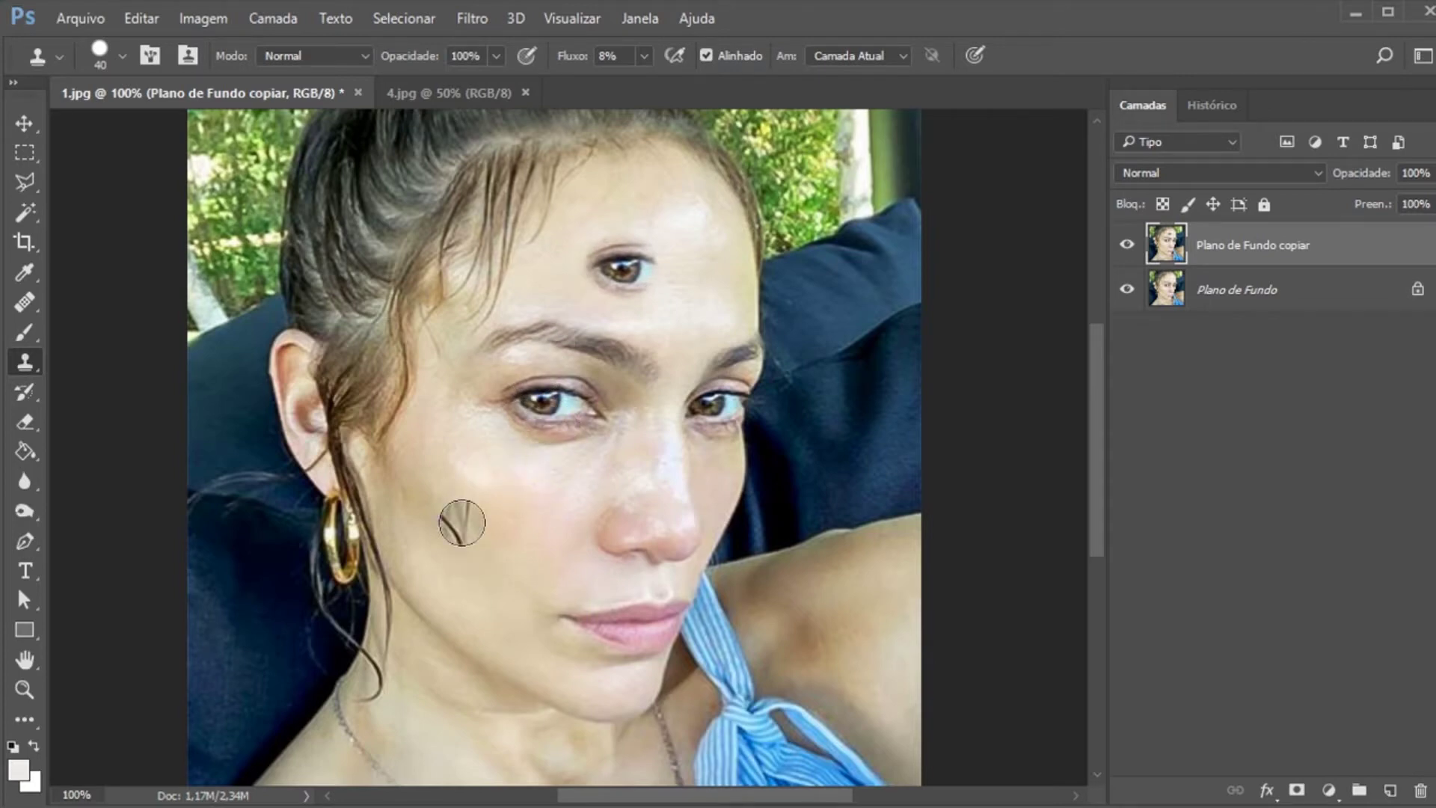
key(ctrl+z)
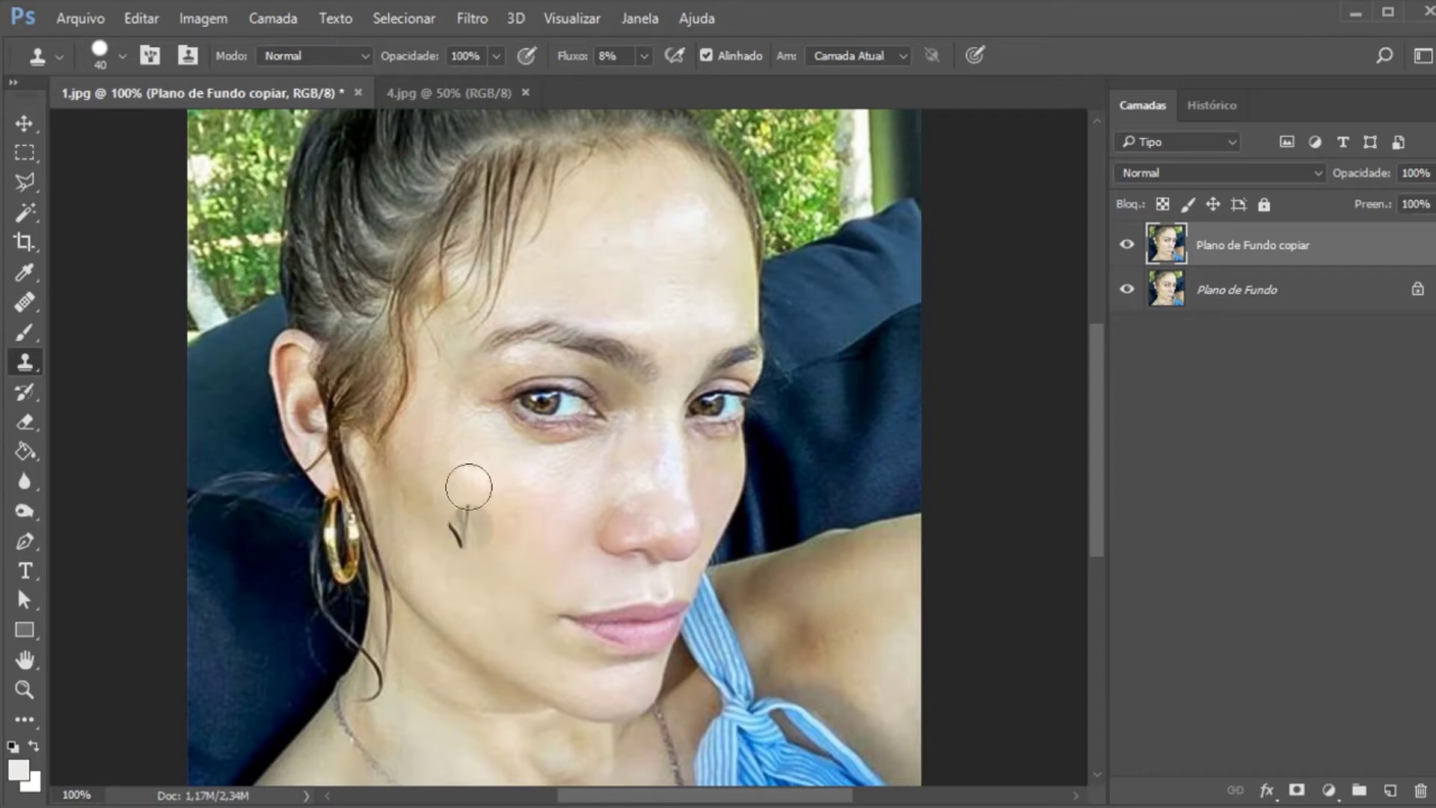
drag(661, 278, 664, 310)
key(ctrl+z)
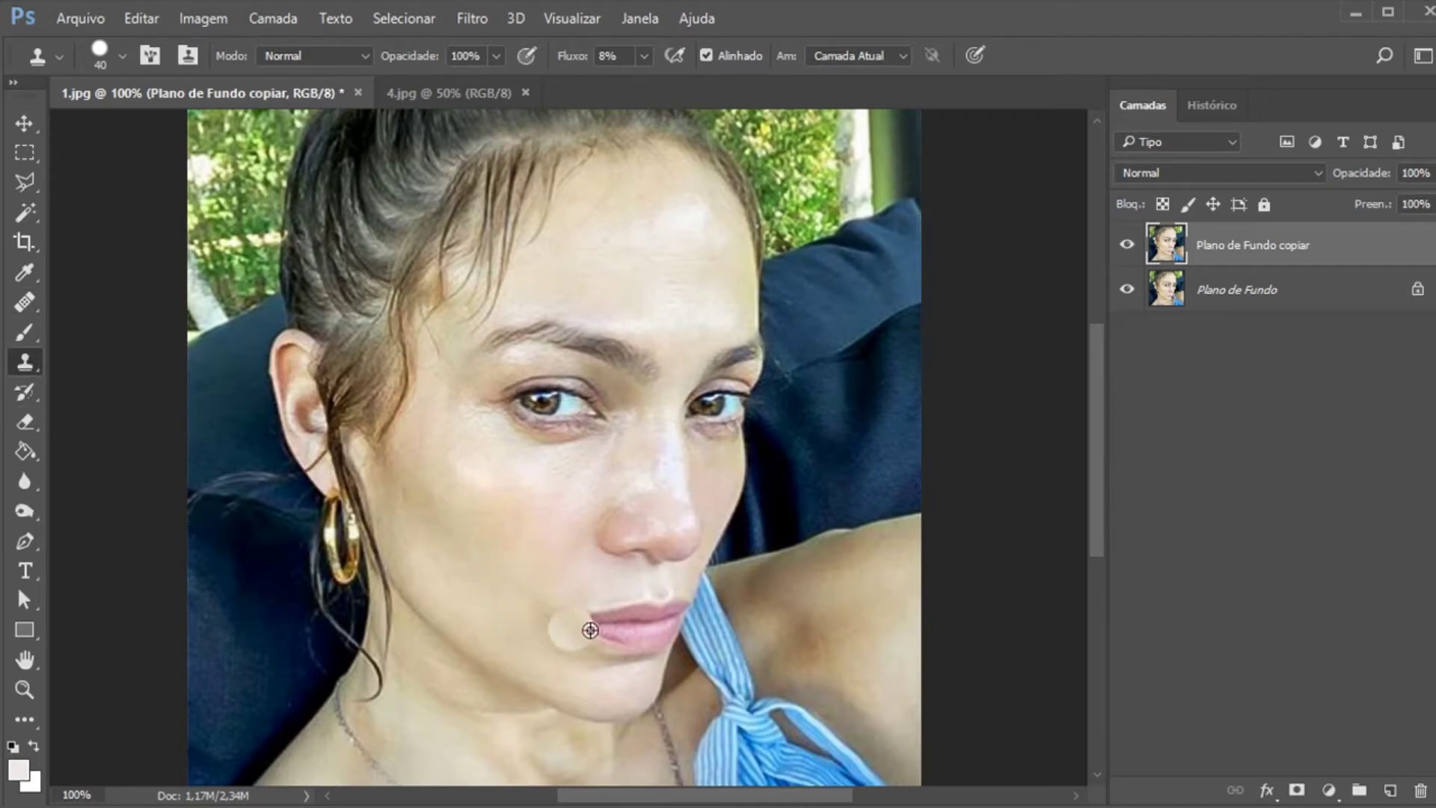
Try cloning the lips onto the cheek below the eye, and undo the clone stroke
alt+click(627, 625)
drag(484, 507, 468, 455)
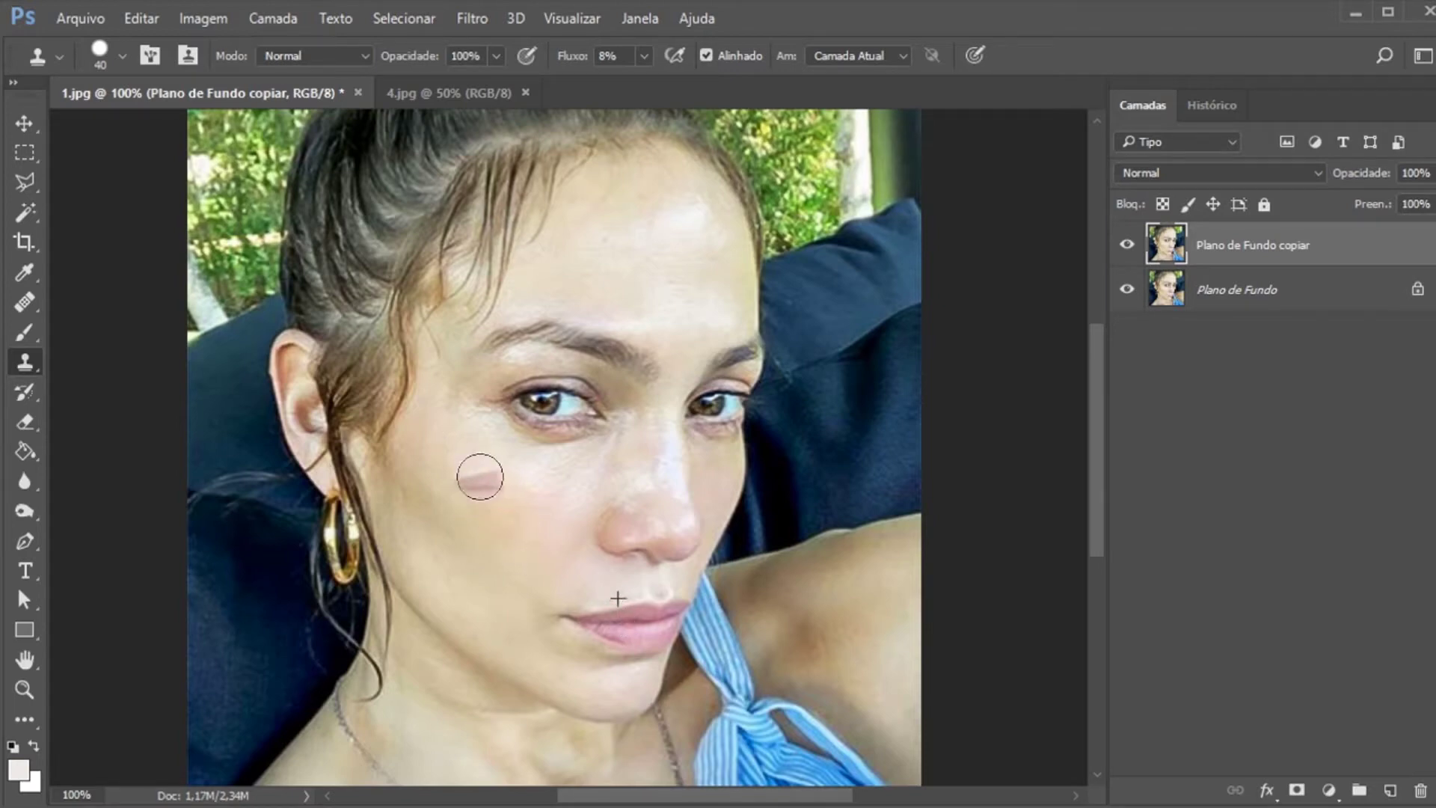
key(ctrl+z)
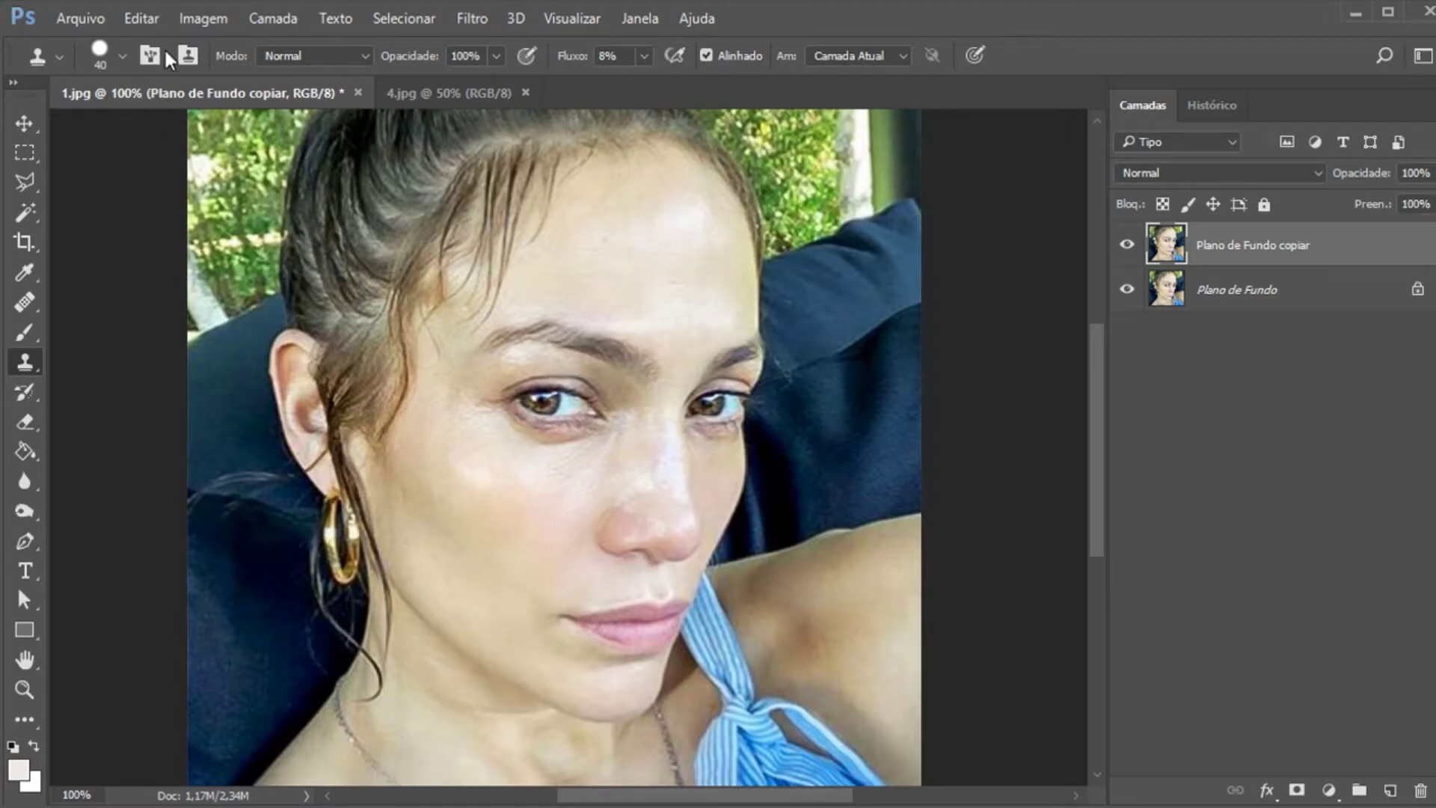
Try cloning cheek skin over the bright forehead highlight with a 31 px Clone Stamp brush, and undo the stroke
click(121, 48)
drag(158, 132, 153, 132)
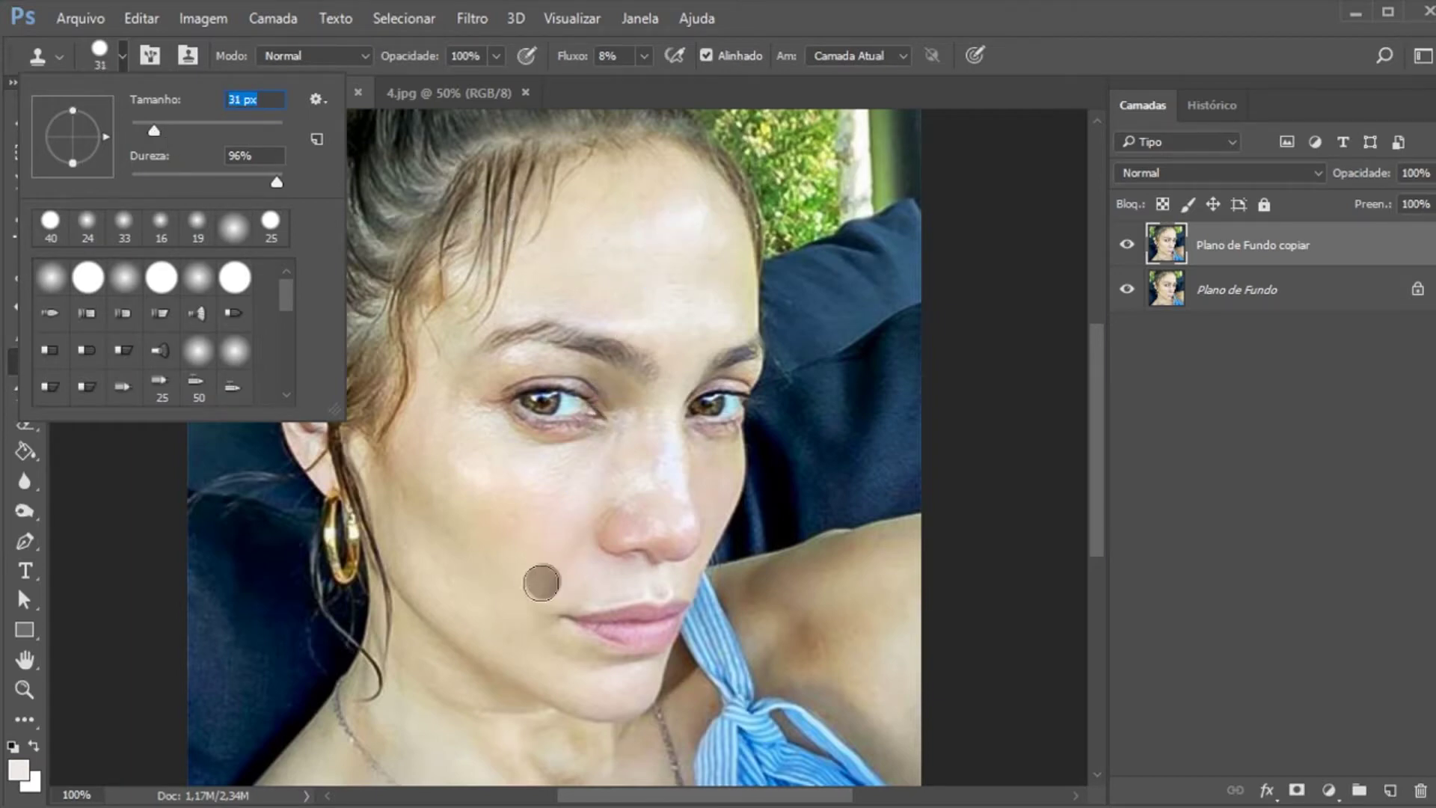
alt+click(487, 591)
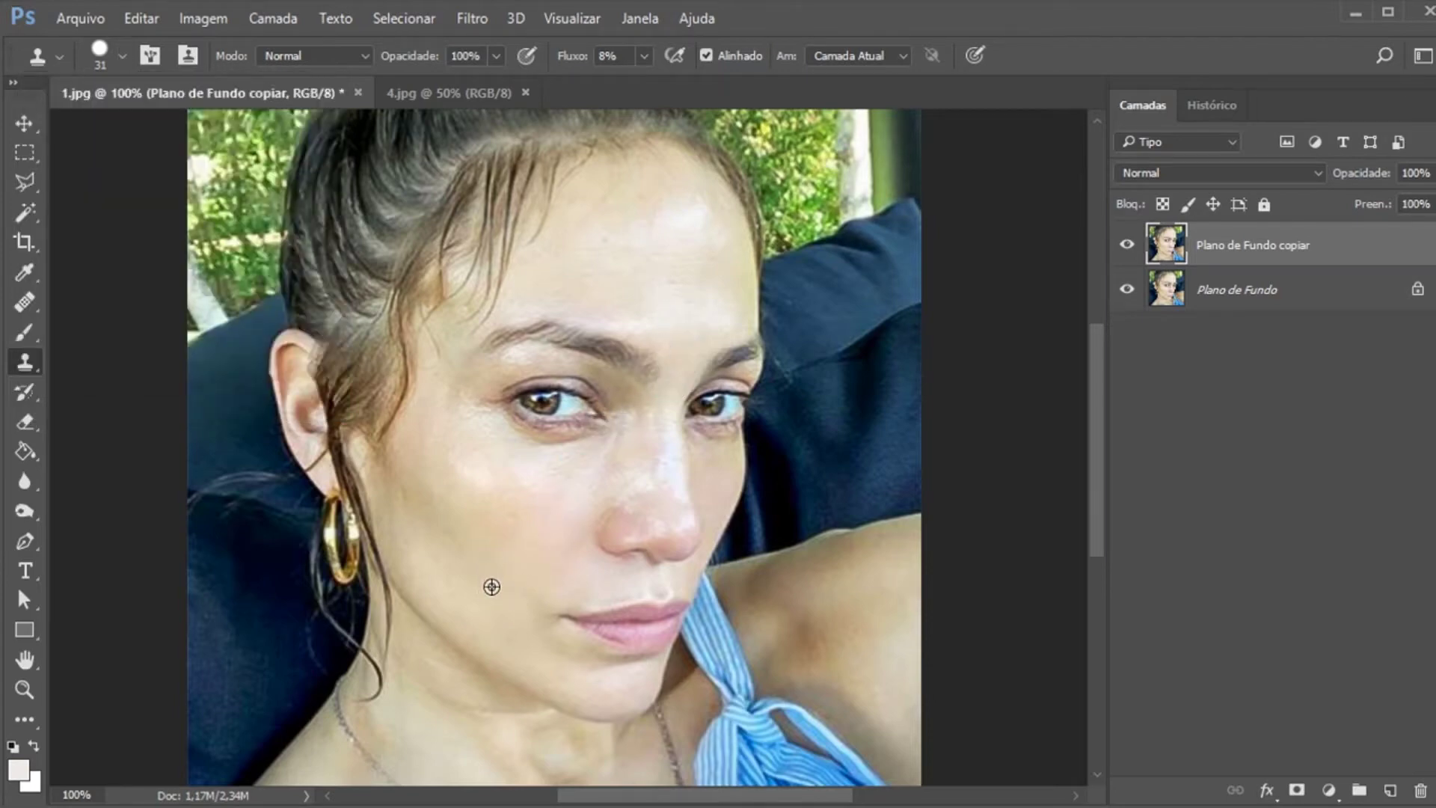
mouse_move(654, 224)
mouse_down()
mouse_move(695, 227)
mouse_move(664, 239)
mouse_move(674, 216)
mouse_move(701, 232)
mouse_move(684, 239)
mouse_move(693, 209)
mouse_move(670, 237)
mouse_move(637, 229)
mouse_move(657, 209)
mouse_move(635, 226)
mouse_move(651, 247)
mouse_move(689, 252)
mouse_move(711, 225)
mouse_up()
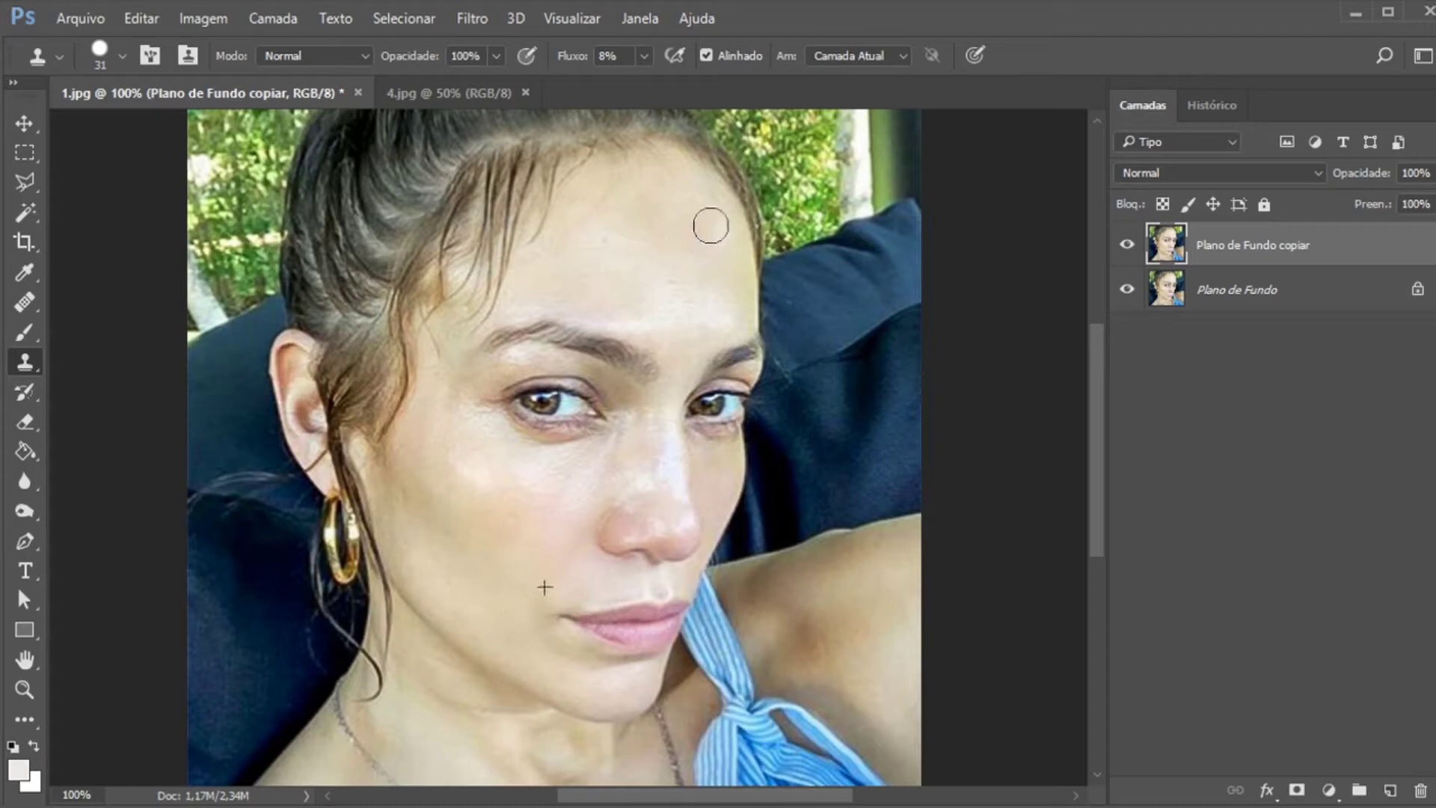
alt+click(404, 416)
key(ctrl+z)
key(ctrl+z)
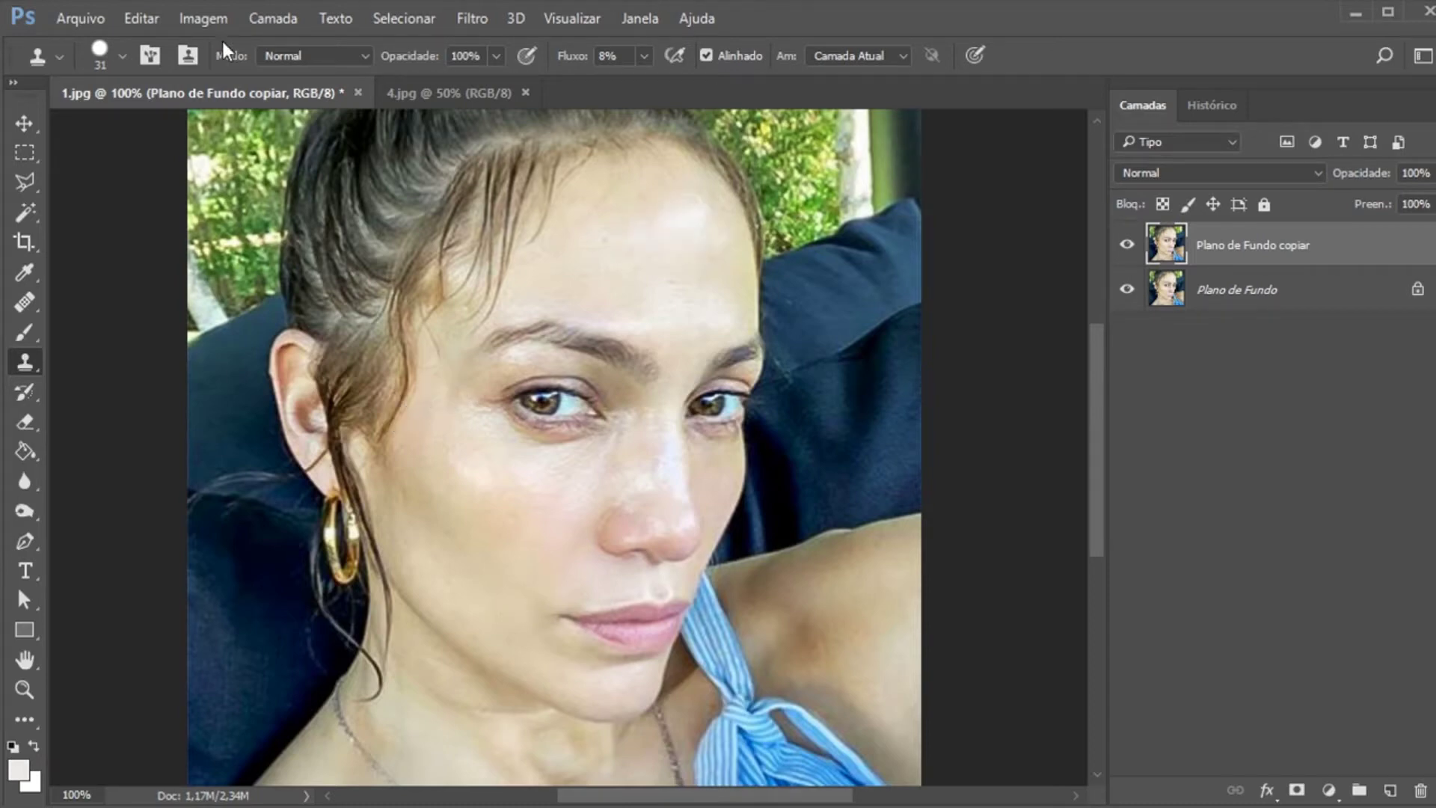
Set the Clone Stamp's opacity to 70%
click(496, 57)
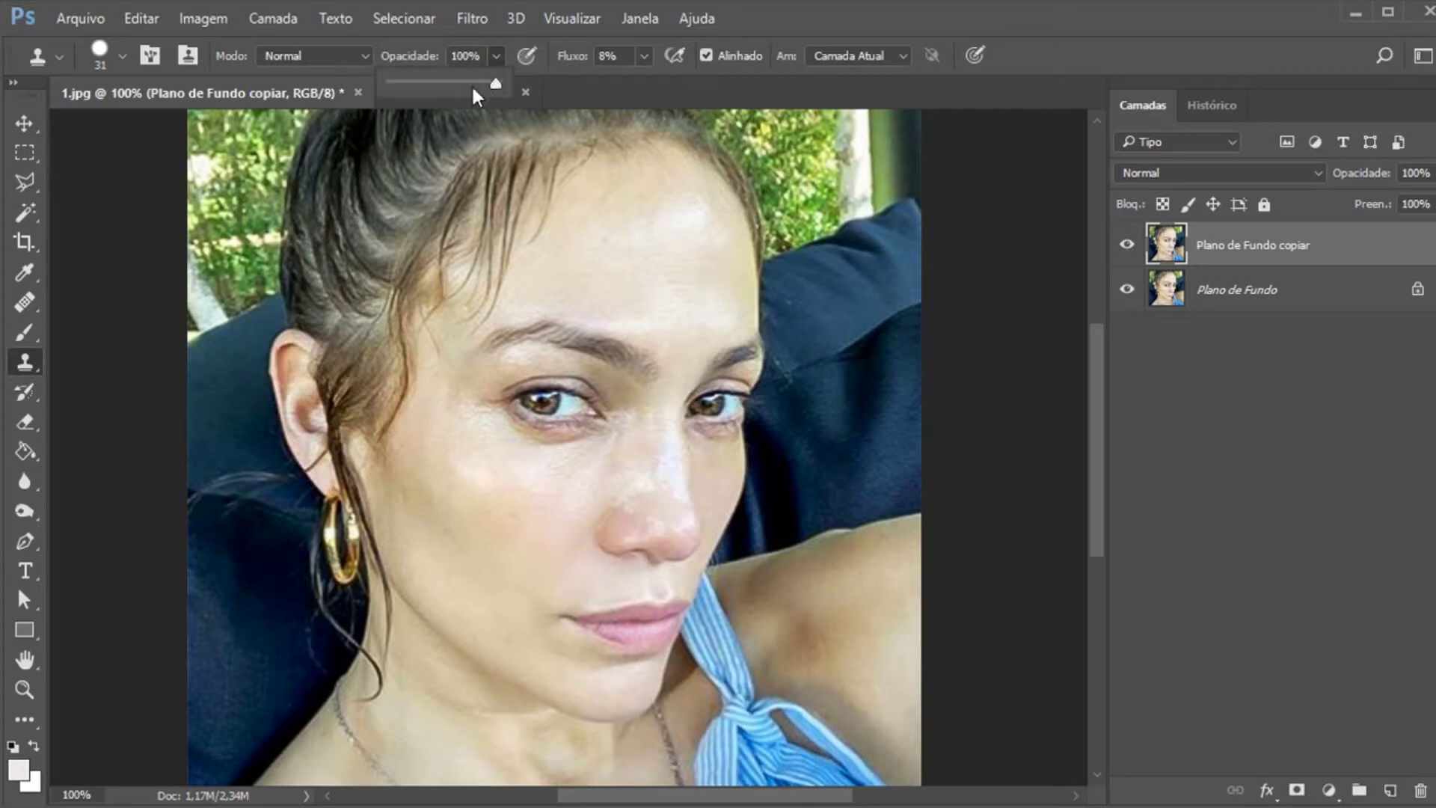
drag(464, 85, 463, 84)
click(643, 57)
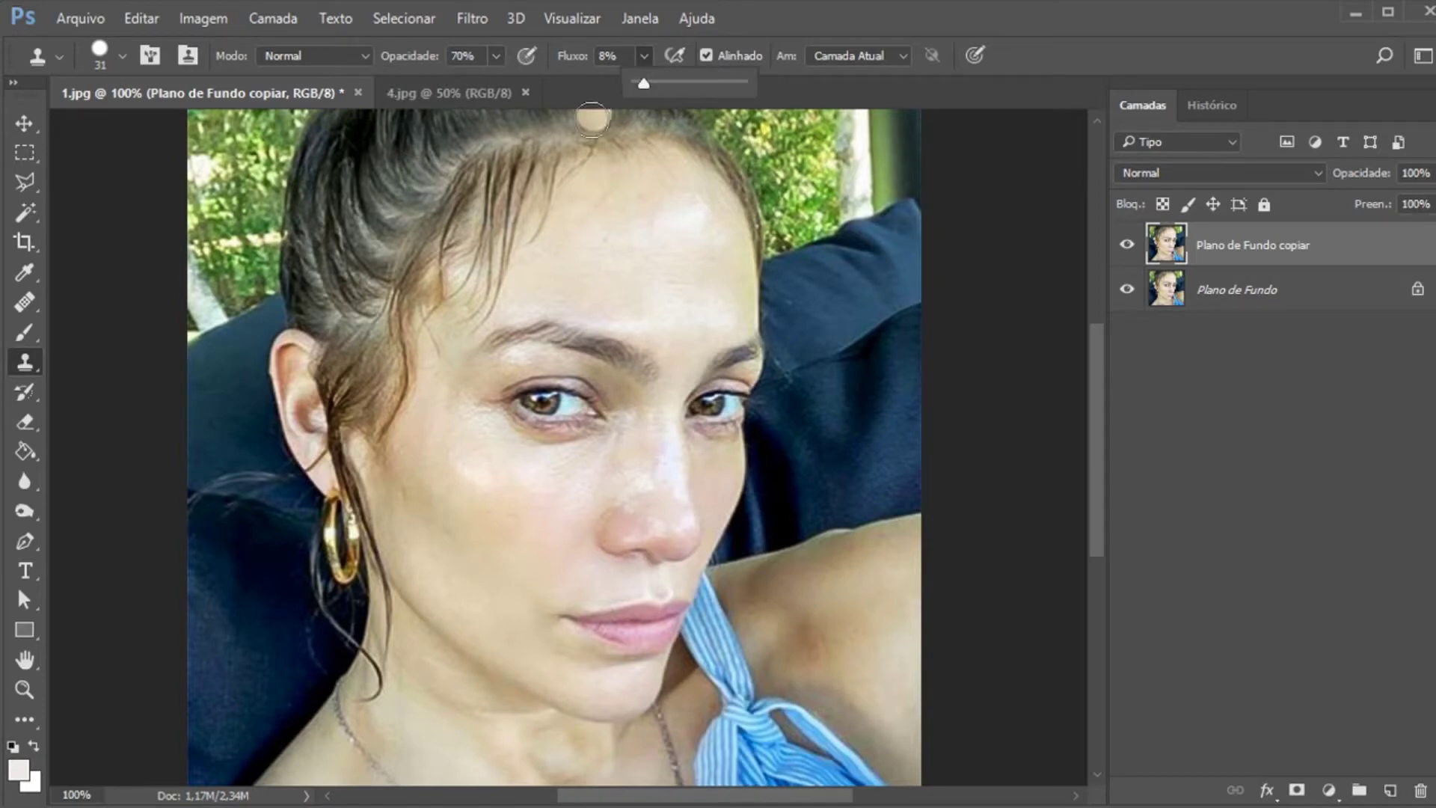
Clone skin sampled from the lower cheek over the bright forehead highlight with a 21 px brush
click(458, 569)
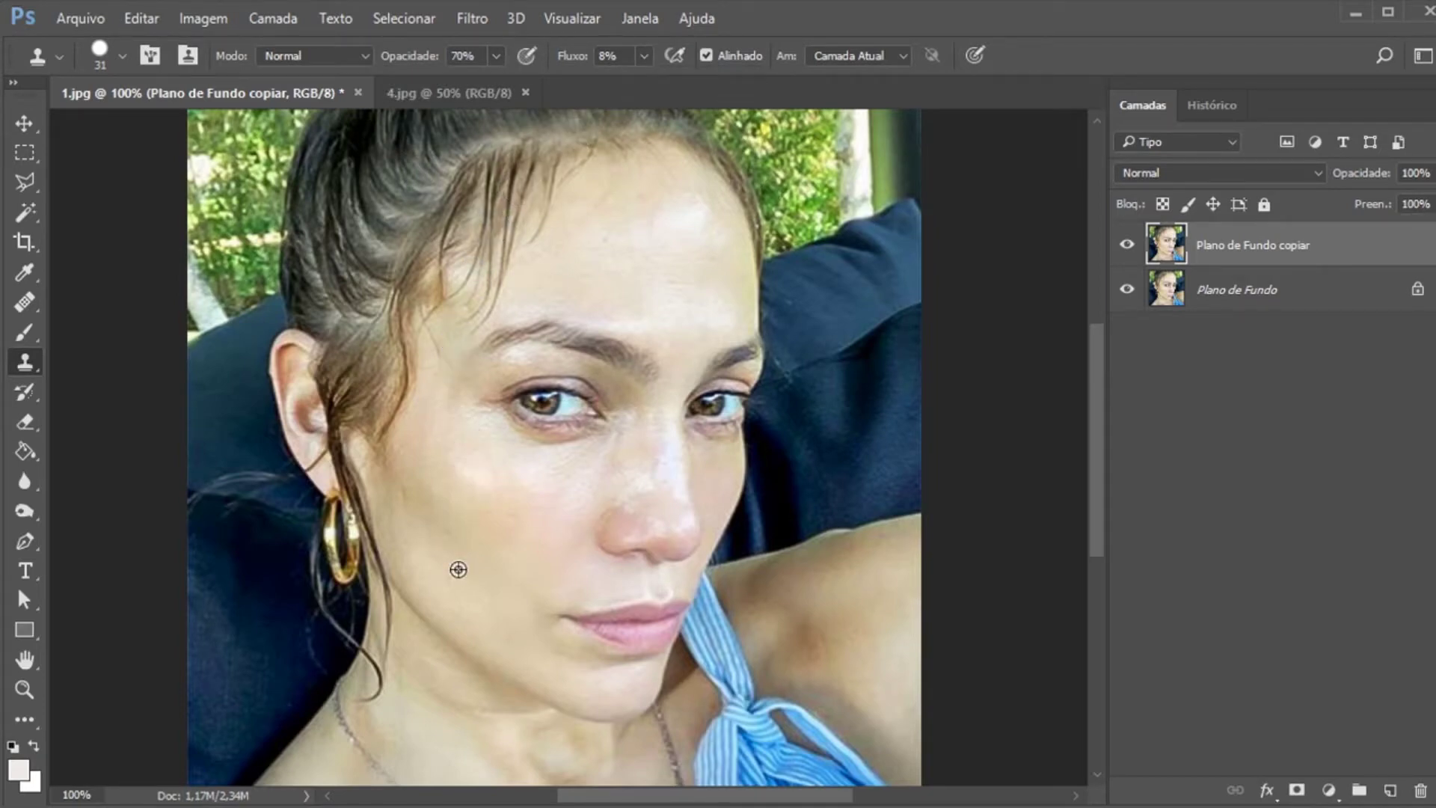
click(122, 57)
drag(154, 130, 147, 128)
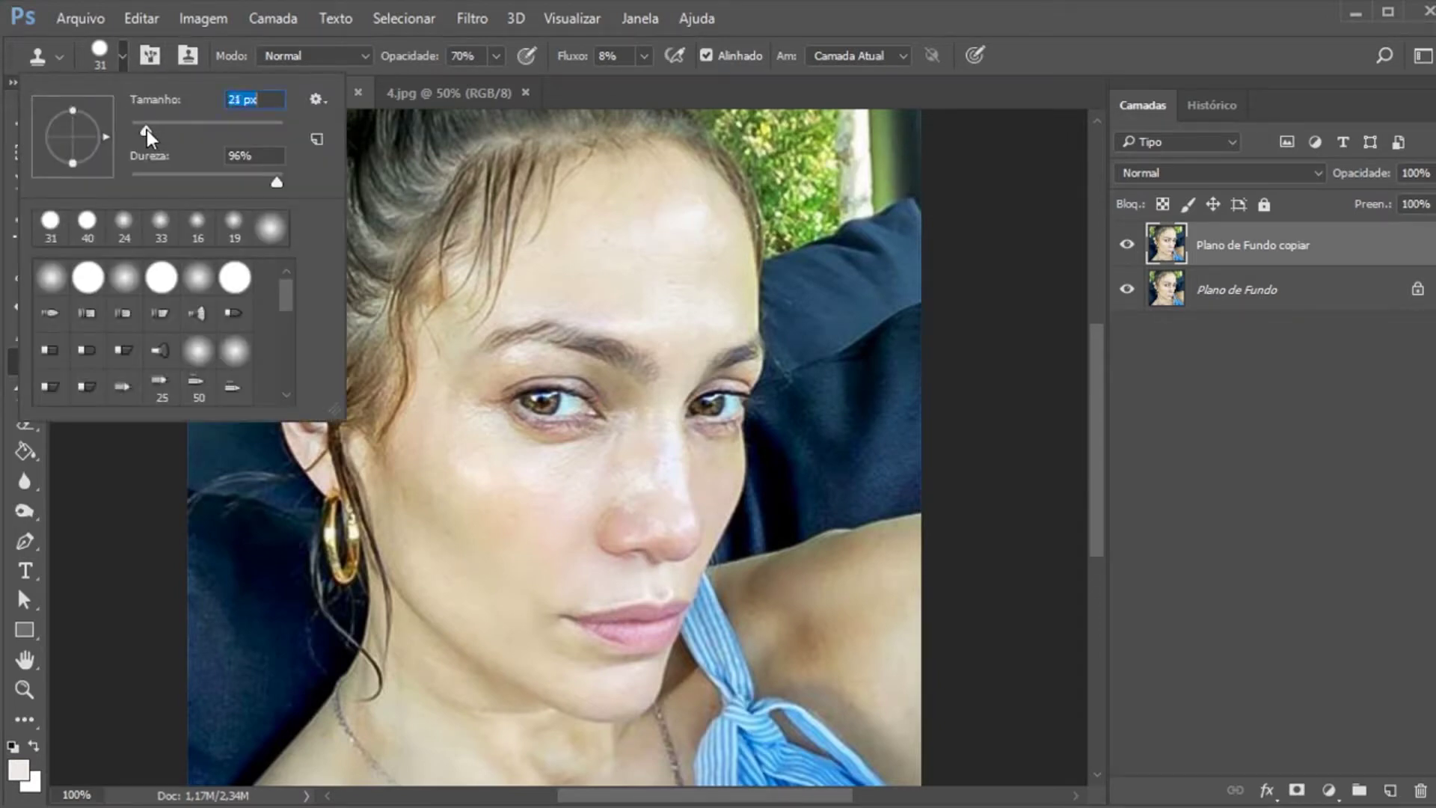
click(662, 227)
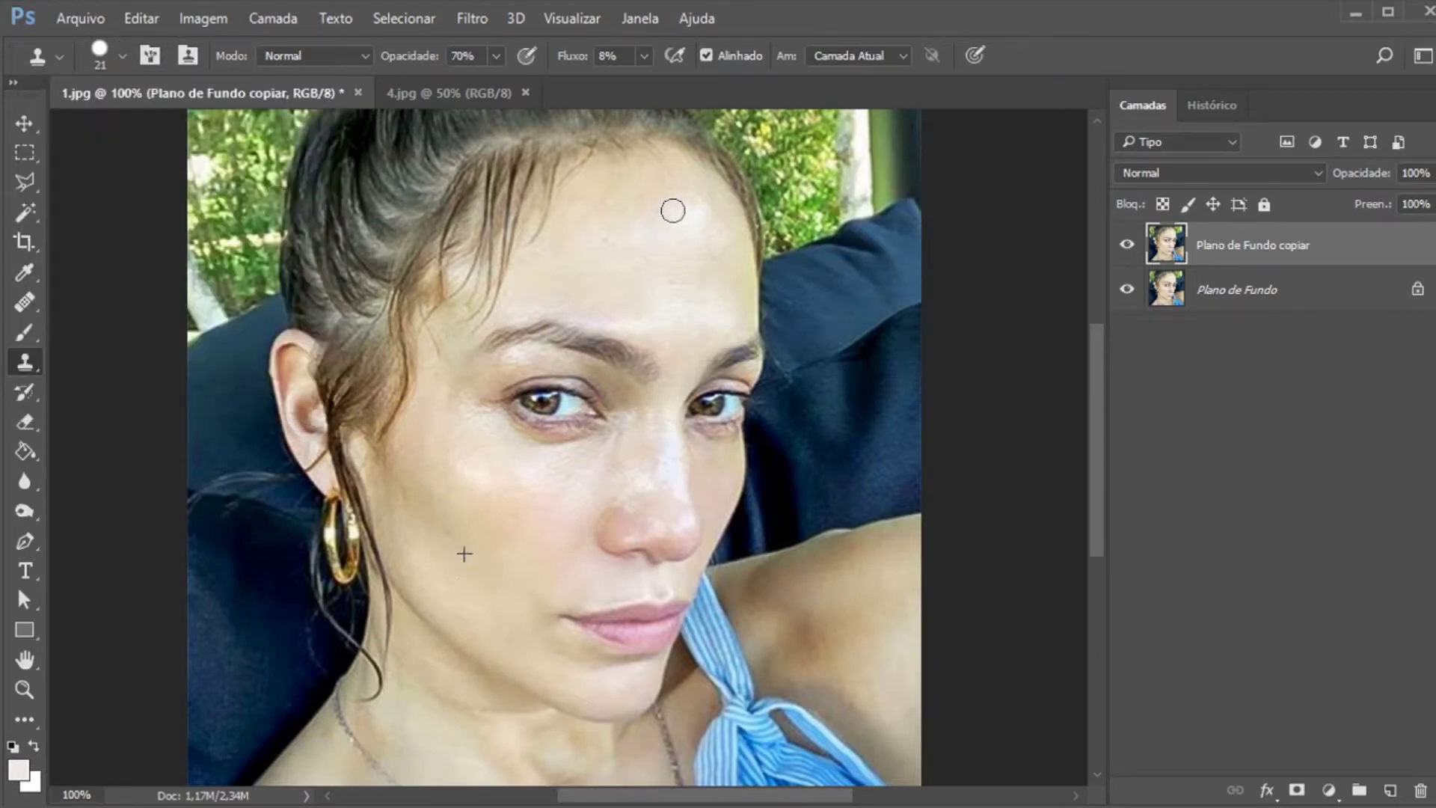
mouse_move(689, 210)
mouse_down()
mouse_move(693, 231)
mouse_move(696, 215)
mouse_move(665, 218)
mouse_up()
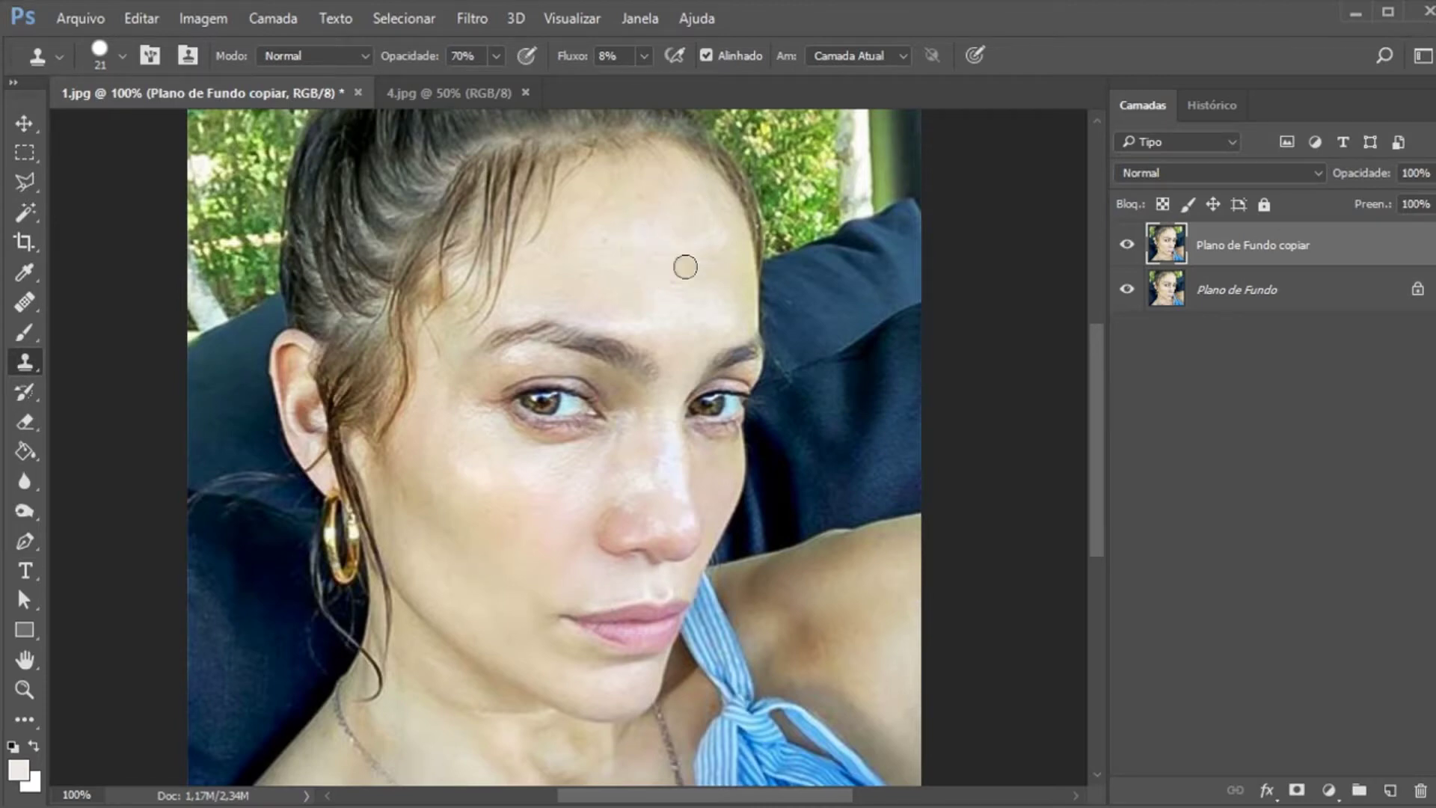
click(646, 237)
Clone cheek skin over the highlight along the nose bridge with an 18 px Clone Stamp brush
click(122, 56)
drag(145, 129, 143, 129)
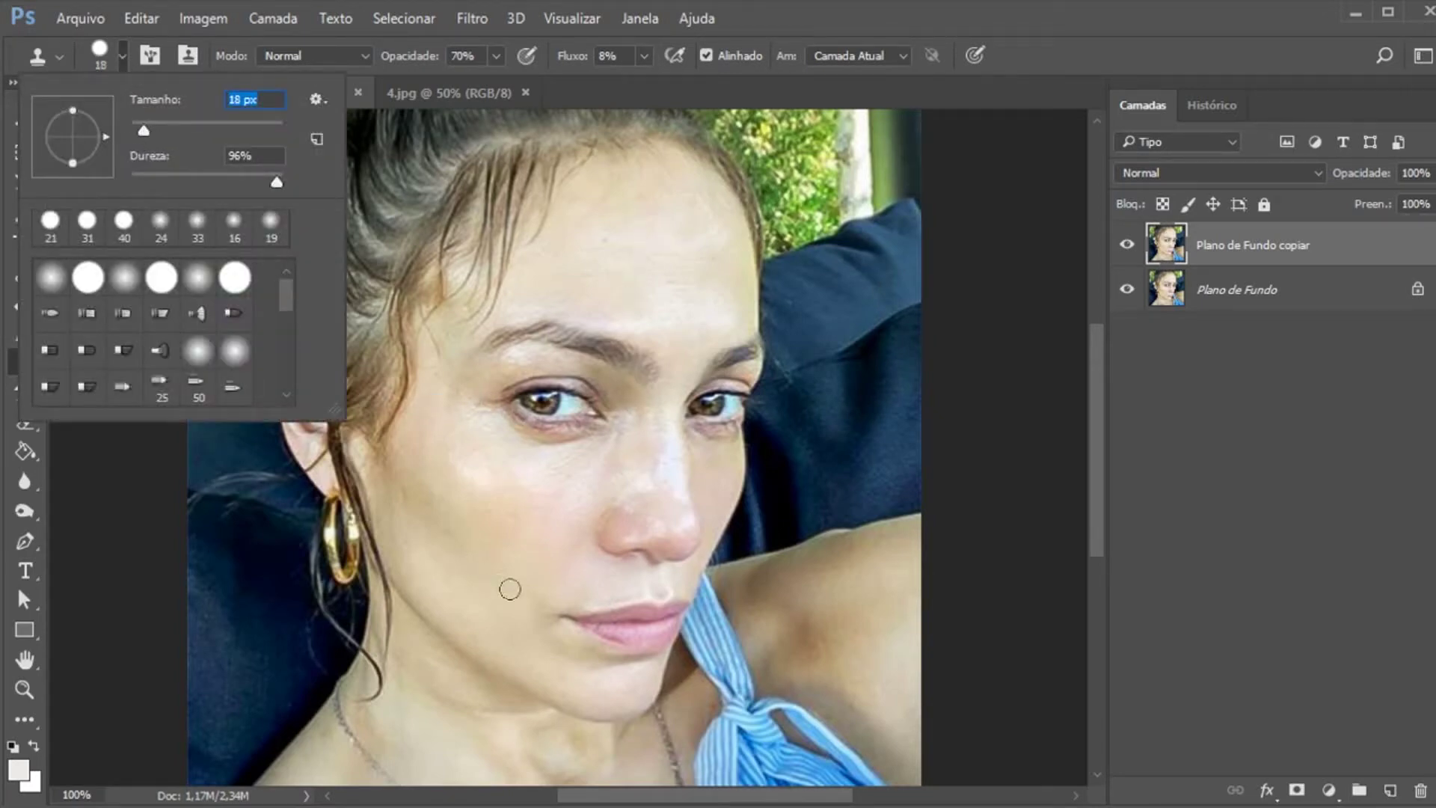
alt+click(492, 572)
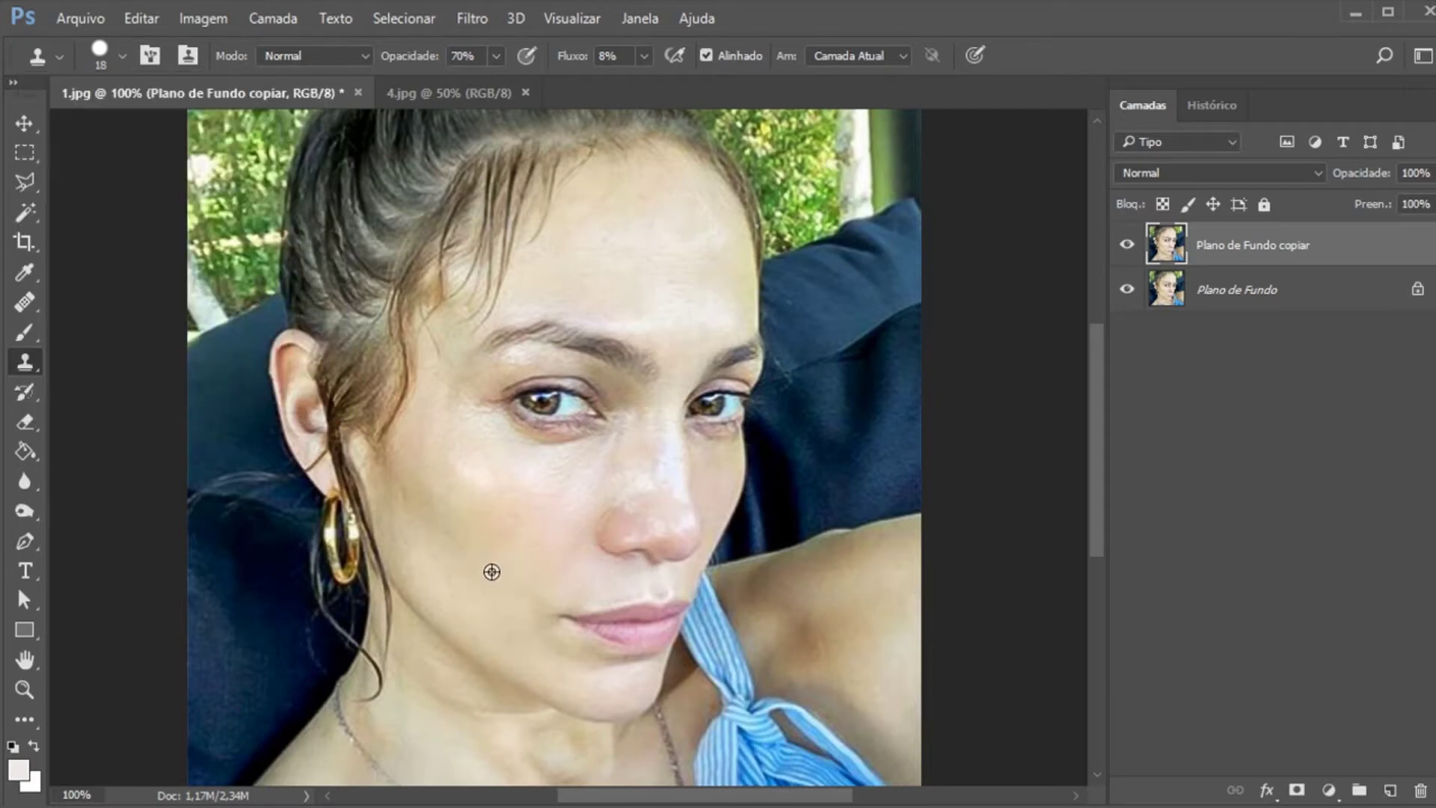
mouse_move(674, 468)
mouse_down()
mouse_move(668, 427)
mouse_move(672, 528)
mouse_up()
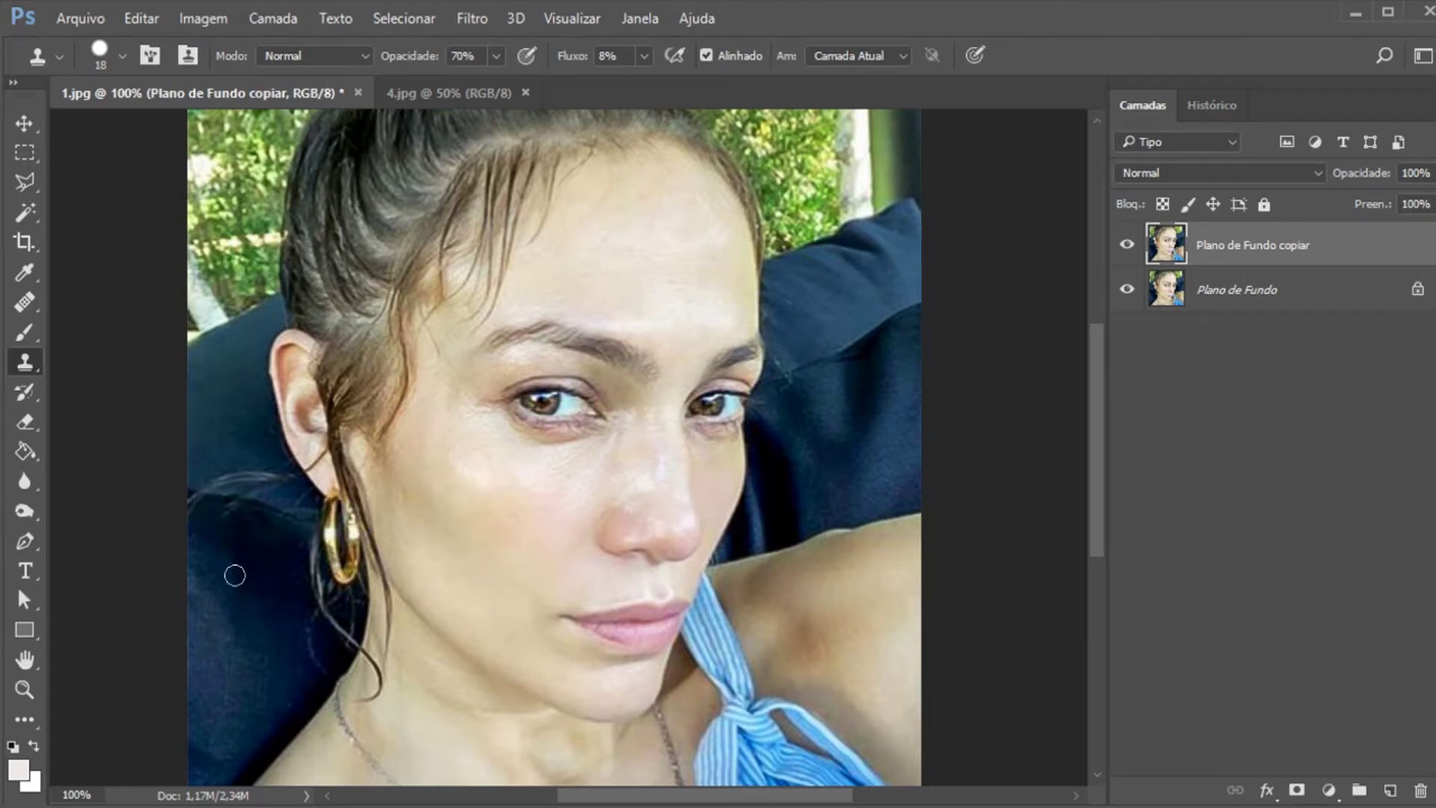
Activate the Healing Brush tool (Ferramenta Pincel de Recuperação) for close-up retouching of the face at 200%
key(ctrl+plus)
key(ctrl+plus)
click(25, 300)
right_click(26, 299)
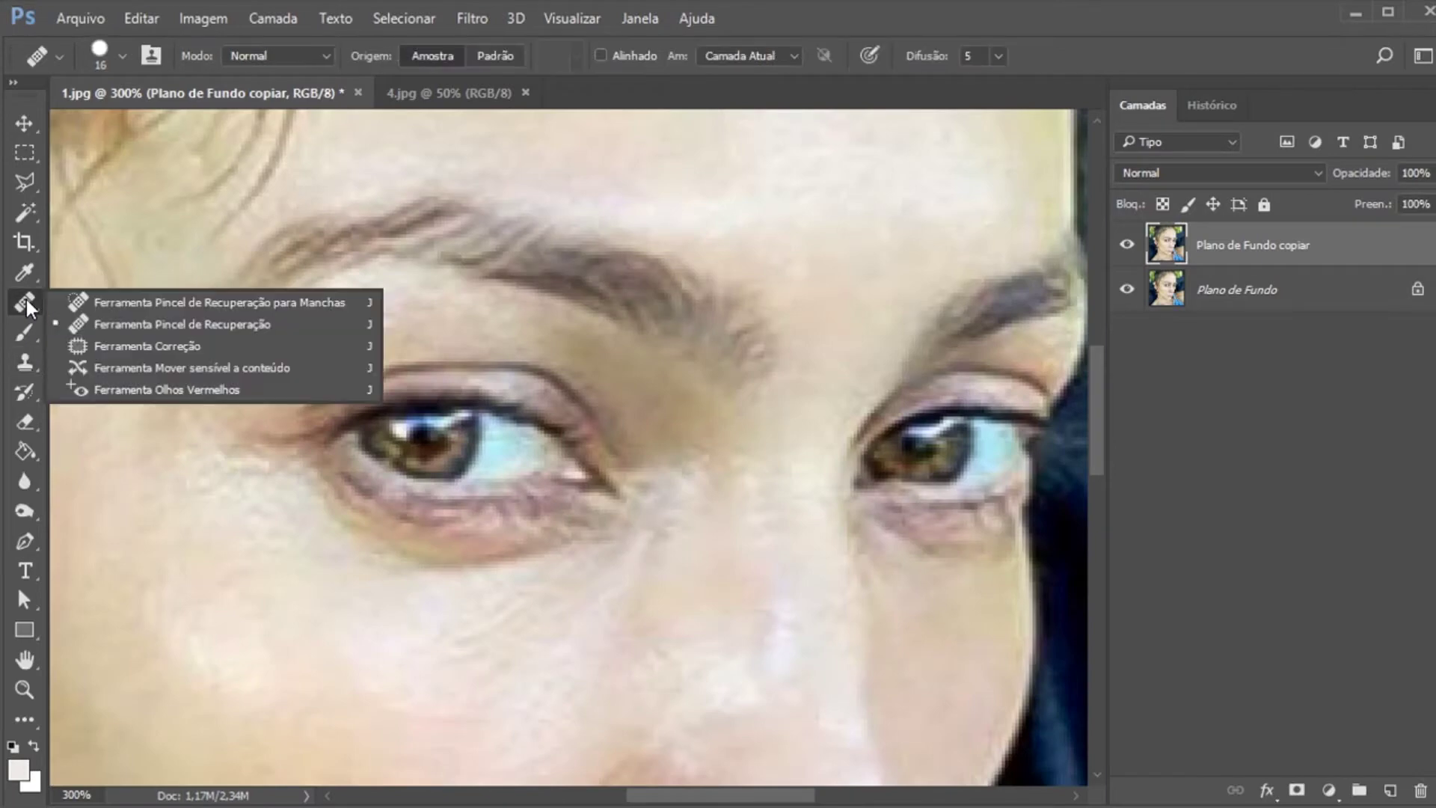
click(69, 329)
click(24, 689)
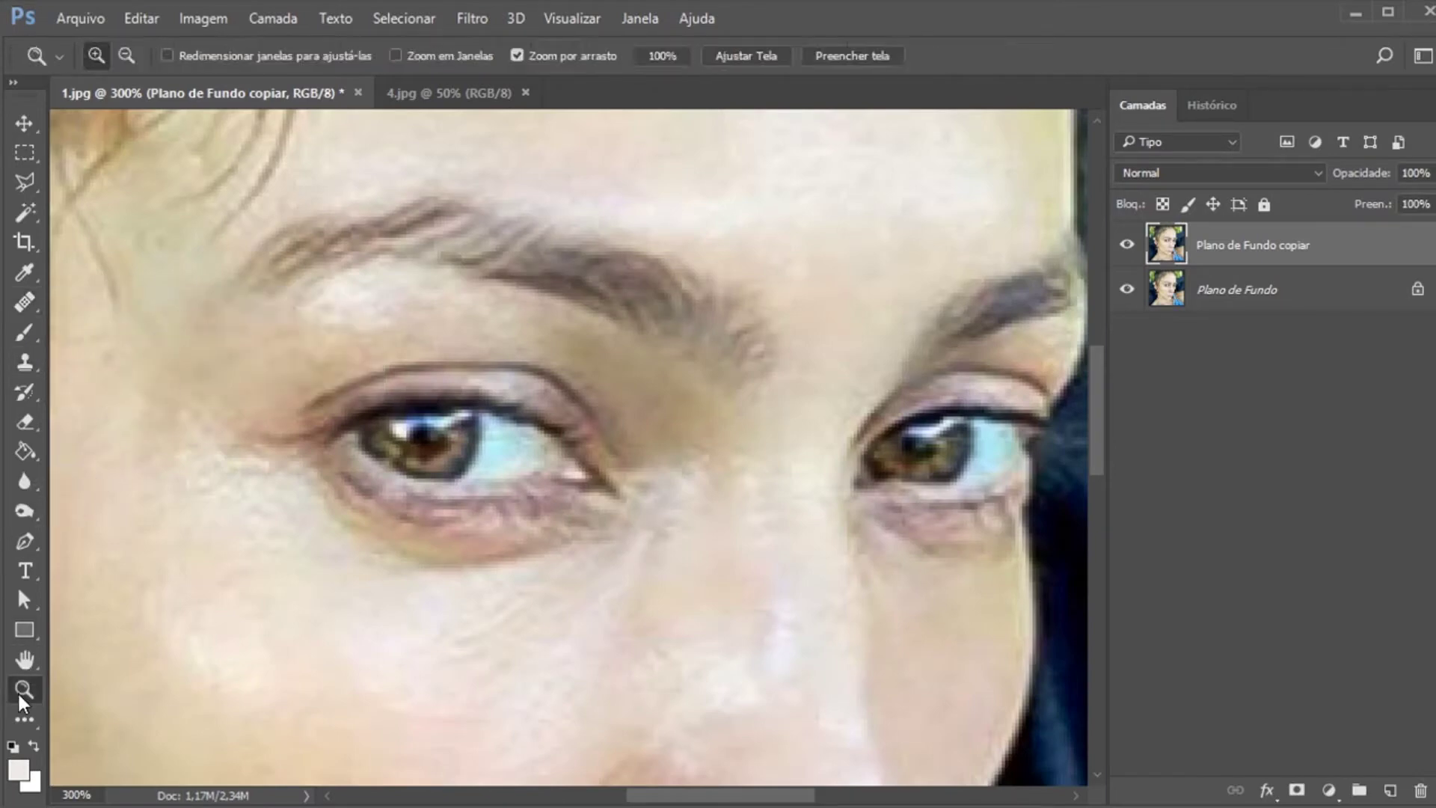
right_click(313, 684)
click(365, 745)
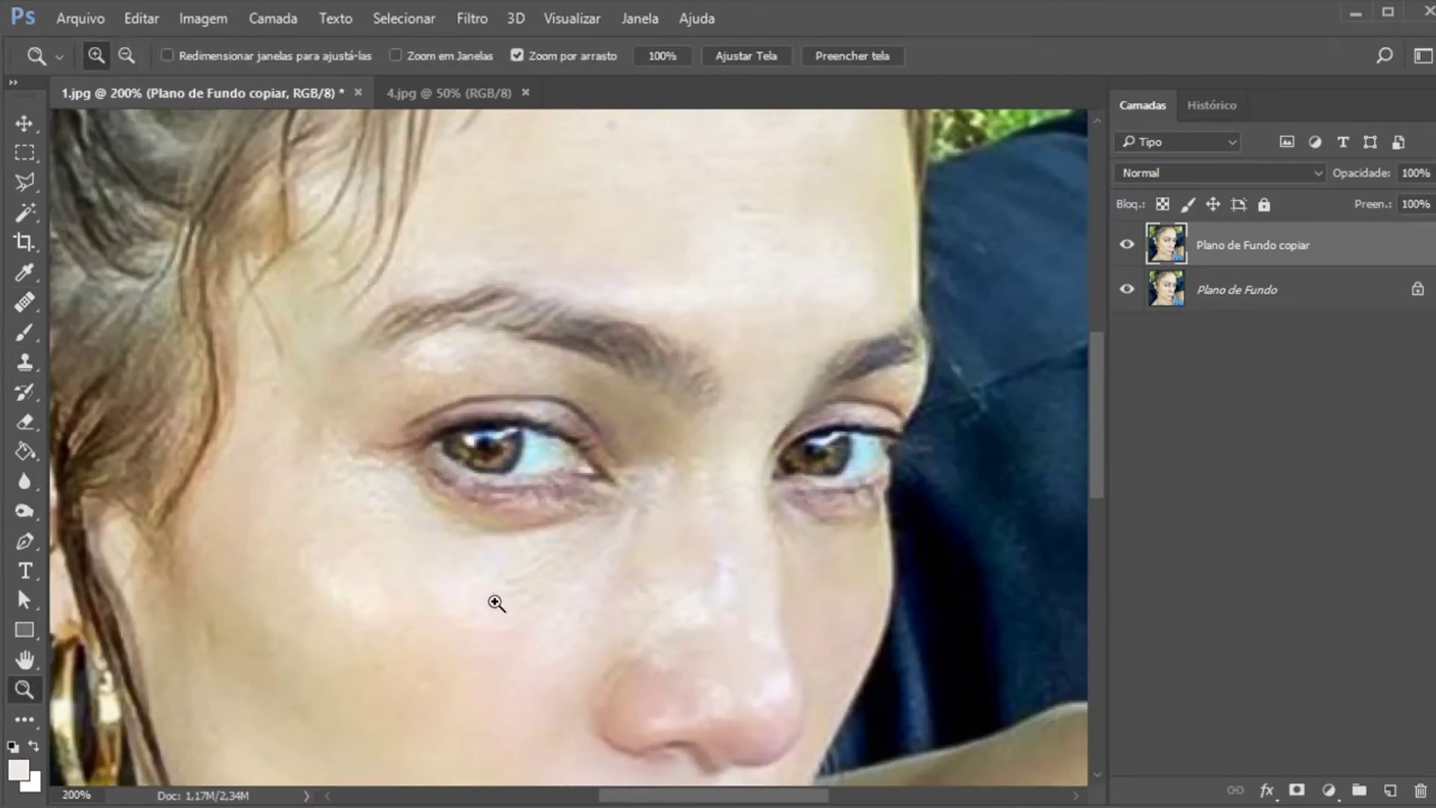
click(25, 303)
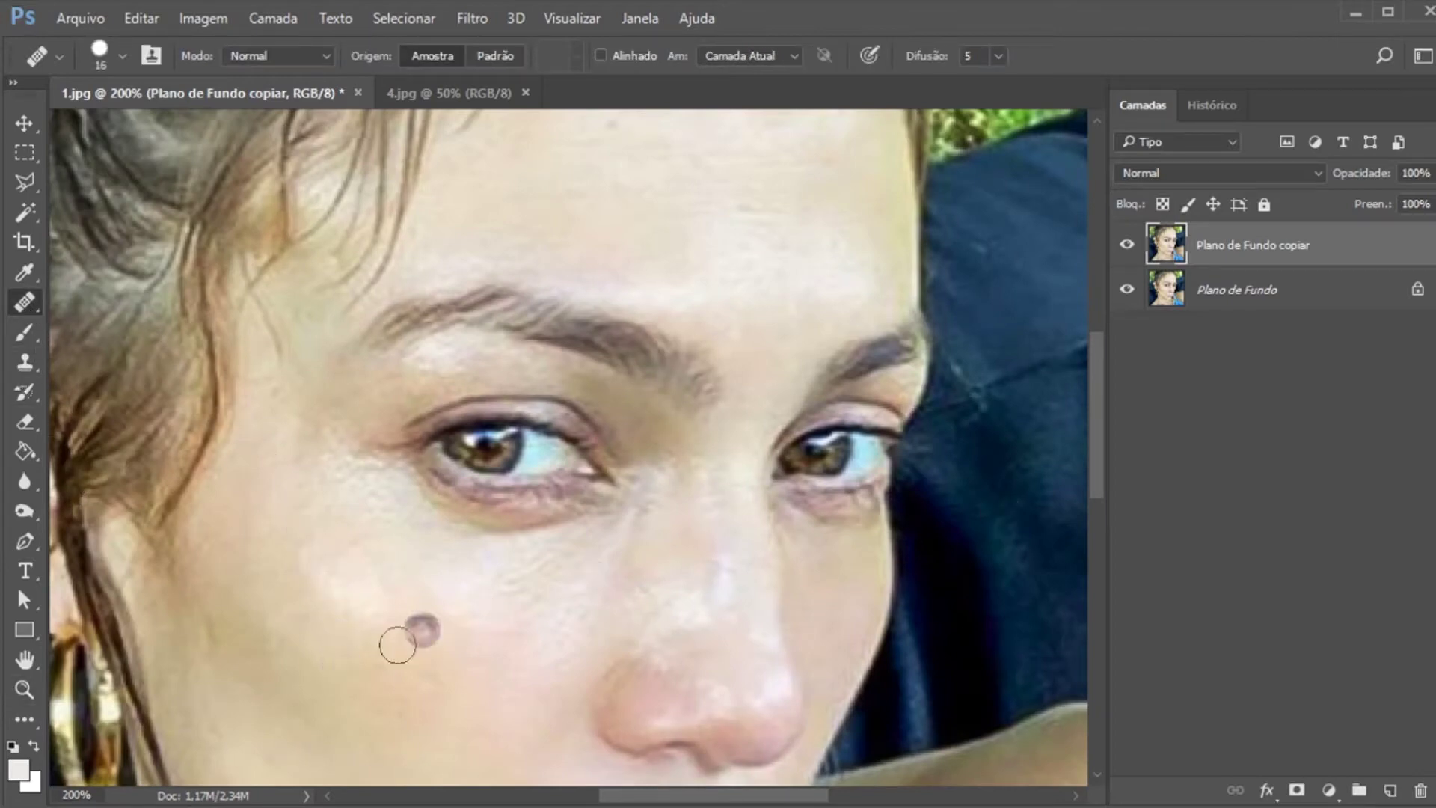
Heal the skin beside the outer eye corner, around the eyebrow and on the forehead, sampling nearby clean skin
alt+click(329, 657)
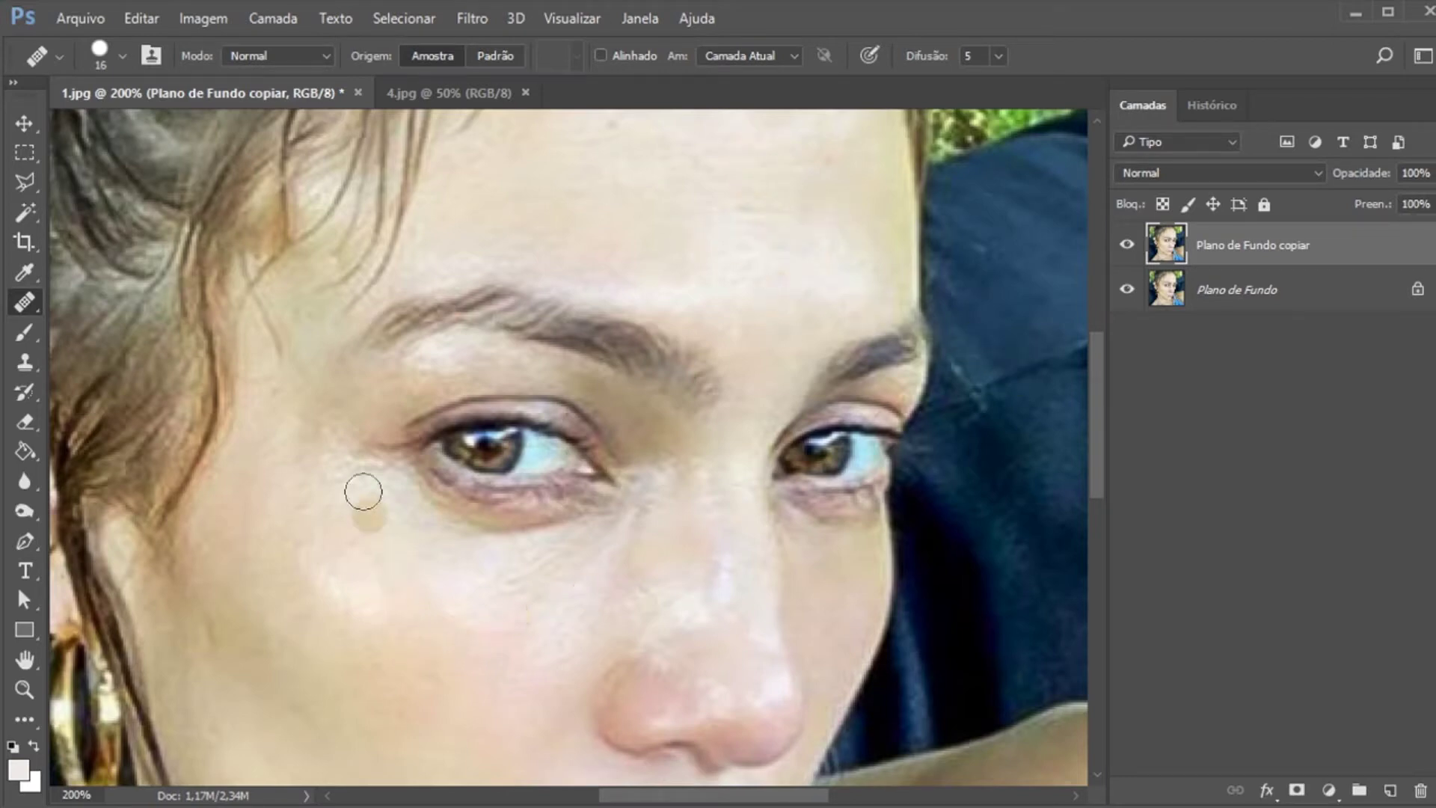
alt+click(342, 458)
drag(609, 231, 621, 232)
click(498, 297)
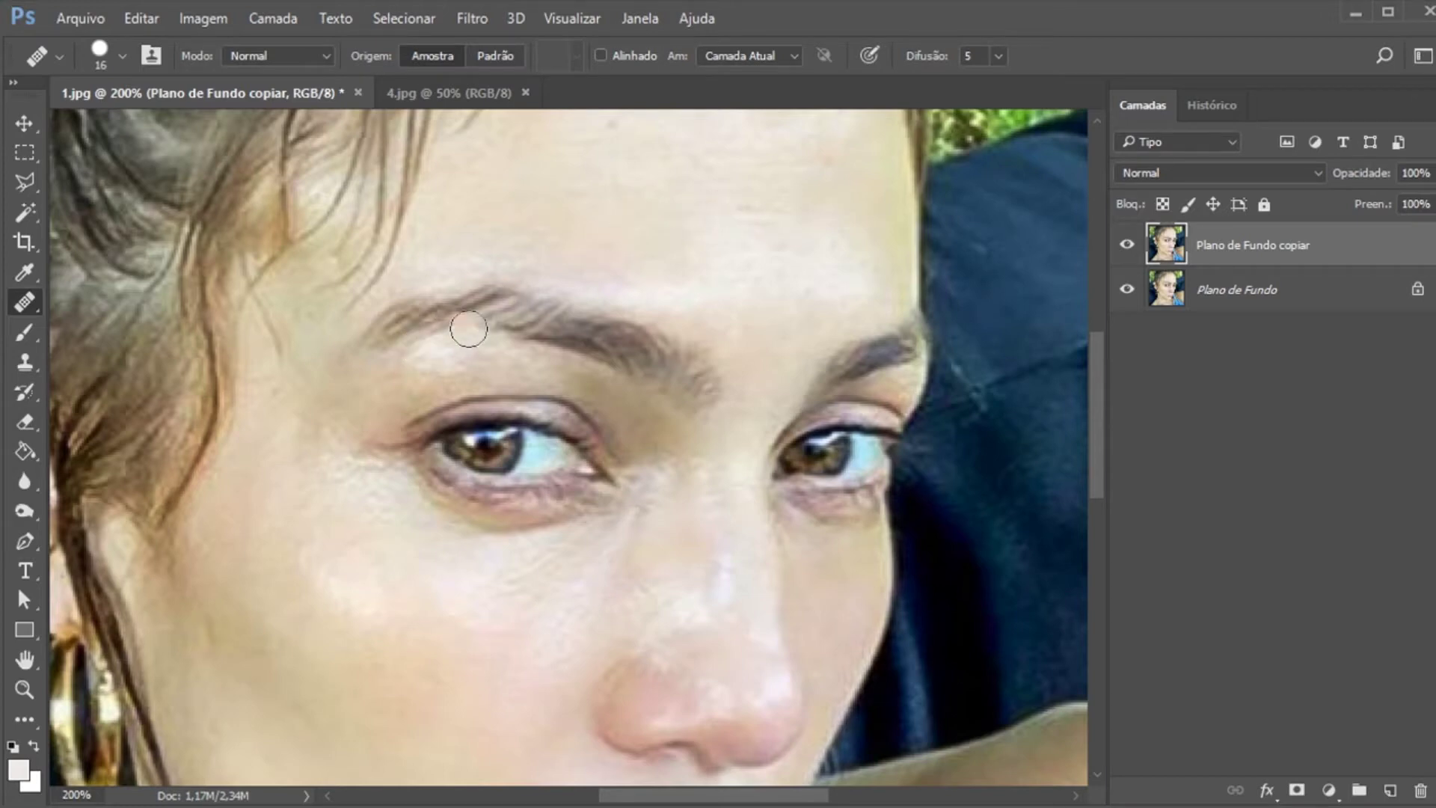
click(516, 318)
drag(1103, 460, 1095, 425)
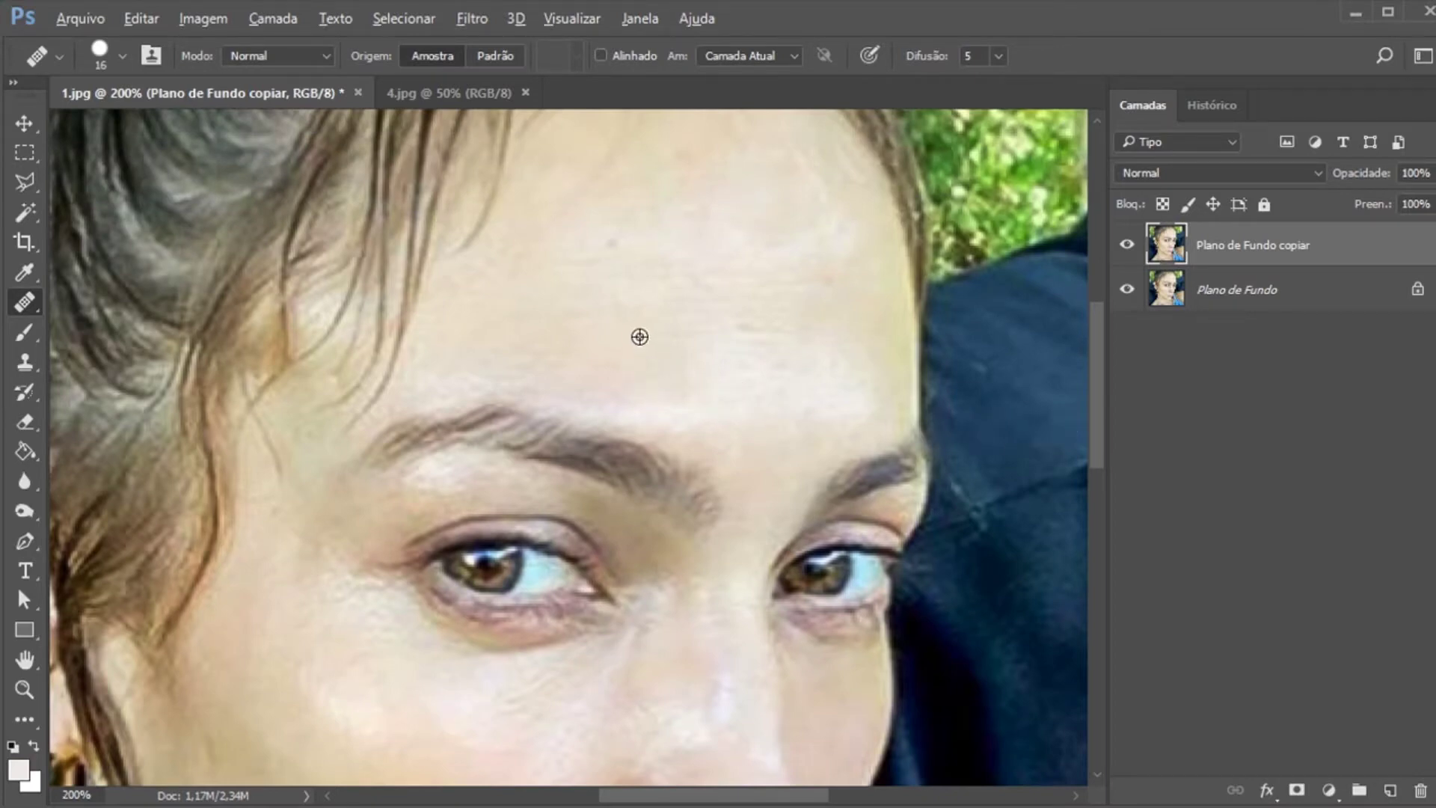
mouse_move(677, 263)
mouse_down()
mouse_move(737, 269)
mouse_move(782, 254)
mouse_move(698, 221)
mouse_move(750, 237)
mouse_move(727, 265)
mouse_move(741, 256)
mouse_move(700, 241)
mouse_up()
Clone smooth forehead skin over the bright patch on the upper forehead with a 19 px Clone Stamp brush
click(26, 368)
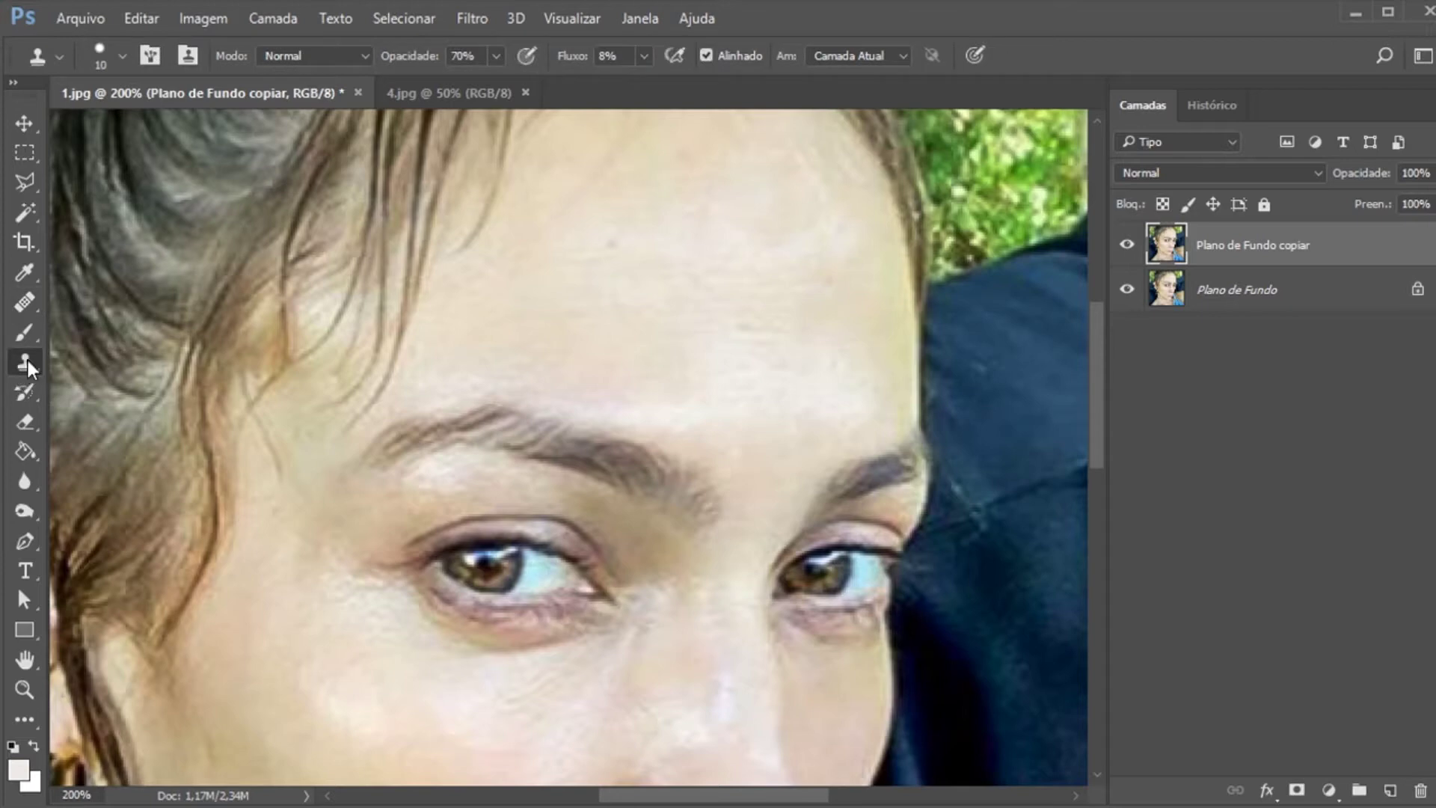
right_click(28, 361)
click(96, 364)
click(114, 53)
drag(151, 128, 154, 131)
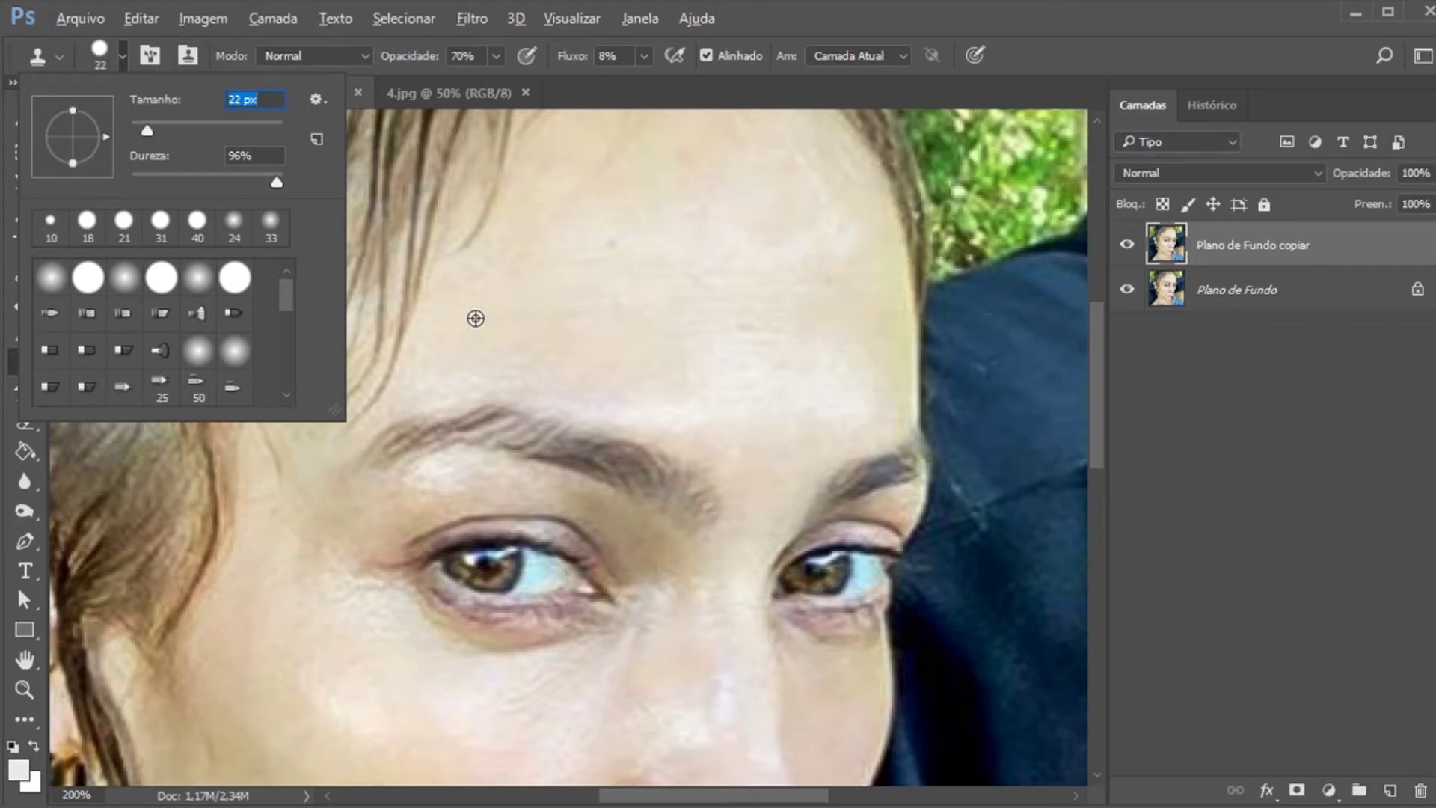
click(504, 326)
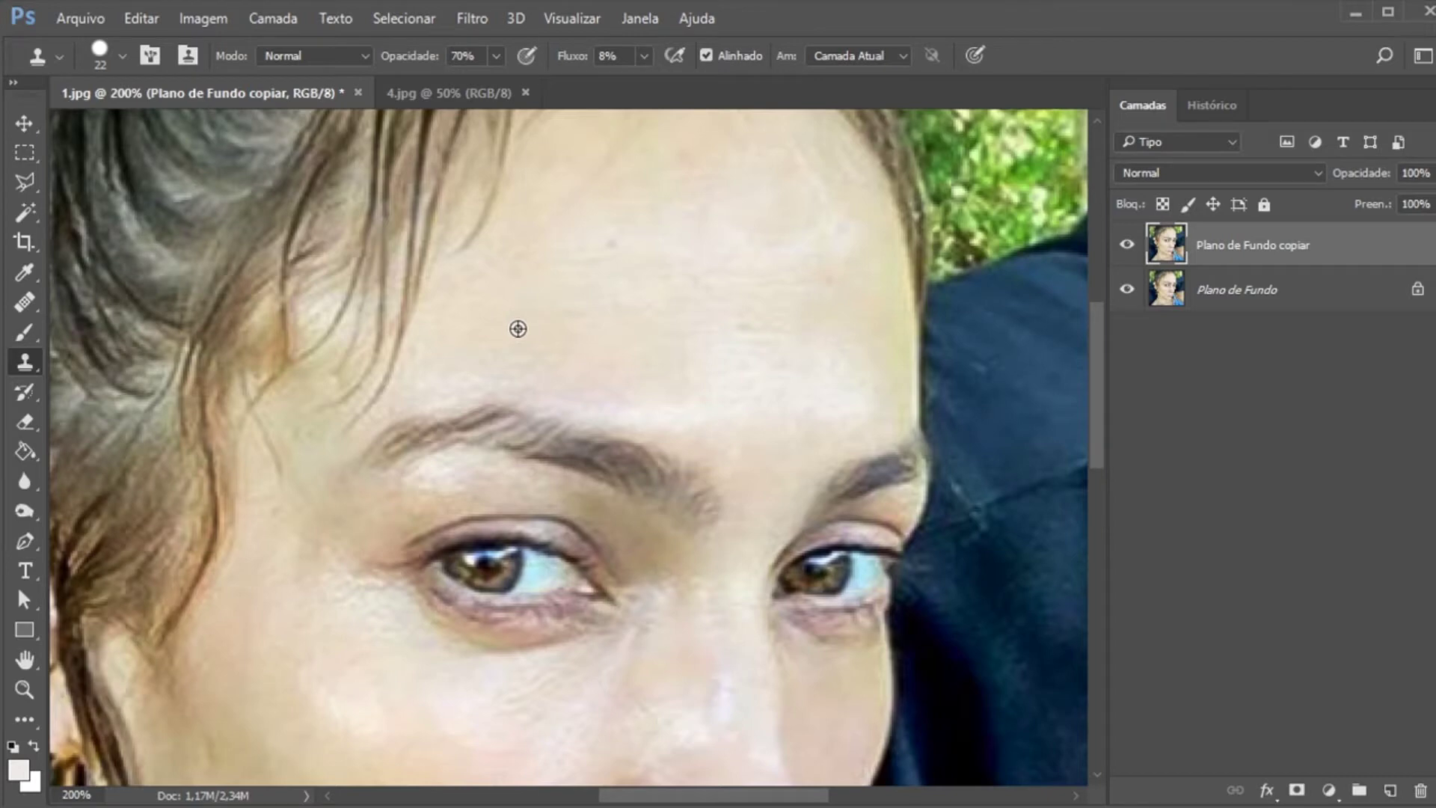
click(123, 59)
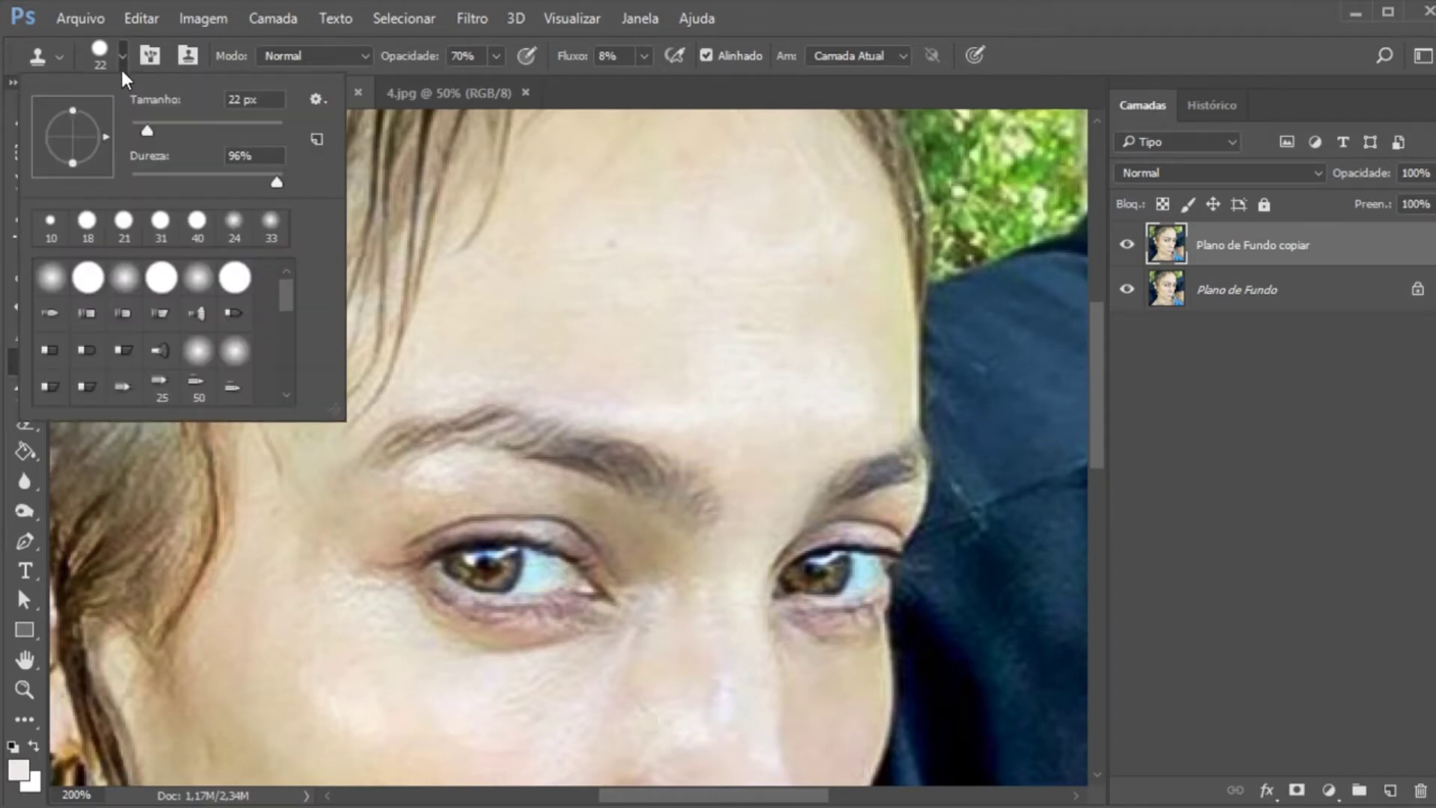
click(733, 250)
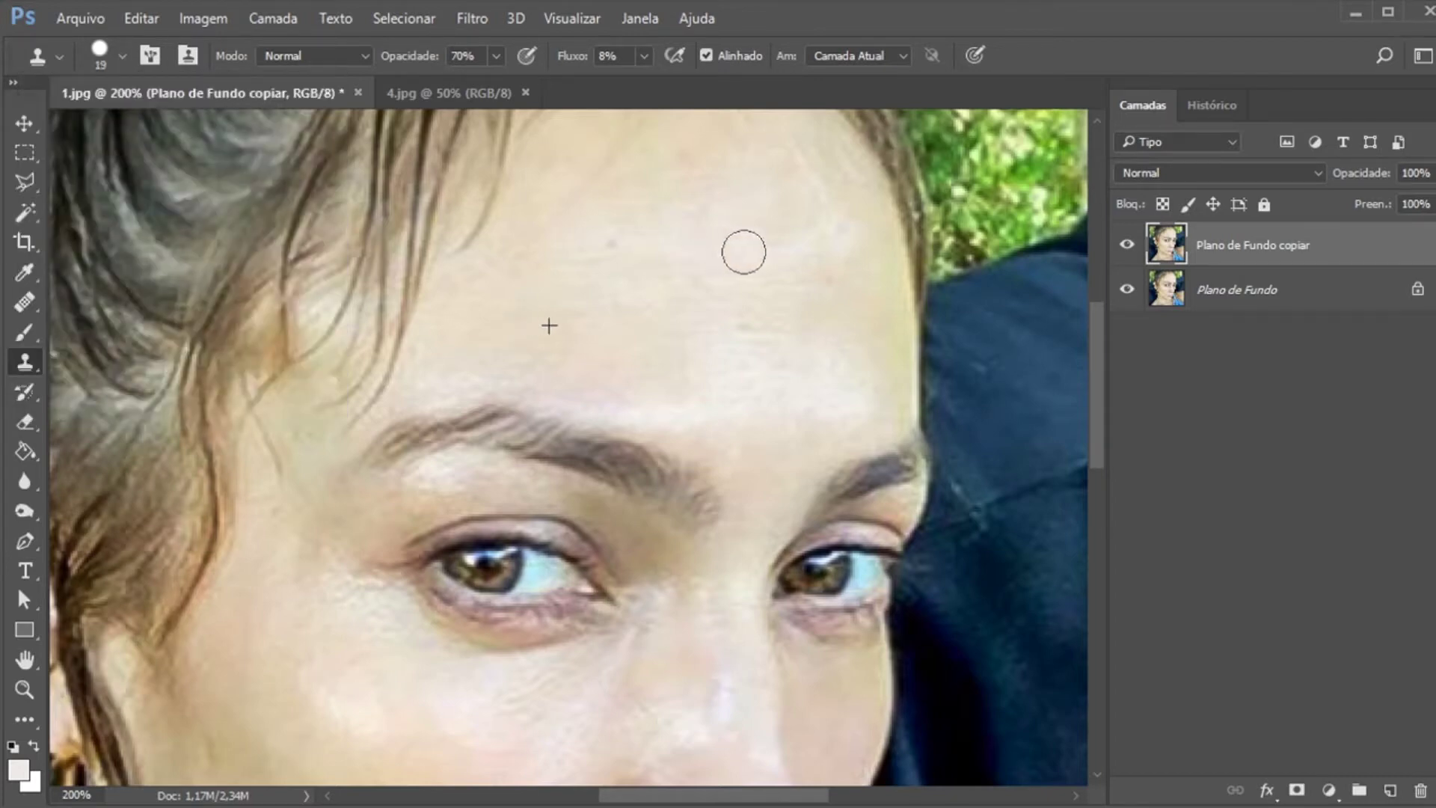
mouse_move(744, 254)
mouse_down()
mouse_move(702, 260)
mouse_move(721, 254)
mouse_move(717, 238)
mouse_move(711, 263)
mouse_up()
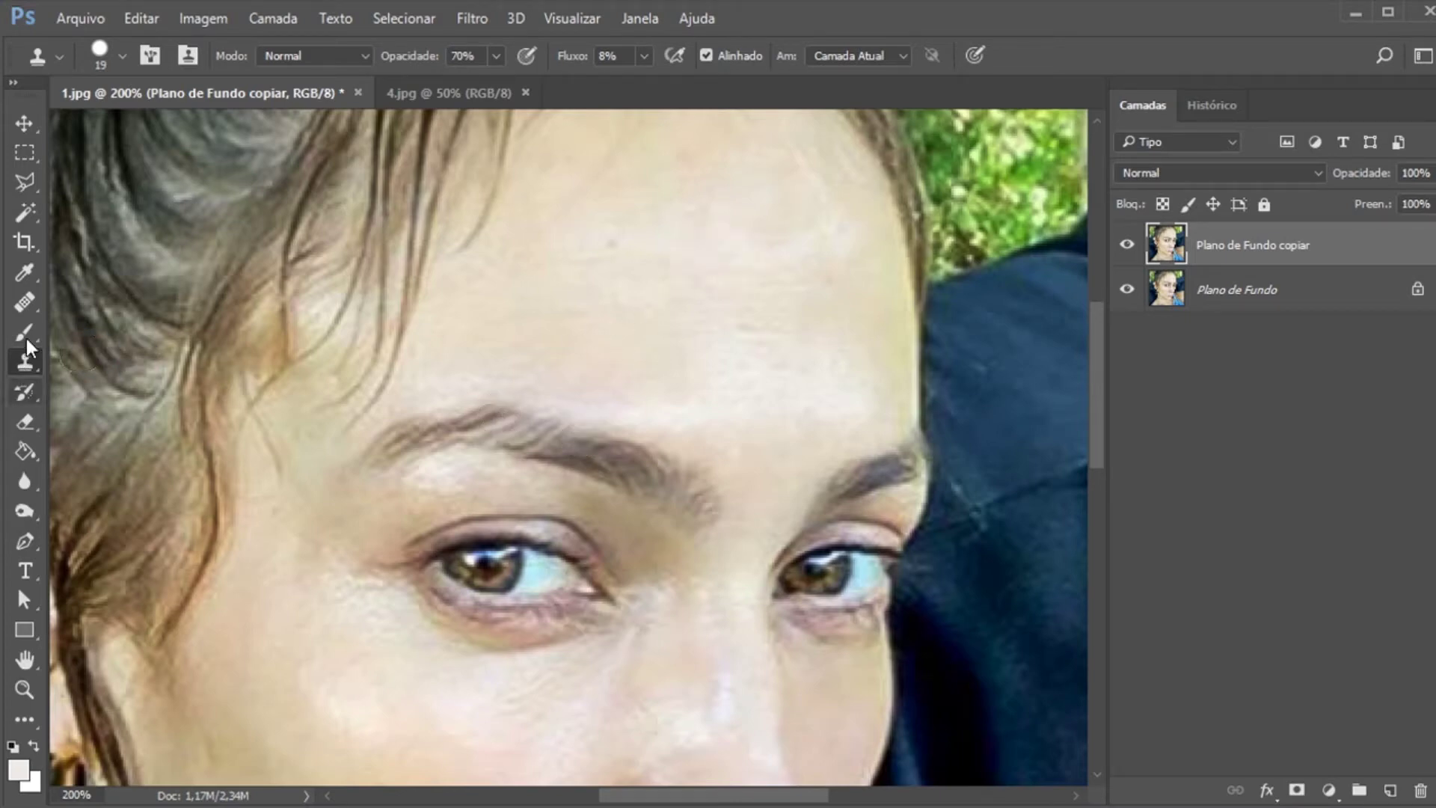
Heal the remaining highlight and uneven patches on the upper forehead with the Healing Brush, resampling nearby skin between strokes
click(25, 302)
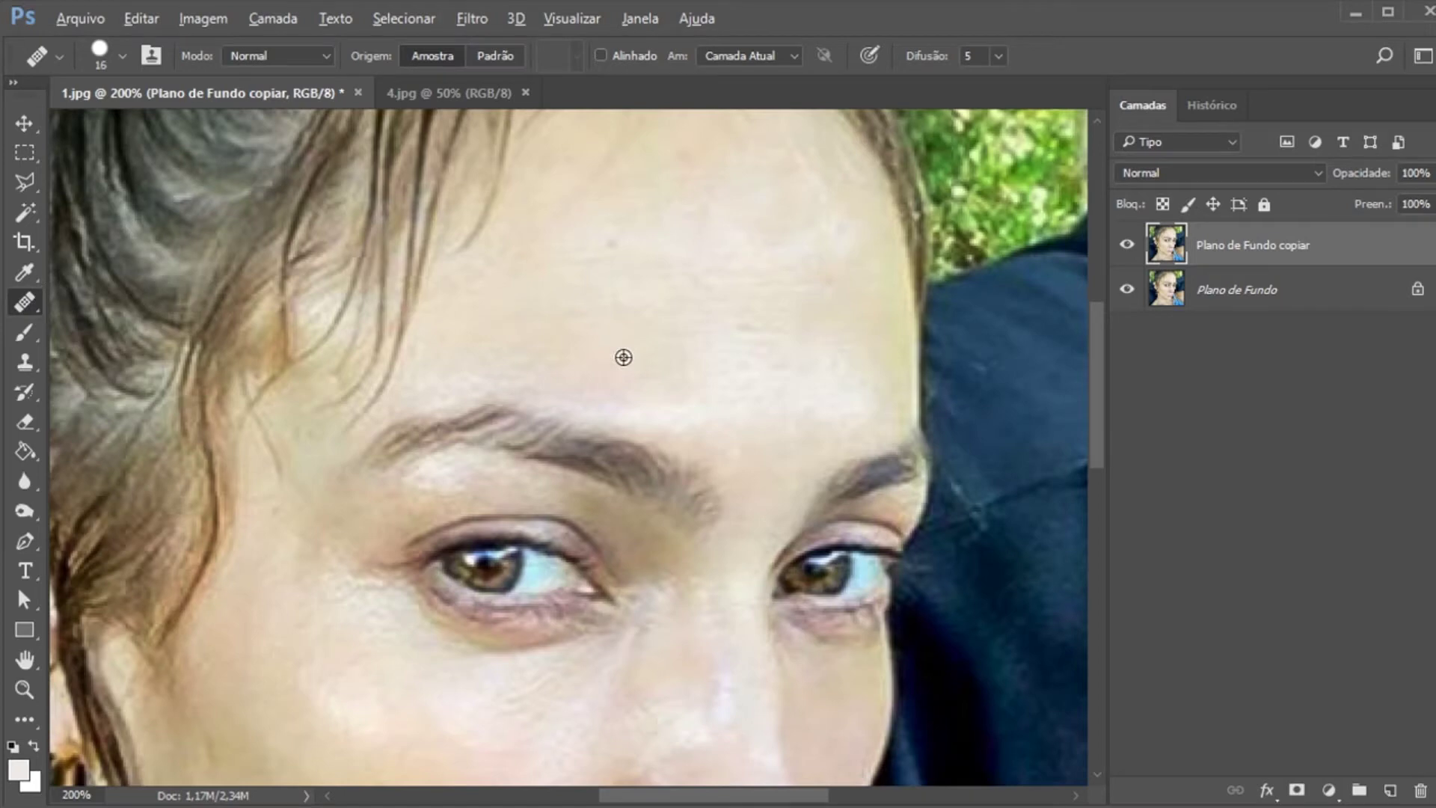
alt+click(685, 328)
mouse_move(745, 264)
mouse_down()
mouse_move(729, 248)
mouse_move(775, 250)
mouse_up()
alt+click(784, 293)
alt+click(821, 311)
click(786, 264)
drag(844, 251, 833, 227)
alt+click(847, 311)
drag(821, 233, 789, 237)
alt+click(727, 259)
mouse_move(705, 214)
mouse_down()
mouse_move(684, 217)
mouse_move(683, 150)
mouse_move(667, 202)
mouse_move(683, 157)
mouse_up()
Heal the middle and lower forehead from neighbouring skin samples, and undo the last healing stroke above the brows
alt+click(570, 342)
alt+click(550, 332)
alt+click(527, 334)
drag(581, 322, 576, 316)
alt+click(574, 311)
mouse_move(813, 364)
mouse_down()
mouse_move(854, 370)
mouse_move(841, 394)
mouse_up()
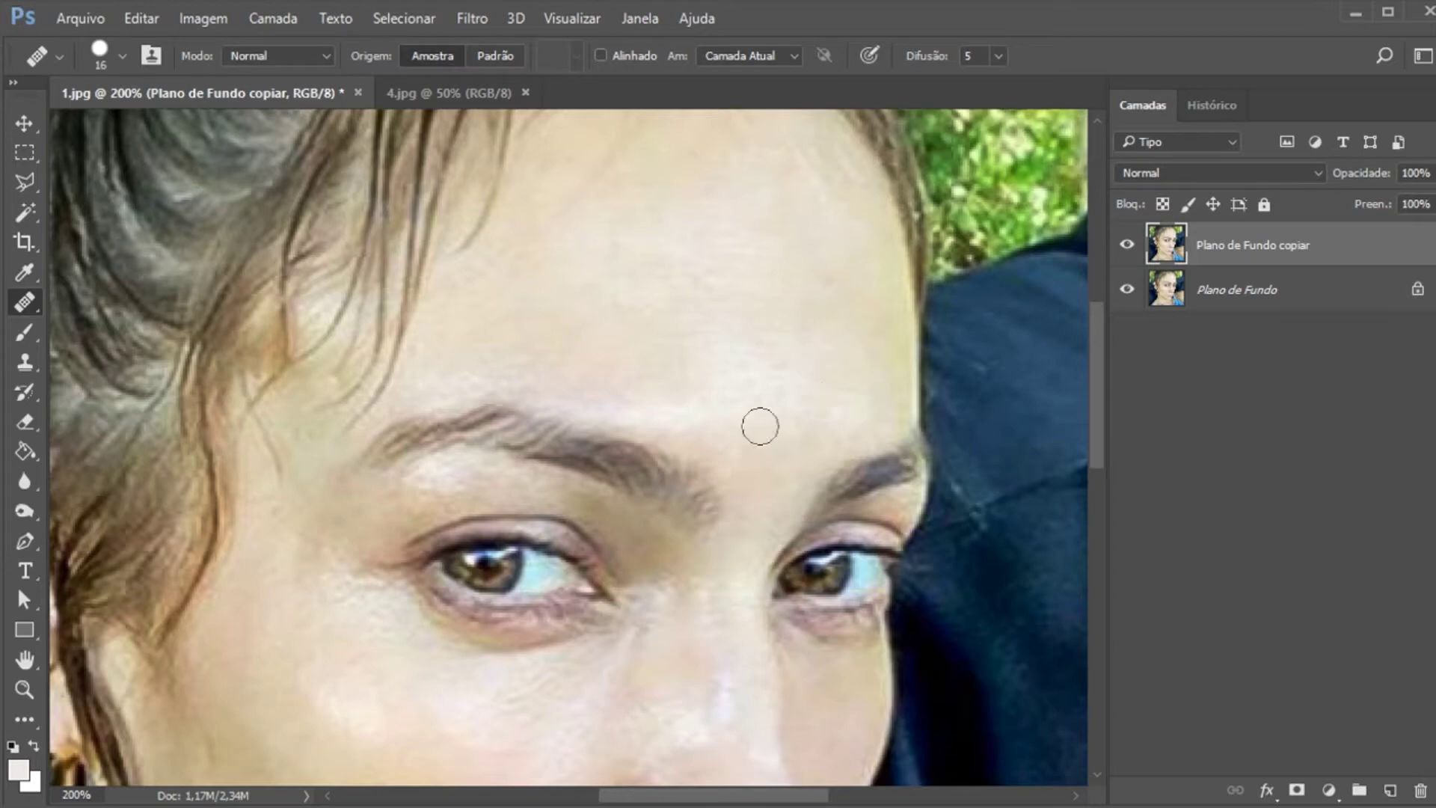
key(ctrl+z)
key(ctrl+z)
alt+click(731, 382)
Heal the shiny spots along the bridge and side of the nose with a 12 px Healing Brush sampled from the cheek
drag(1102, 376, 1092, 451)
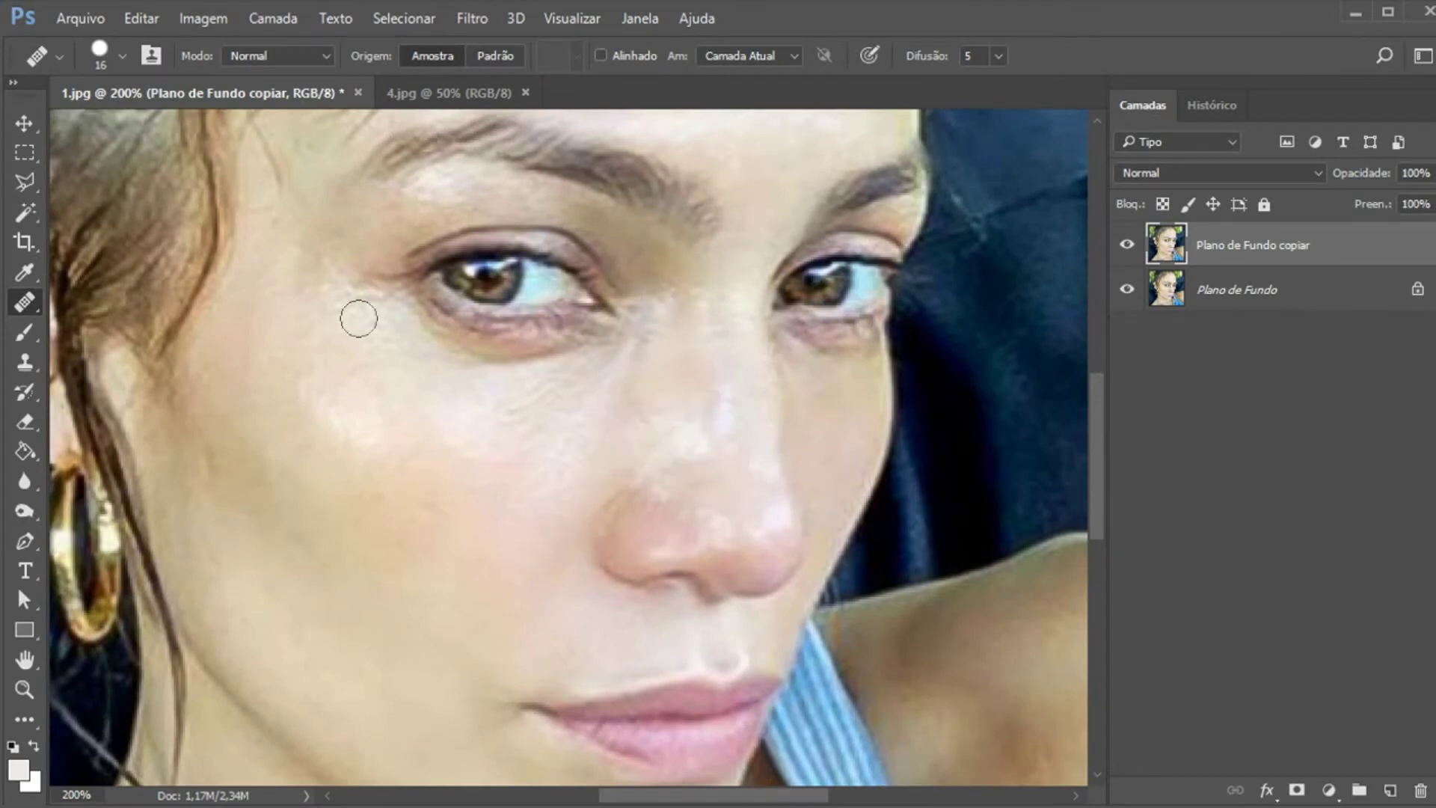
click(123, 56)
drag(73, 115, 53, 123)
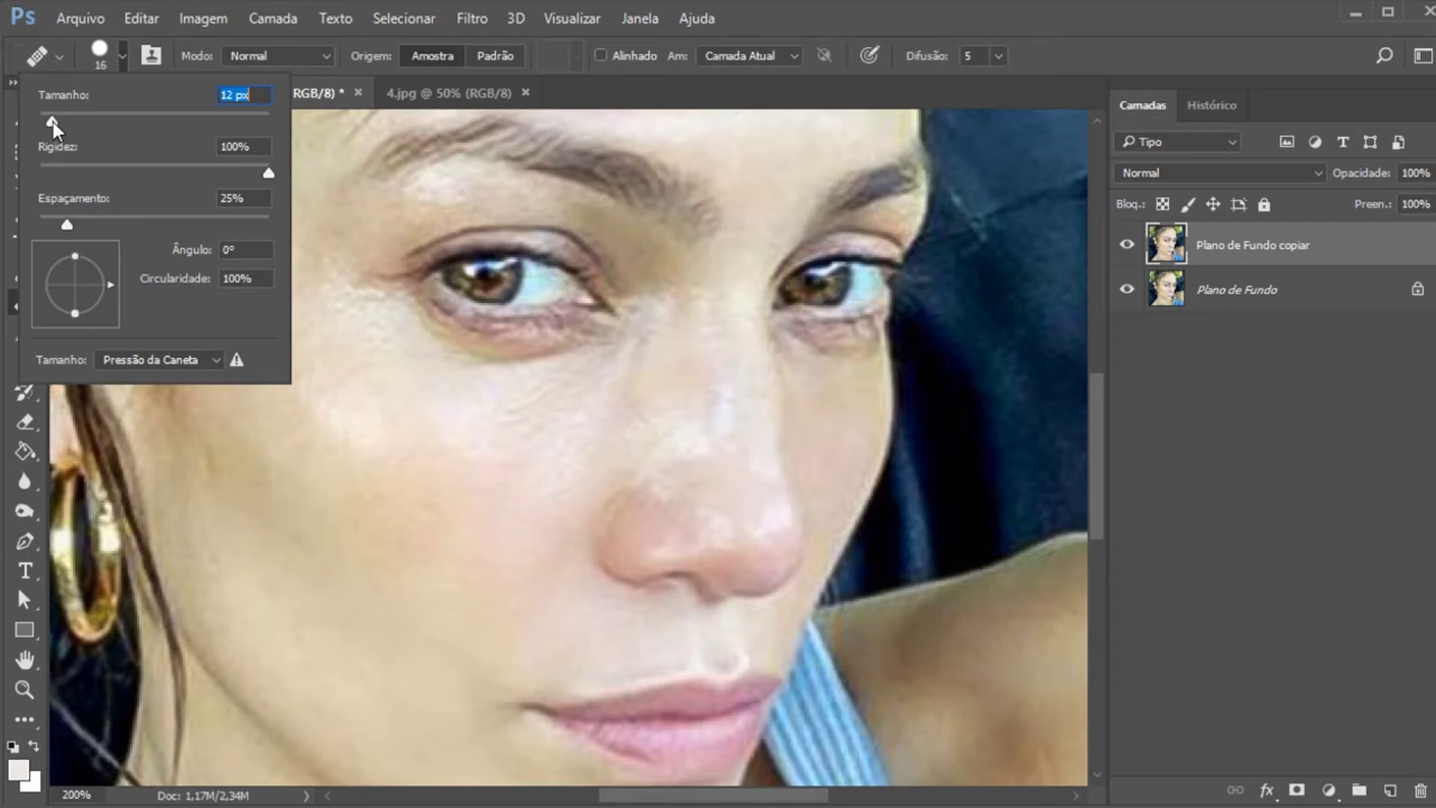
alt+click(455, 538)
mouse_move(669, 412)
mouse_down()
mouse_move(657, 350)
mouse_move(673, 423)
mouse_move(687, 376)
mouse_move(687, 442)
mouse_move(686, 342)
mouse_move(689, 458)
mouse_move(673, 481)
mouse_move(710, 458)
mouse_move(670, 468)
mouse_move(688, 454)
mouse_move(692, 508)
mouse_up()
mouse_move(754, 461)
mouse_down()
mouse_move(760, 478)
mouse_move(731, 430)
mouse_up()
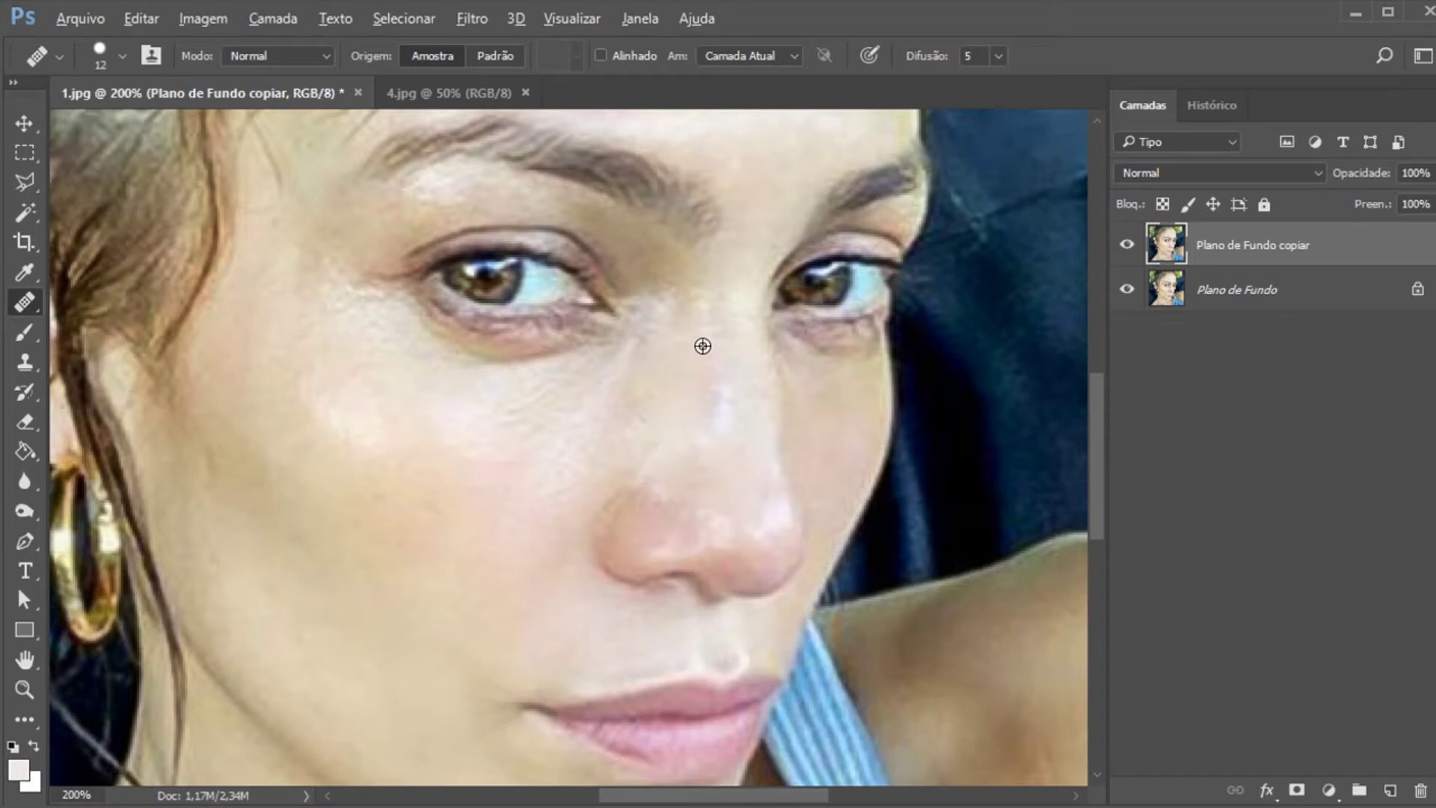
drag(715, 367, 726, 453)
drag(731, 431, 718, 388)
alt+click(536, 530)
drag(653, 501, 666, 502)
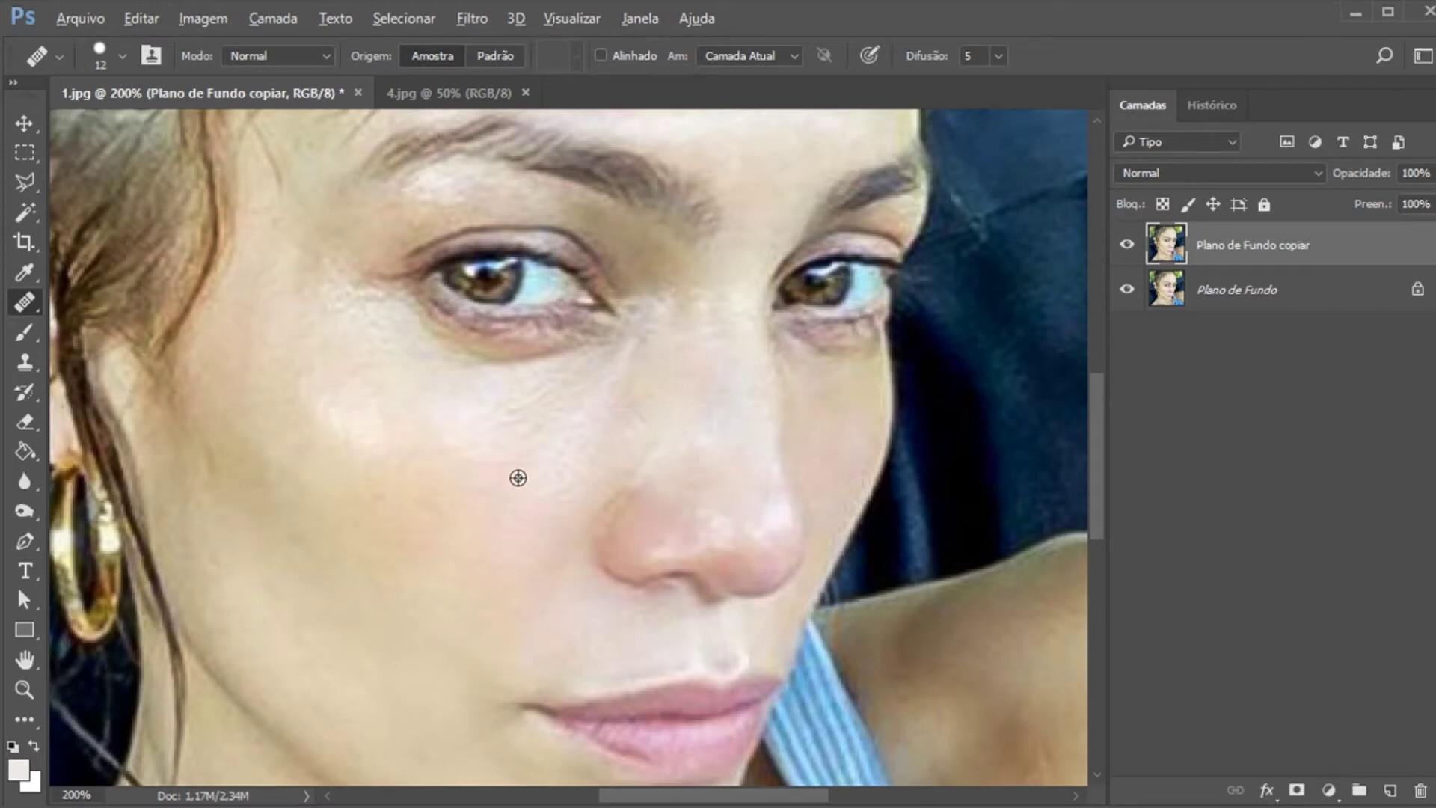
Heal the textured skin beside the nose, under the eye and on the cheek from a nearby skin sample
mouse_move(622, 431)
mouse_down()
mouse_move(628, 401)
mouse_move(639, 421)
mouse_move(610, 383)
mouse_up()
alt+click(559, 454)
drag(516, 414, 515, 412)
drag(308, 536, 327, 536)
Set the Healing Brush size to 19 px and heal the shine on the nose tip using cheek skin
click(123, 57)
drag(60, 118, 65, 118)
click(327, 507)
key(alt)
mouse_move(728, 560)
mouse_down()
mouse_move(788, 524)
mouse_move(766, 534)
mouse_move(769, 503)
mouse_move(714, 520)
mouse_move(723, 532)
mouse_move(714, 471)
mouse_up()
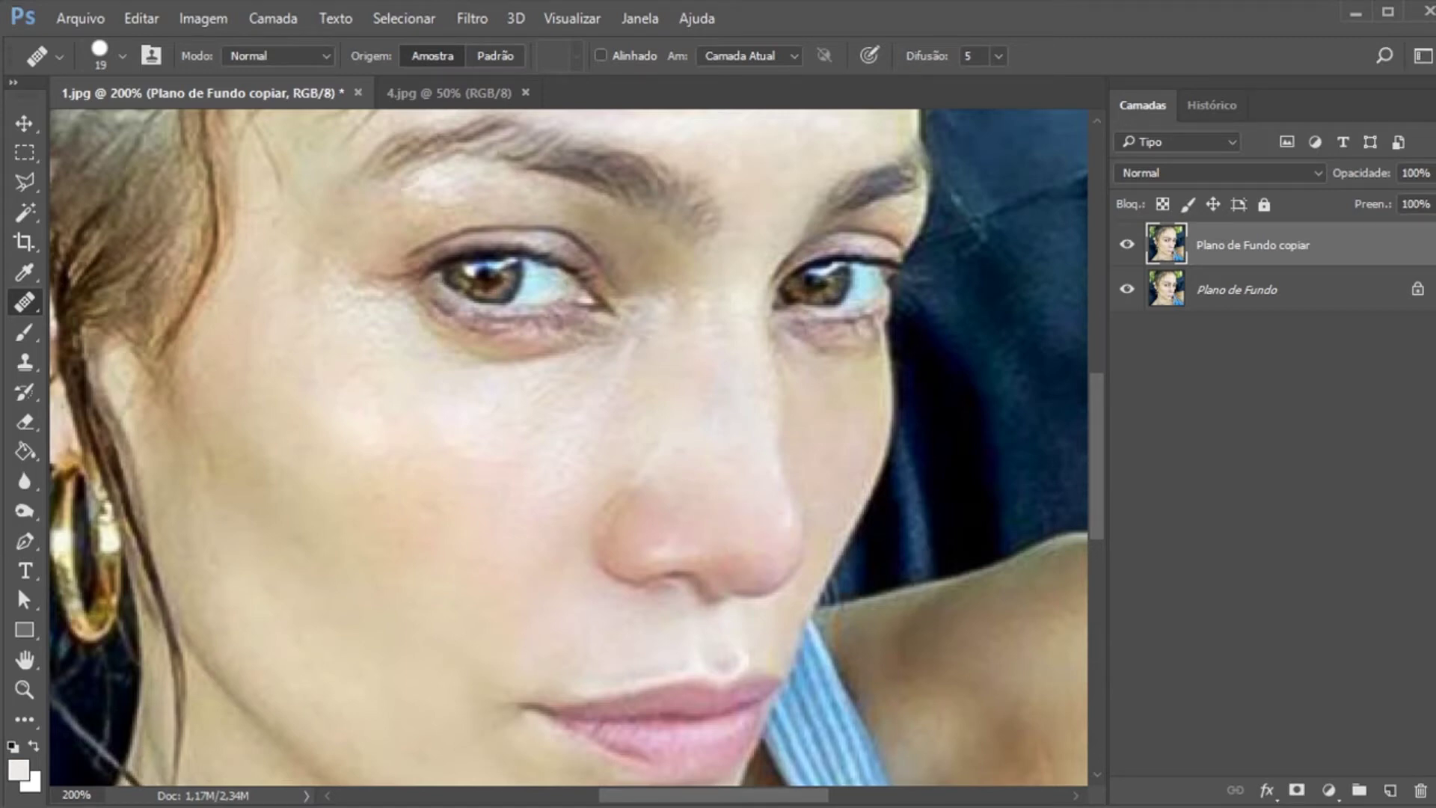
Undo the last healing stroke on the nose tip and heal its shine with a 14 px Healing Brush sampled from the cheek
key(ctrl+z)
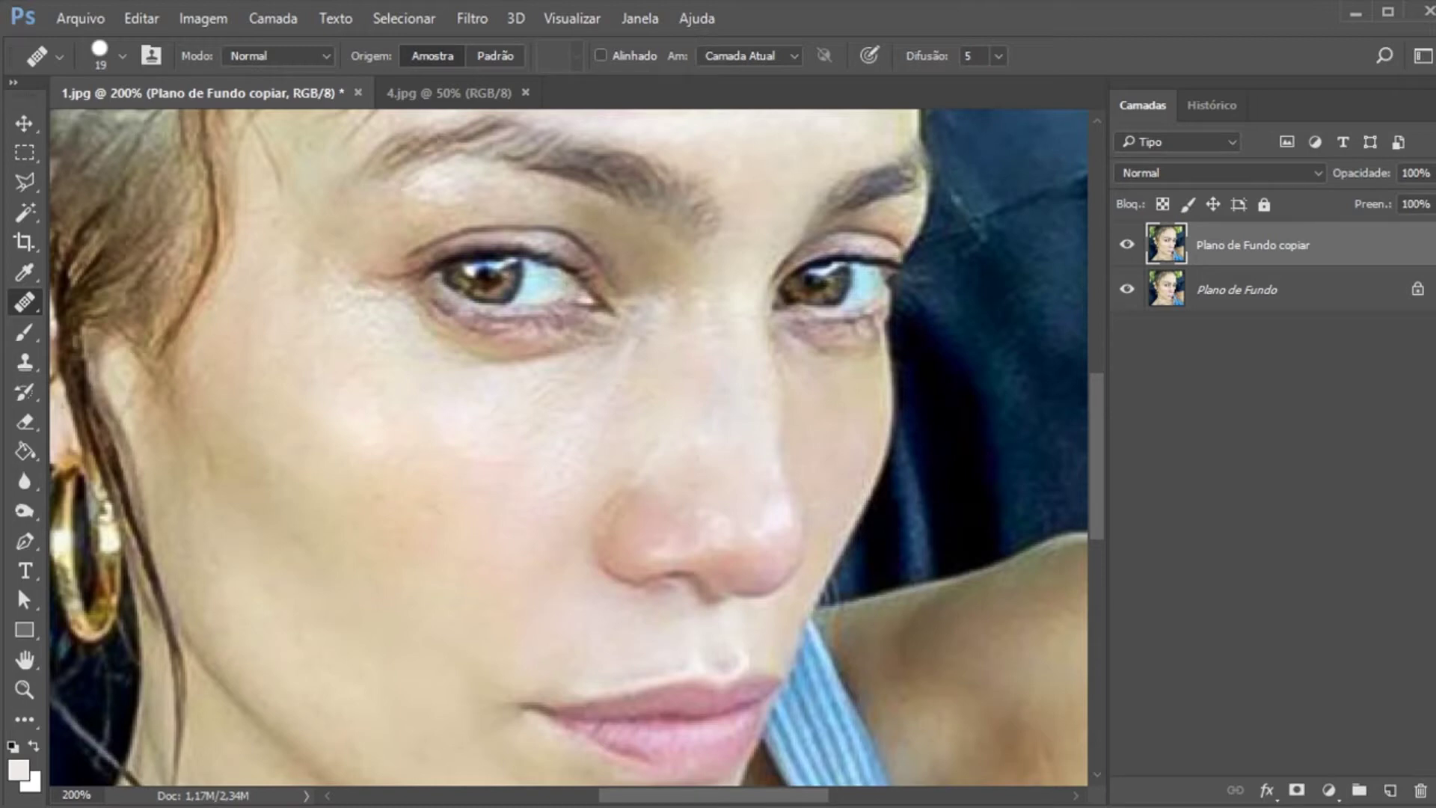
click(122, 53)
drag(59, 123, 55, 123)
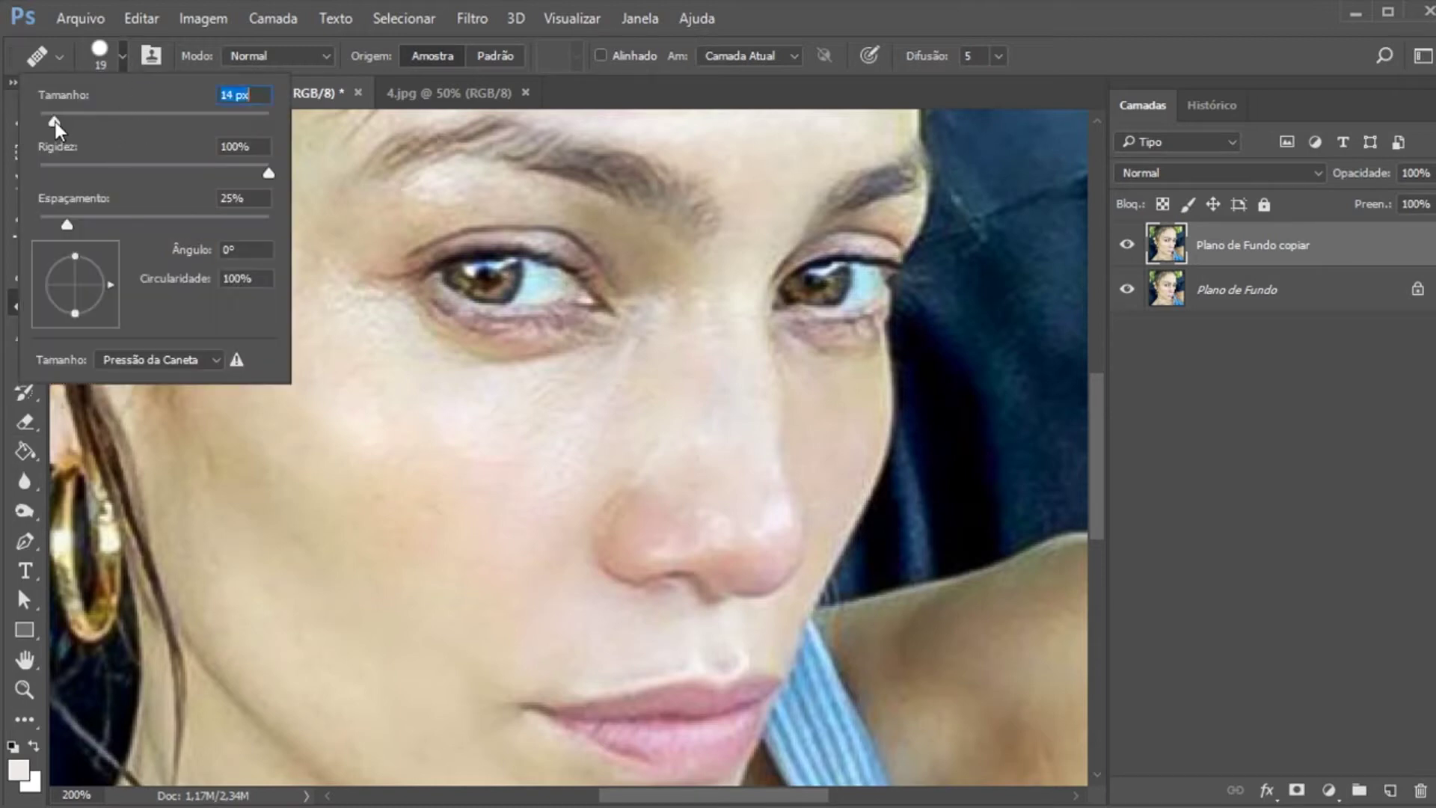
alt+click(426, 568)
drag(704, 517, 711, 517)
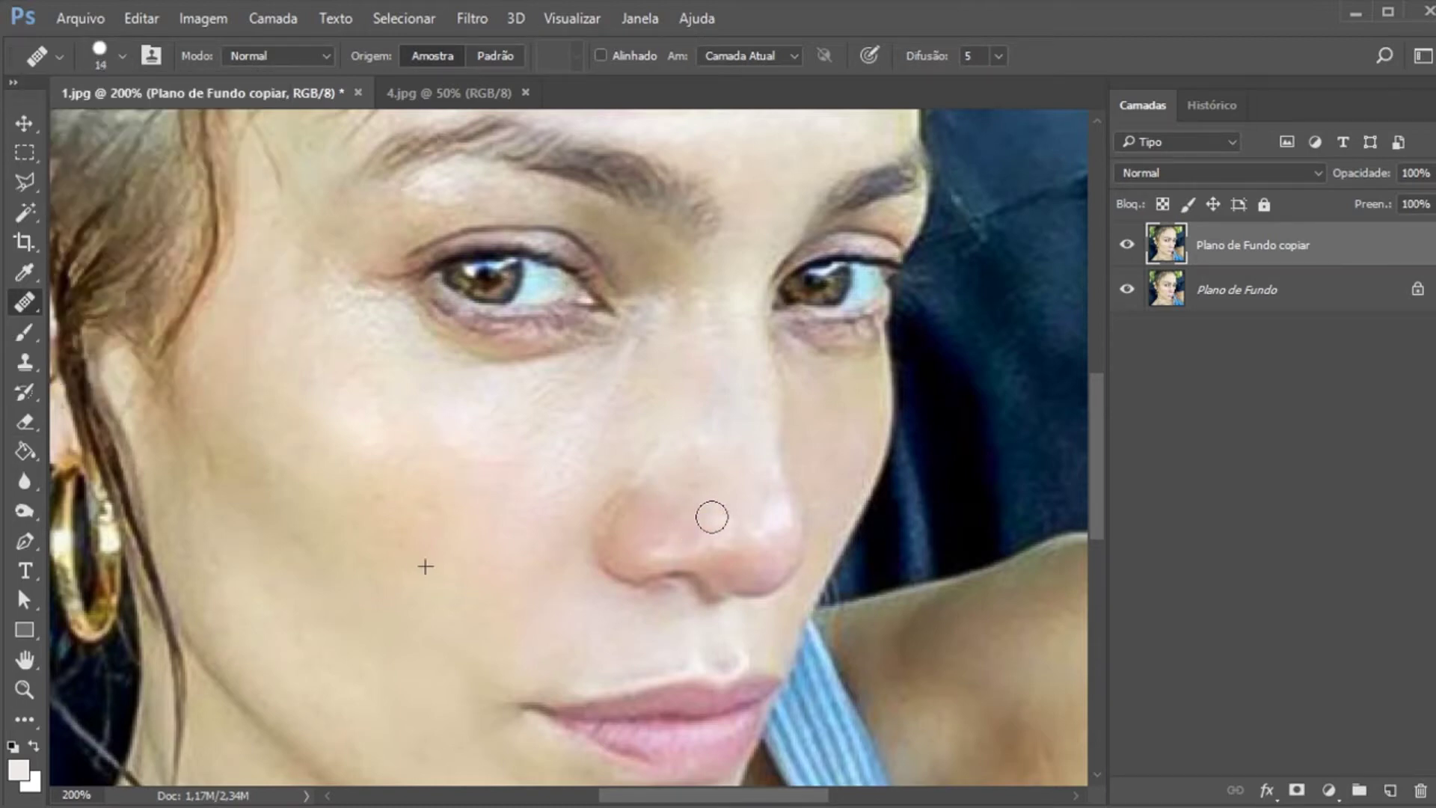
Heal the shiny skin on the lower forehead above the brows from a forehead sample
drag(1092, 448, 1087, 401)
alt+click(667, 270)
drag(689, 339, 645, 323)
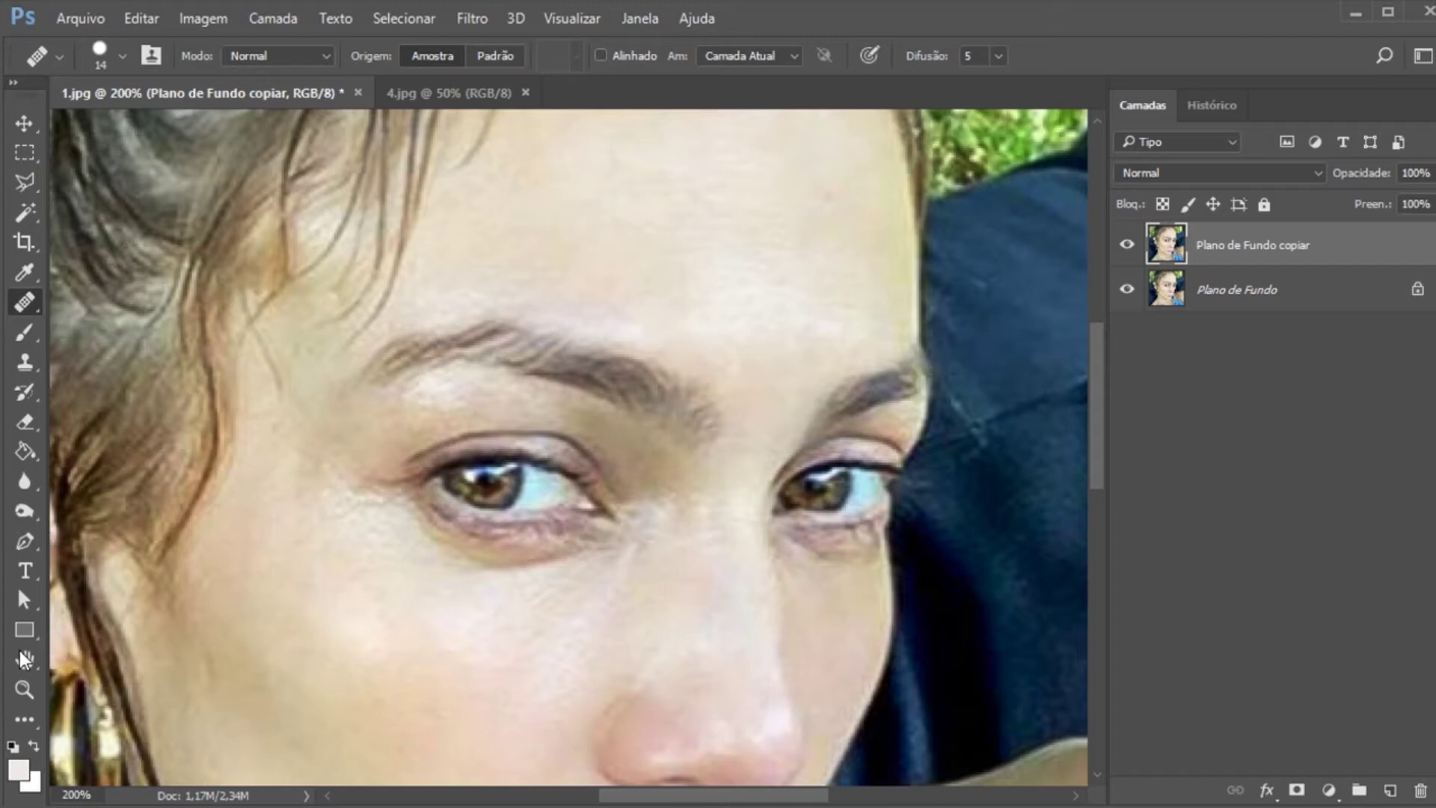
Try to heal the dark skin under the eye with the Healing Brush using cheek skin, undoing the strokes
drag(1099, 449, 1099, 468)
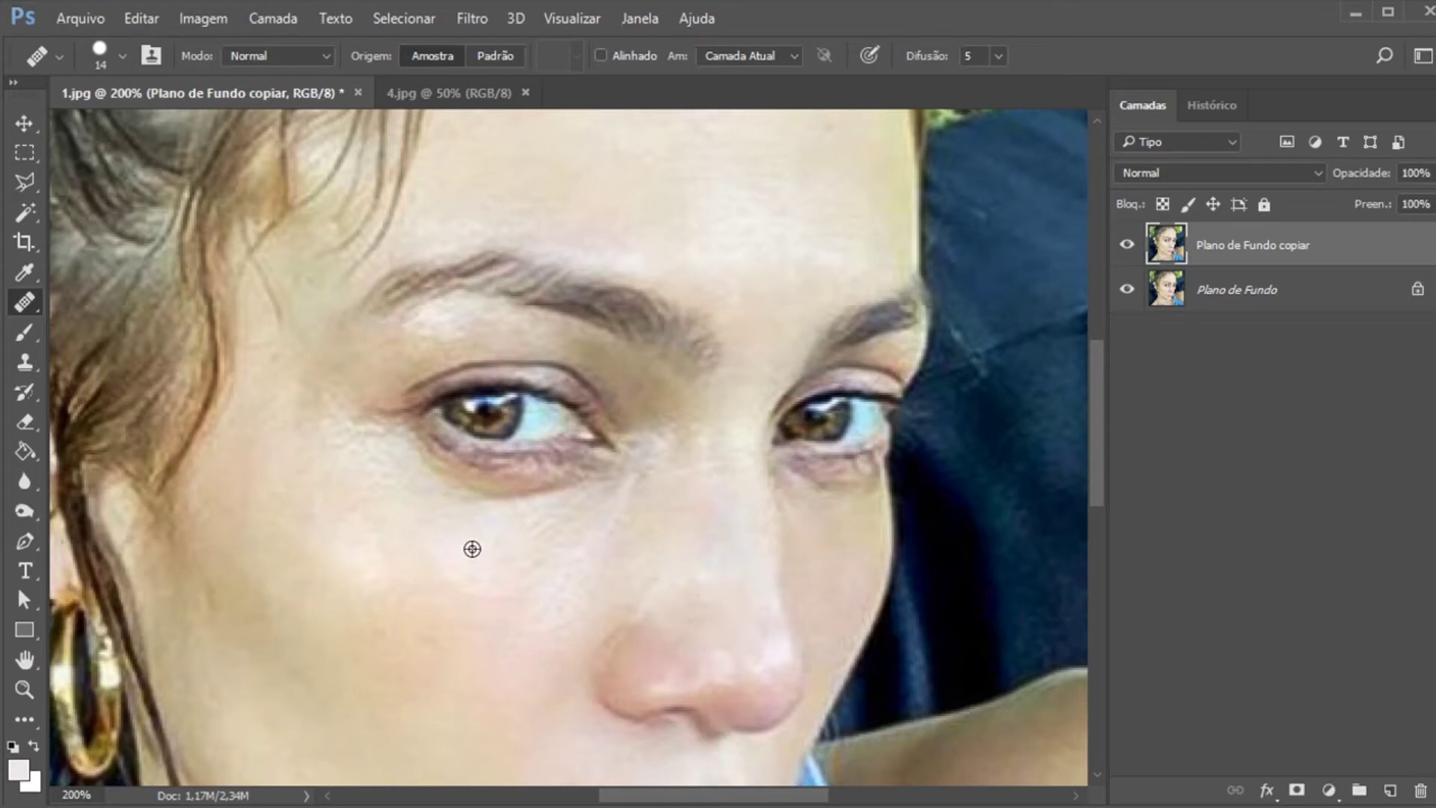
mouse_move(482, 488)
mouse_down()
mouse_move(554, 496)
mouse_move(471, 486)
mouse_move(458, 472)
mouse_move(512, 471)
mouse_move(460, 455)
mouse_up()
key(ctrl+z)
drag(459, 460, 511, 477)
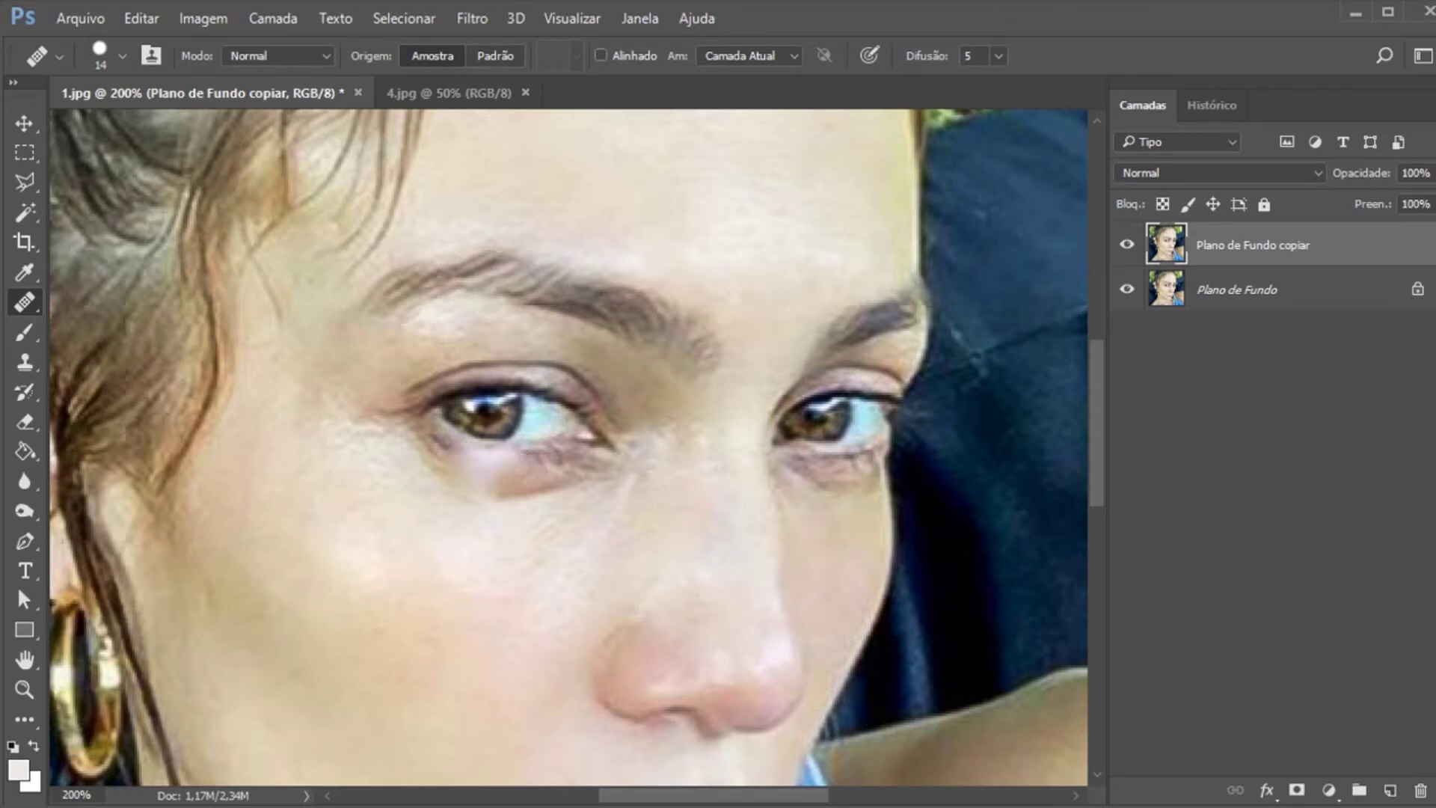
key(ctrl+z)
alt+click(479, 551)
mouse_move(481, 494)
mouse_down()
mouse_move(563, 488)
mouse_move(496, 487)
mouse_up()
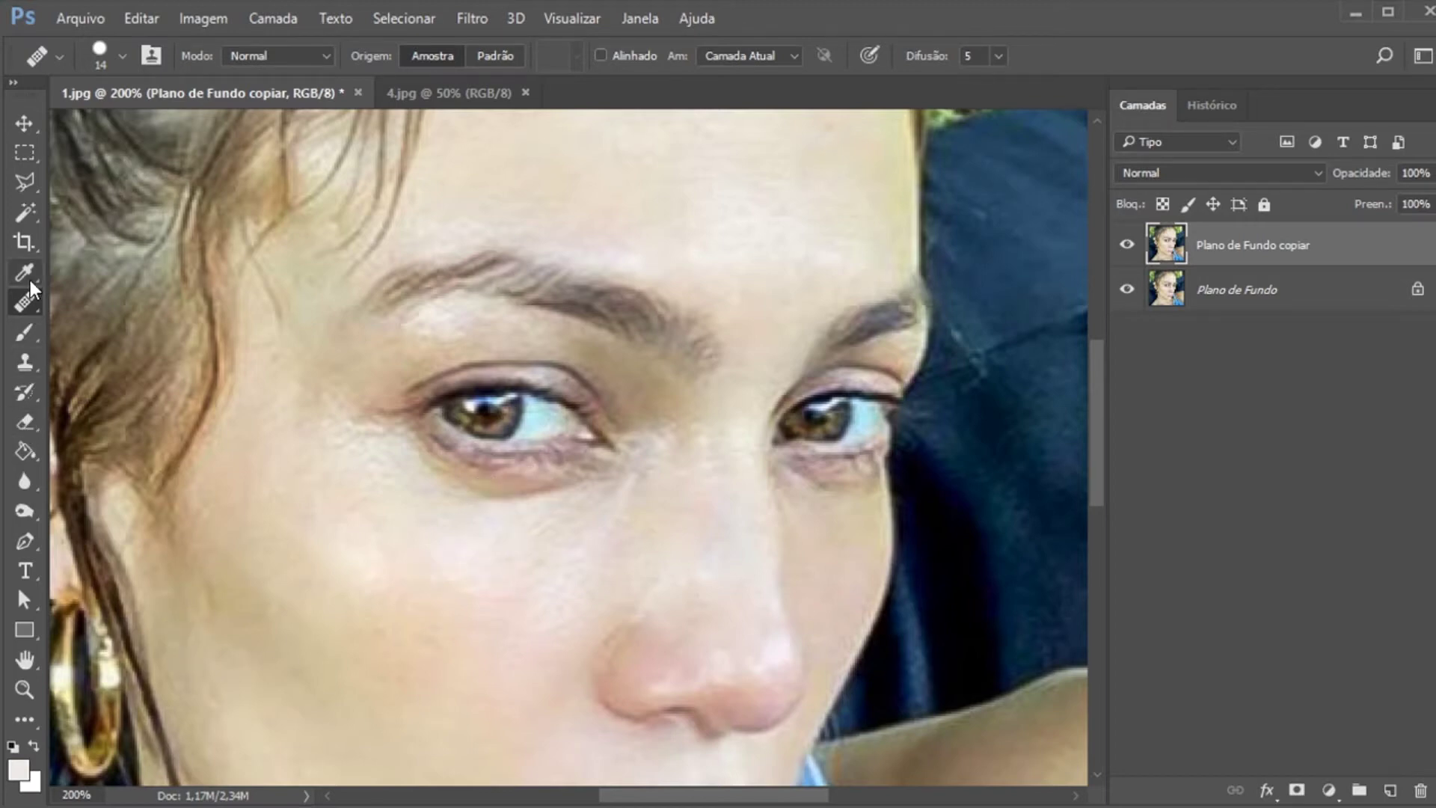
Clone nearby cheek skin just below the dark under-eye area with the Clone Stamp at 70% opacity
click(20, 367)
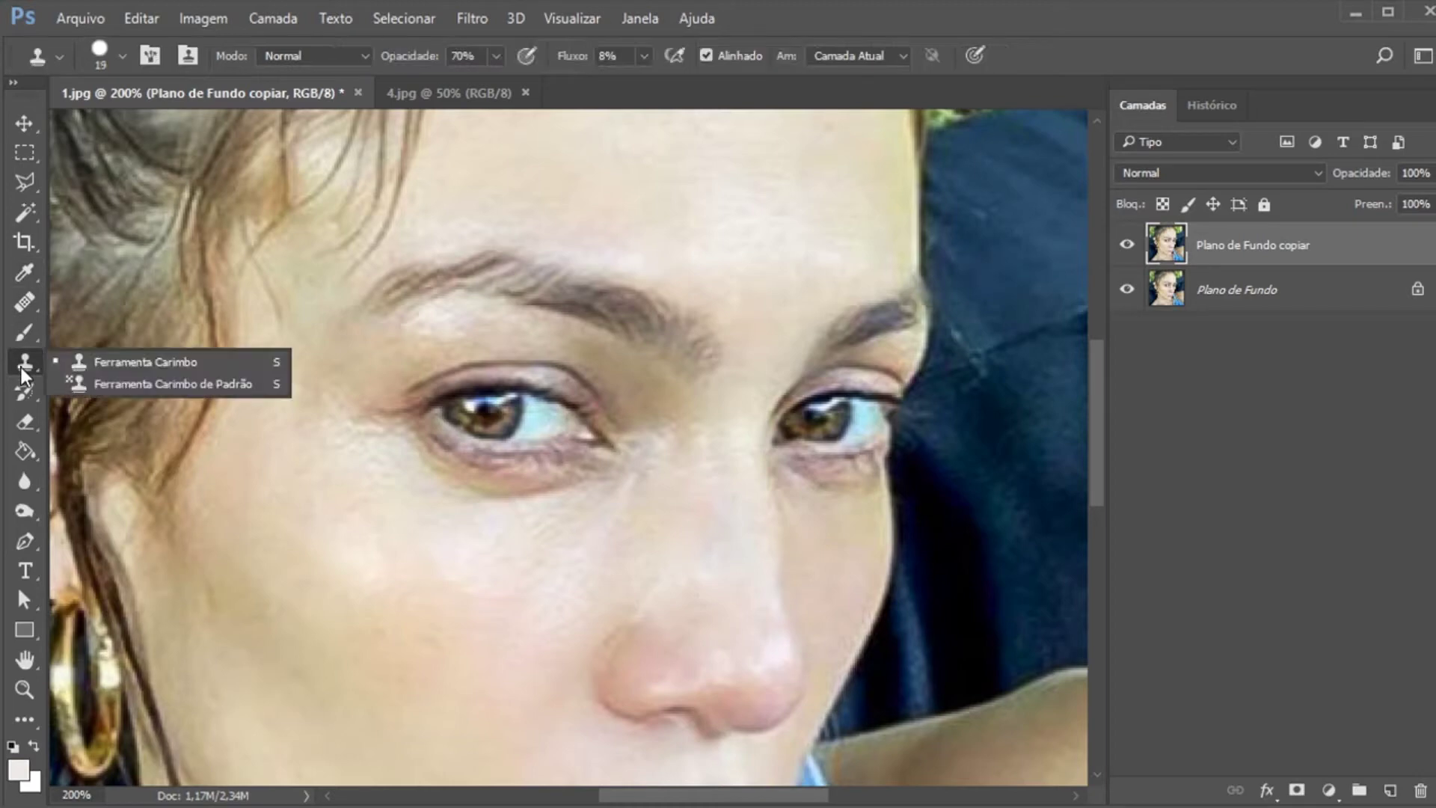
click(93, 362)
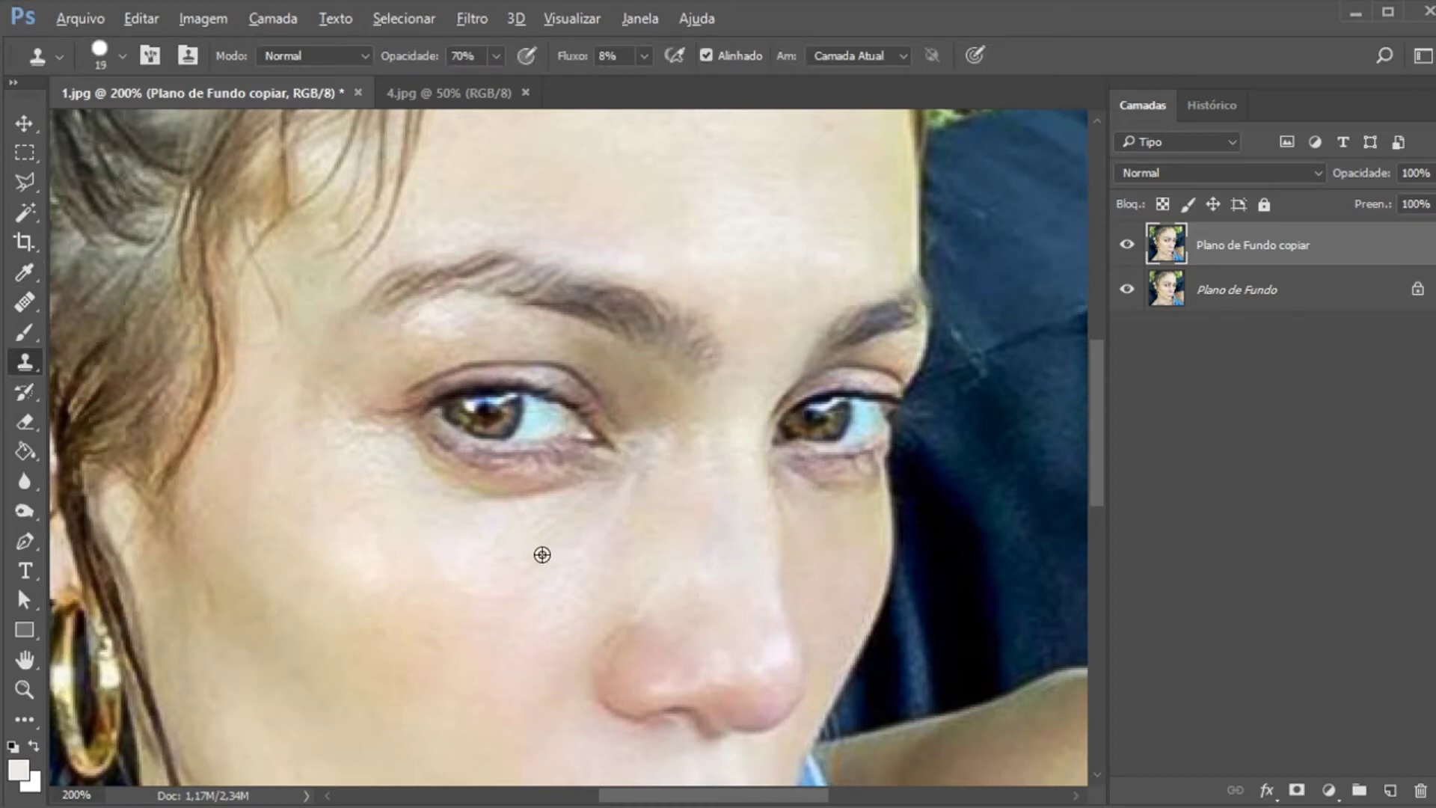
alt+click(433, 543)
click(438, 505)
Try cloning cheek skin over the dark under-eye area at 100% opacity, and undo the stroke
click(494, 59)
alt+click(436, 559)
mouse_move(451, 472)
mouse_down()
mouse_move(558, 472)
mouse_move(438, 486)
mouse_move(571, 491)
mouse_up()
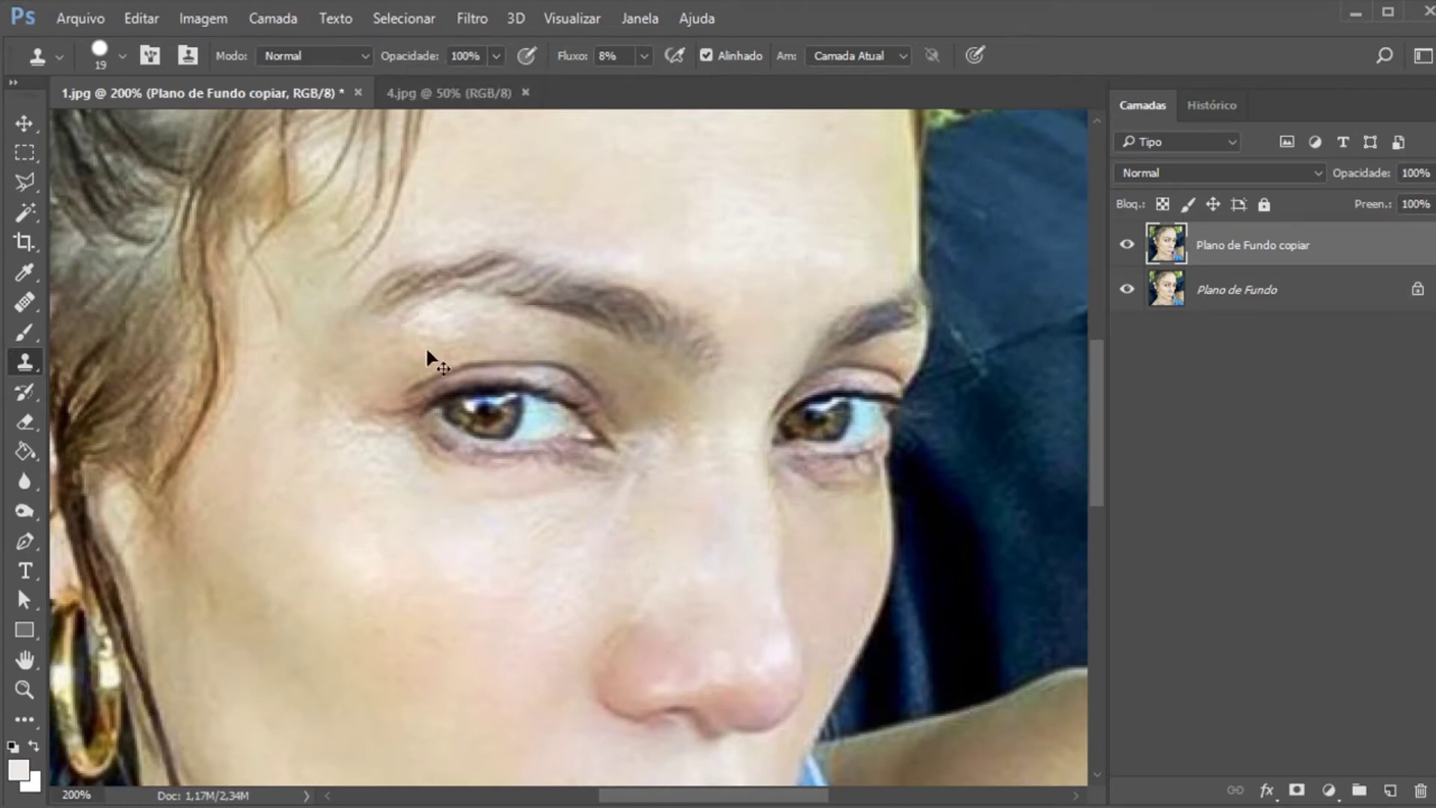
key(ctrl+z)
Set the Clone Stamp opacity to 64% and clone cheek skin over the dark areas beneath both eyes
click(492, 56)
drag(459, 87, 461, 86)
alt+click(433, 547)
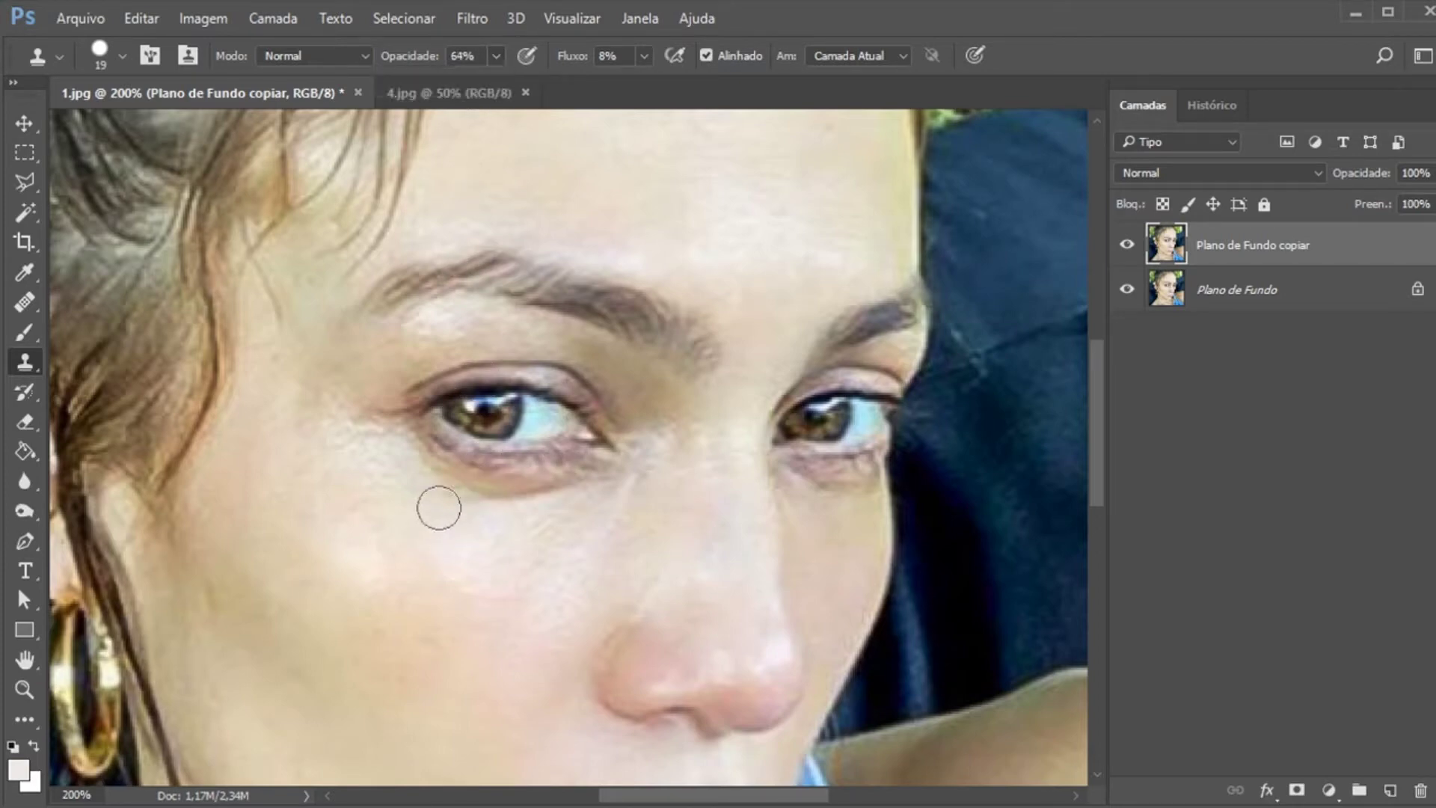
mouse_move(449, 484)
mouse_down()
mouse_move(553, 496)
mouse_move(414, 474)
mouse_move(405, 487)
mouse_up()
alt+click(831, 539)
mouse_move(809, 494)
mouse_down()
mouse_move(859, 487)
mouse_move(817, 490)
mouse_up()
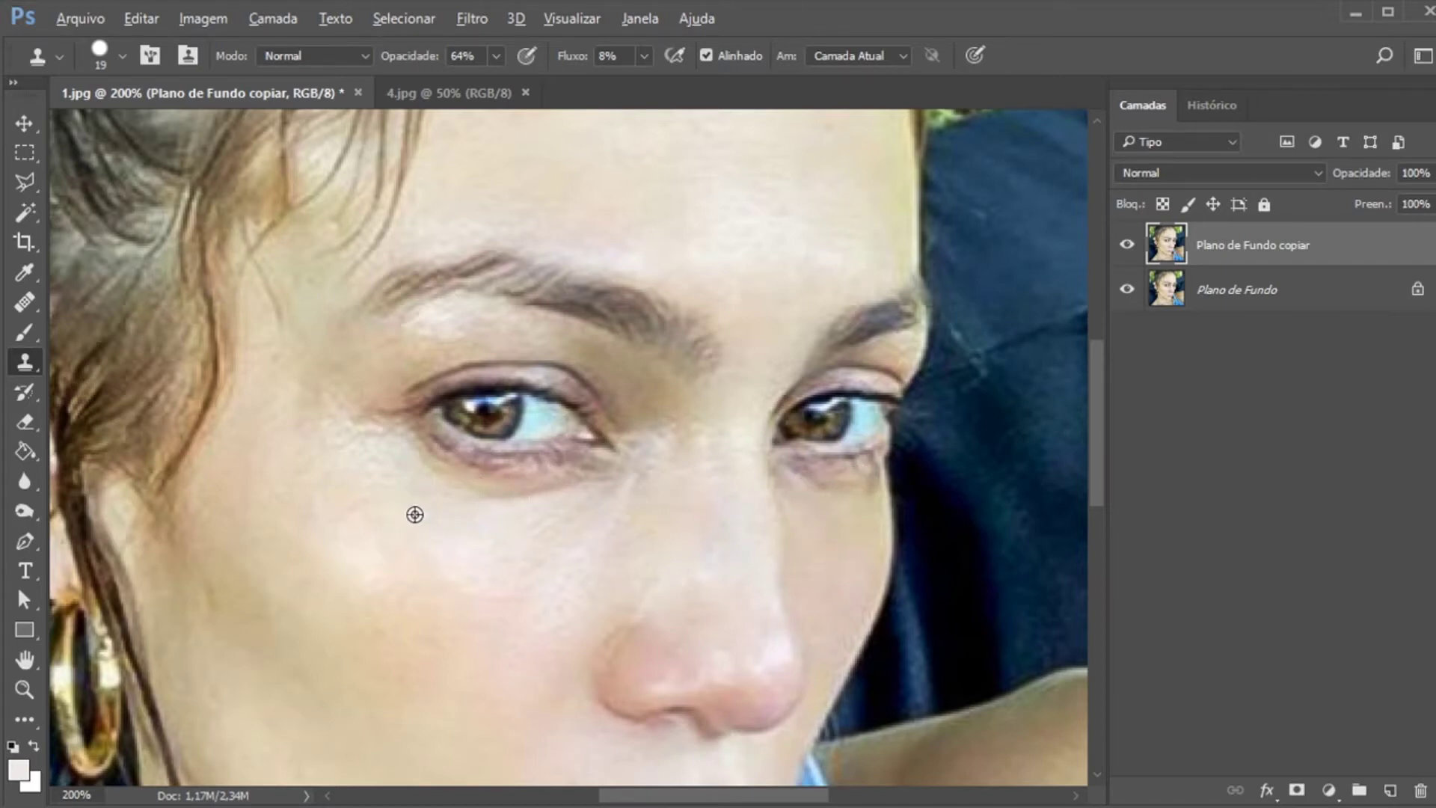
Set the Clone Stamp size to 37 px and smooth the uneven skin on the shoulder from a nearby sample
click(24, 688)
right_click(607, 385)
click(626, 392)
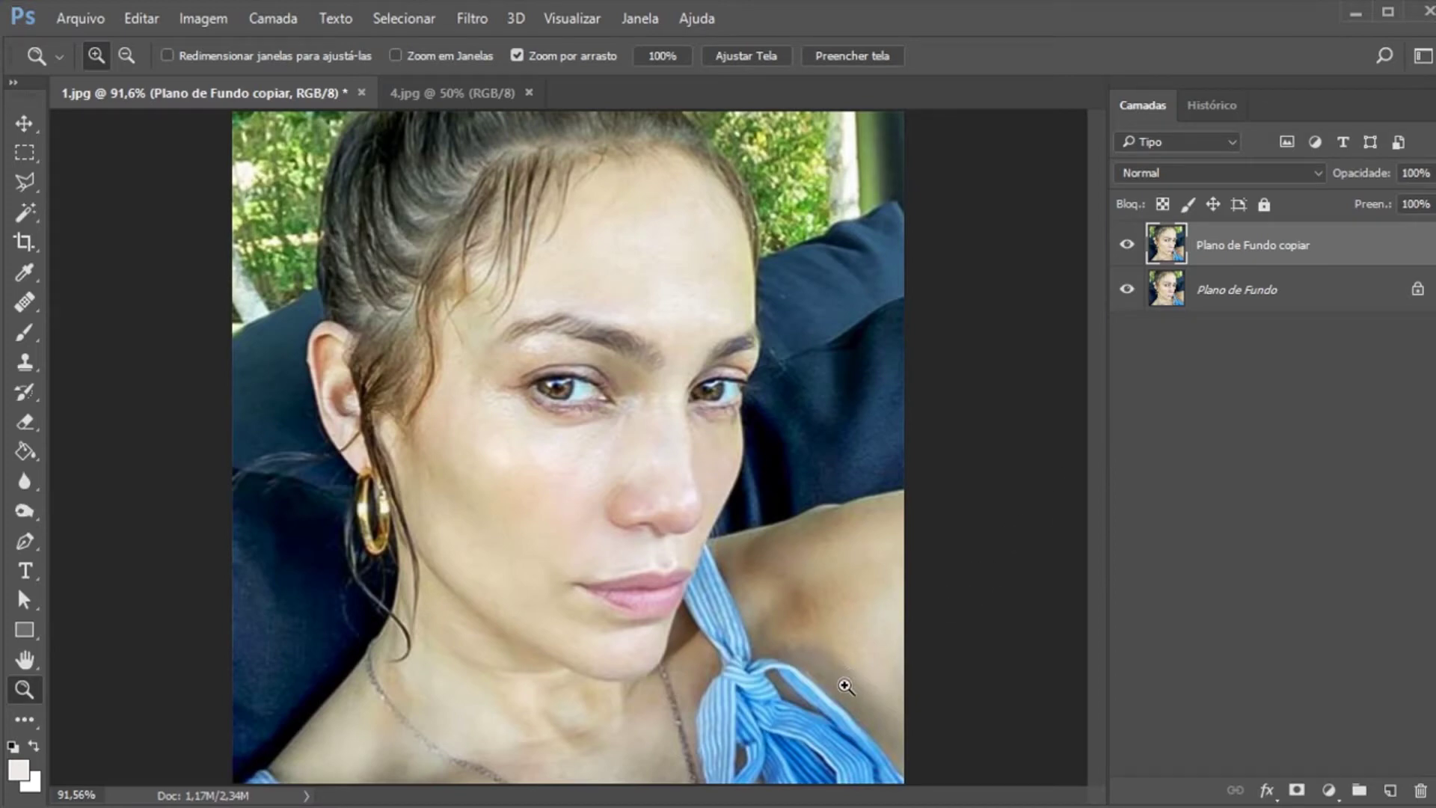
click(23, 368)
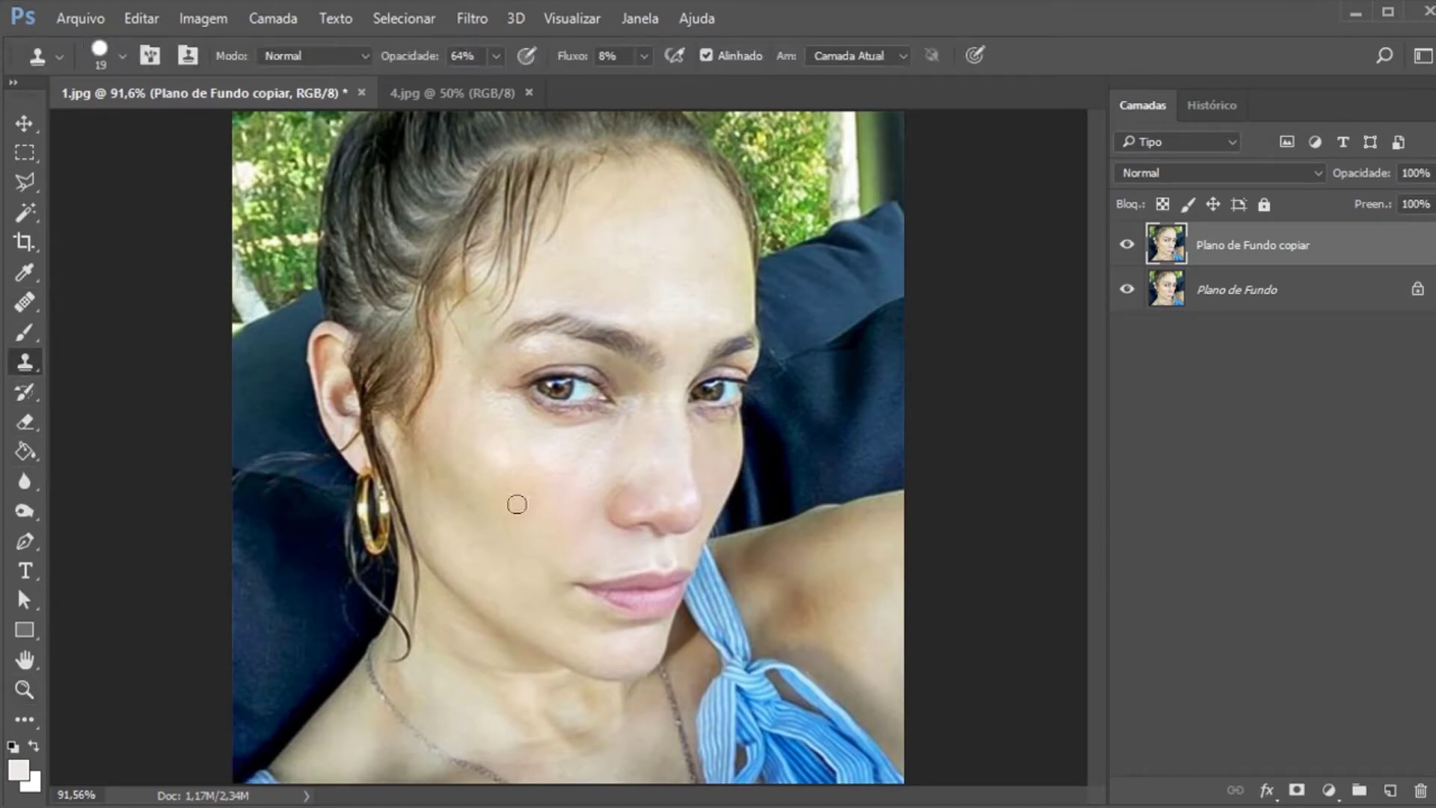
click(122, 57)
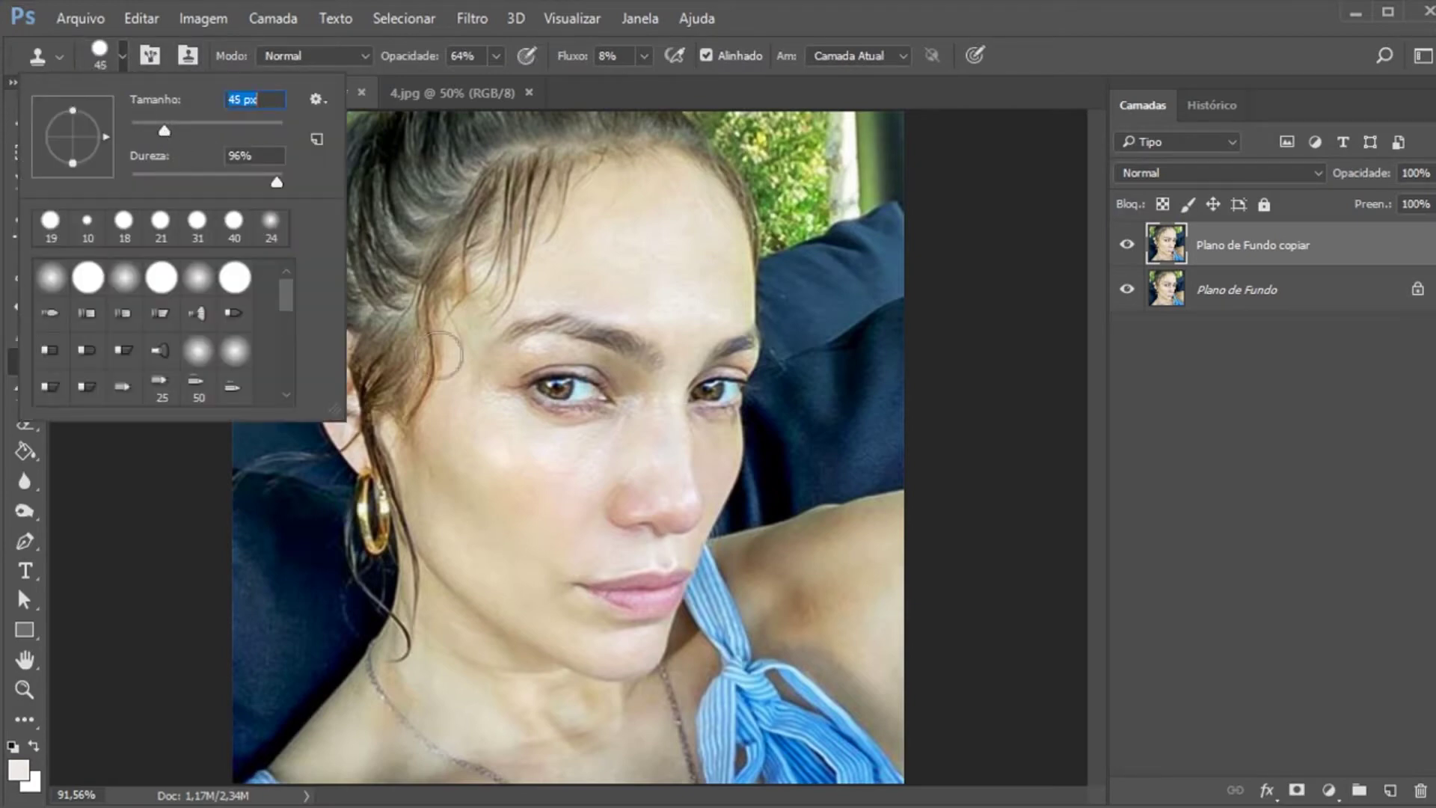
drag(163, 128, 158, 129)
alt+click(847, 600)
mouse_move(836, 644)
mouse_down()
mouse_move(870, 698)
mouse_move(817, 653)
mouse_move(854, 671)
mouse_move(872, 711)
mouse_up()
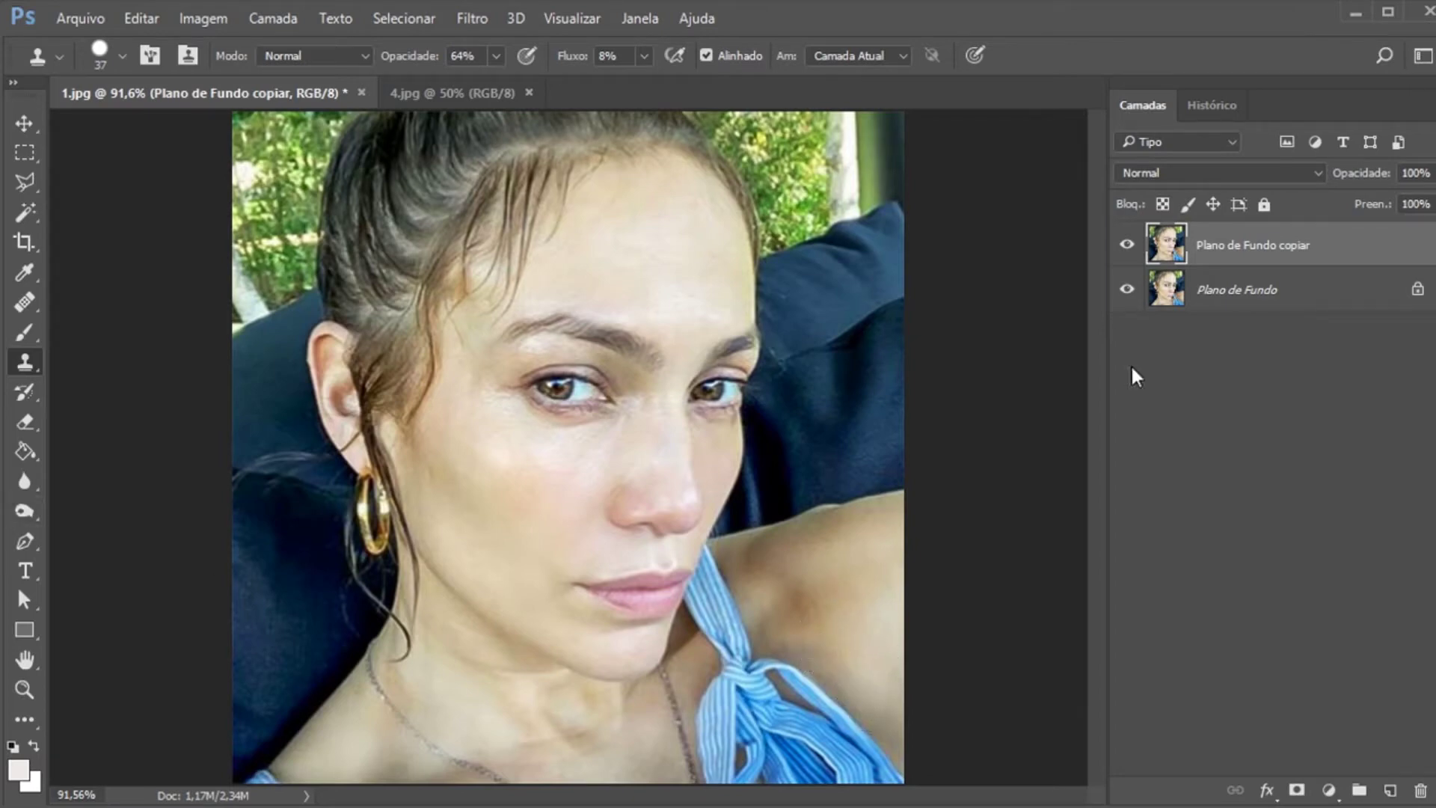
Compare the portrait before and after retouching by repeatedly hiding and showing the Plano de Fundo copiar layer
click(1227, 300)
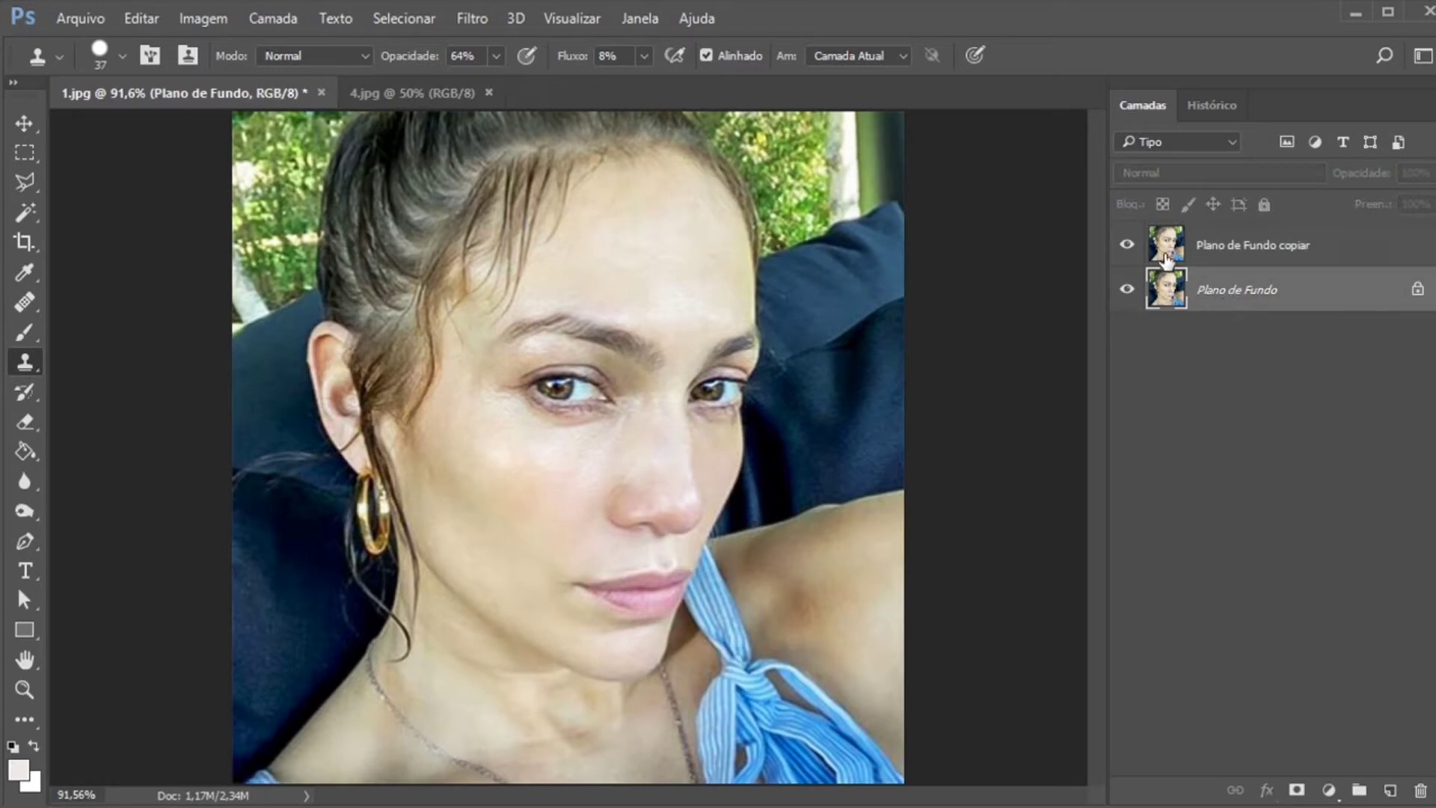
click(1229, 249)
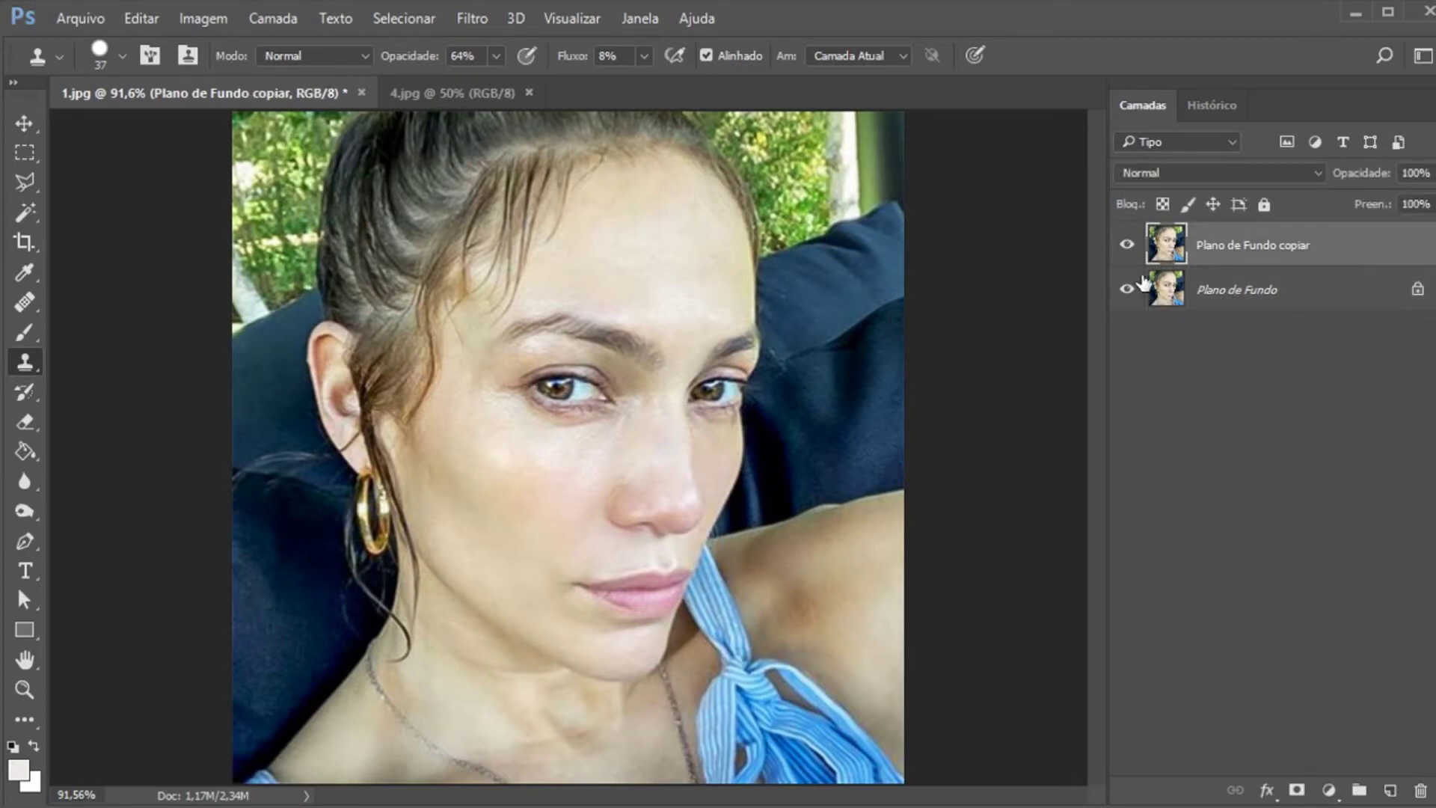
click(1127, 247)
click(1128, 247)
click(1127, 247)
click(1127, 246)
click(1127, 247)
click(1127, 247)
click(1127, 247)
click(1128, 247)
click(1128, 247)
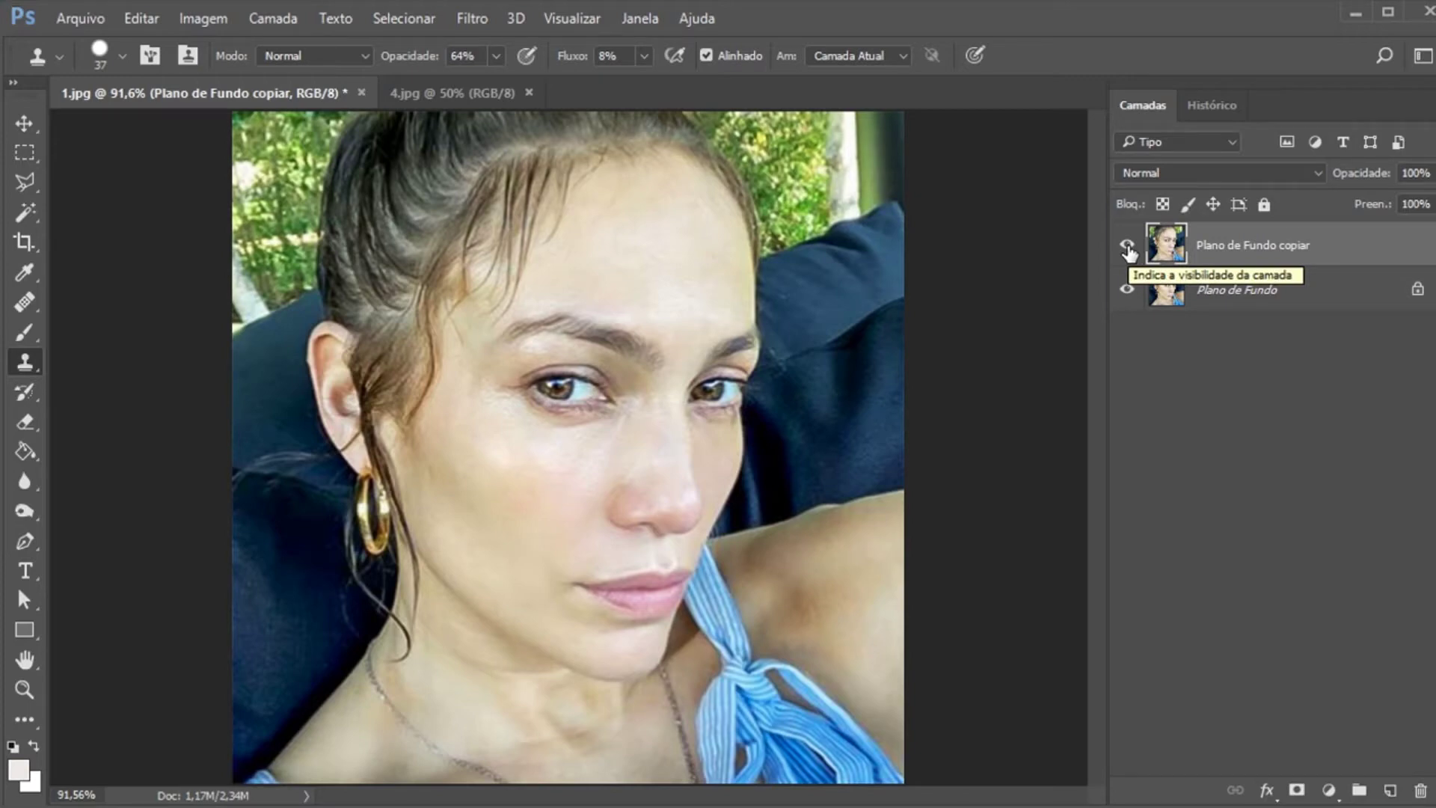
click(1127, 247)
click(1129, 252)
click(1129, 252)
click(1130, 248)
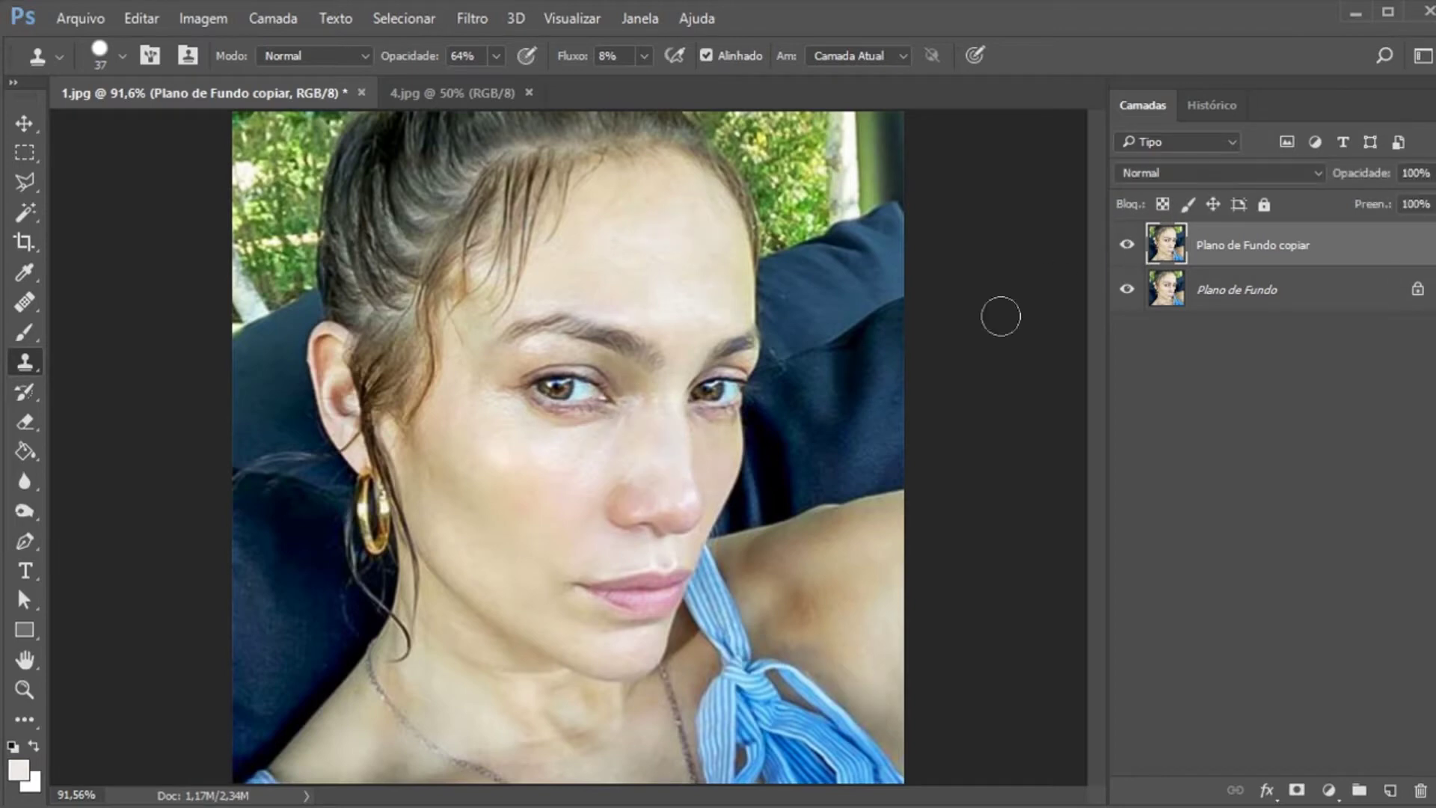
click(1121, 247)
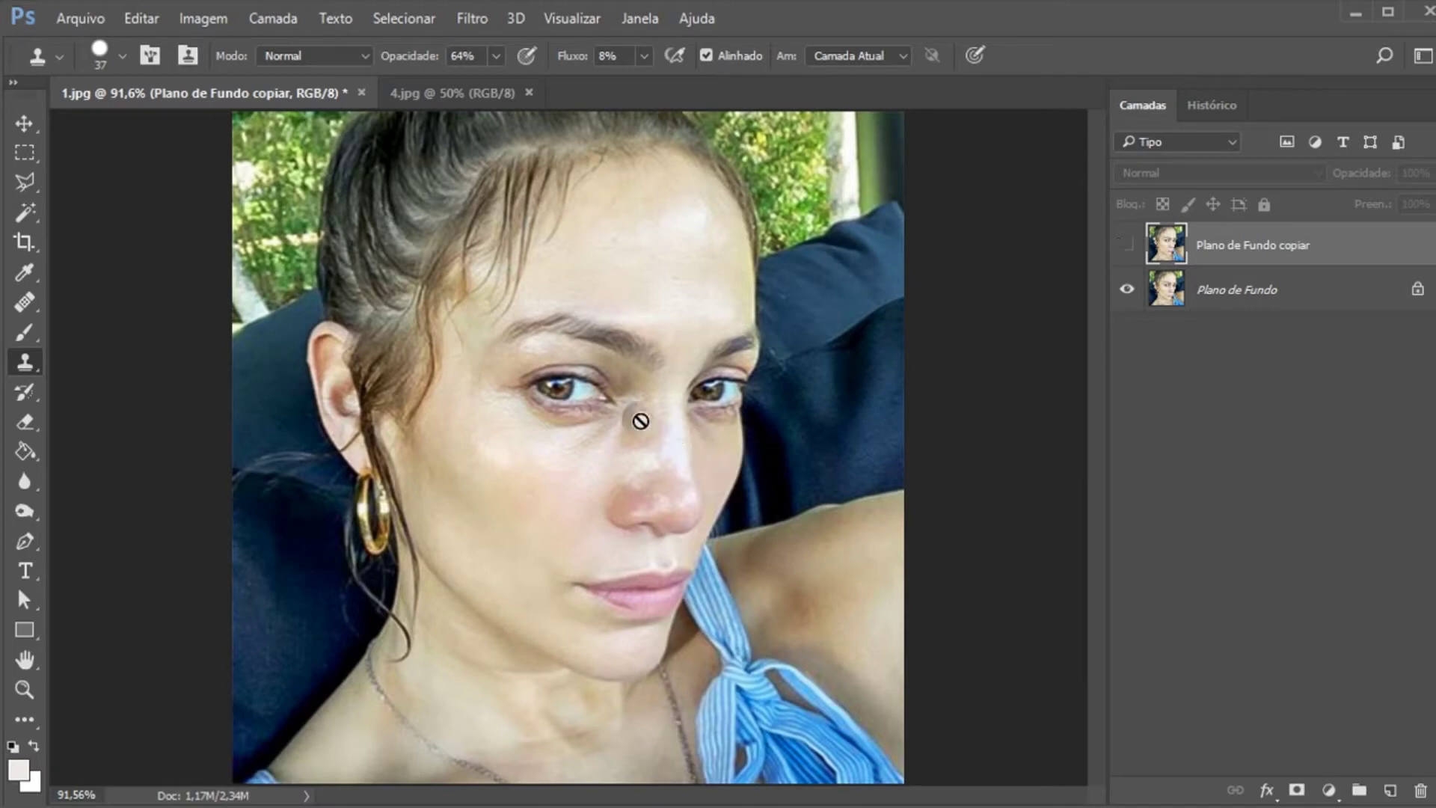
click(1129, 246)
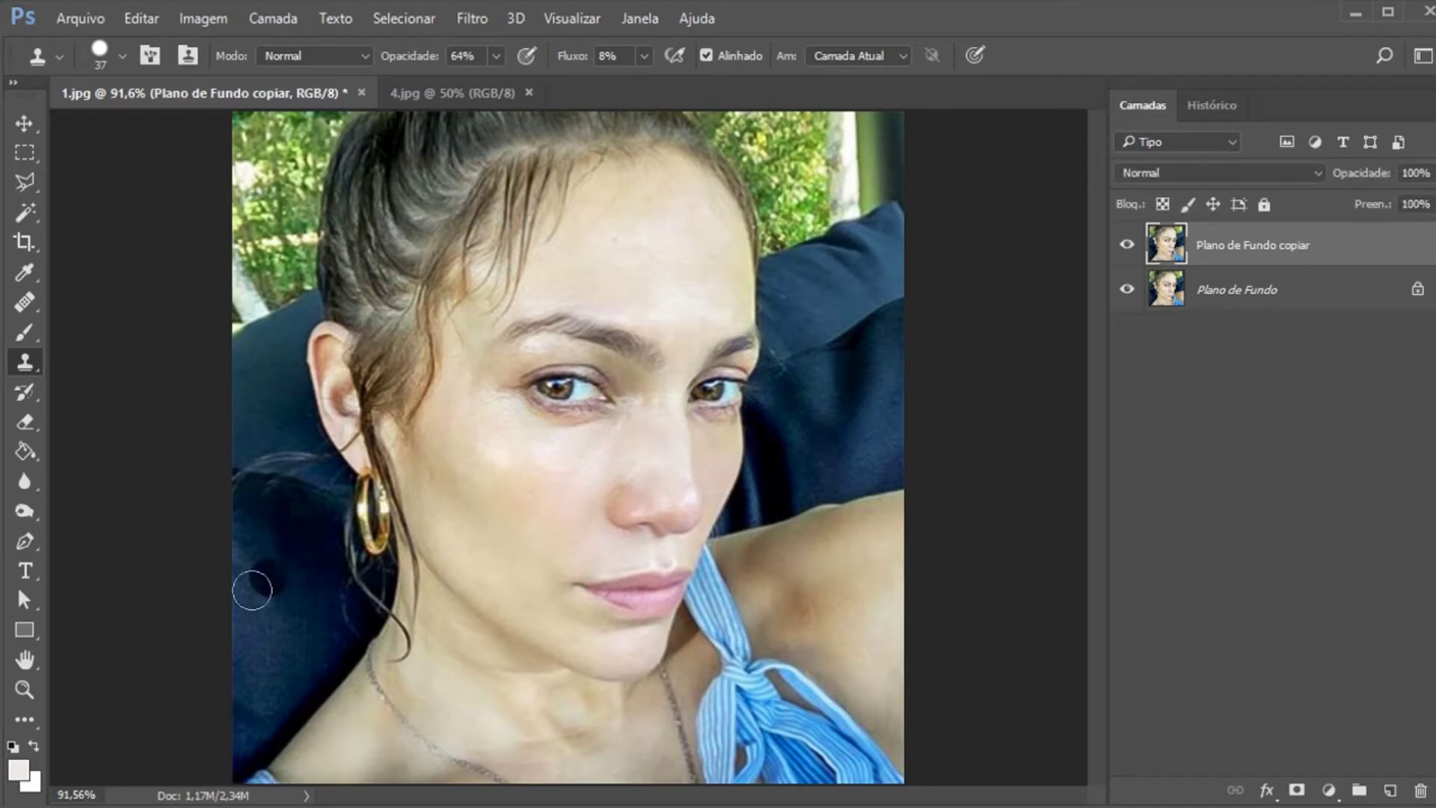
Try a rough Polygonal Lasso selection on the cheek, and deselect it
click(26, 182)
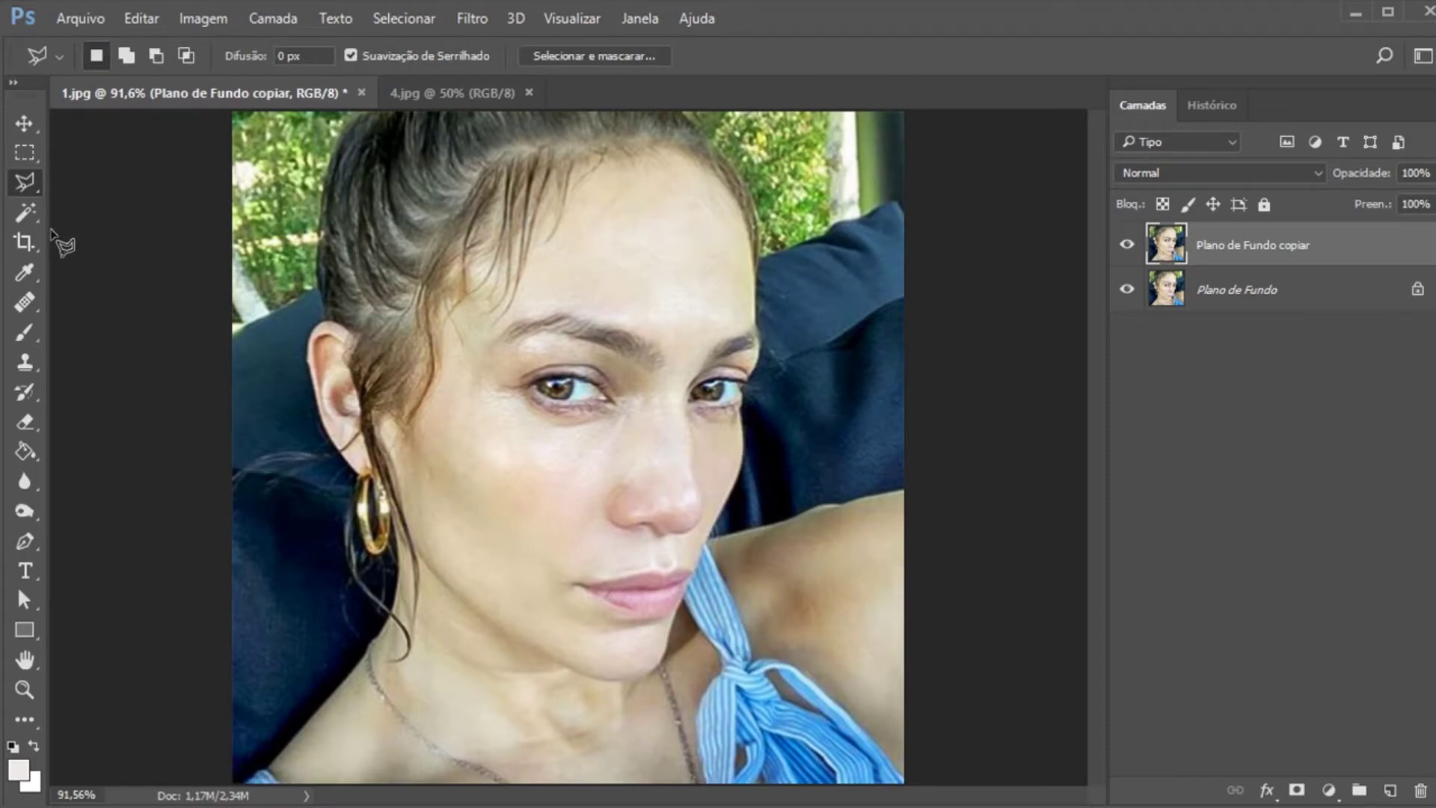
right_click(30, 185)
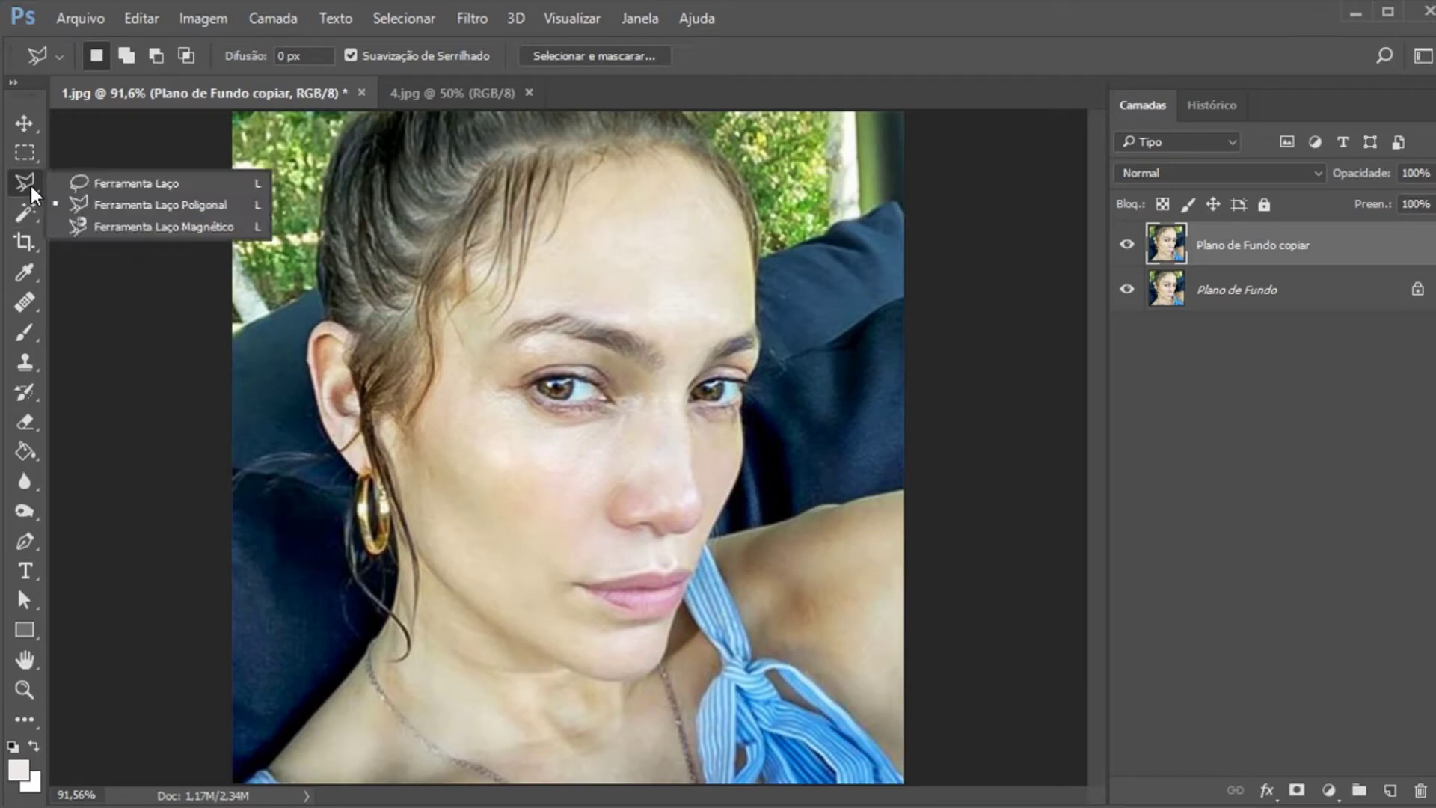
click(112, 213)
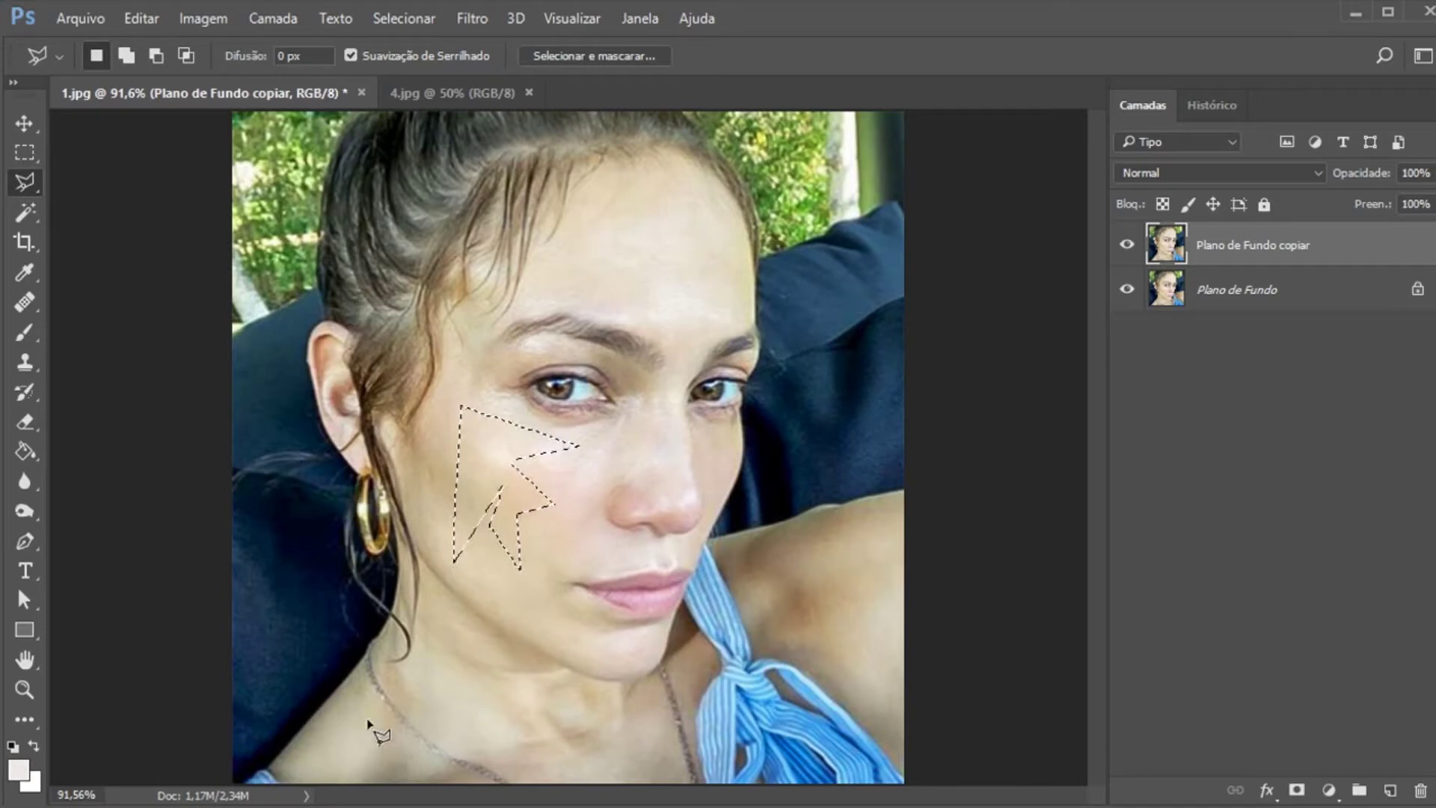
key(ctrl+d)
Select the forehead, temple and near cheek with the Polygonal Lasso, following the hairline and jaw and leaving out hair strands, brows, eyes, nose and mouth
click(457, 319)
click(490, 281)
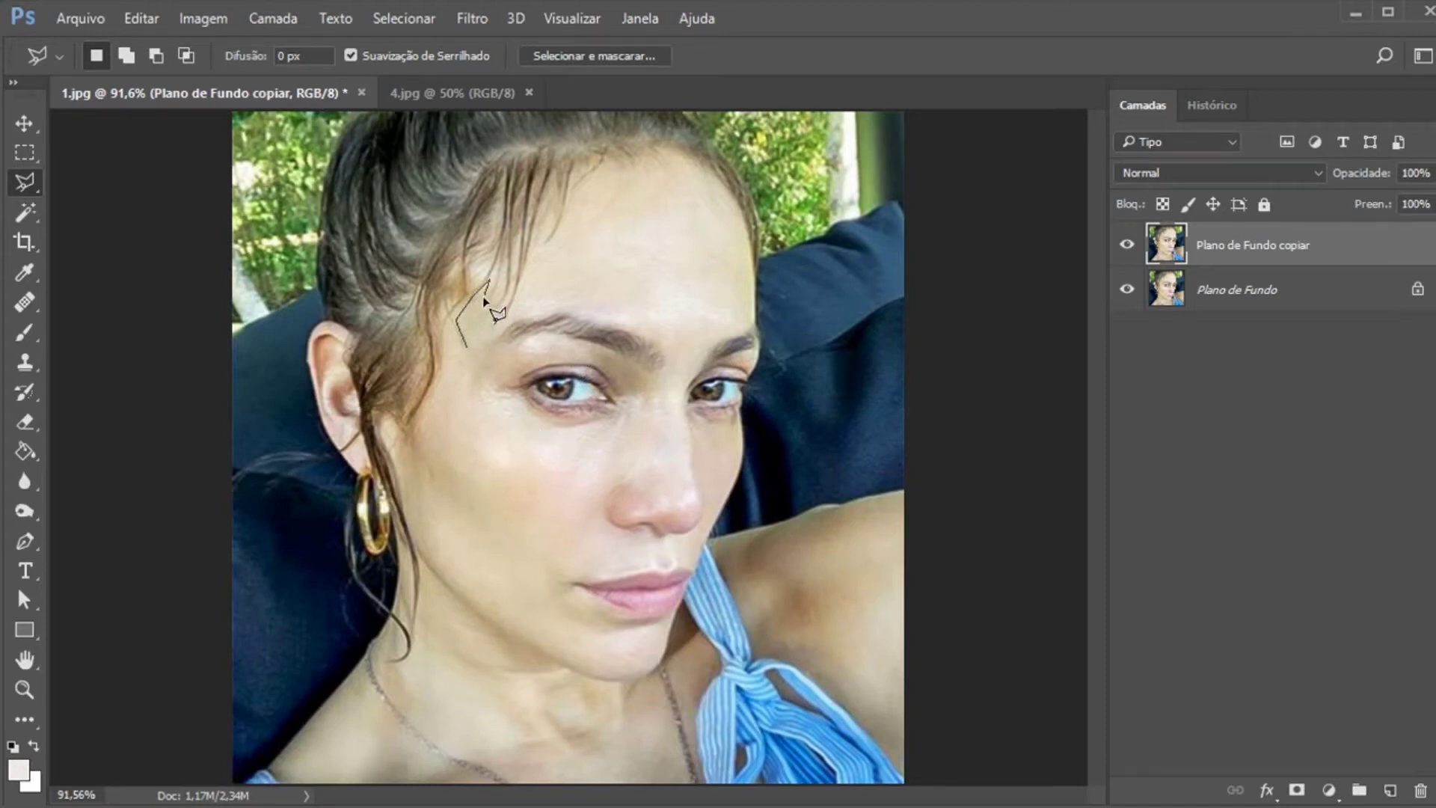
click(489, 314)
click(493, 306)
click(498, 322)
click(553, 201)
click(546, 241)
click(561, 240)
click(587, 166)
click(639, 149)
click(697, 159)
click(731, 195)
click(746, 241)
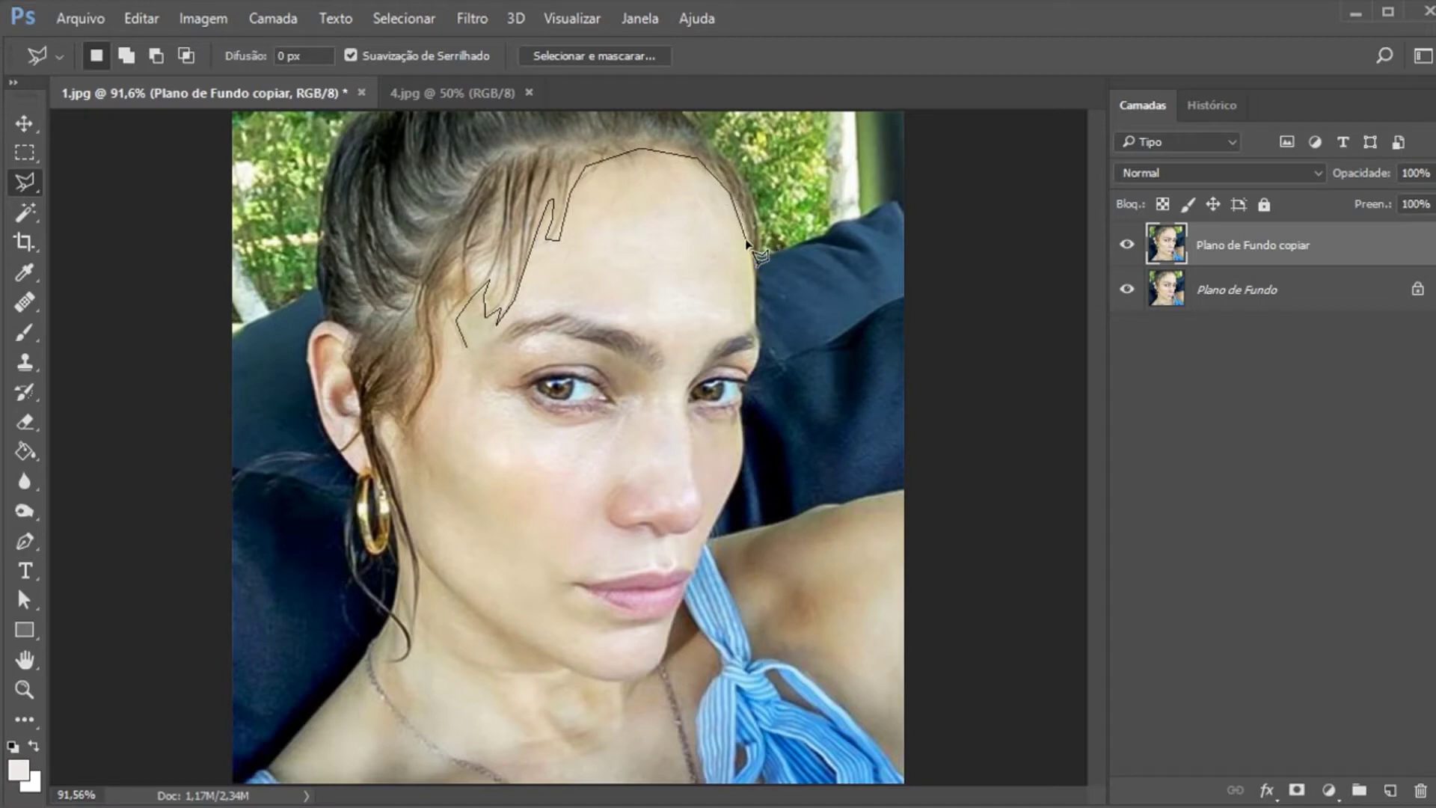
click(752, 289)
click(752, 321)
click(677, 368)
click(656, 338)
click(550, 314)
click(501, 328)
click(502, 353)
click(527, 346)
click(536, 359)
click(514, 382)
click(555, 407)
click(618, 409)
click(633, 417)
click(618, 491)
click(577, 528)
click(551, 574)
click(552, 620)
click(515, 631)
click(429, 555)
click(403, 467)
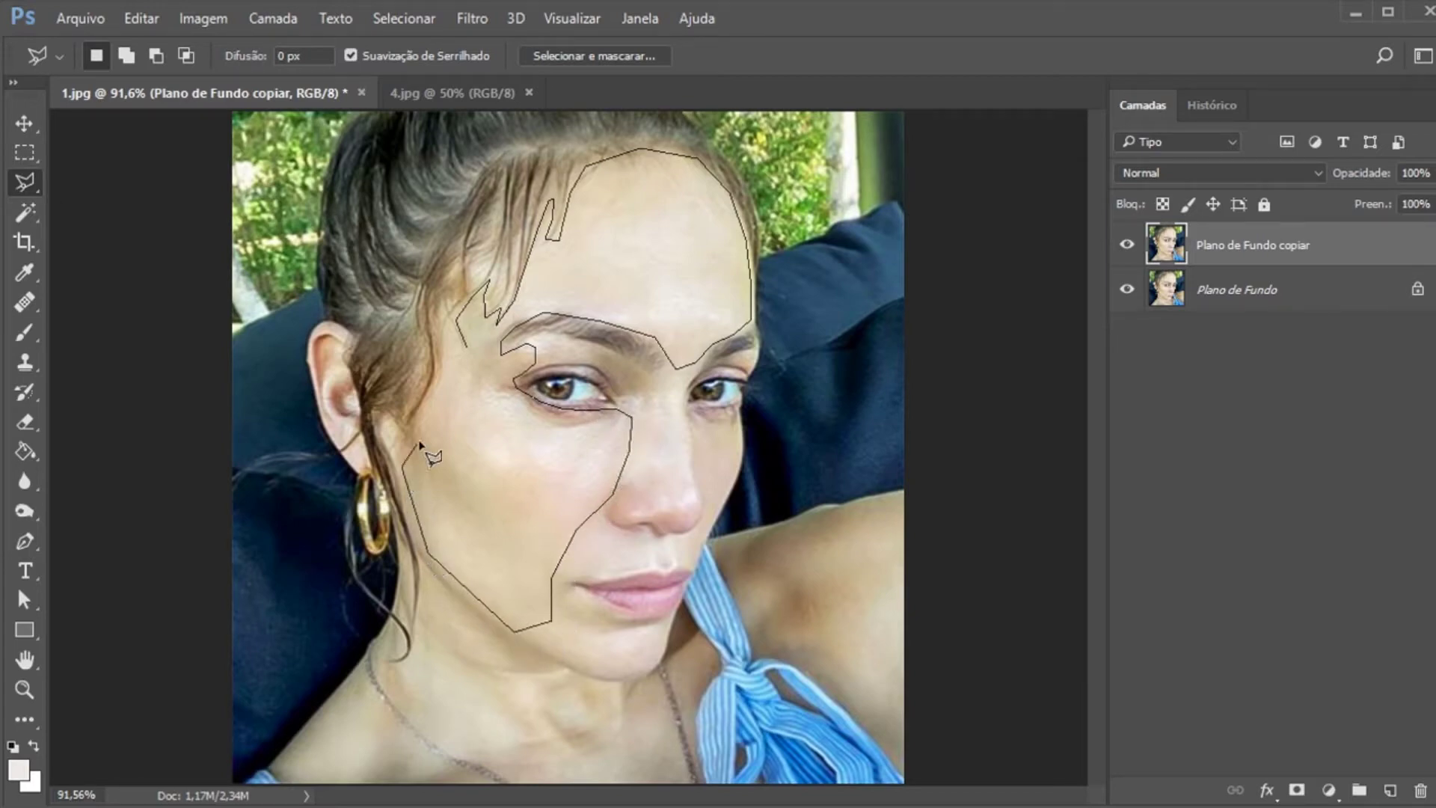
click(462, 346)
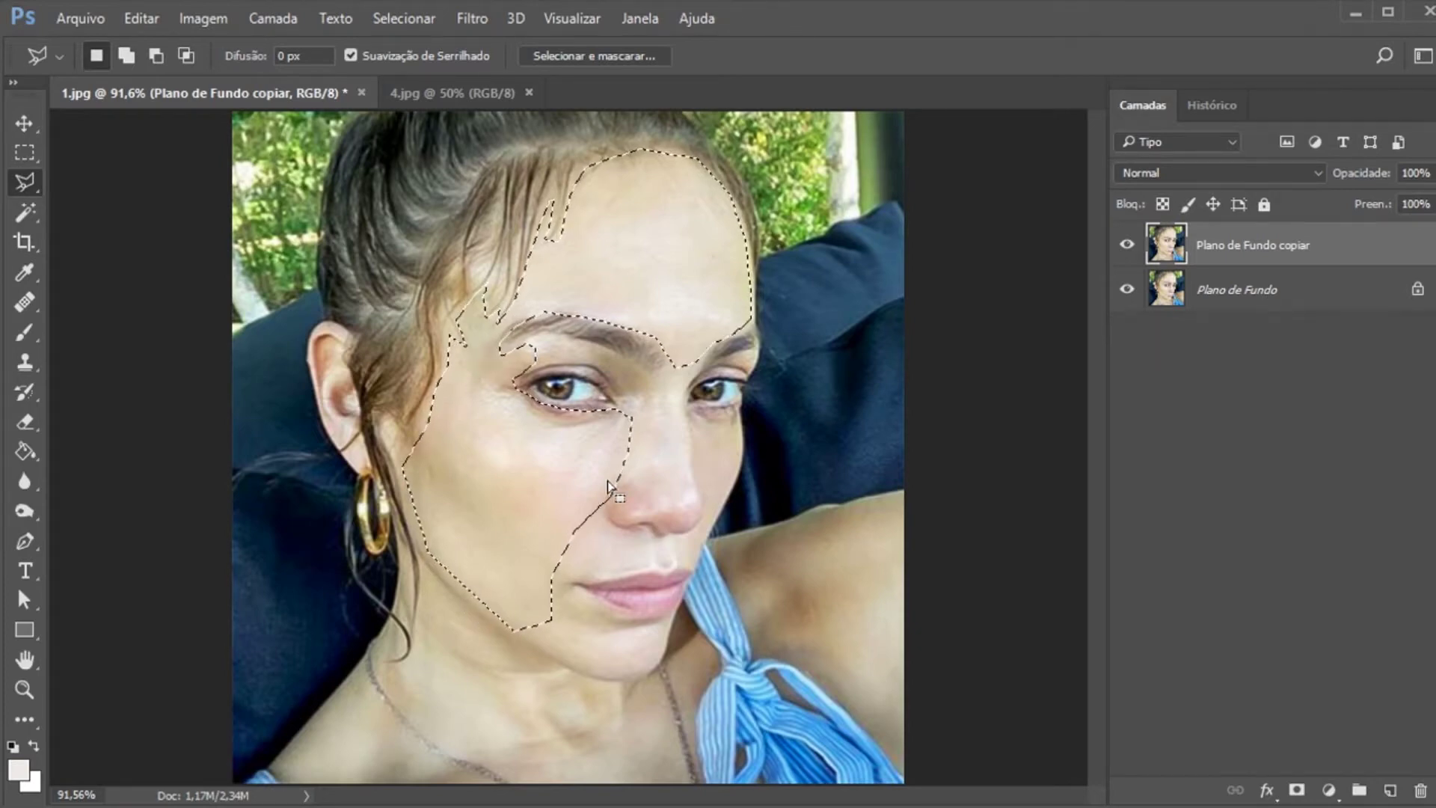
Add the far cheek between the nose and the face edge, below the eye, to the selection
shift+click(701, 490)
click(694, 413)
click(740, 406)
click(743, 458)
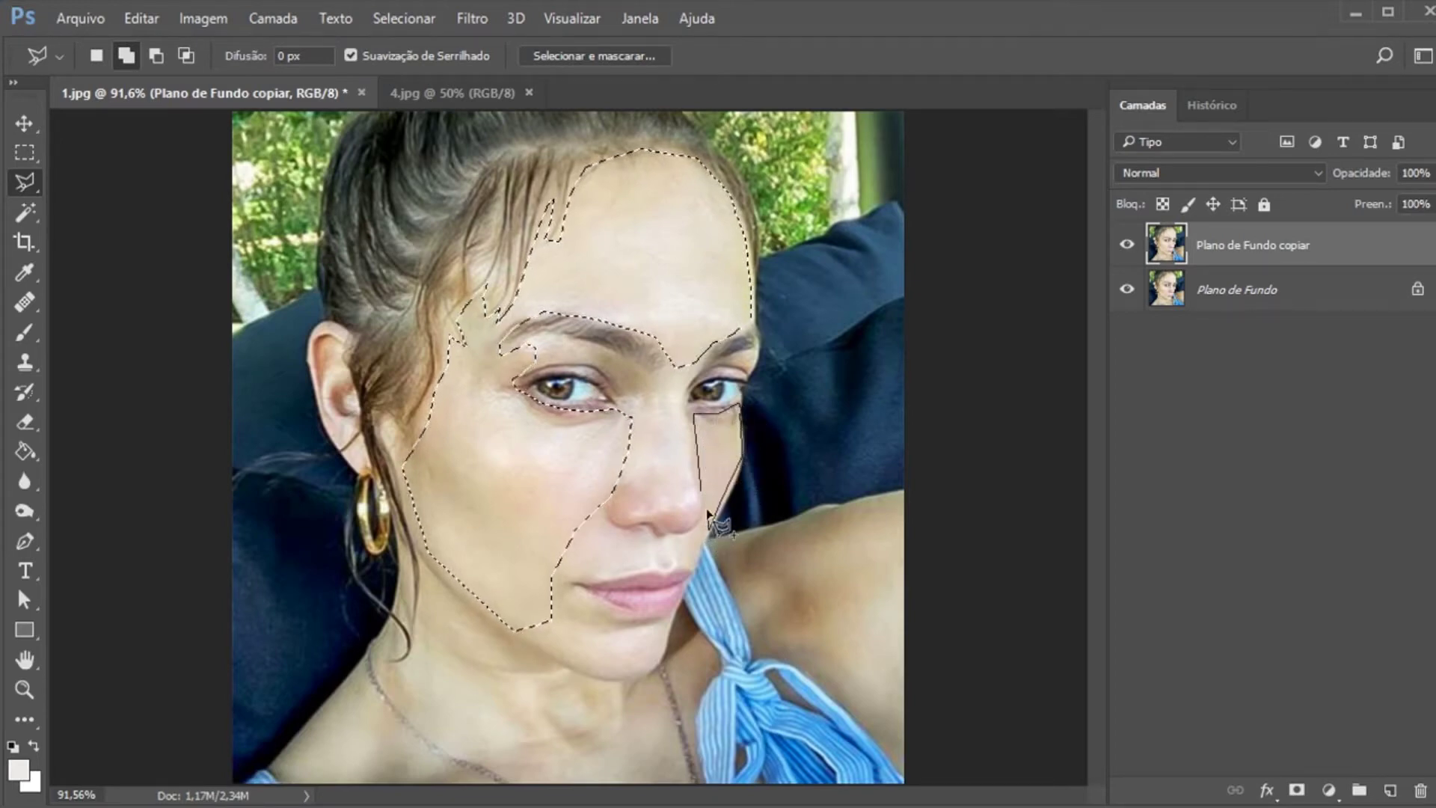
click(708, 513)
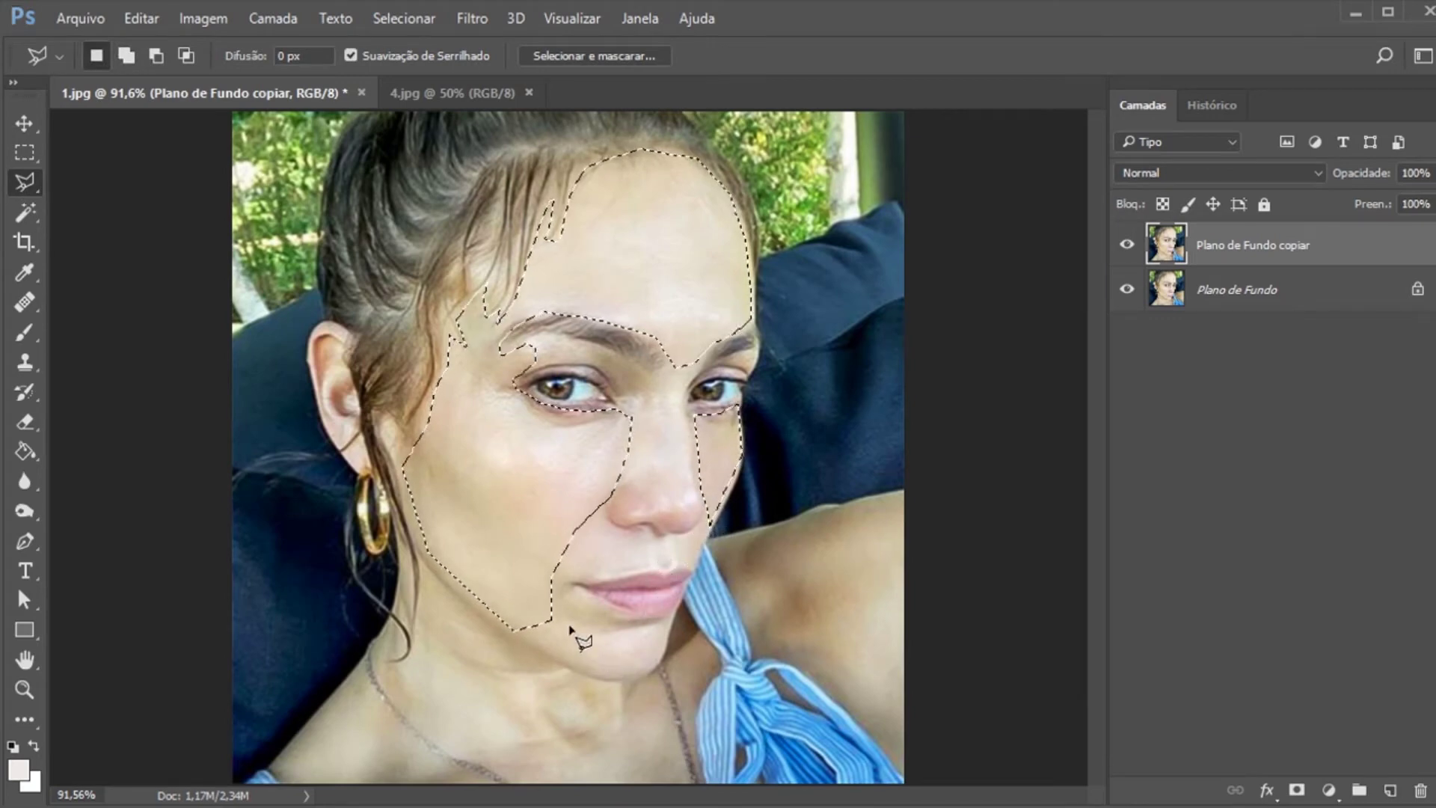
Add the chin below the lips and the skin between the nose and upper lip to the selection
click(607, 614)
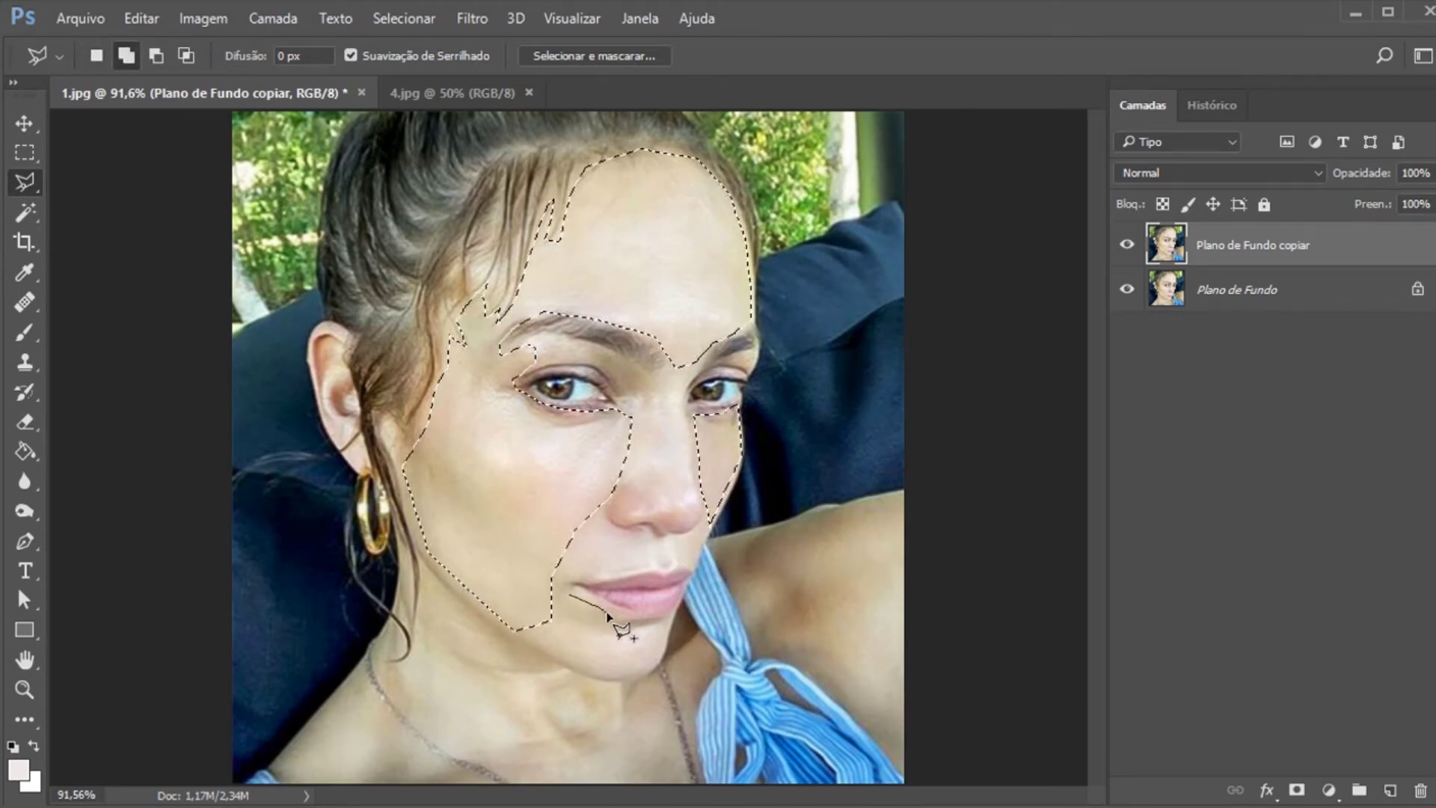
click(612, 626)
click(663, 620)
click(650, 669)
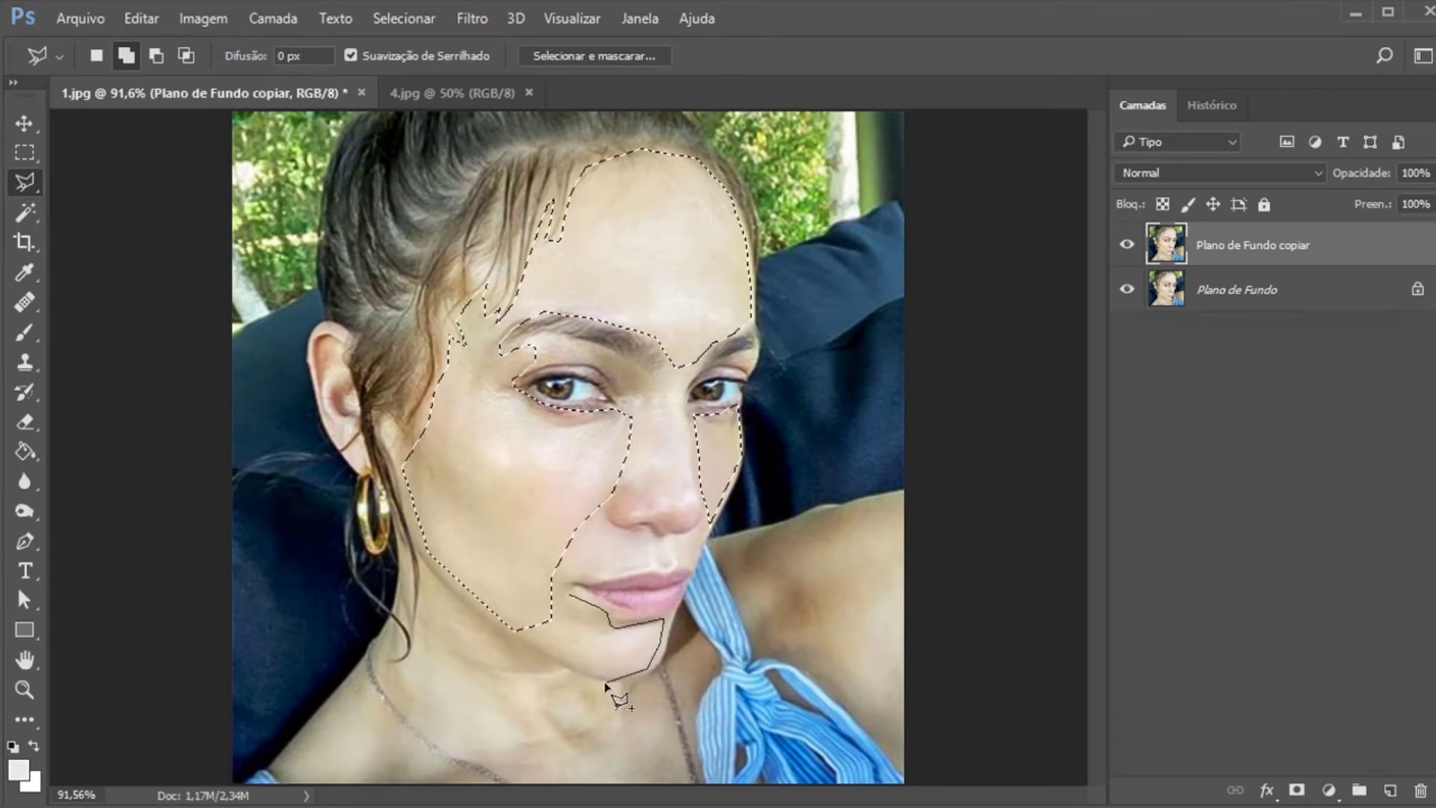
click(563, 605)
key(shift)
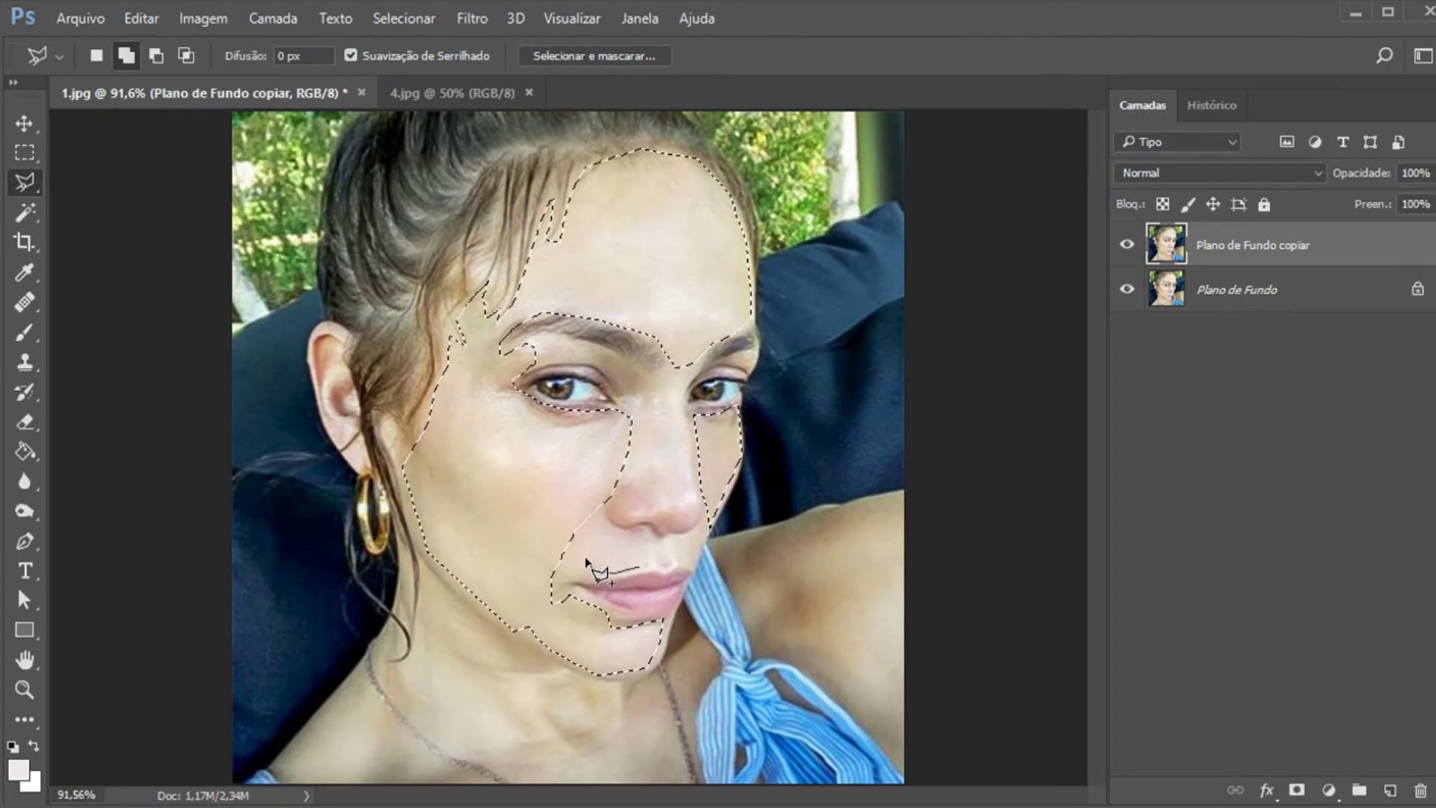
click(648, 567)
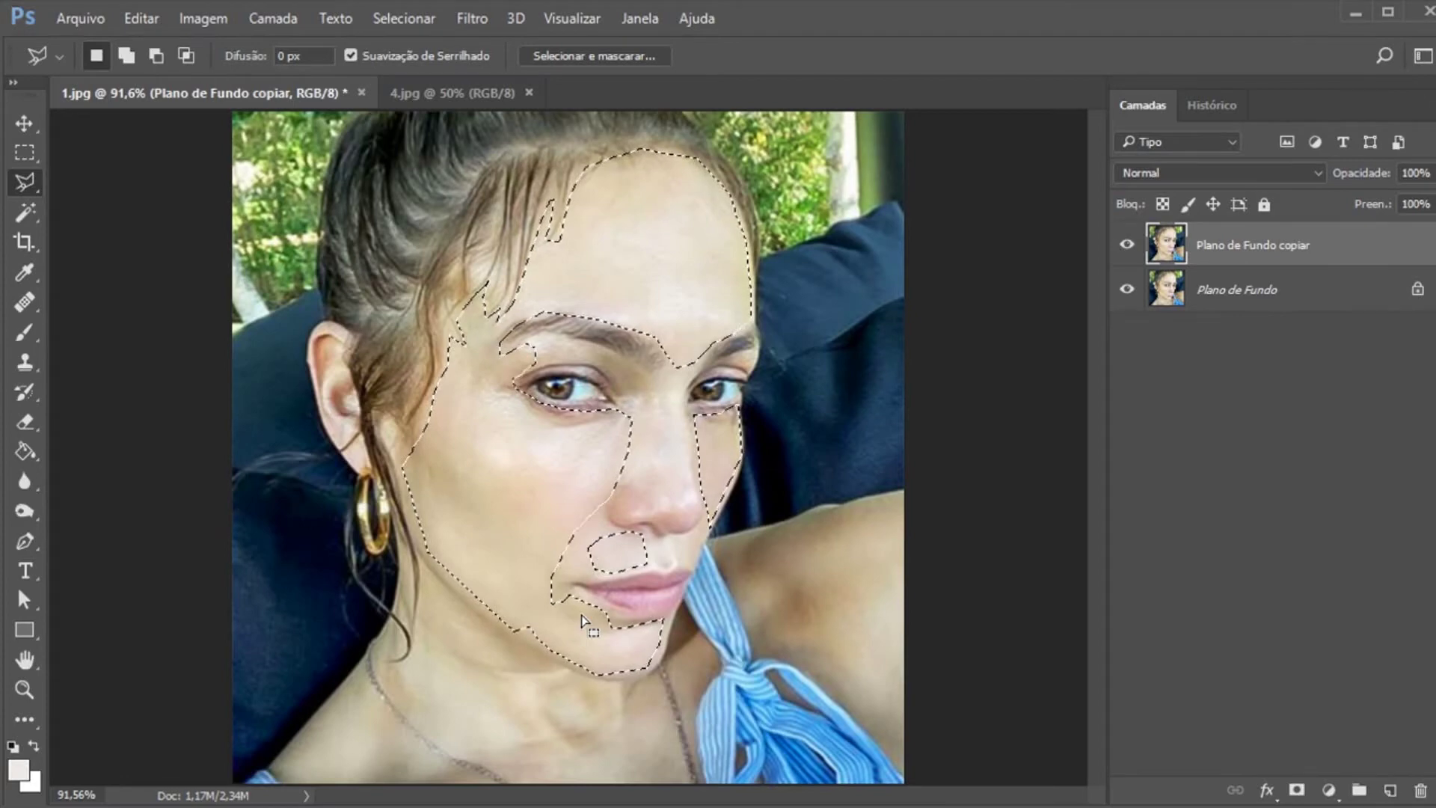
Add the nose from the bridge down to the tip and near nostril to the Polygonal Lasso selection
key(shift)
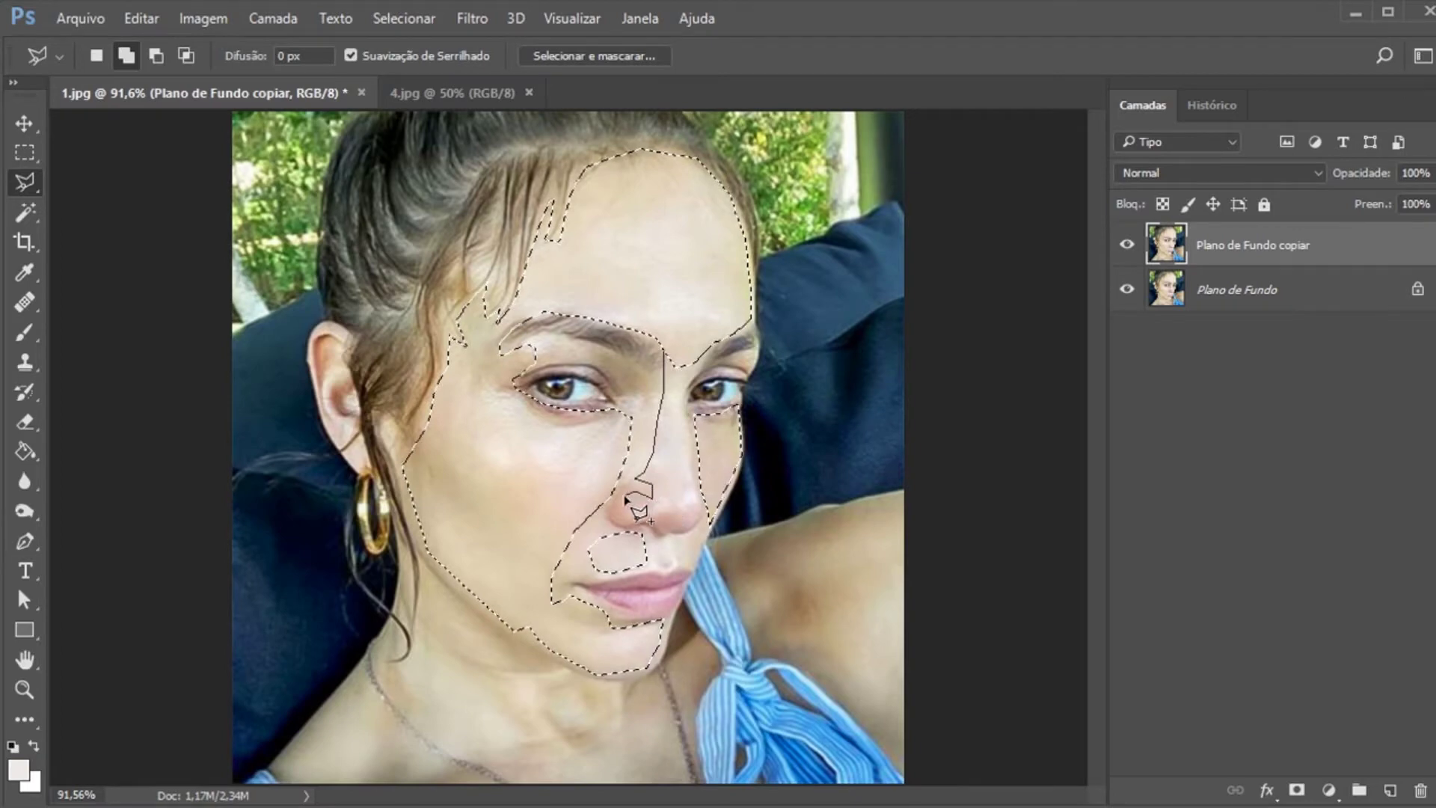
click(688, 516)
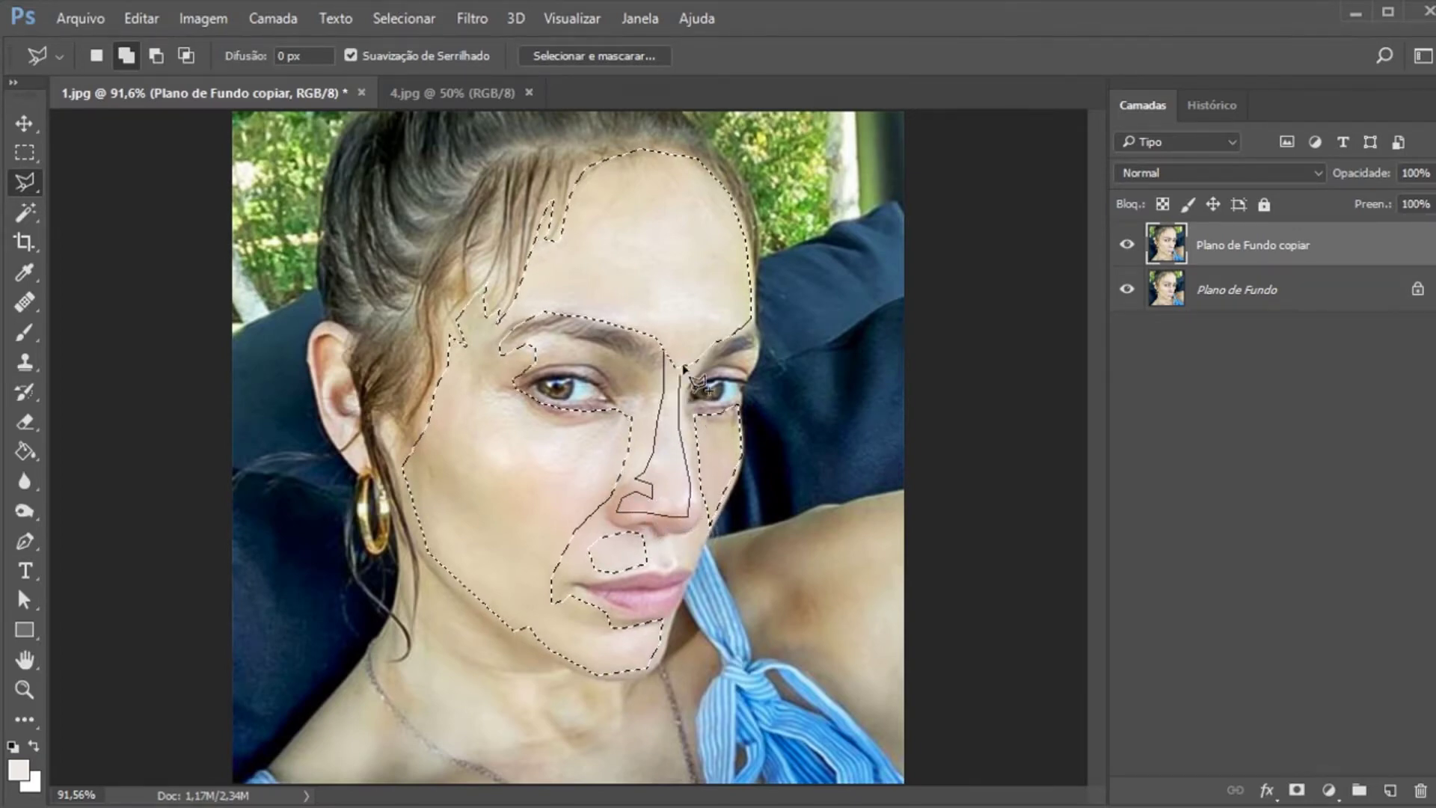
click(673, 335)
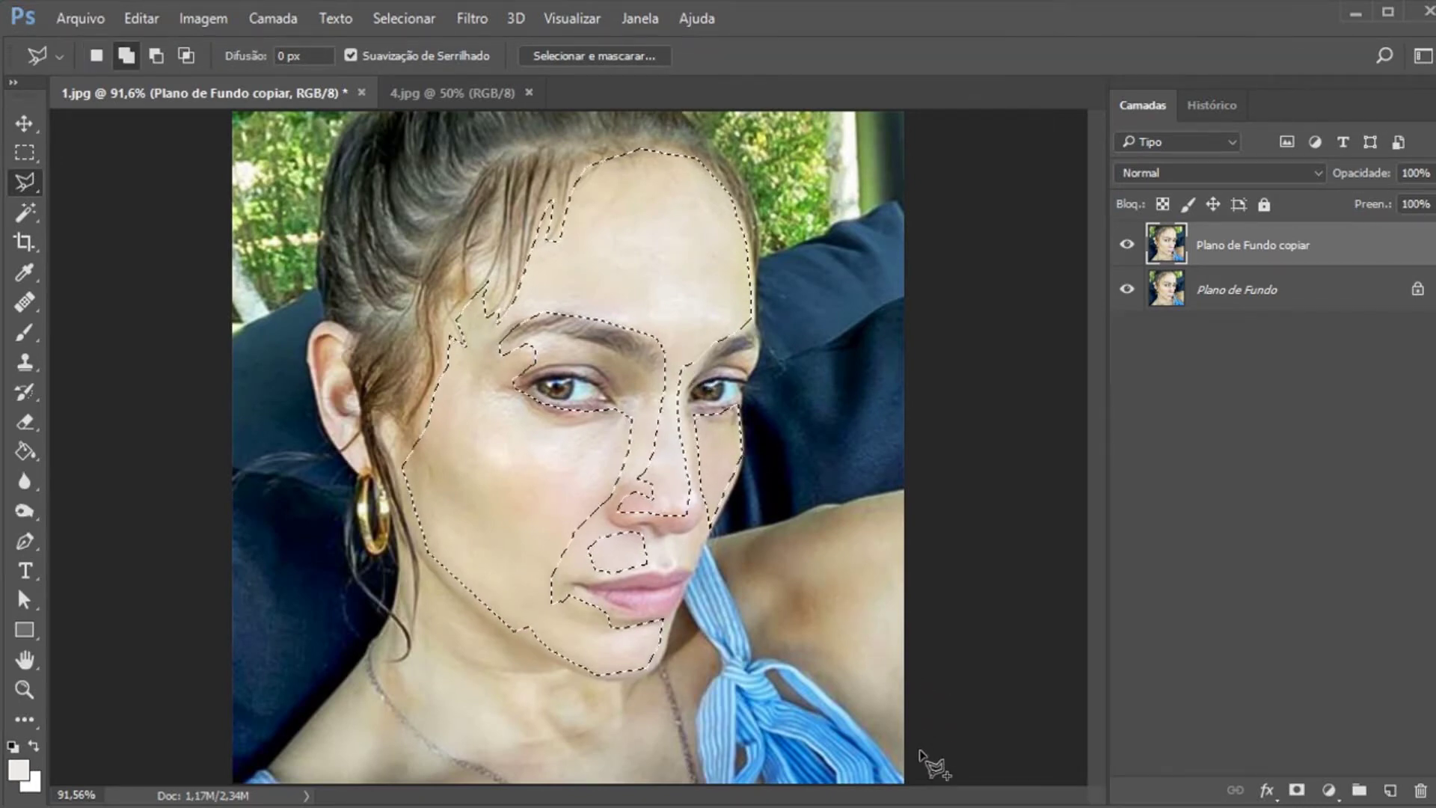
Add the bare shoulder and upper arm beside the blue strap to the selection, running past the image edge
click(870, 697)
click(811, 652)
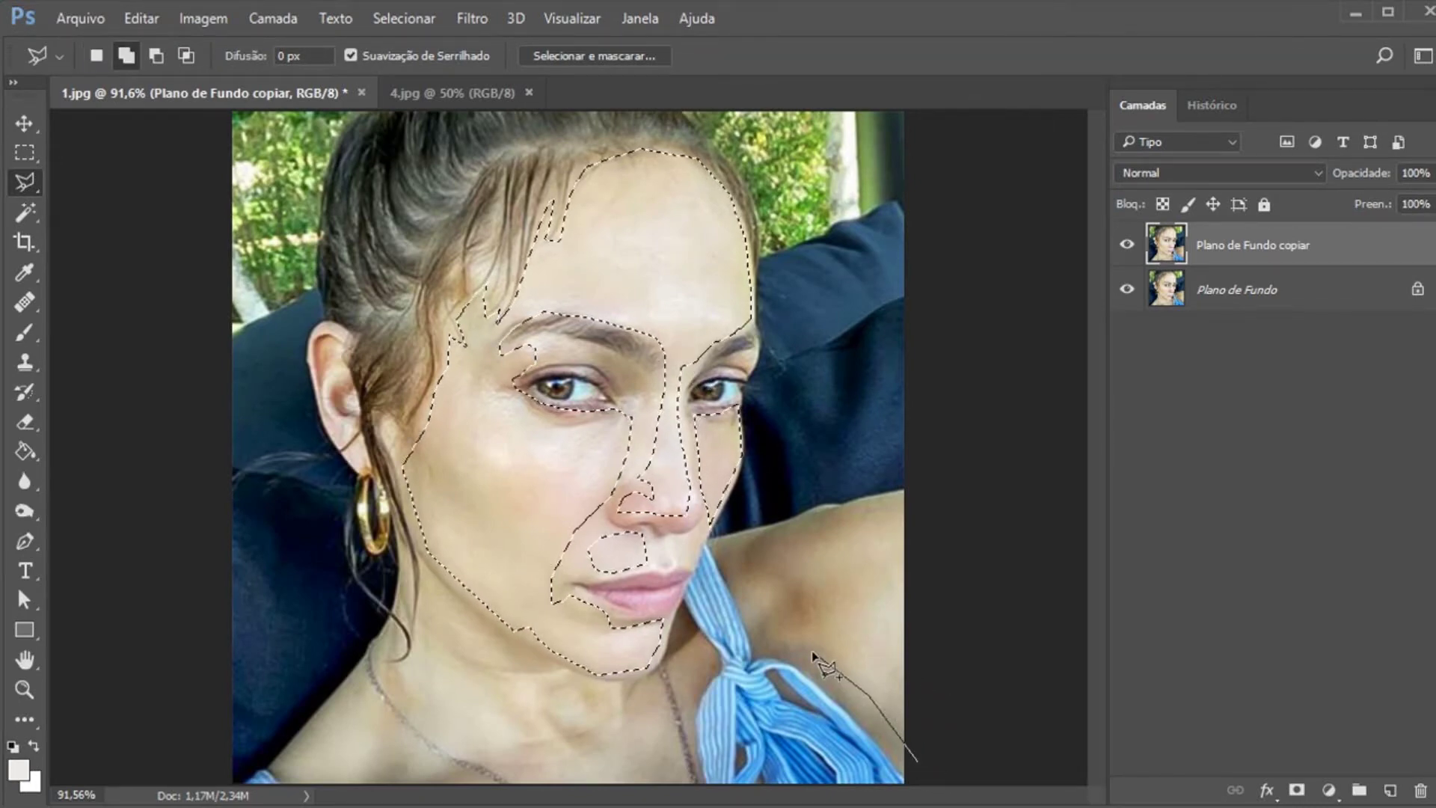
click(773, 644)
click(806, 626)
click(802, 584)
click(773, 565)
click(787, 540)
click(853, 501)
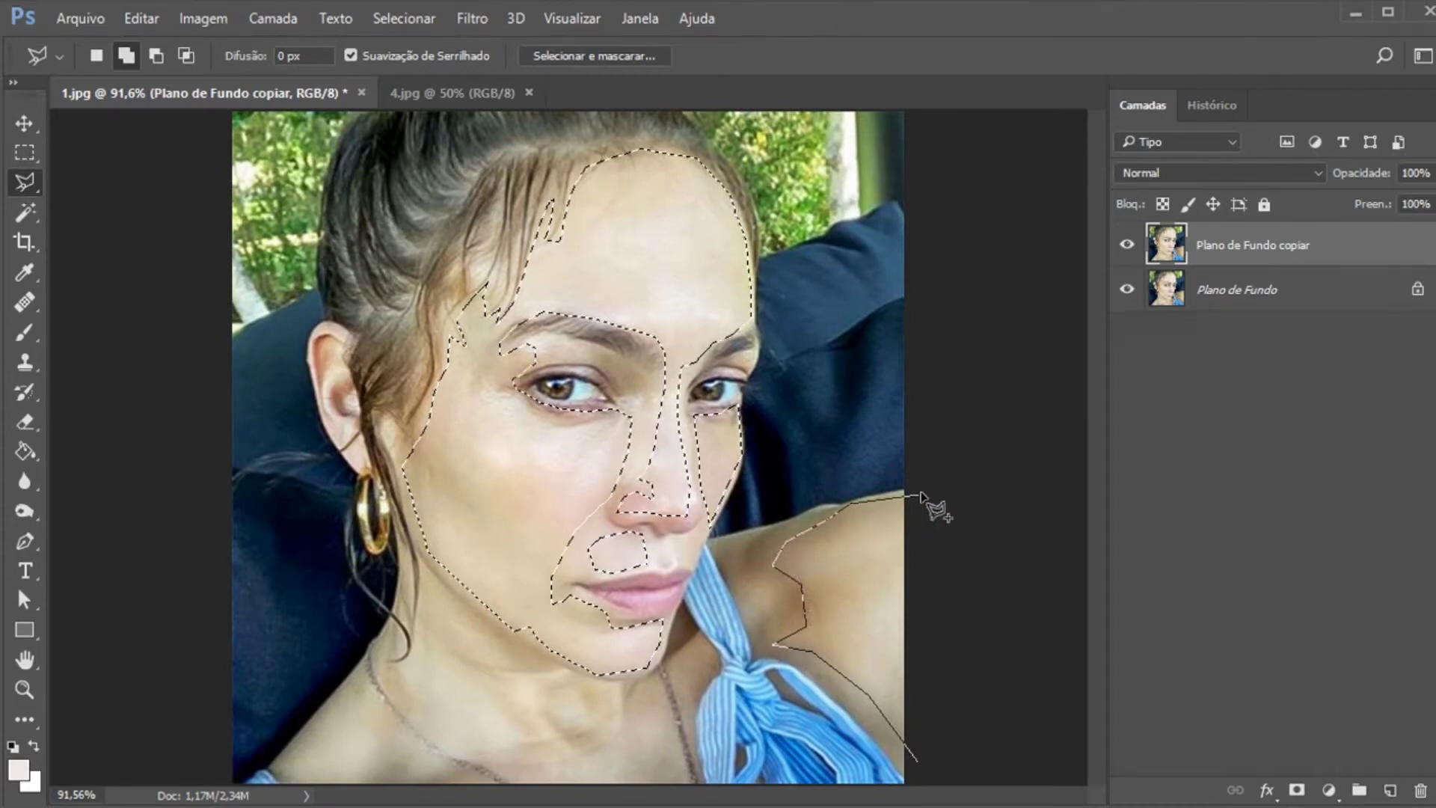
click(923, 490)
click(970, 557)
click(960, 737)
click(918, 760)
Add the small shaded patch of skin between the blue strap and the selected shoulder to the selection
shift+click(725, 539)
click(751, 535)
click(743, 560)
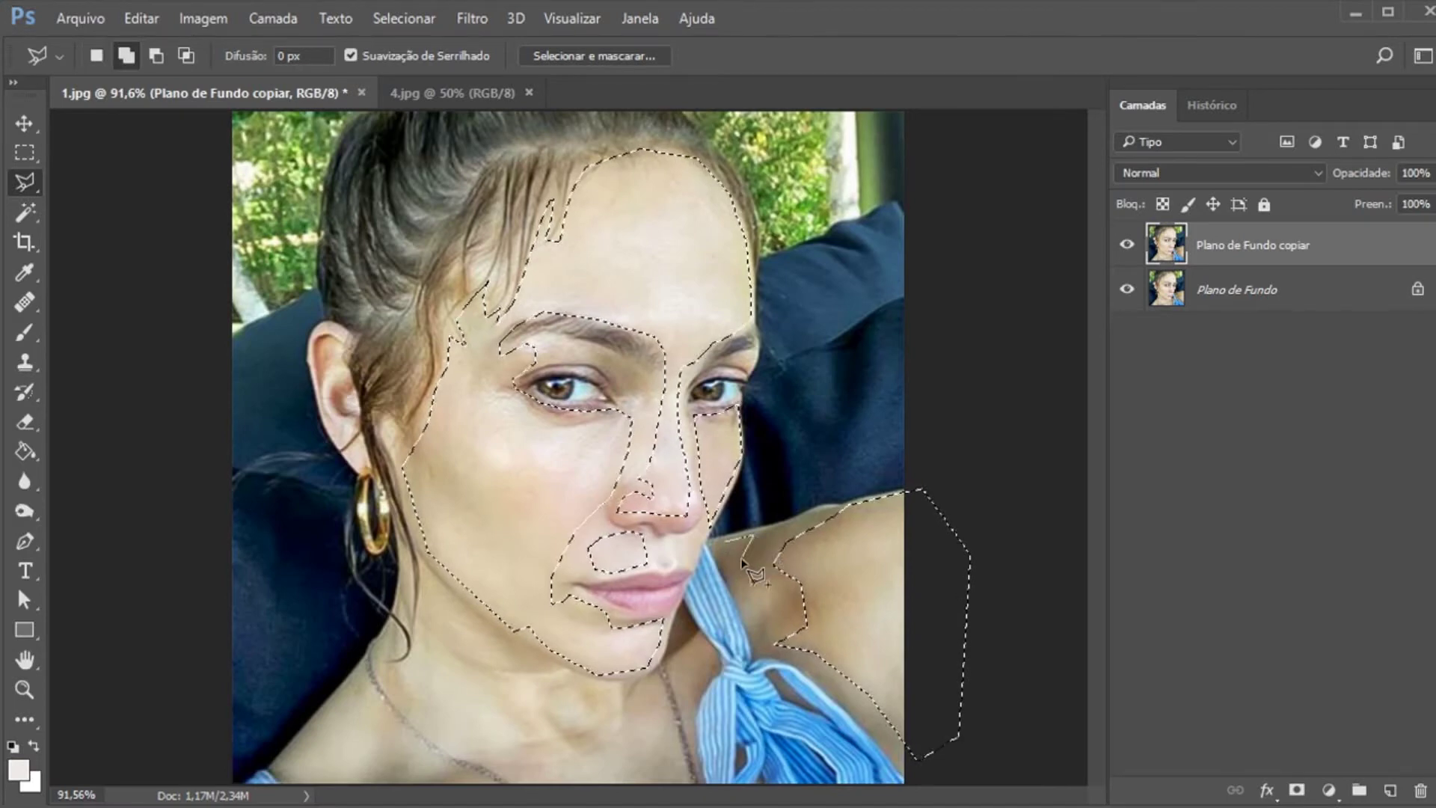
click(762, 565)
click(771, 590)
click(770, 615)
click(742, 598)
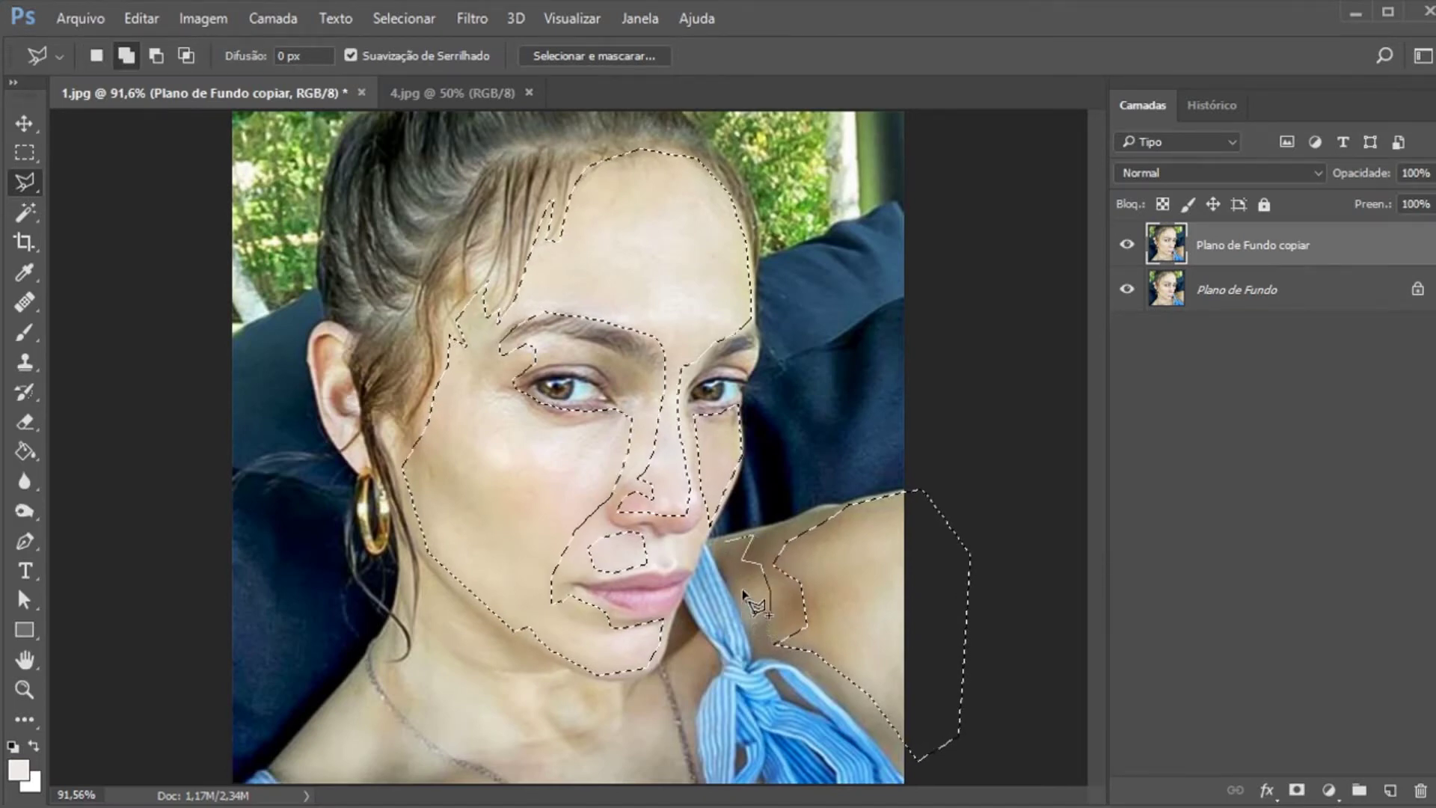
click(725, 540)
Add the near shoulder skin outside the necklace, at the image's lower edge, to the selection
shift+click(286, 761)
click(353, 682)
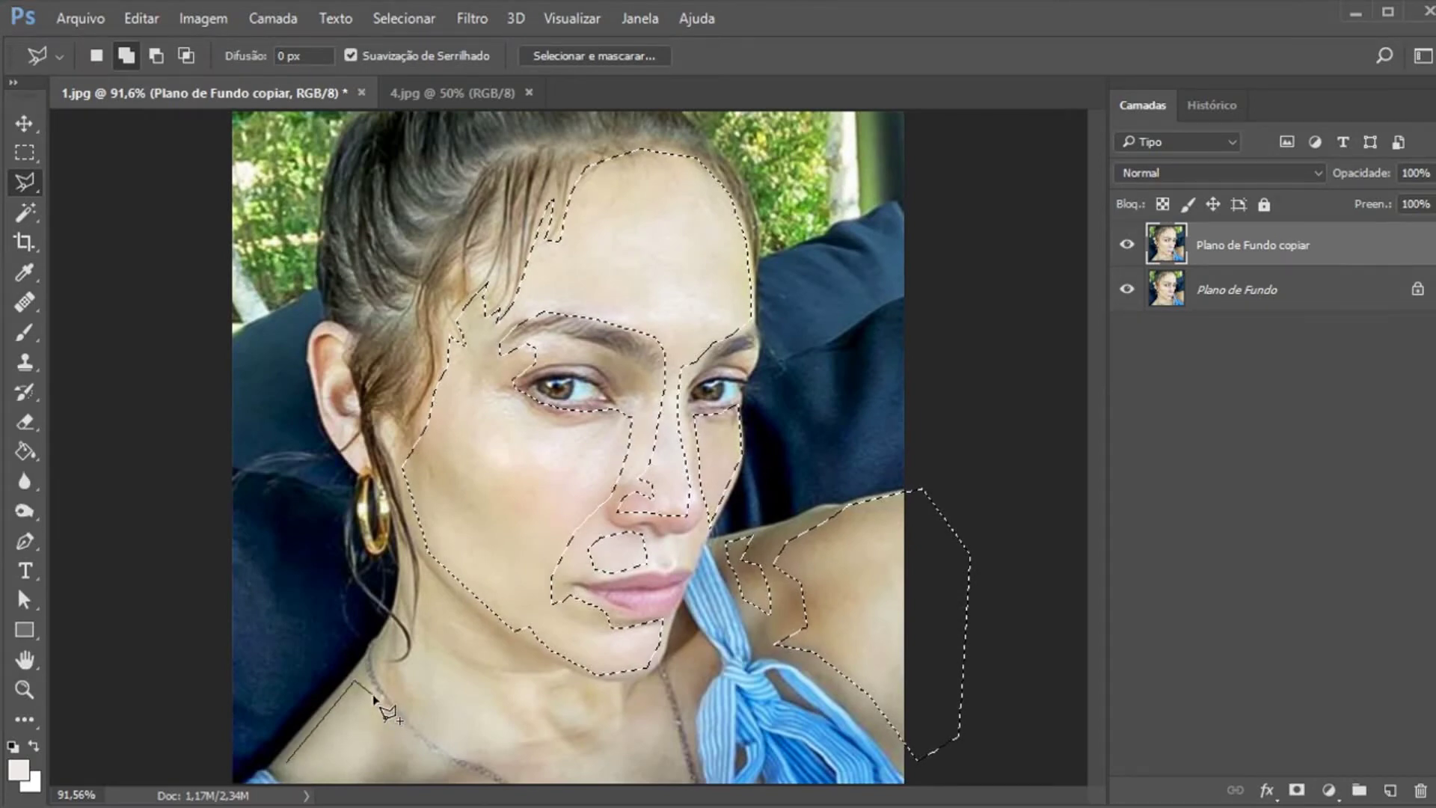
click(444, 767)
click(399, 759)
double_click(311, 783)
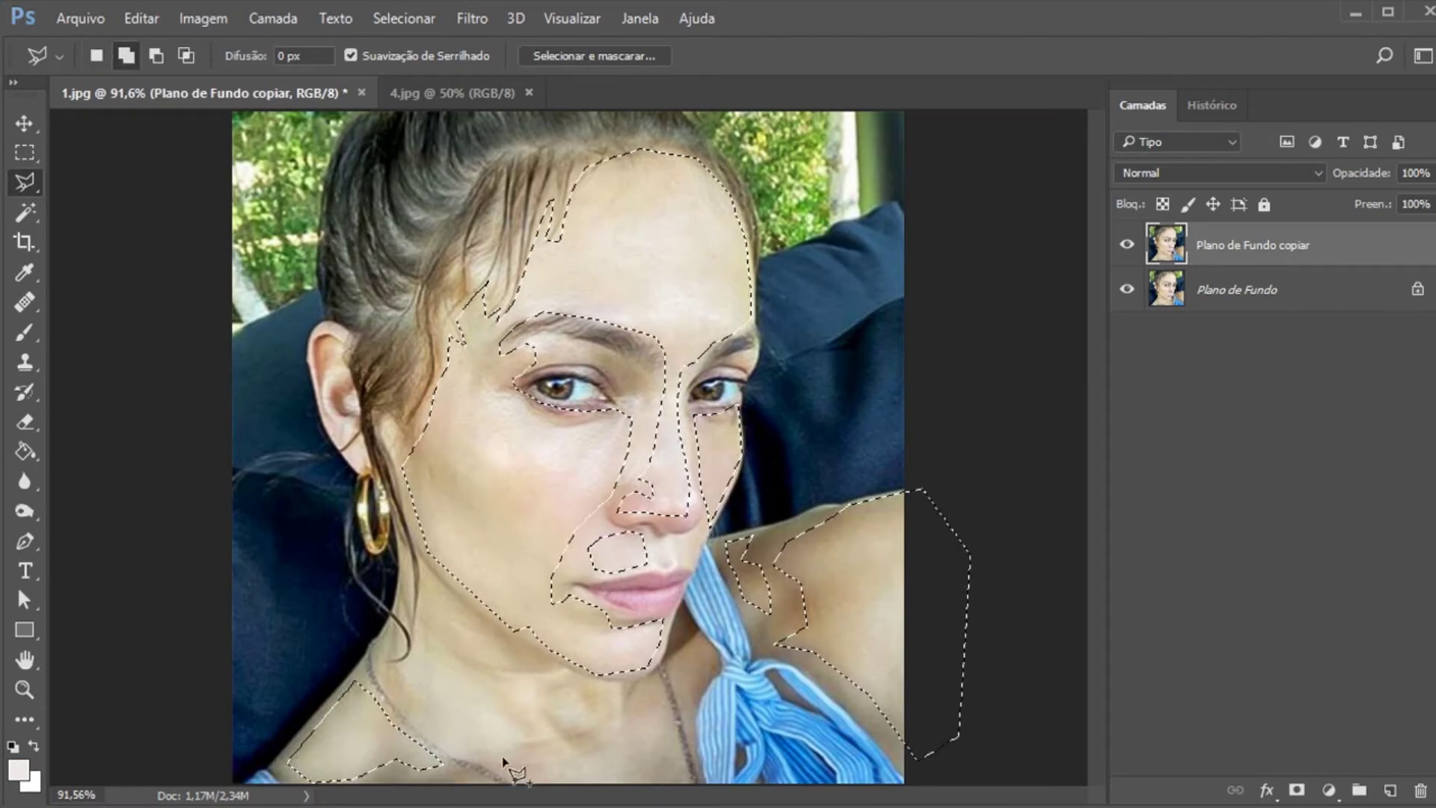
Add the side of the neck inside the necklace and the narrow strip under the jaw to the selection
click(483, 746)
click(411, 704)
click(405, 658)
click(424, 641)
click(488, 686)
click(525, 734)
click(484, 746)
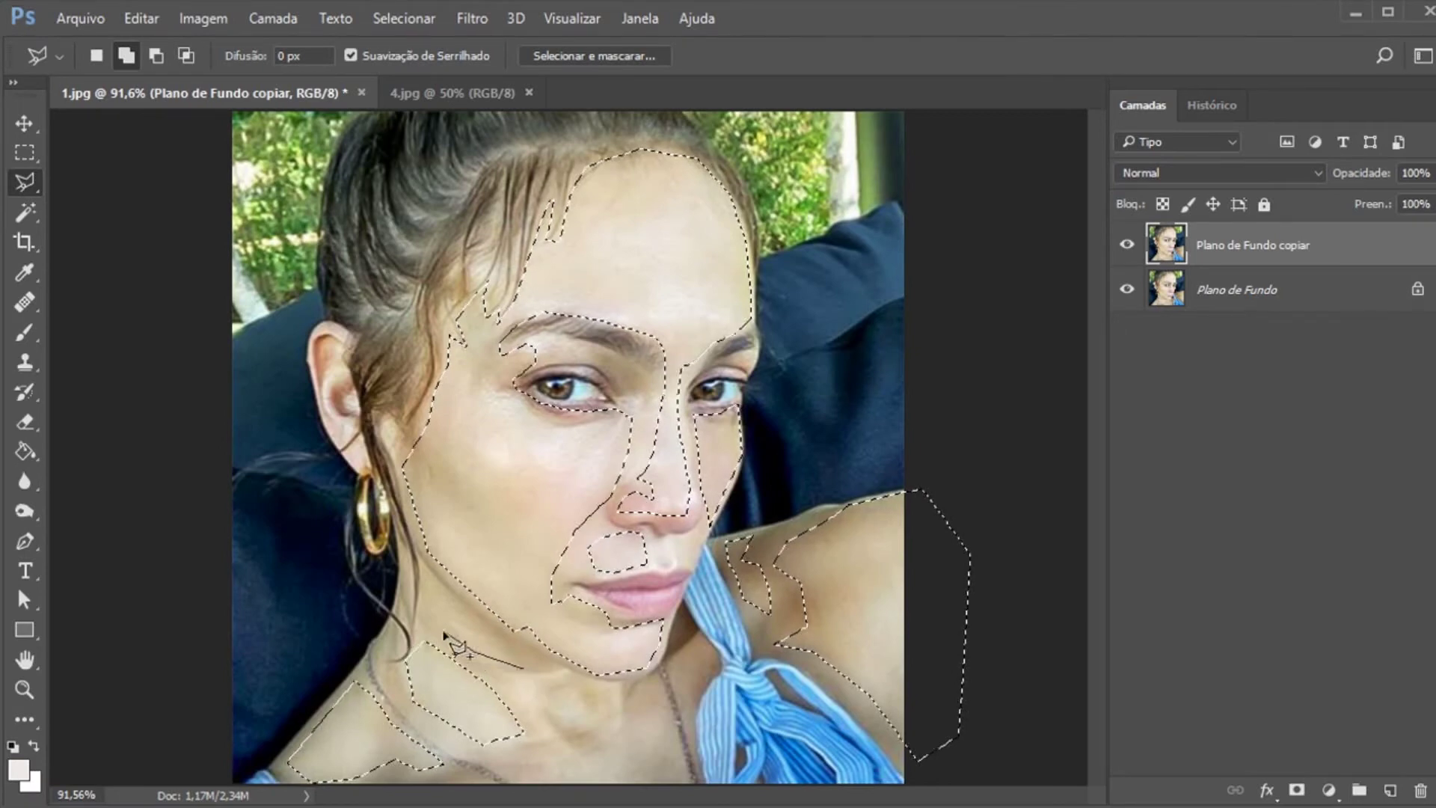
double_click(528, 668)
Add the chest skin below the throat, inside the necklace, to the selection
click(607, 748)
click(662, 685)
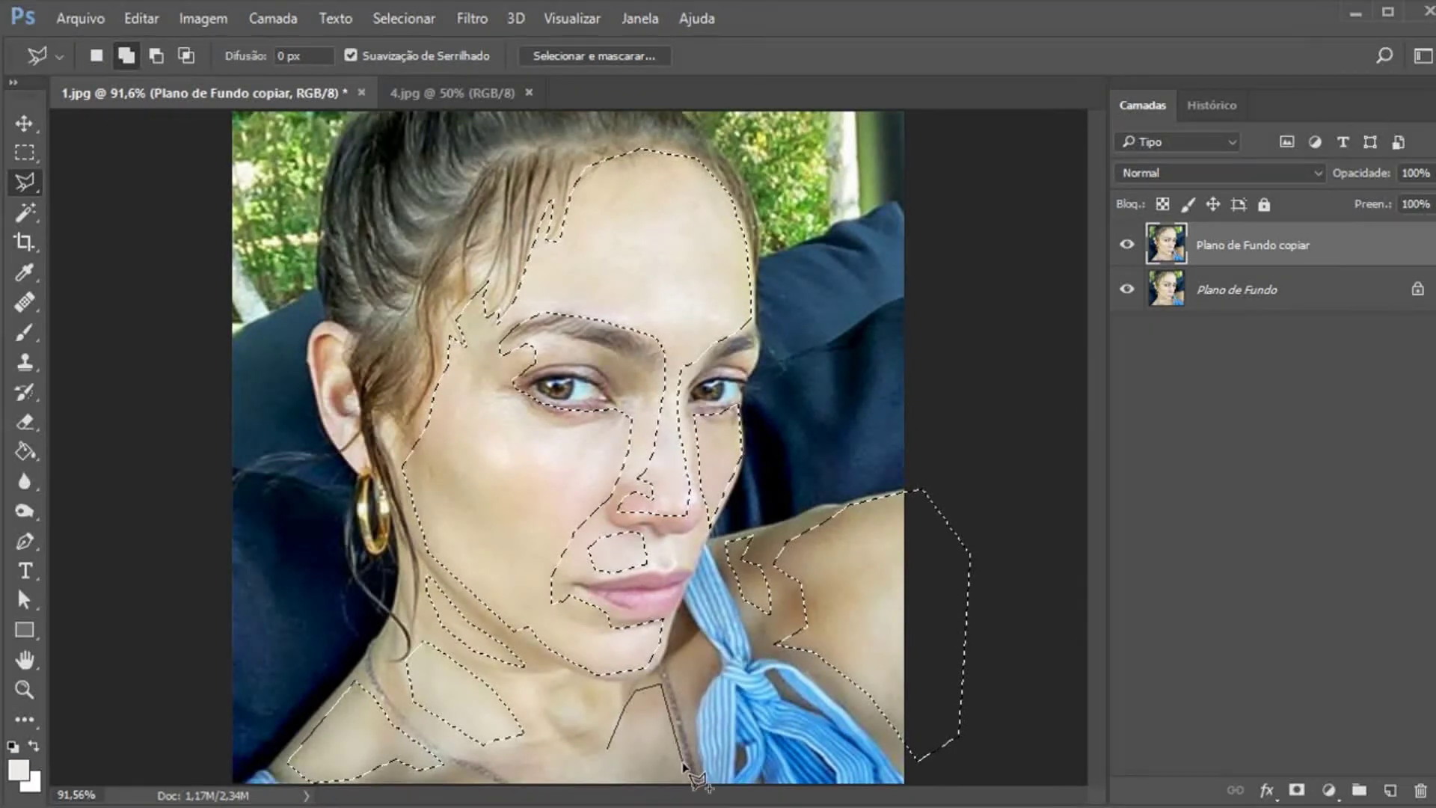
click(683, 784)
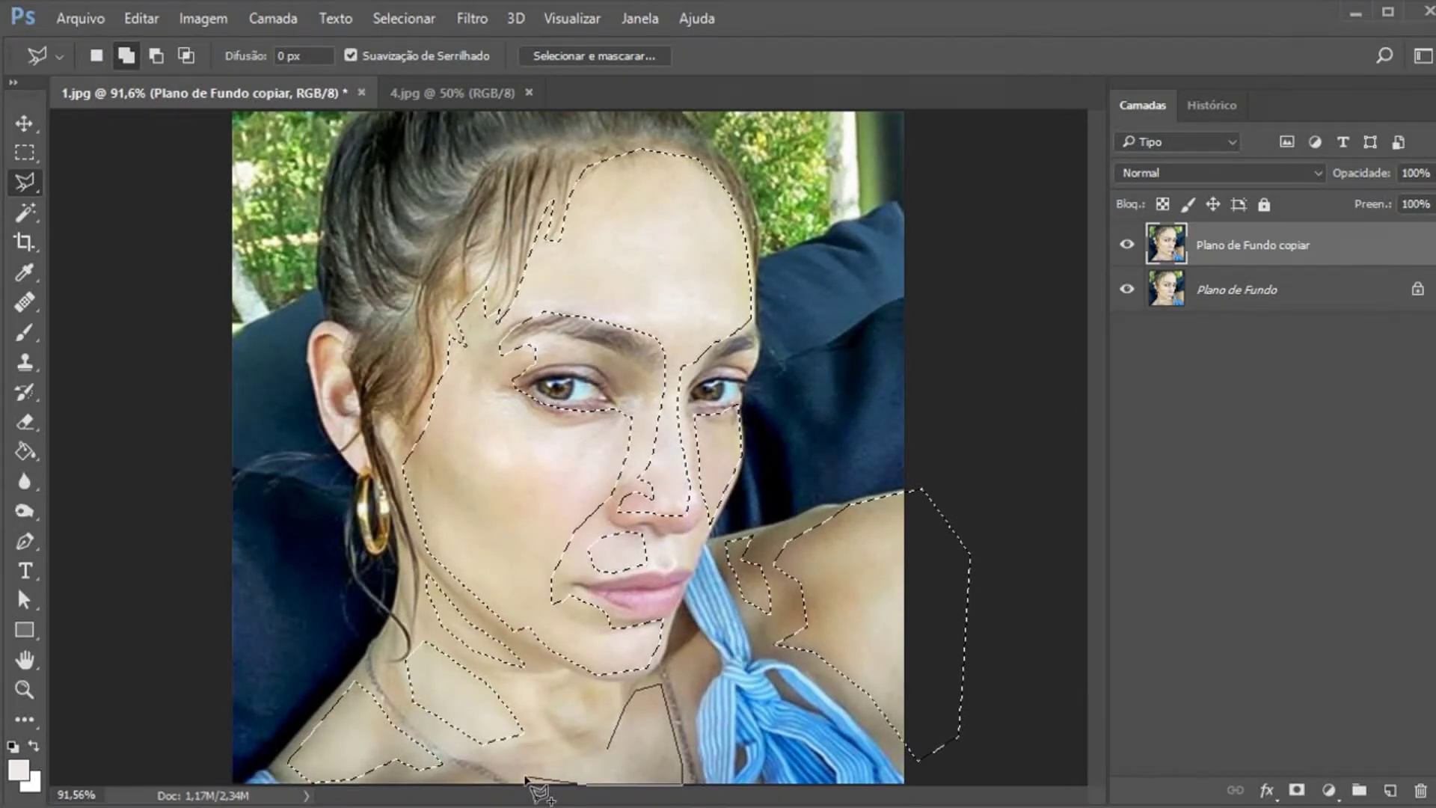
click(608, 751)
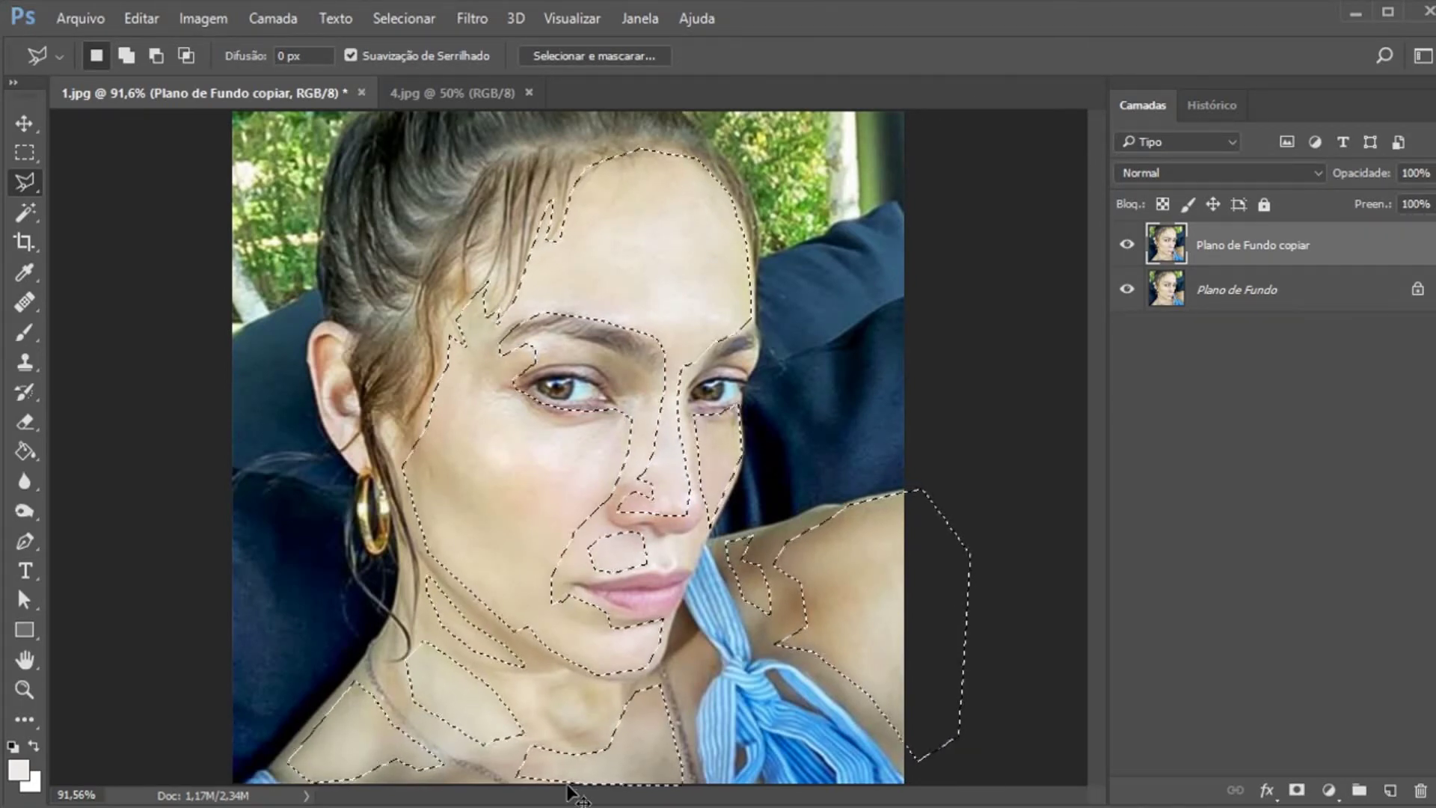
Copy the selected skin onto a new layer and hide Plano de Fundo copiar and Plano de Fundo
key(ctrl+j)
click(1127, 289)
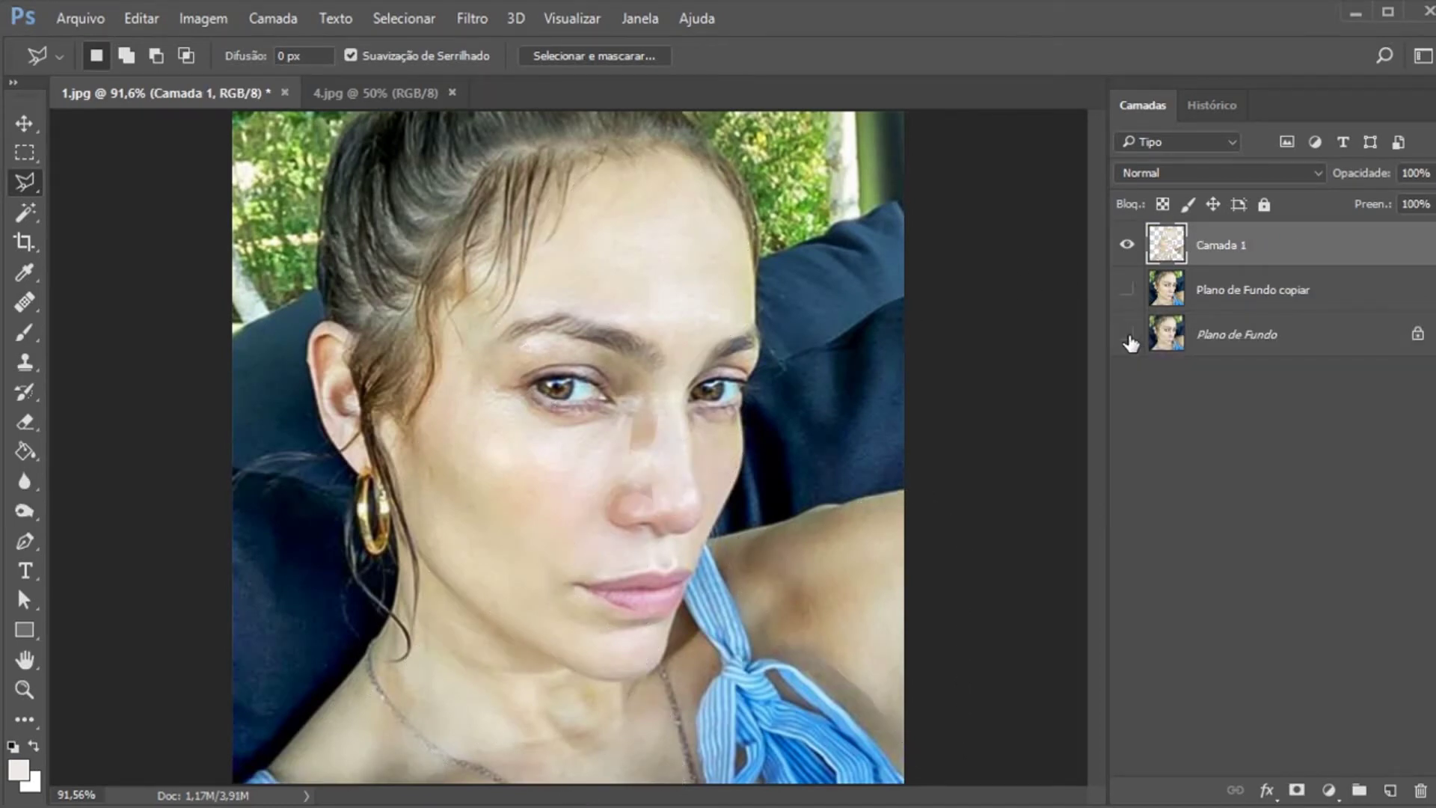
click(1127, 334)
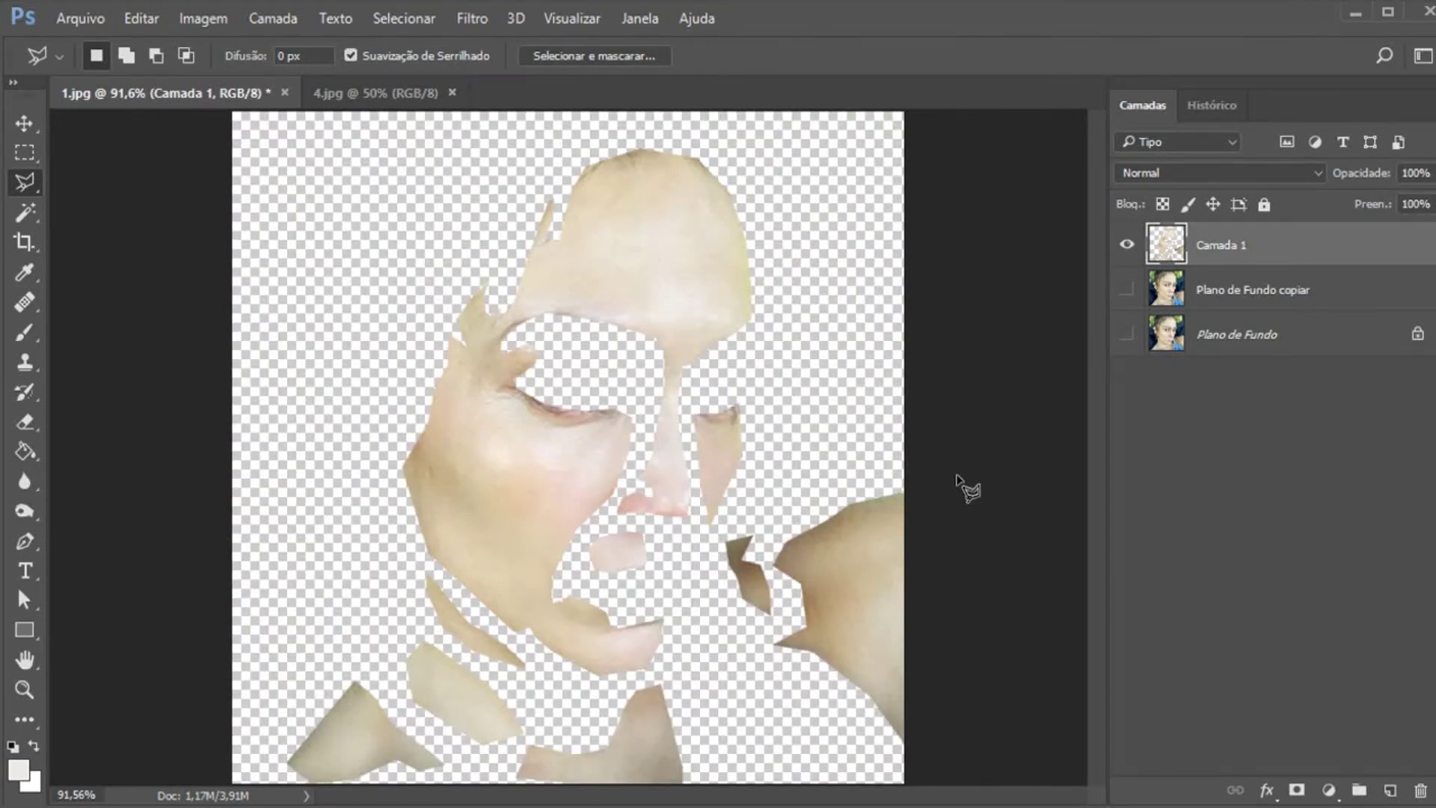
click(1127, 291)
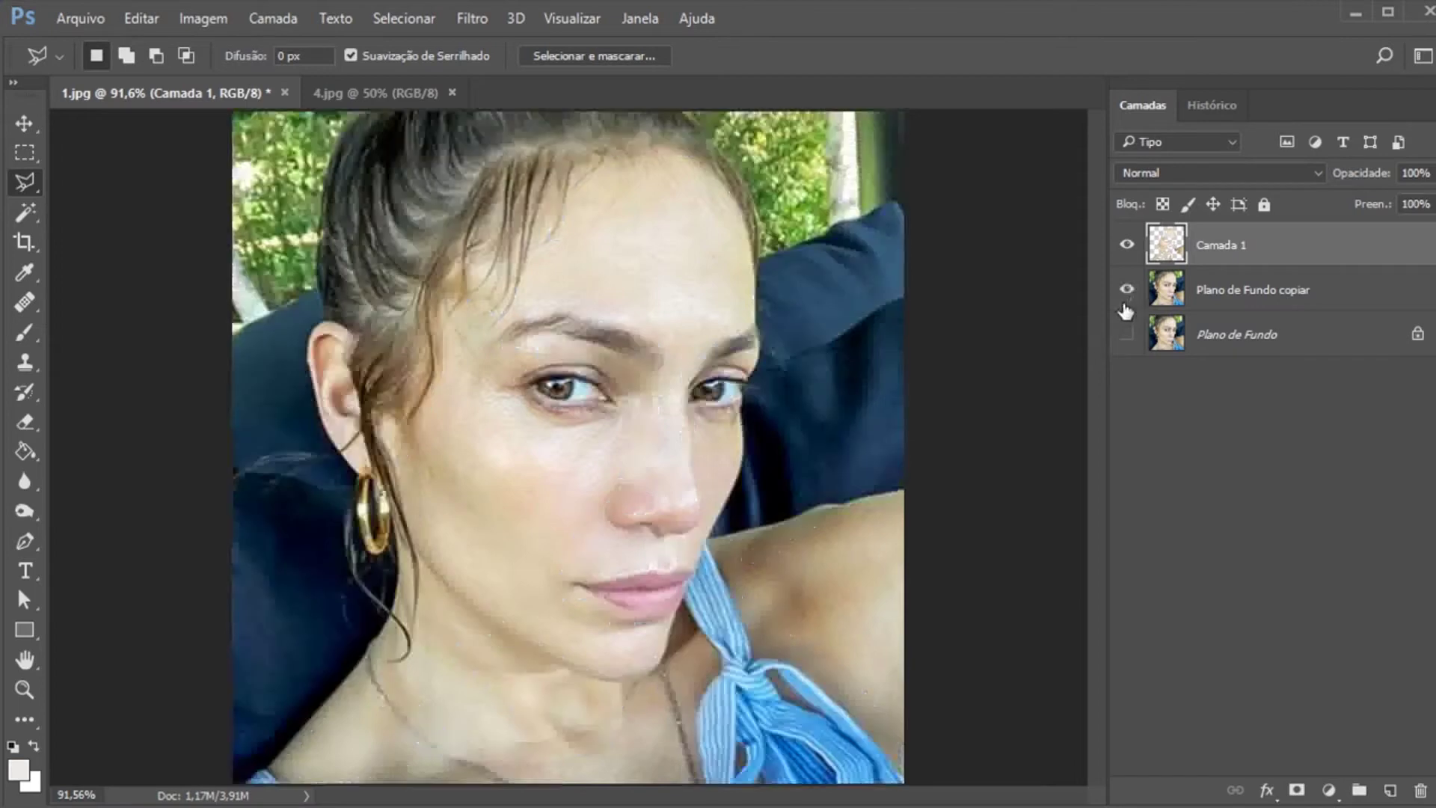
click(1127, 289)
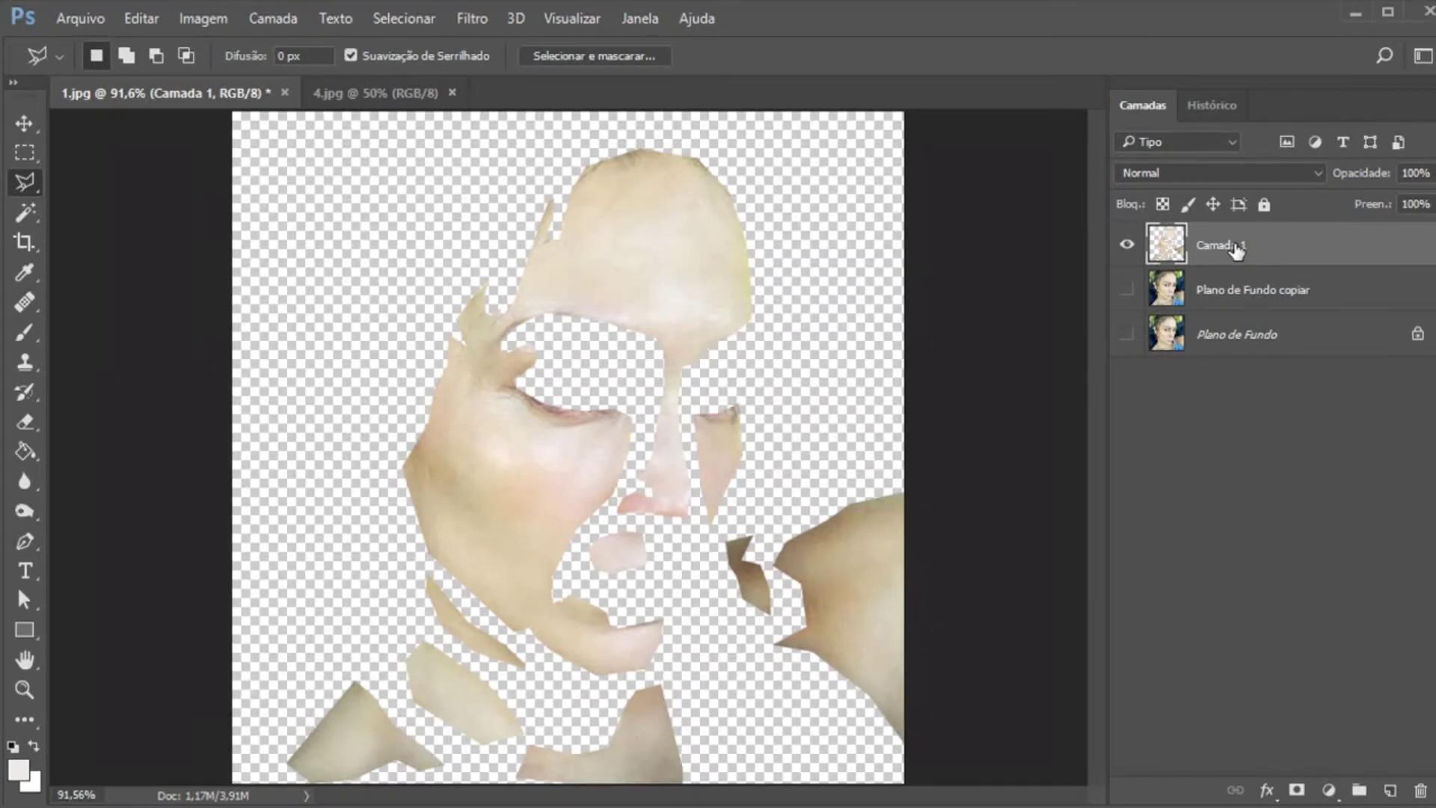
Duplicate the Camada 1 skin layer, hide the duplicate and make Camada 1 the active layer
key(ctrl+j)
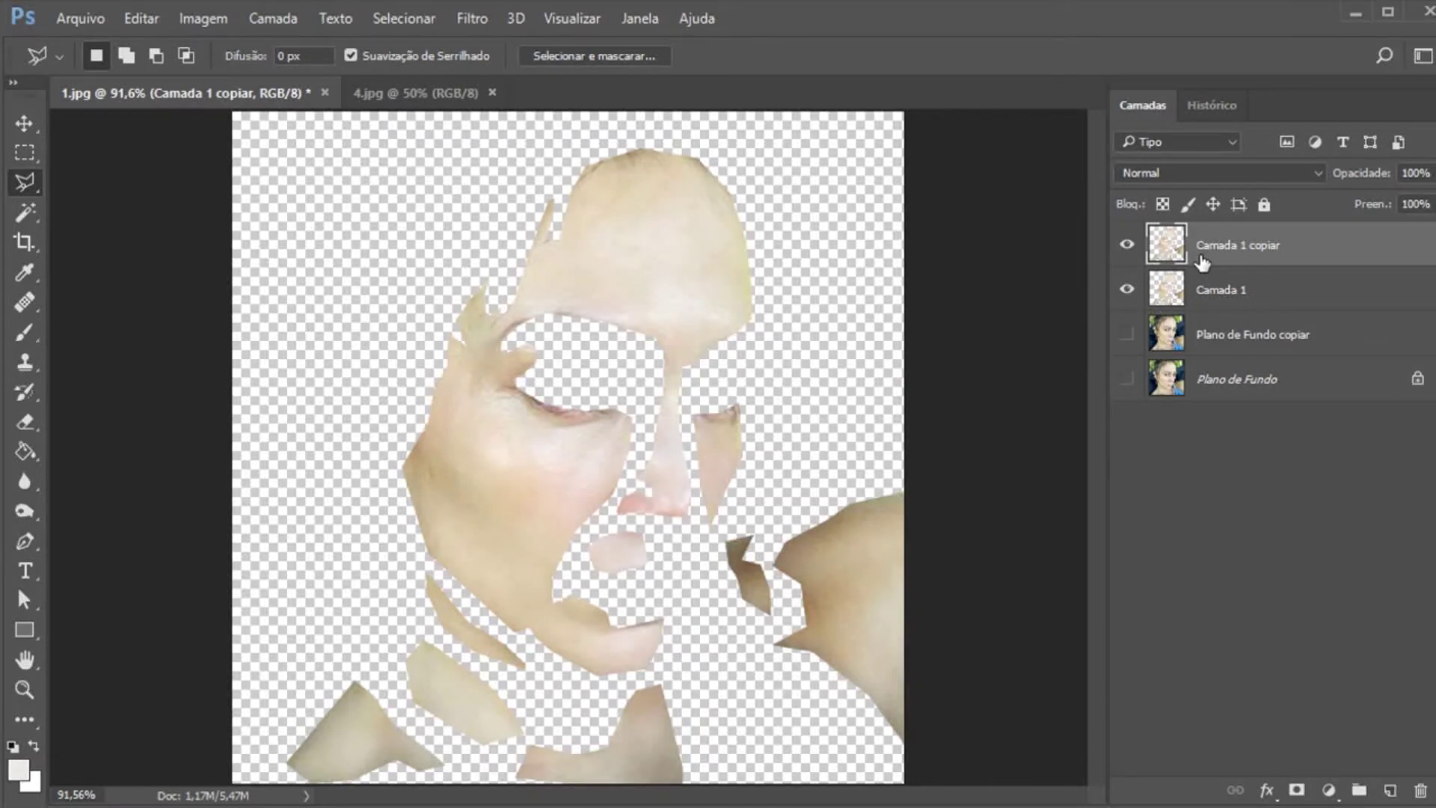
click(1128, 247)
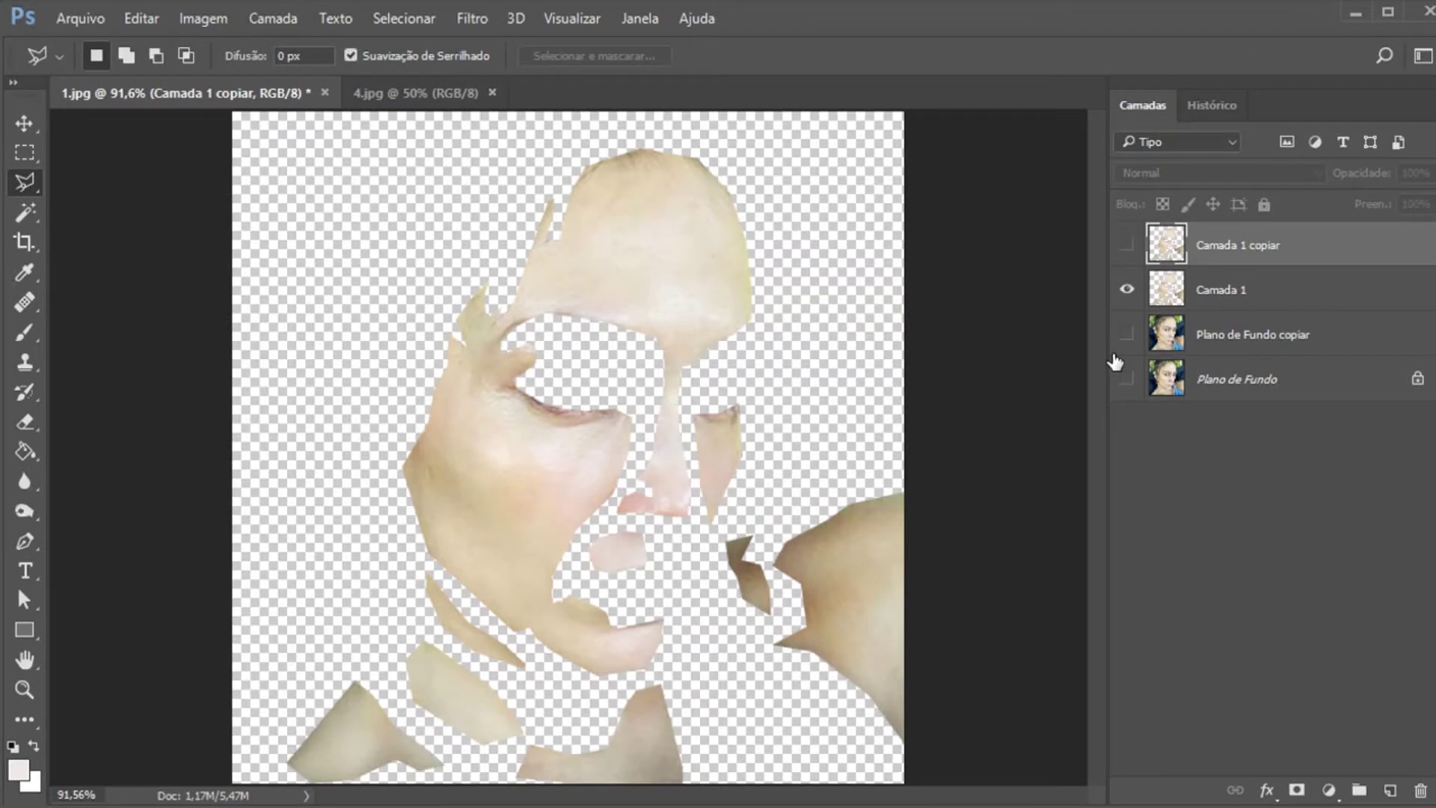
click(1216, 298)
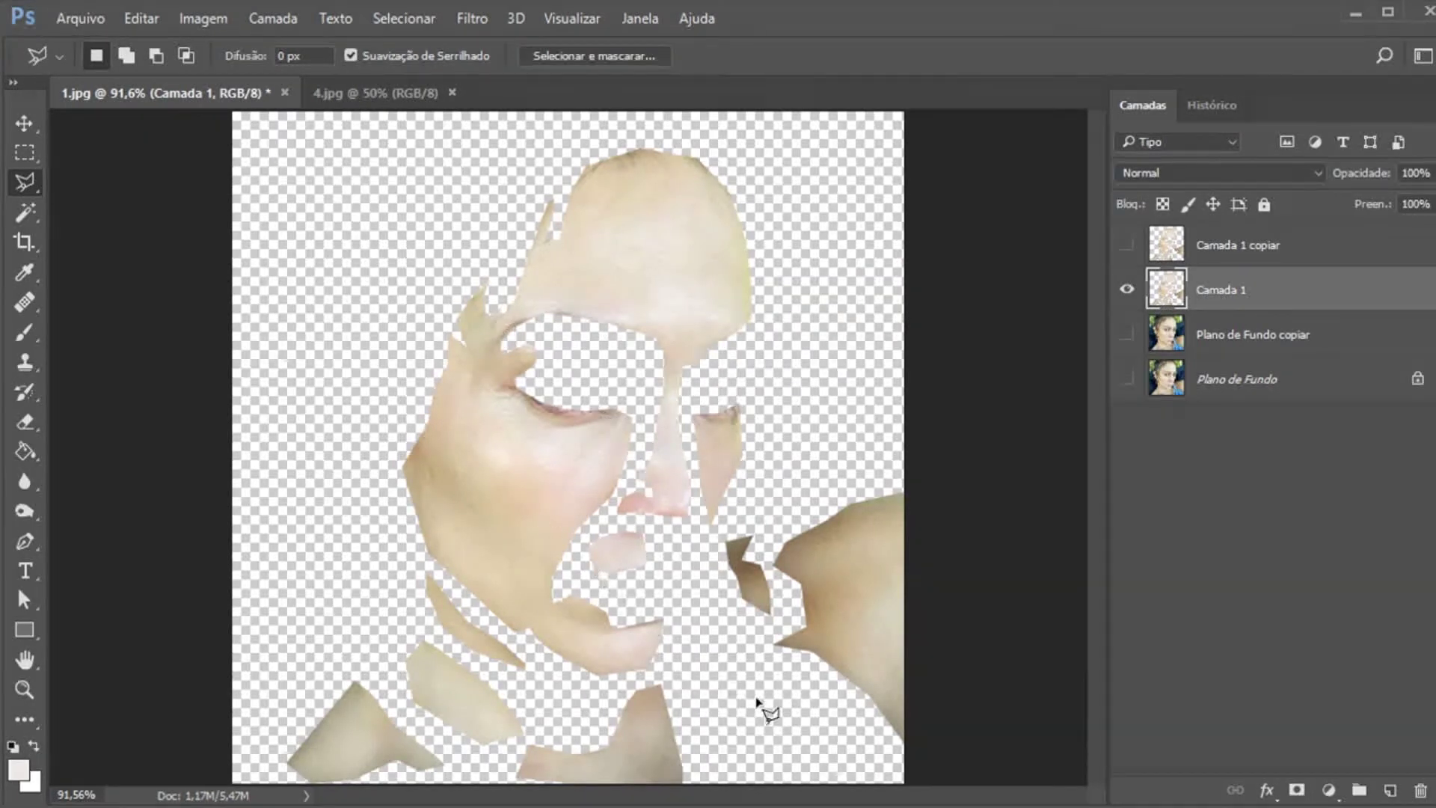
Try selecting forehead and cheek tones on Camada 1 with the Magic Wand at a tolerance of 10
click(29, 212)
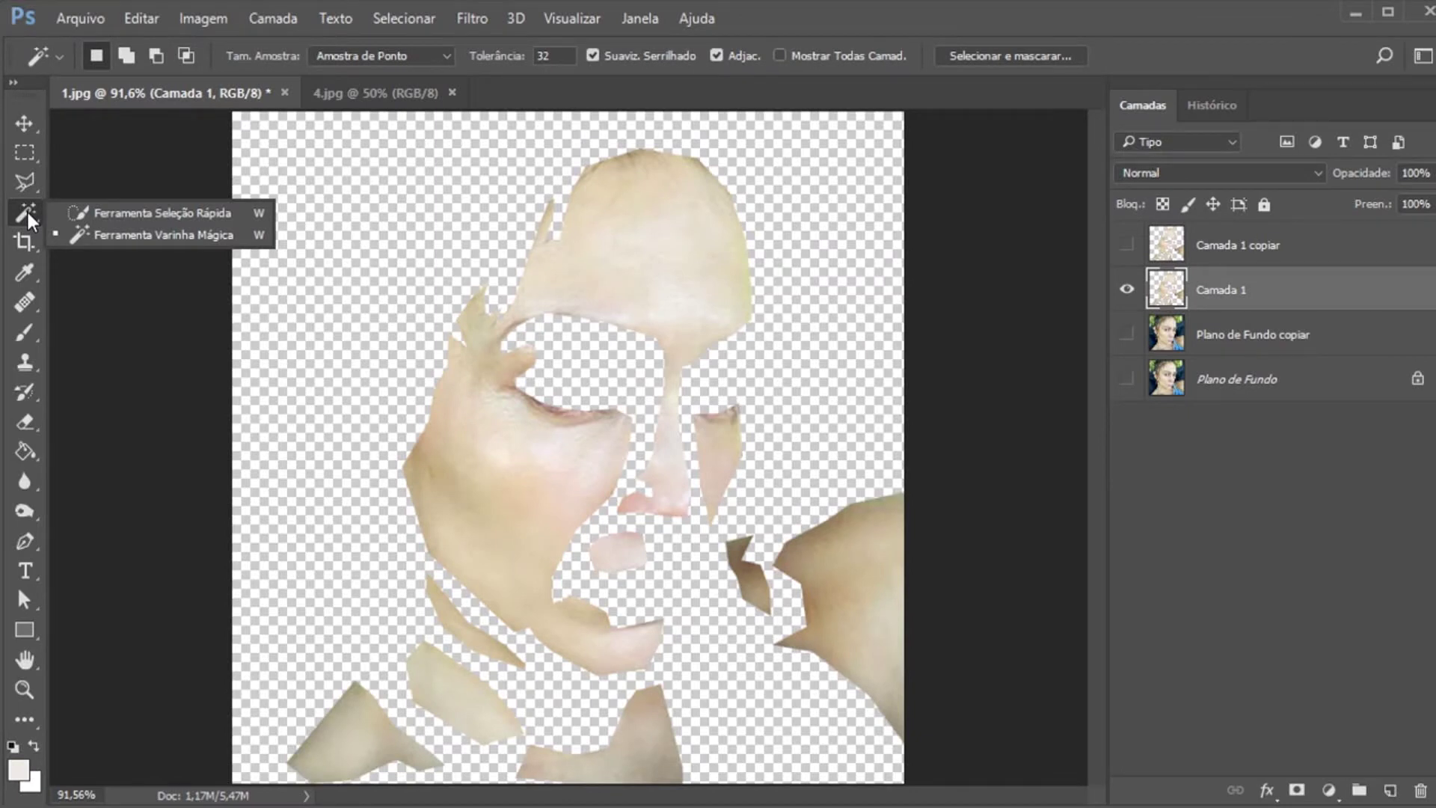
click(28, 209)
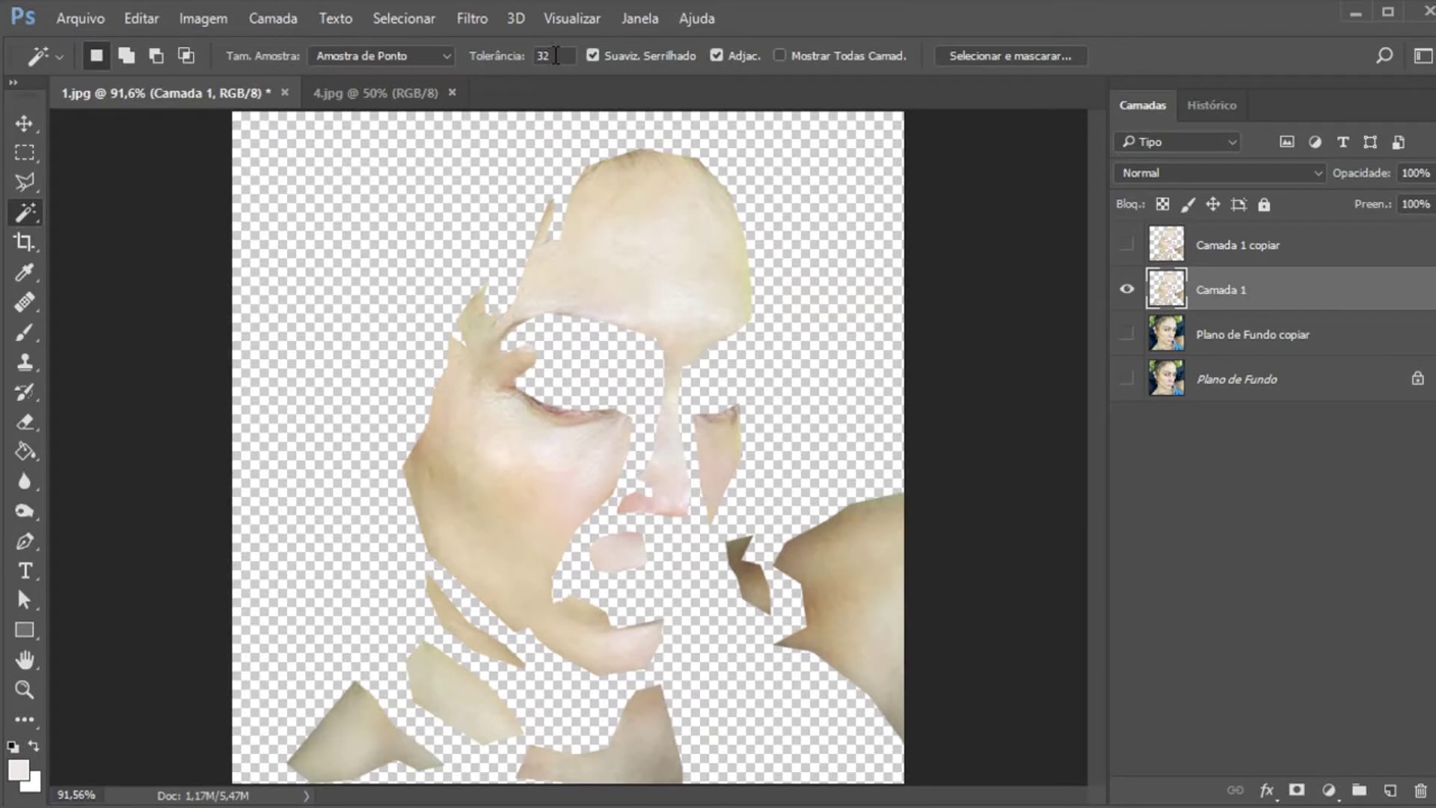
text(10)
click(603, 280)
click(632, 244)
click(624, 195)
click(626, 213)
click(676, 291)
click(616, 294)
click(521, 473)
click(459, 466)
click(436, 492)
Try the Magic Wand with a tolerance of 50, combining the face, shoulder and chest skin in one selection
click(560, 55)
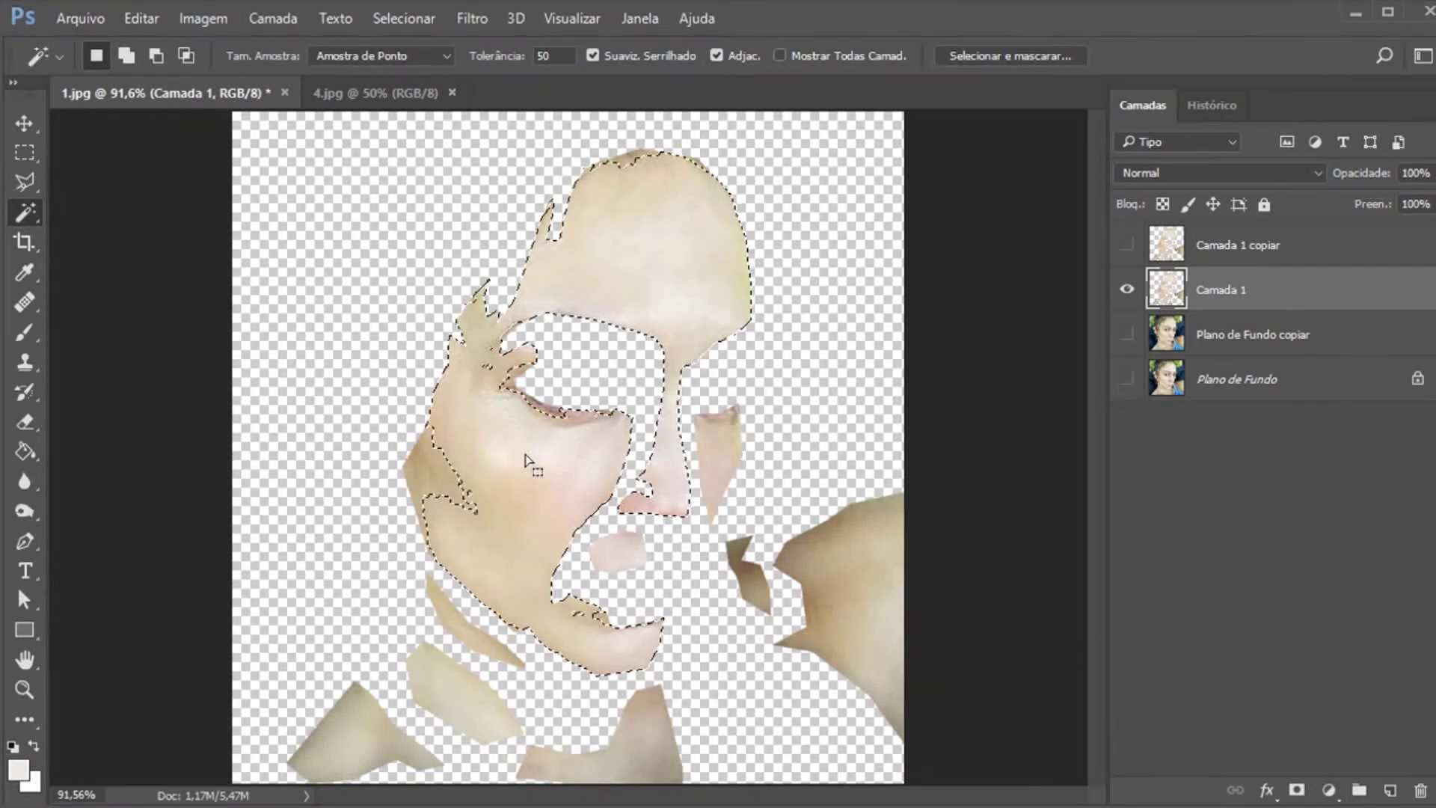
shift+click(430, 472)
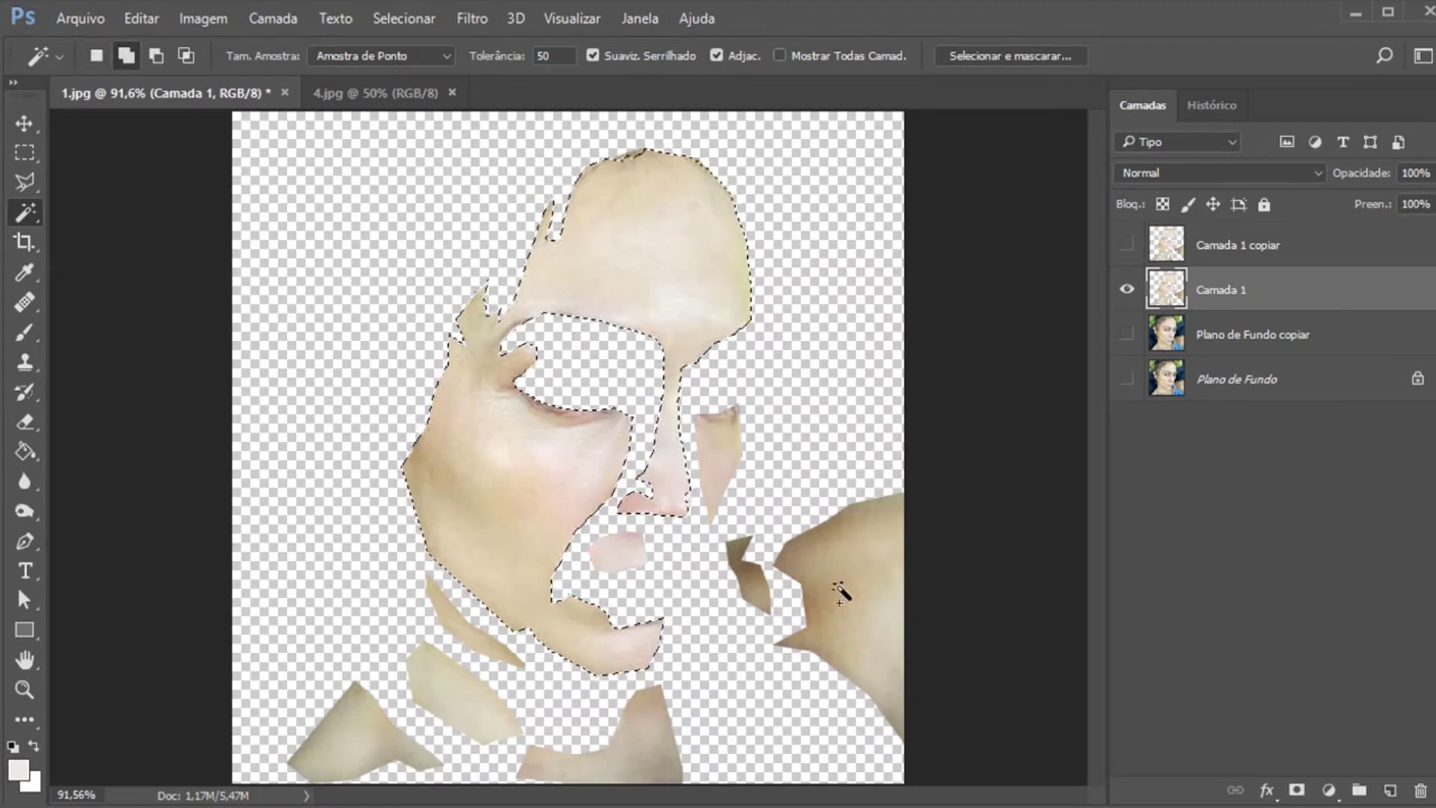
shift+click(895, 620)
shift+click(629, 757)
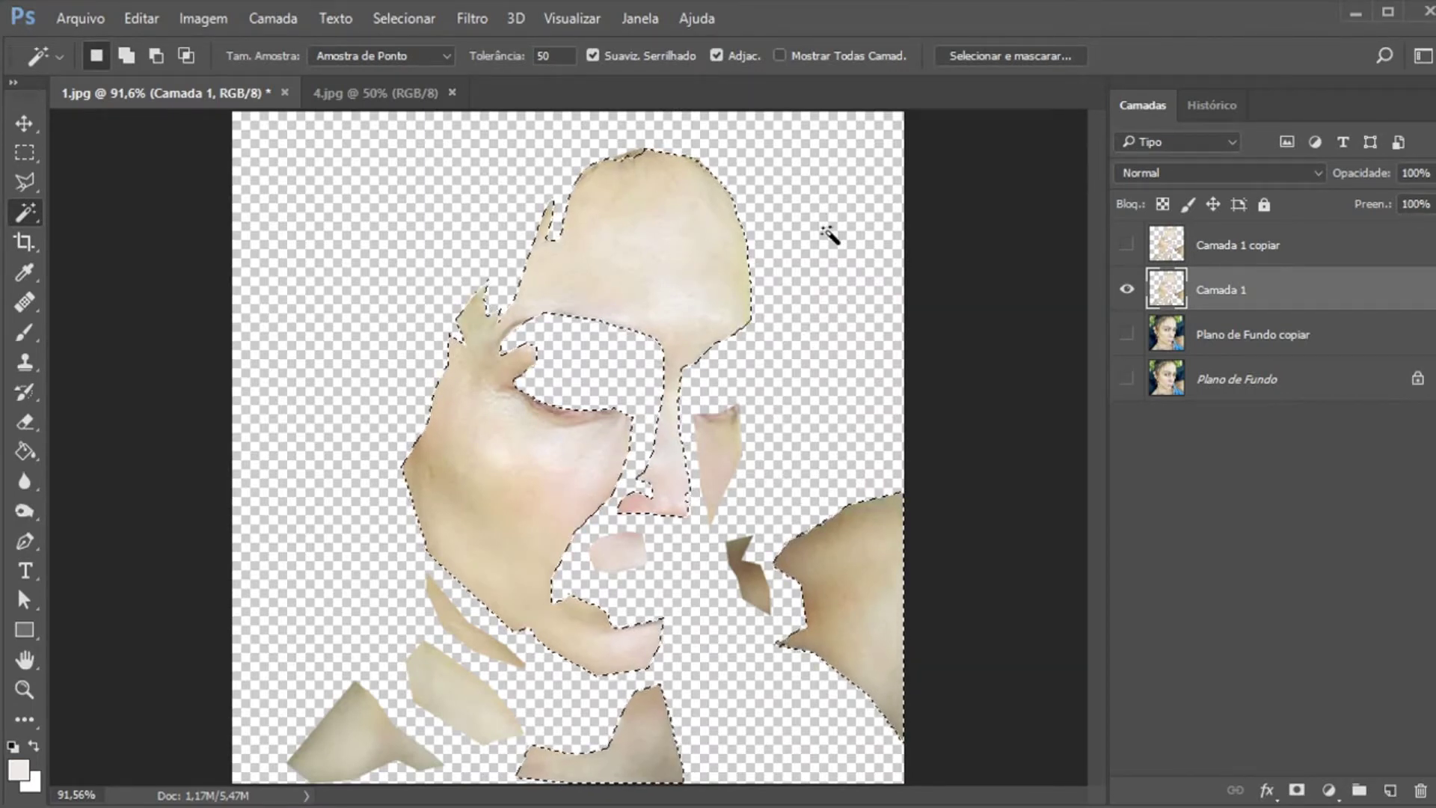
Try selecting the transparent area around the skin with the Magic Wand, and deselect it
click(830, 359)
key(ctrl+d)
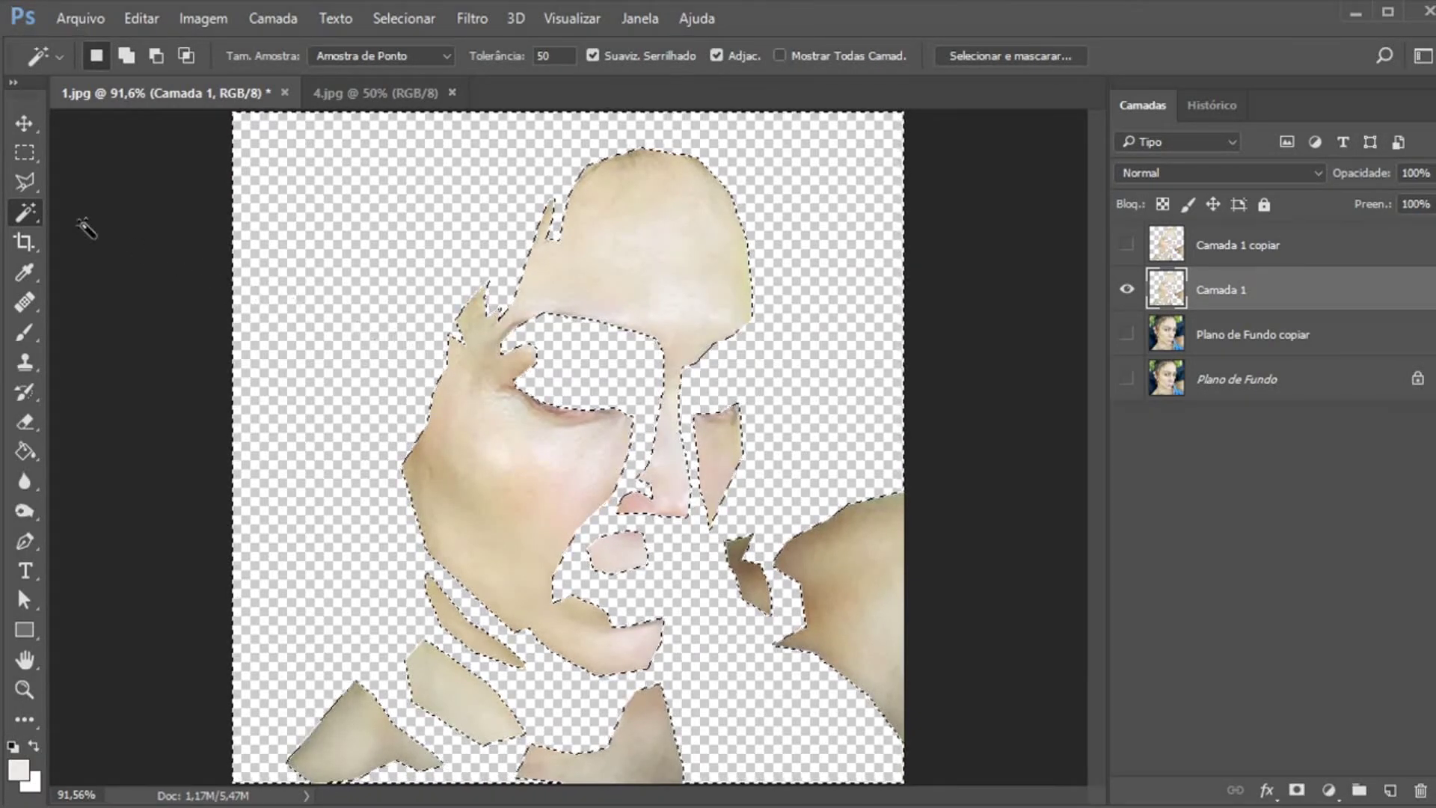
click(24, 149)
click(361, 202)
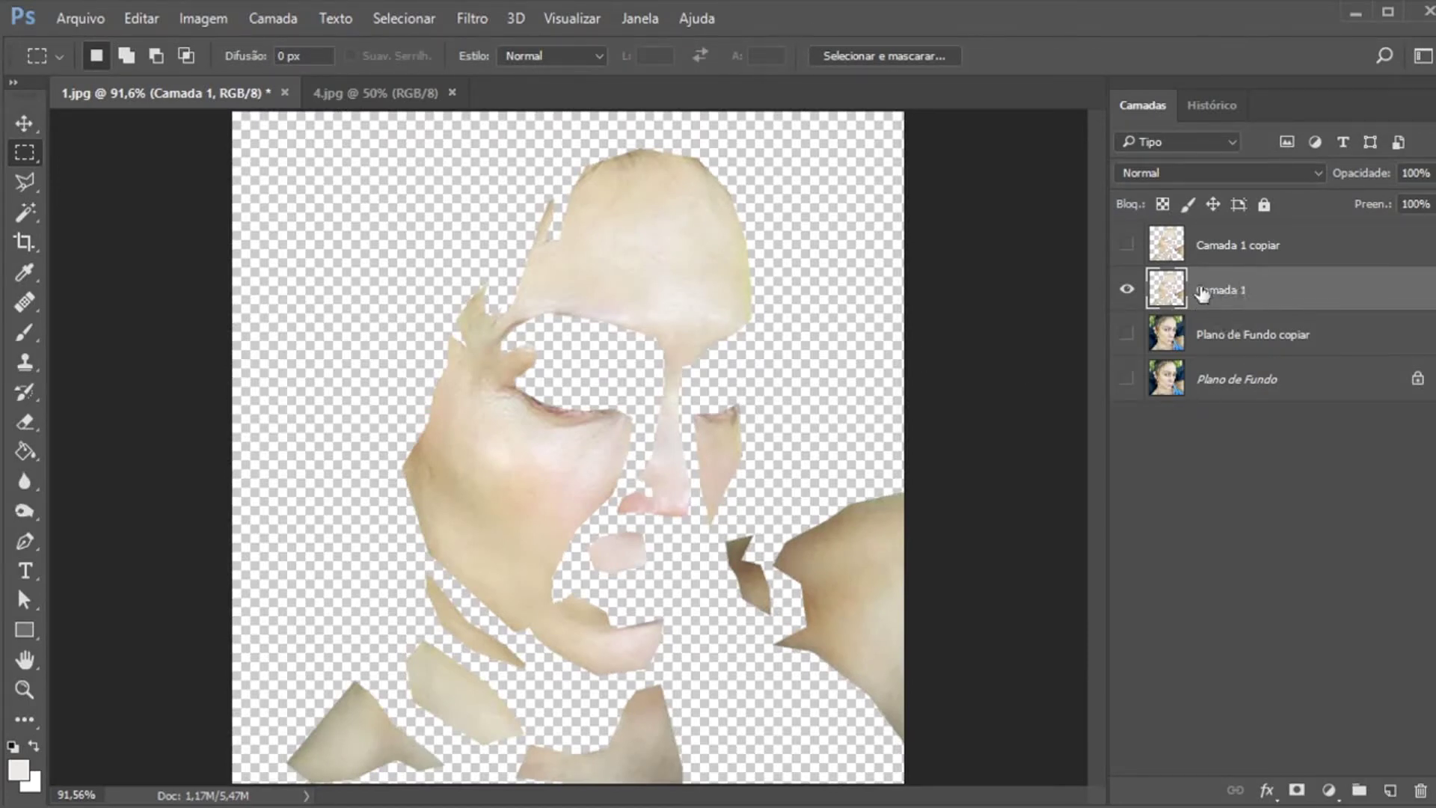
Blur the Camada 1 skin layer with a Gaussian Blur of 14 pixels radius
click(471, 18)
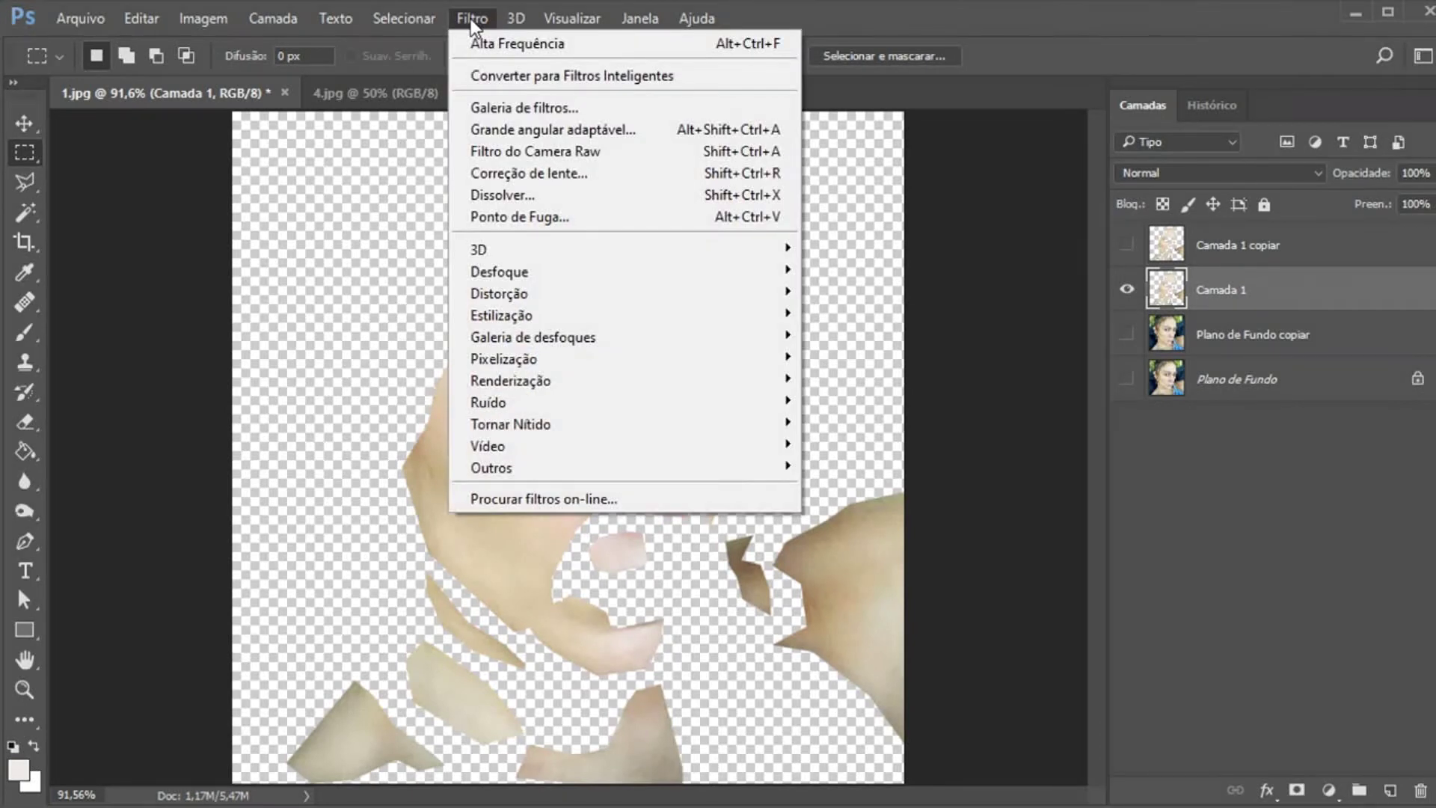
mouse_move(545, 271)
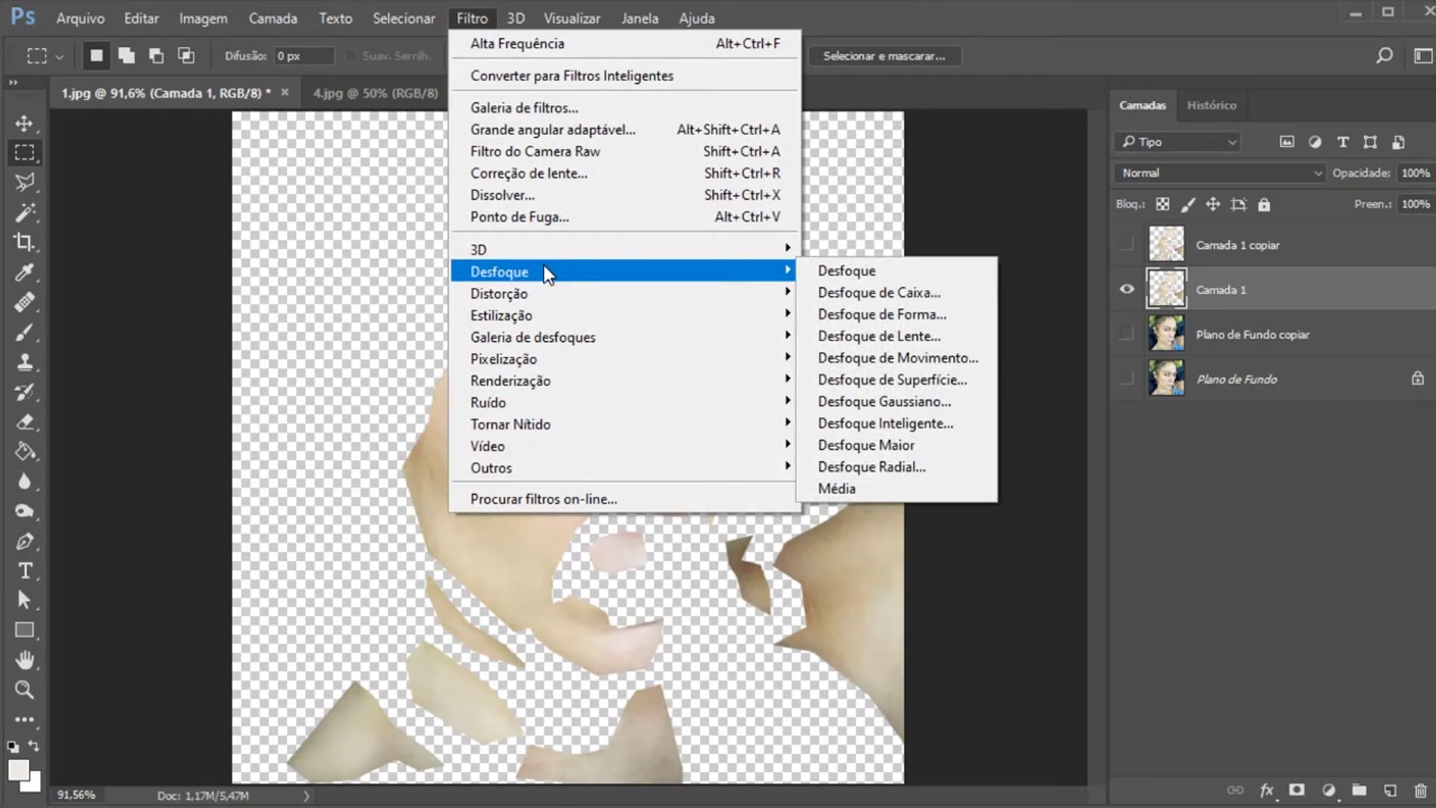
click(899, 403)
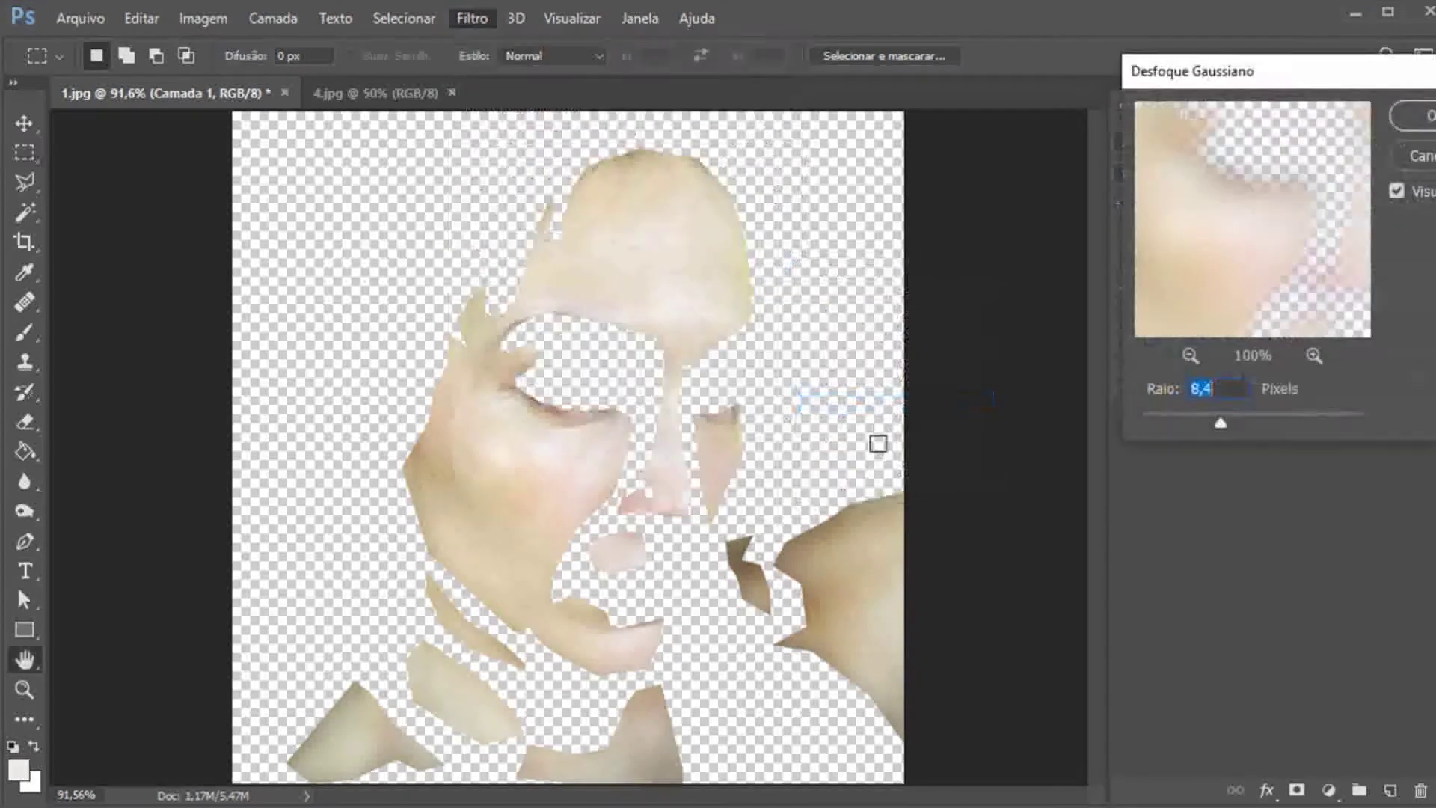
drag(1217, 422, 1081, 413)
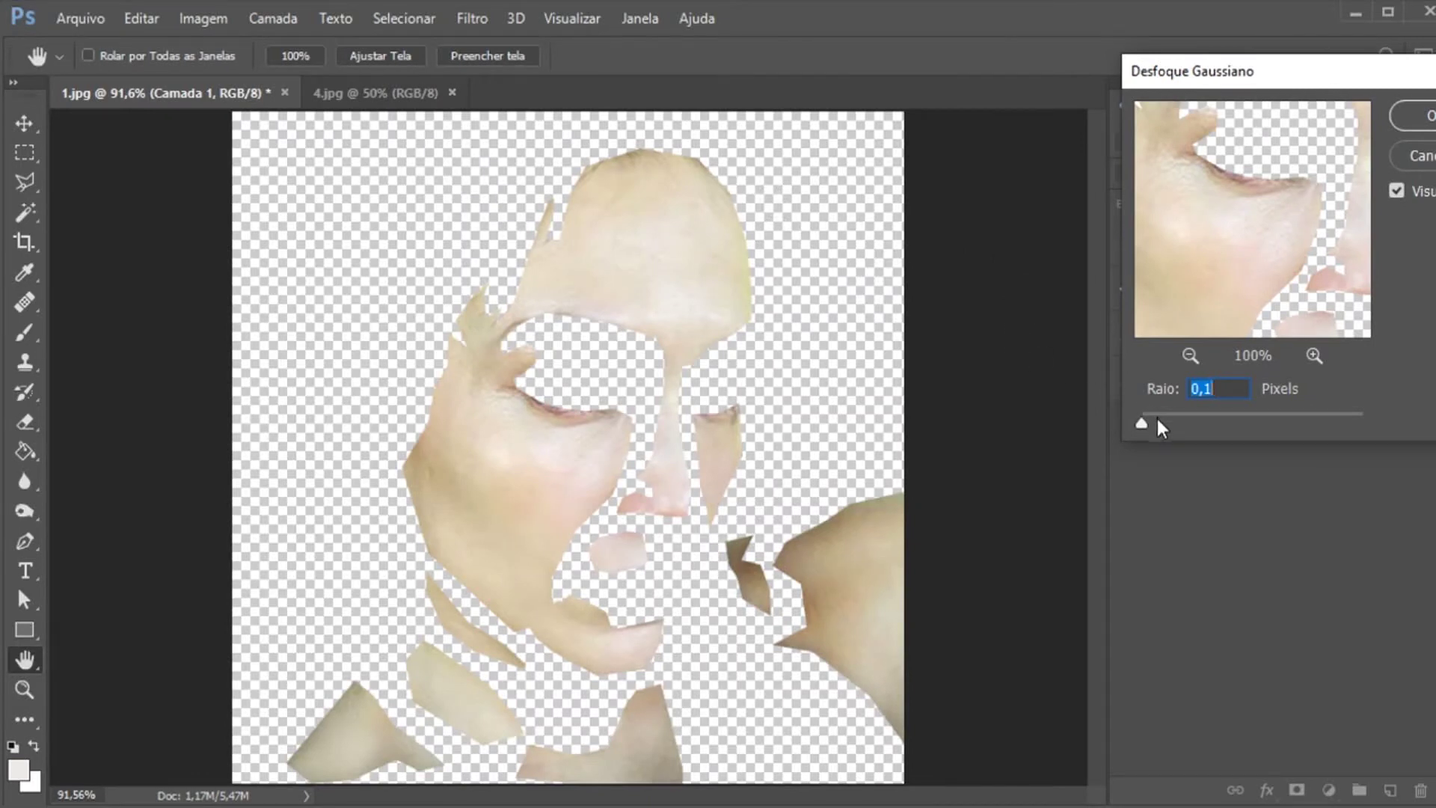
drag(1159, 418, 1196, 426)
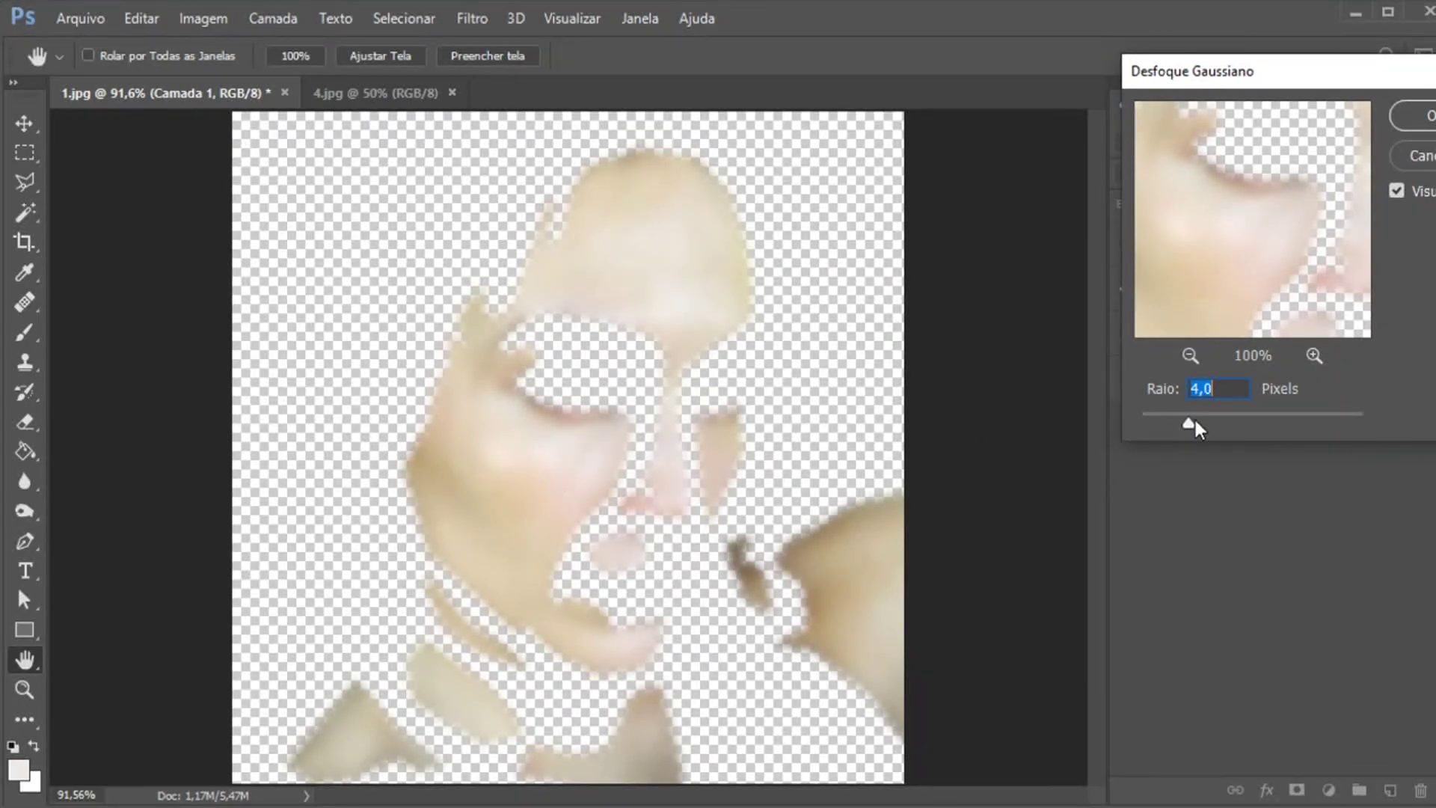
drag(1205, 420, 1215, 421)
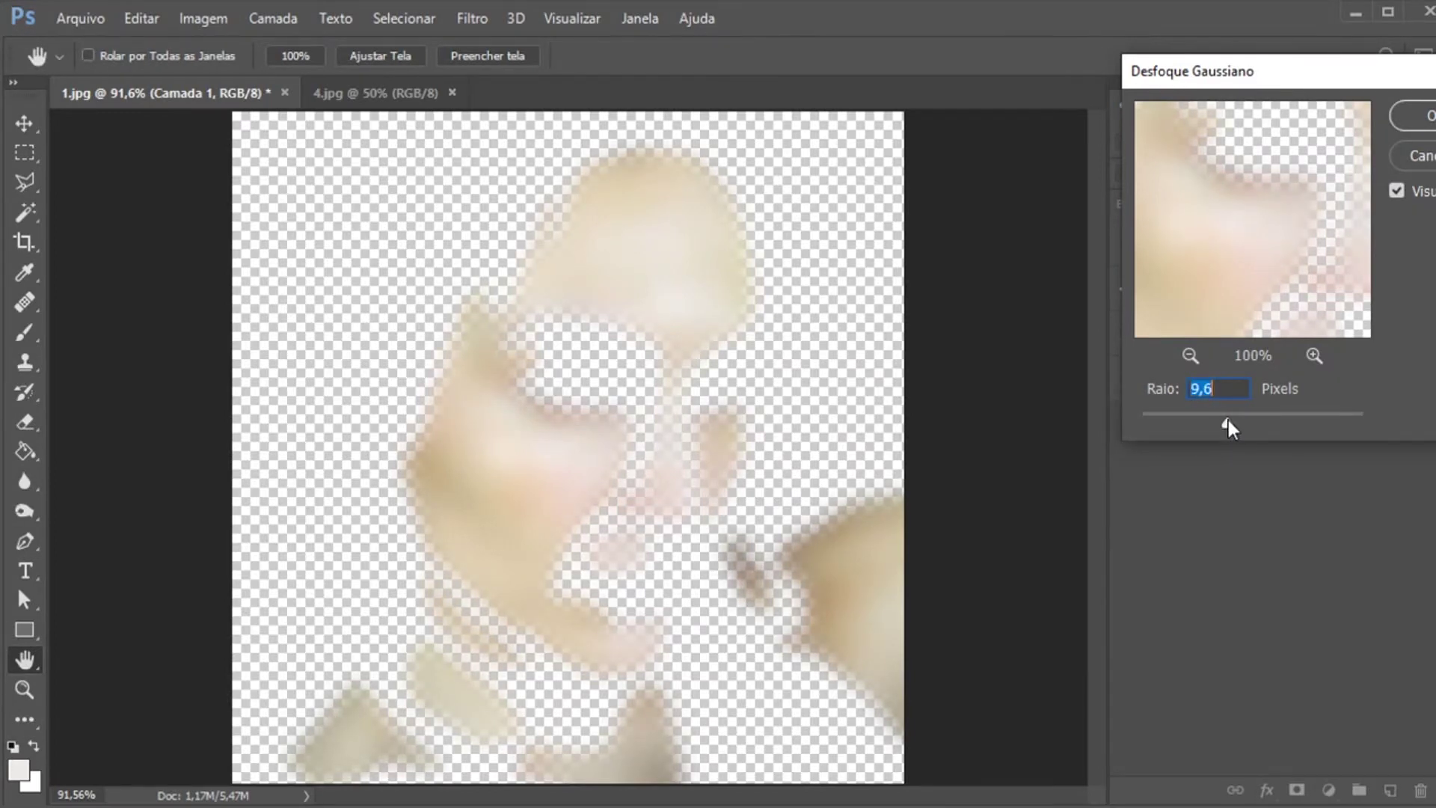
drag(1222, 423, 1232, 412)
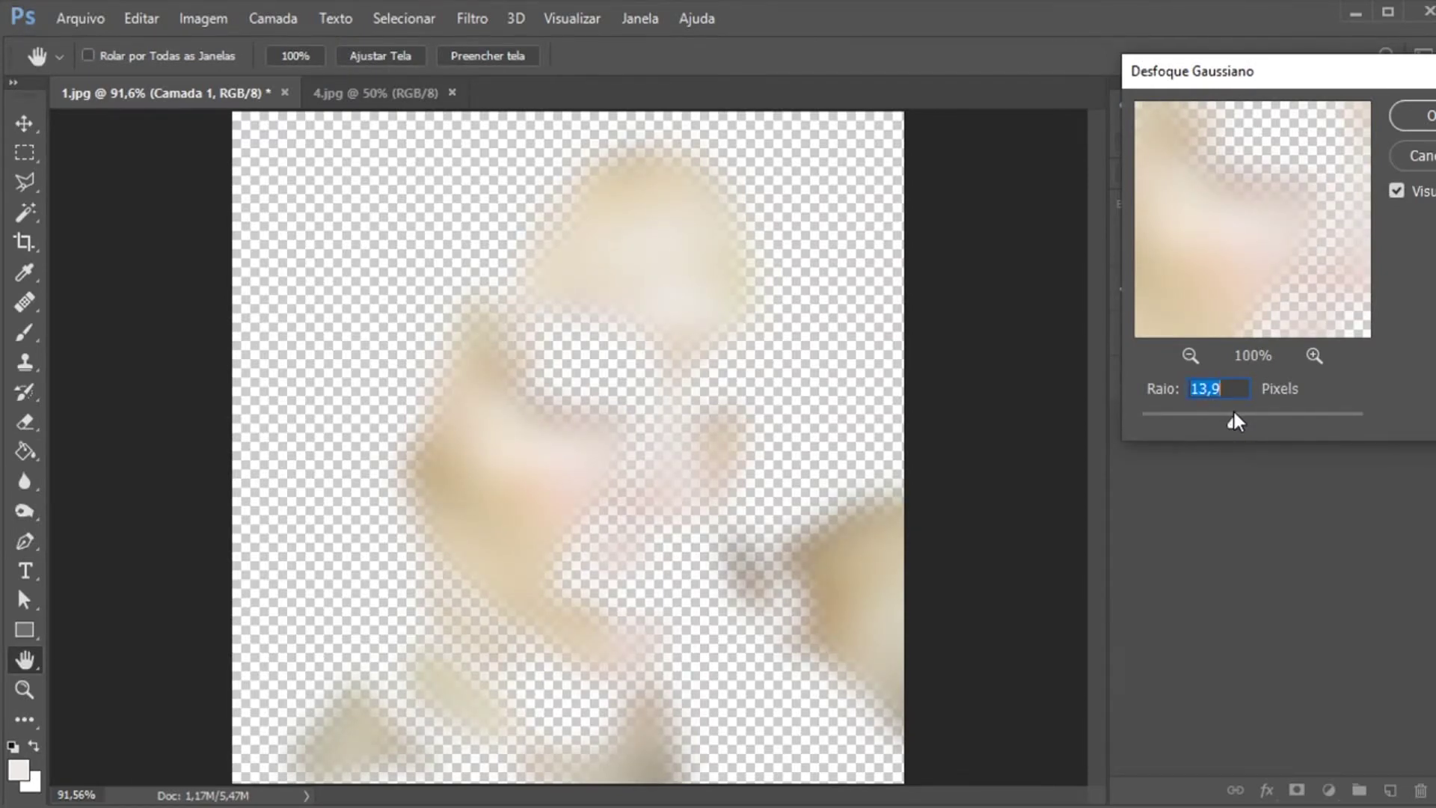
text(14)
key(Return)
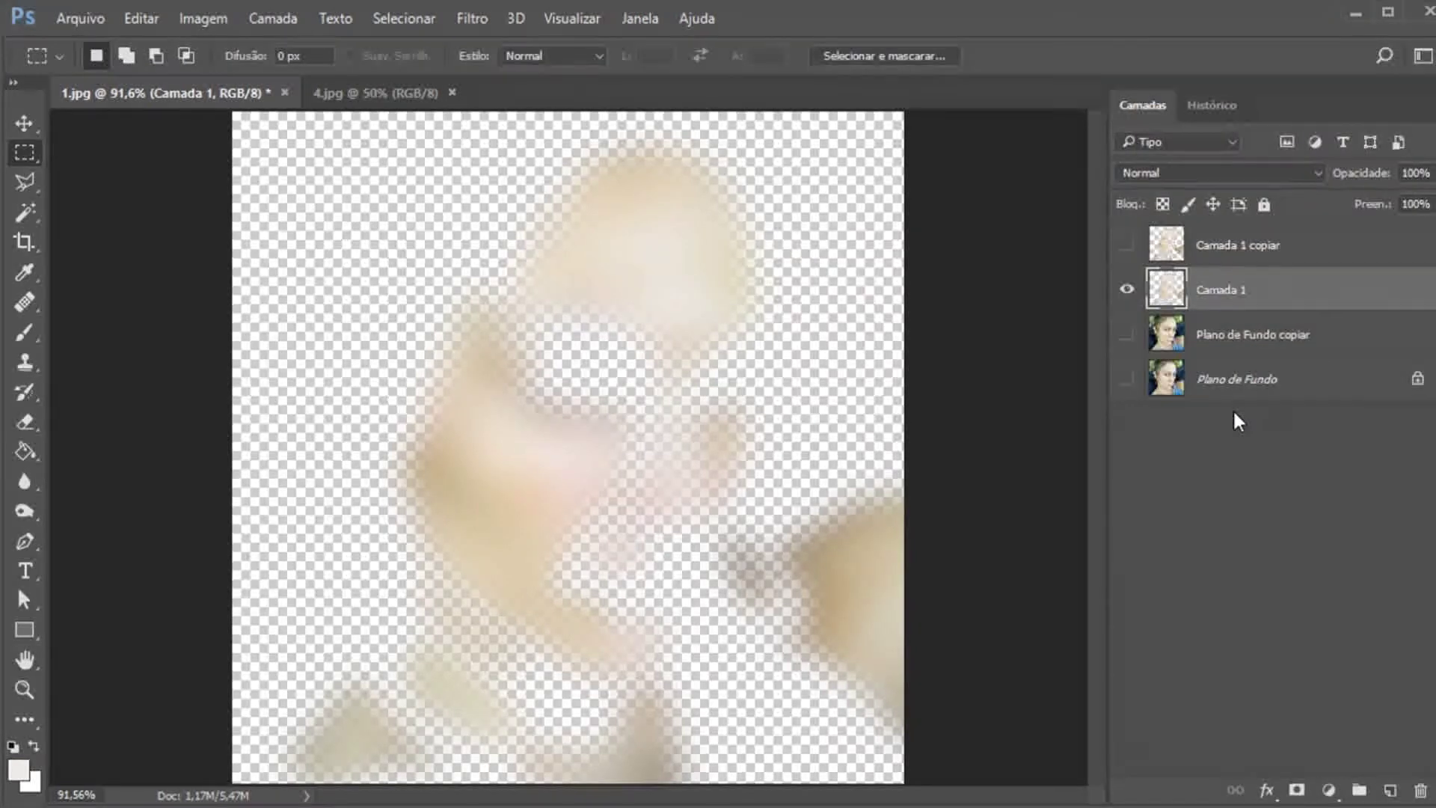
Show the Plano de Fundo copiar layer and toggle Camada 1's visibility to compare the portrait with and without the blurred skin
click(1127, 337)
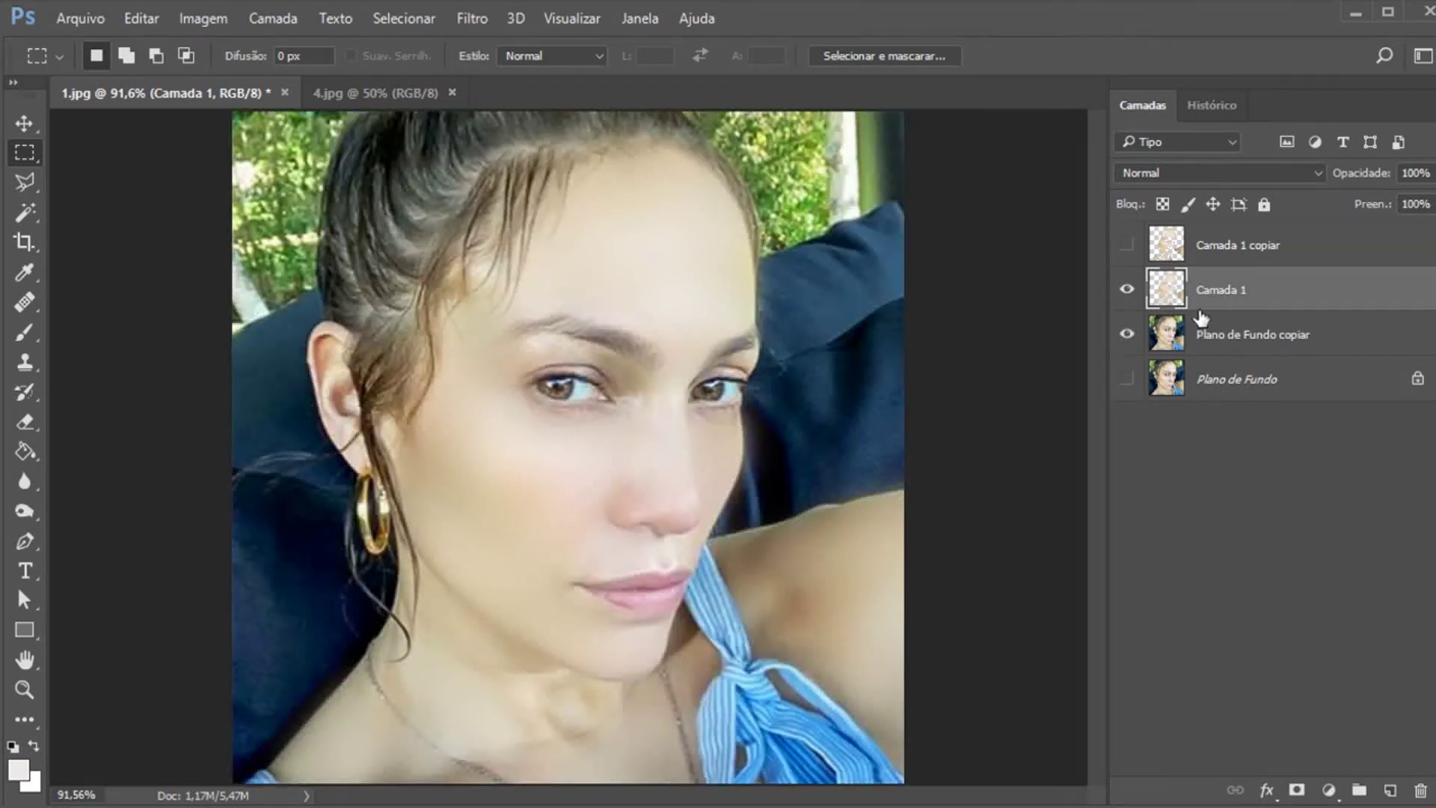
click(1127, 291)
click(1128, 290)
click(1127, 291)
click(1128, 290)
click(1127, 291)
click(1127, 290)
Examine the shoulder and cheek edges up close for blurred skin spilling over, and return to the full portrait
click(27, 688)
click(827, 535)
click(861, 501)
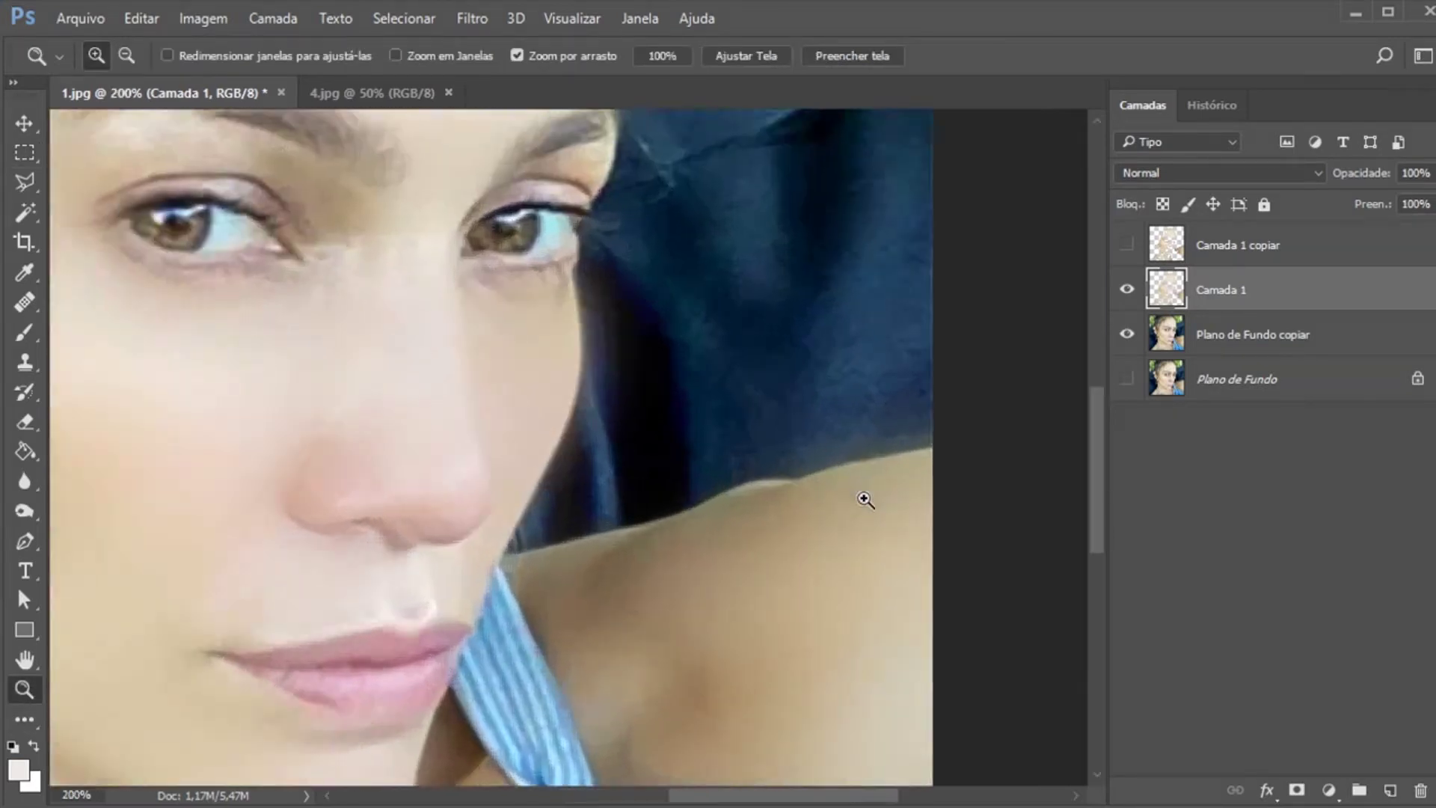
click(834, 442)
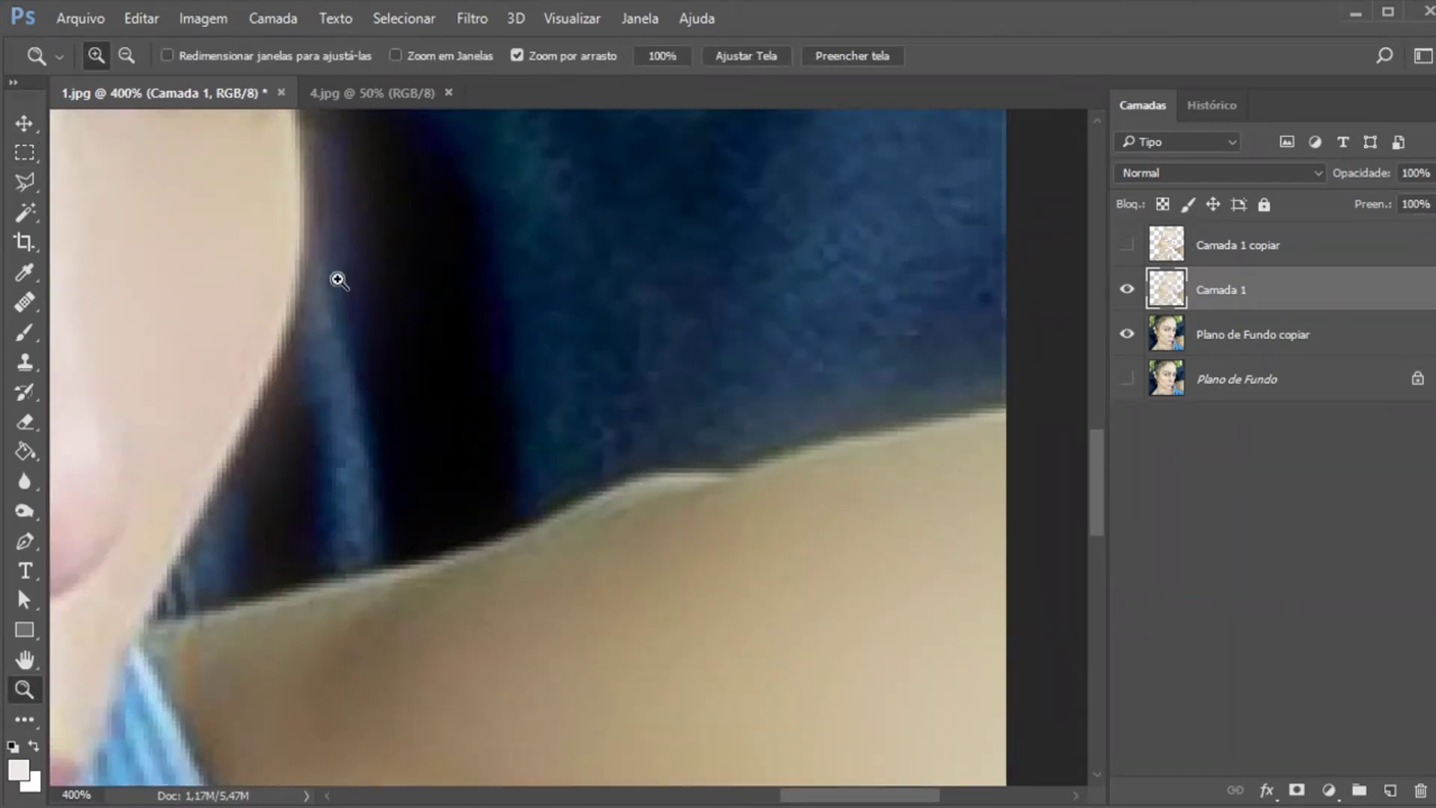
right_click(403, 247)
click(442, 264)
click(699, 408)
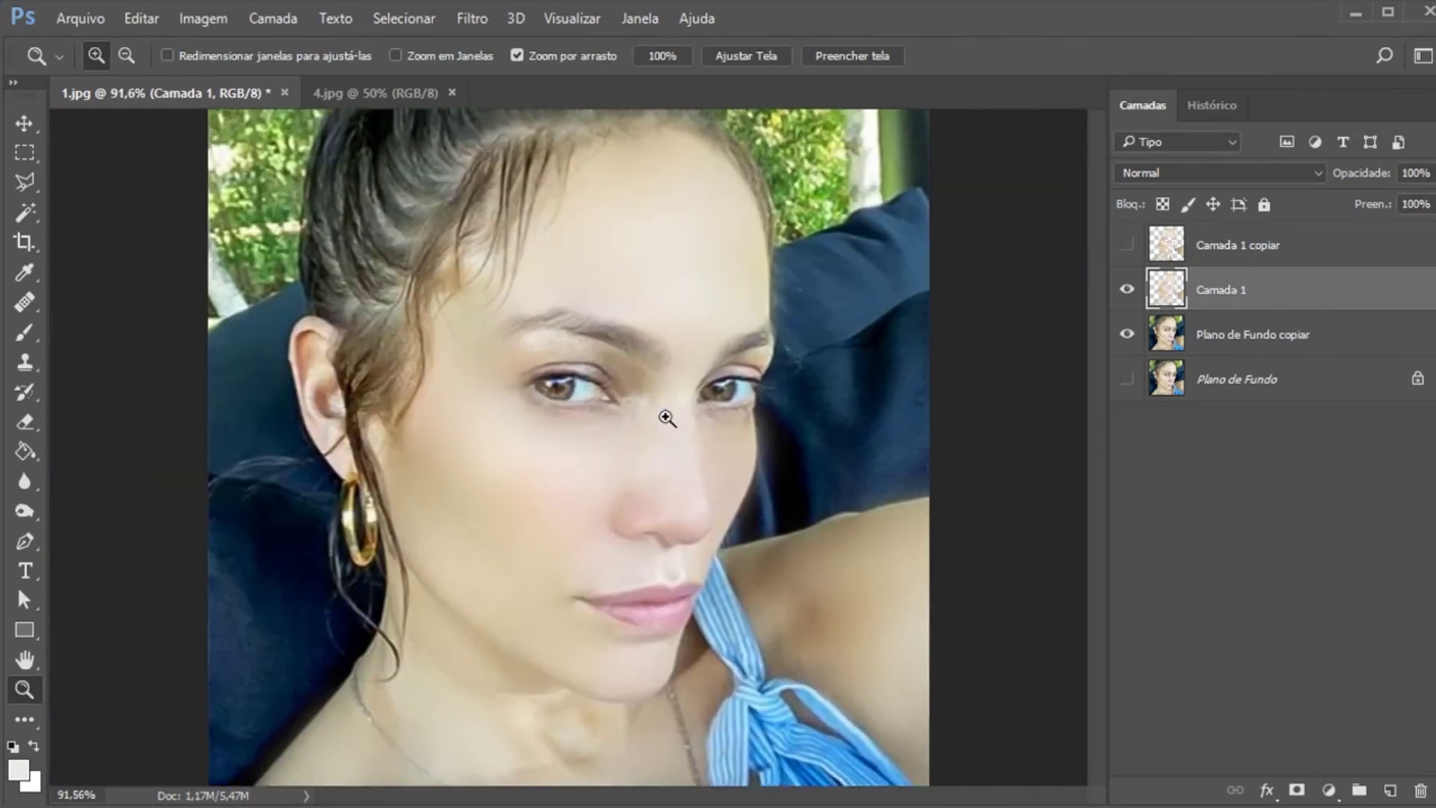
Isolate the Camada 1 copiar layer and select the transparent area around its skin with the Magic Wand at tolerance 50
click(1127, 244)
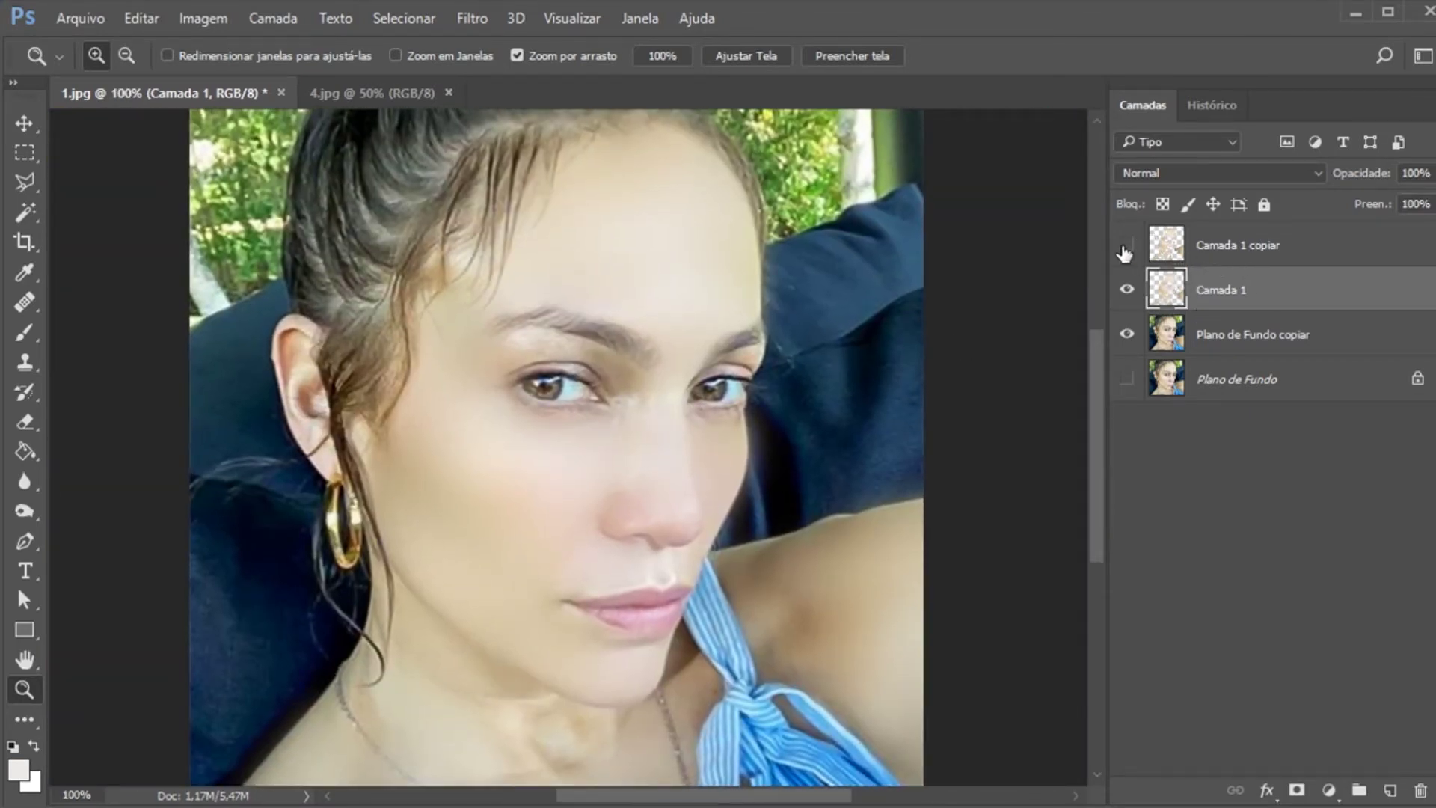
click(1222, 256)
click(1126, 290)
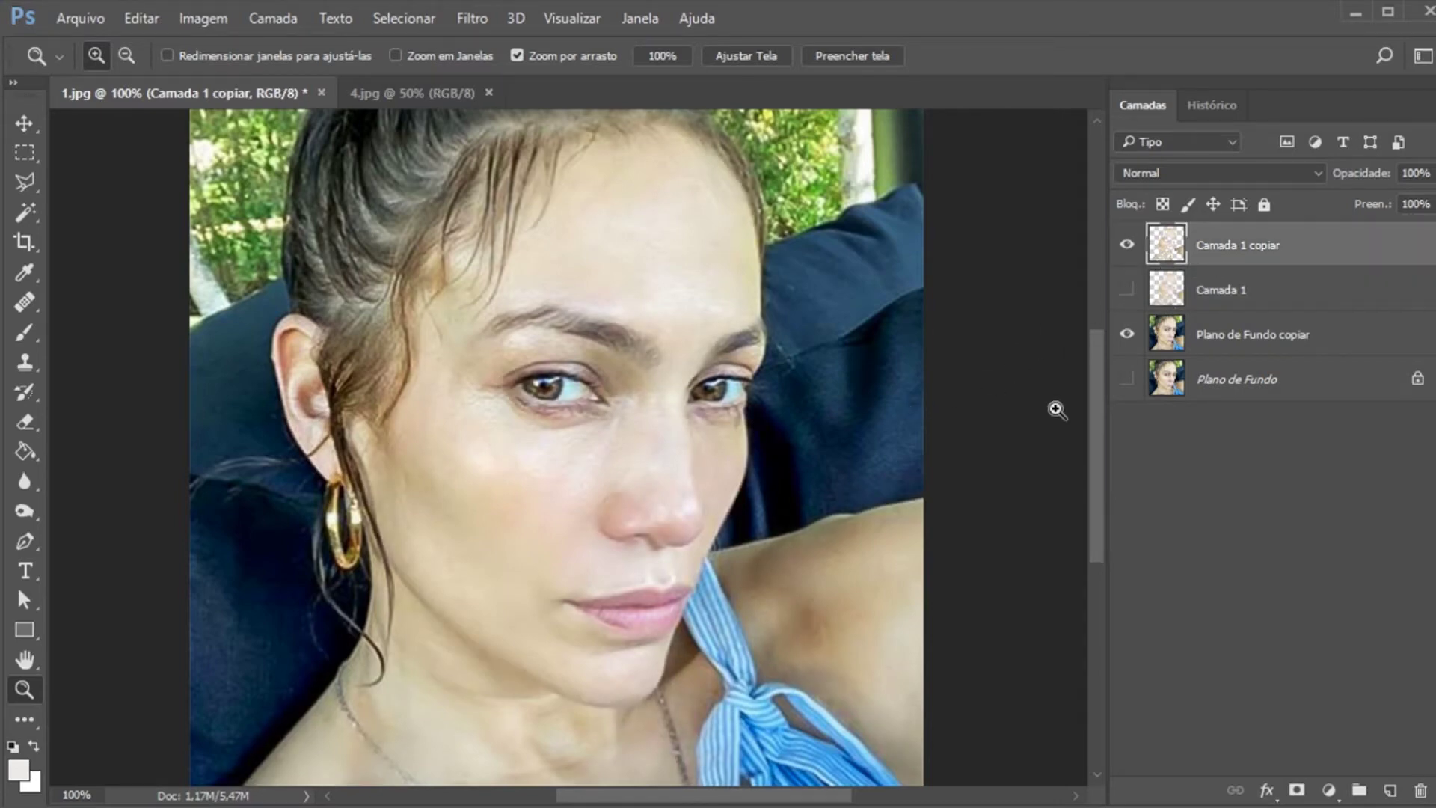
click(1127, 335)
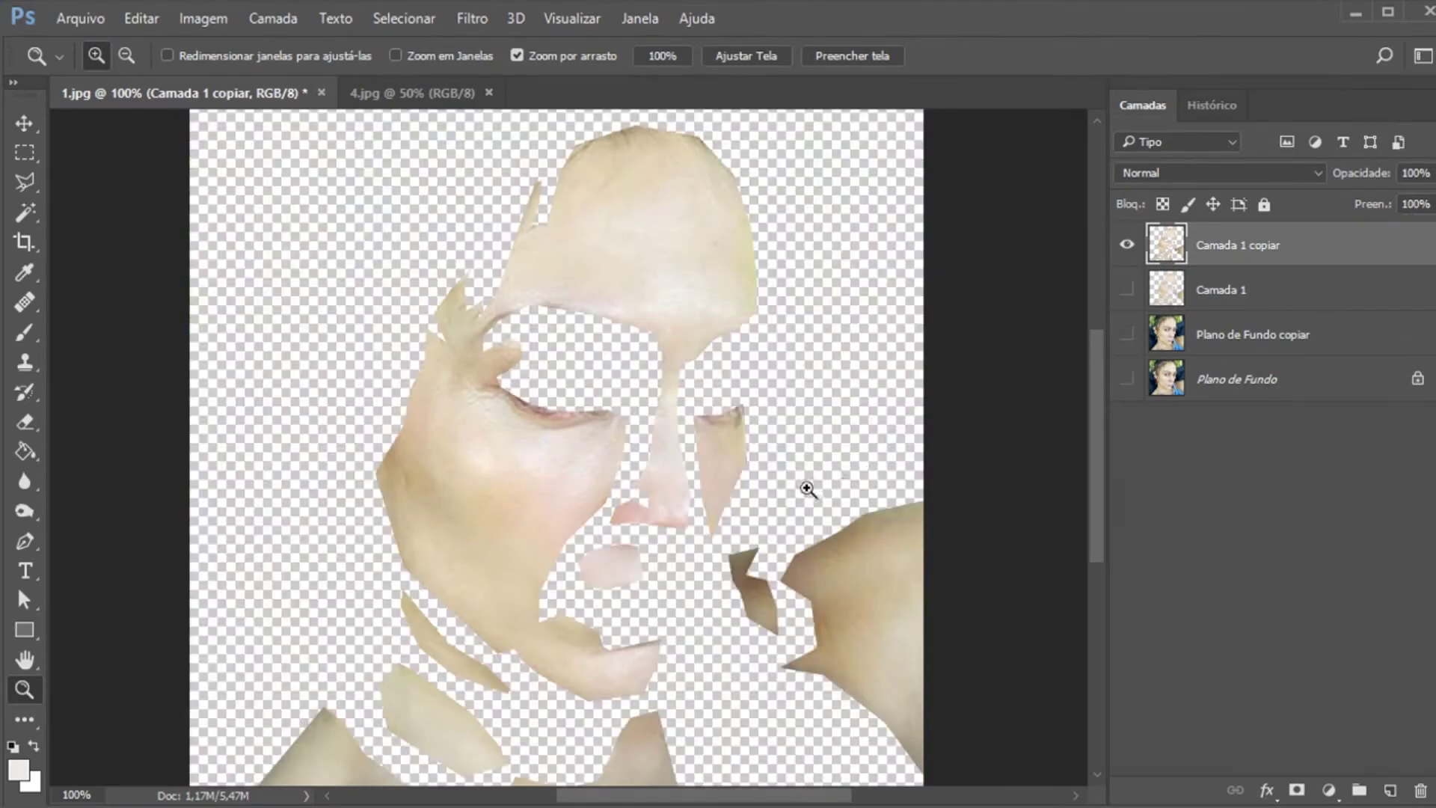
click(30, 209)
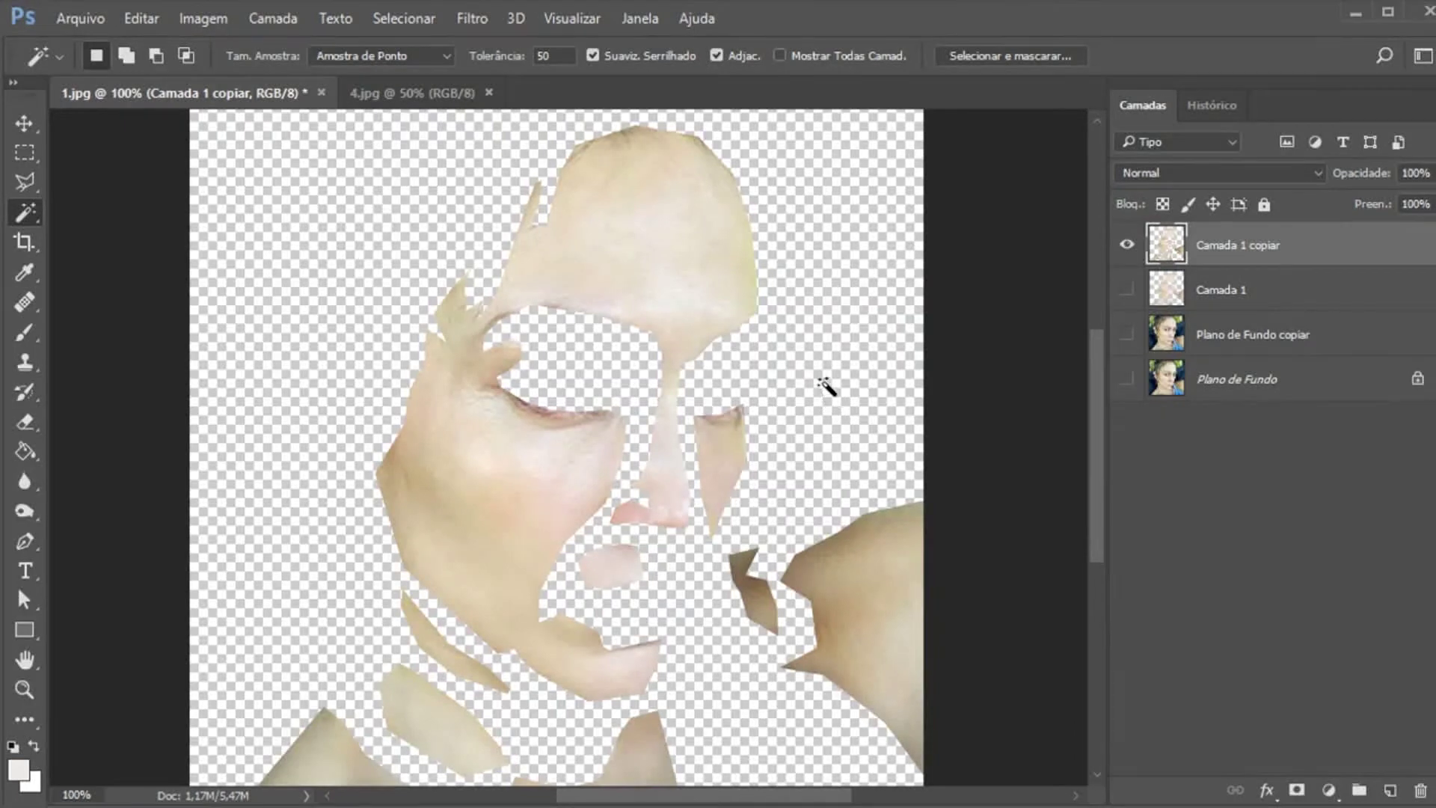
click(818, 344)
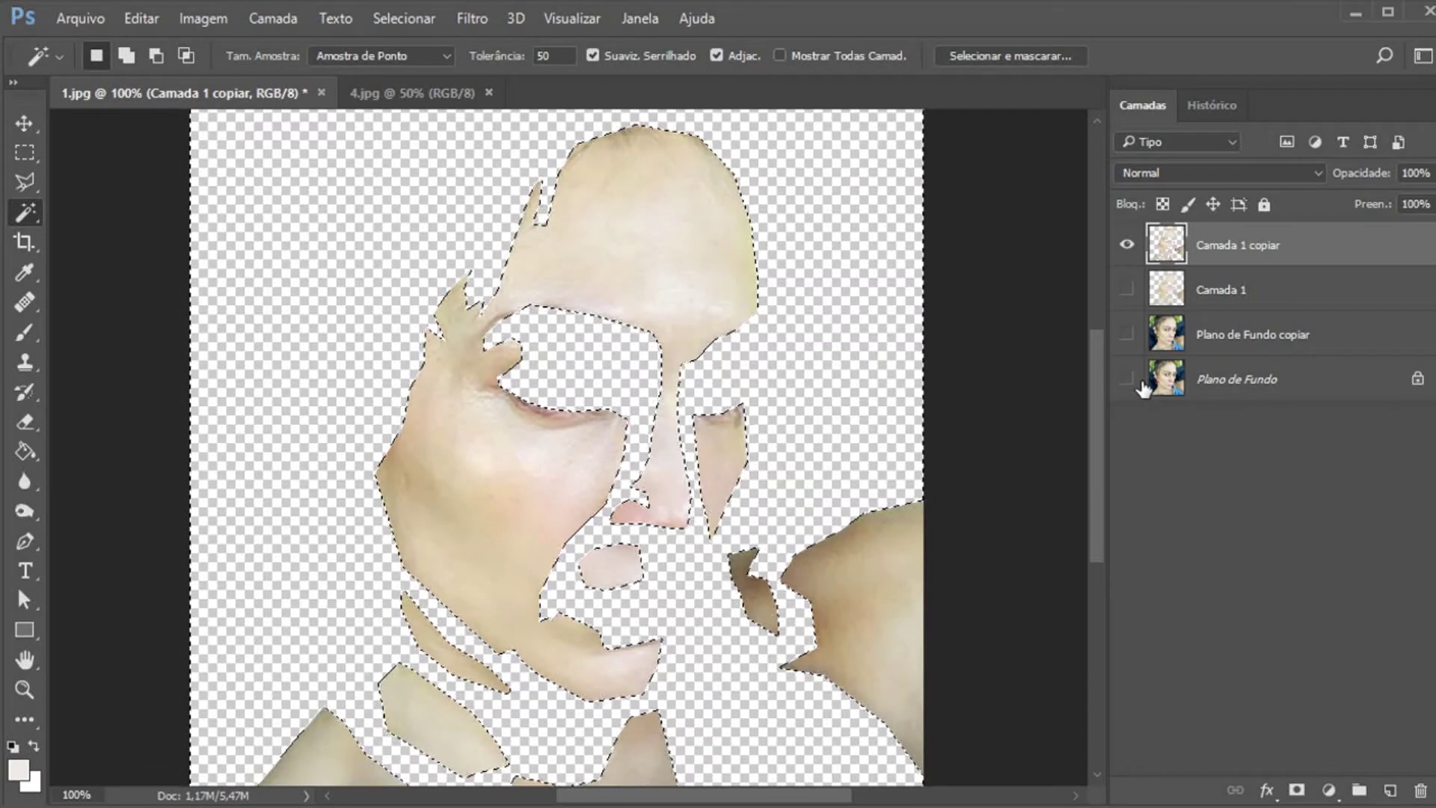
Show only Camada 1, make it active, and delete the blurred spill inside the selected area around the skin
click(1127, 290)
click(1127, 245)
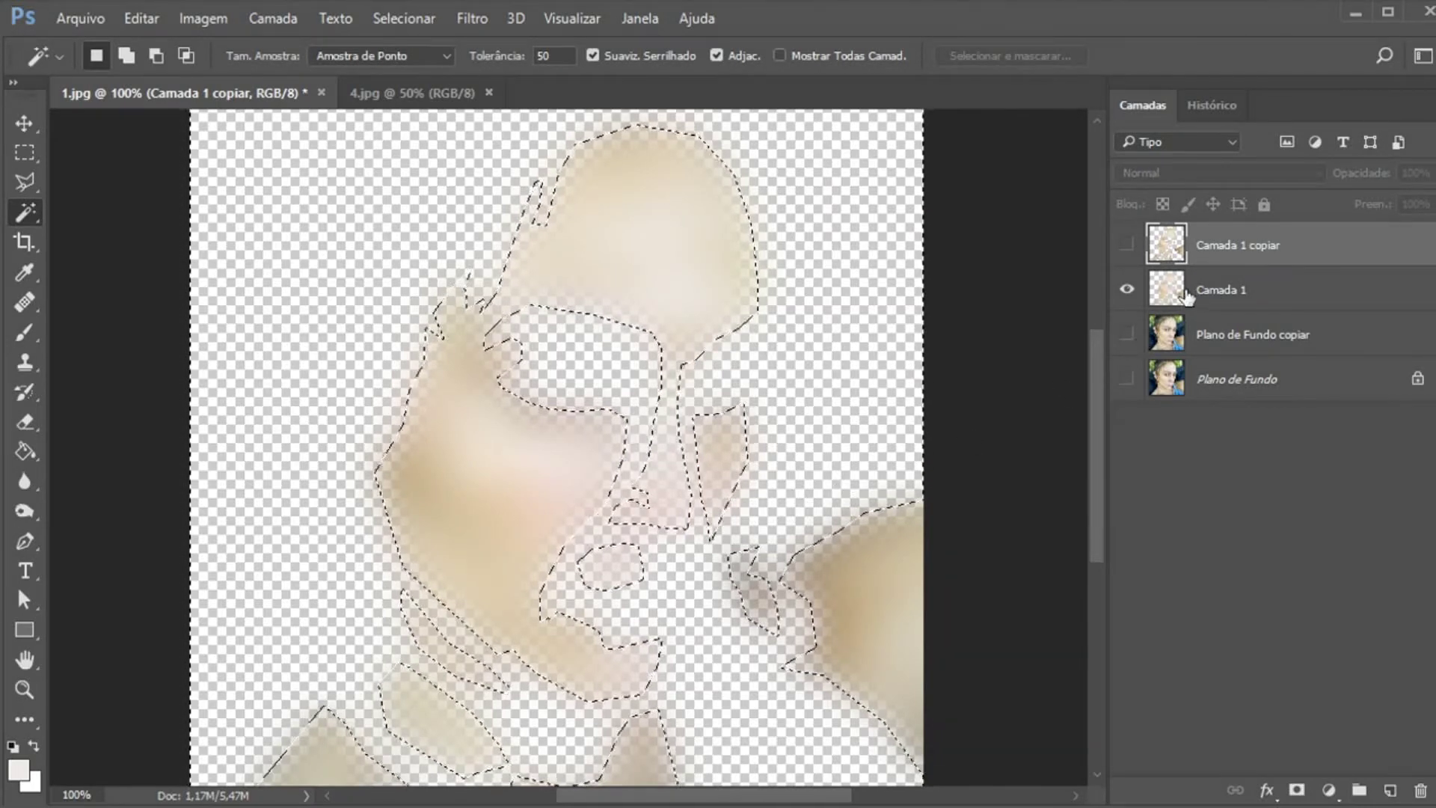
click(1212, 297)
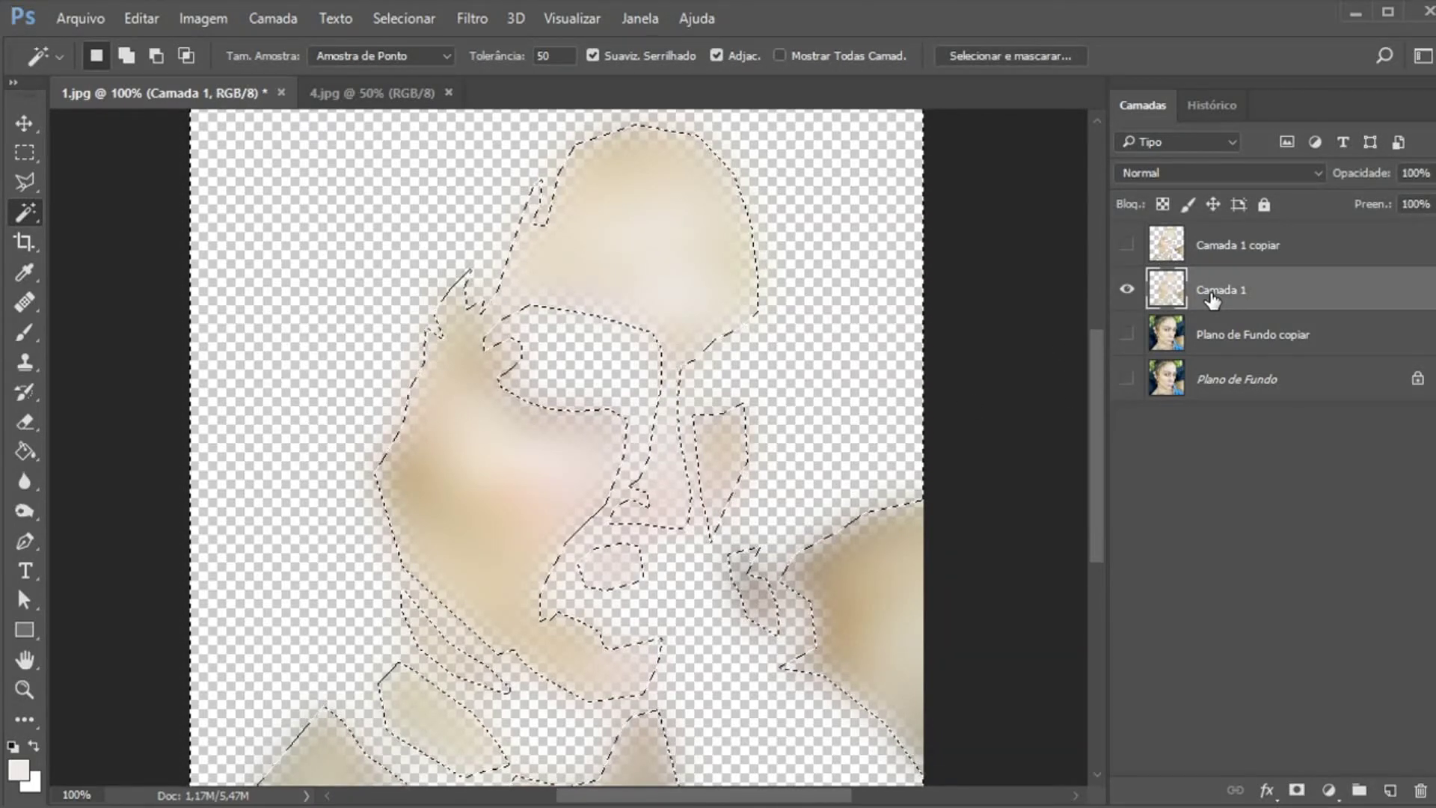
click(1127, 289)
click(1127, 290)
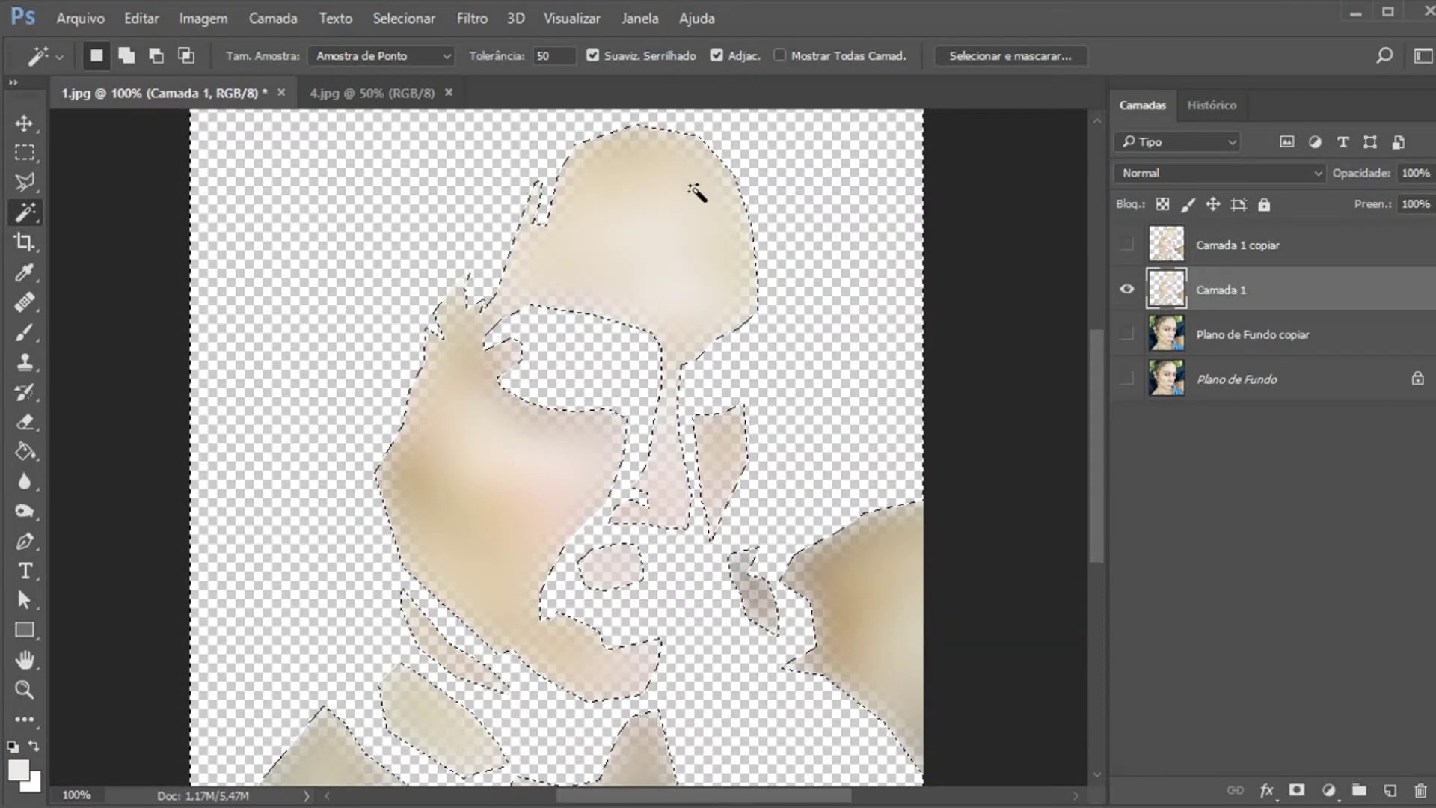
Show the Plano de Fundo copiar layer beneath Camada 1 and deselect the area around the skin
click(1130, 334)
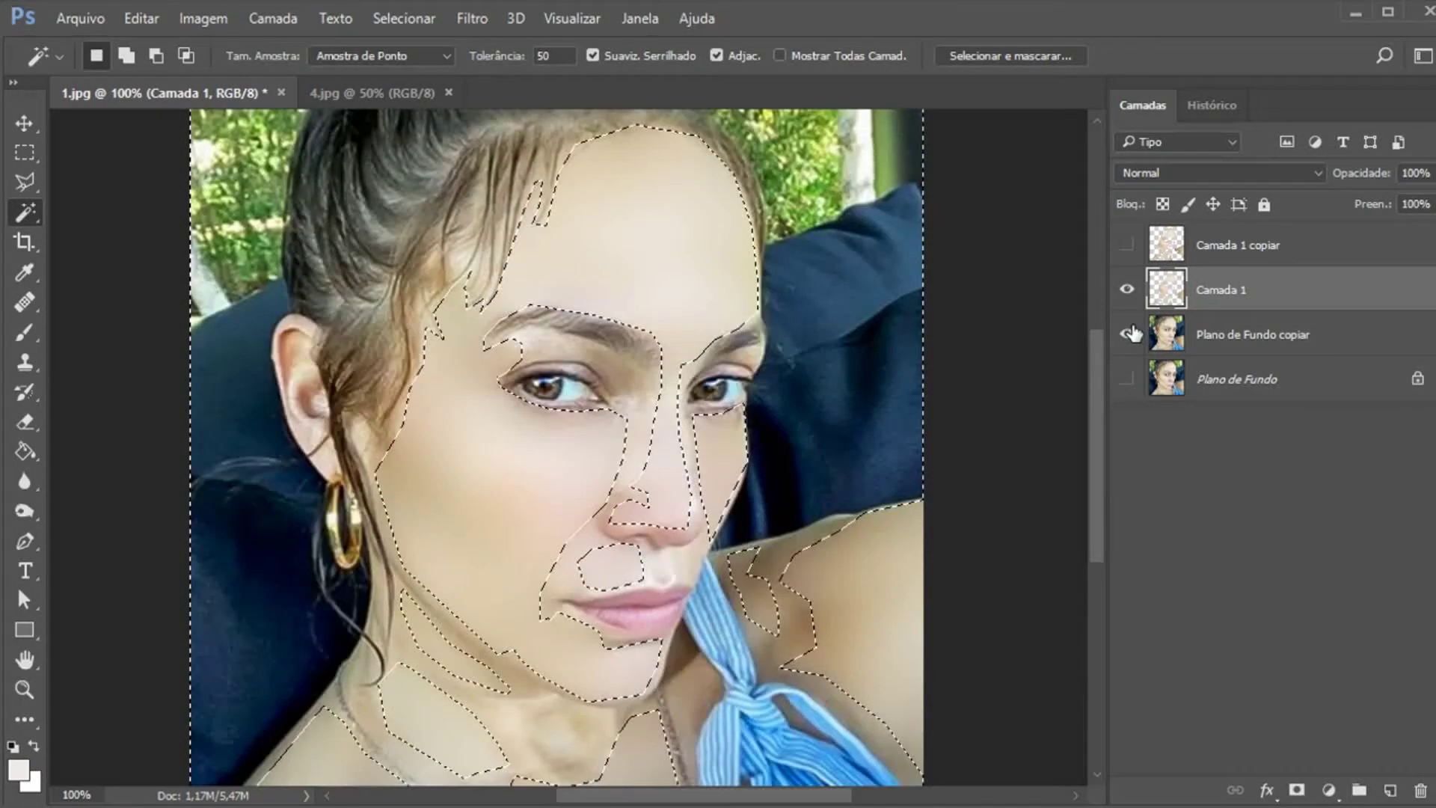
click(21, 155)
click(517, 368)
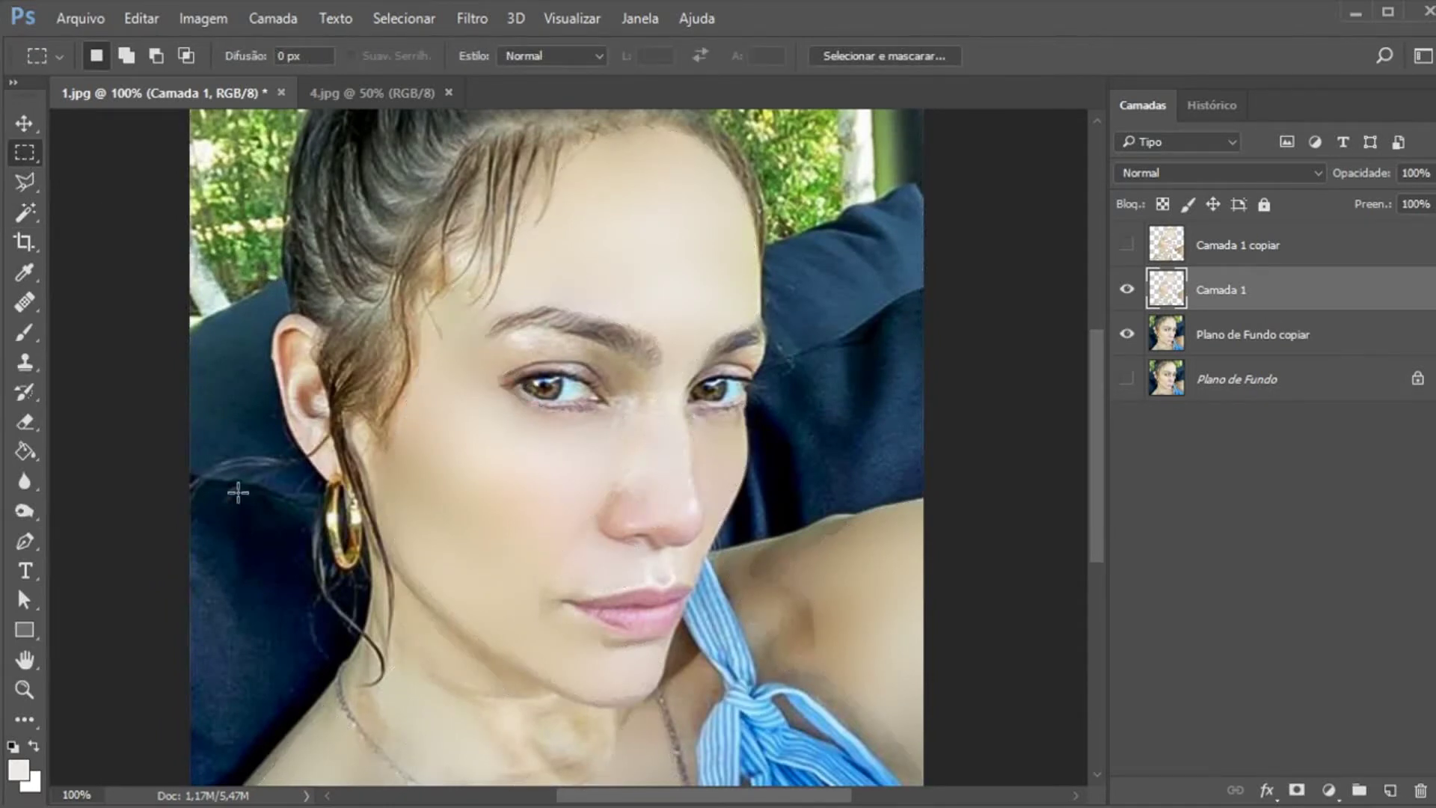
Inspect the smoothed skin around the nose, forehead and eyebrow up close, and return to the full portrait
click(22, 686)
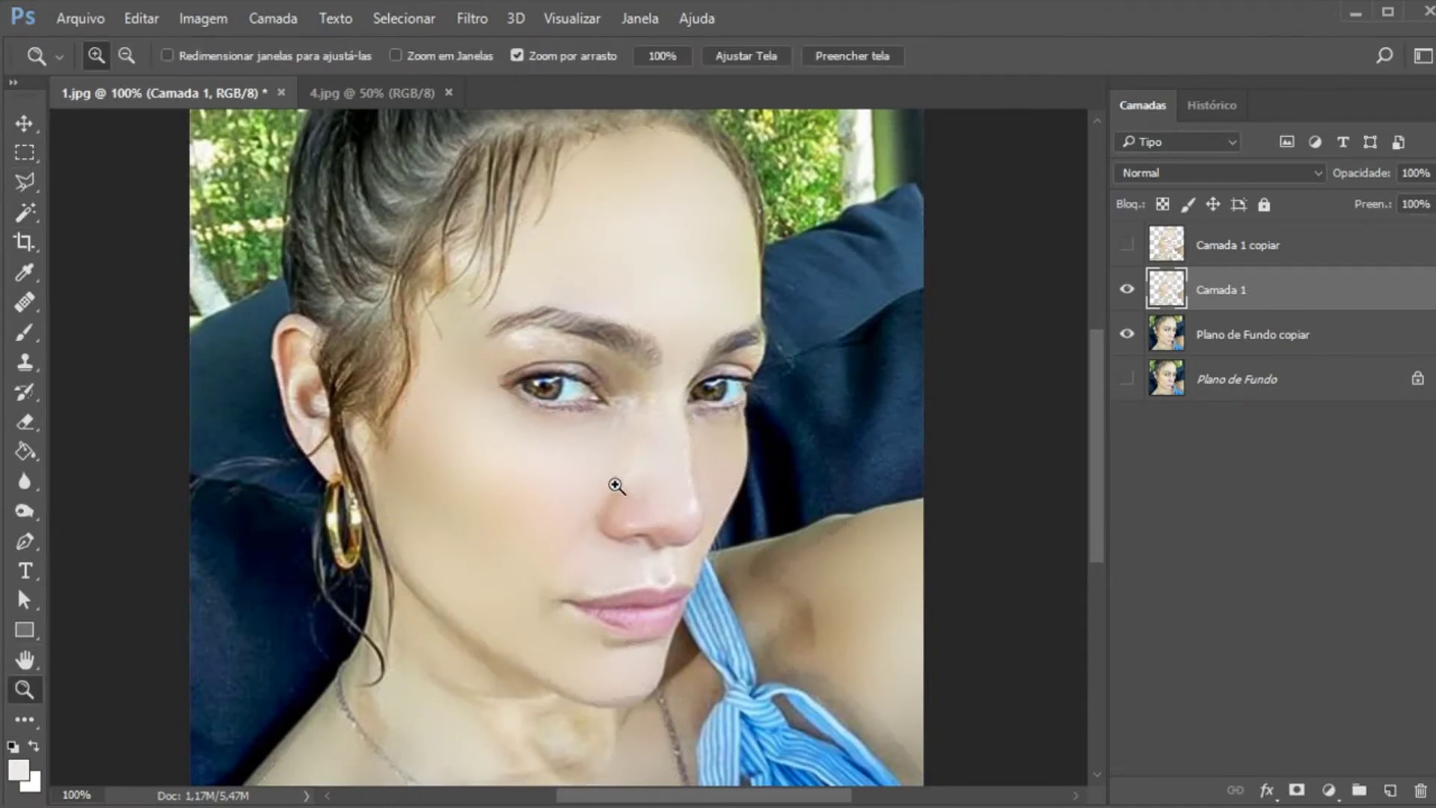
click(664, 495)
click(567, 585)
click(544, 573)
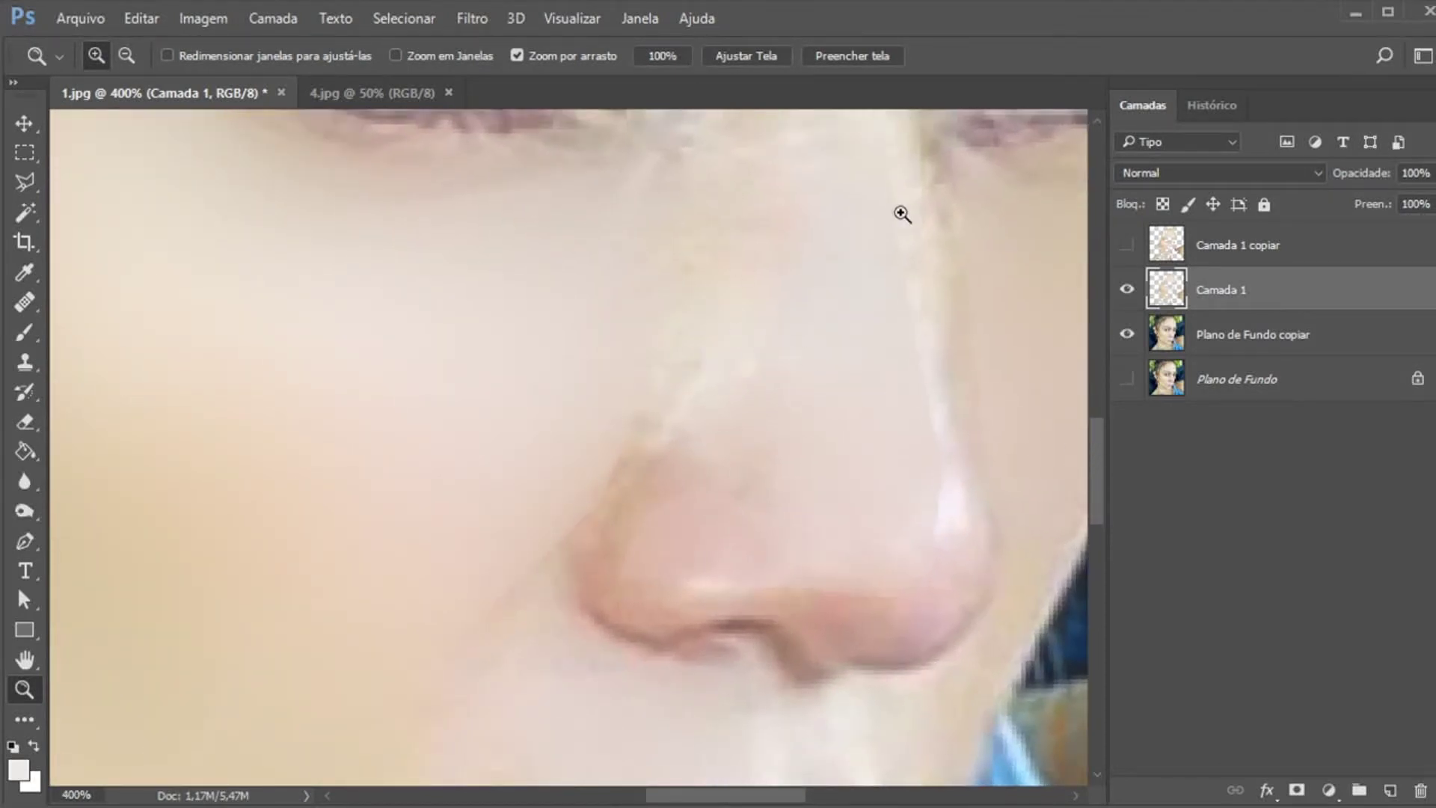
drag(1098, 444, 1056, 248)
scroll(1055, 292, down, 5)
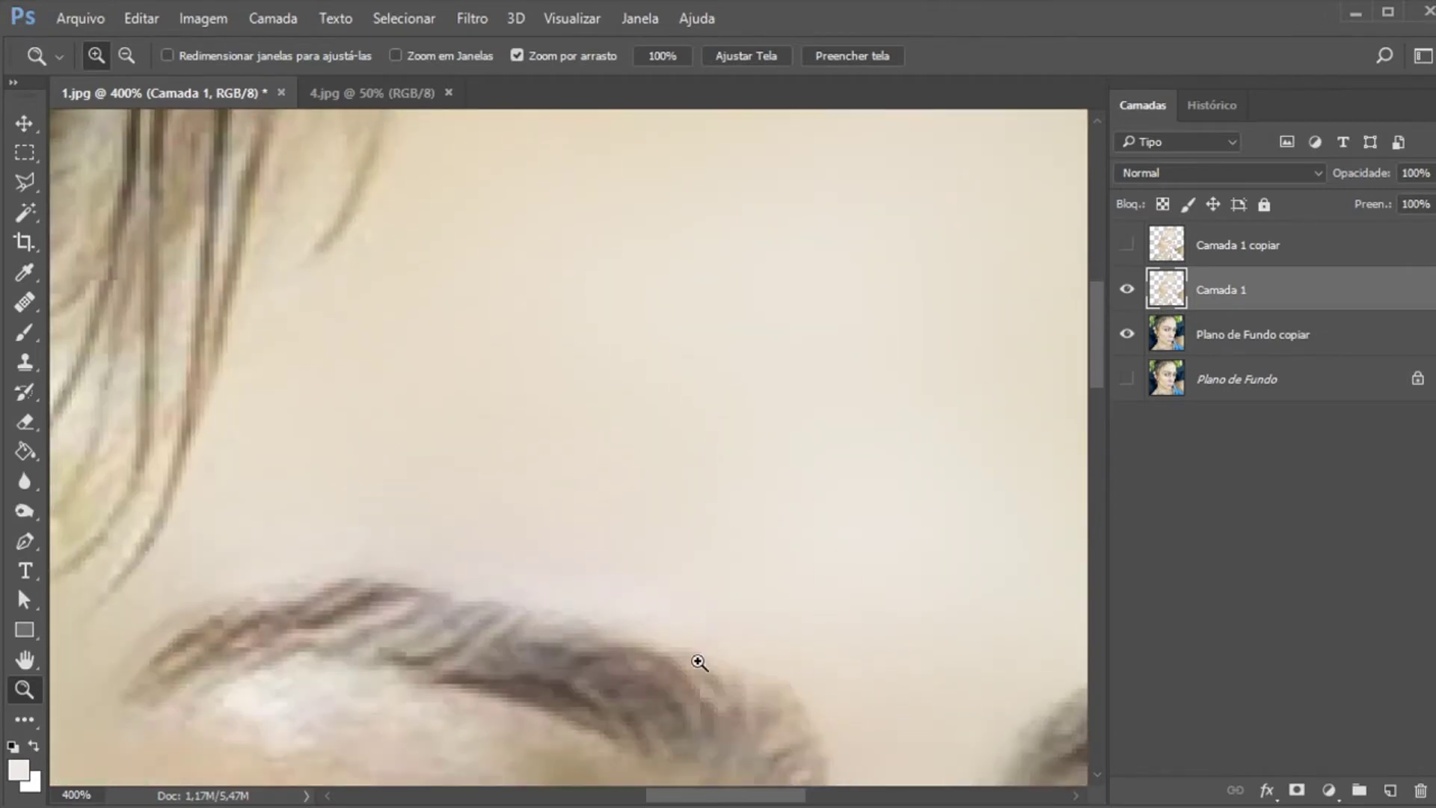
drag(708, 802, 652, 755)
right_click(591, 482)
click(630, 500)
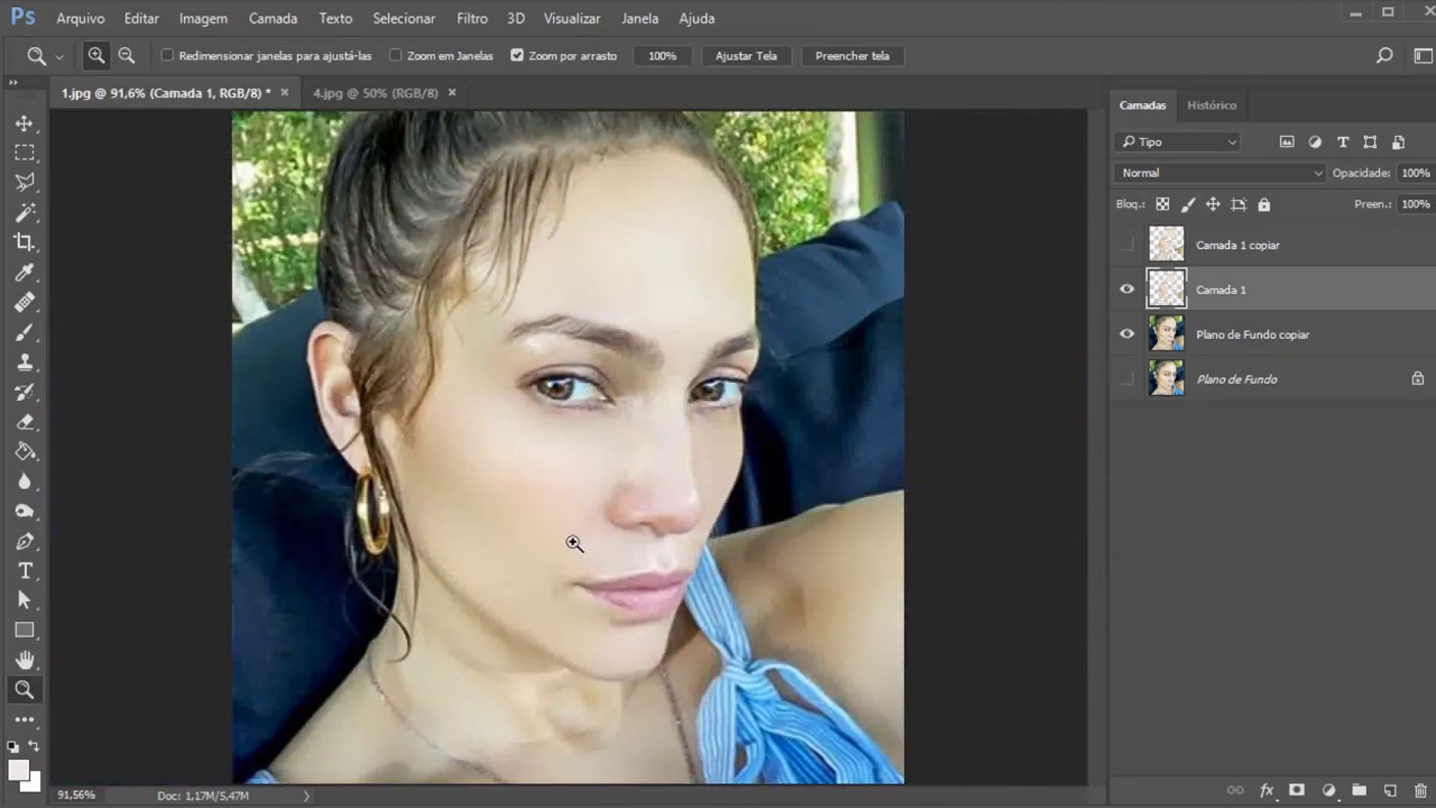
Examine the skin edges around the mouth and shoulder up close, comparing them with Camada 1 hidden and shown
drag(628, 602, 648, 628)
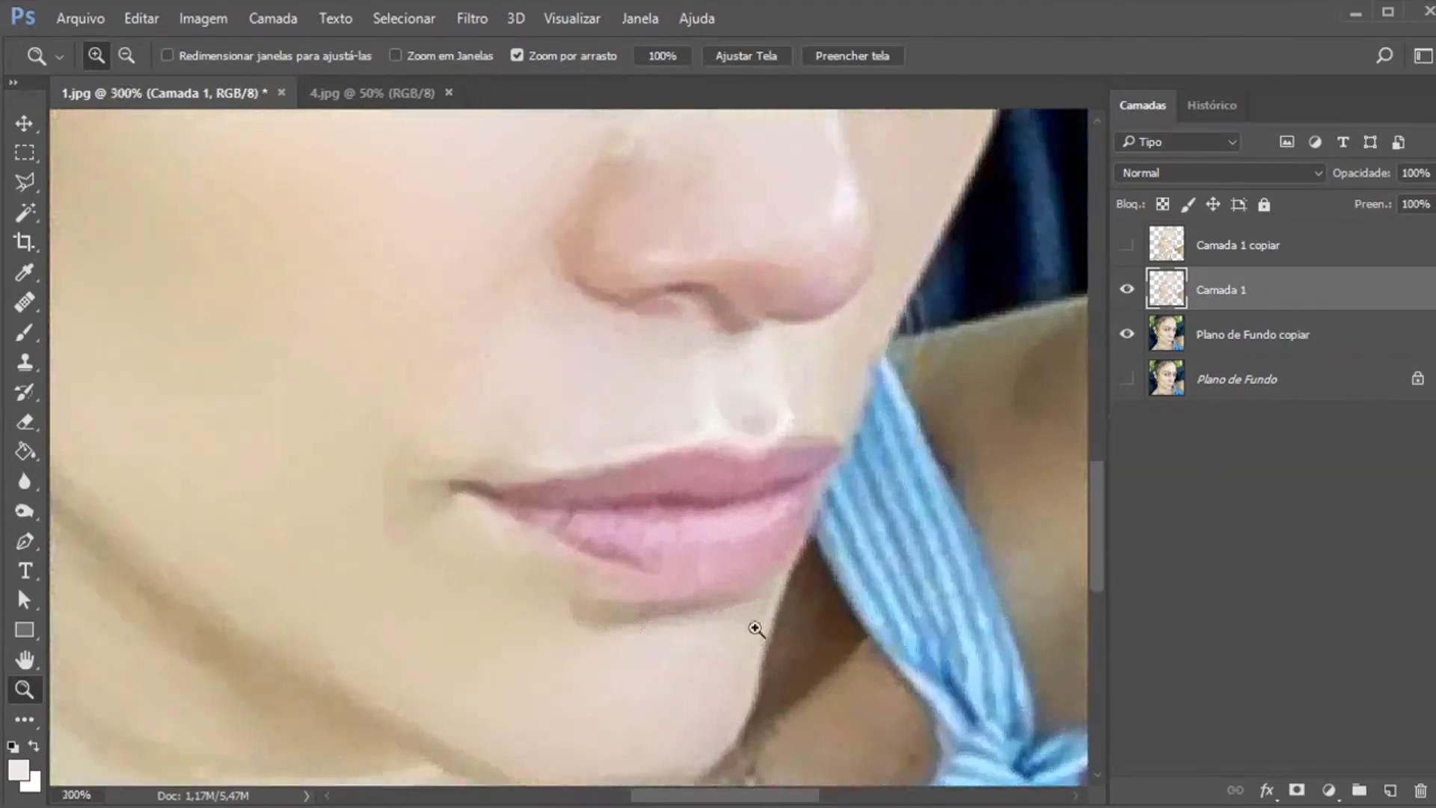
click(1126, 289)
click(1127, 290)
drag(674, 799, 778, 796)
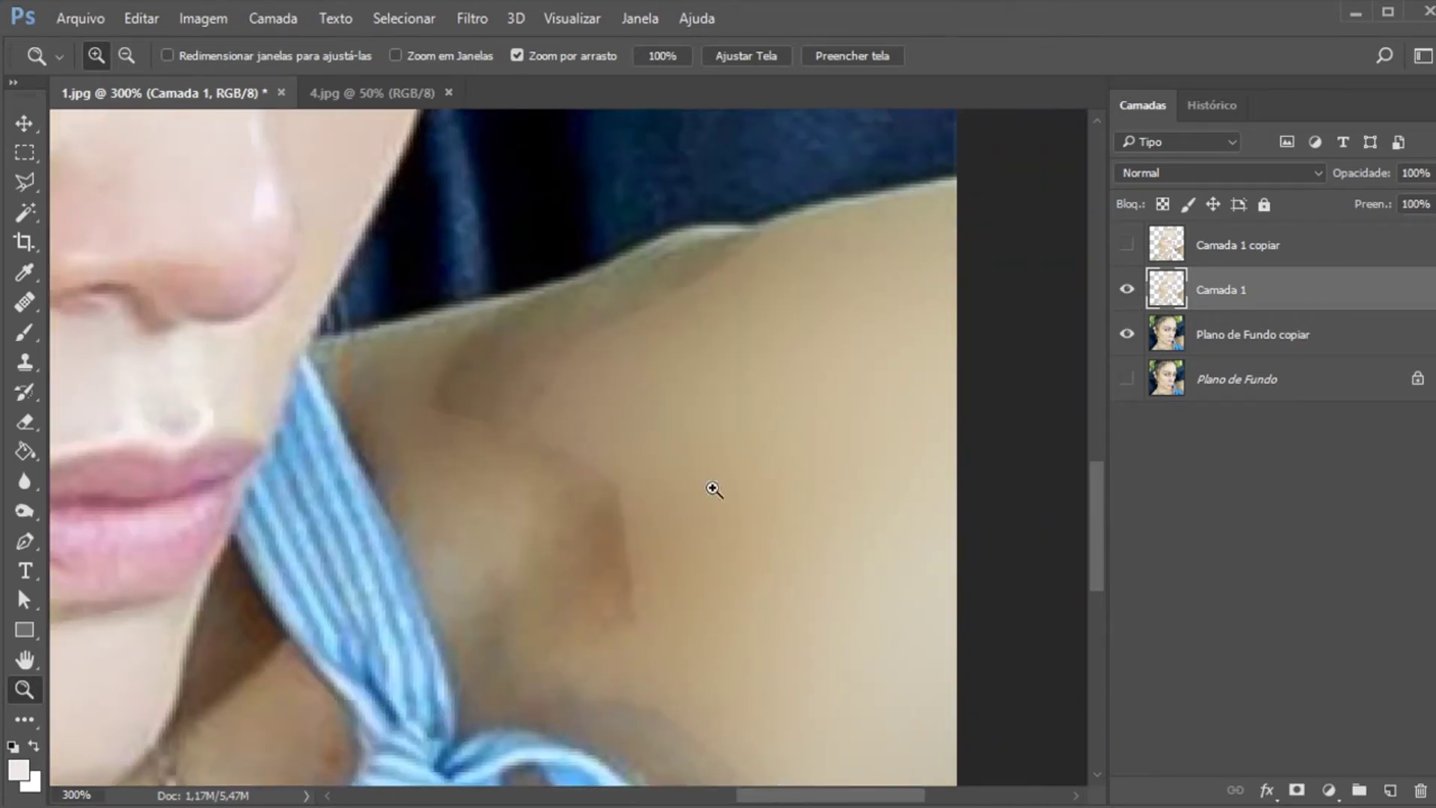
right_click(558, 308)
click(580, 340)
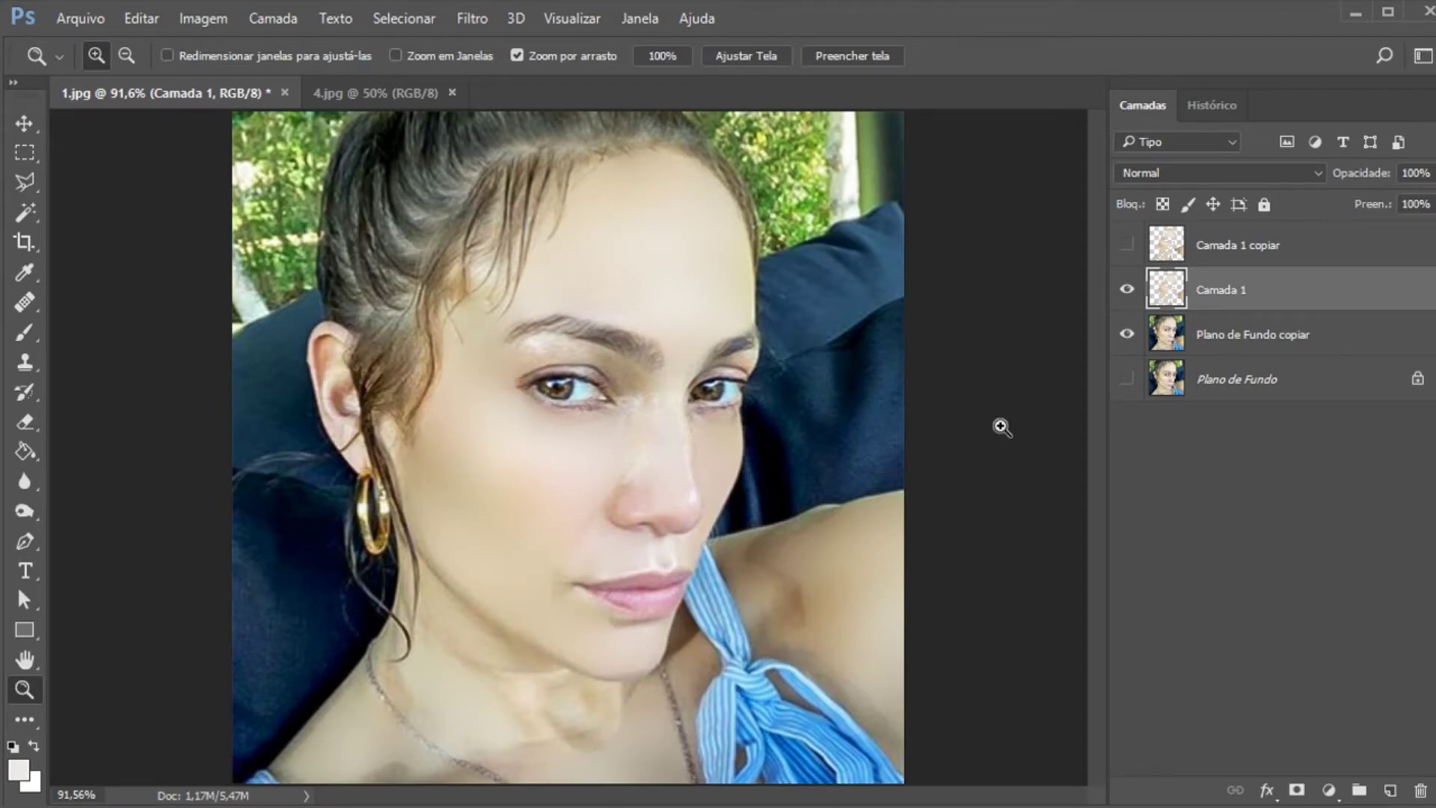
Isolate Camada 1 copiar again as the active layer and select the transparent area around its skin with the Magic Wand
click(1128, 334)
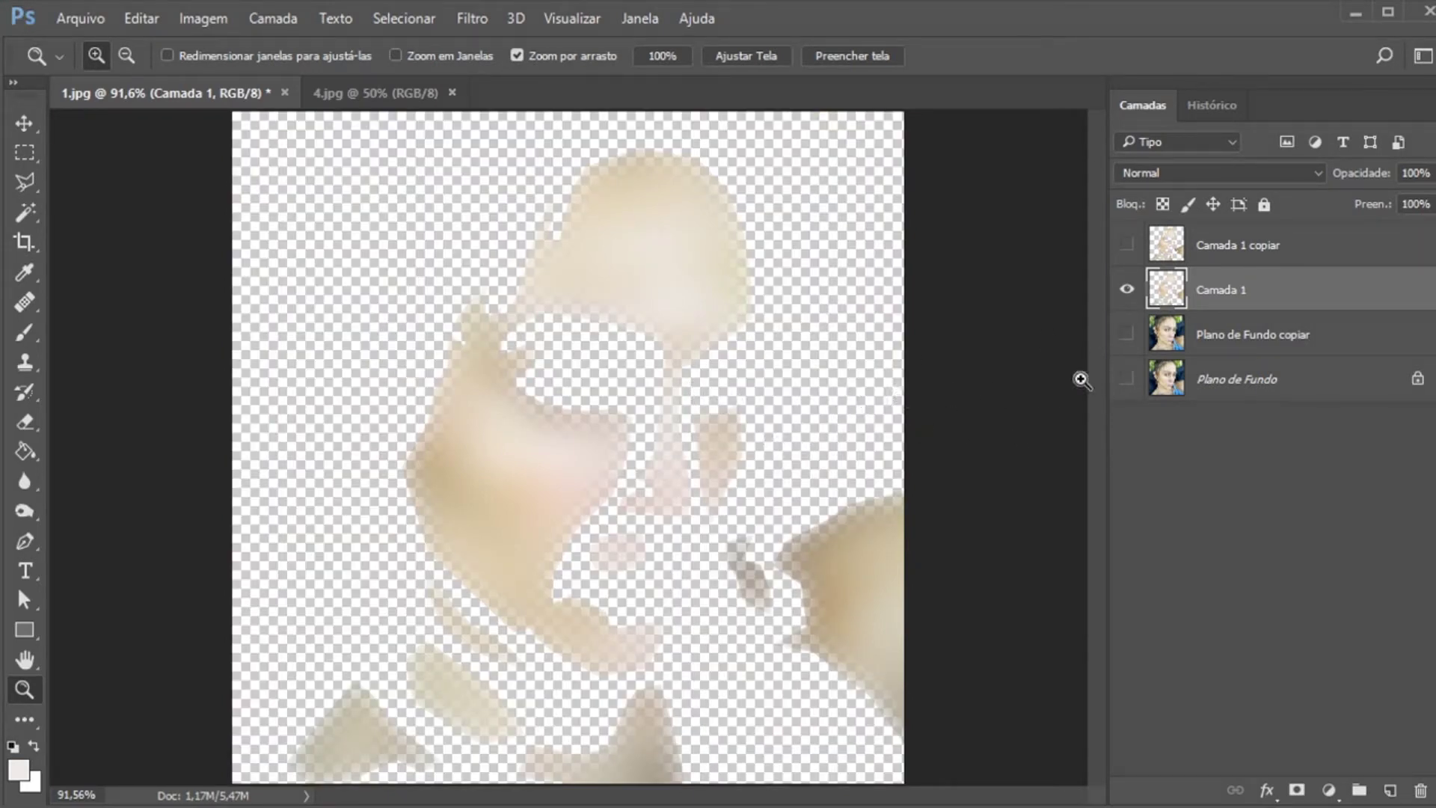
click(1126, 246)
click(1127, 289)
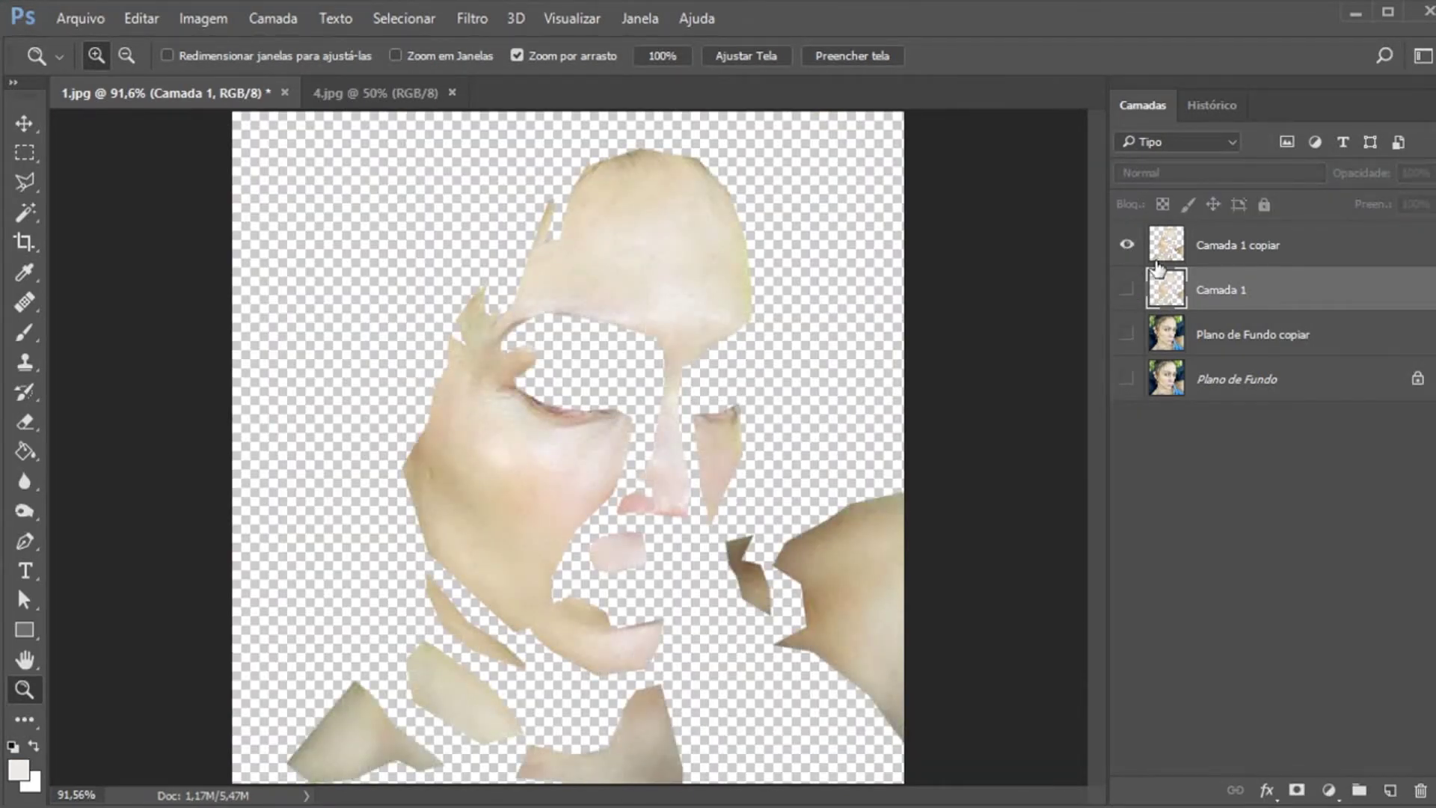
click(1223, 251)
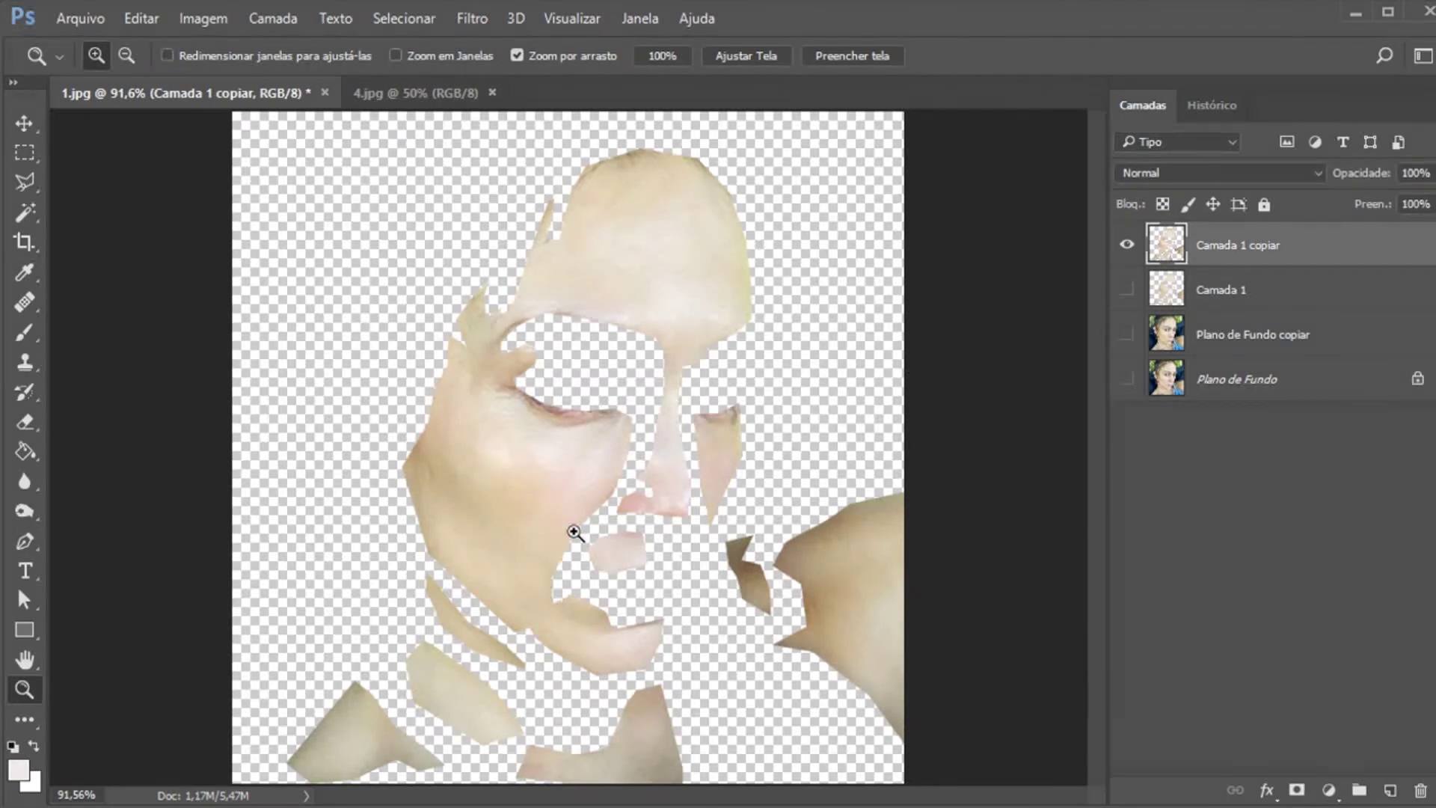
click(27, 214)
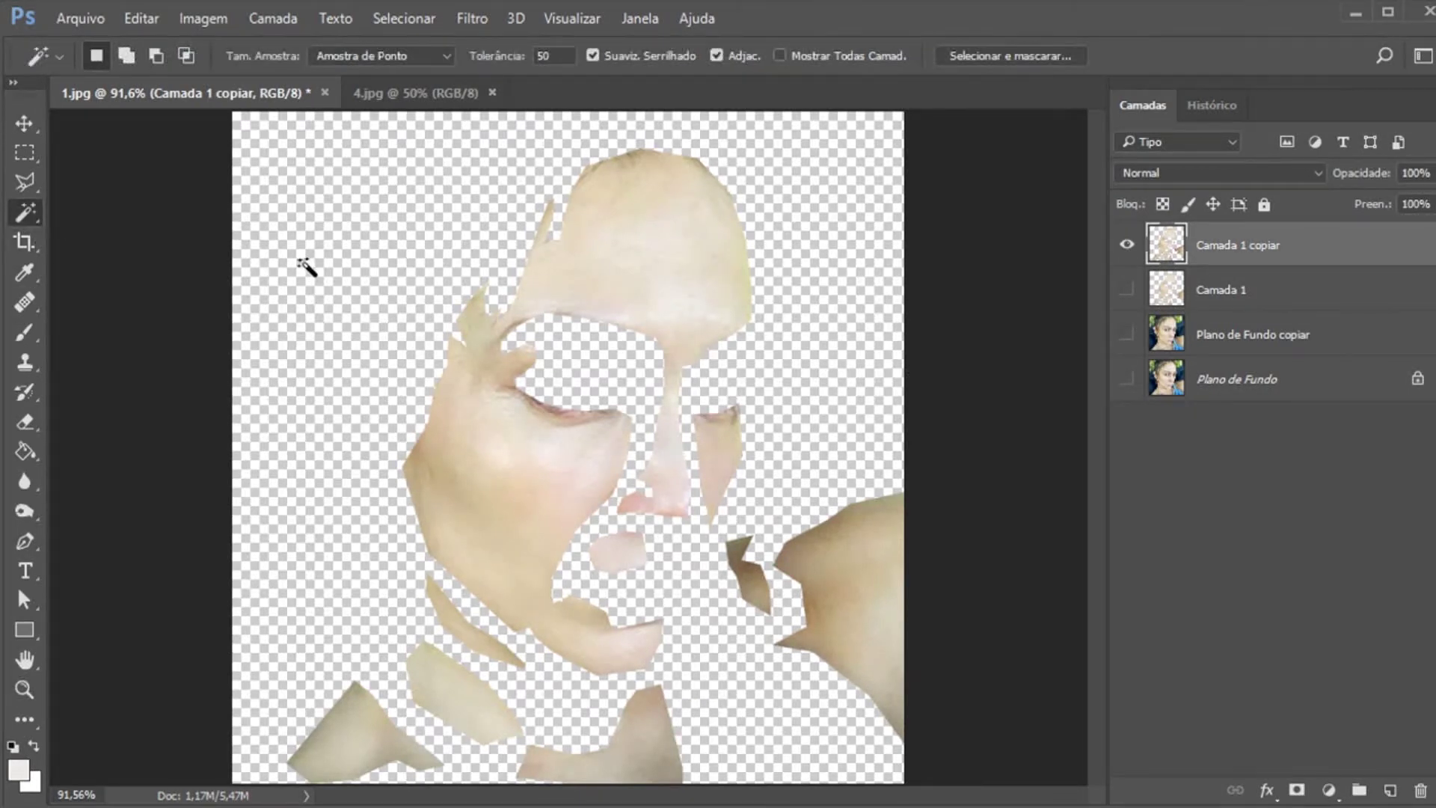
click(327, 233)
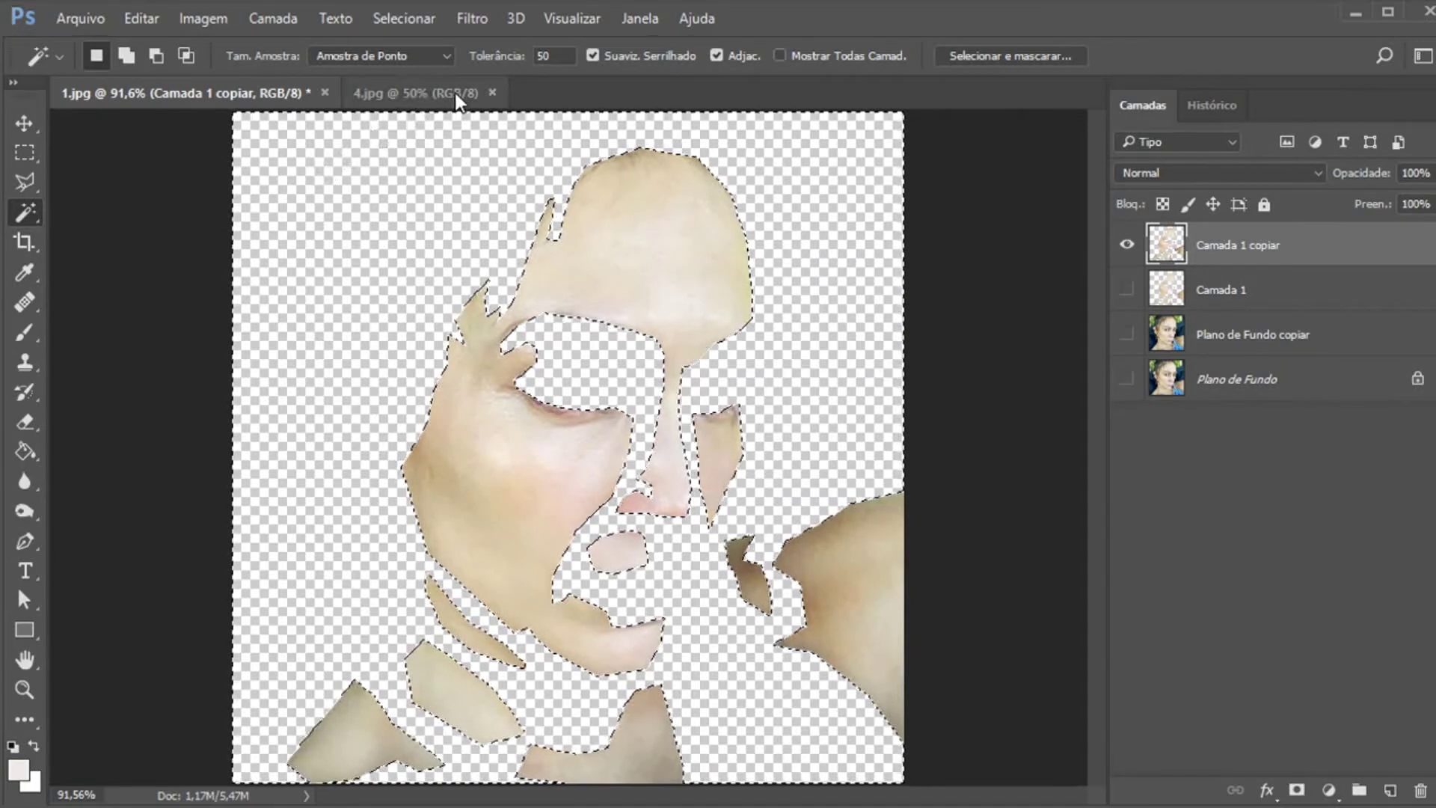
Feather the selection around the skin with a radius of 10 pixels
click(389, 21)
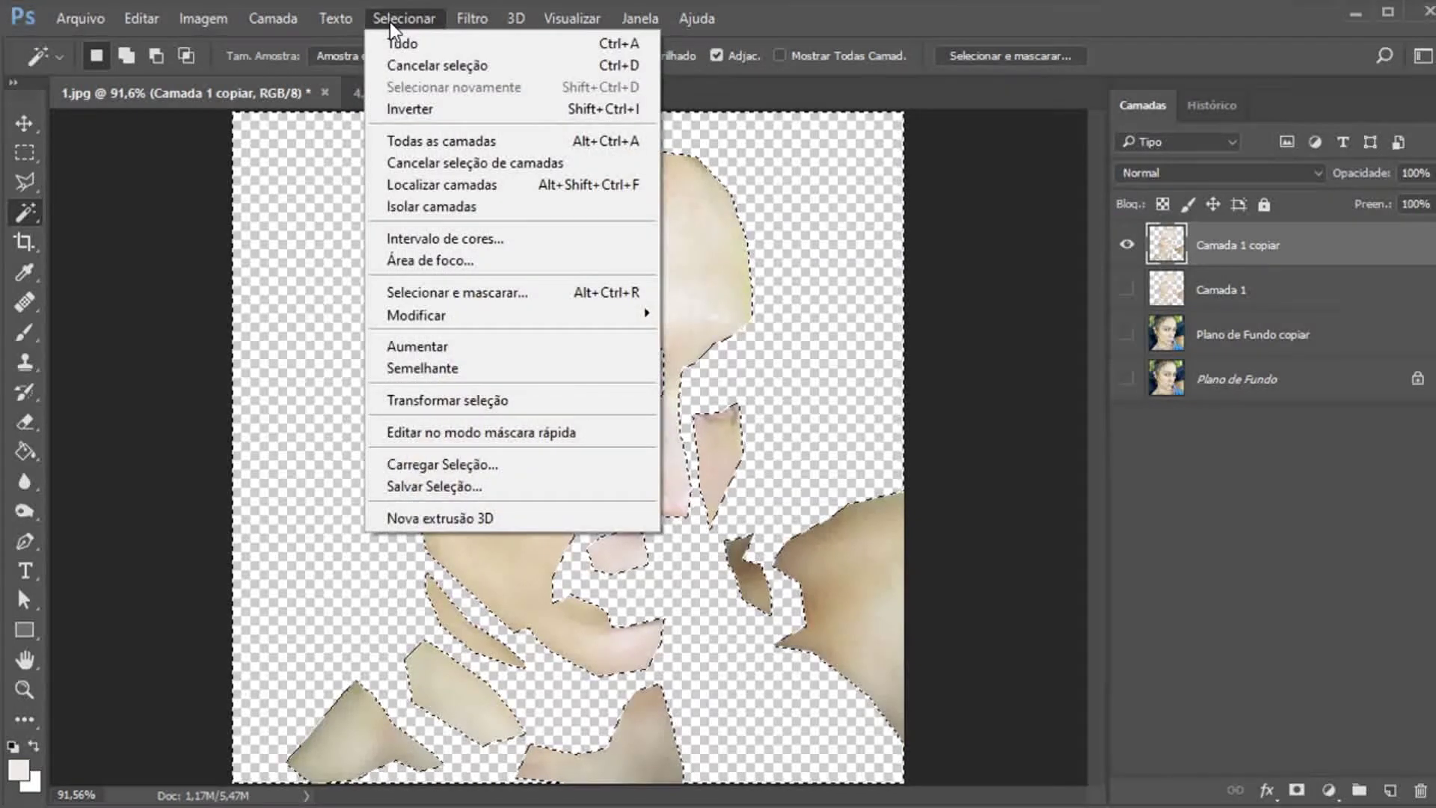
mouse_move(451, 320)
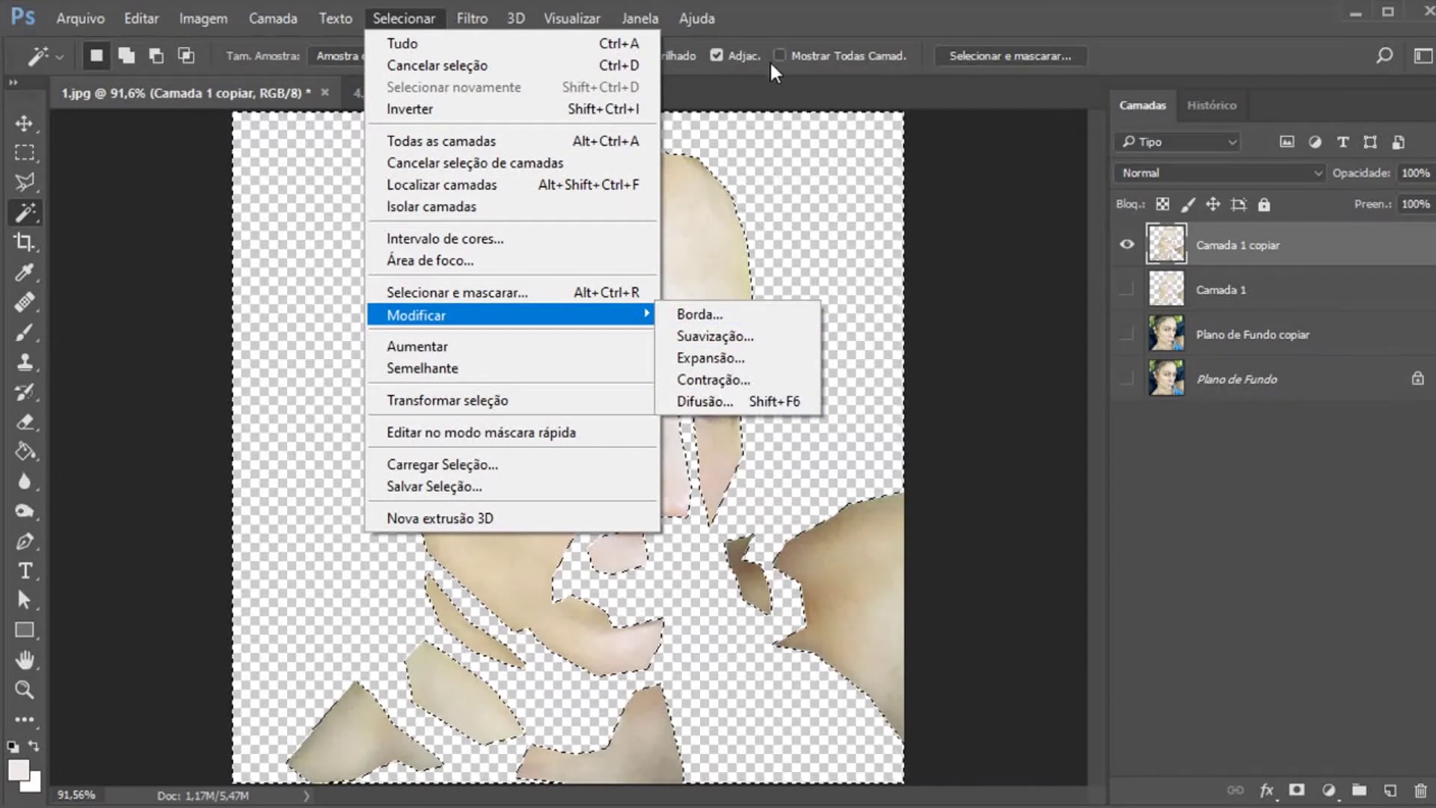
click(769, 20)
click(401, 20)
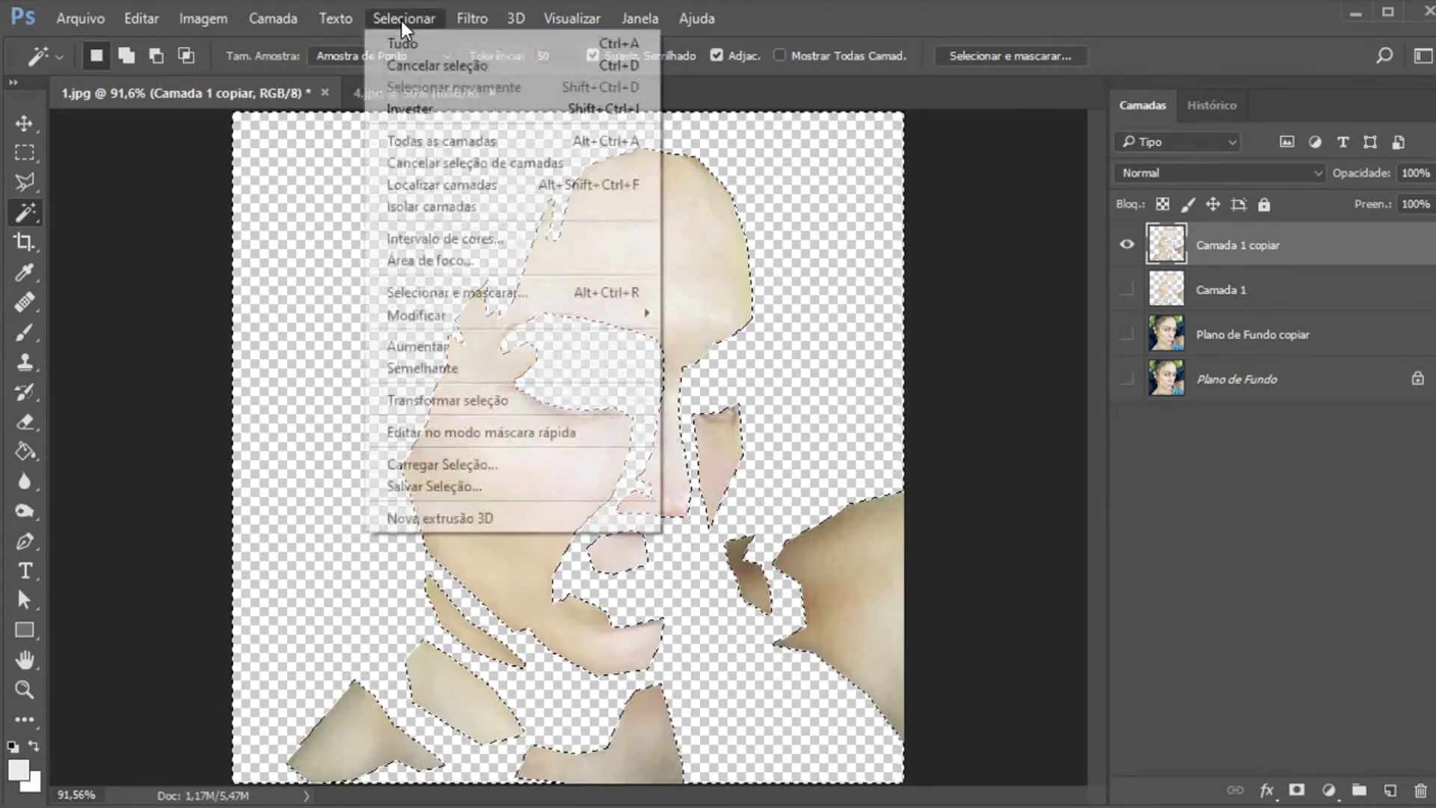
mouse_move(467, 322)
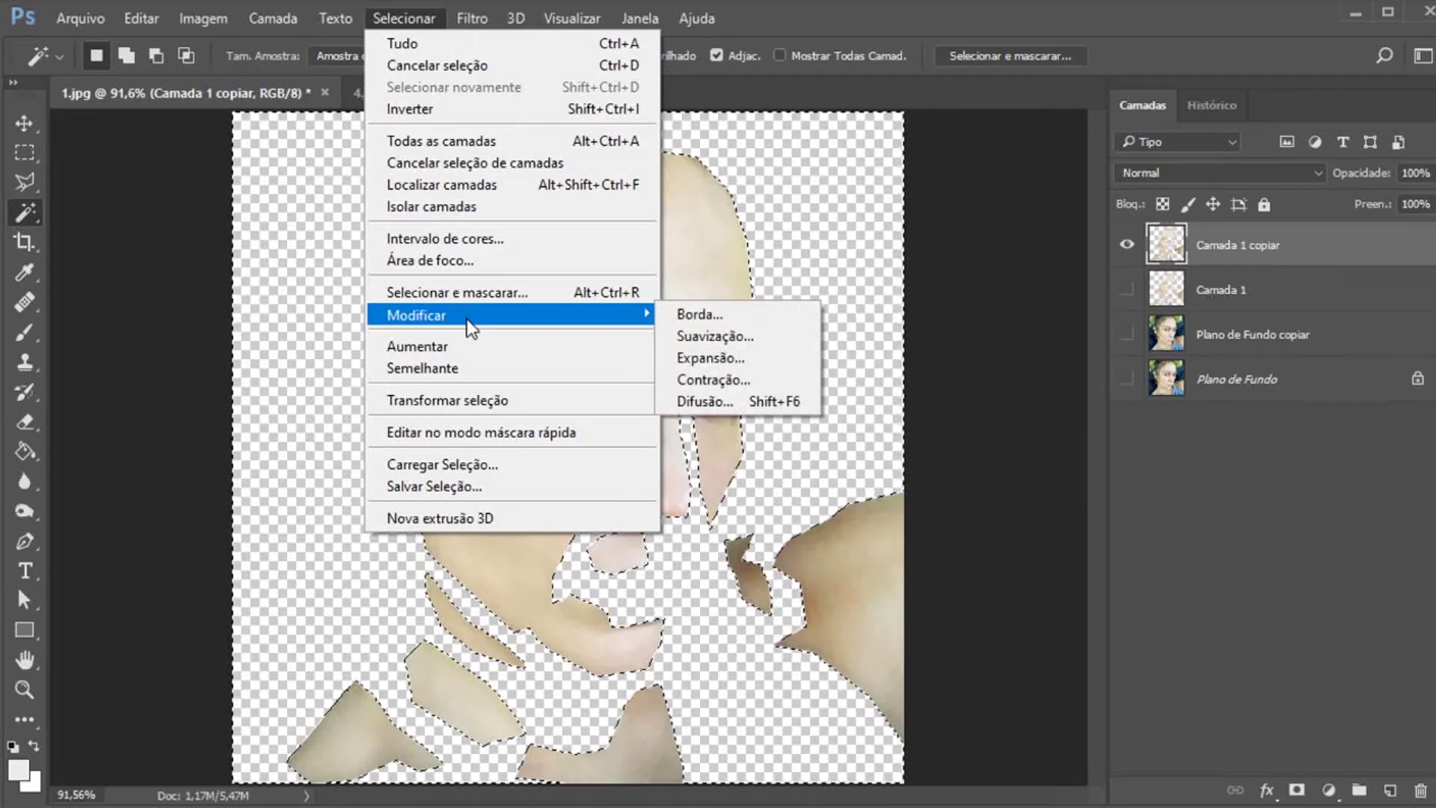
click(701, 402)
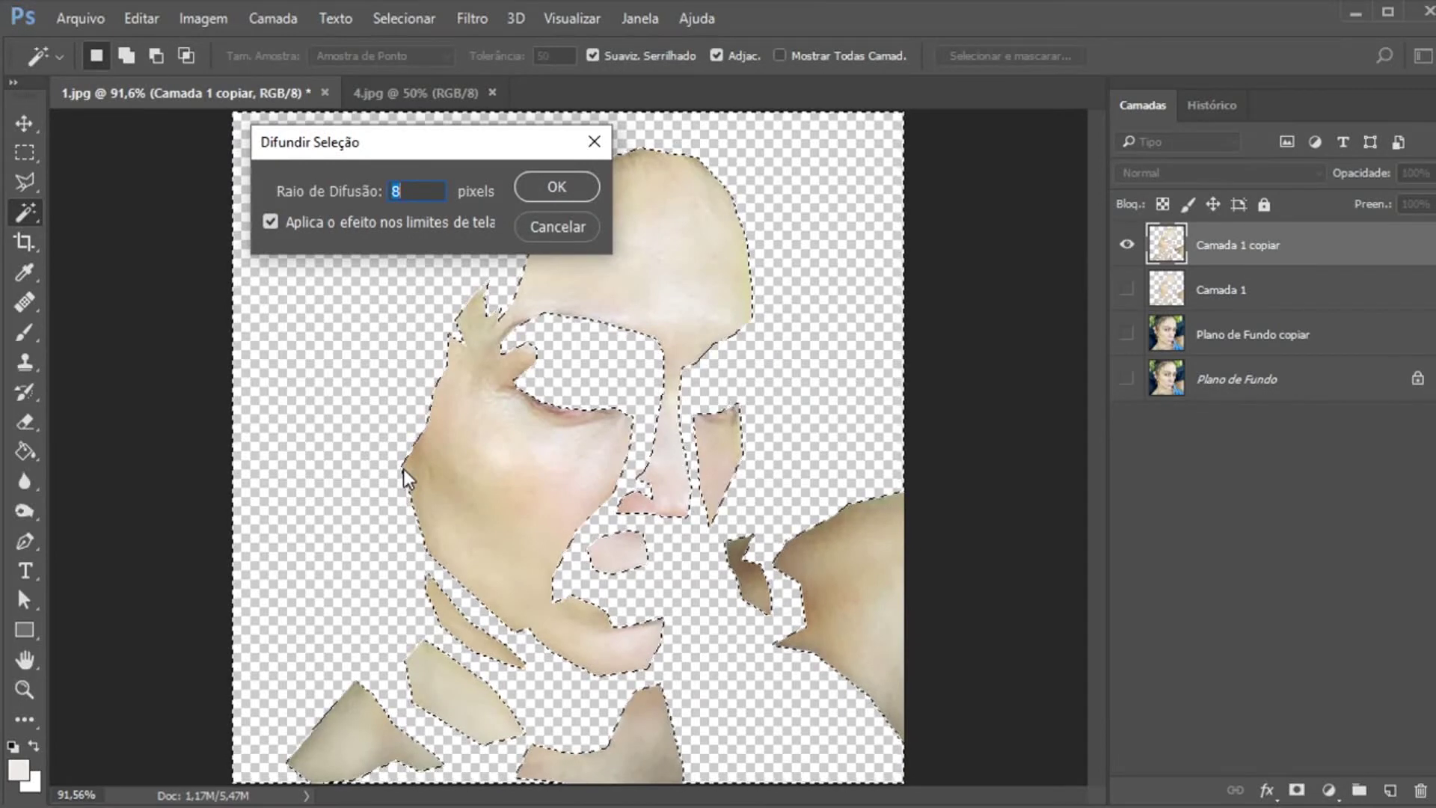
text(10)
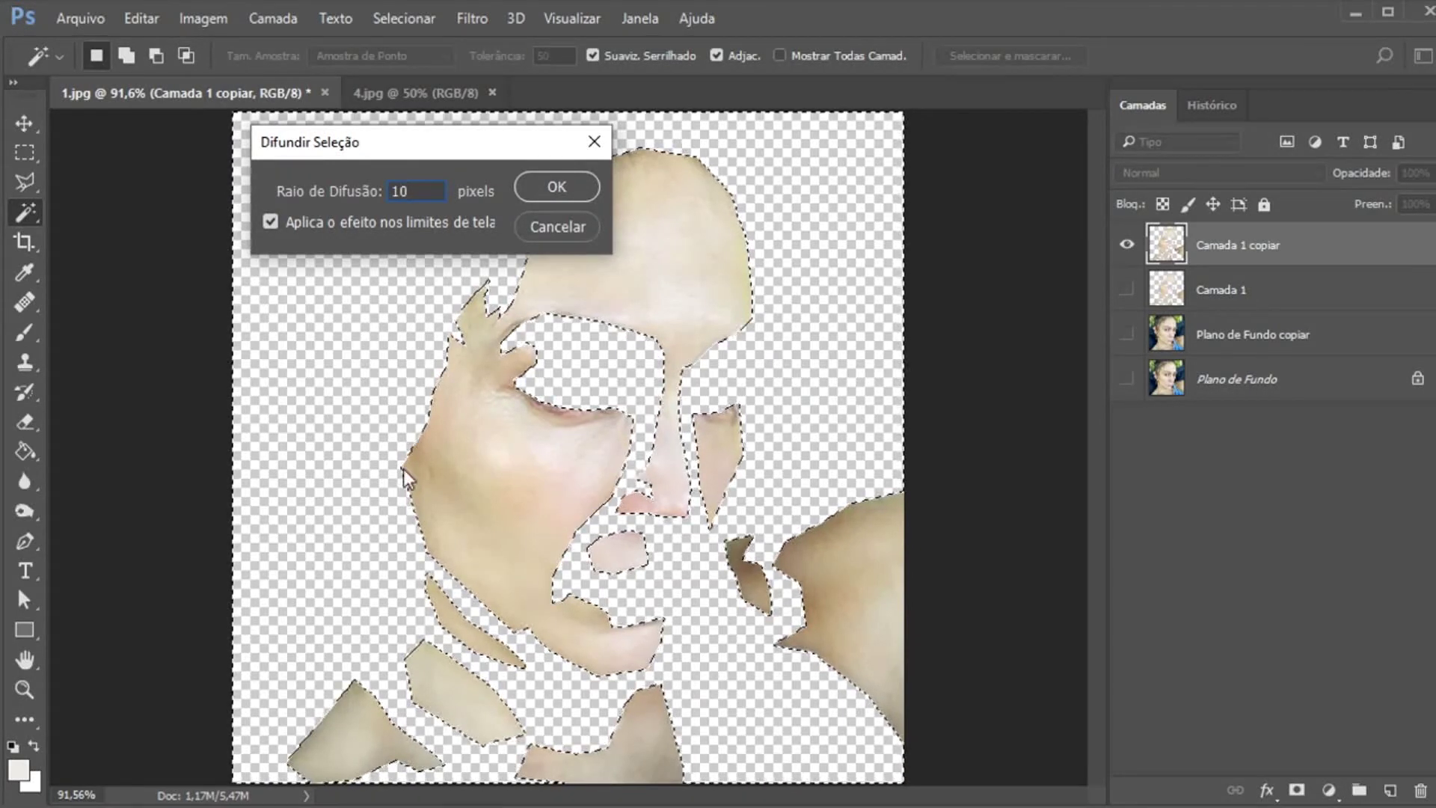
click(550, 187)
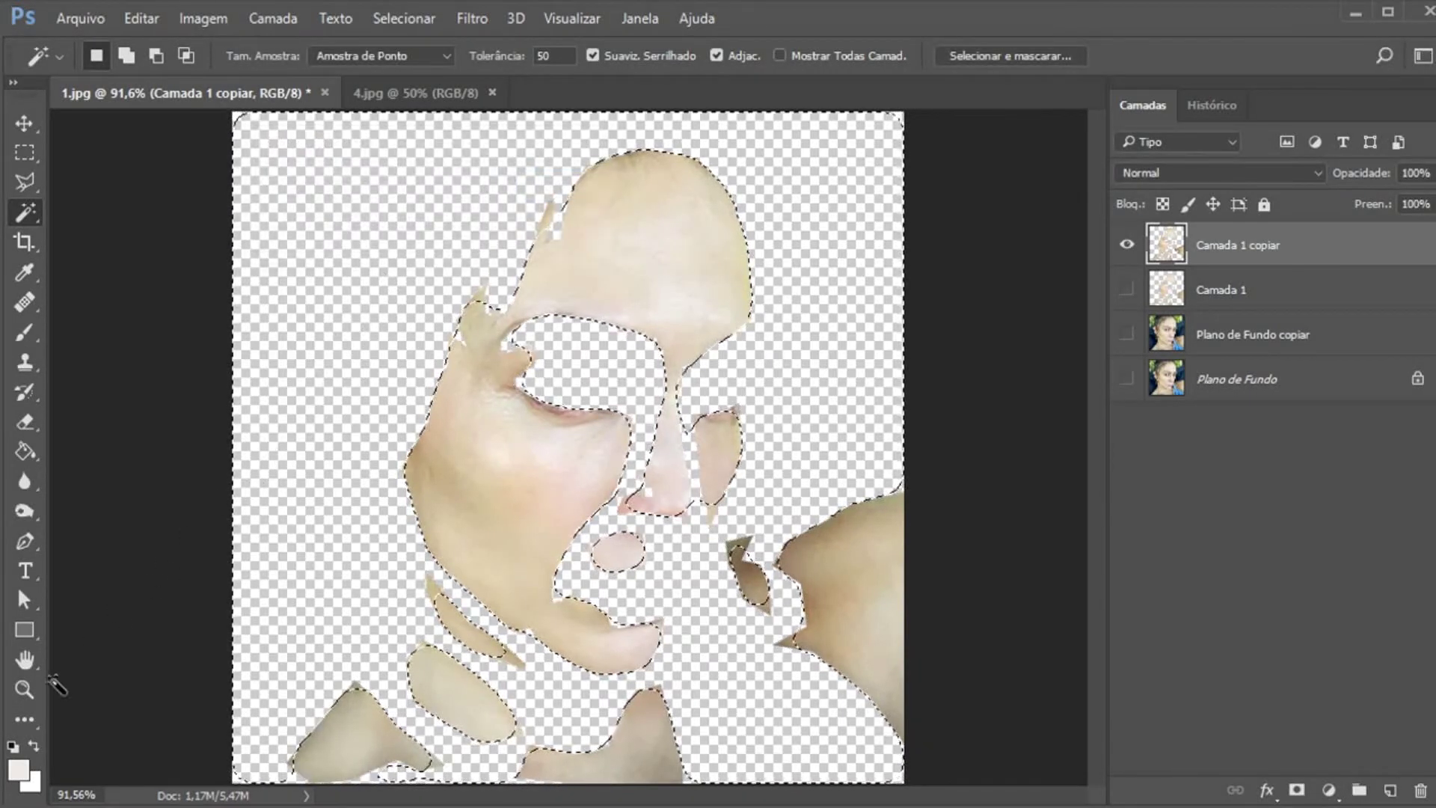
Inspect the feathered selection edge around the nose and upper lip up close
click(24, 689)
click(703, 360)
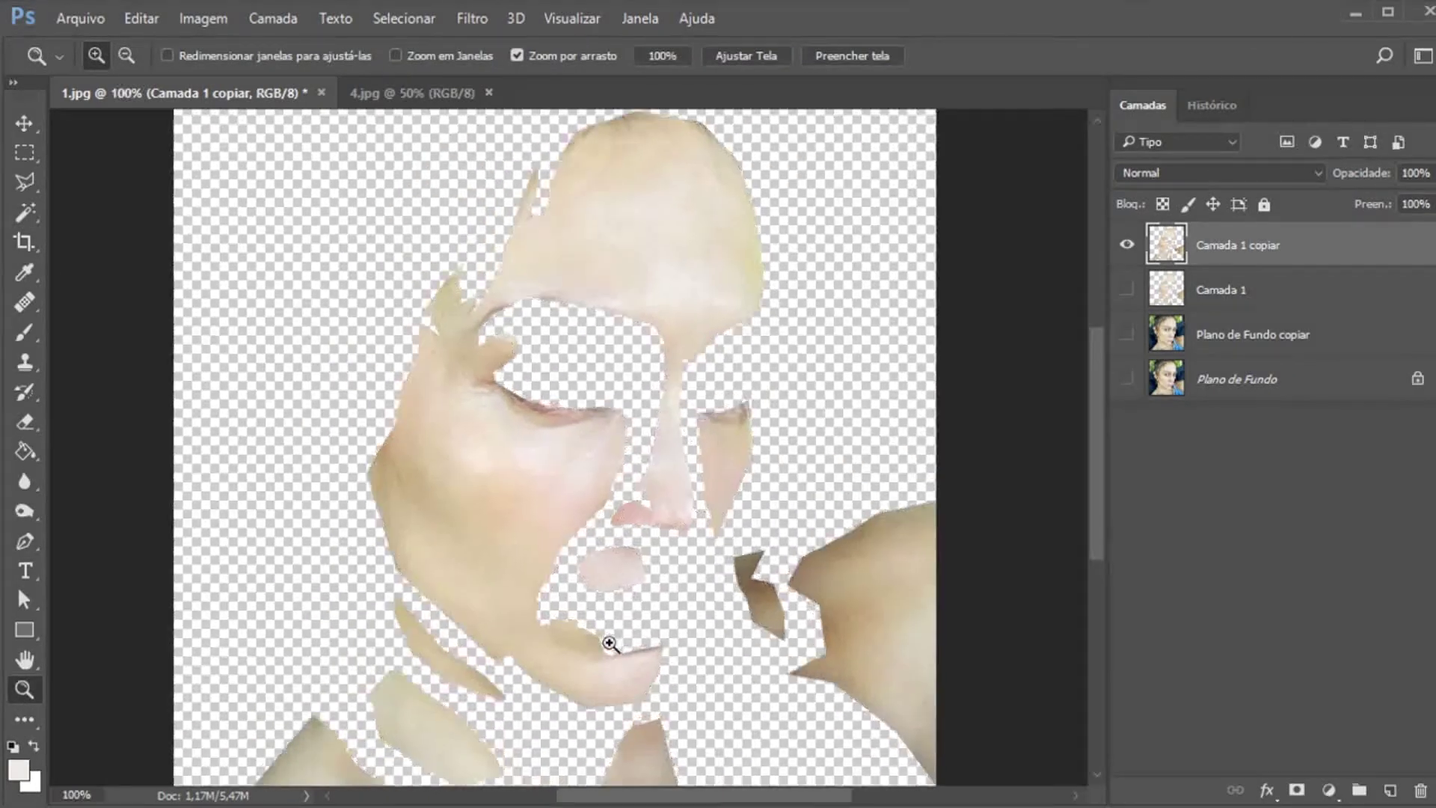
click(608, 642)
click(641, 537)
click(653, 523)
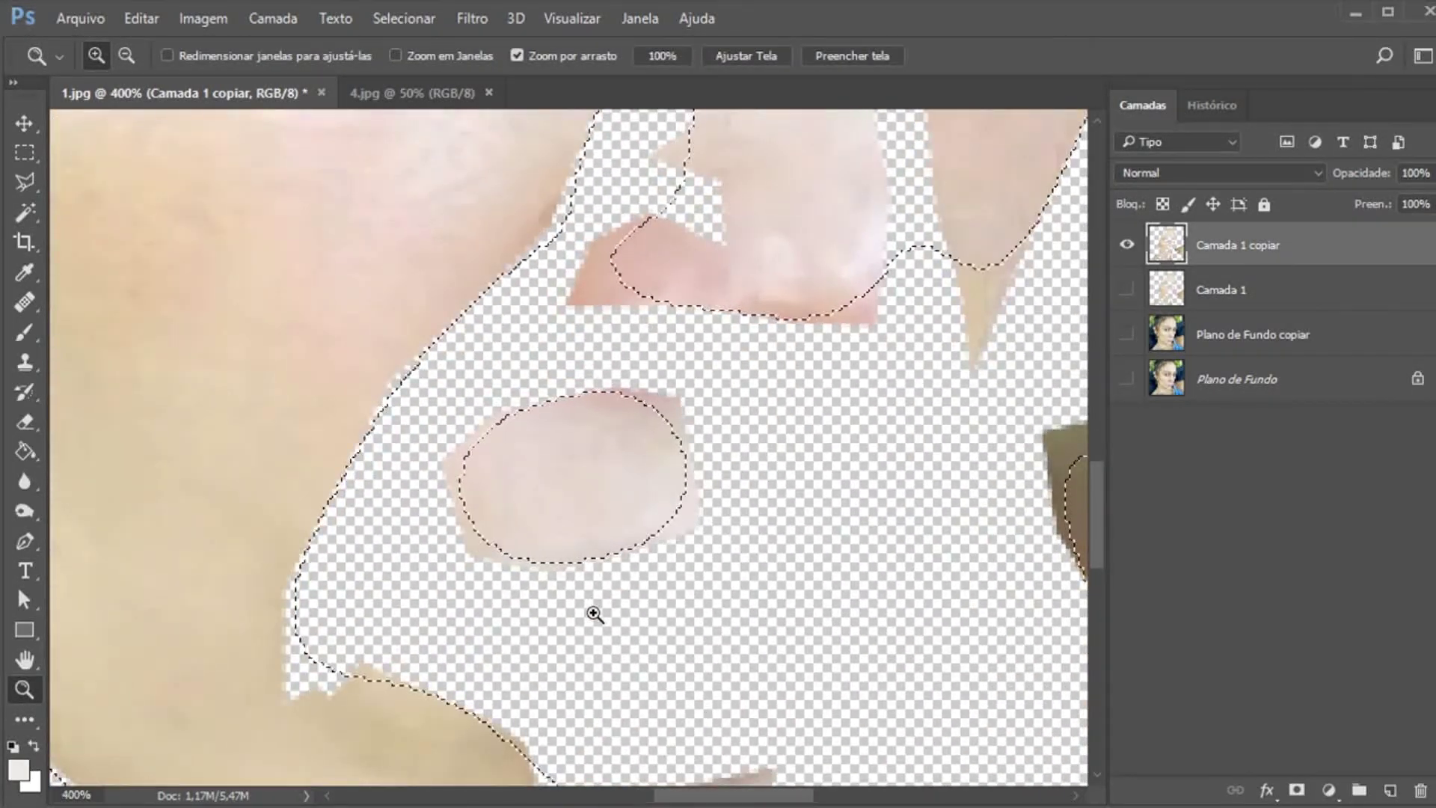
Undo the feathering, then feather the selection again and try deleting the skin edges from Camada 1 copiar
key(ctrl+z)
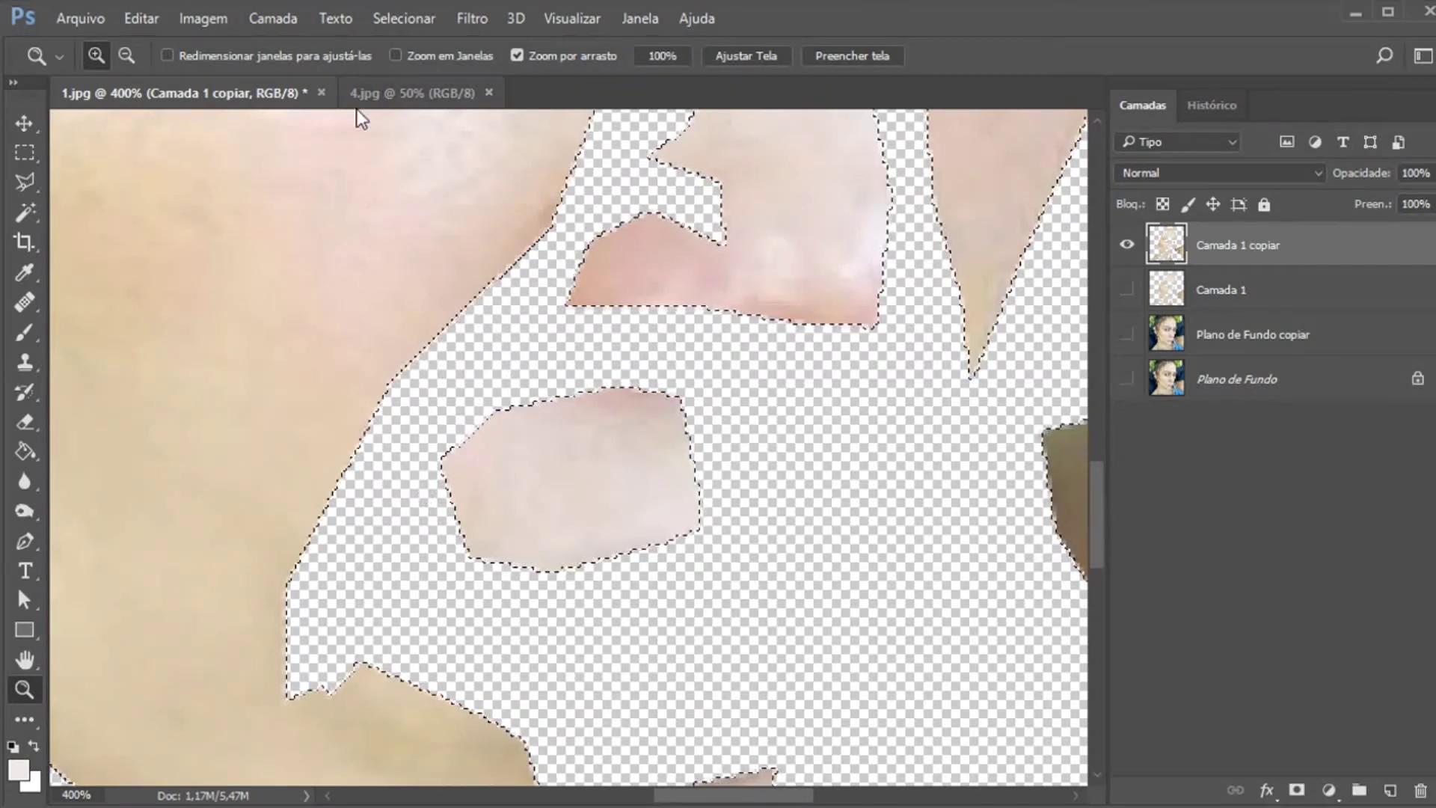
click(397, 25)
mouse_move(492, 312)
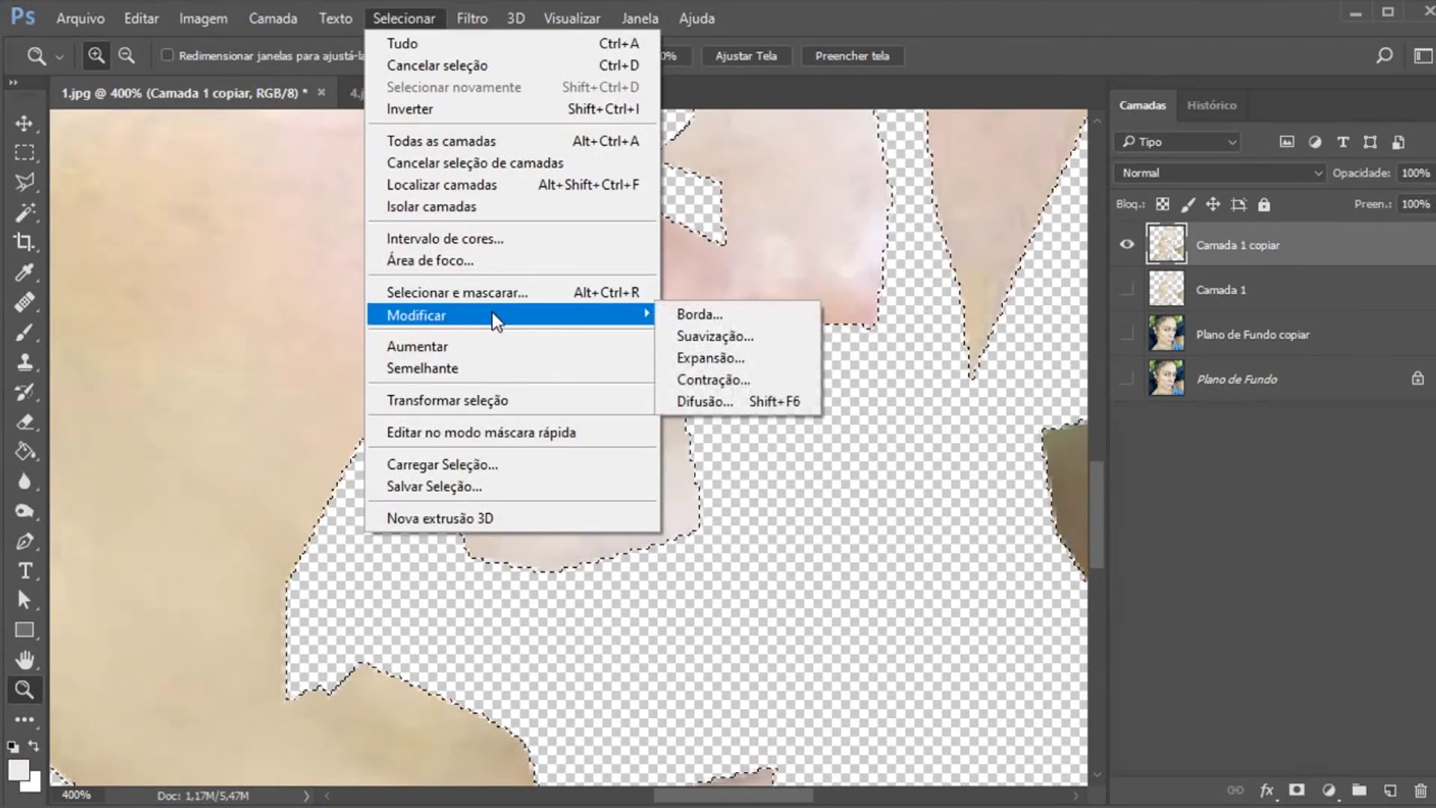
click(710, 401)
key(Return)
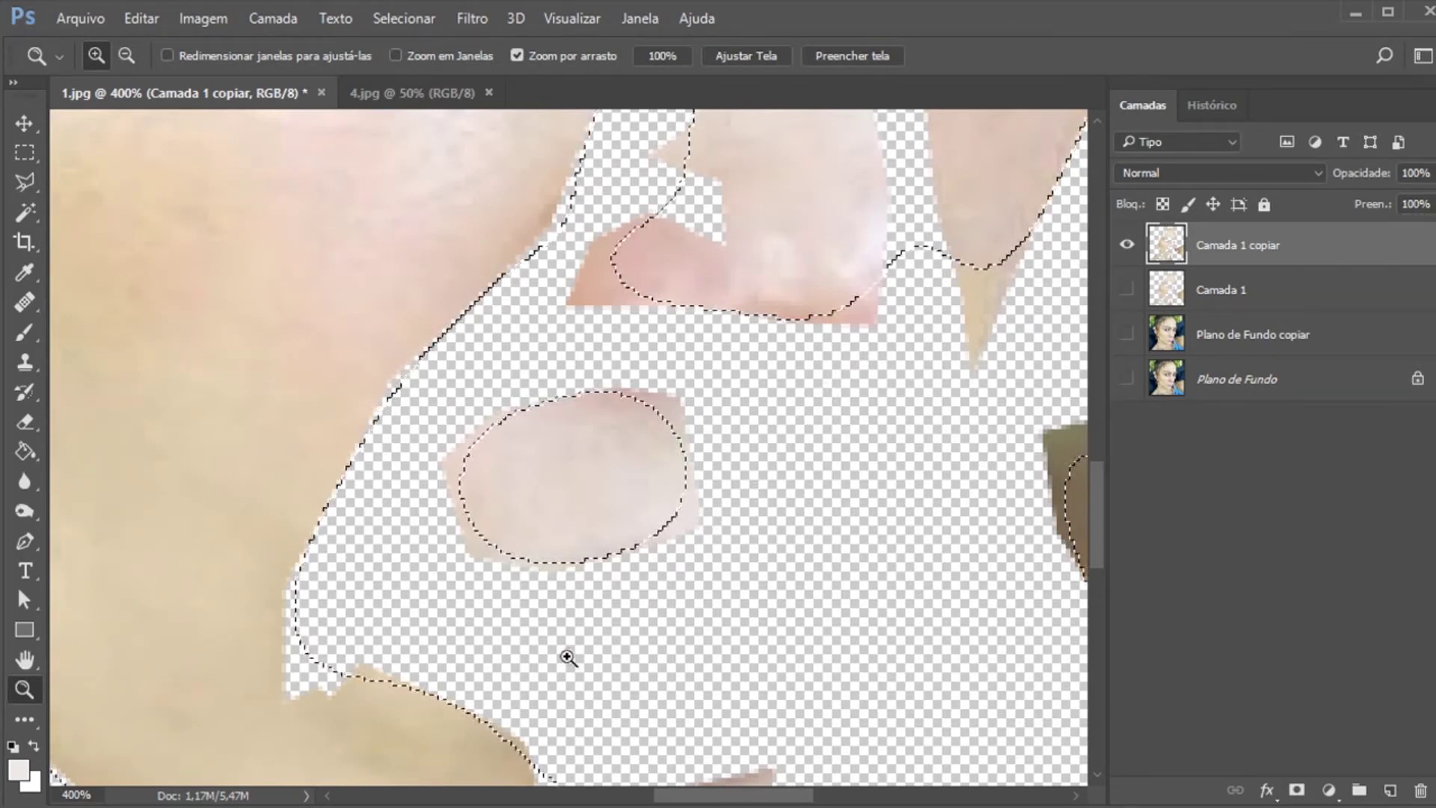
key(Delete)
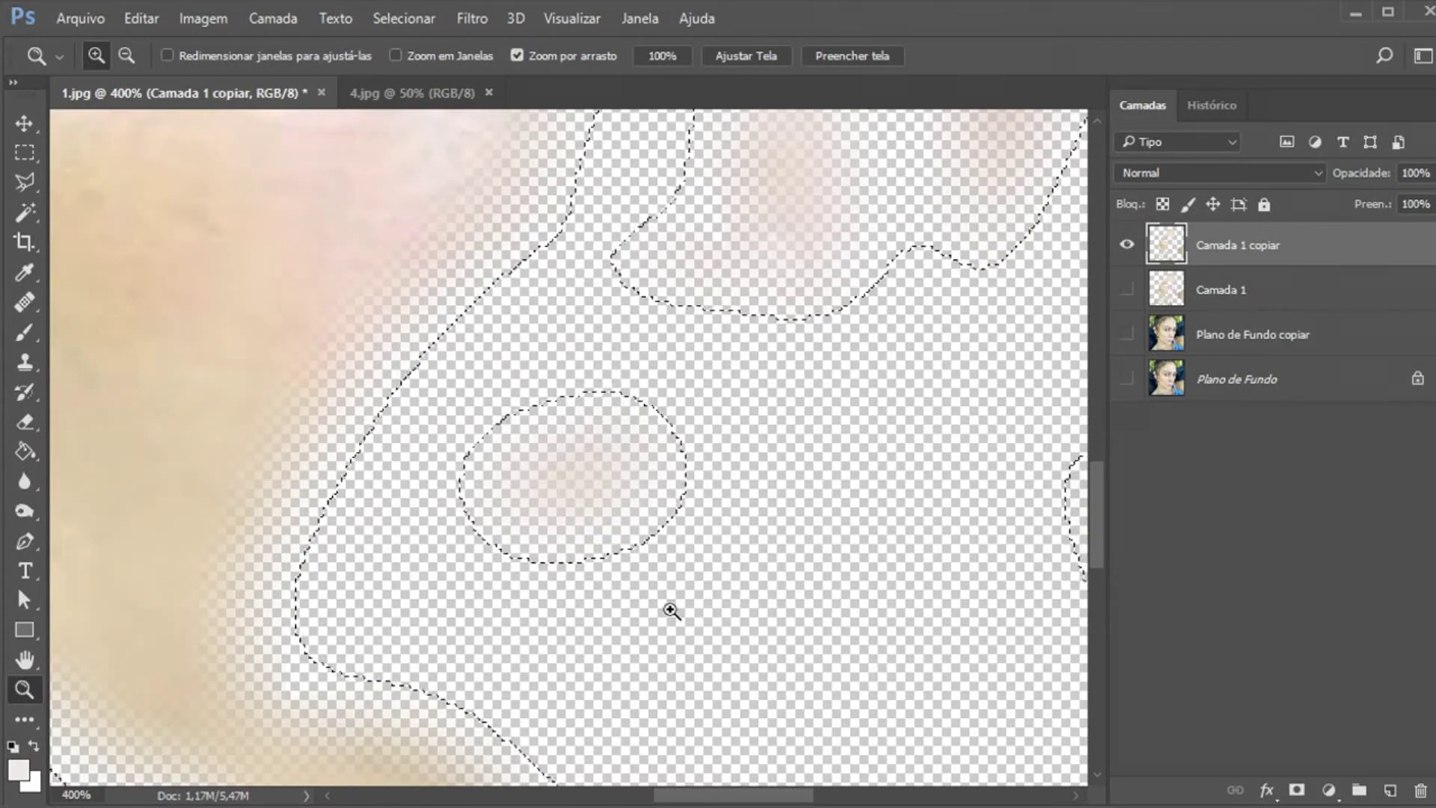
Examine the softened skin of Camada 1 copiar over Plano de Fundo copiar, up close and zoomed out, then compare it with Camada 1
click(1127, 338)
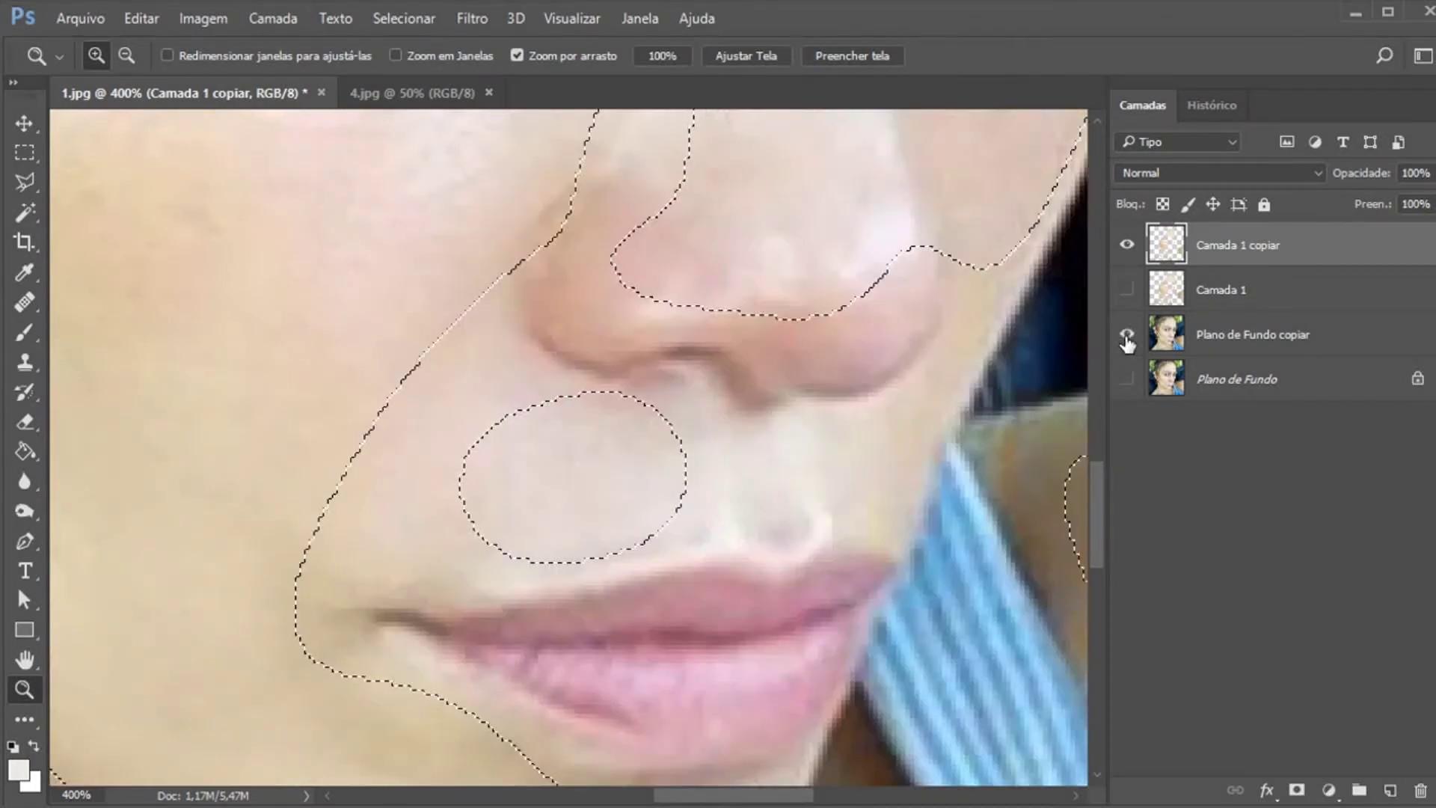
click(1128, 339)
click(1128, 338)
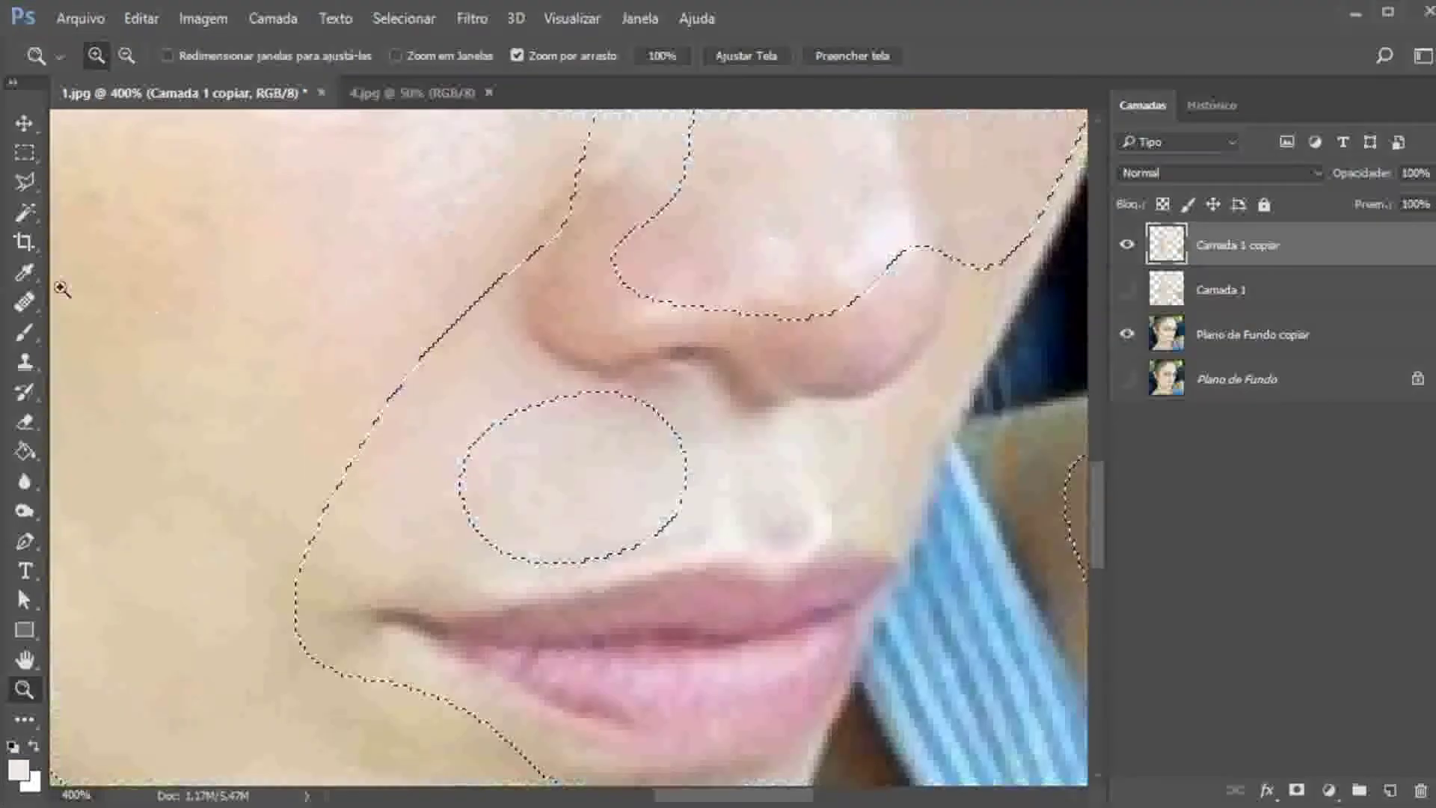
click(22, 156)
click(24, 689)
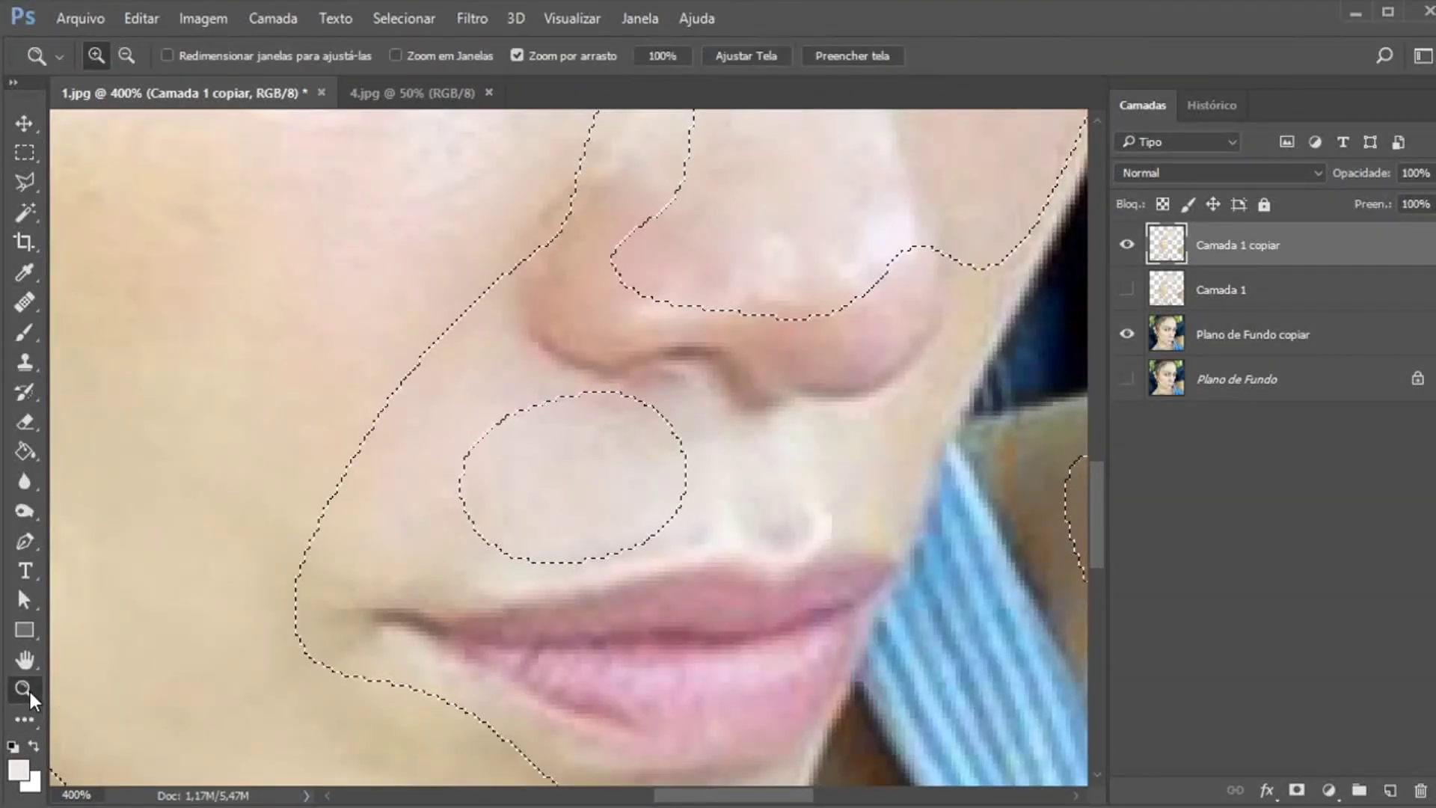
right_click(482, 520)
click(561, 661)
right_click(510, 479)
click(580, 632)
right_click(559, 366)
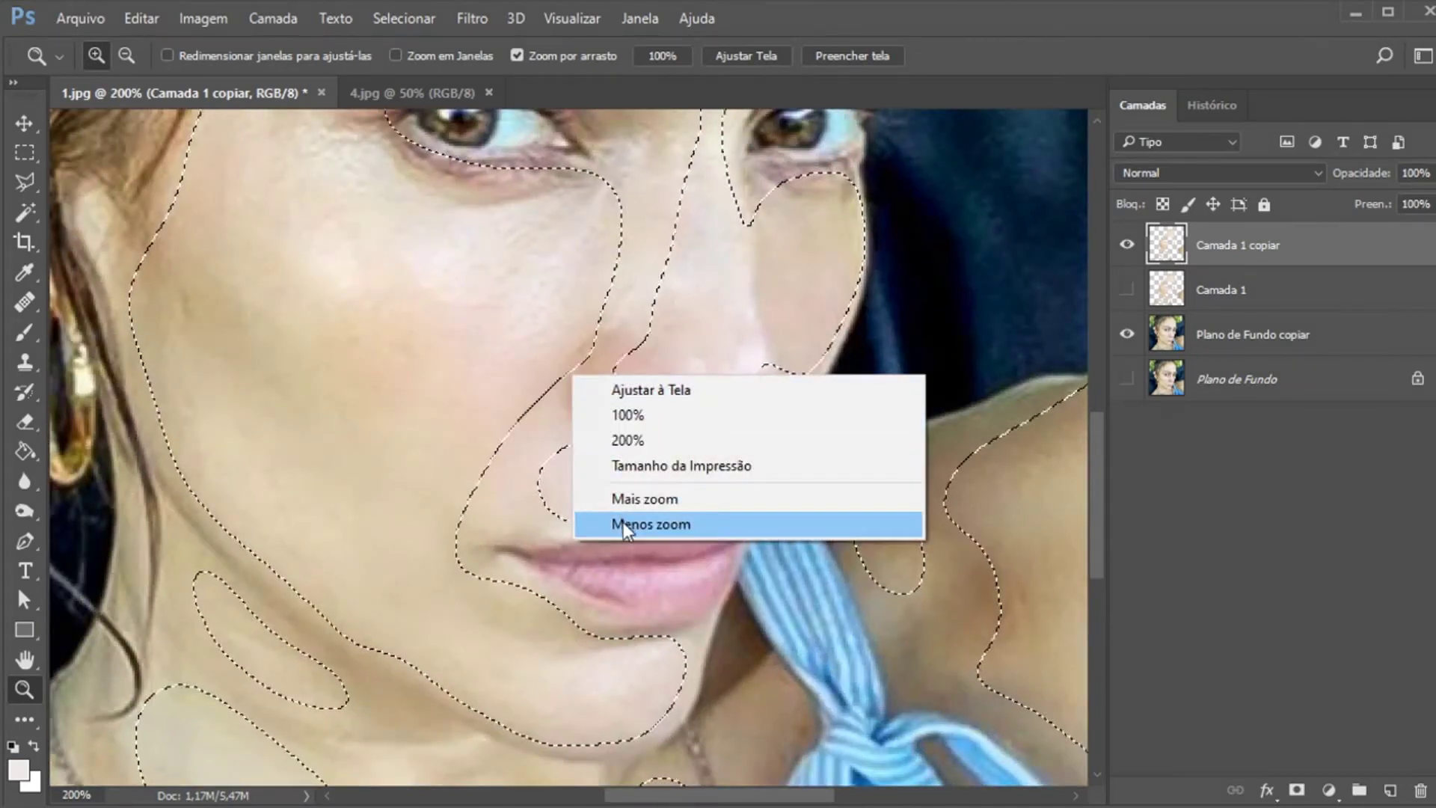
click(621, 524)
ctrl+click(1155, 243)
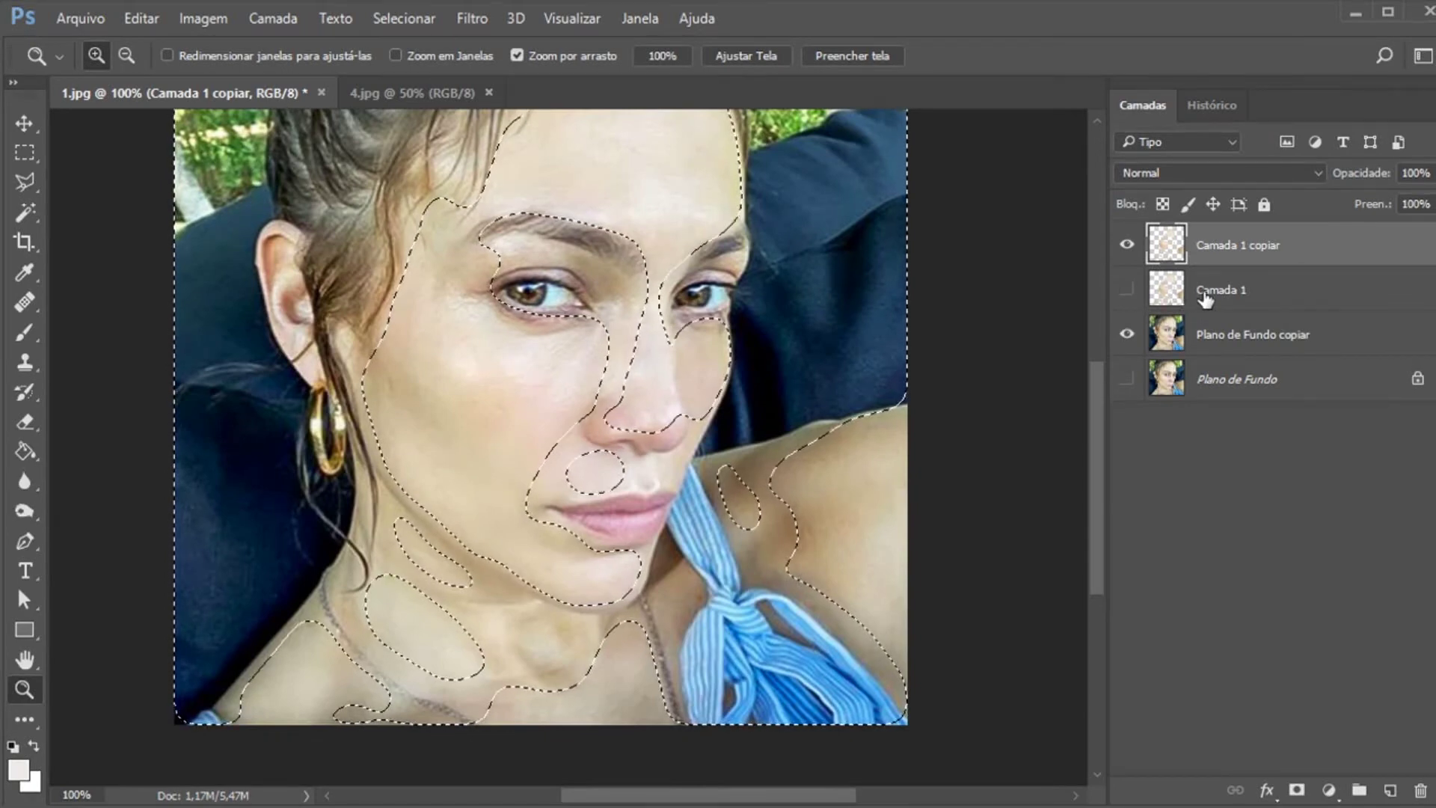
click(1127, 289)
click(1127, 245)
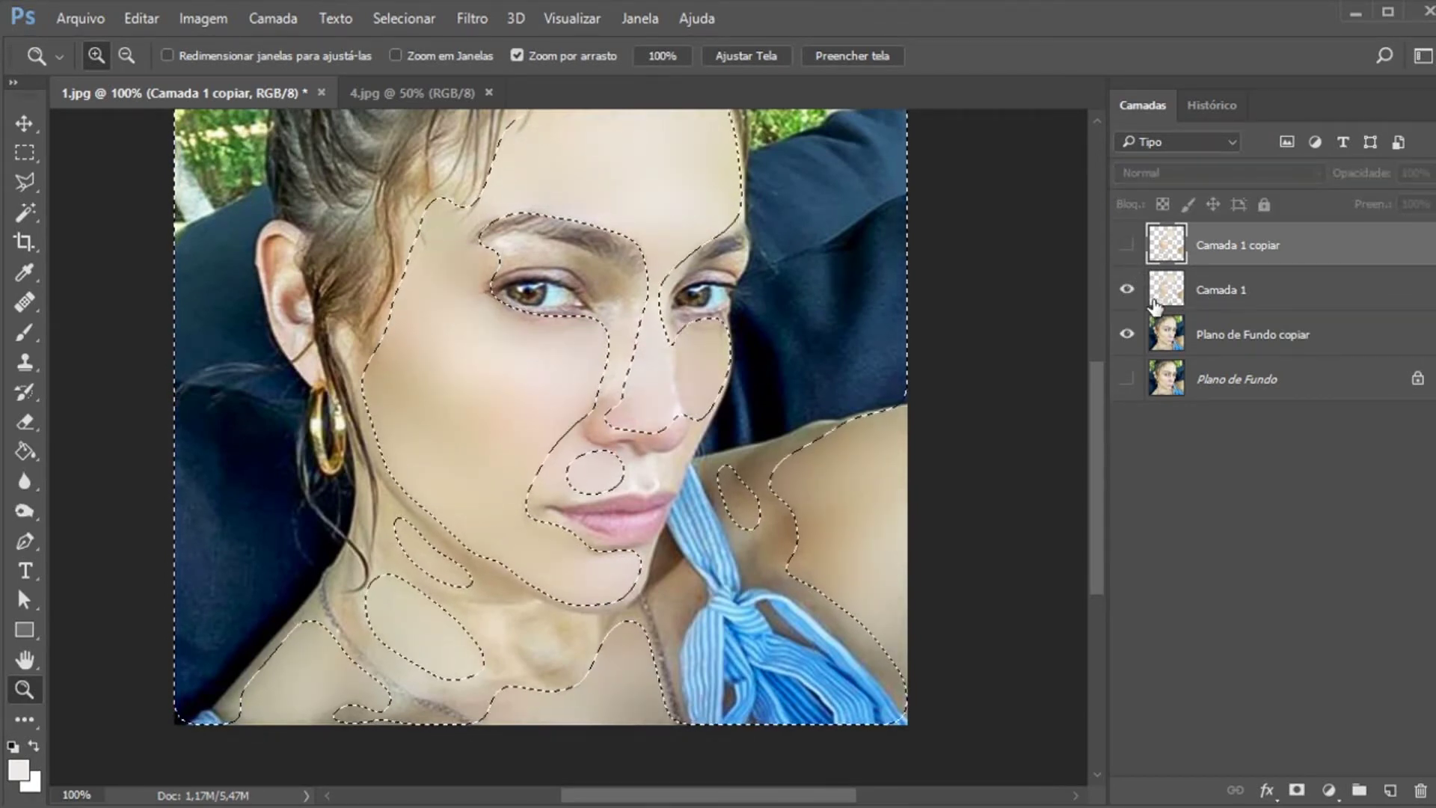
Revert the document history to the last Magic Wand selection, before the feathering and deletions
click(25, 214)
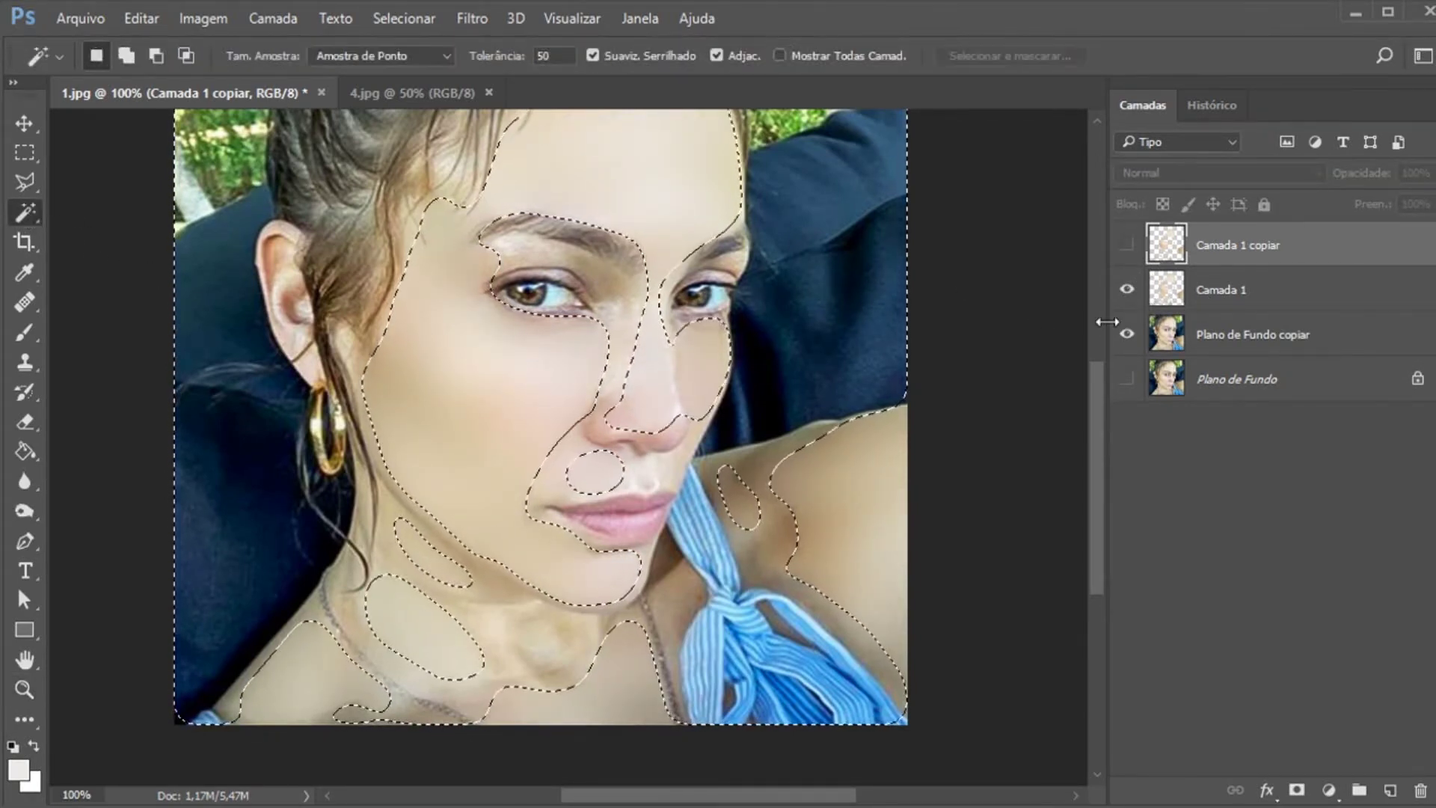
click(1210, 105)
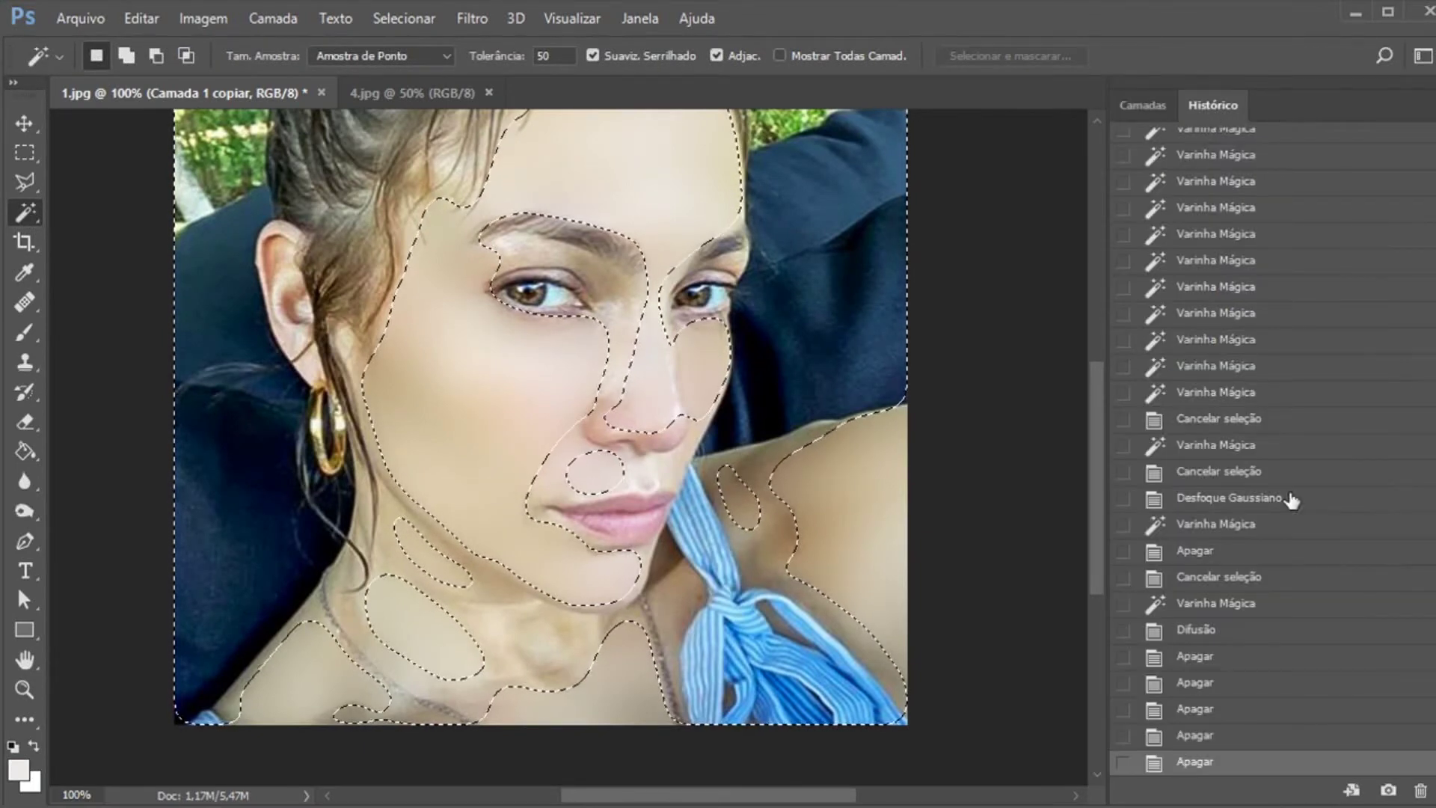
click(1201, 608)
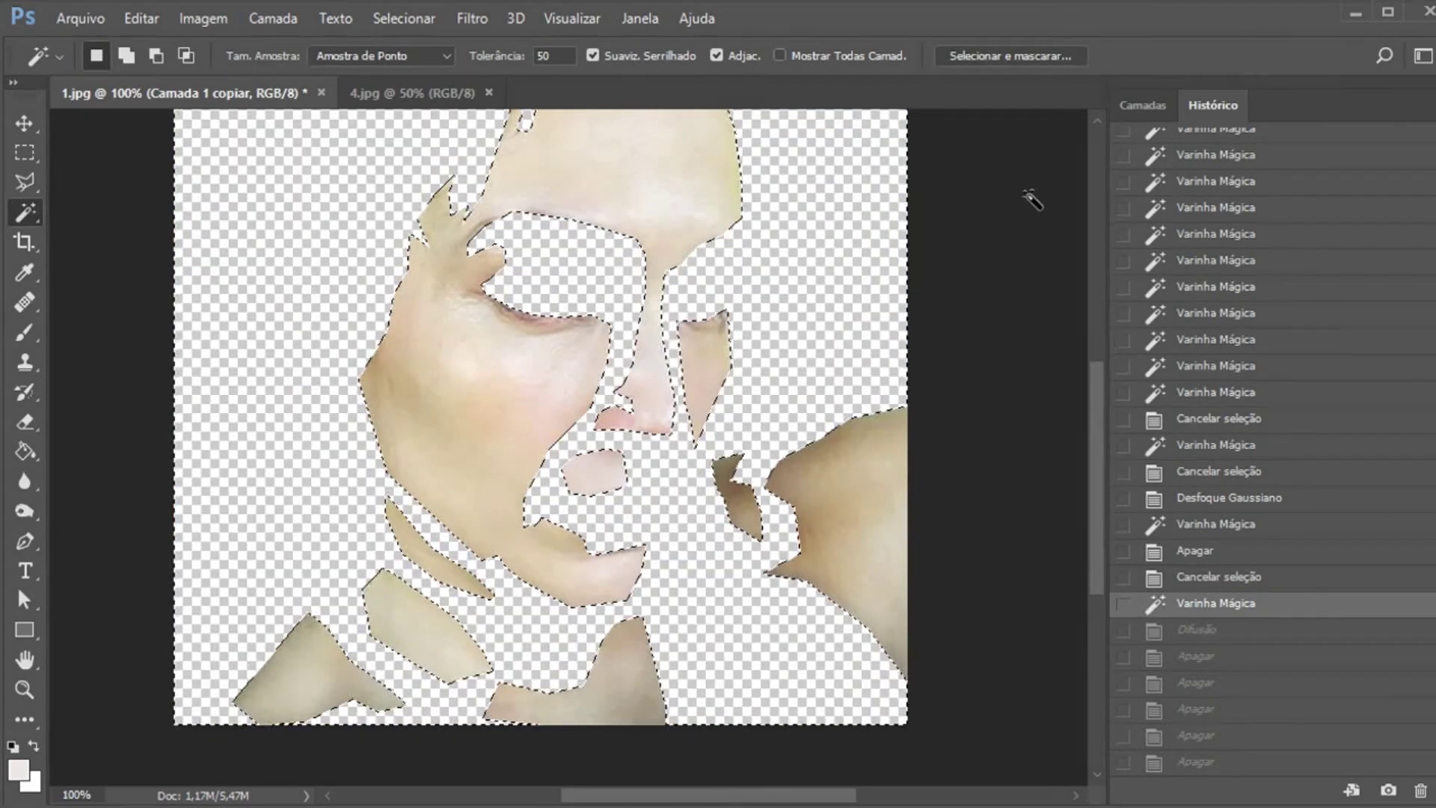
Show Camada 1 instead of Camada 1 copiar and feather the skin selection with a radius of 10 pixels
click(1127, 102)
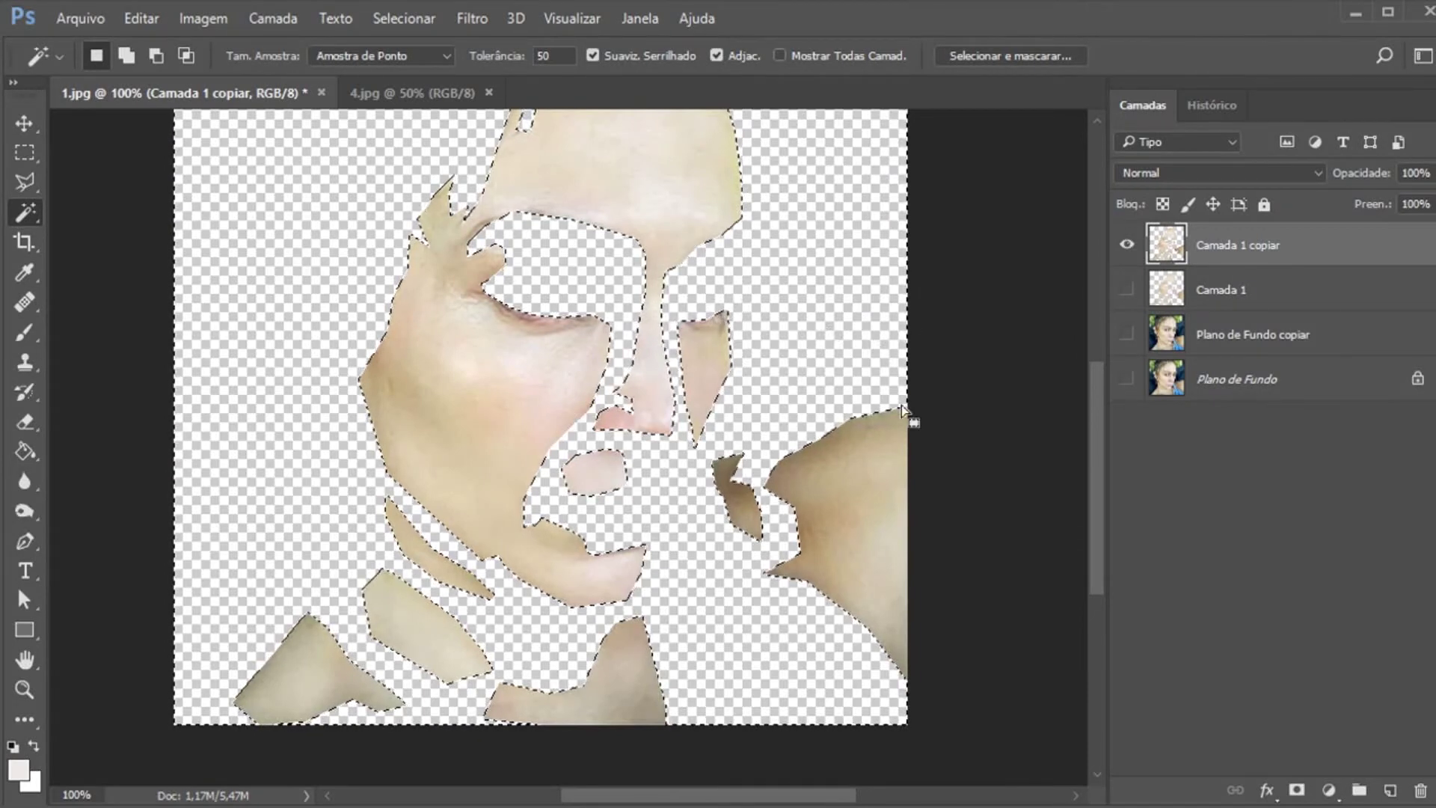
click(1127, 289)
click(1127, 244)
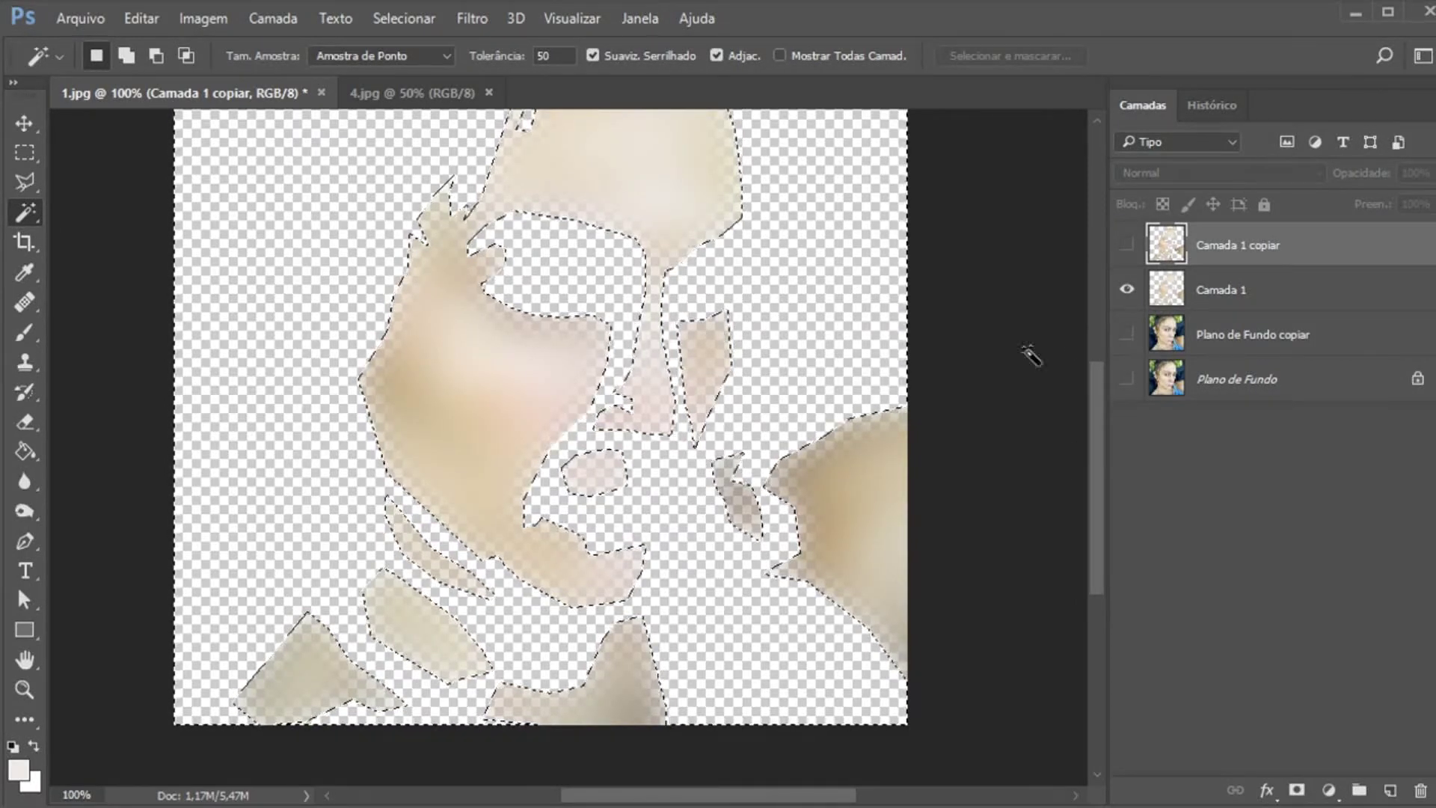
click(401, 20)
mouse_move(522, 323)
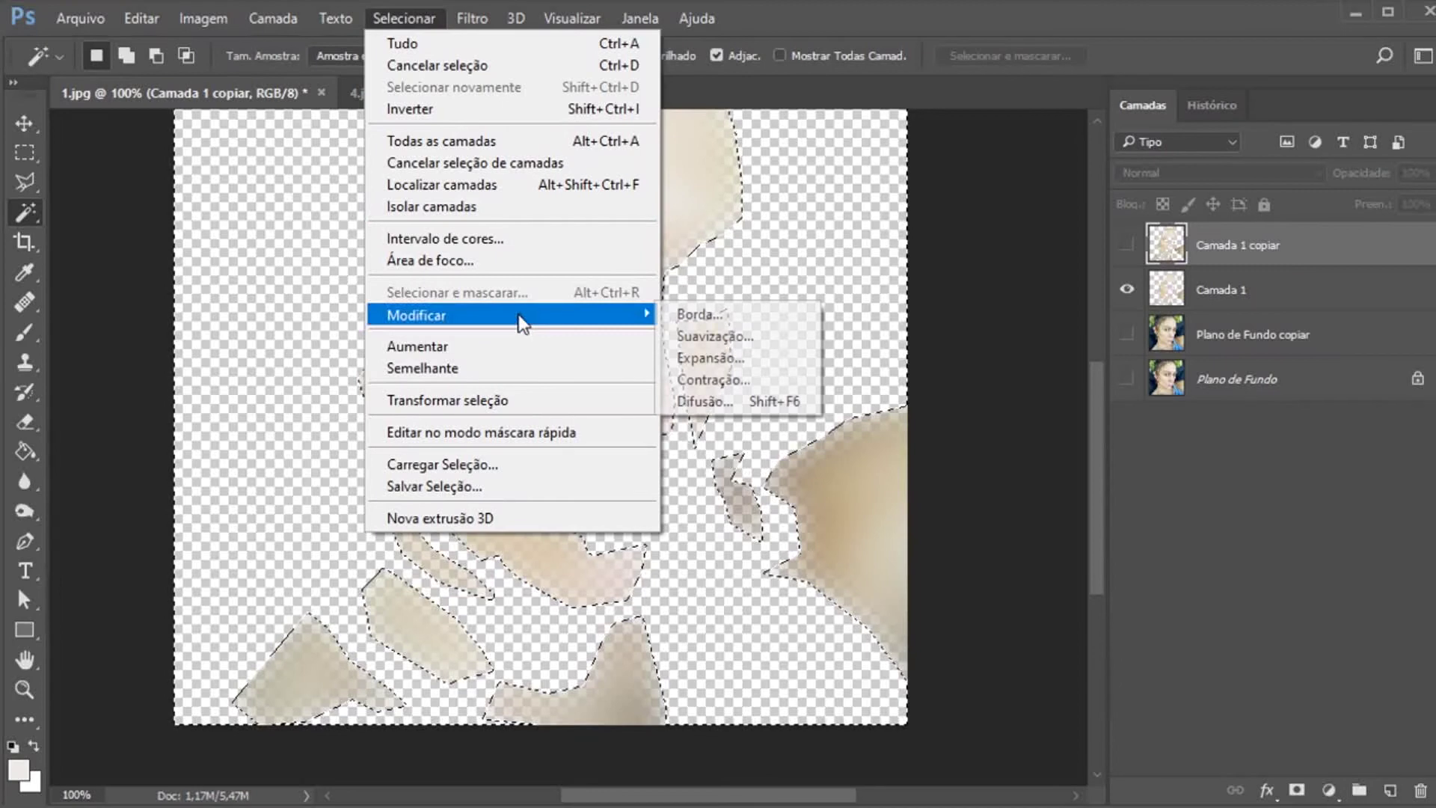
click(727, 401)
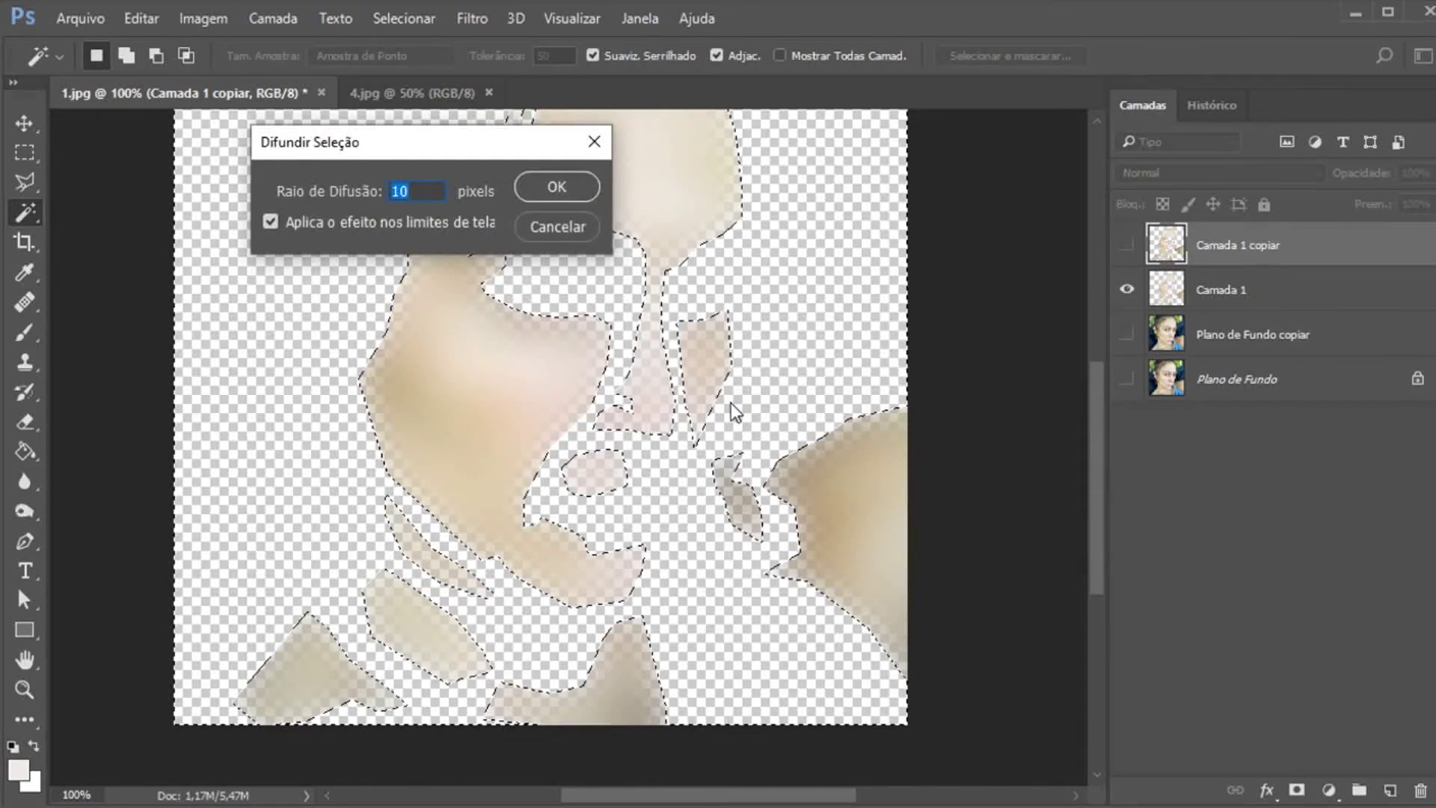
text(10)
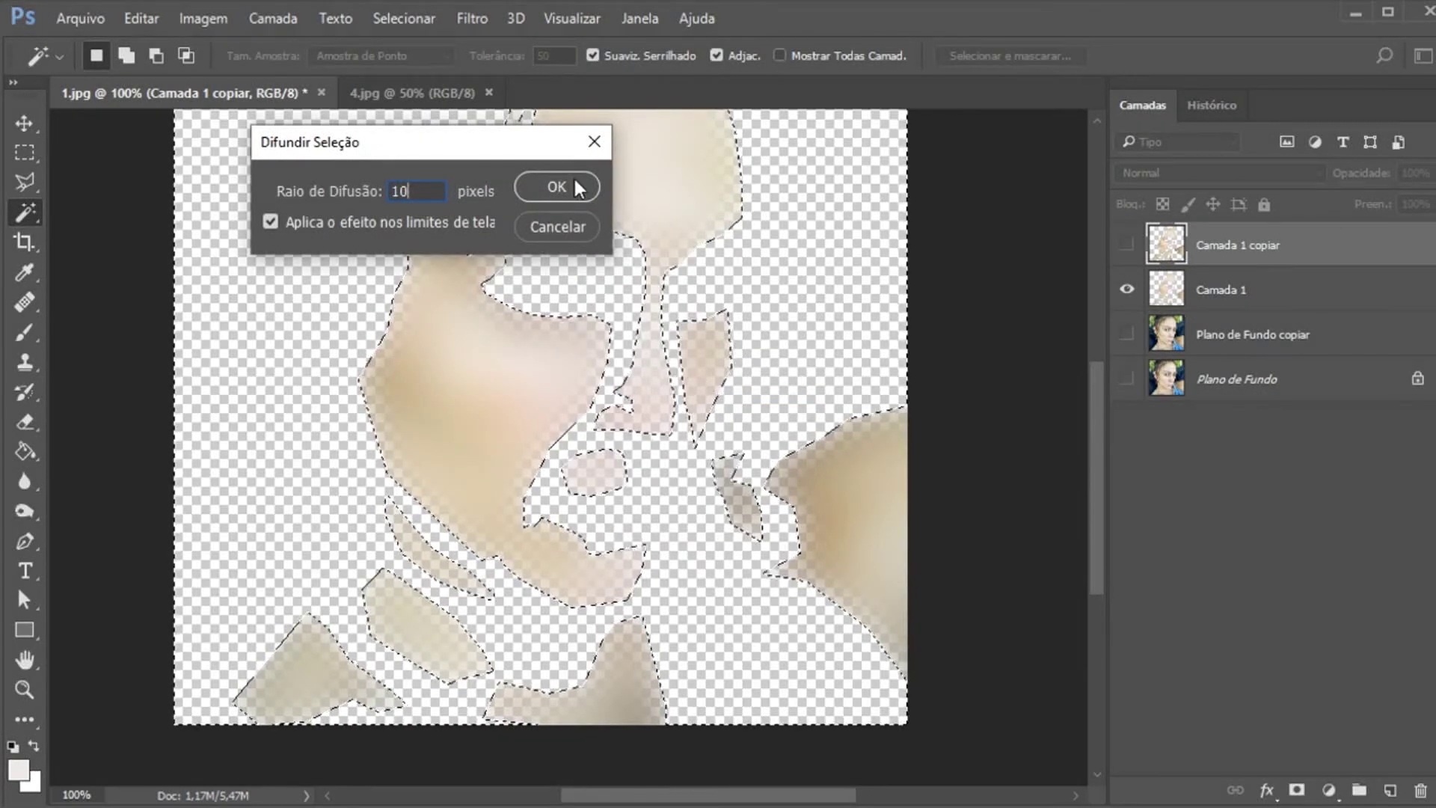
click(557, 188)
Show Plano de Fundo copiar beneath Camada 1 and delete the feathered selection from Camada 1 to soften its skin edges
click(1127, 334)
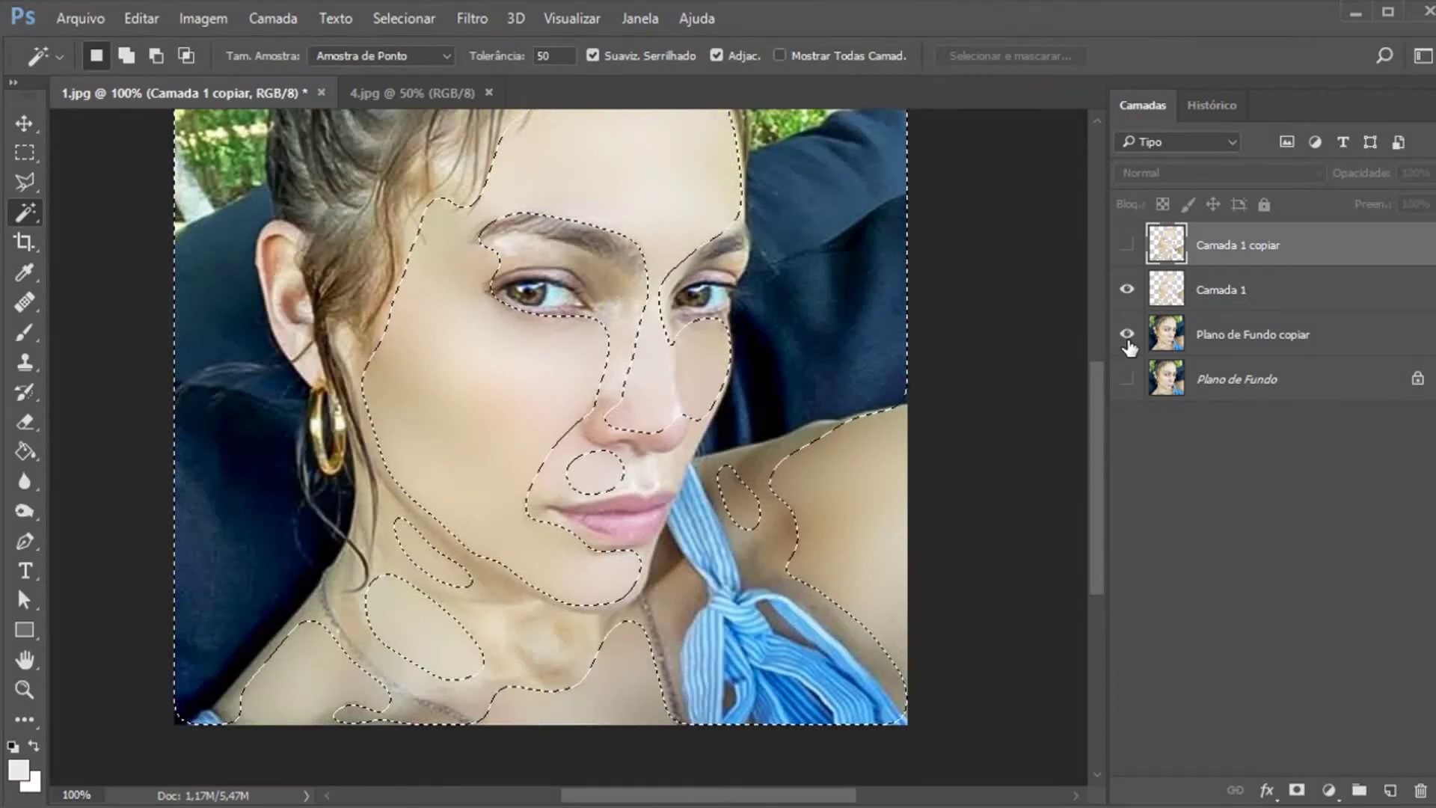
click(25, 689)
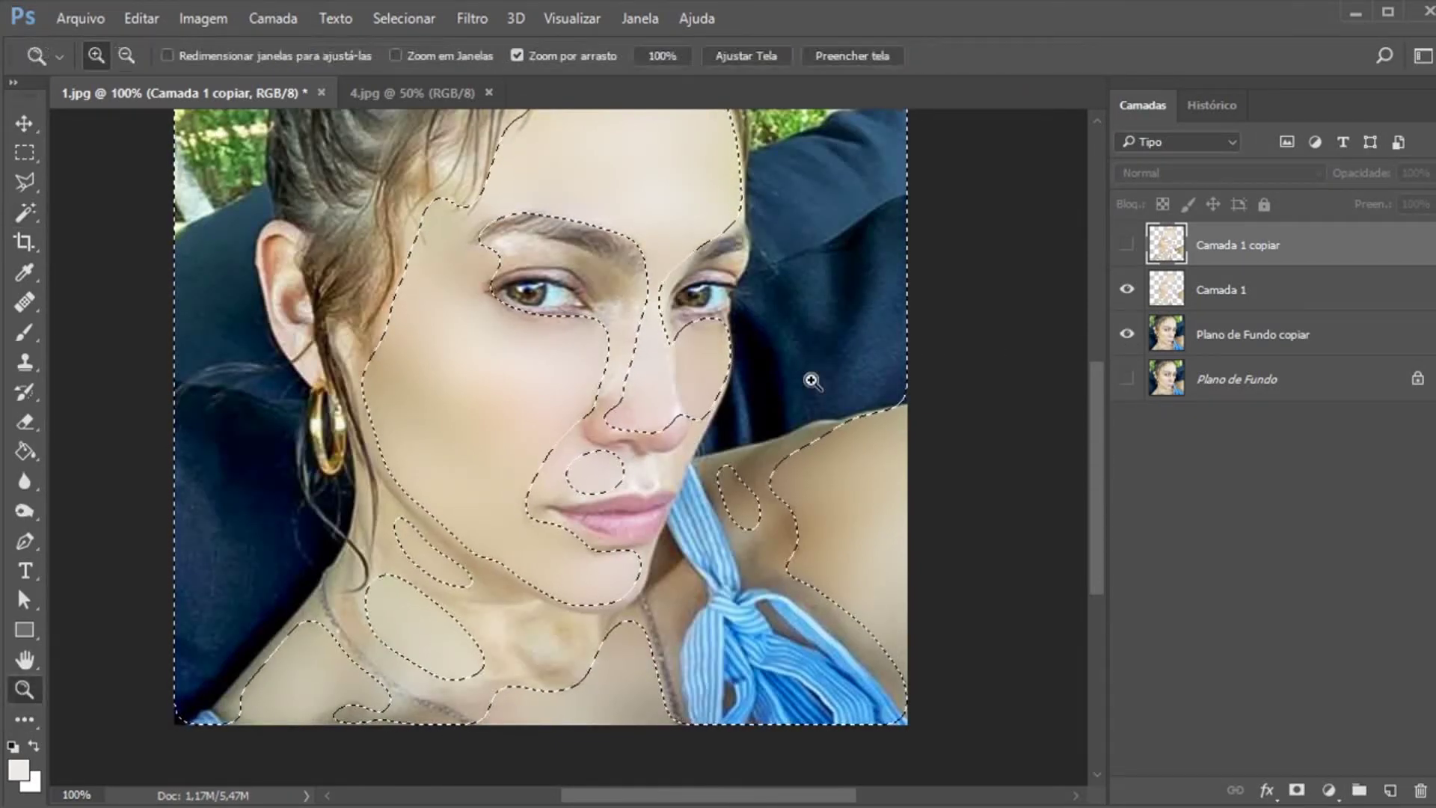
click(658, 388)
click(603, 449)
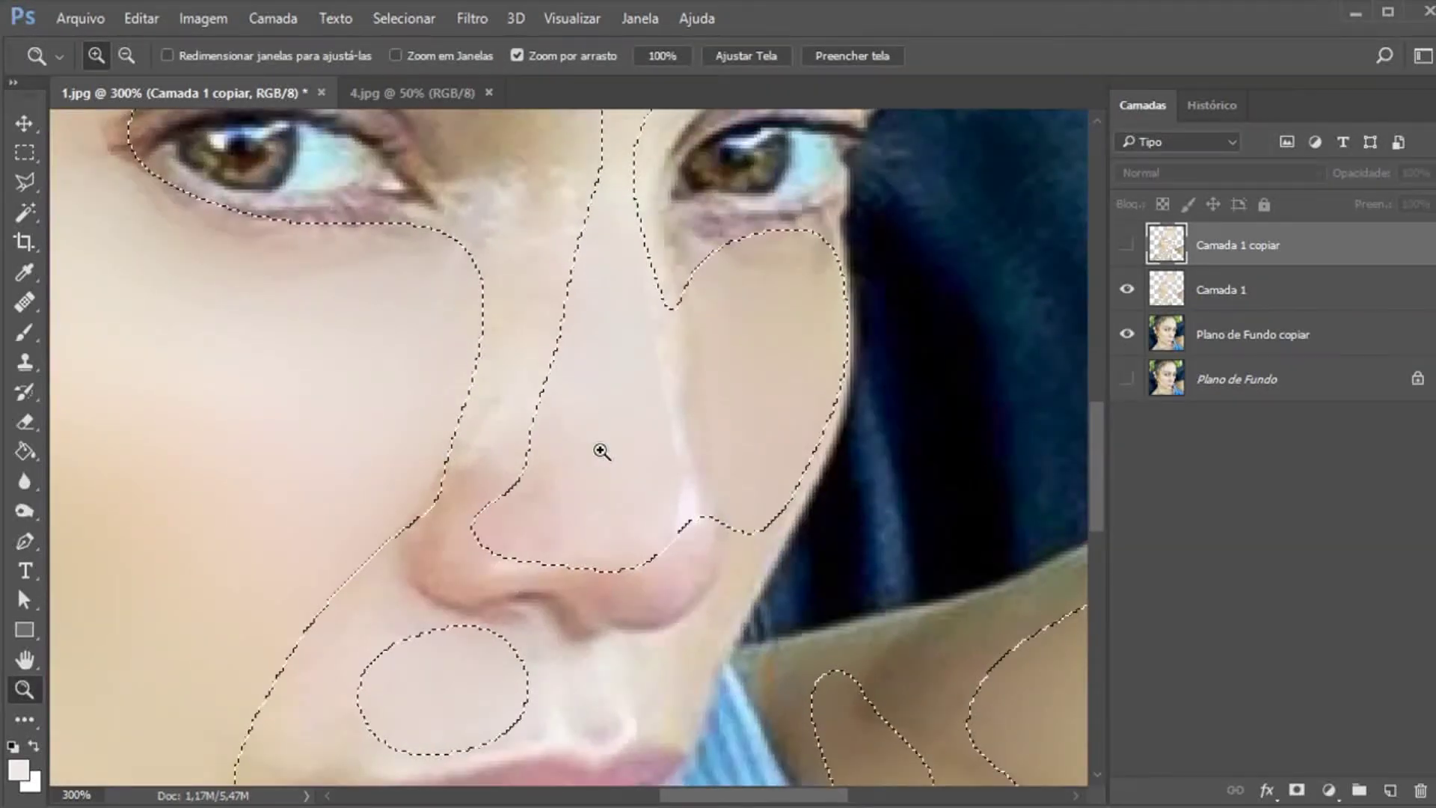
click(1207, 291)
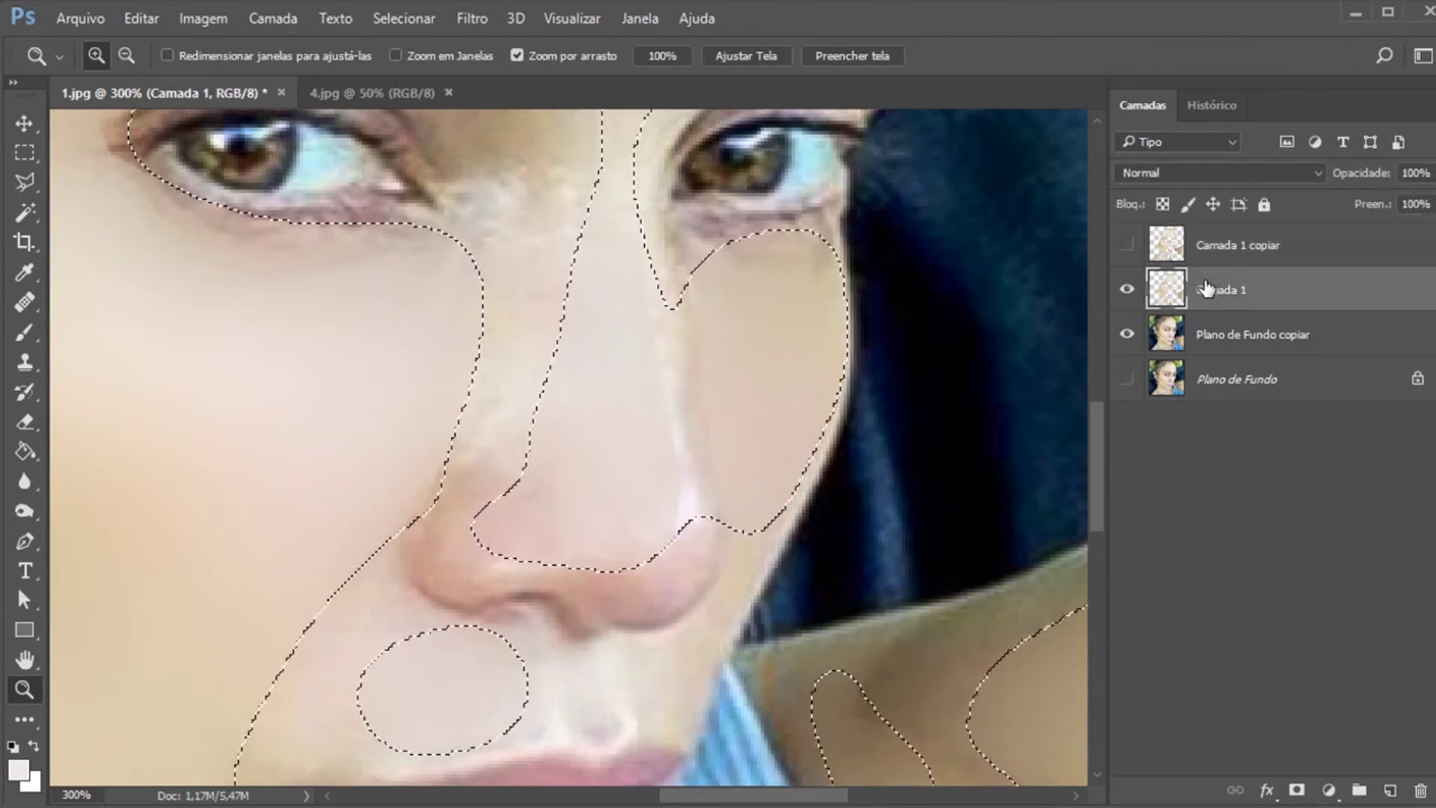
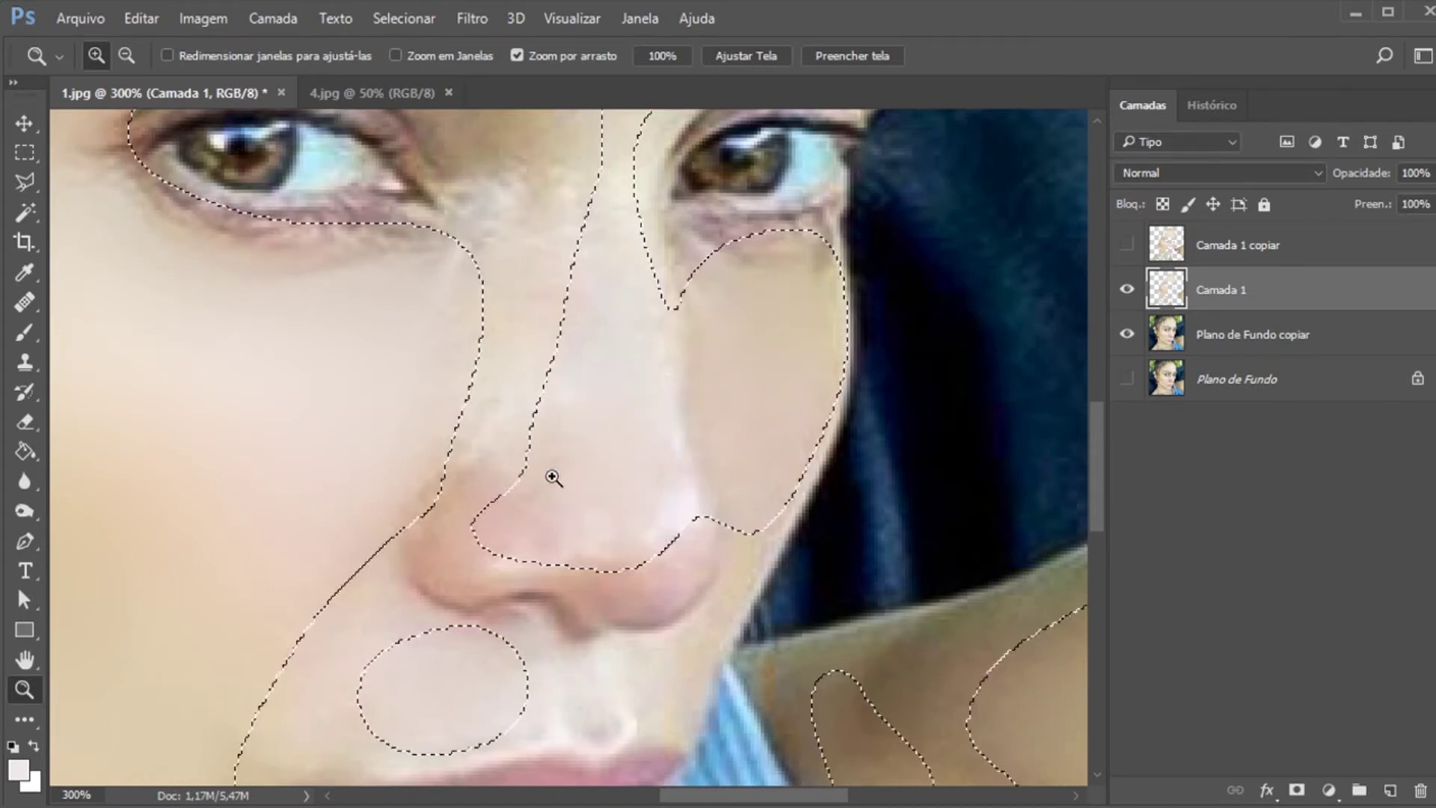
Clear the feathered selection with the whole portrait fitted to the screen
right_click(548, 398)
click(585, 416)
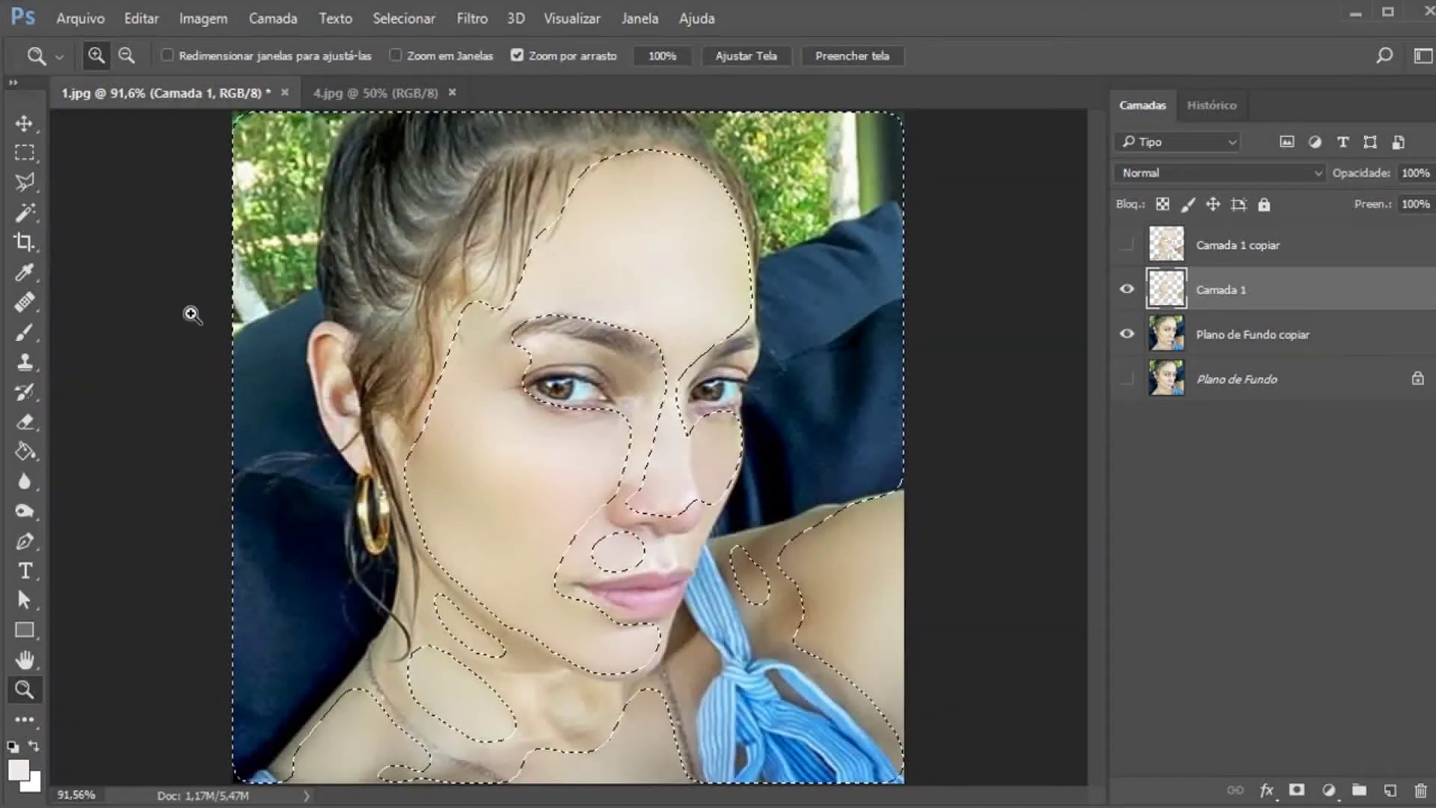
click(22, 159)
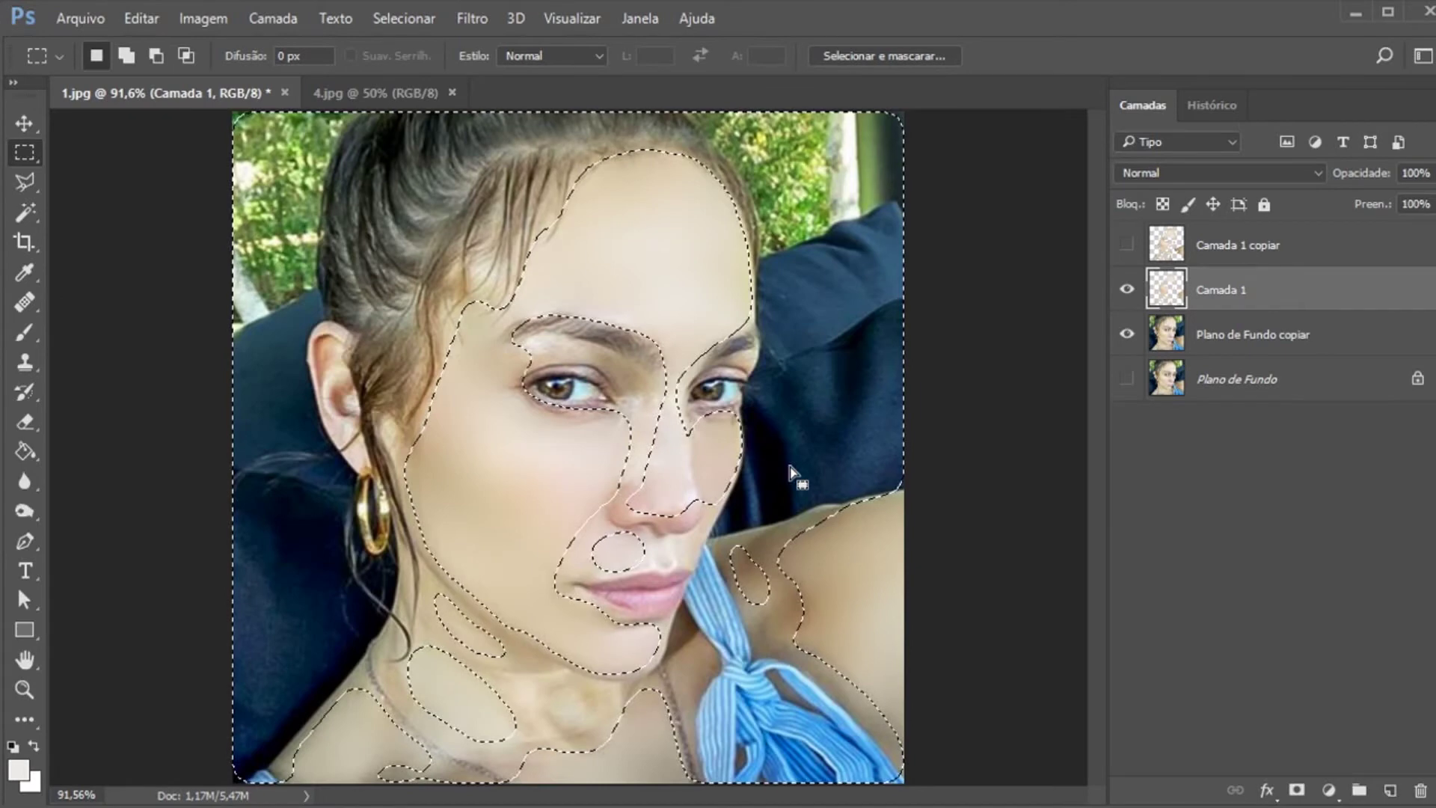
key(ctrl+d)
Compare the portrait's skin with the blurred Camada 1 hidden and shown
click(1131, 289)
click(1130, 290)
click(1130, 289)
click(1130, 289)
click(1130, 290)
click(1131, 289)
click(1131, 289)
click(1130, 290)
click(1130, 289)
click(1131, 289)
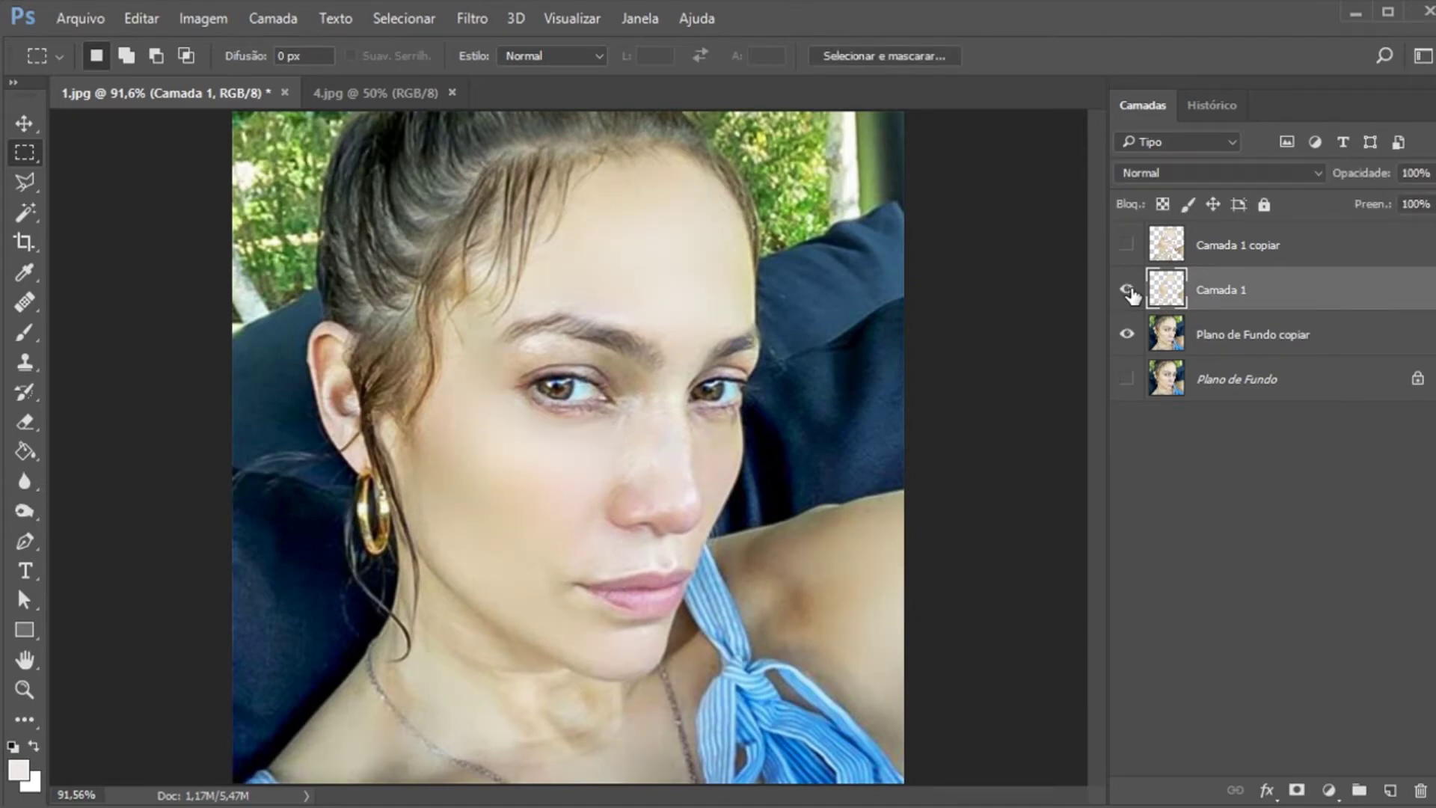
Lower the opacity of Camada 1 to 68%
click(1235, 337)
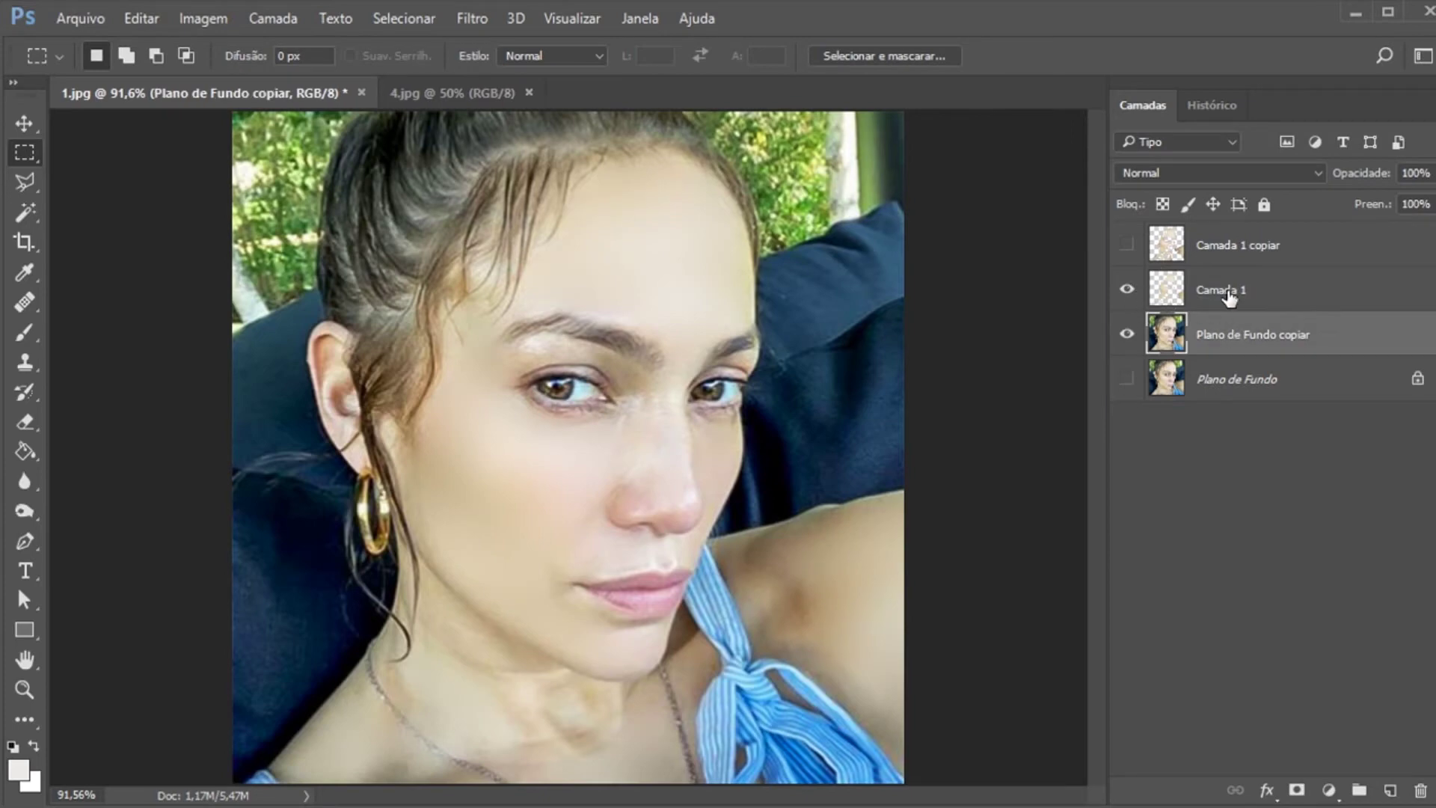
click(1228, 297)
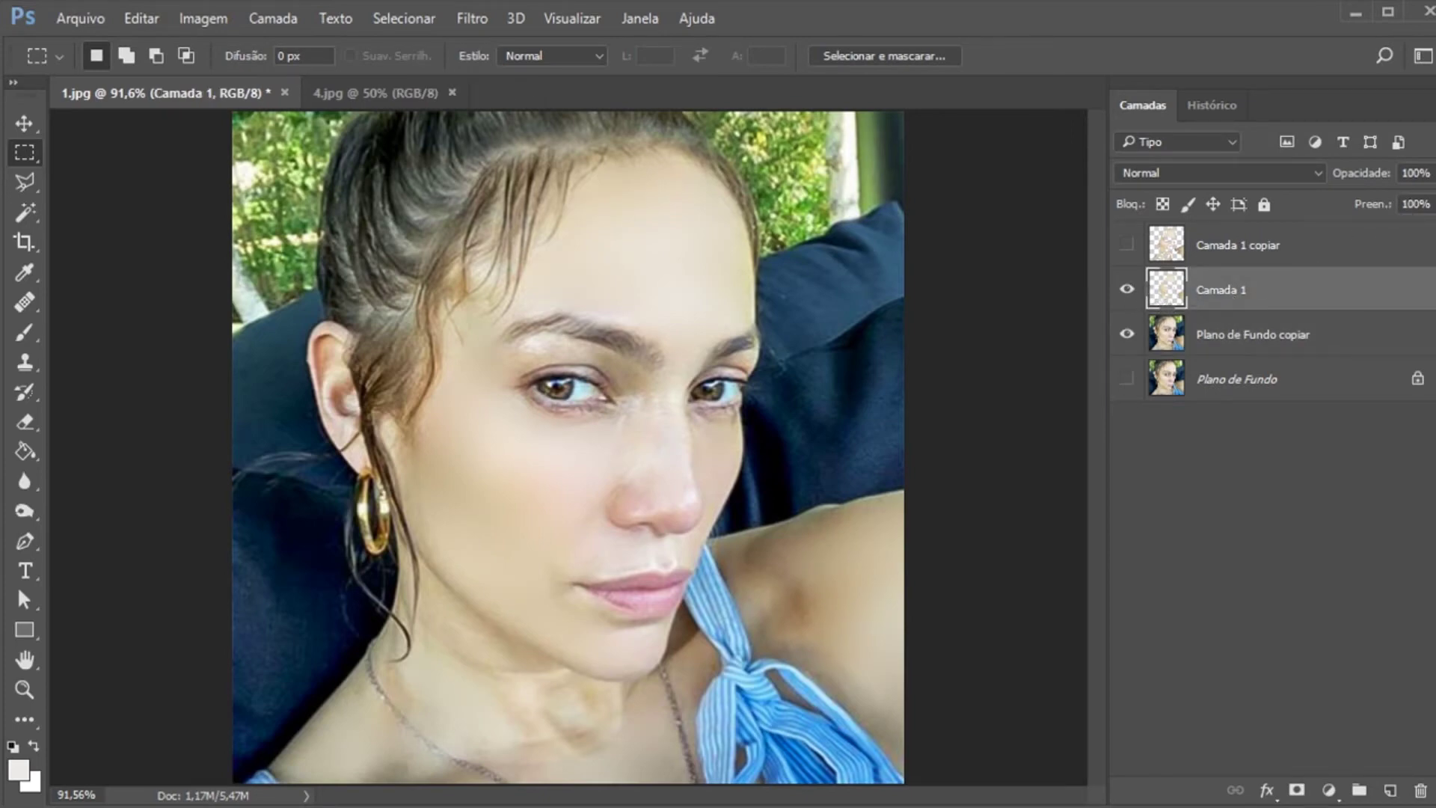
click(1435, 174)
drag(1415, 201, 1392, 201)
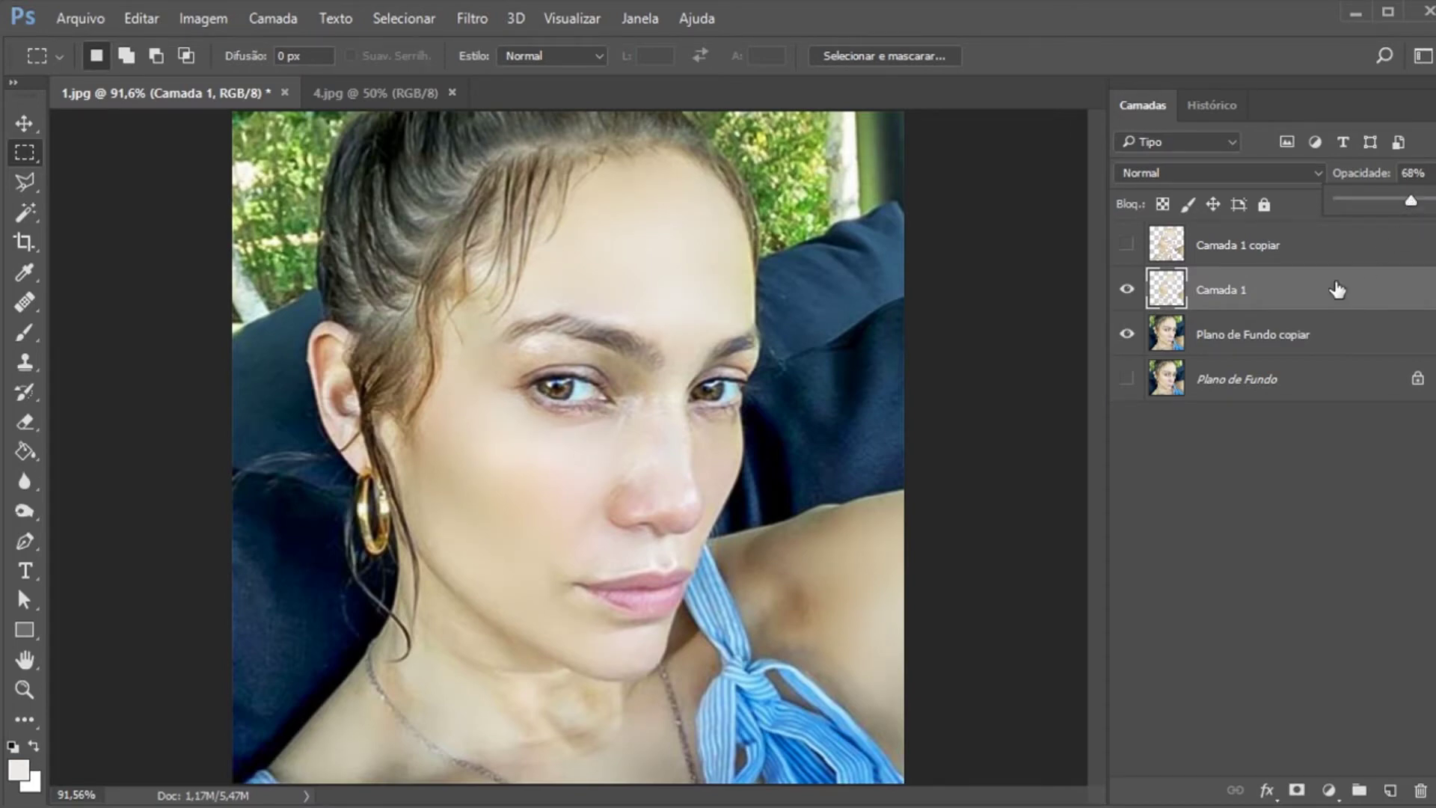
Duplicate Plano de Fundo copiar and merge Camada 1 with the duplicate into a single layer
click(1219, 357)
ctrl+click(1234, 351)
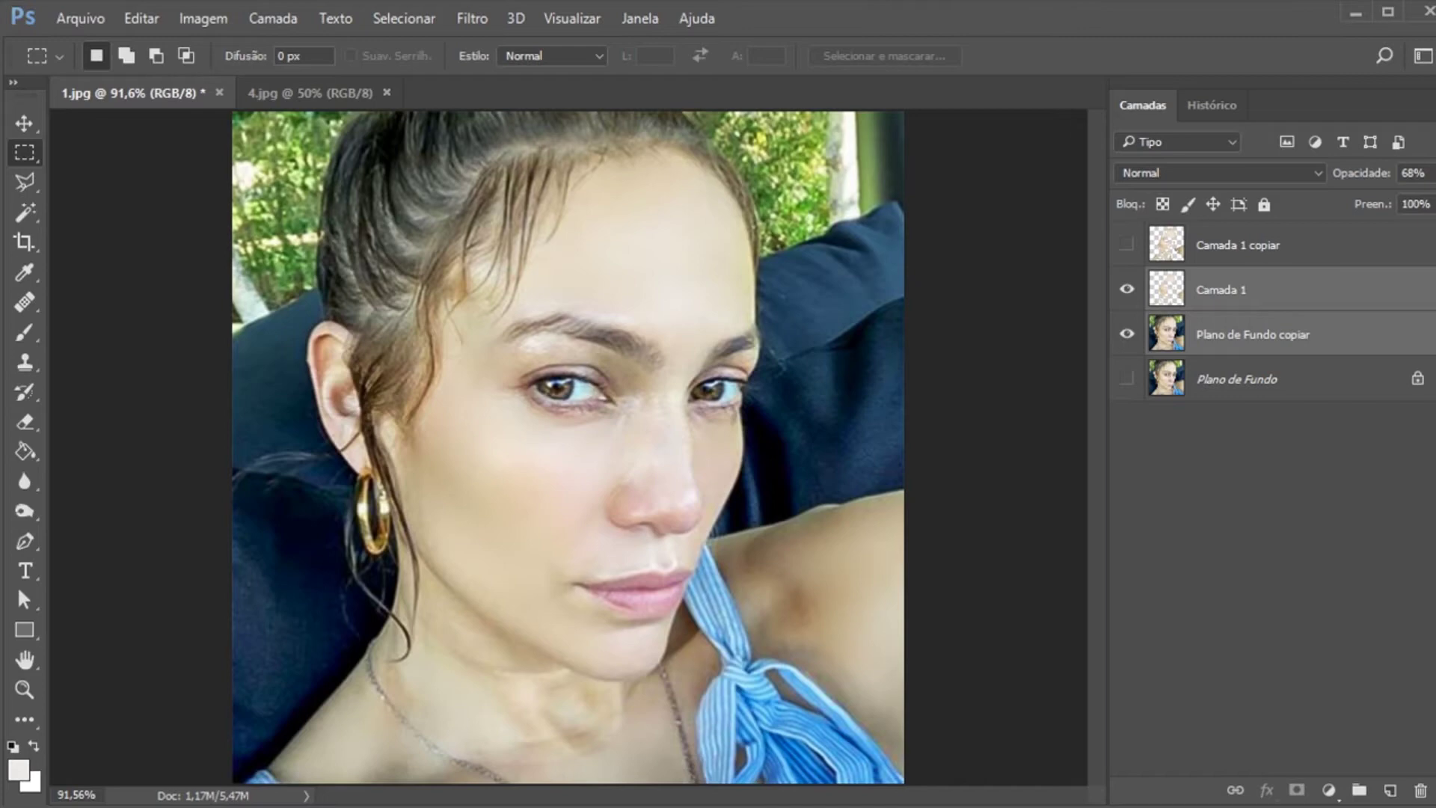
click(1273, 350)
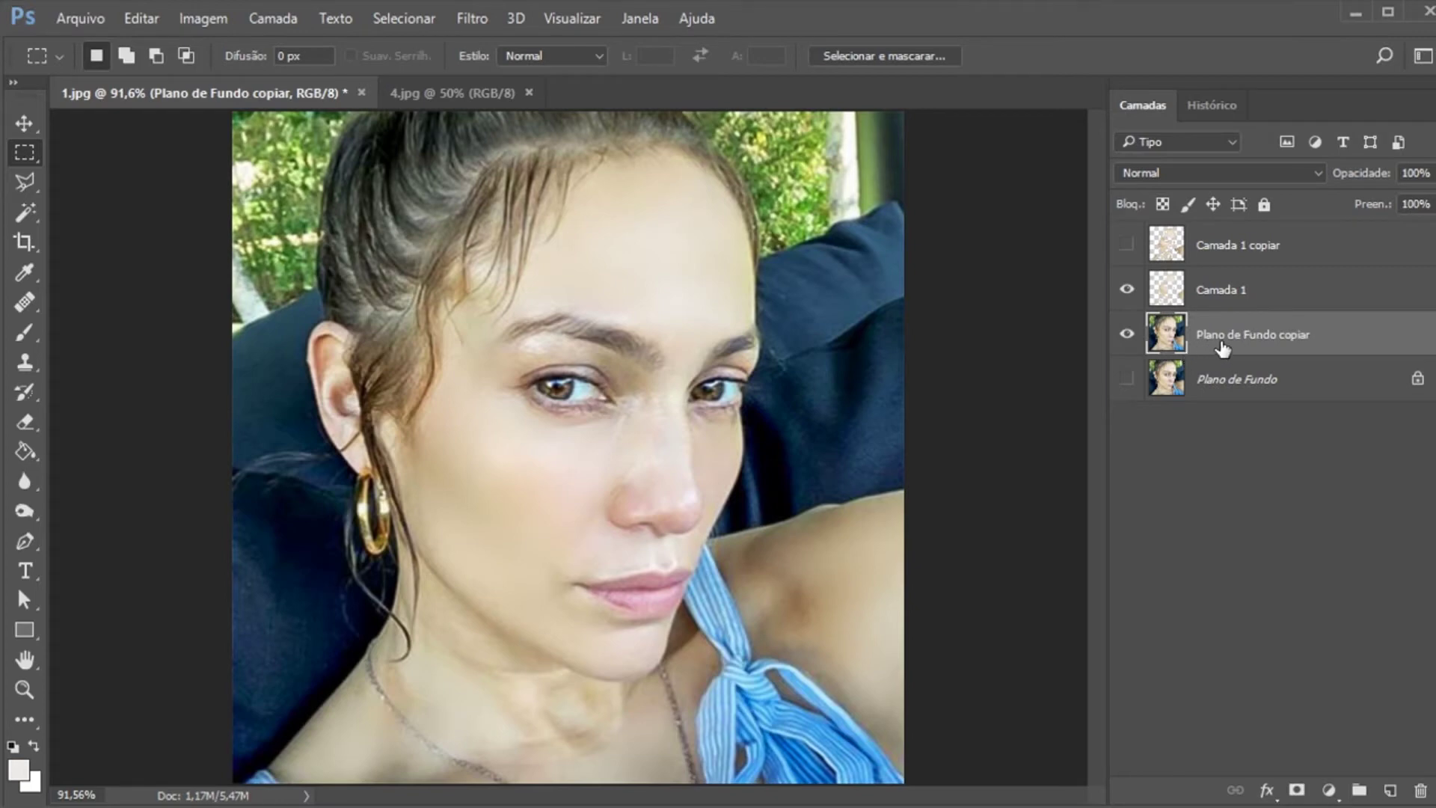
key(ctrl+j)
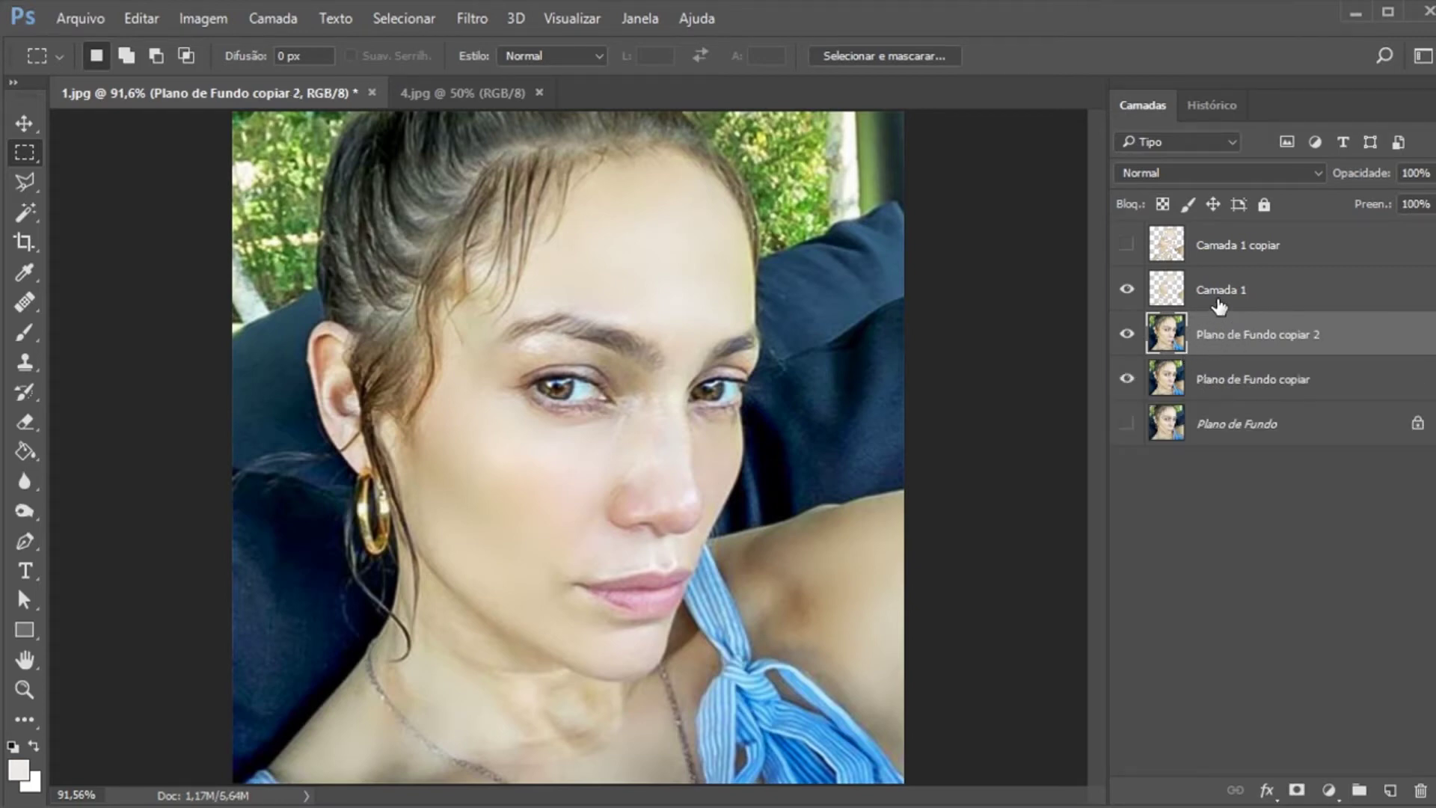
click(1219, 300)
ctrl+click(1234, 334)
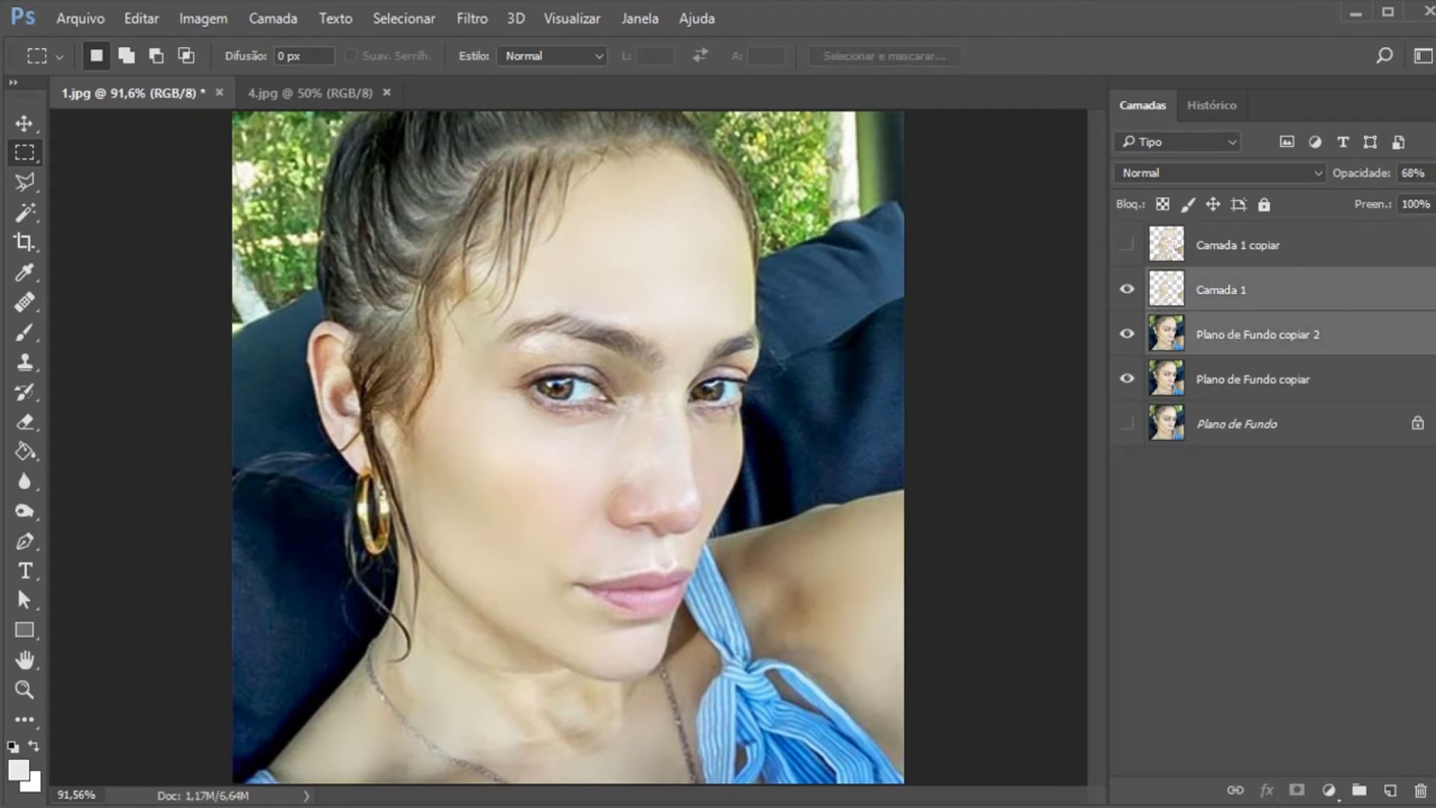
key(ctrl+e)
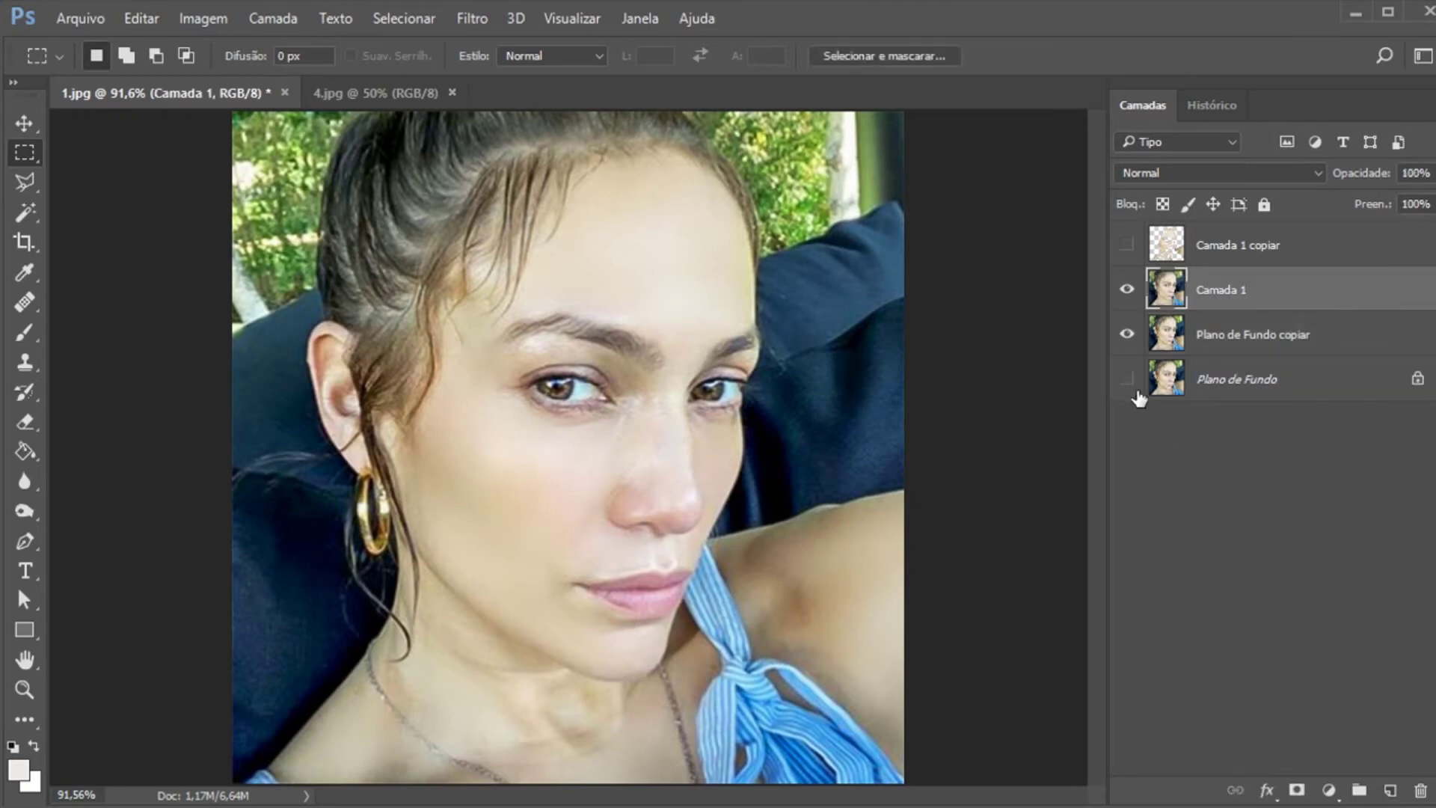
Hide Camada 1 and Plano de Fundo copiar to view the original Plano de Fundo on its own
click(1127, 290)
click(1126, 334)
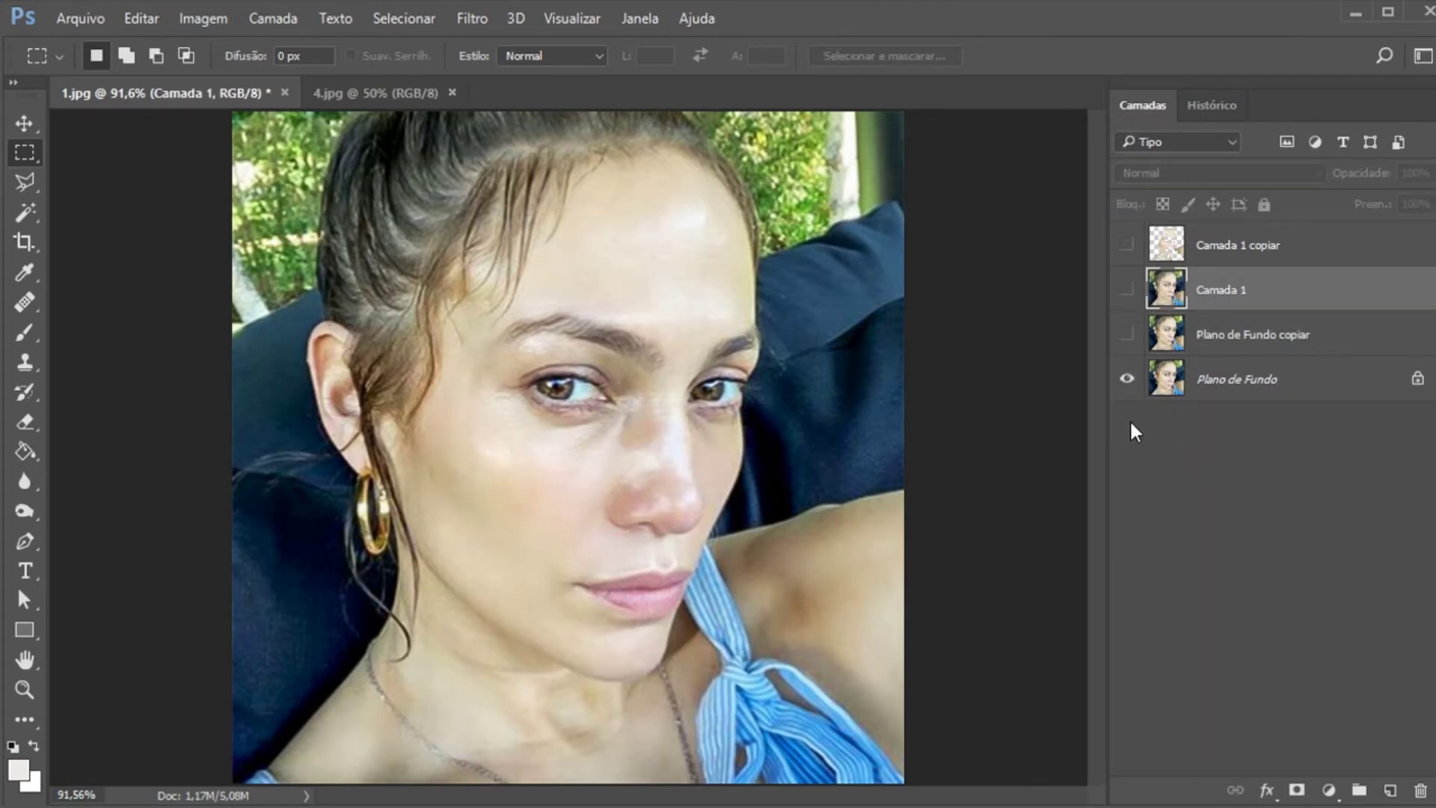
Show Plano de Fundo copiar and Camada 1 again, and make Camada 1 the active layer
click(1235, 387)
click(1131, 335)
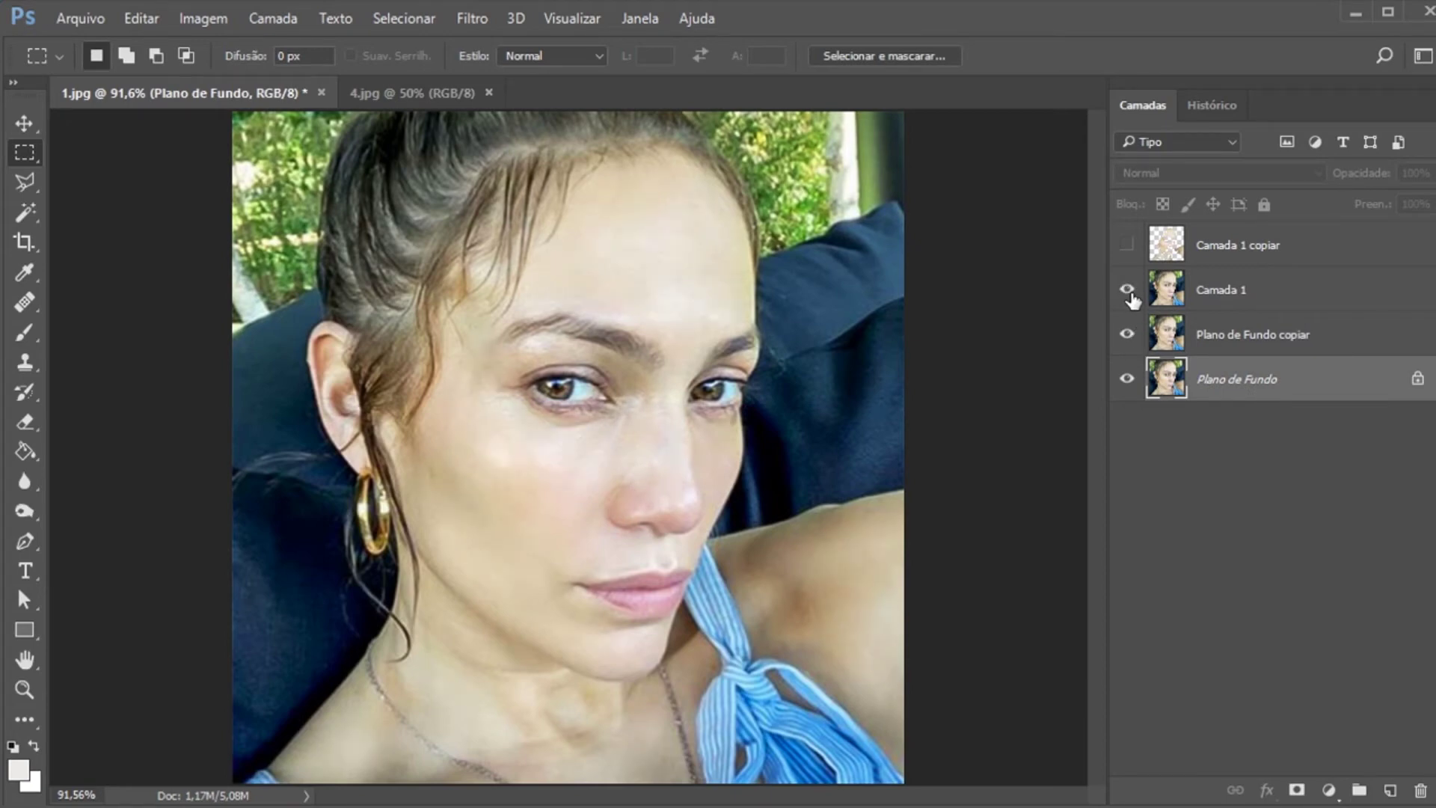
click(1195, 306)
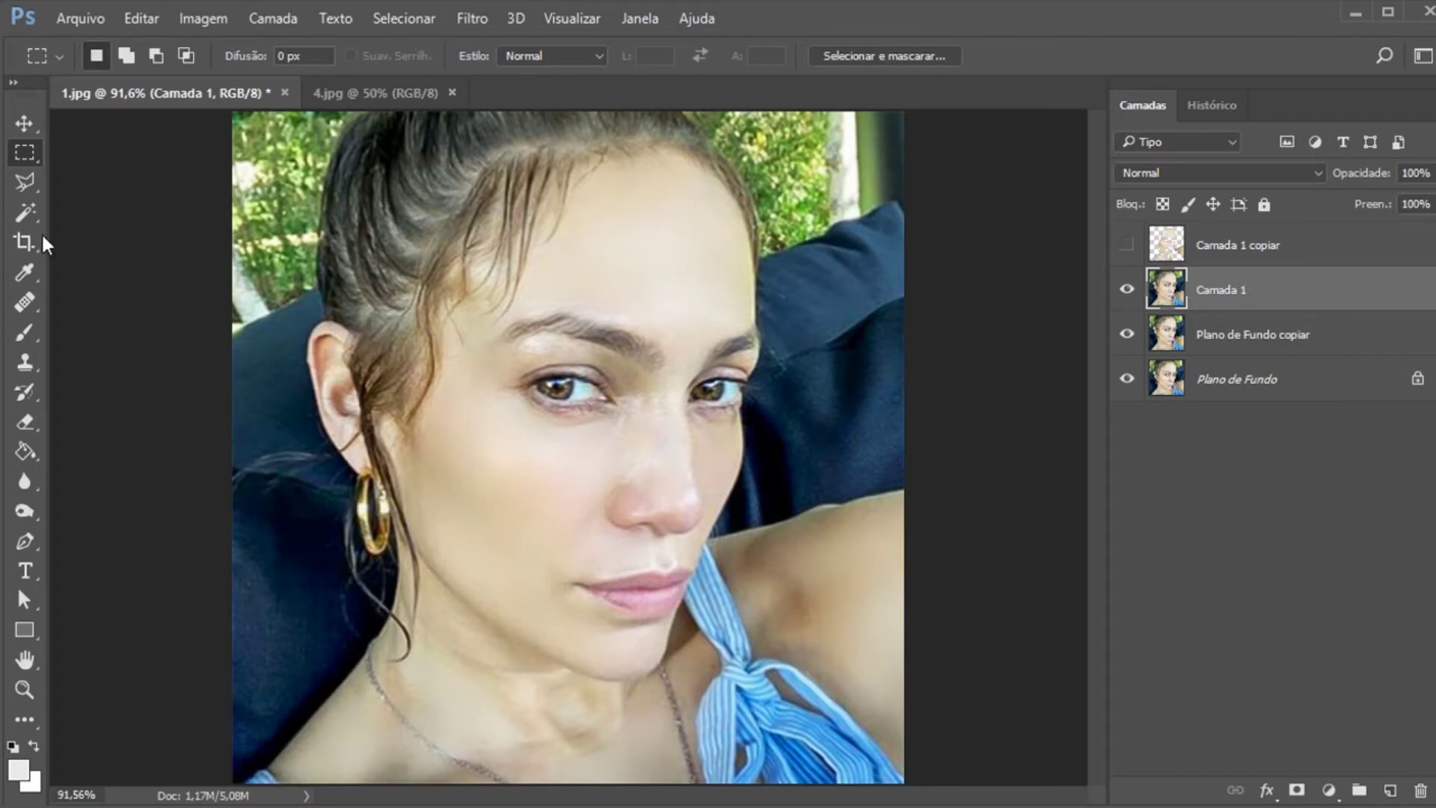
Outline skin patches on the nose, the shoulder and the neck in one selection with the Polygonal Lasso
click(39, 192)
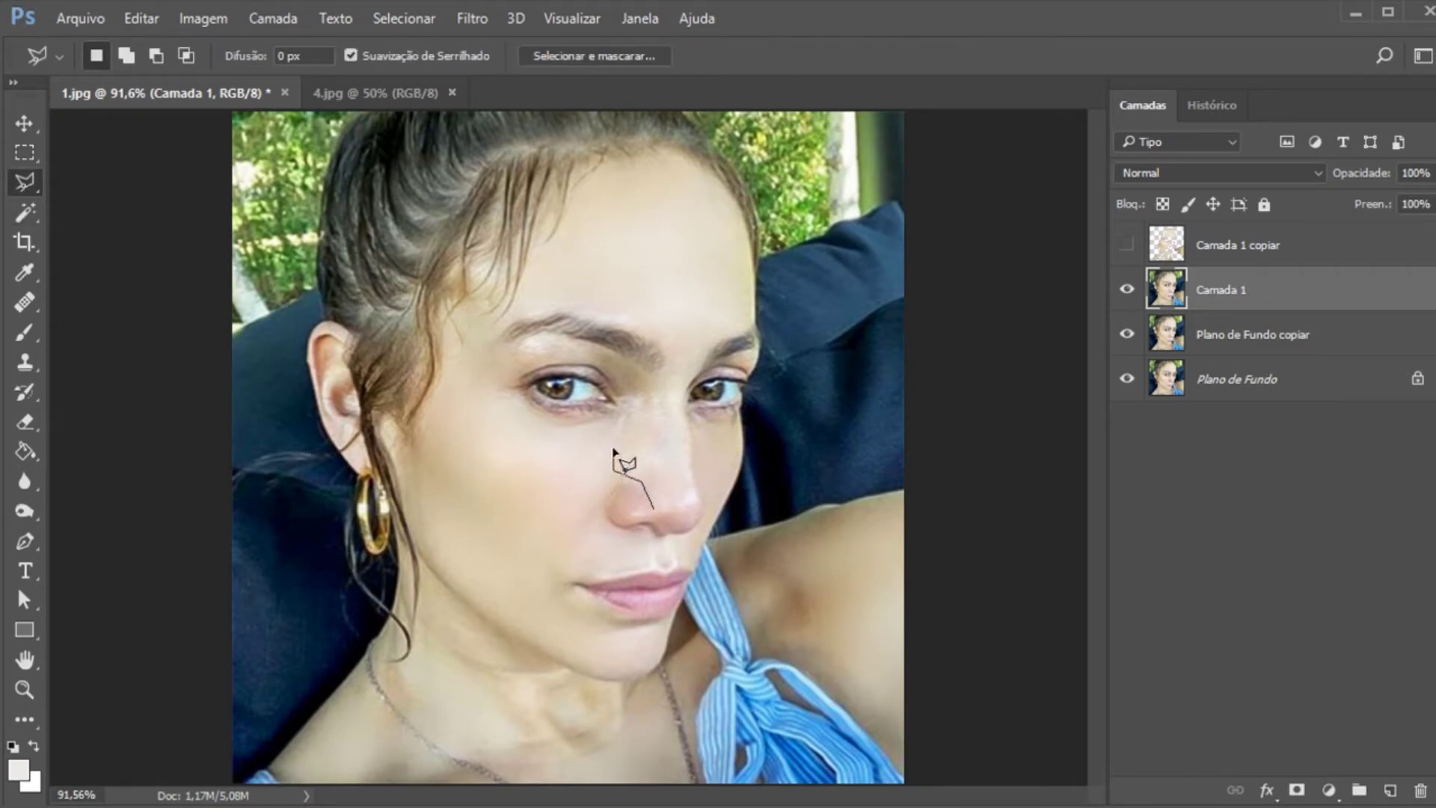
mouse_move(614, 451)
mouse_down()
mouse_move(634, 408)
mouse_move(692, 430)
mouse_move(688, 531)
mouse_up()
mouse_move(778, 641)
mouse_down()
mouse_move(805, 625)
mouse_move(770, 563)
mouse_move(836, 516)
mouse_move(842, 621)
mouse_move(906, 733)
mouse_move(880, 740)
mouse_up()
mouse_move(820, 679)
mouse_down()
mouse_move(750, 650)
mouse_move(762, 609)
mouse_move(733, 563)
mouse_move(791, 522)
mouse_move(772, 558)
mouse_move(797, 589)
mouse_move(768, 645)
mouse_move(791, 579)
mouse_move(821, 599)
mouse_move(827, 628)
mouse_move(802, 662)
mouse_up()
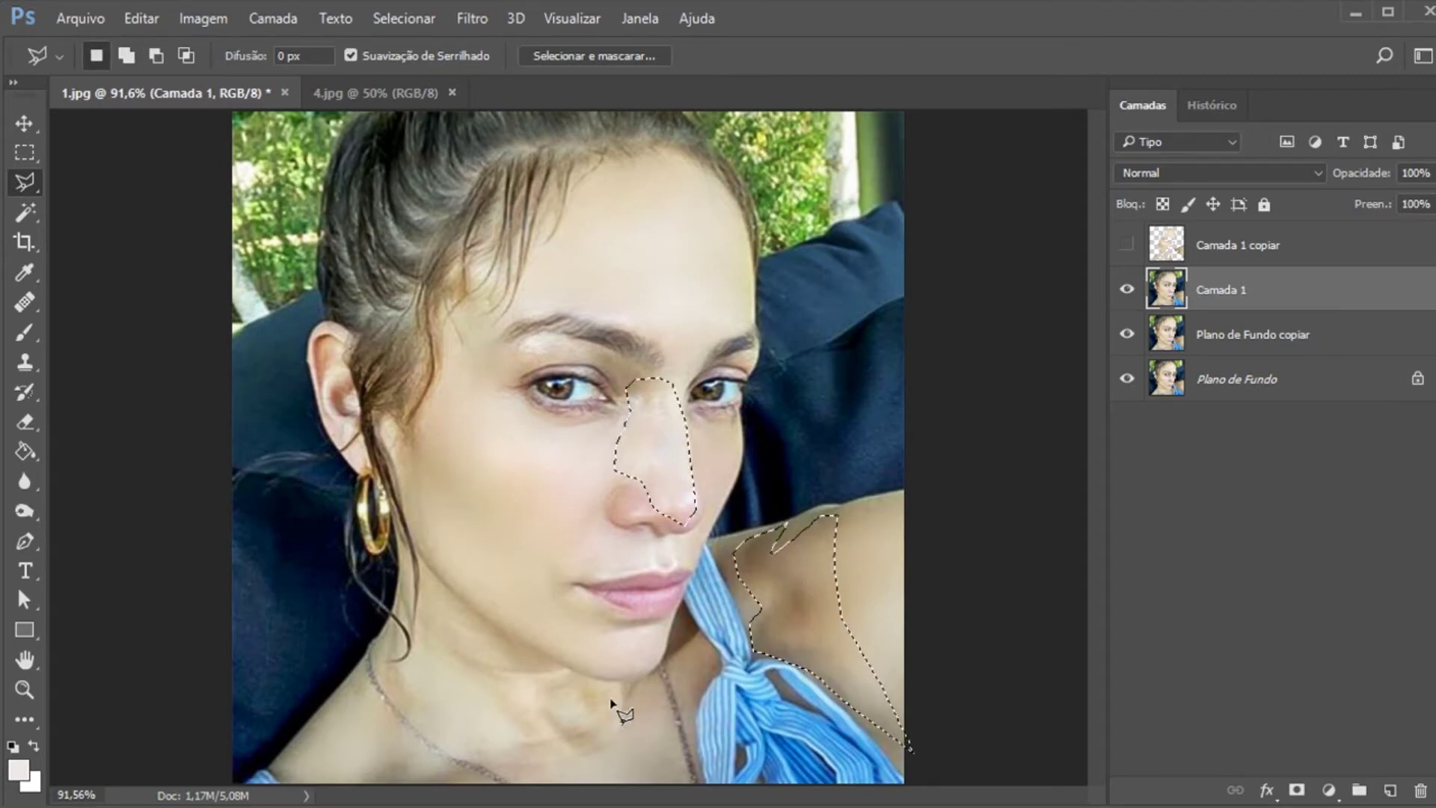
mouse_move(559, 757)
mouse_down()
mouse_move(486, 710)
mouse_move(460, 658)
mouse_move(498, 650)
mouse_move(612, 688)
mouse_move(655, 728)
mouse_move(621, 759)
mouse_up()
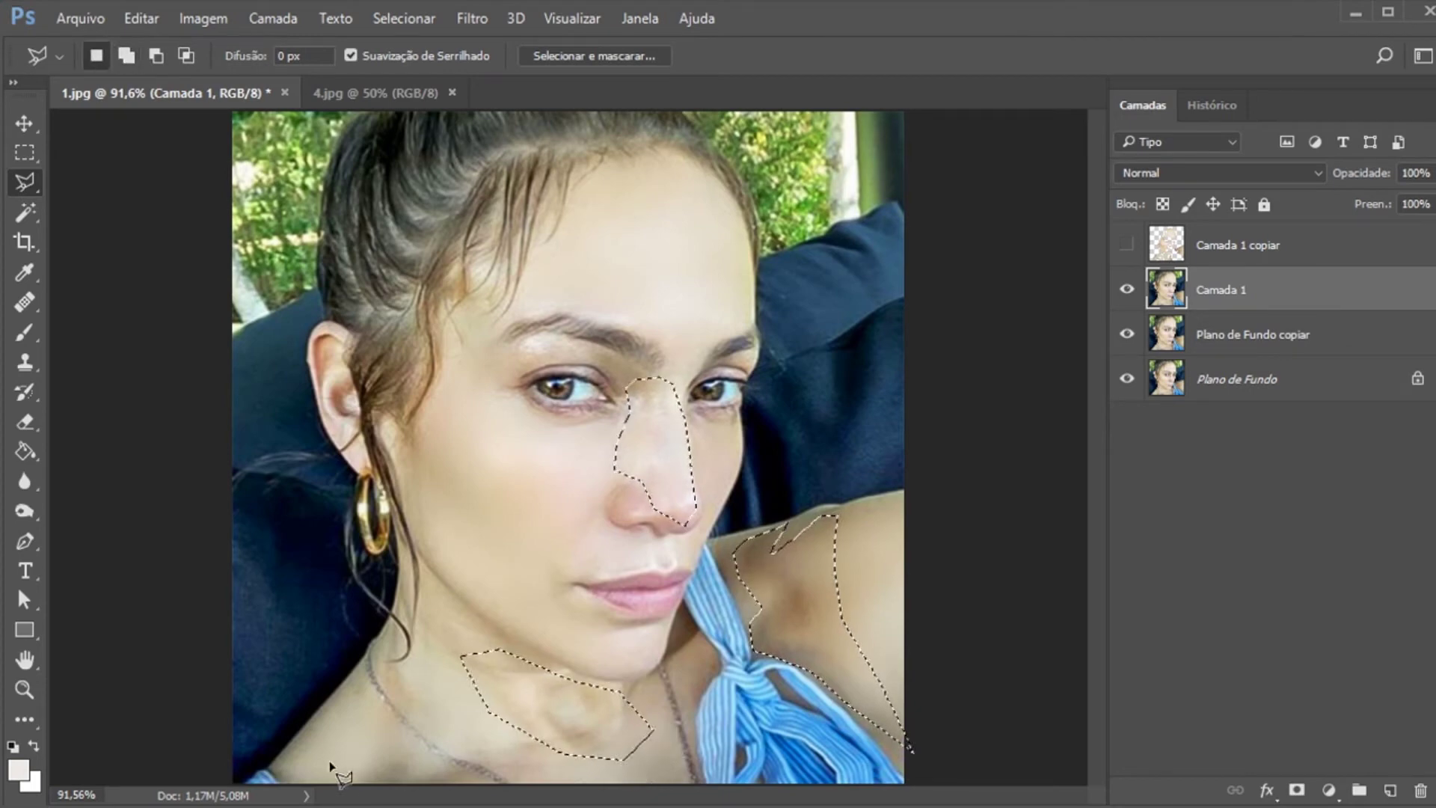
Add a small skin patch on the chest at the image's lower edge, beside the necklace, to the selection
click(329, 771)
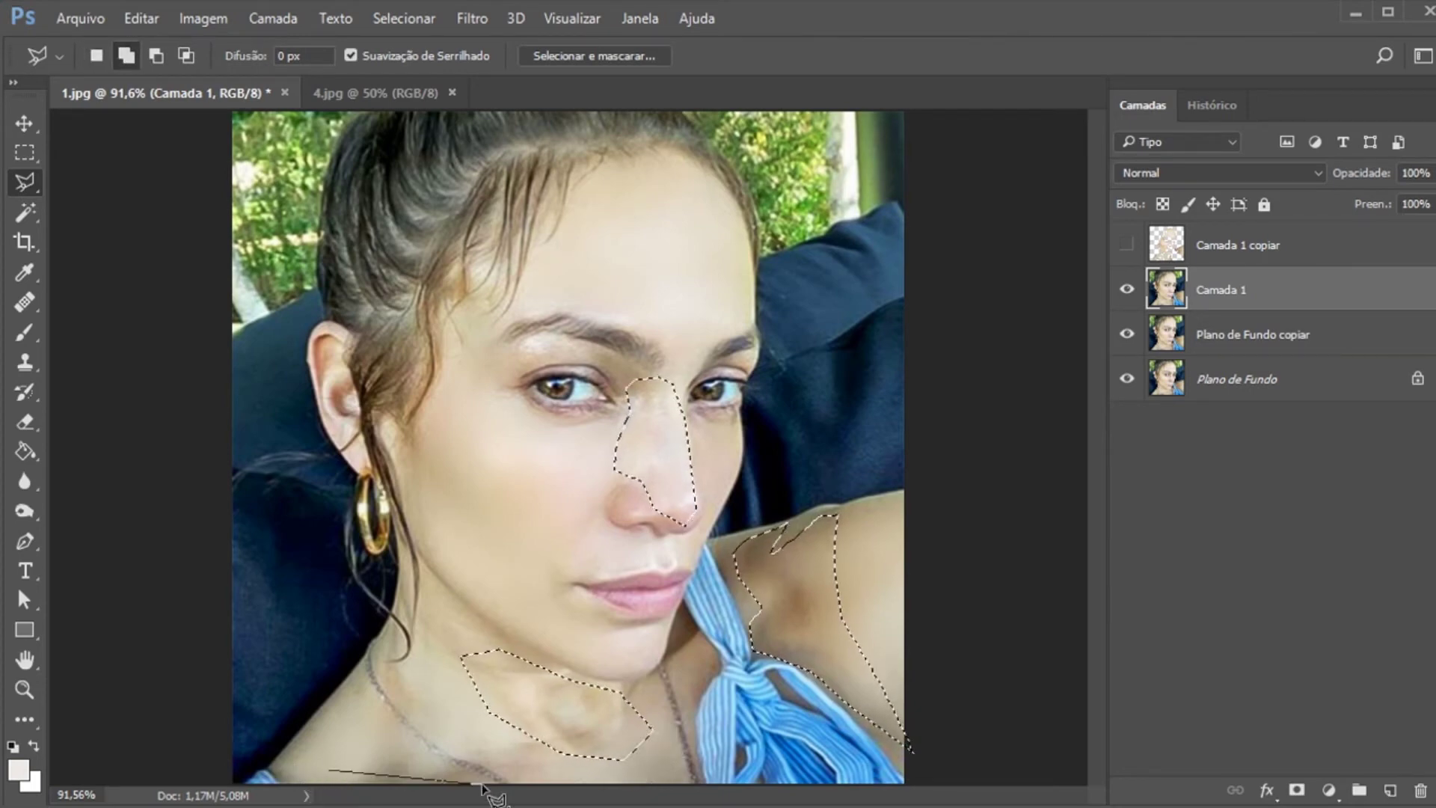
click(362, 784)
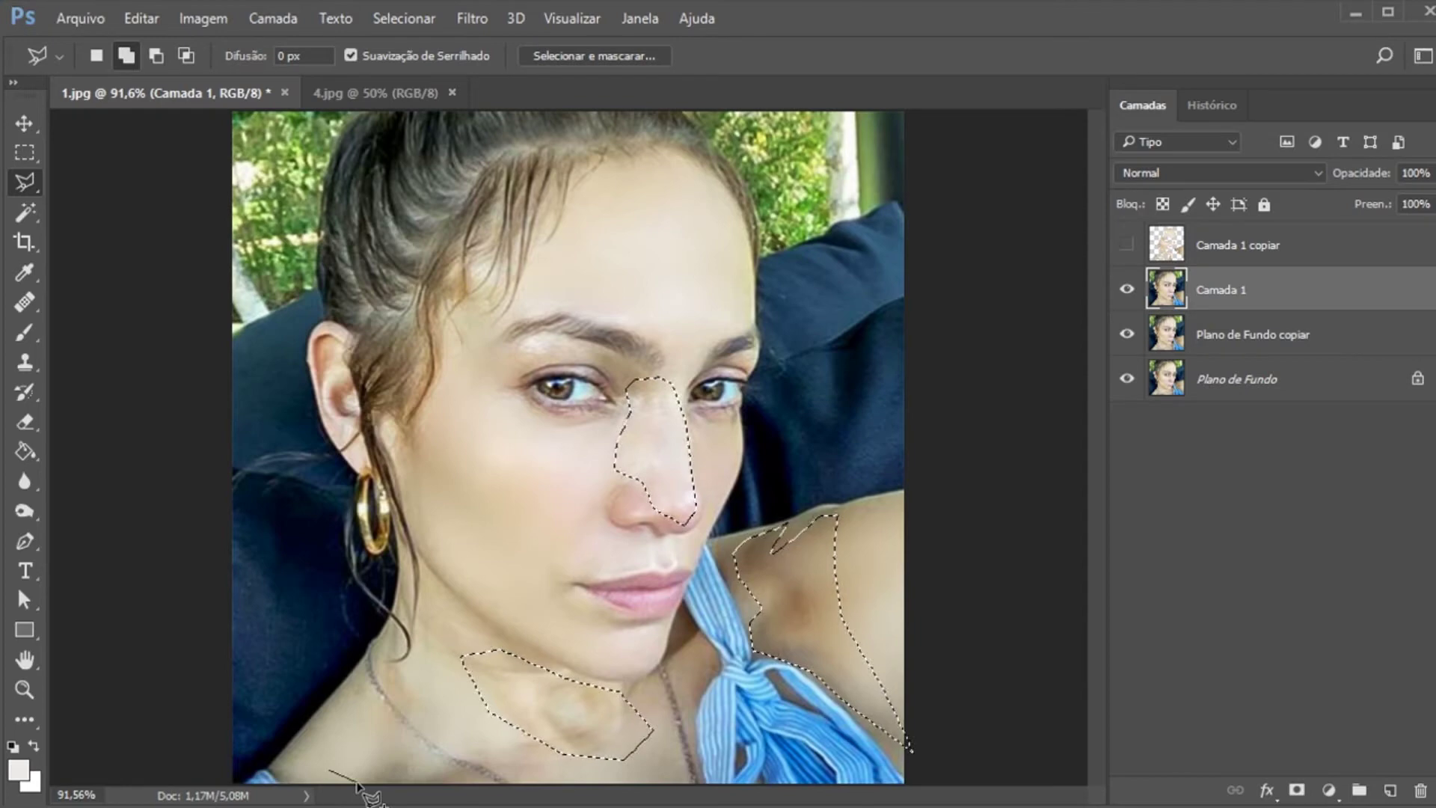
click(458, 780)
click(408, 754)
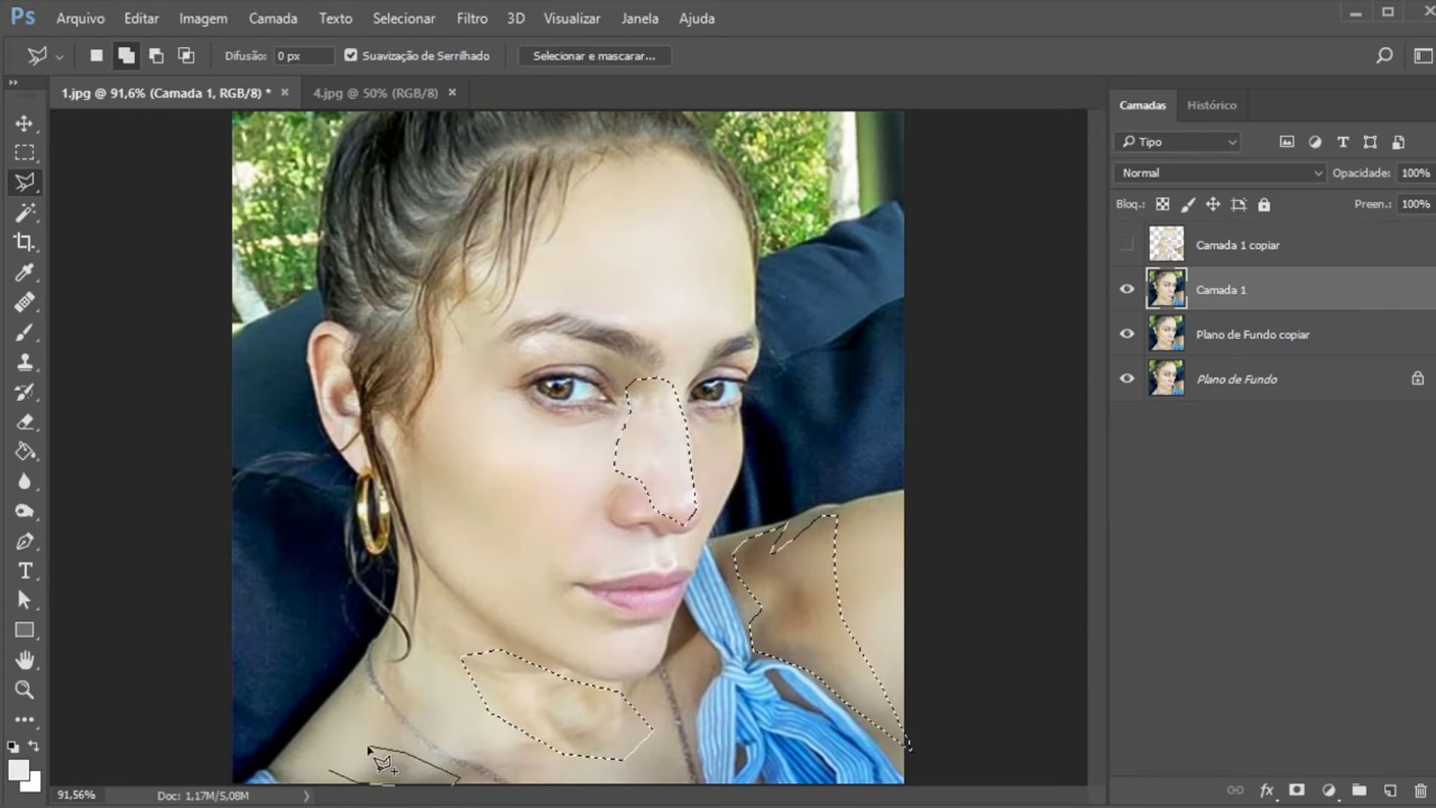
double_click(368, 748)
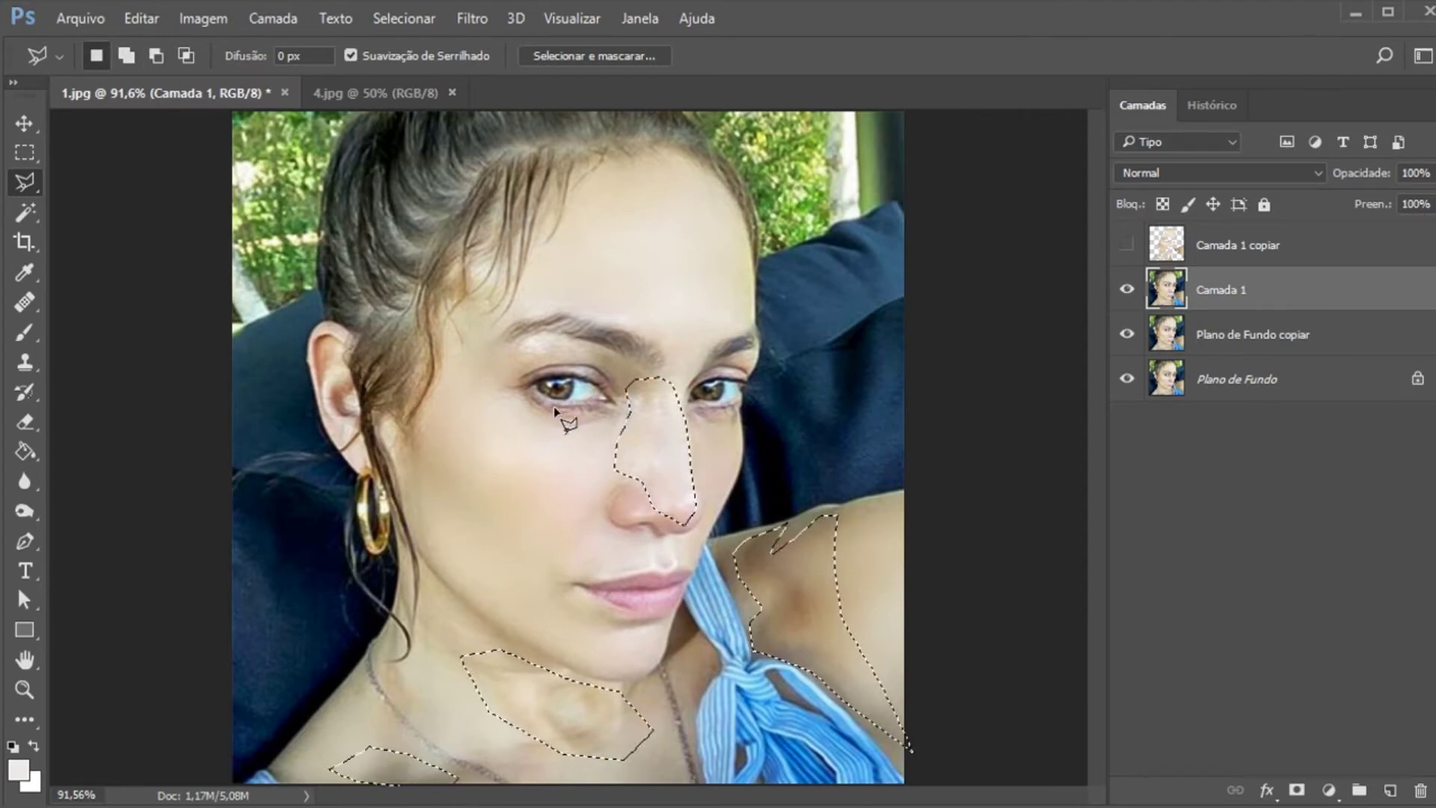
Add the skin between eyelid and eyebrow above both eyes to the selection
key(shift)
click(574, 368)
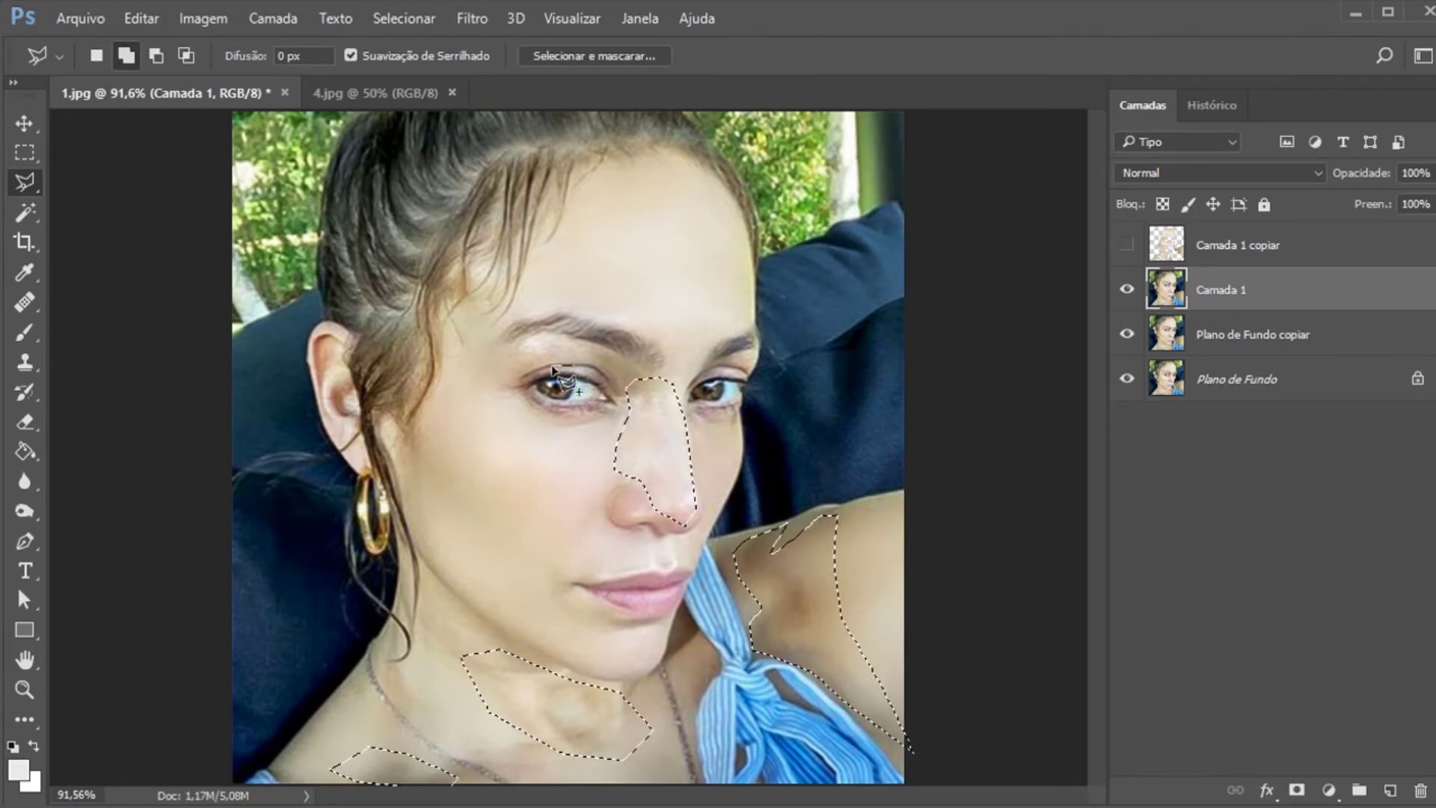
click(494, 376)
click(516, 342)
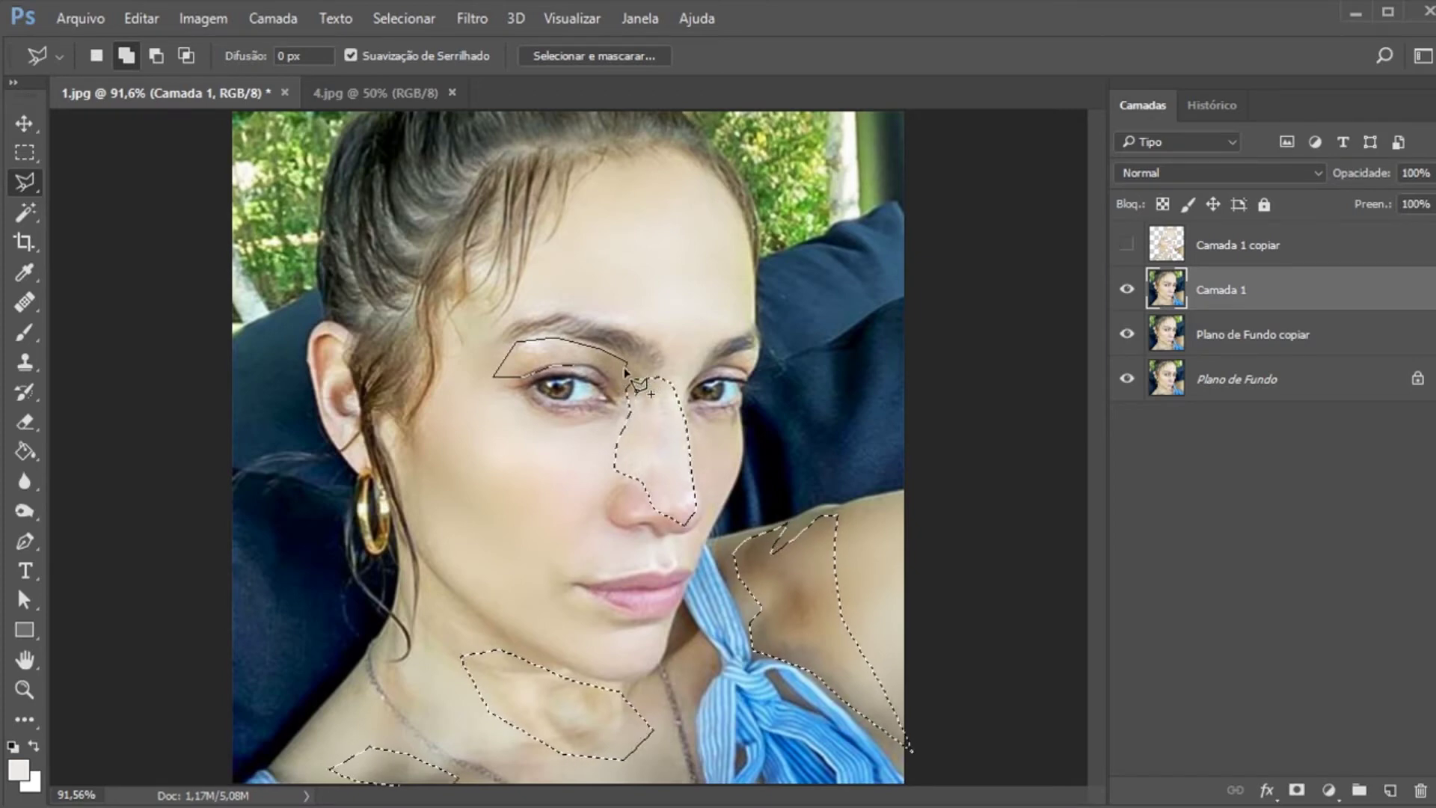
double_click(595, 372)
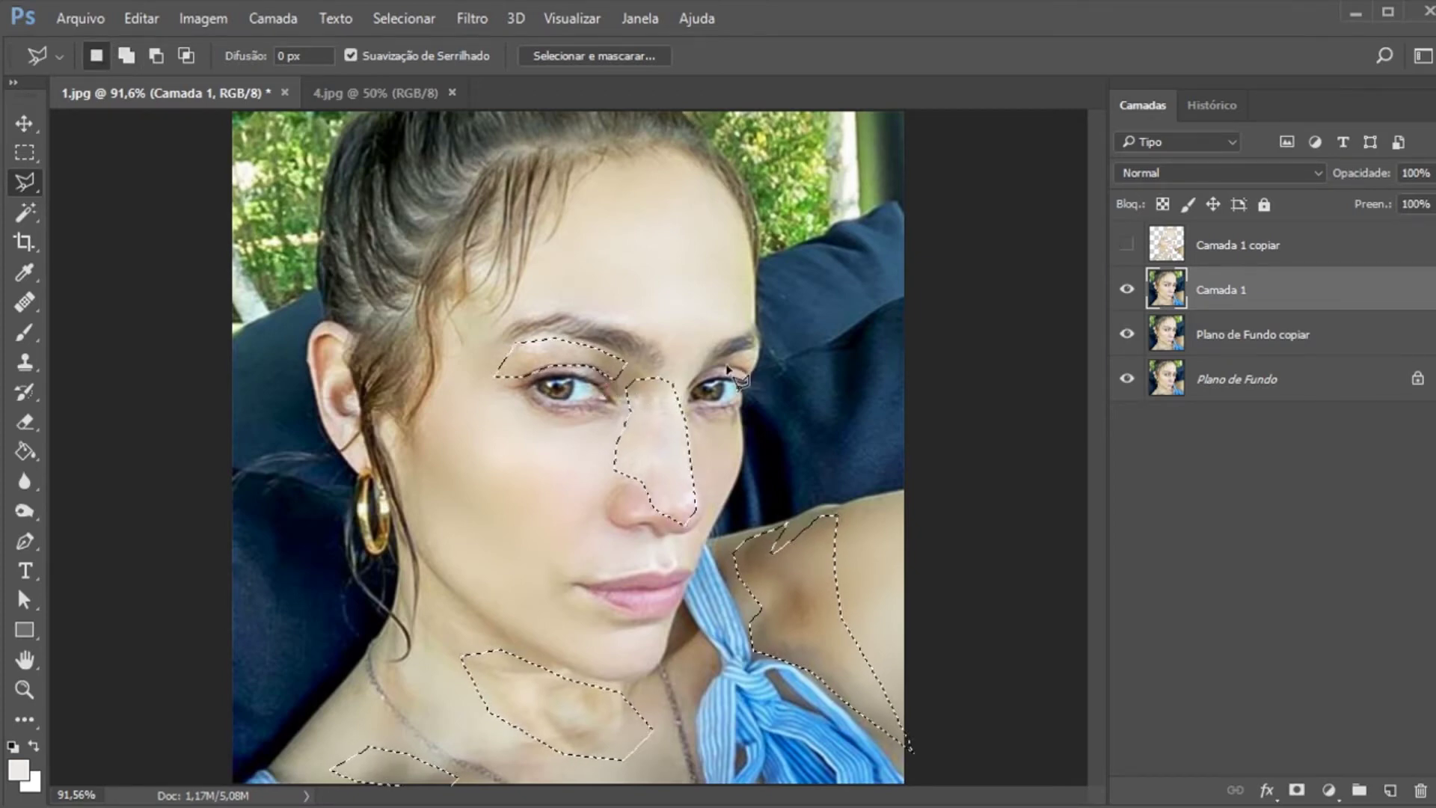
click(755, 347)
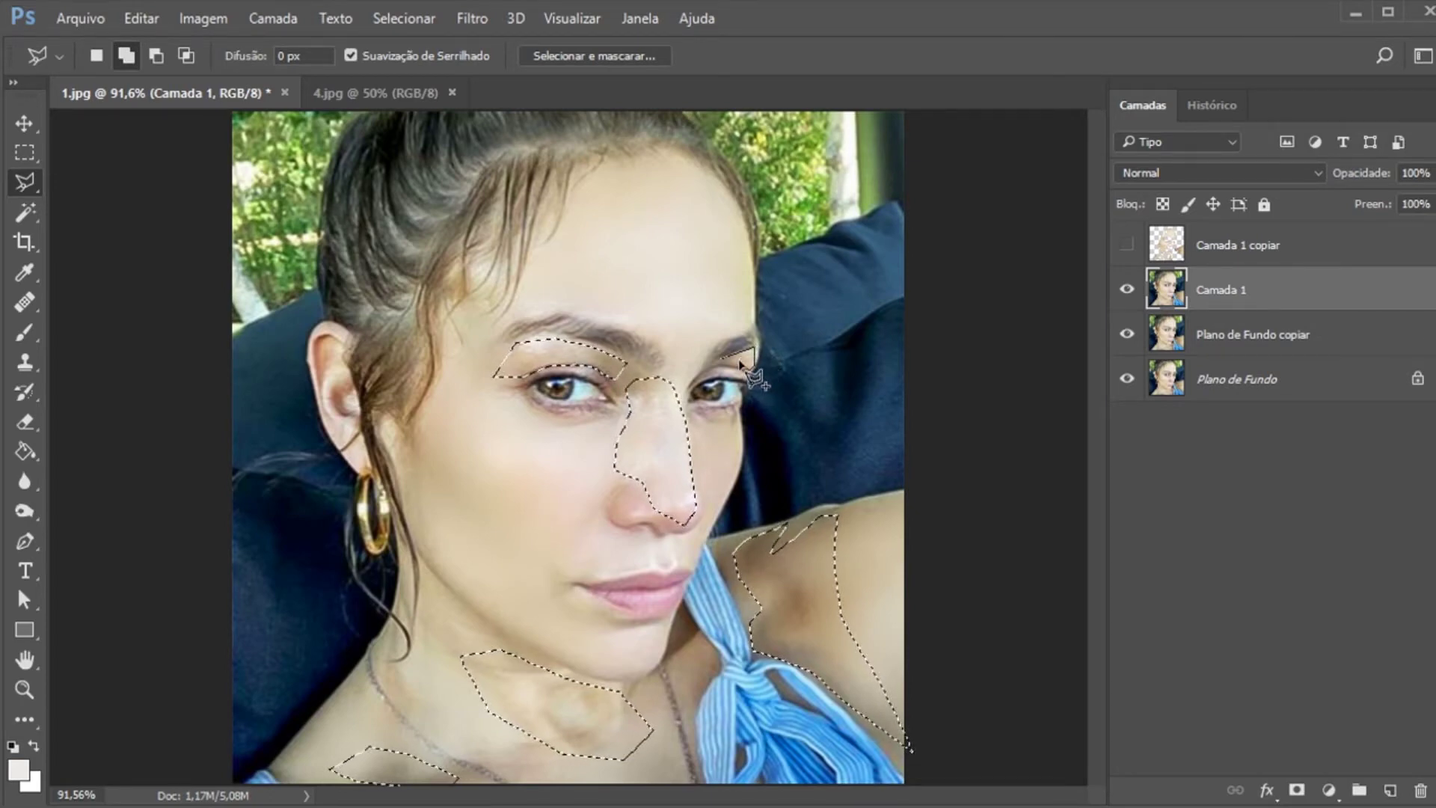
double_click(752, 372)
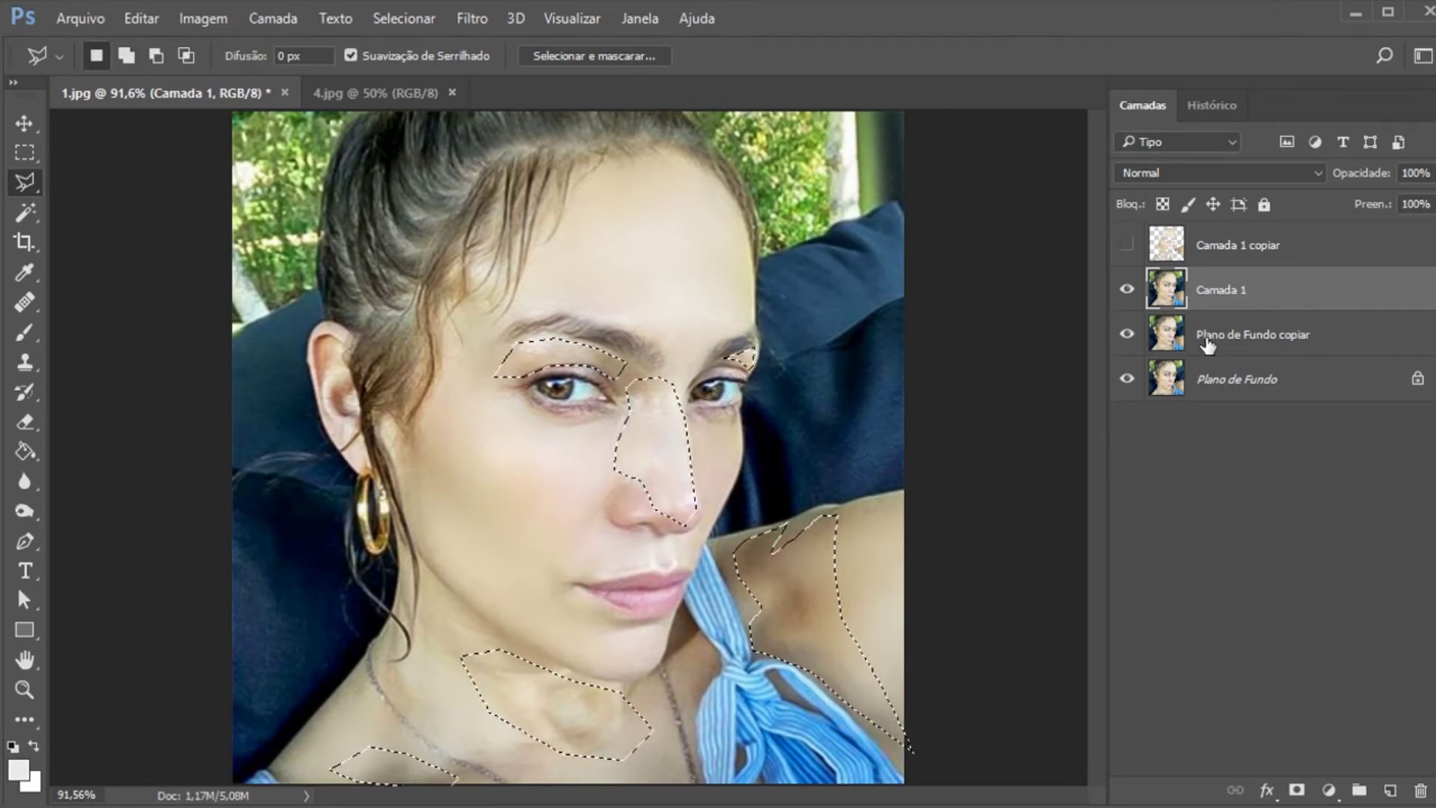
Copy the selected skin patches to a new layer, shown with only Camada 1 beneath it, and duplicate that layer
key(ctrl+j)
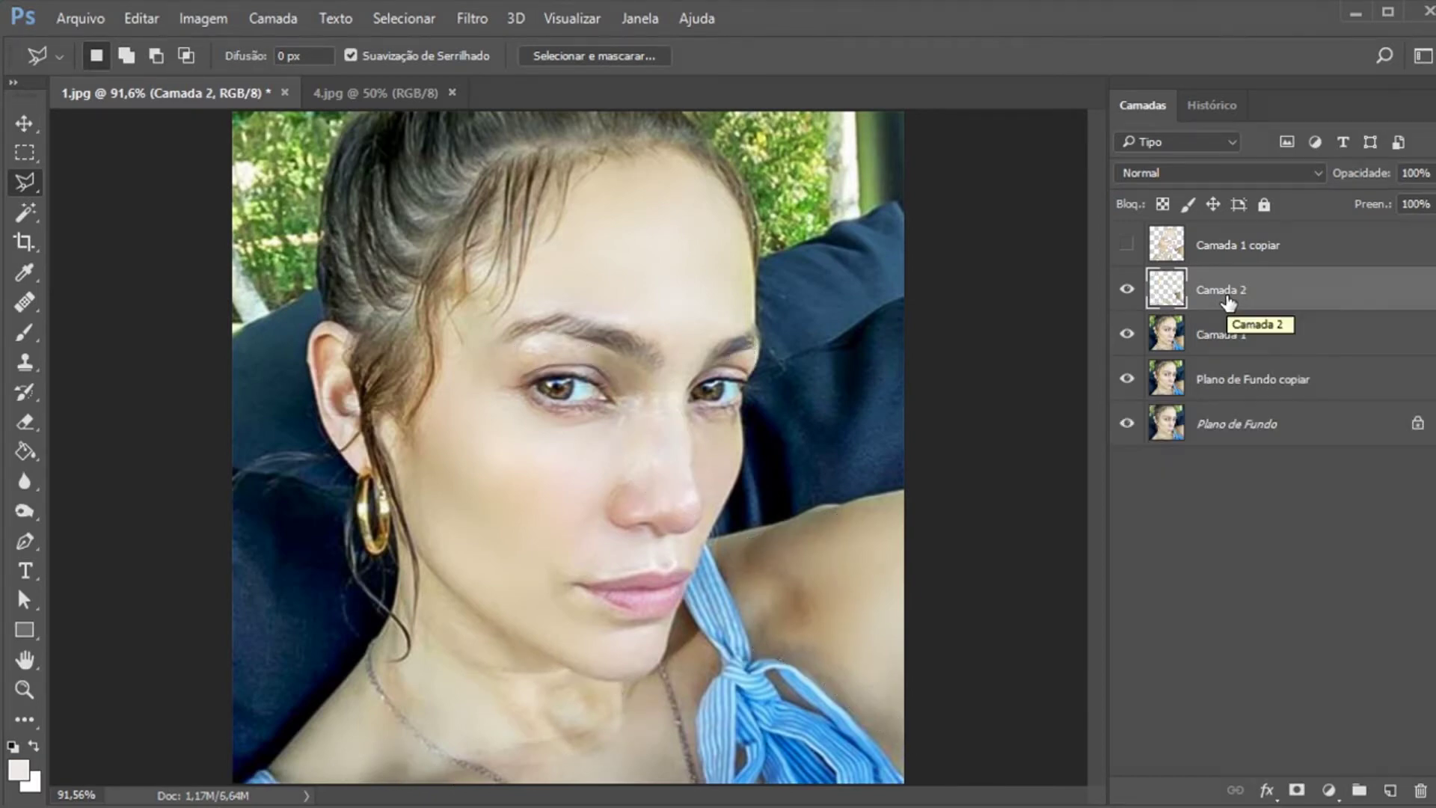
click(1130, 335)
click(1127, 423)
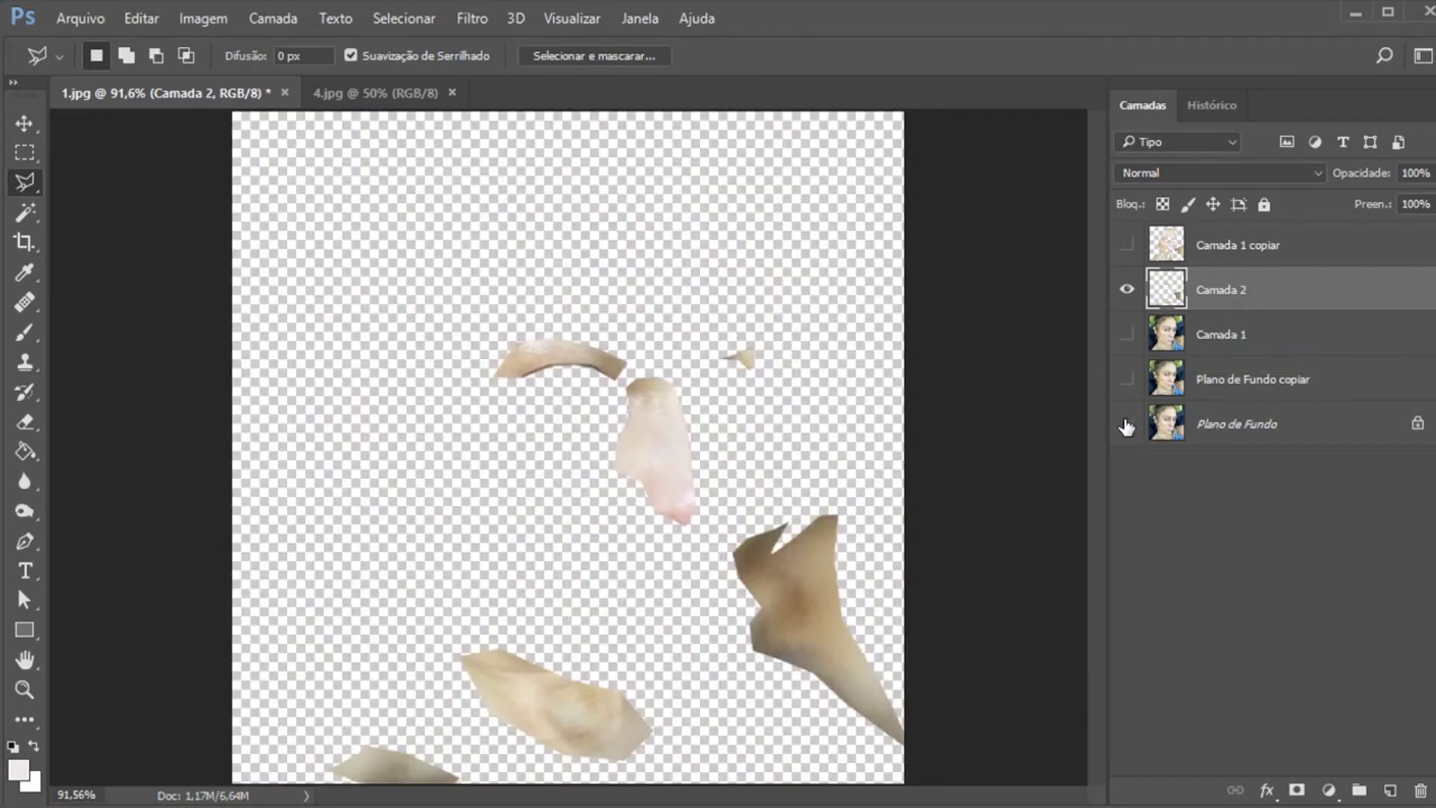
click(1127, 334)
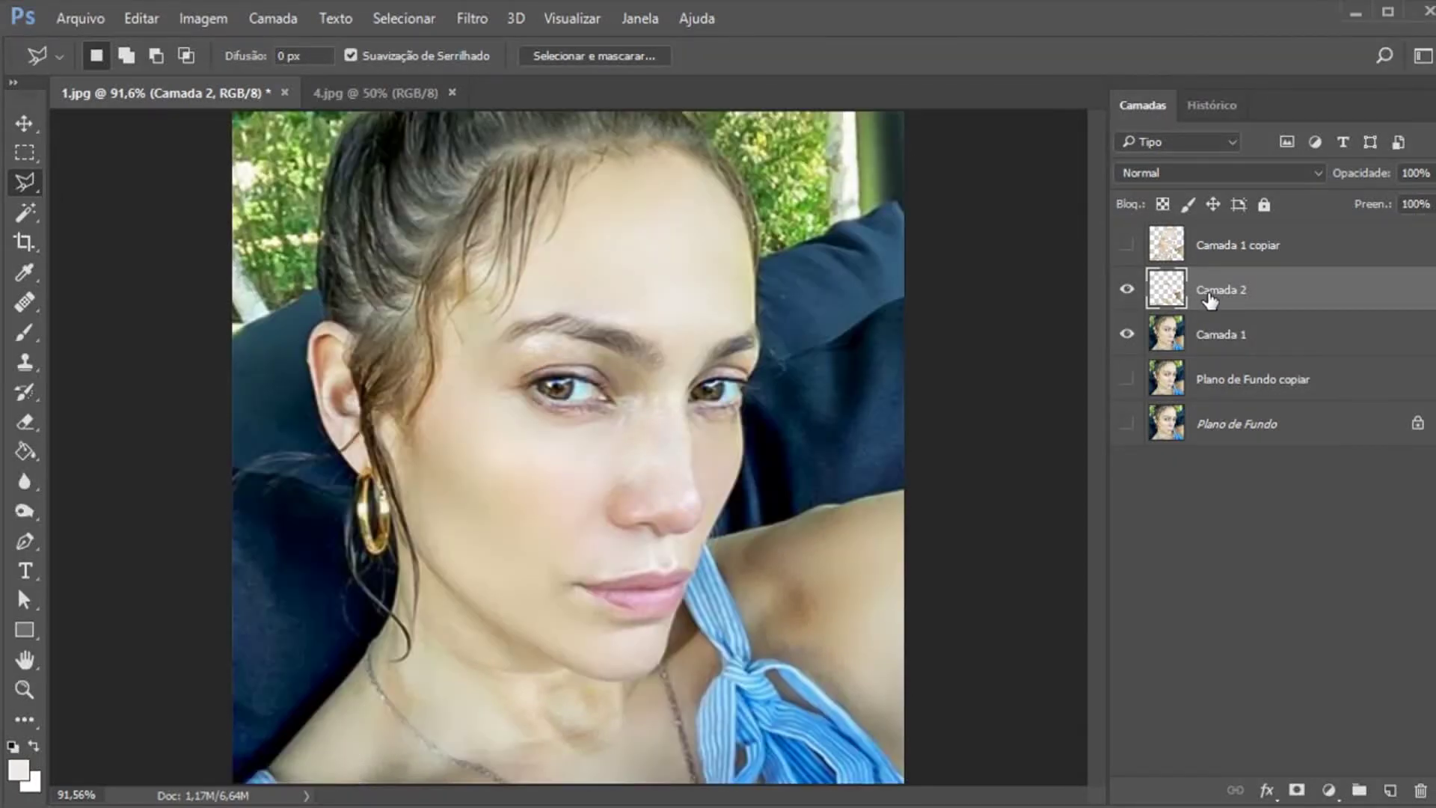
key(ctrl+j)
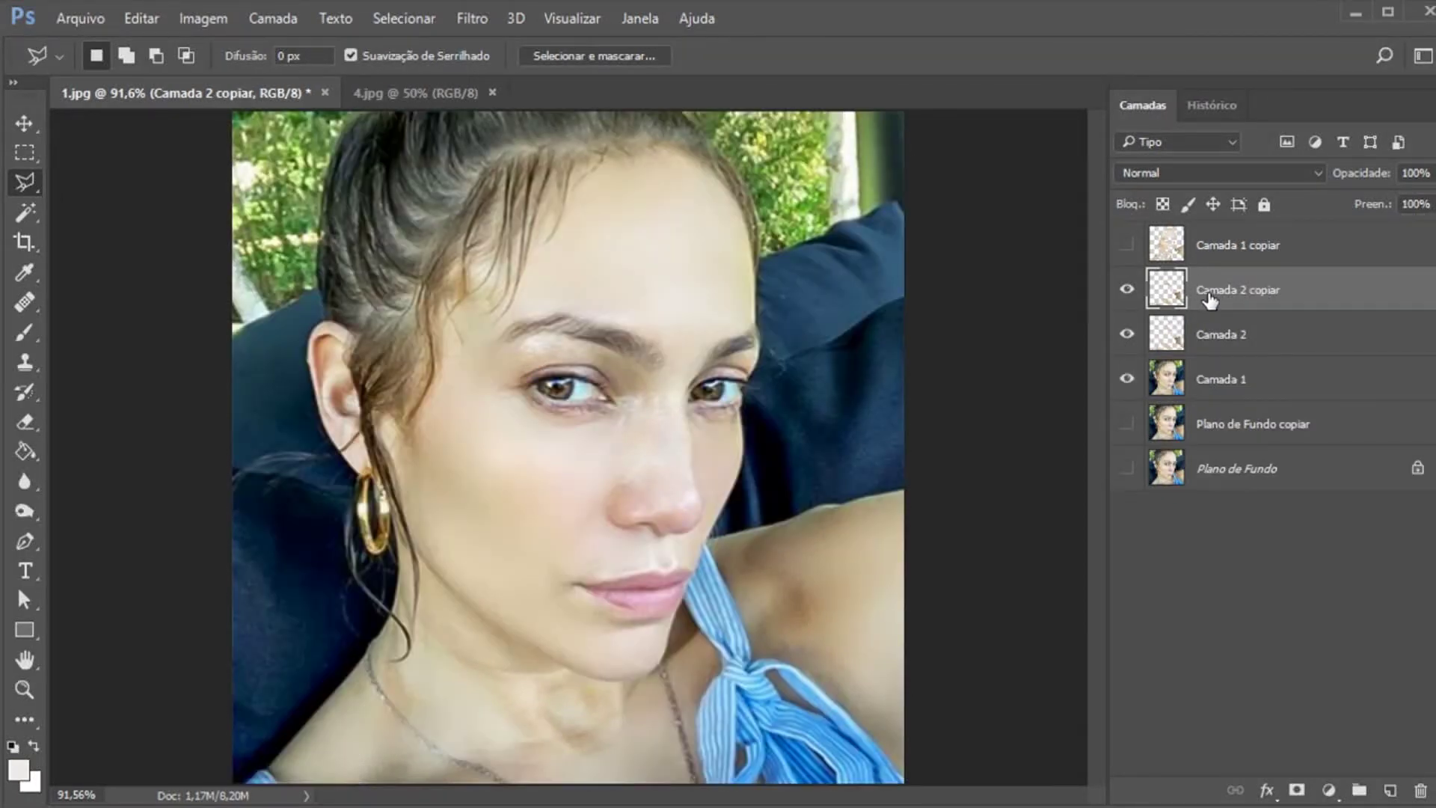
Delete the Camada 1 copiar layer and leave Camada 2 copiar, Camada 2 and Camada 1 visible
click(1298, 254)
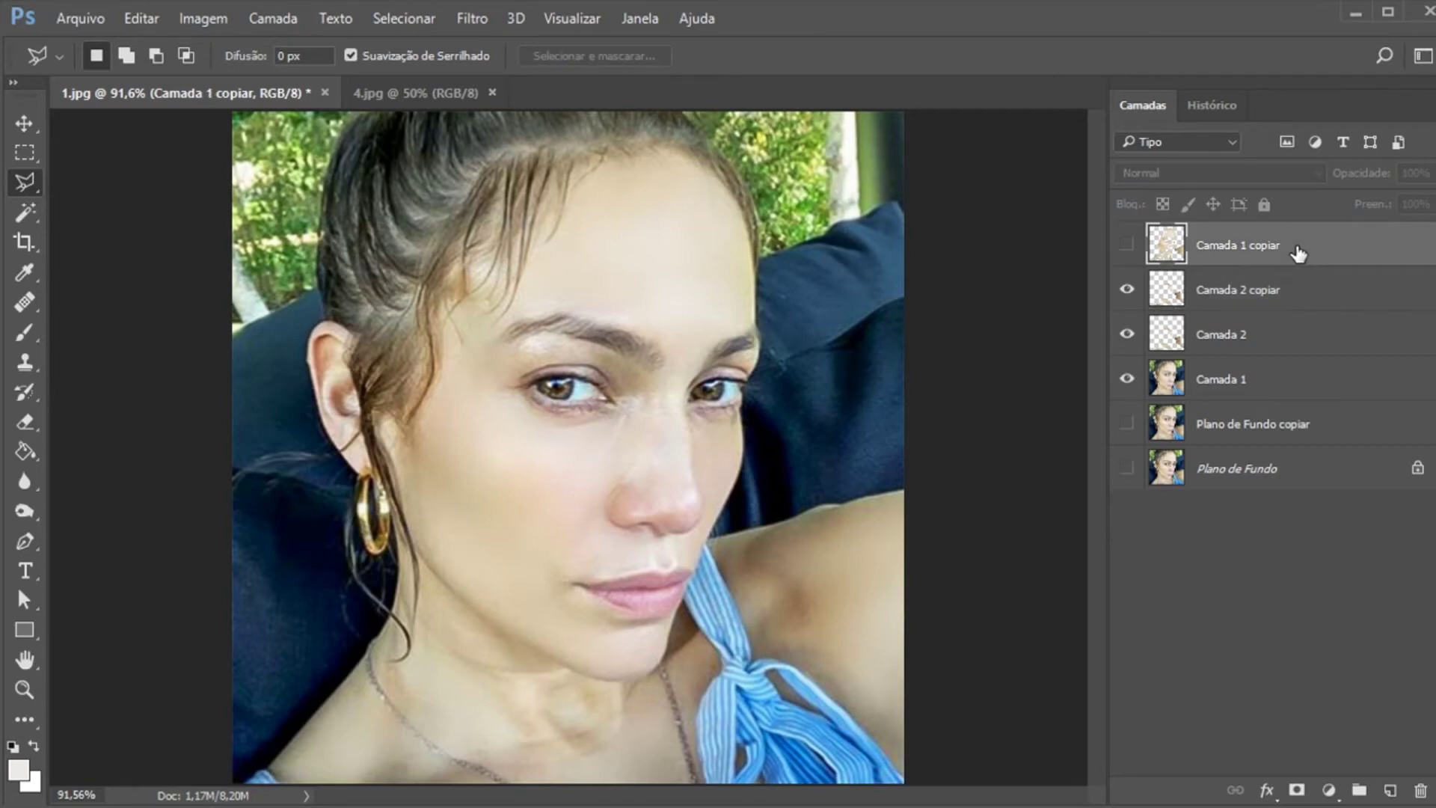
right_click(1299, 255)
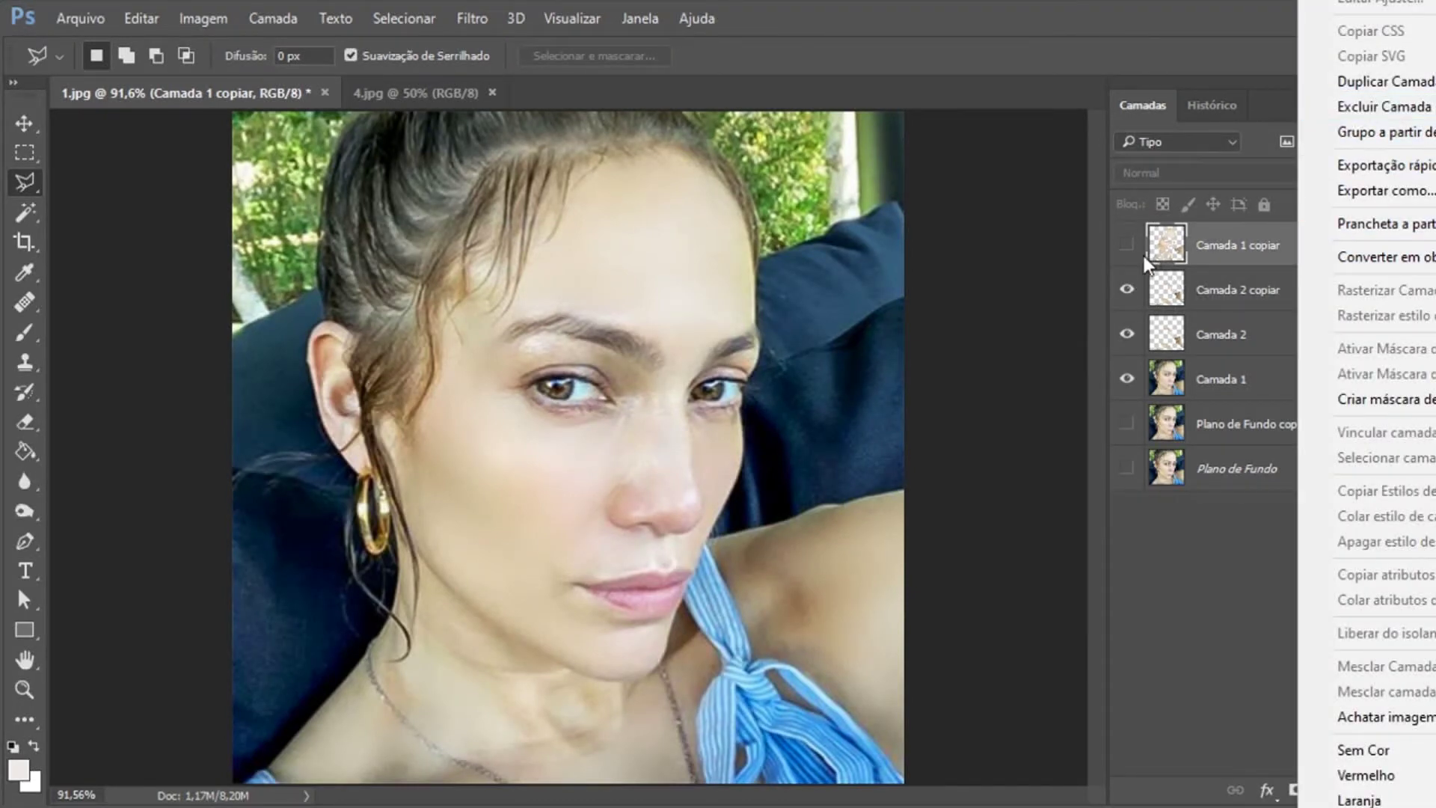
click(1128, 239)
click(1128, 246)
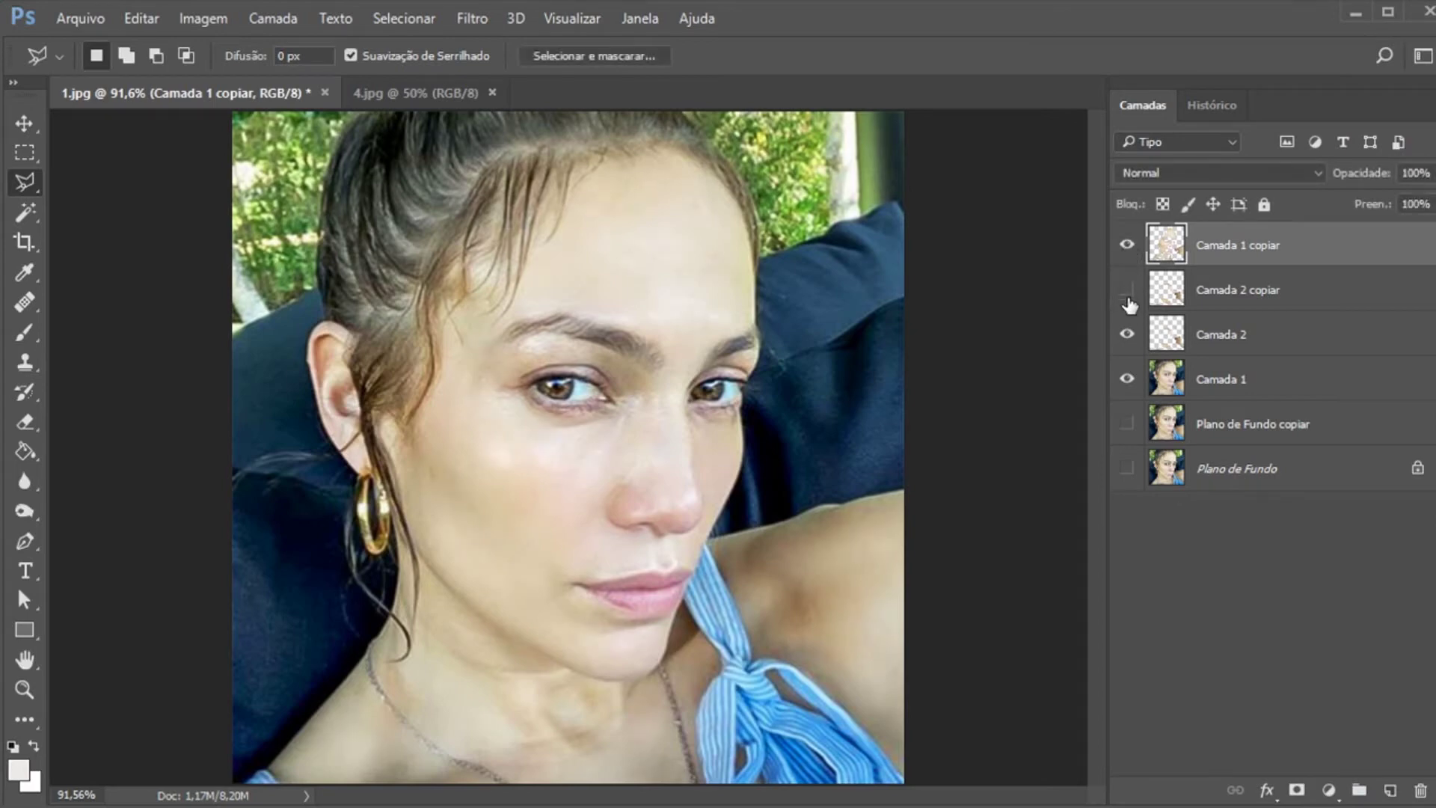
click(1128, 379)
right_click(1237, 245)
click(1327, 111)
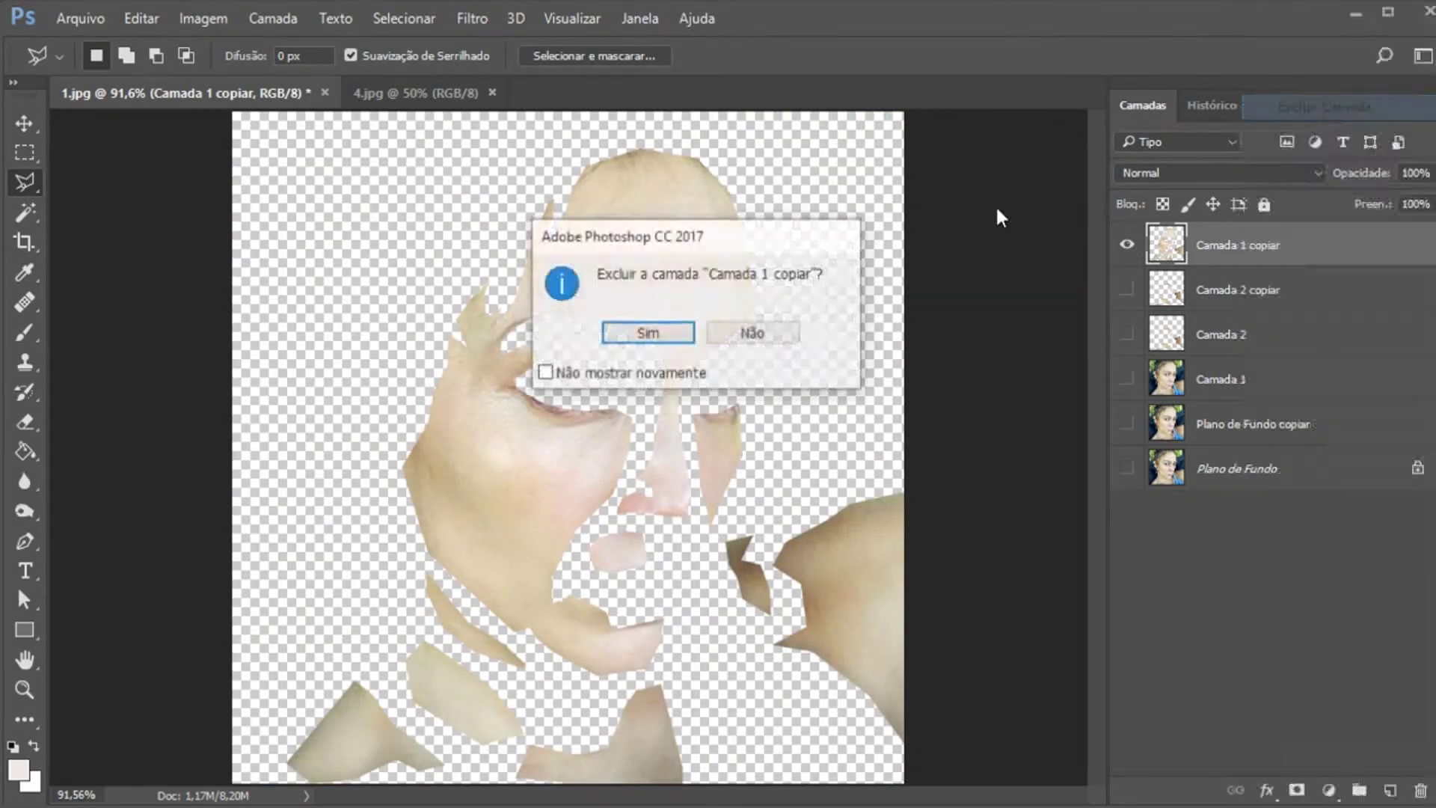
click(667, 330)
click(1127, 251)
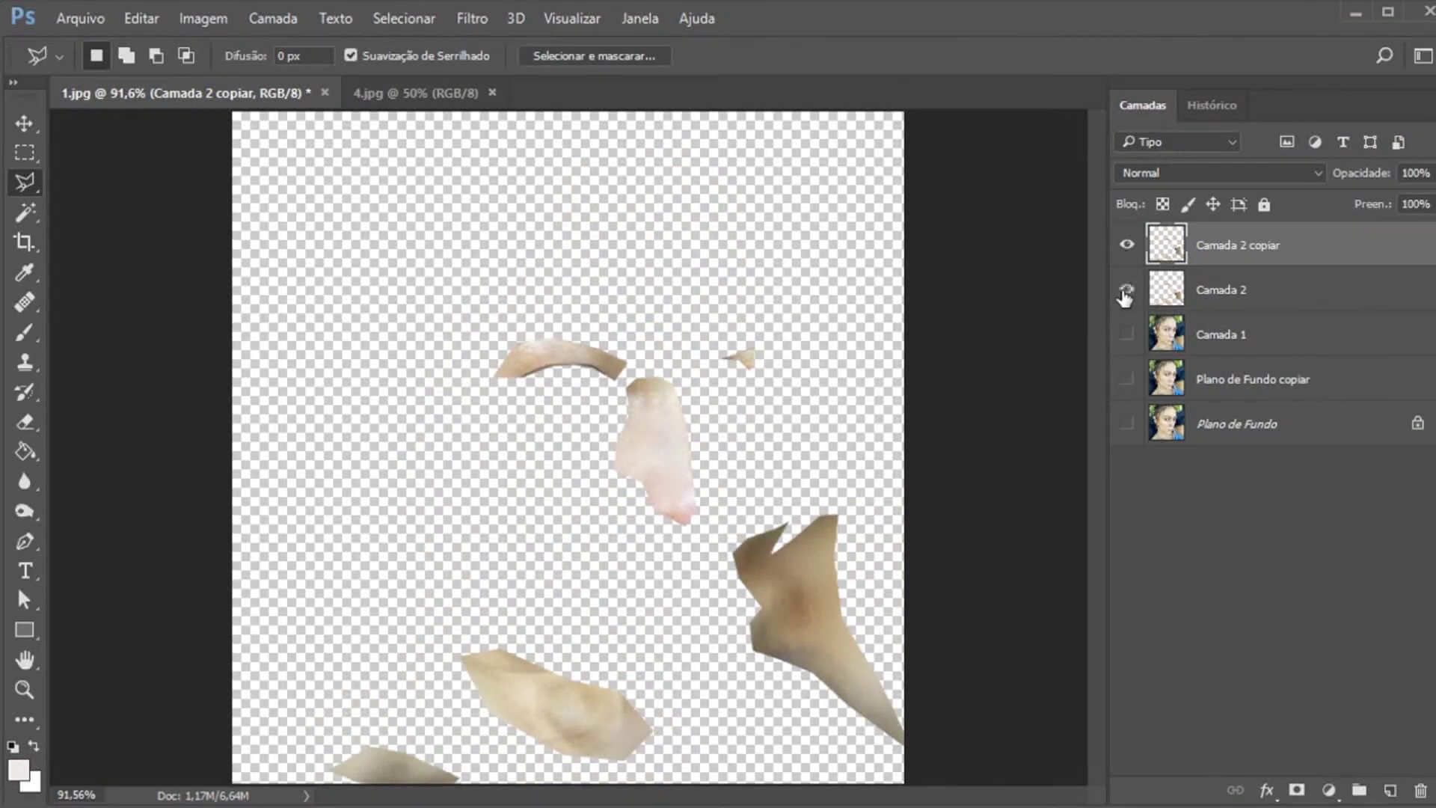
click(1126, 334)
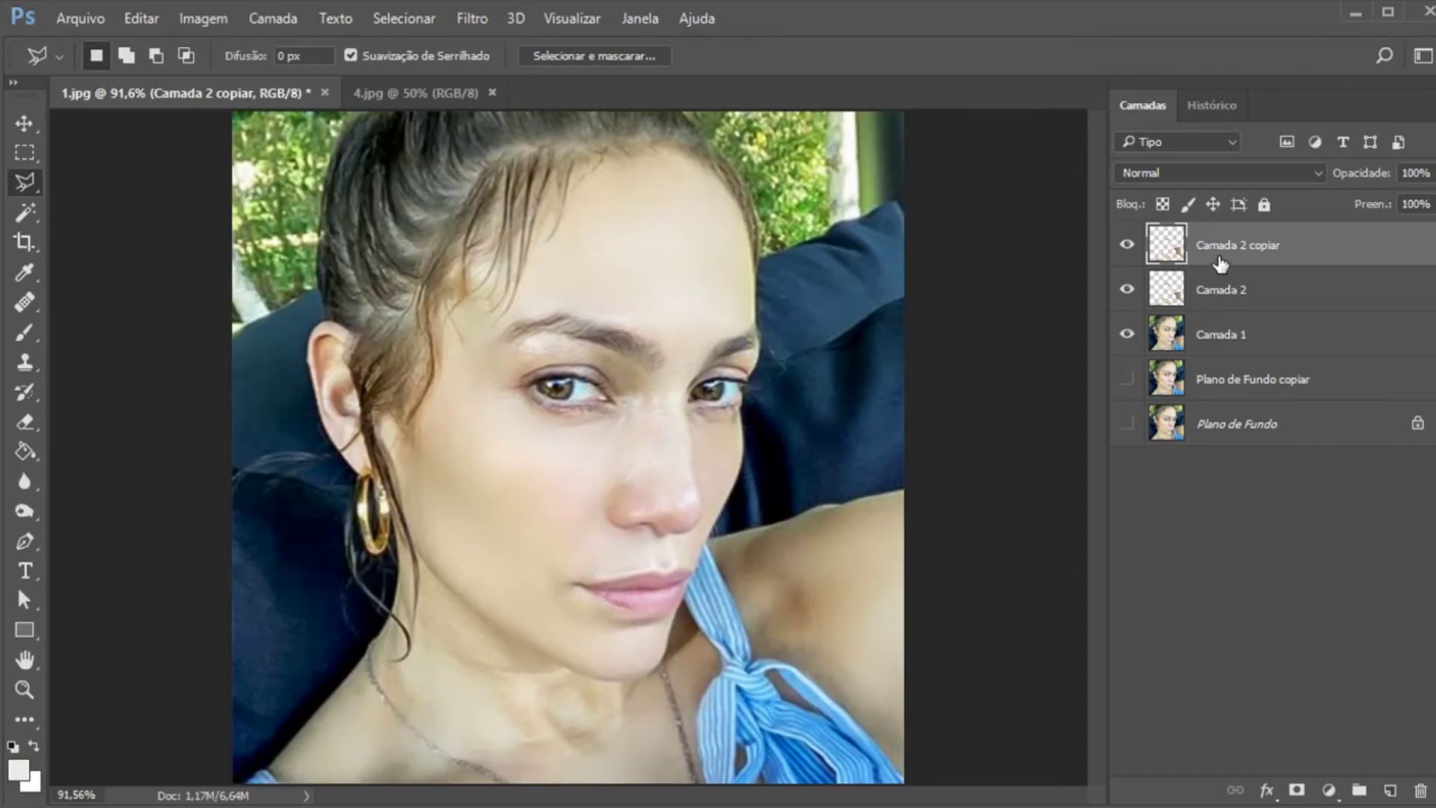
Hide Camada 2 copiar and apply a Gaussian Blur with a radius of about 7.8 pixels to Camada 2
click(1217, 296)
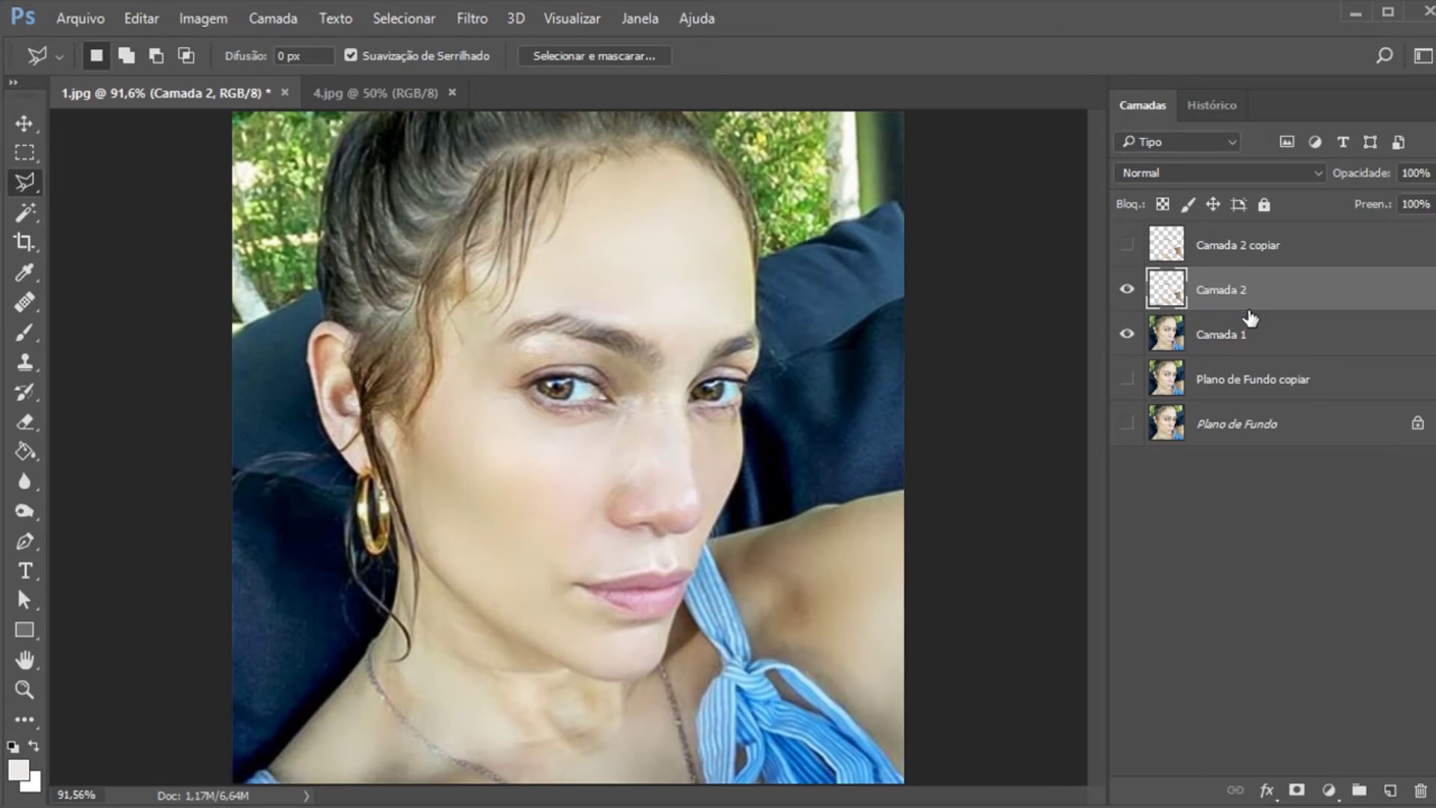
click(471, 18)
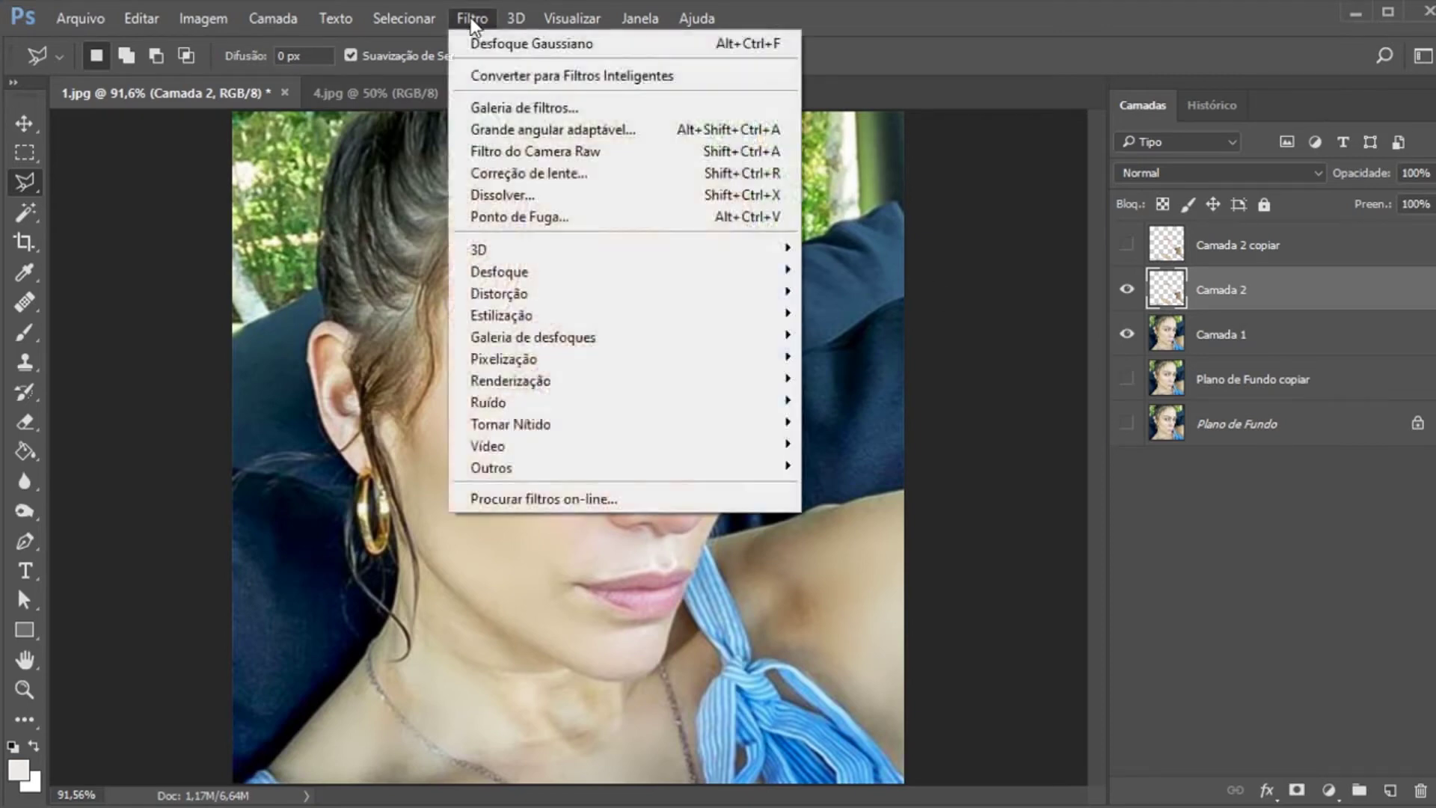
mouse_move(560, 274)
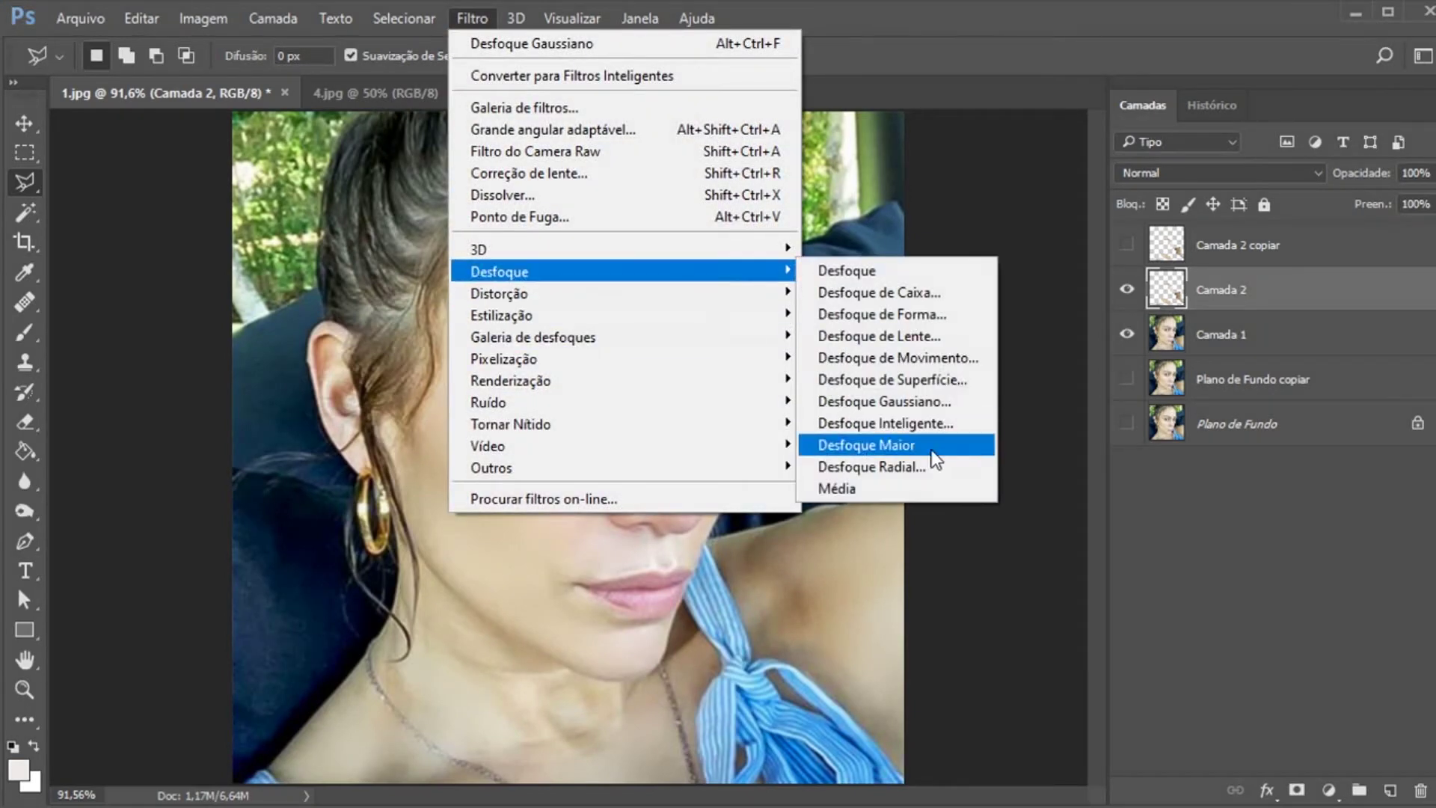
click(891, 401)
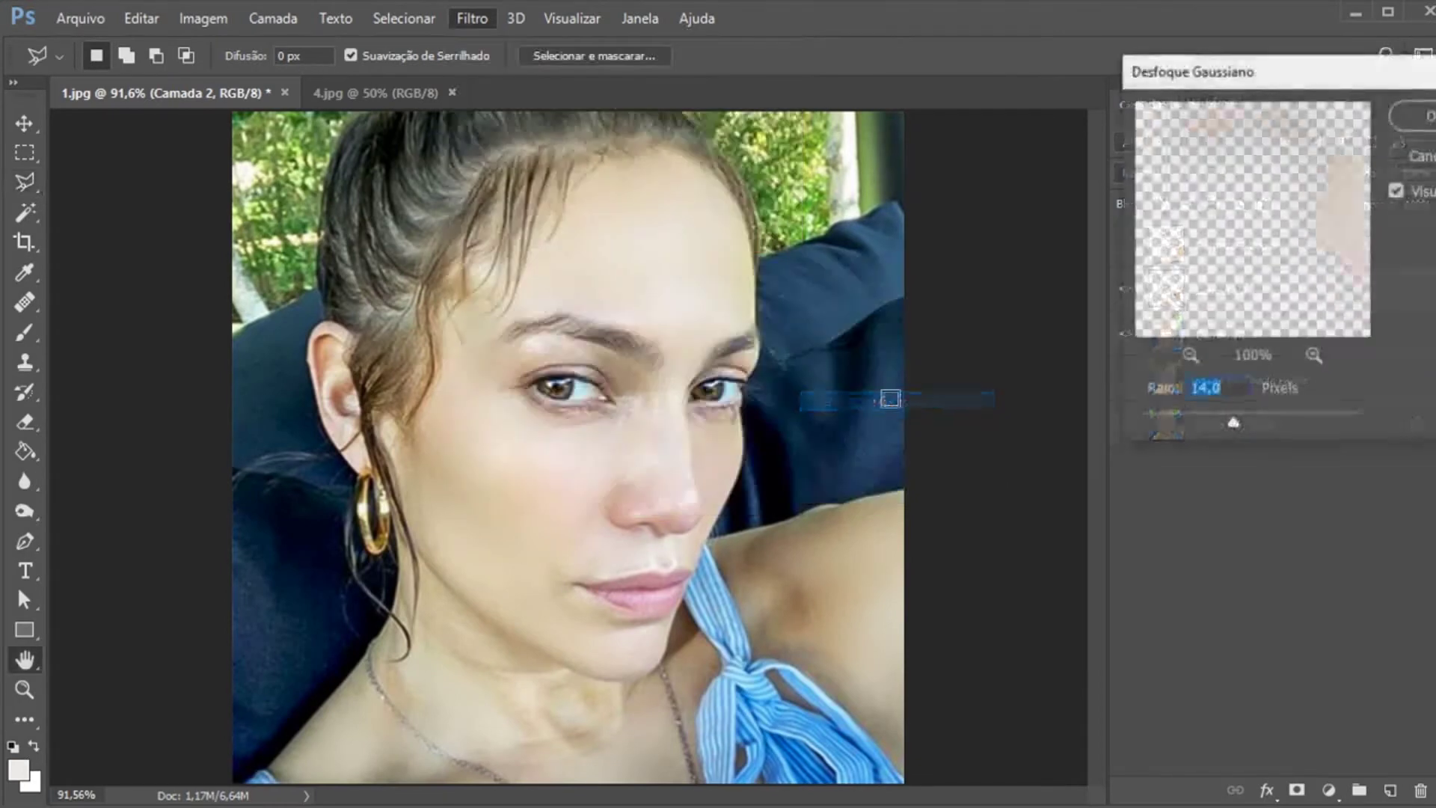
drag(1251, 419, 1292, 421)
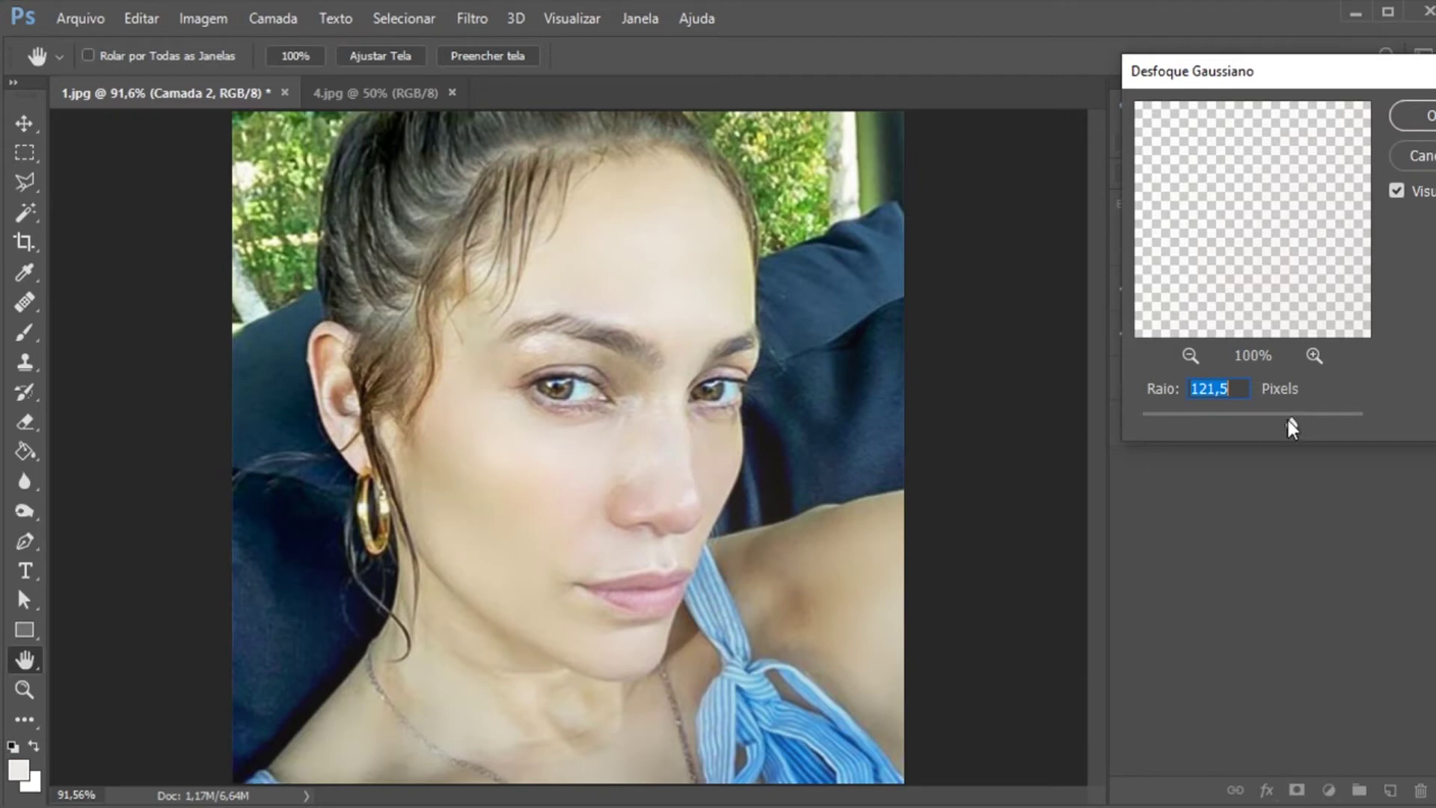
drag(1288, 419, 1196, 422)
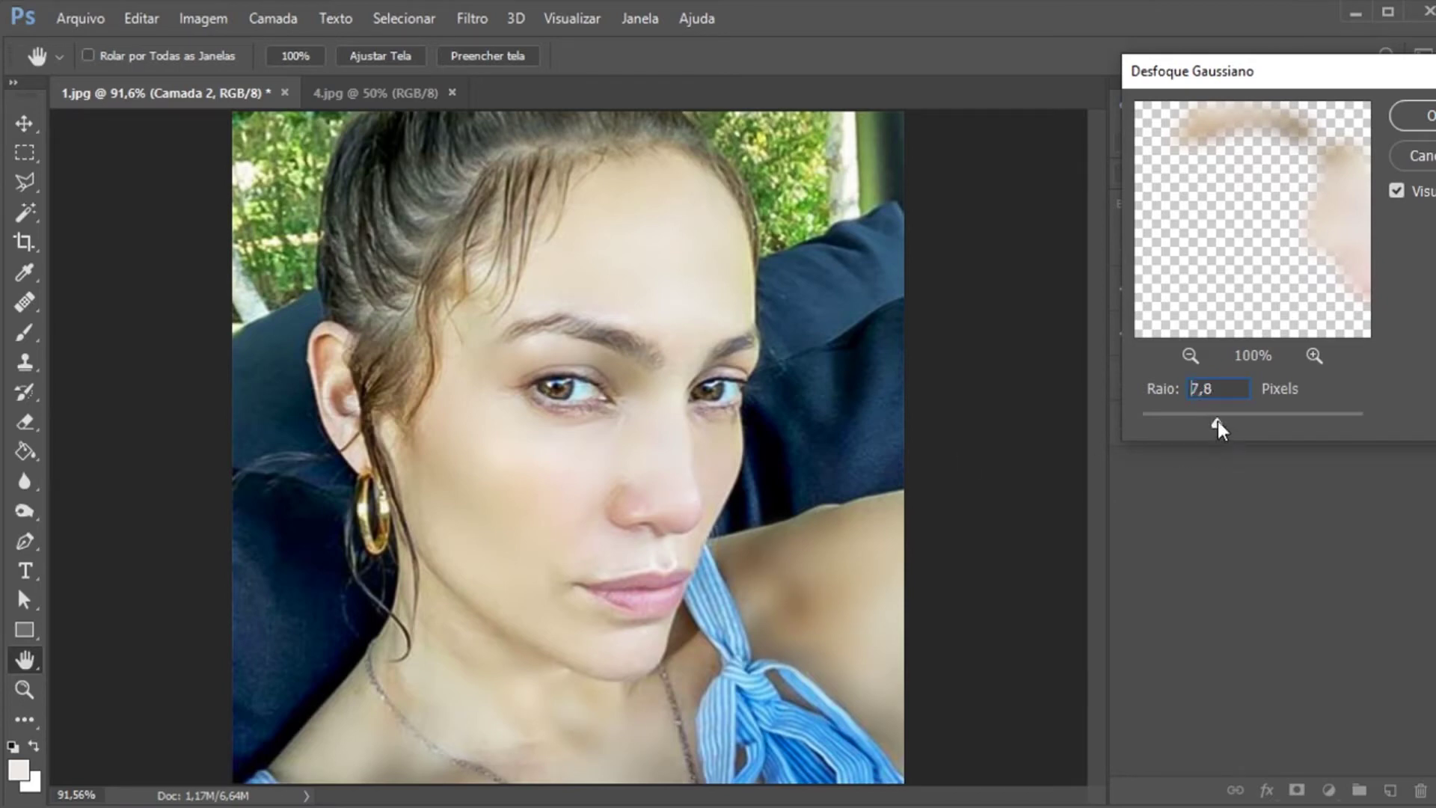
click(1418, 116)
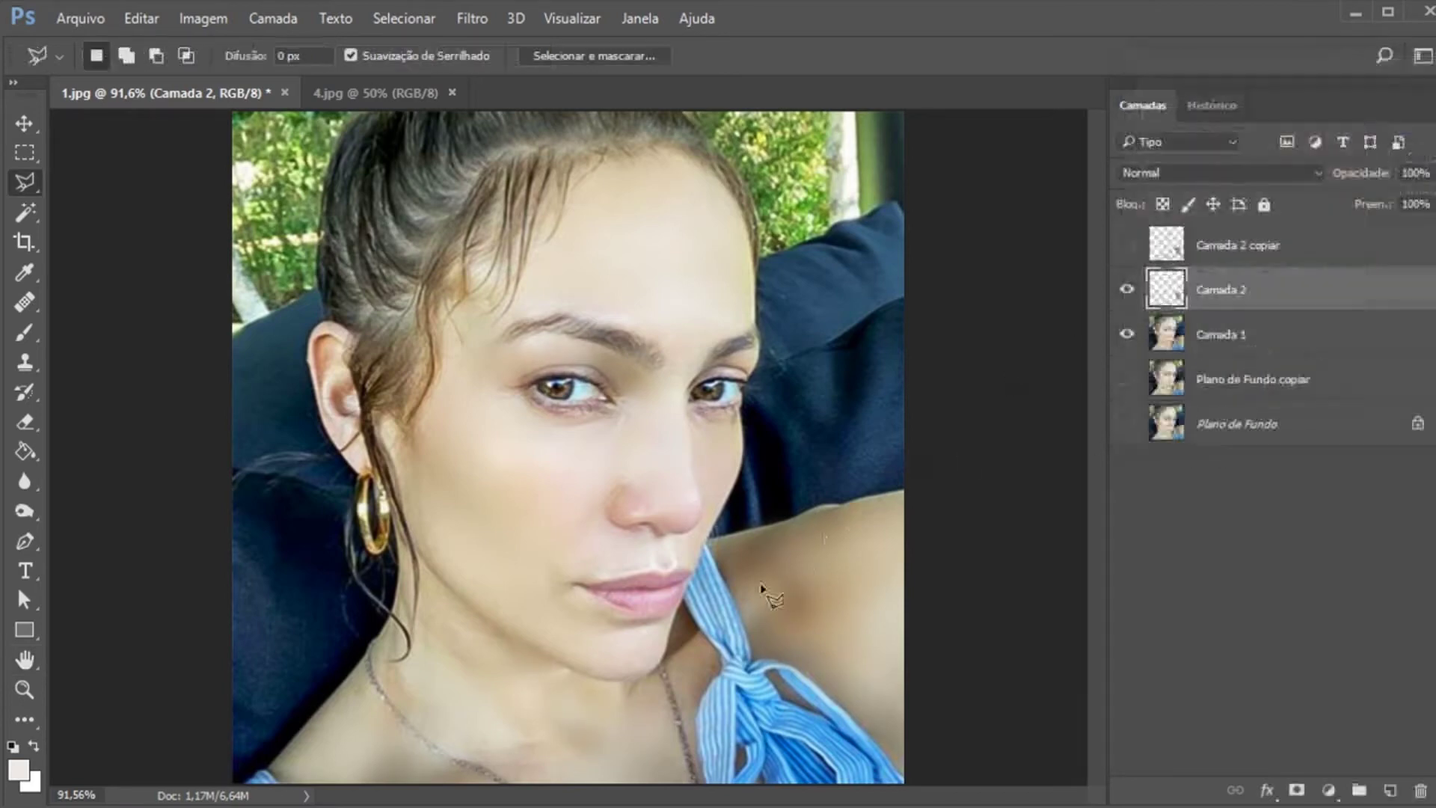
Compare the portrait's skin with the blurred Camada 2 repeatedly hidden and shown
click(1127, 290)
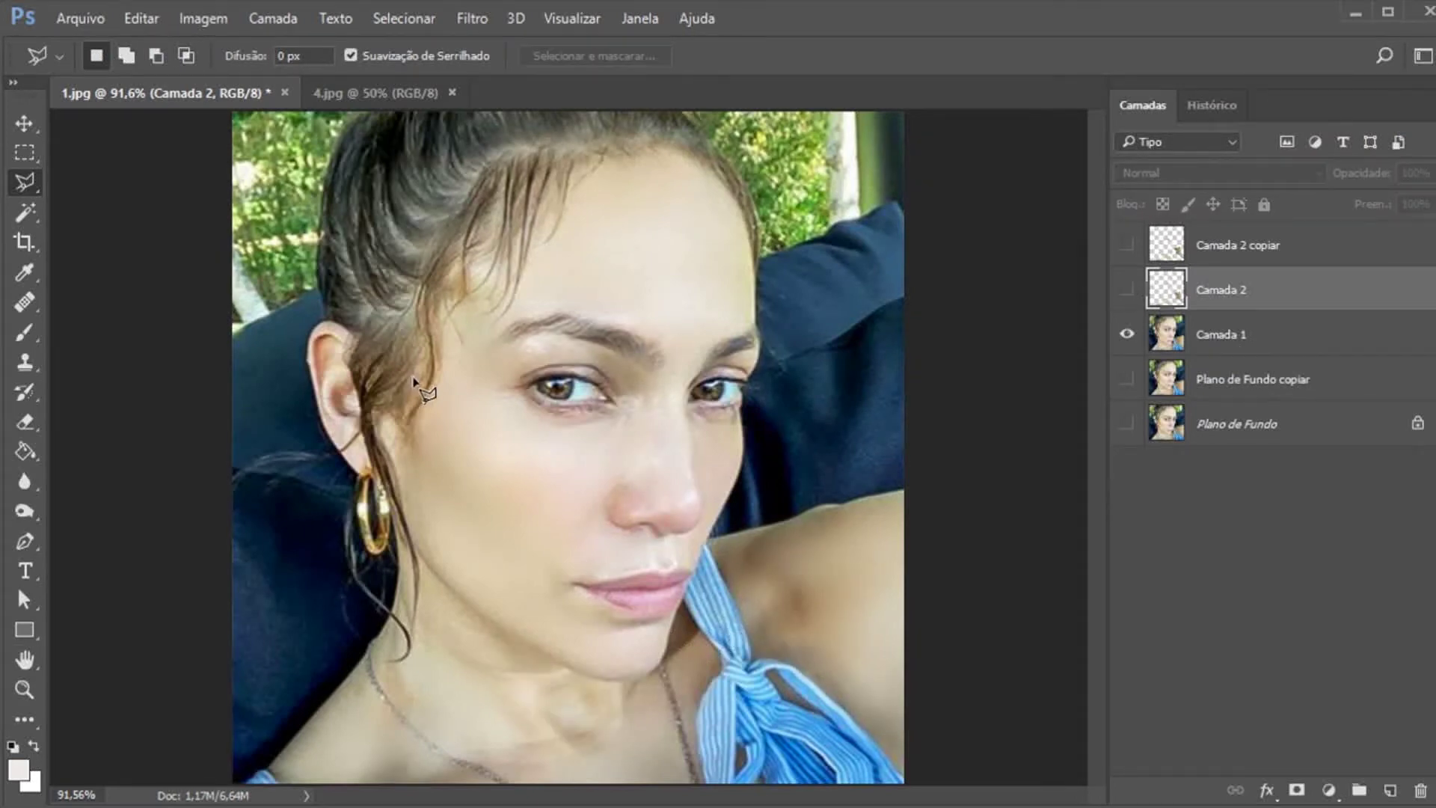
click(1130, 291)
click(1131, 291)
click(1131, 291)
click(1131, 291)
click(1131, 291)
click(1129, 290)
click(1129, 290)
click(1129, 290)
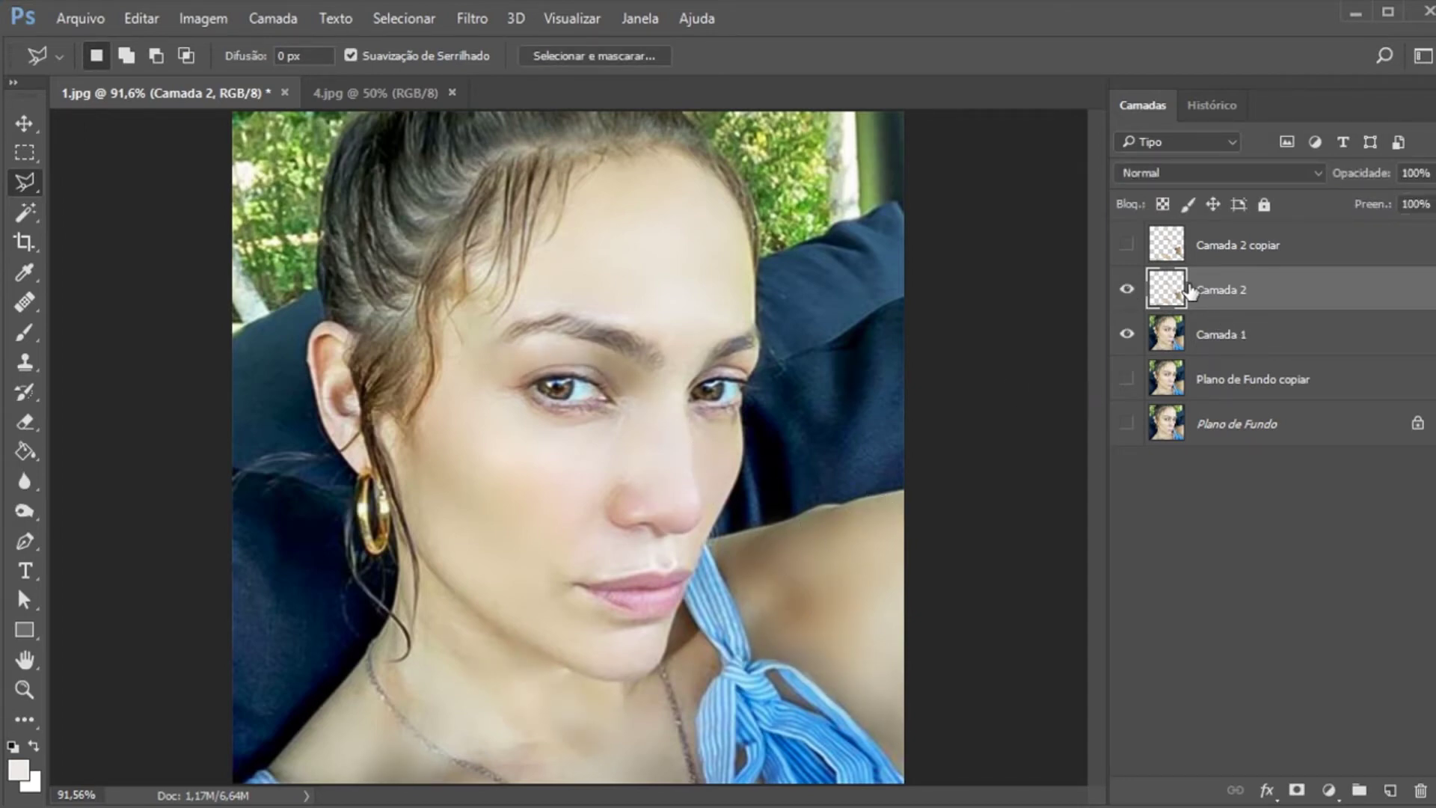
Show only Camada 2 copiar and select the transparent area around its skin patches with the Magic Wand
click(1128, 290)
click(1230, 250)
key(w)
click(1126, 337)
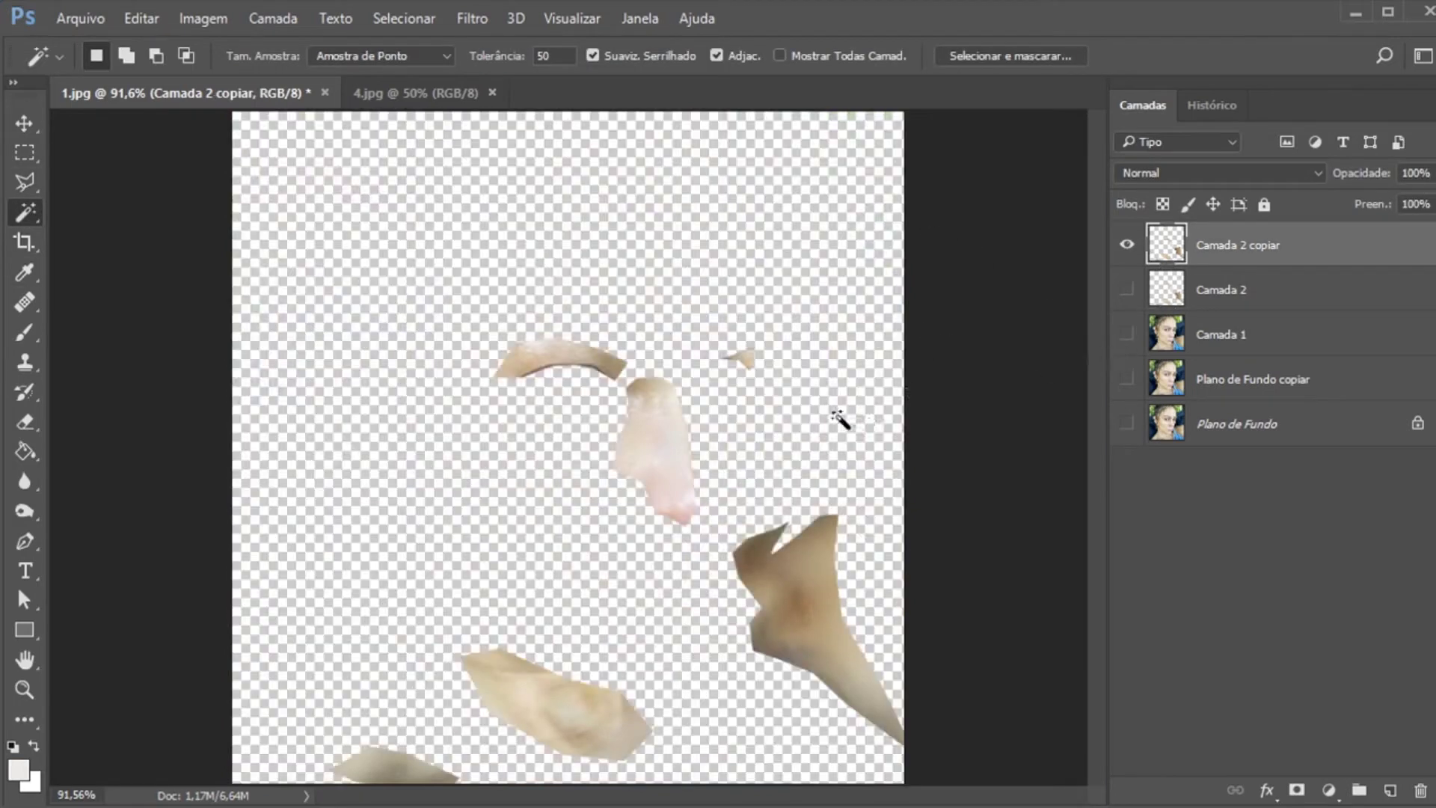
click(580, 603)
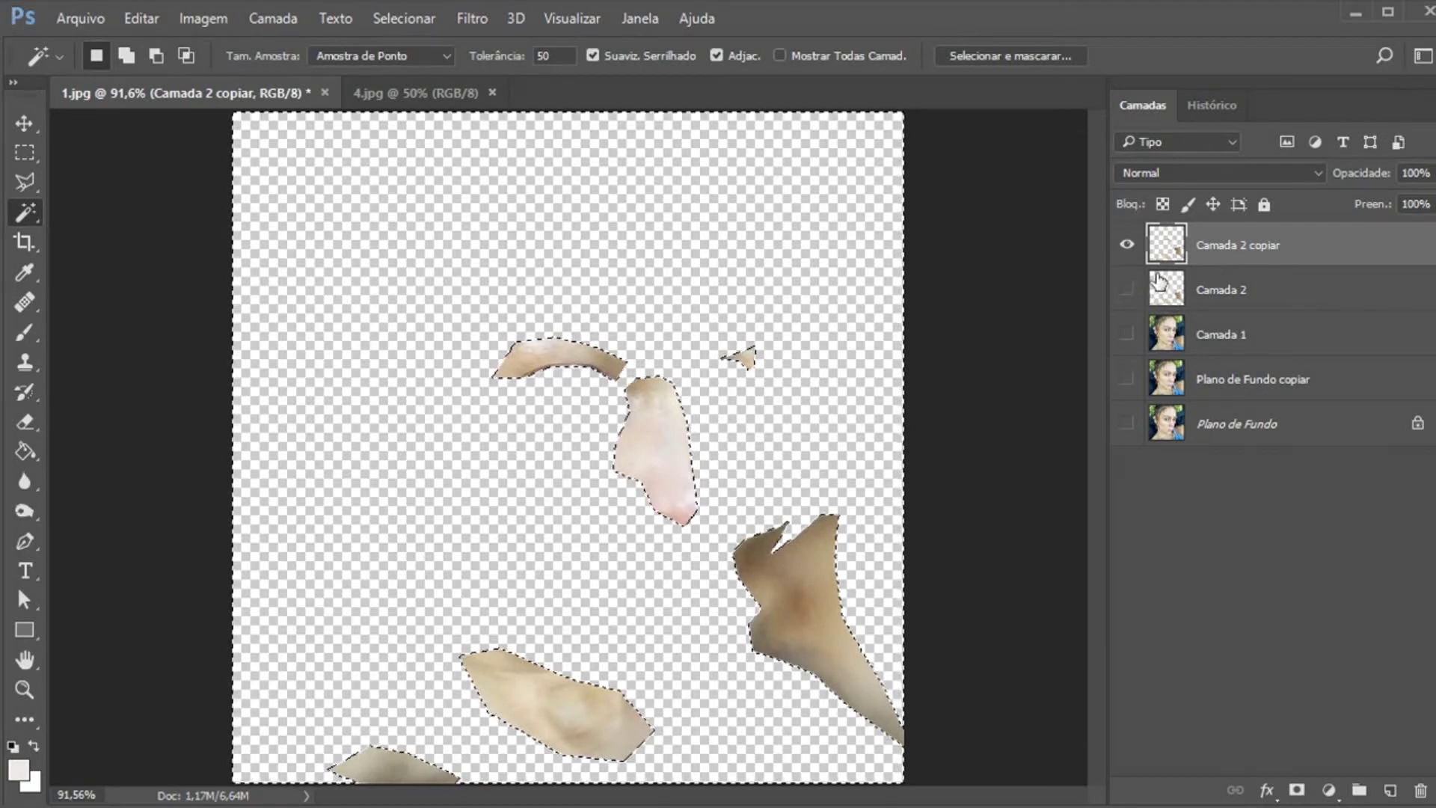
Hide Camada 2 copiar and make Camada 2 the only visible, active layer with the selection kept
click(1127, 245)
click(1126, 291)
click(1210, 307)
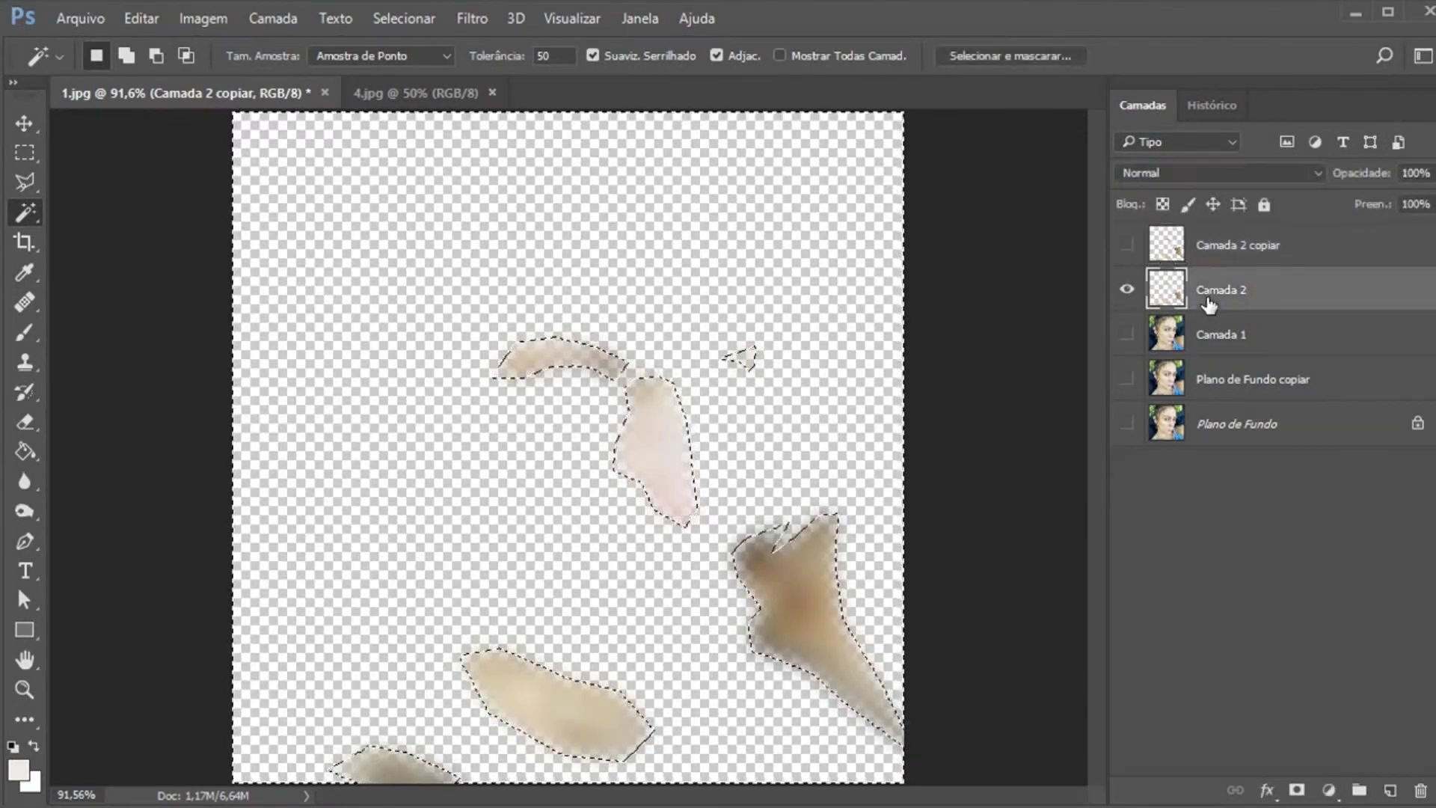
click(25, 688)
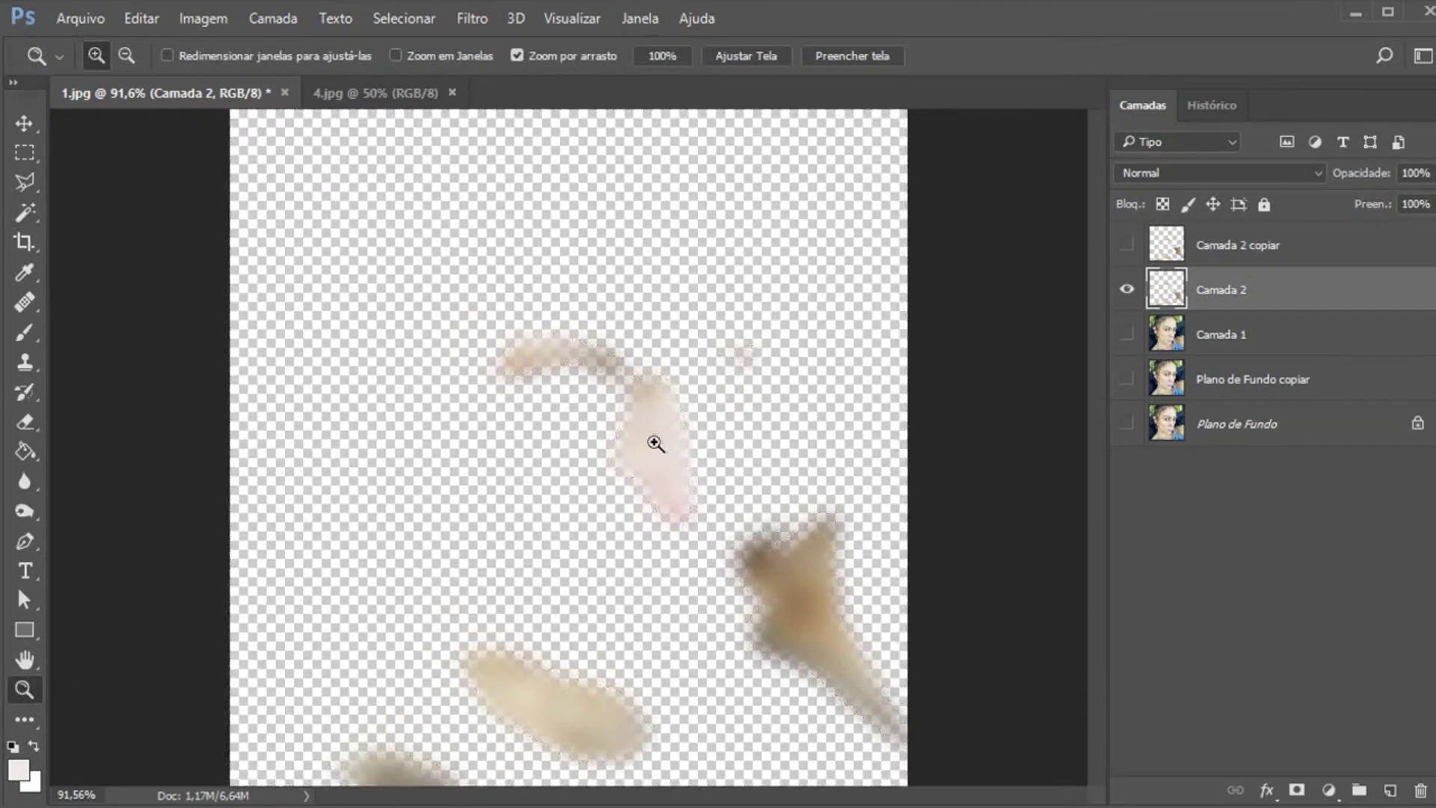
click(651, 443)
click(653, 443)
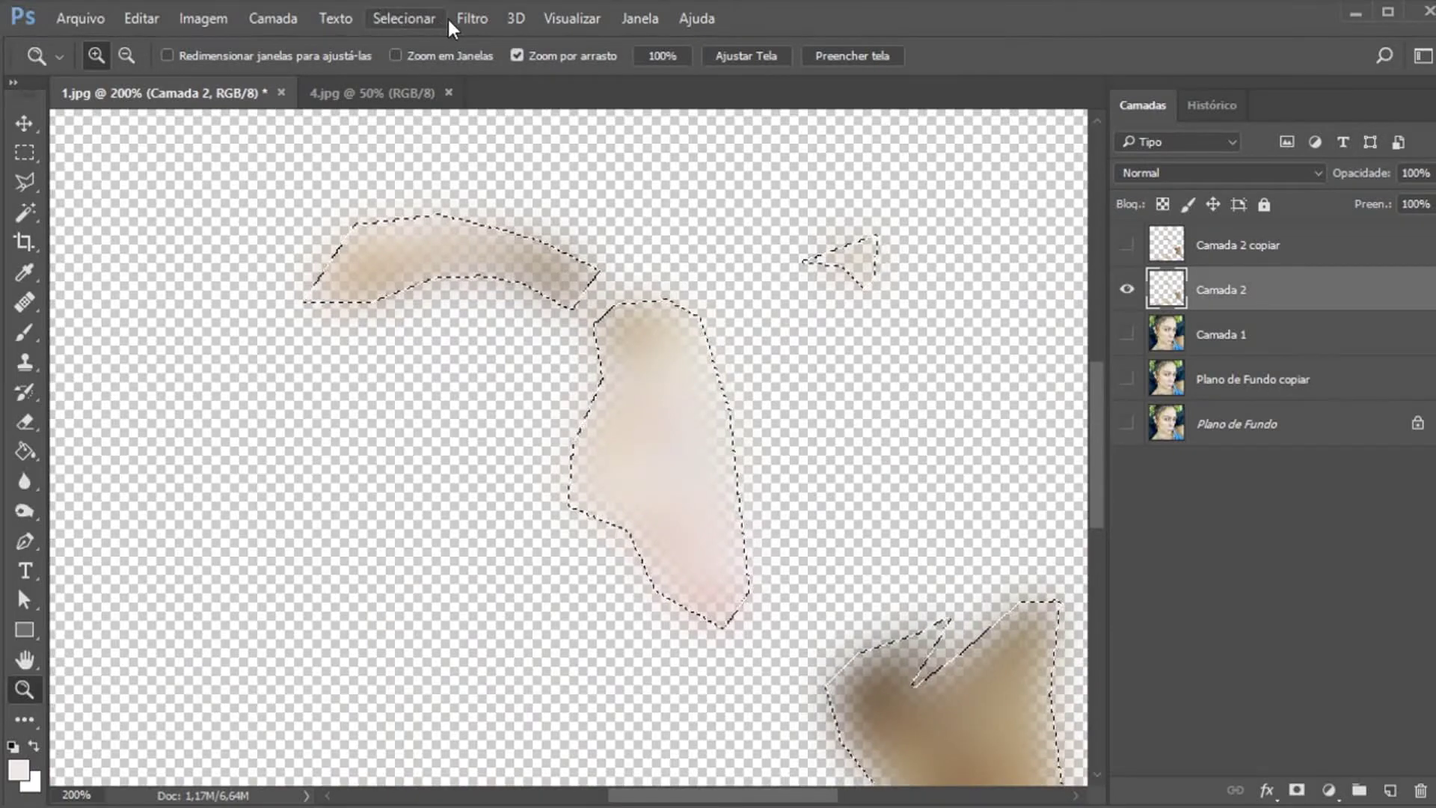
Feather the selection by 5 pixels, delete that area from Camada 2, and show Camada 1 beneath it
click(403, 20)
mouse_move(497, 317)
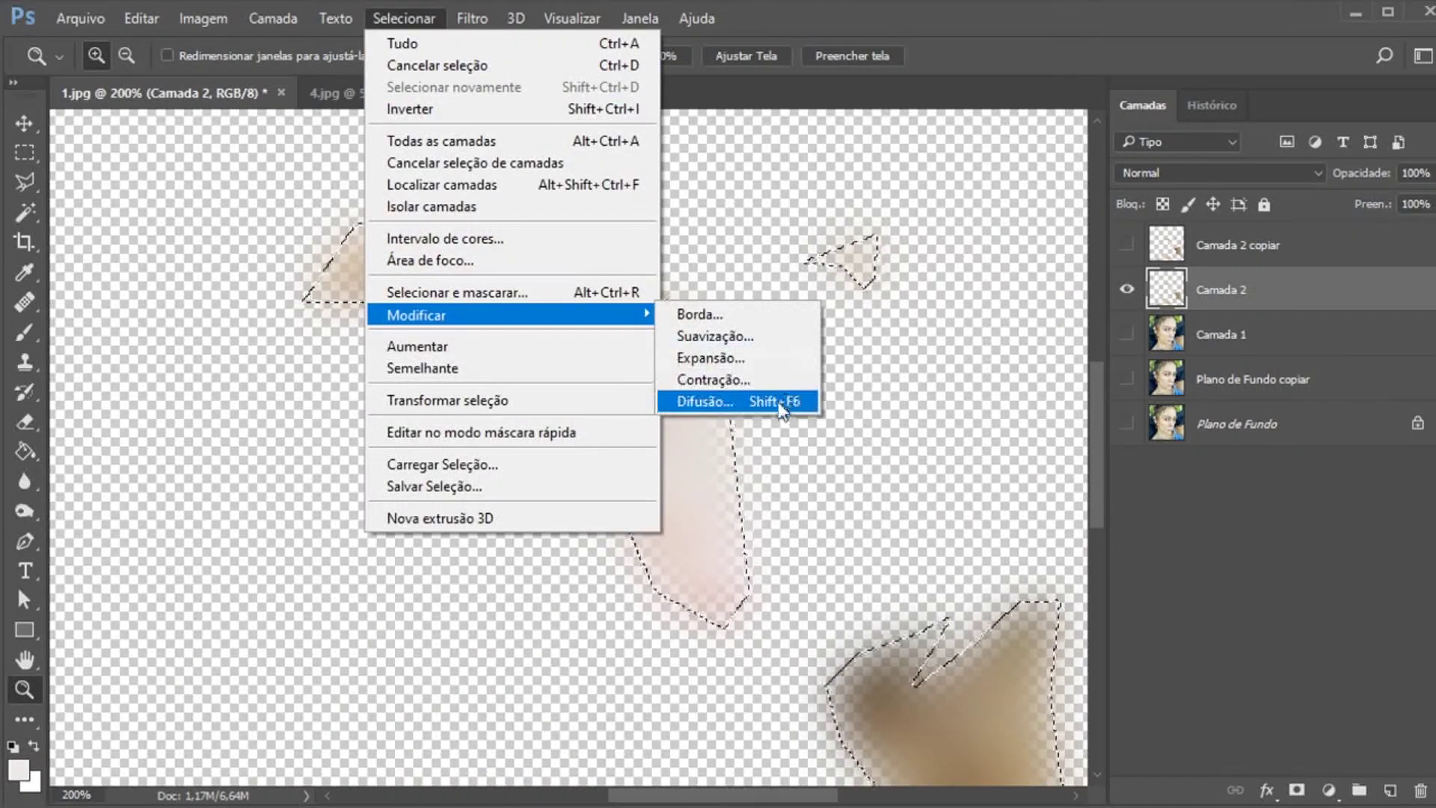
click(729, 401)
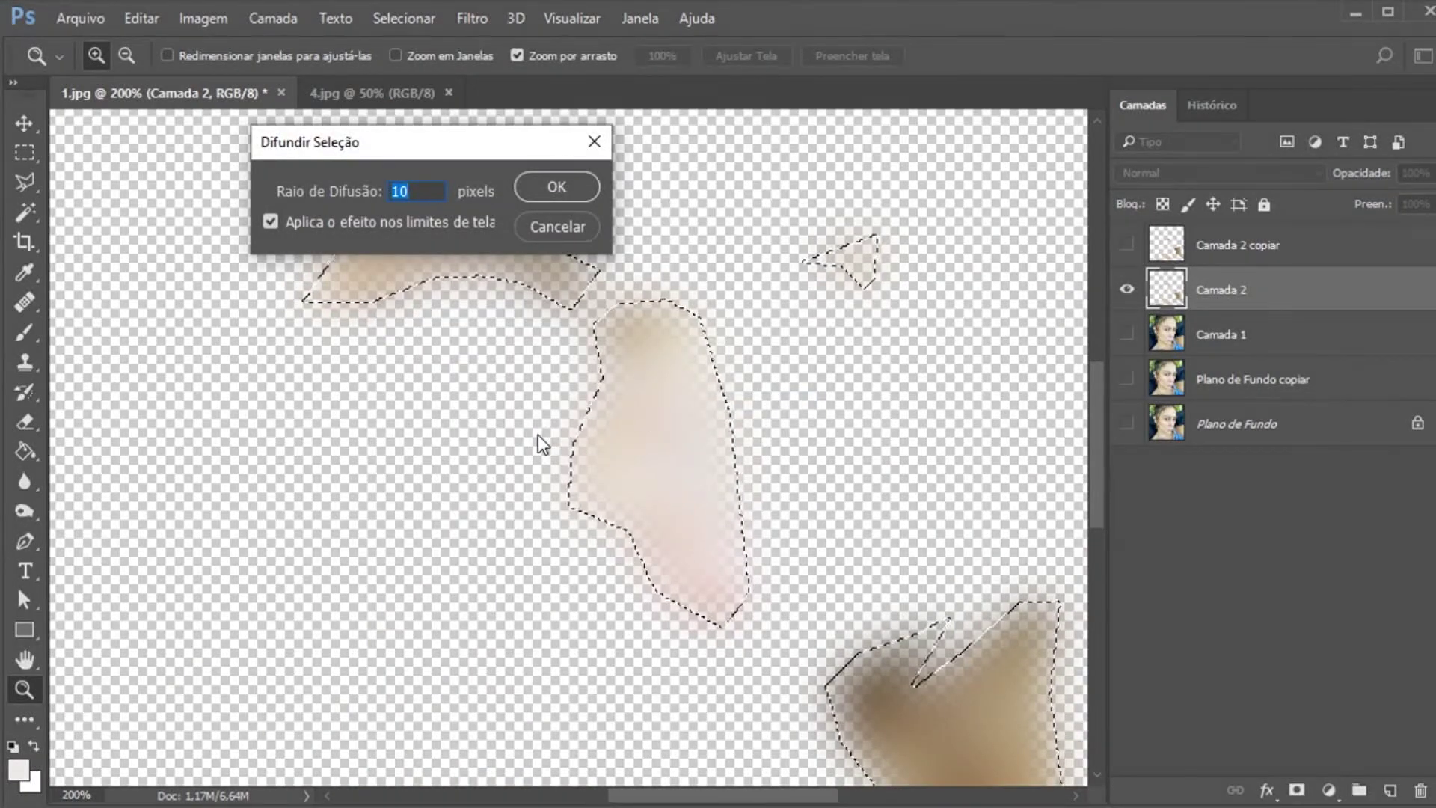
text(5)
click(559, 196)
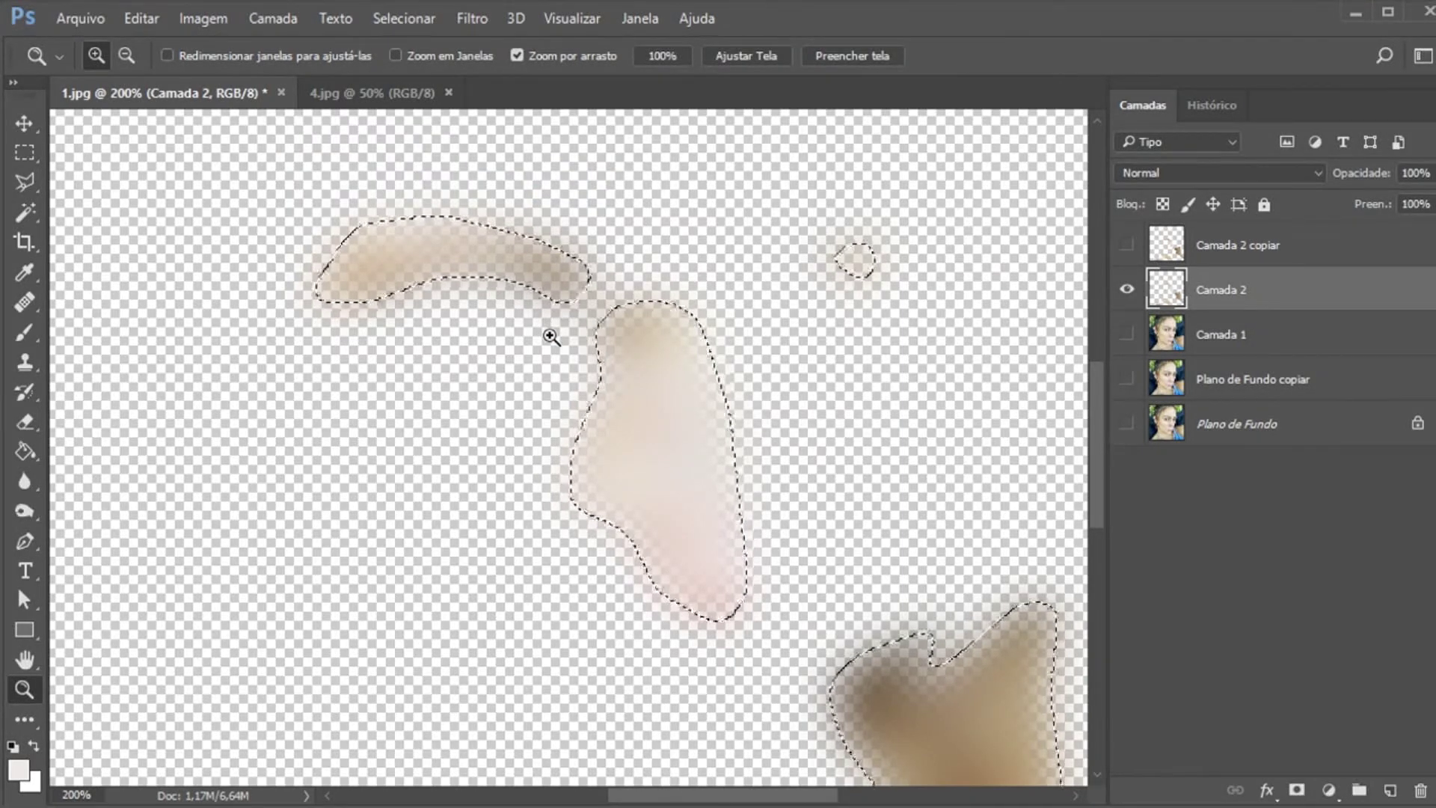
key(Delete)
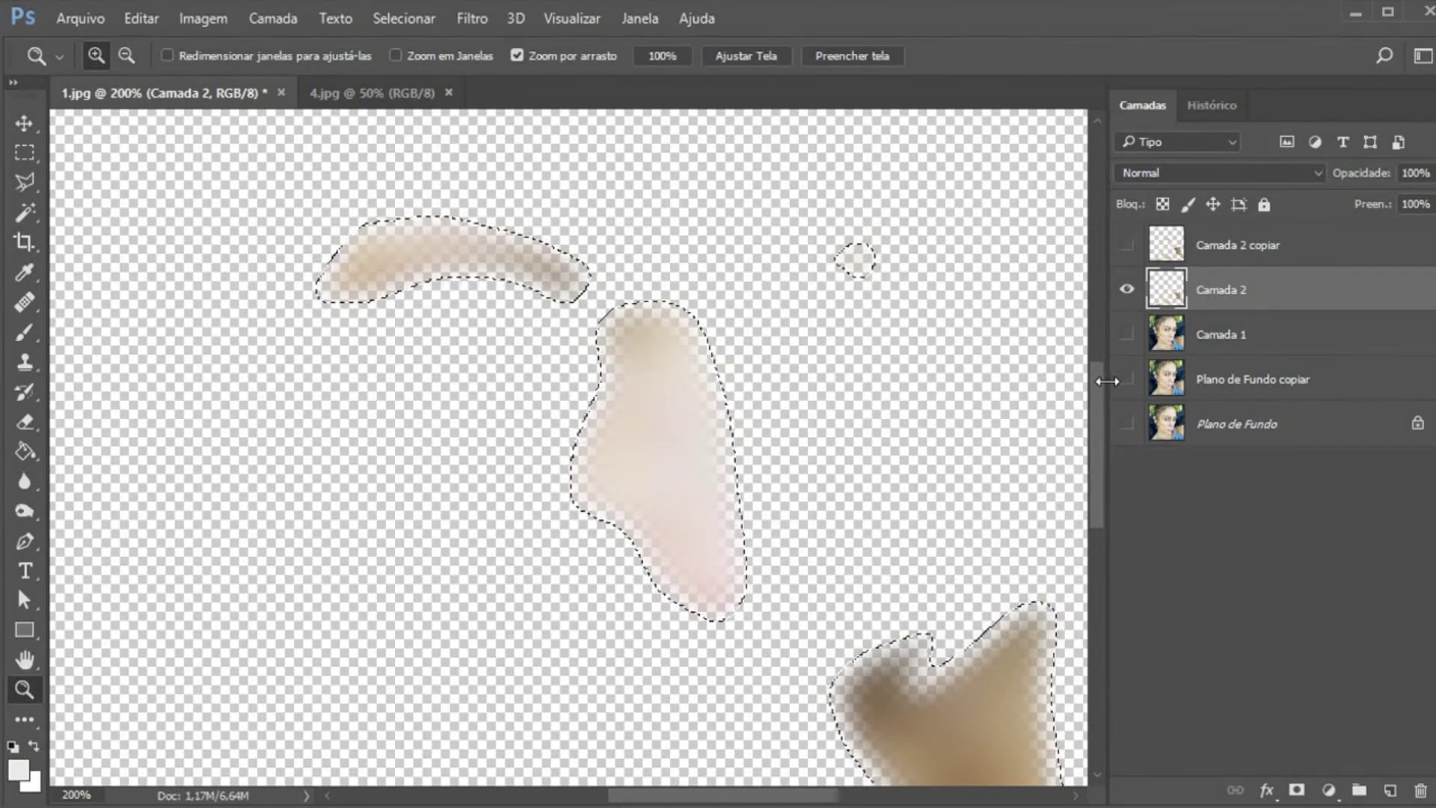
click(1127, 334)
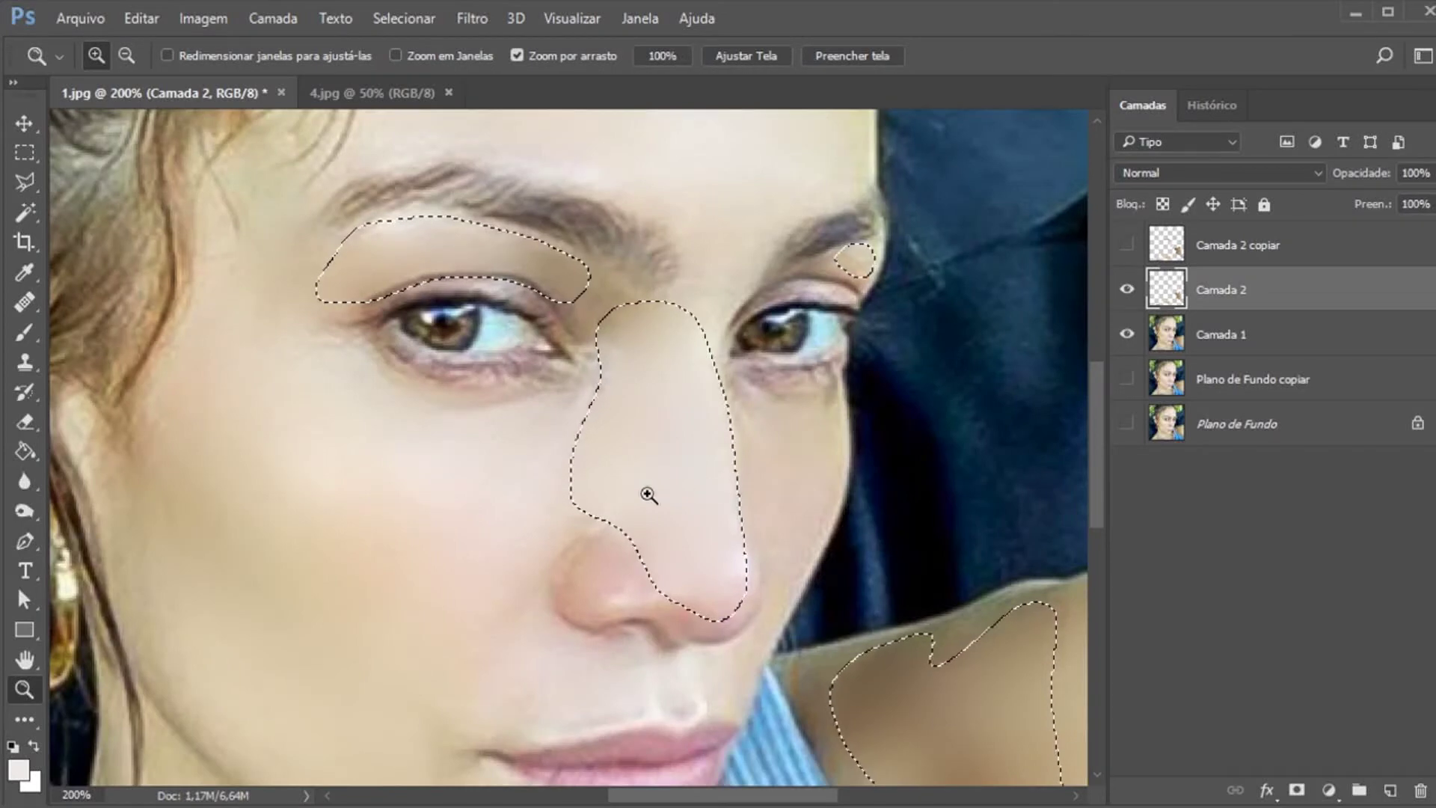
Try to delete the selected area from Camada 1, undo the deletion, and make Camada 2 active again
click(1211, 344)
key(Delete)
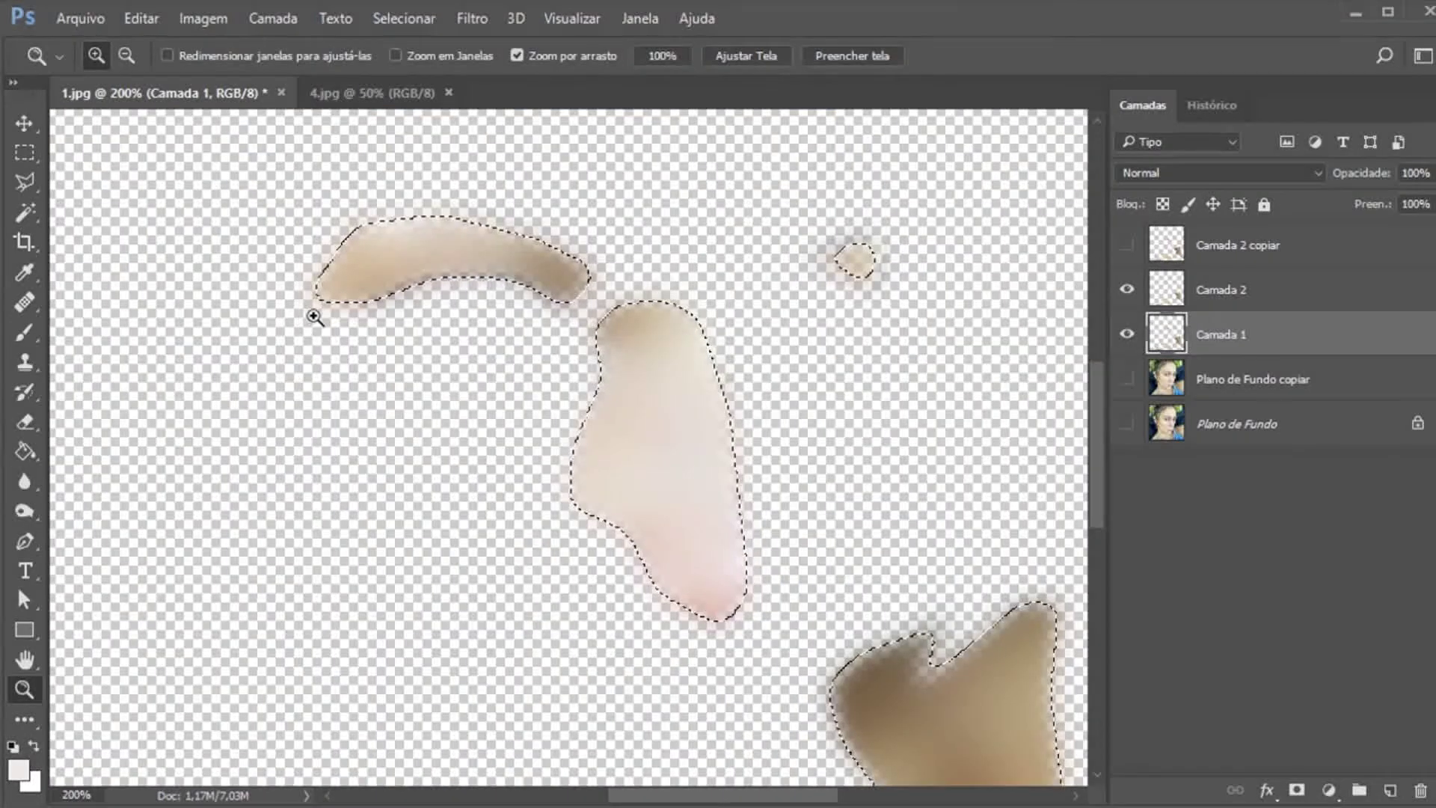
key(ctrl+z)
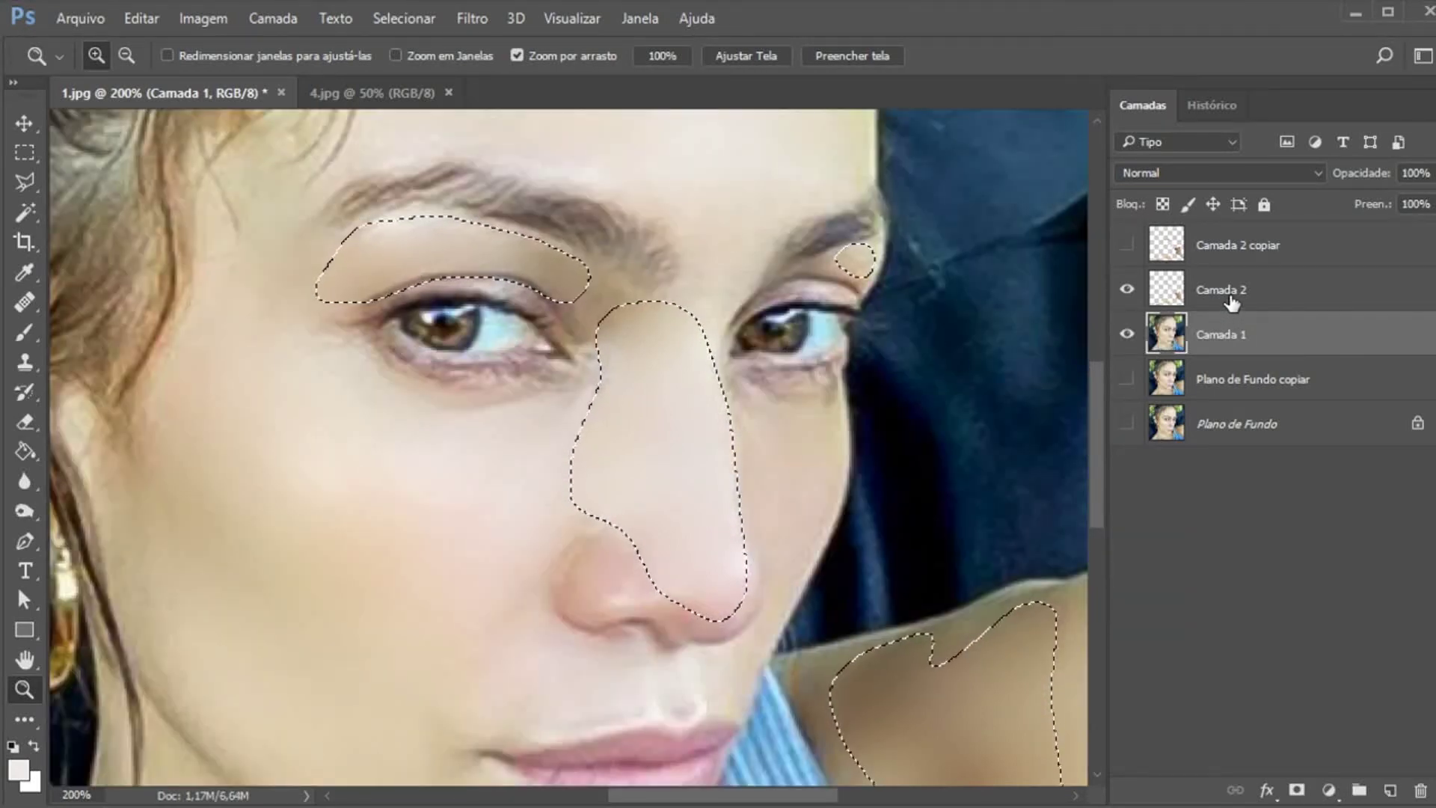
click(1231, 299)
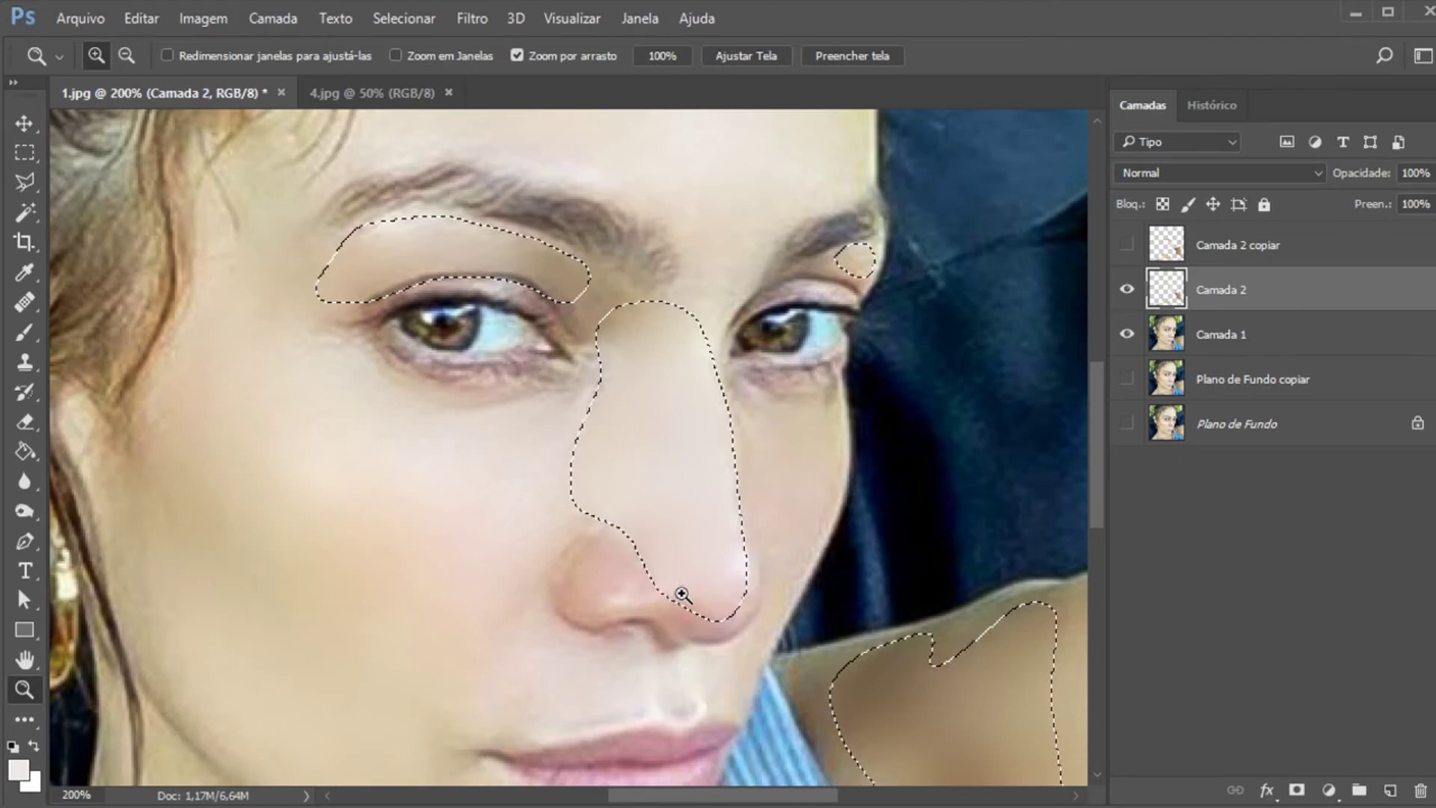
Remove the selection and inspect the portrait at 100% zoom with Camada 2 hidden and shown
click(16, 155)
click(520, 514)
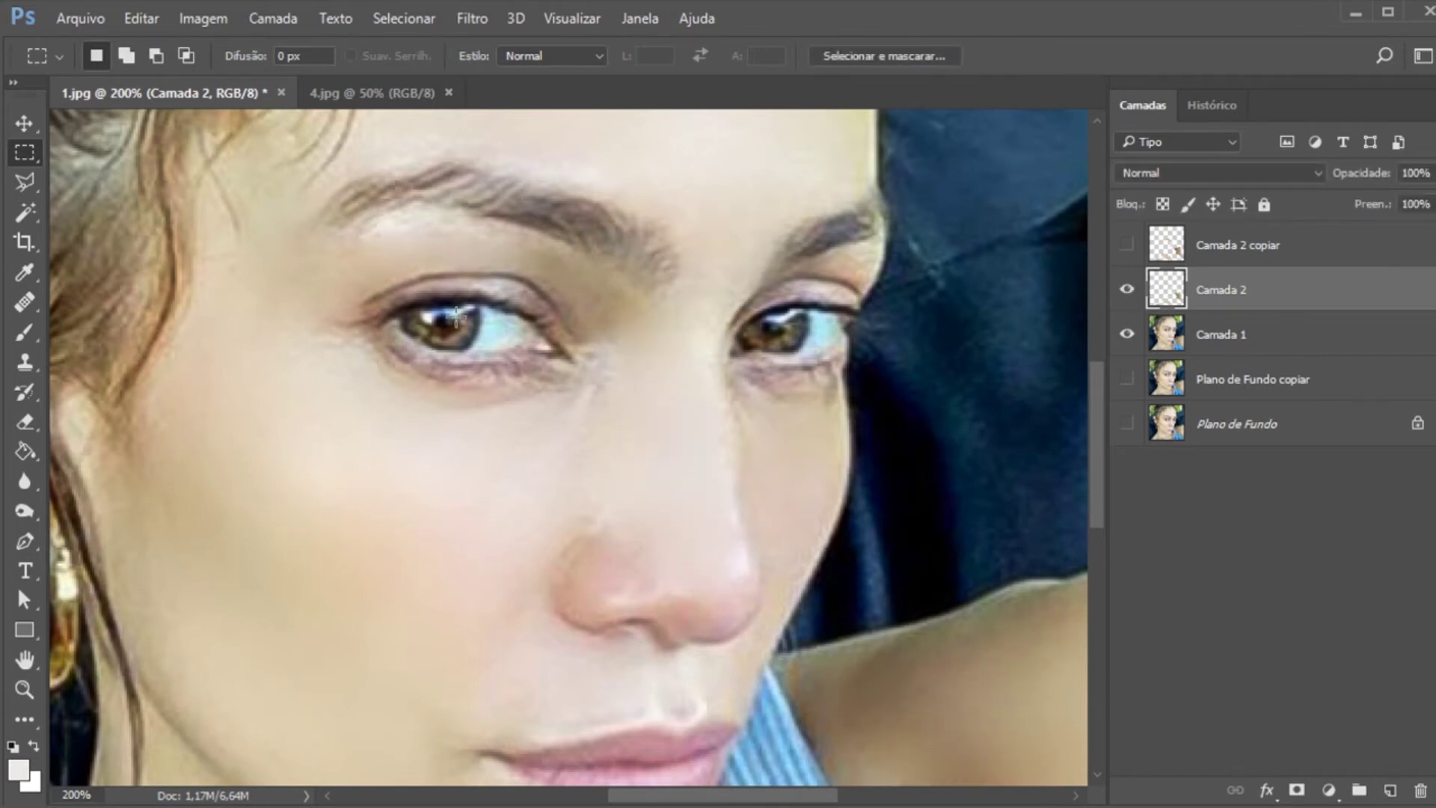
click(24, 689)
right_click(751, 433)
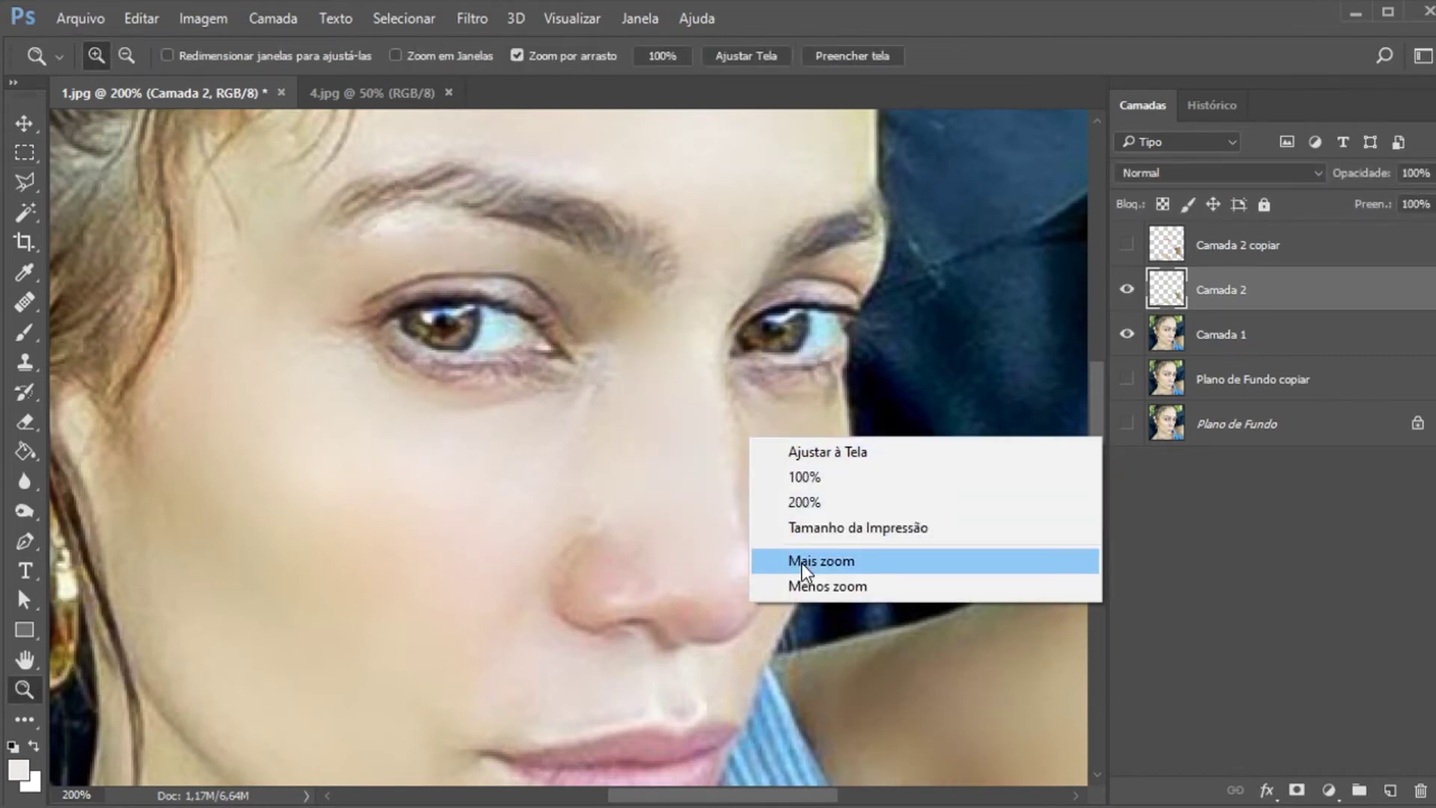
click(805, 587)
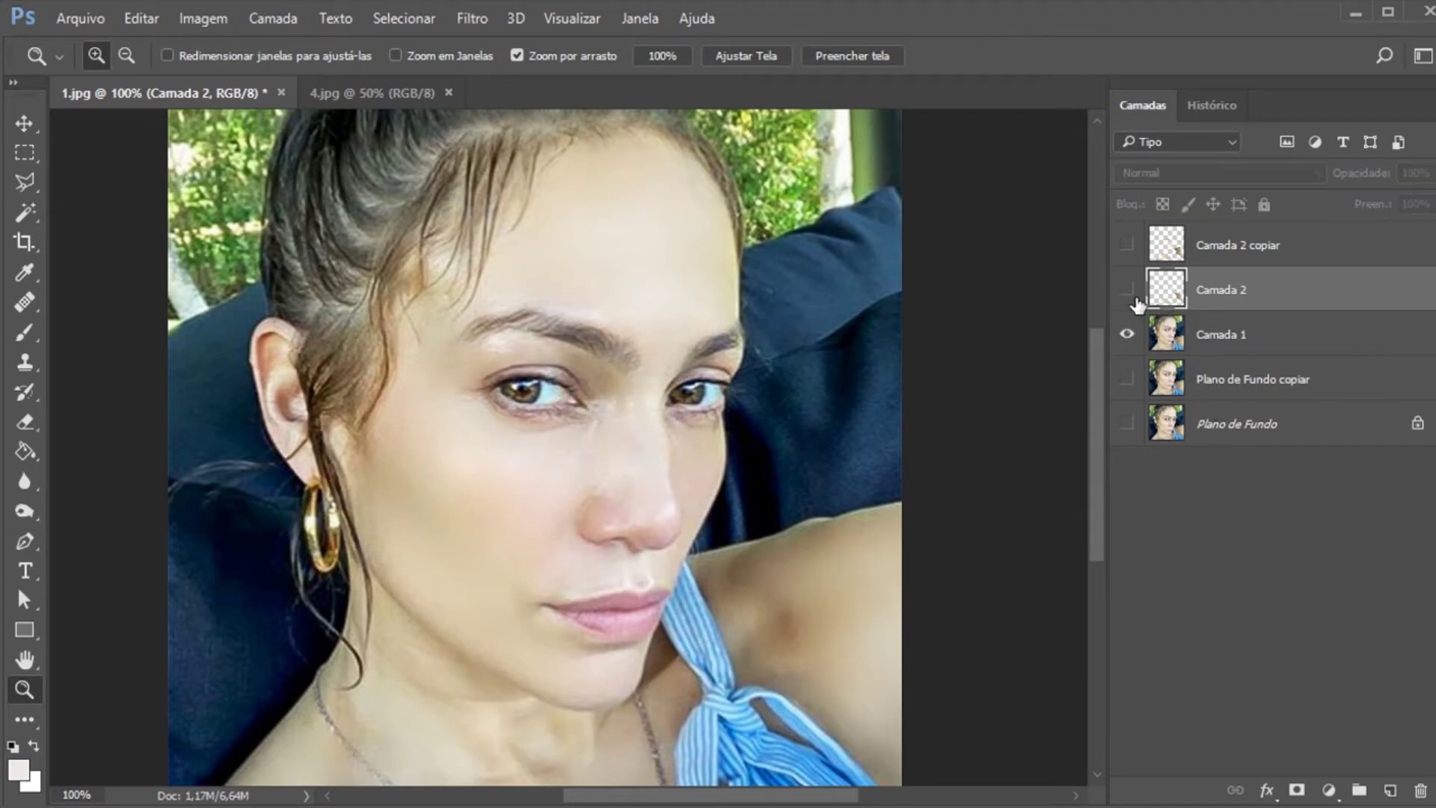
Hide Camada 1, try the Eraser at 40% opacity across the shoulder patch on Camada 2, and undo the erasing
click(25, 421)
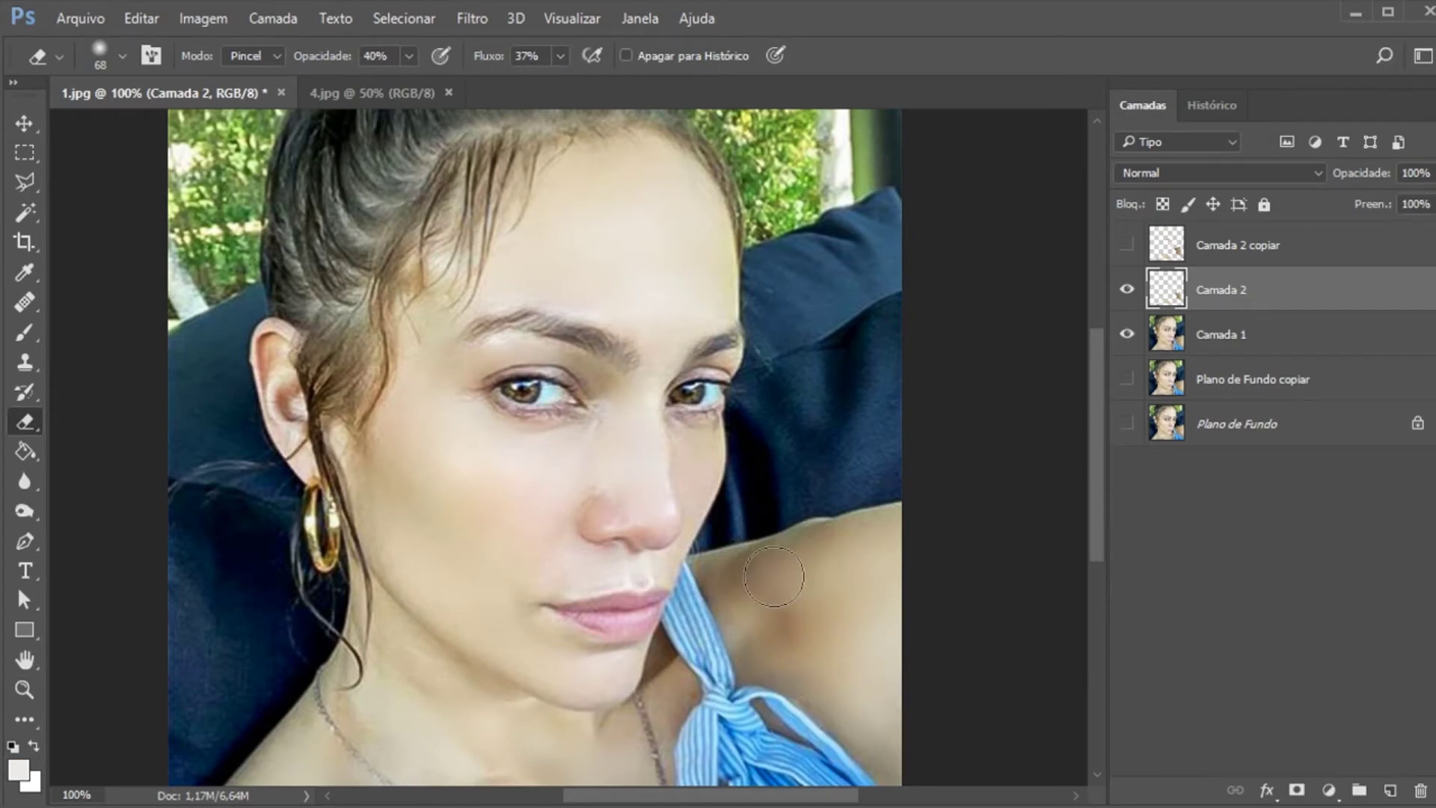
click(1127, 334)
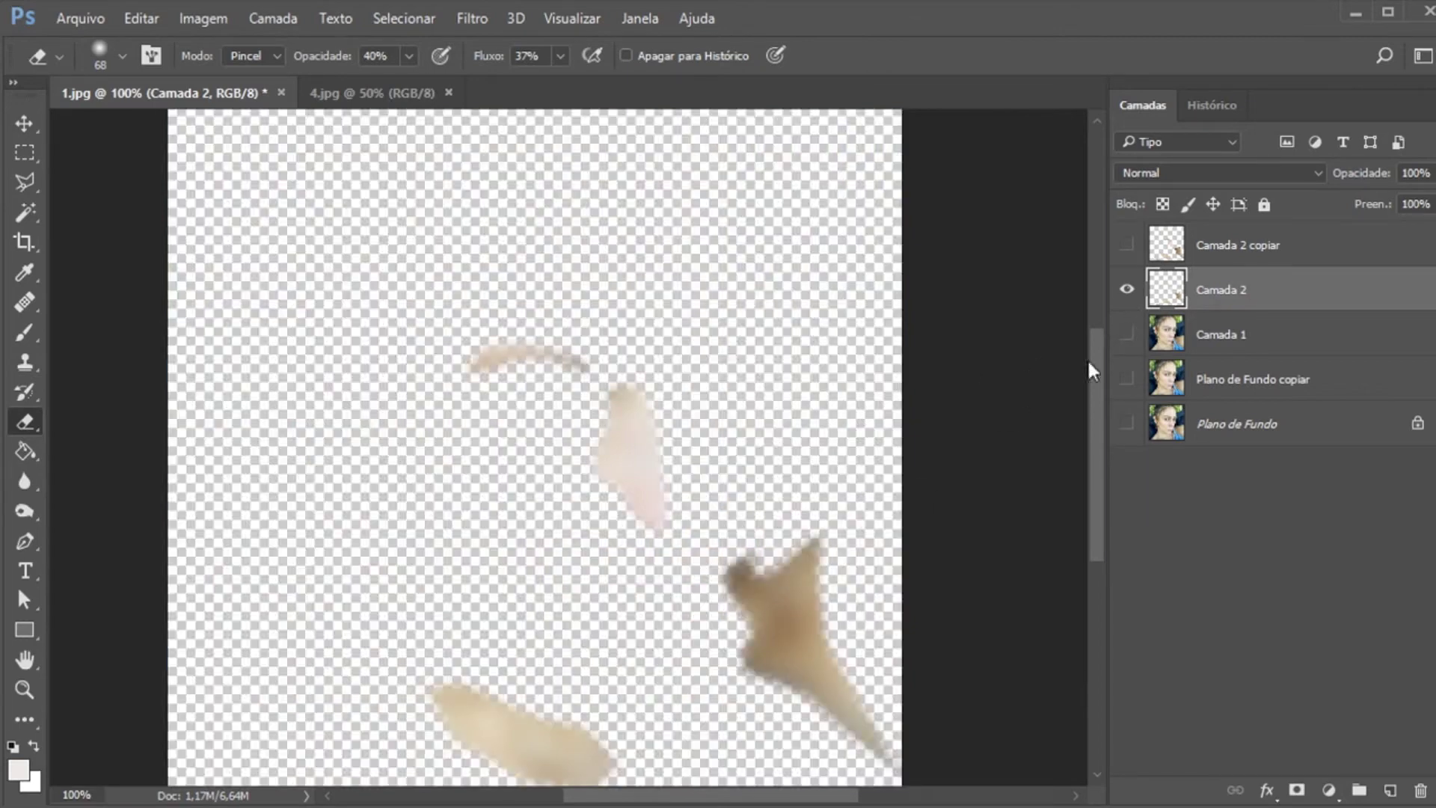
mouse_move(823, 665)
mouse_down()
mouse_move(778, 599)
mouse_move(785, 567)
mouse_move(860, 698)
mouse_move(744, 658)
mouse_move(796, 683)
mouse_move(760, 566)
mouse_up()
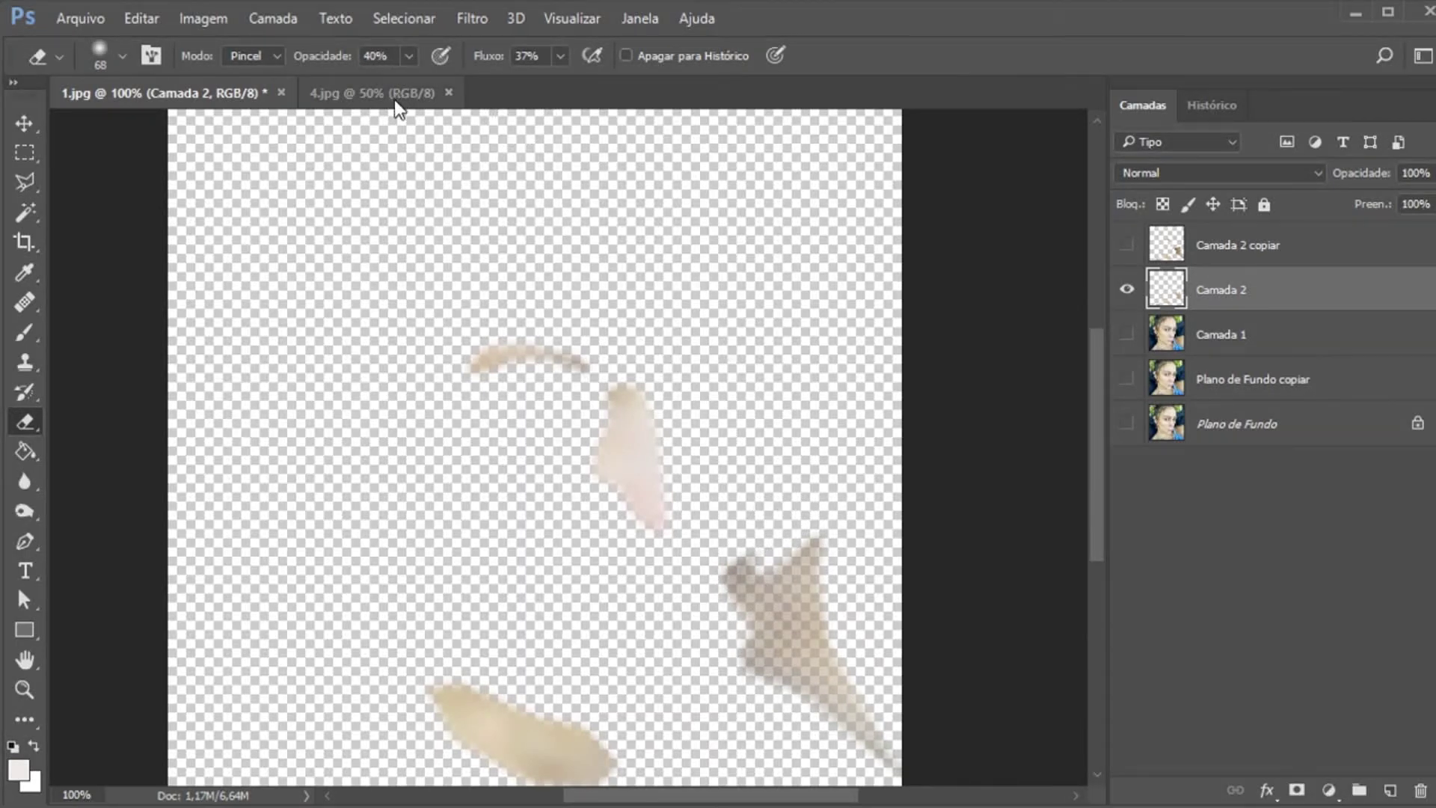
key(ctrl+z)
key(ctrl+z)
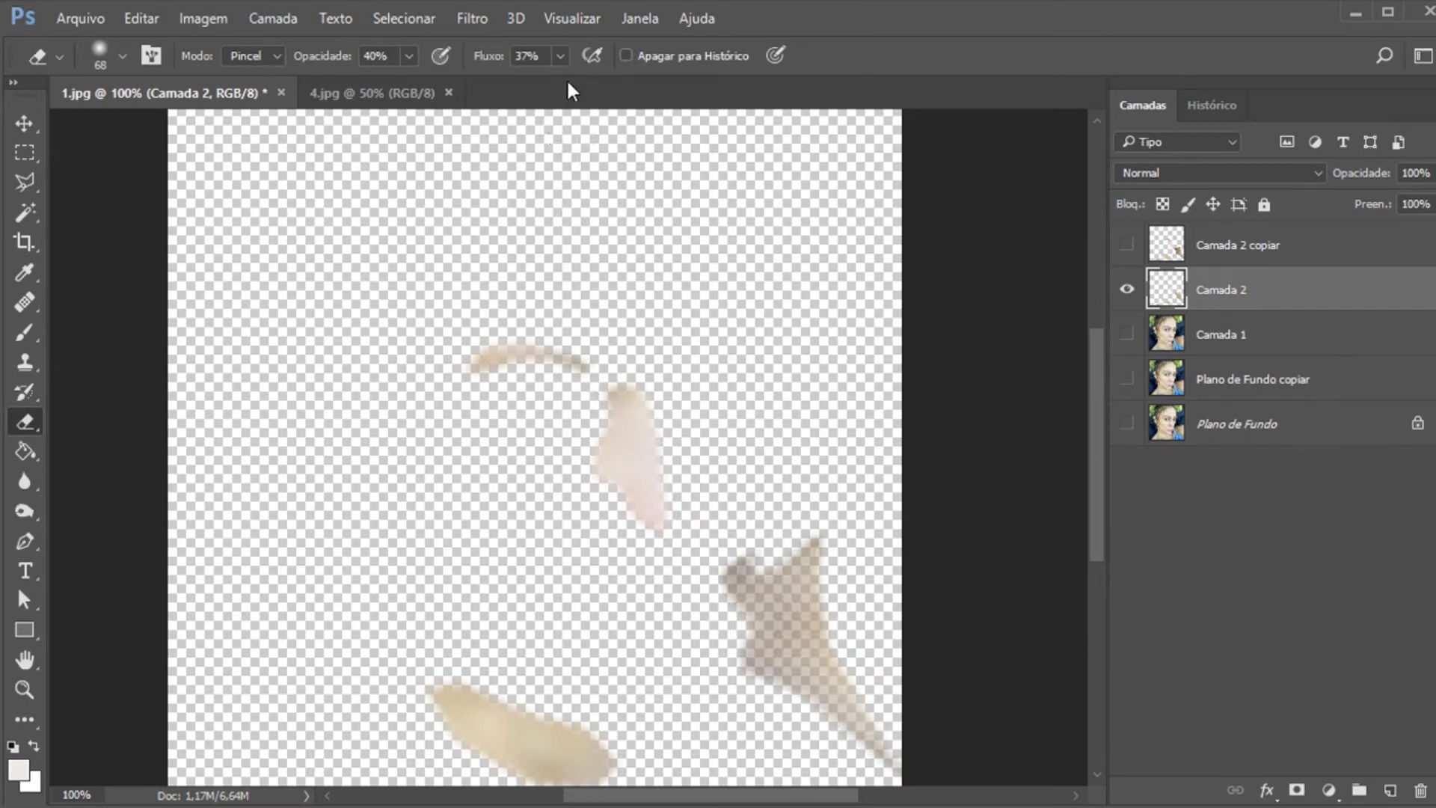
key(ctrl+z)
Set the Eraser's flow to 100%, test it on the shoulder patch of Camada 2, and undo the stroke
click(560, 55)
drag(558, 83, 725, 98)
mouse_move(828, 599)
mouse_down()
mouse_move(780, 541)
mouse_move(784, 506)
mouse_move(811, 645)
mouse_move(856, 727)
mouse_move(713, 518)
mouse_move(762, 642)
mouse_up()
key(ctrl+z)
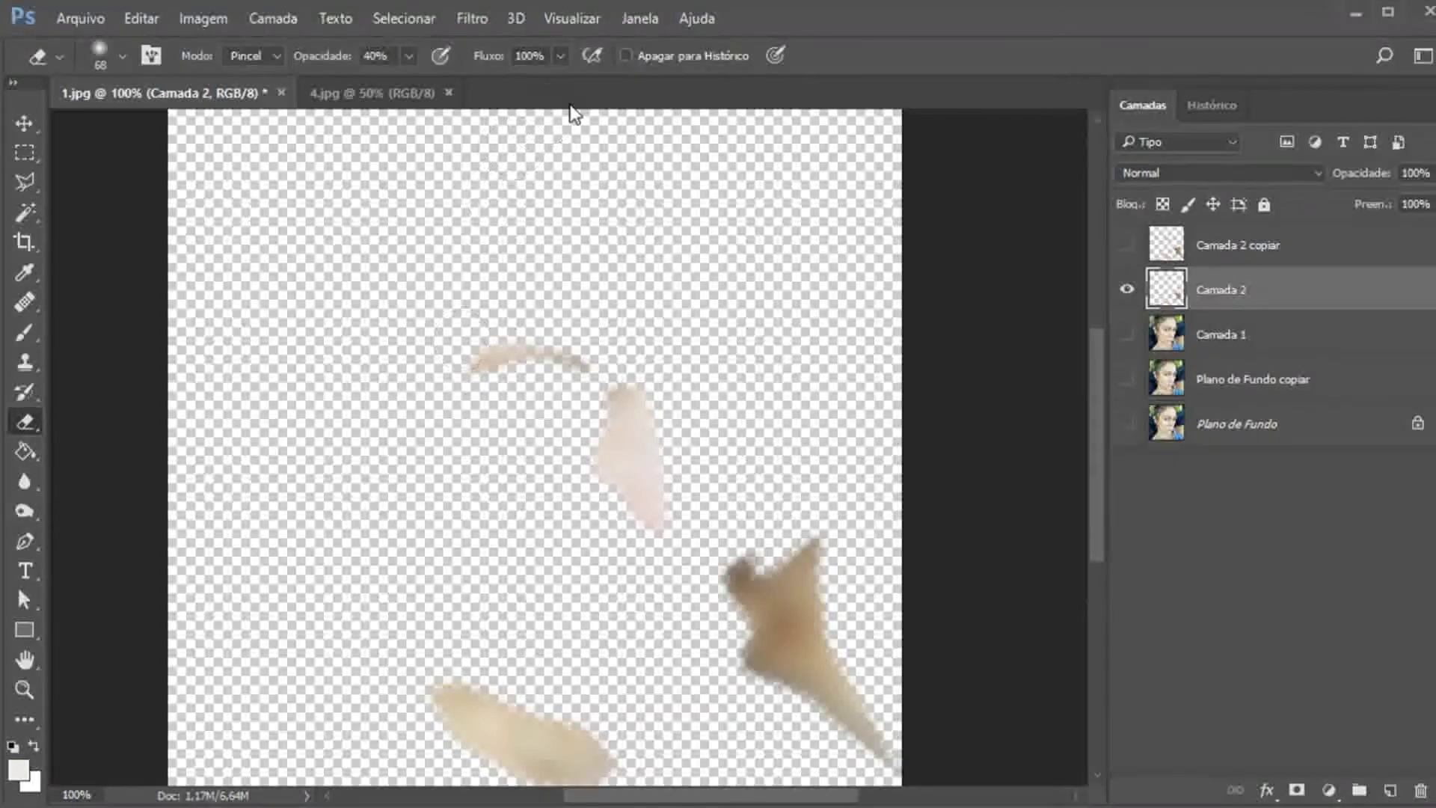
Set the Eraser's flow to 23% and partially fade the shoulder skin patch on Camada 2
click(560, 56)
click(479, 82)
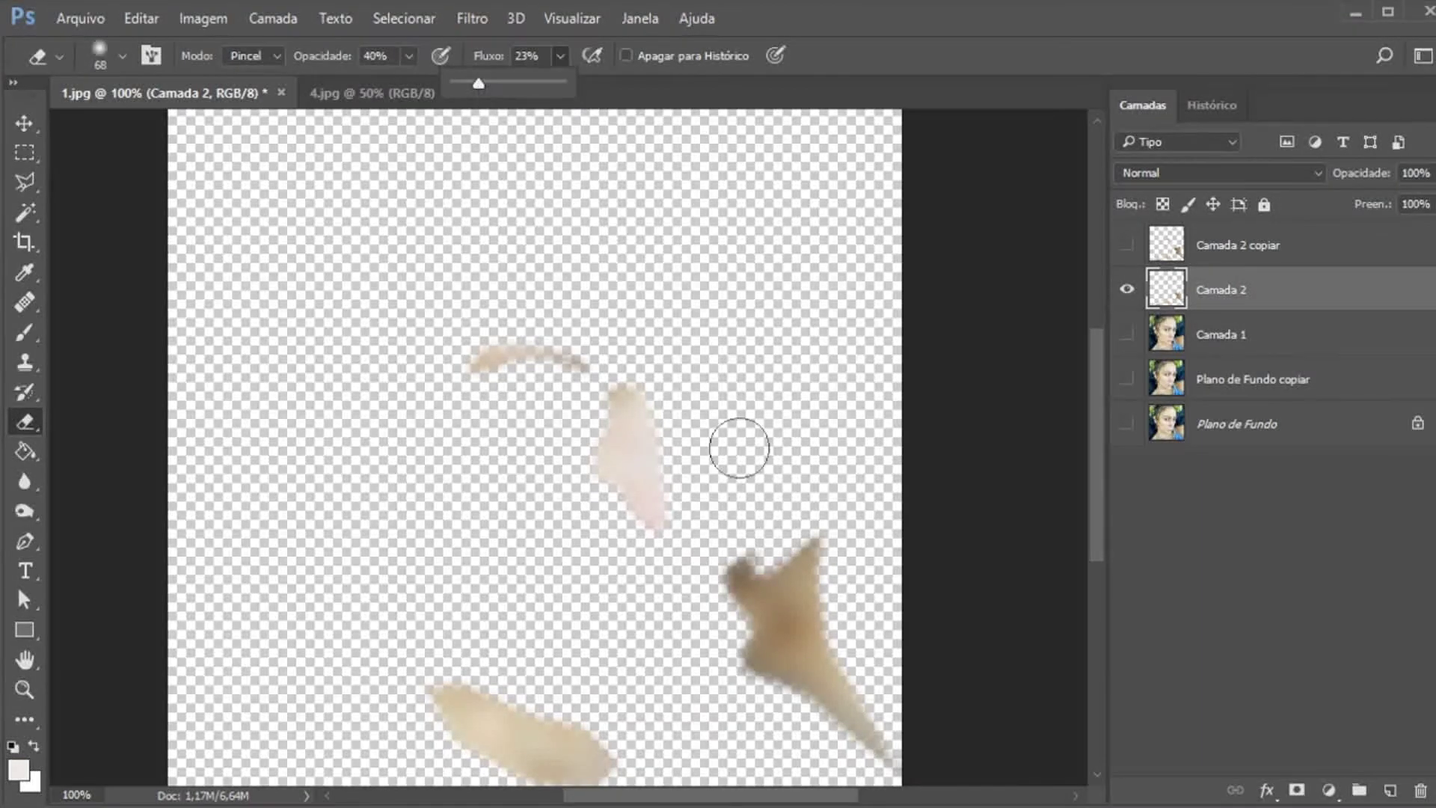
mouse_move(776, 610)
mouse_down()
mouse_move(758, 570)
mouse_move(789, 650)
mouse_move(769, 655)
mouse_move(866, 741)
mouse_move(812, 552)
mouse_up()
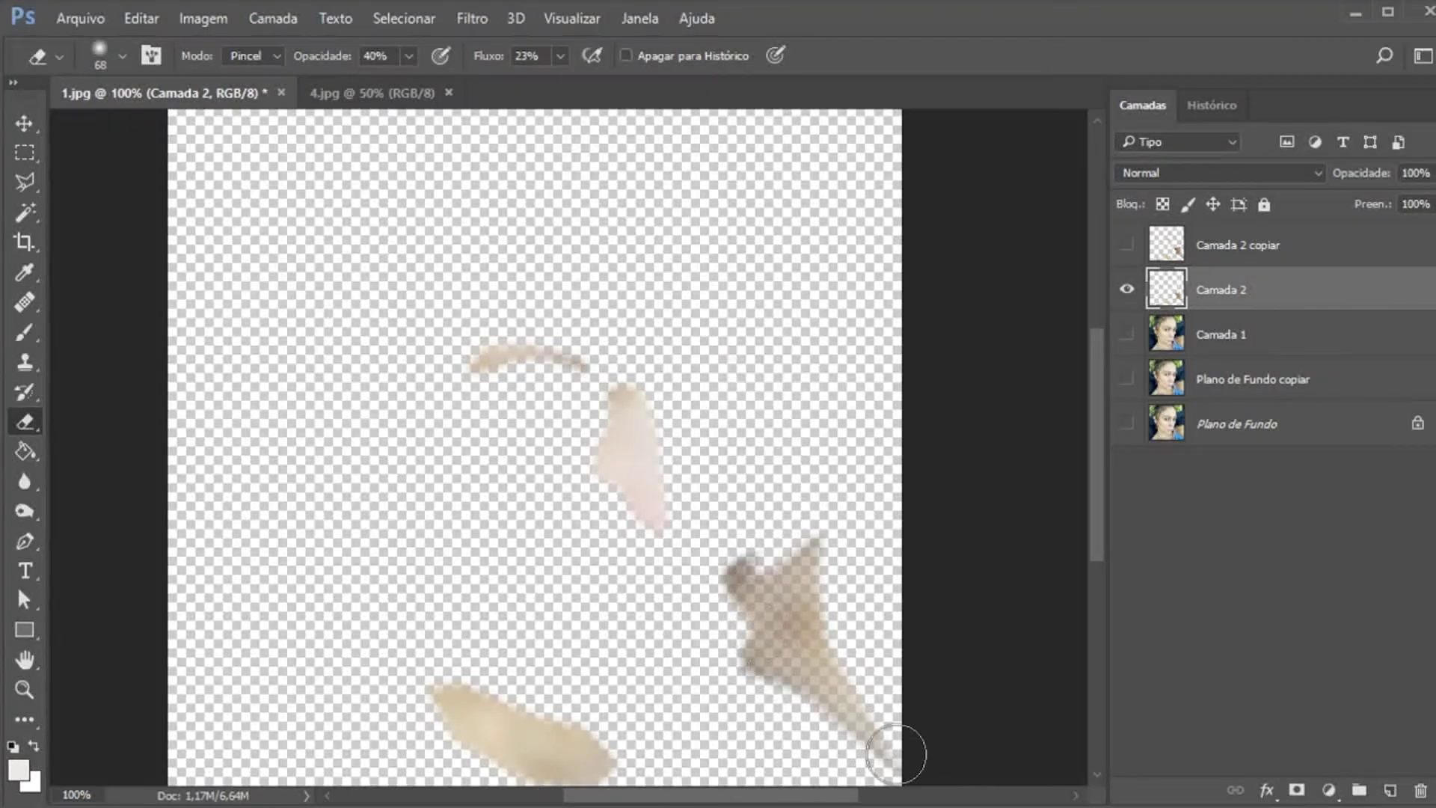
Show Camada 1 under the patches and compare the portrait with Camada 2 hidden and shown
click(1129, 345)
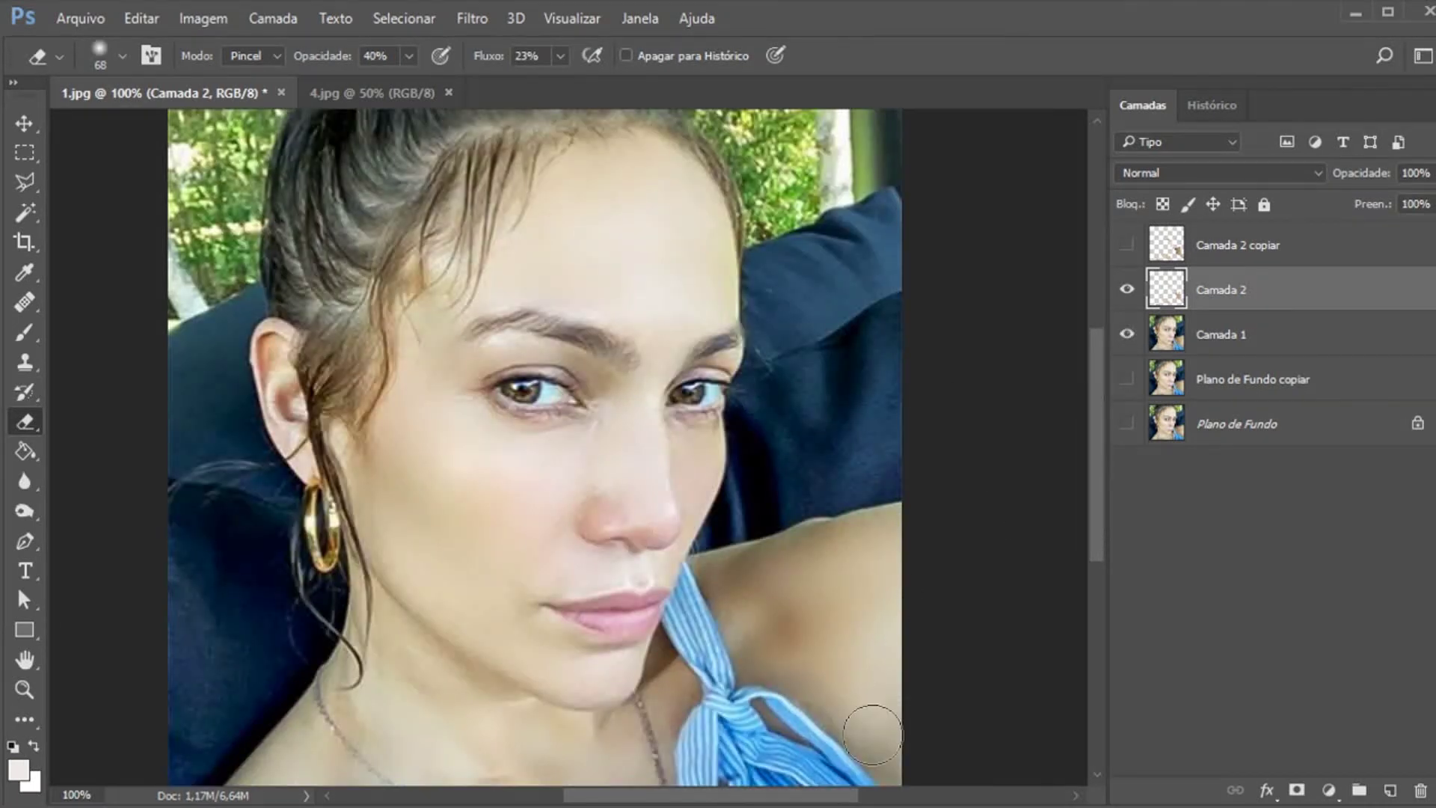
click(1128, 292)
click(1127, 290)
click(1129, 290)
click(1129, 290)
click(1129, 290)
click(1130, 291)
Isolate Camada 2 to fade the nose and neck patches with the Eraser, and compare the result over Camada 1
alt+click(1129, 291)
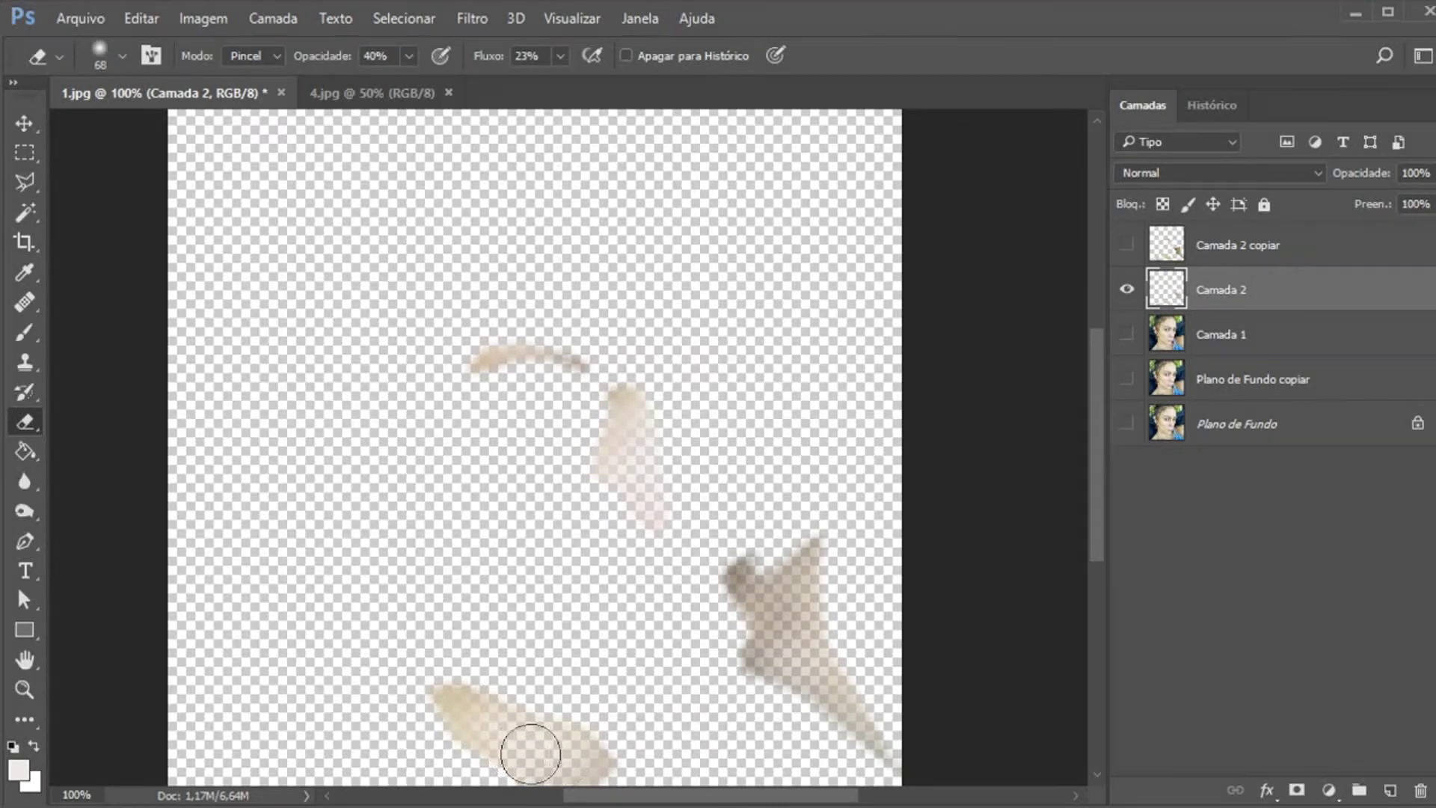
click(1127, 335)
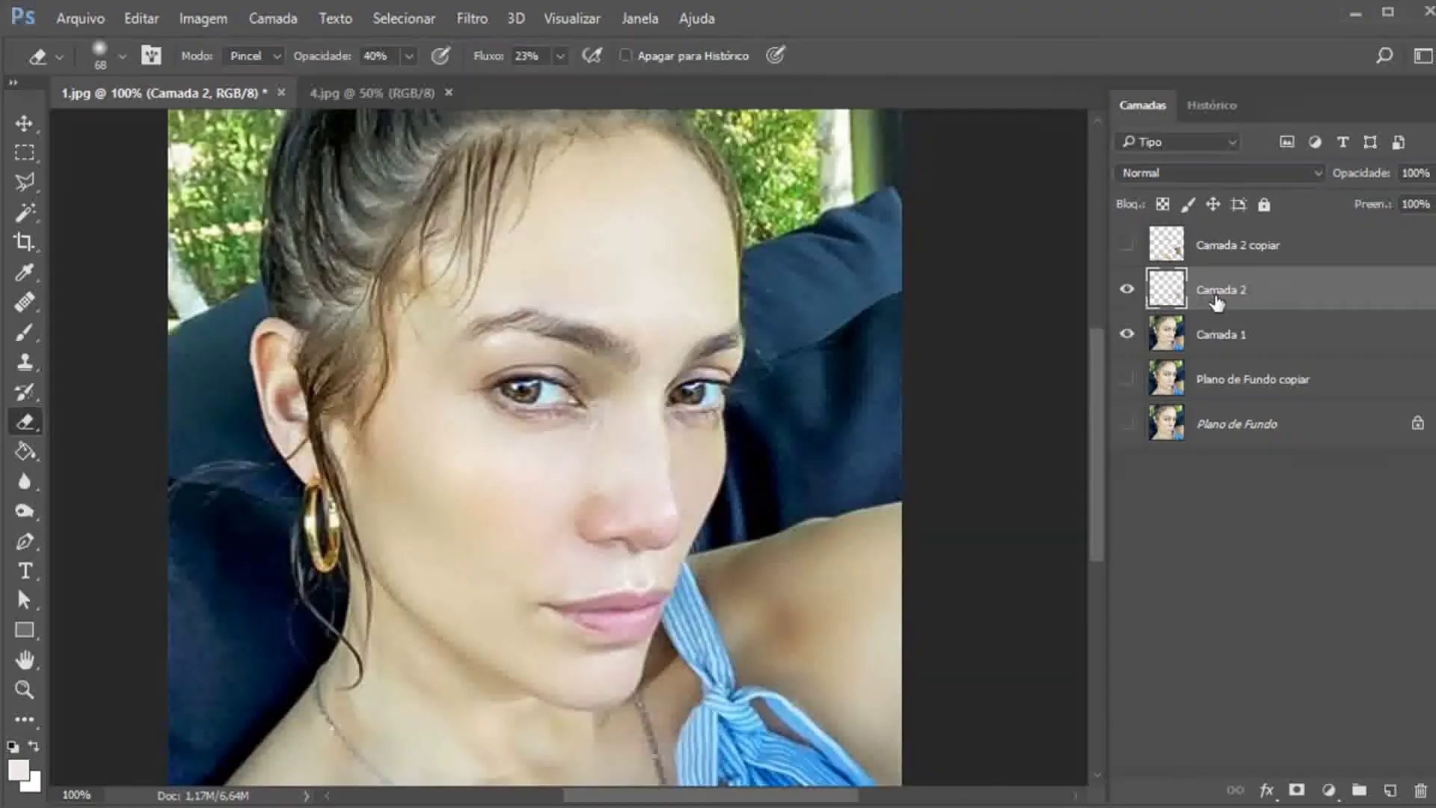
click(1129, 294)
click(1128, 294)
click(1129, 294)
click(1128, 294)
click(1127, 293)
click(1127, 293)
Set Camada 2's opacity to 80% and merge it with Camada 1
click(1427, 173)
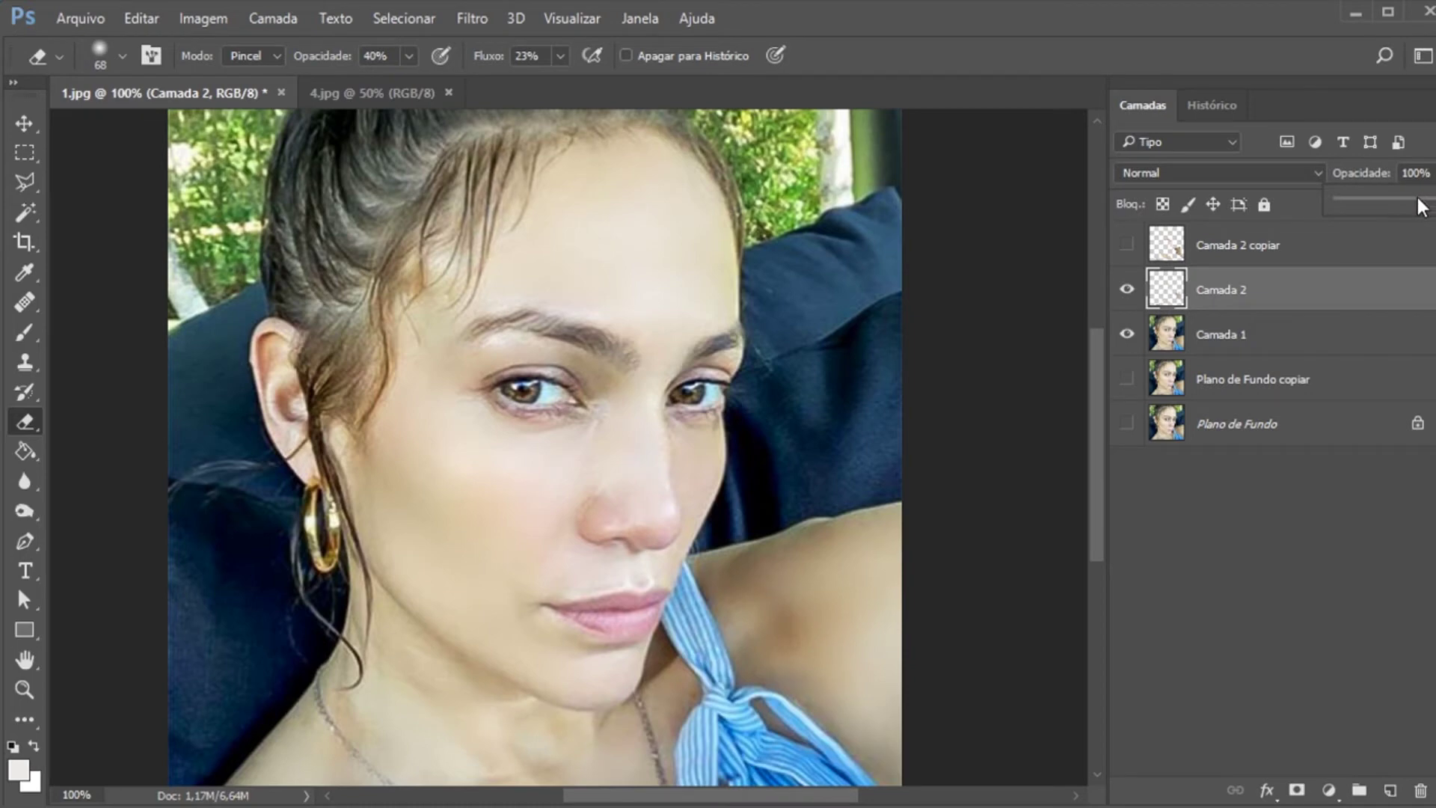
drag(1415, 198, 1425, 201)
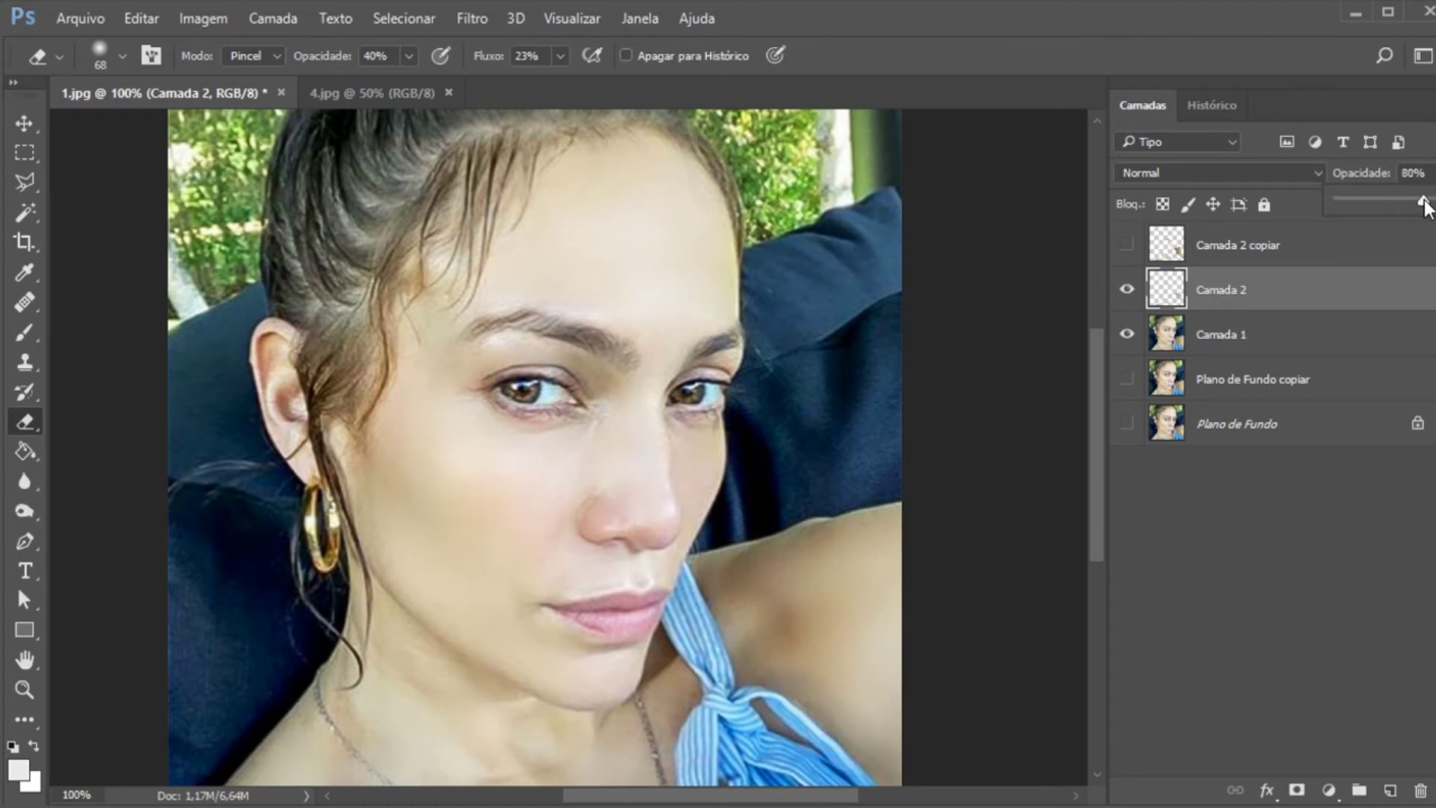
shift+click(1252, 335)
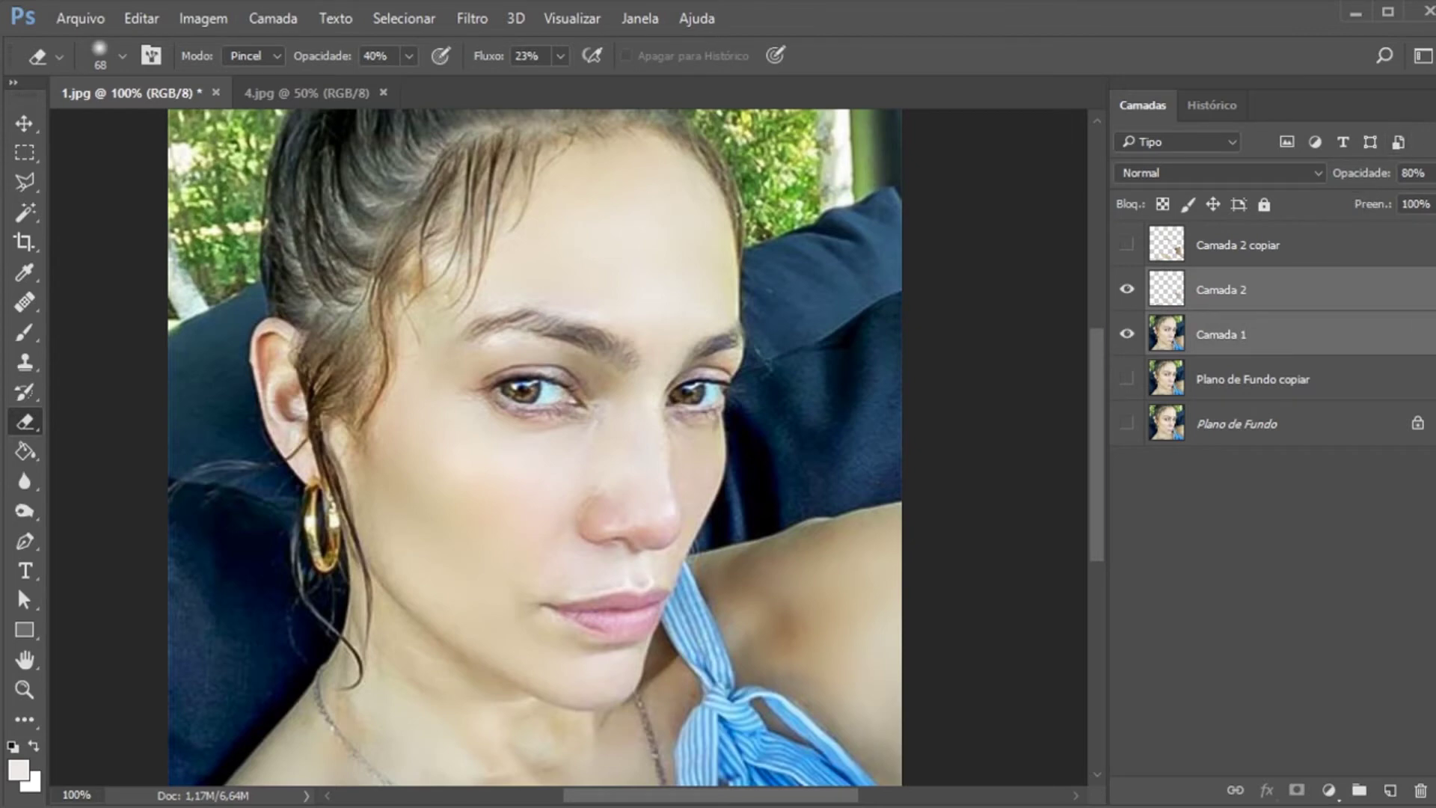
key(ctrl+e)
Compare the merged retouch in Camada 2 with the Plano de Fundo and Plano de Fundo copiar layers
click(1126, 378)
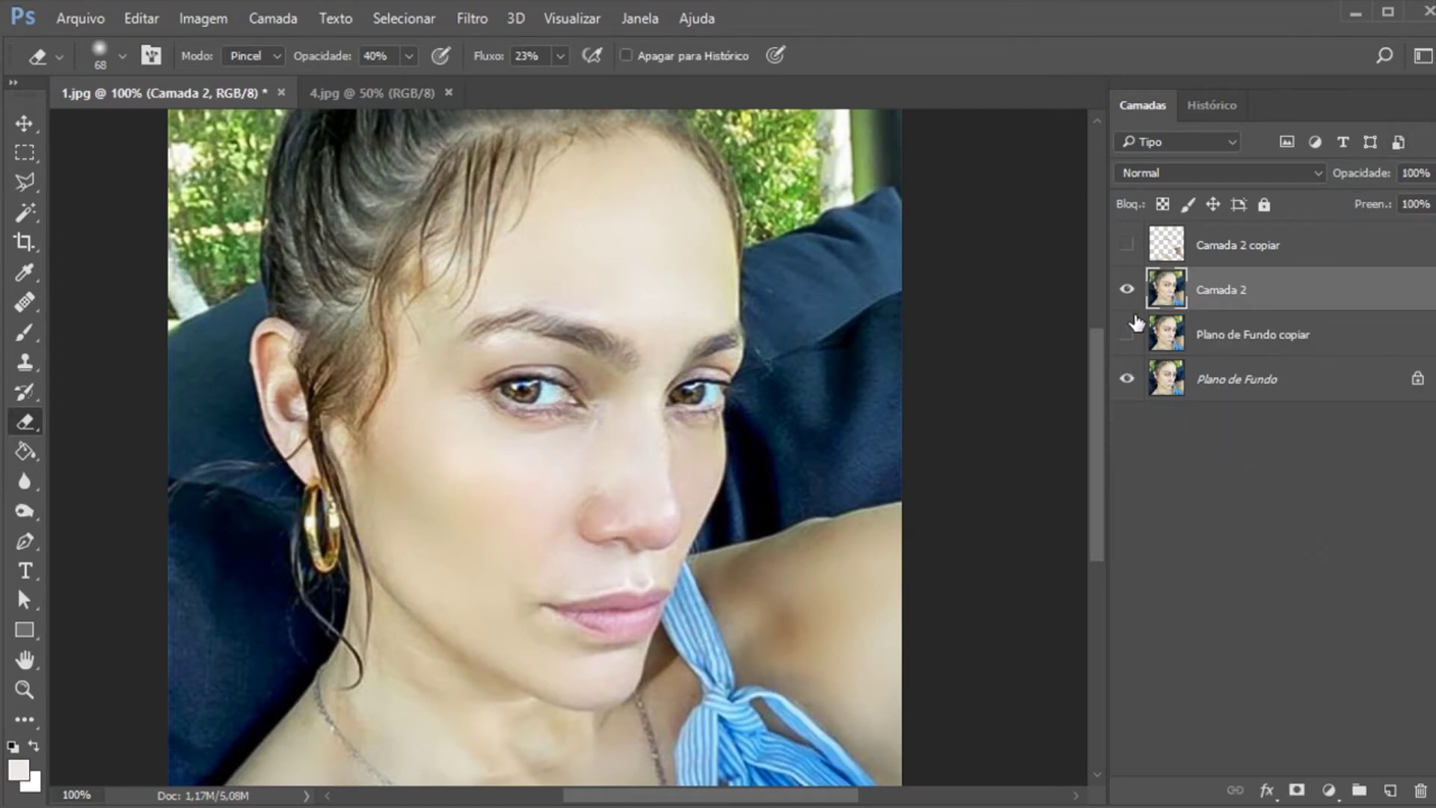
click(1127, 290)
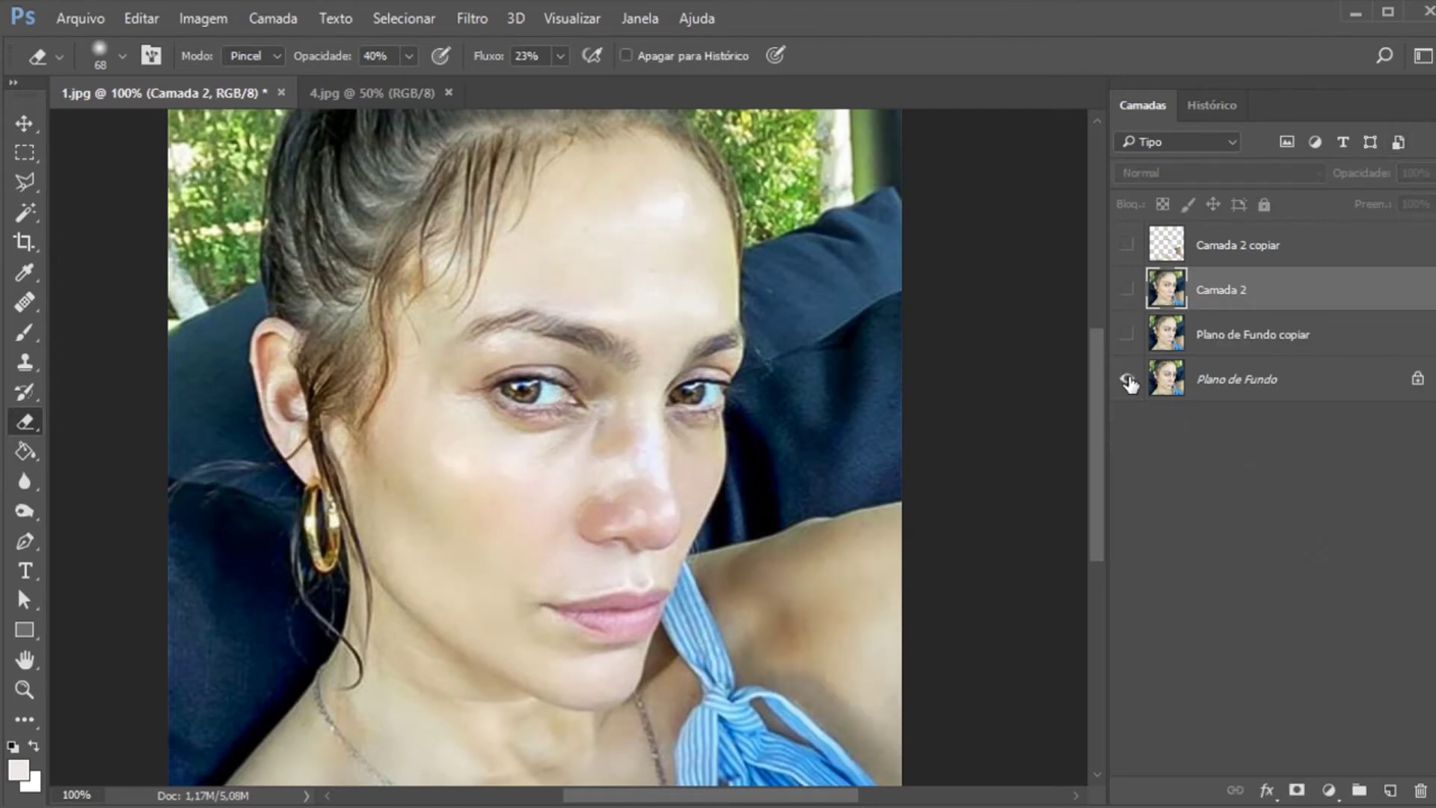
click(1127, 334)
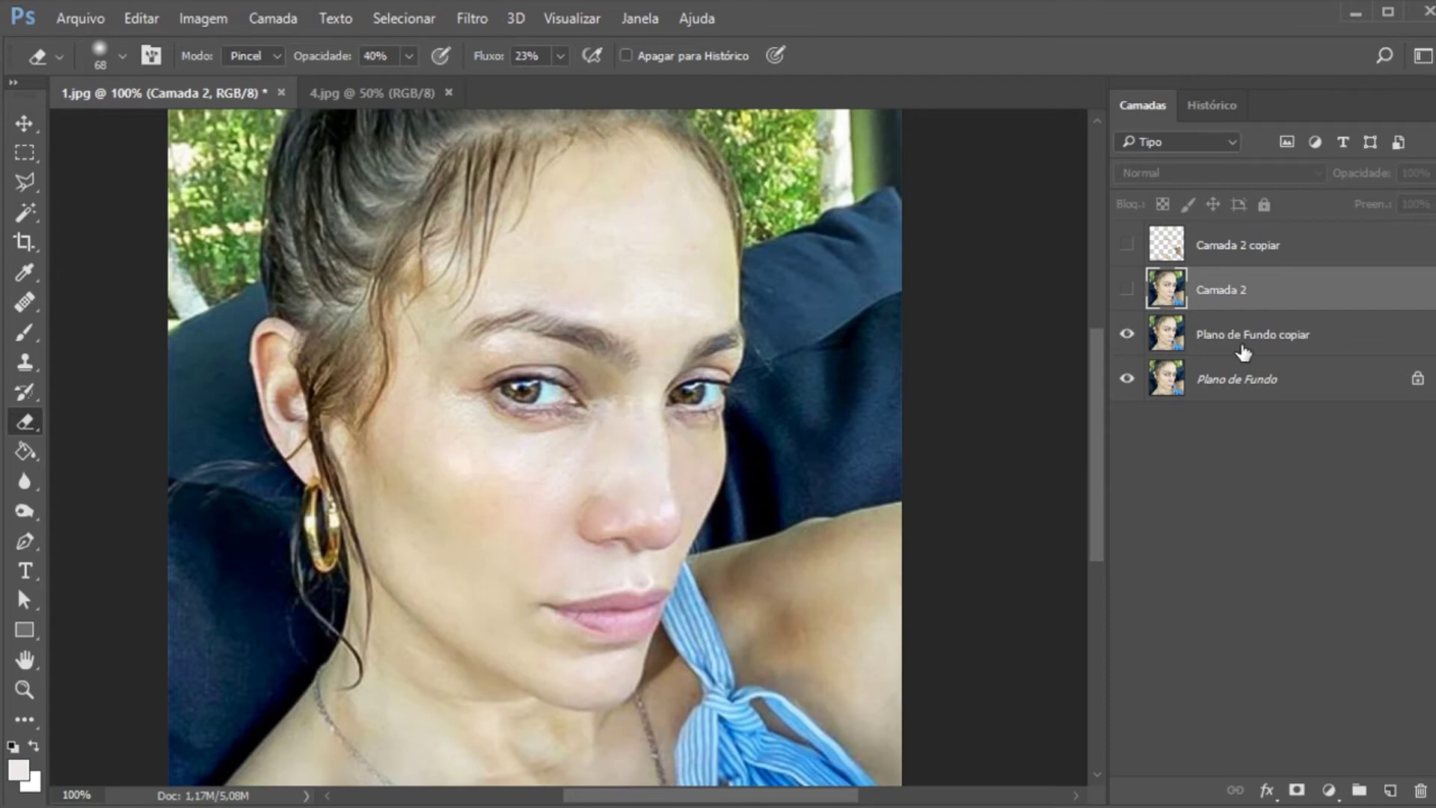
click(1168, 318)
click(1128, 290)
click(1127, 290)
Outline the lips on Camada 2 with the Polygonal Lasso and copy them to a new layer
click(1211, 296)
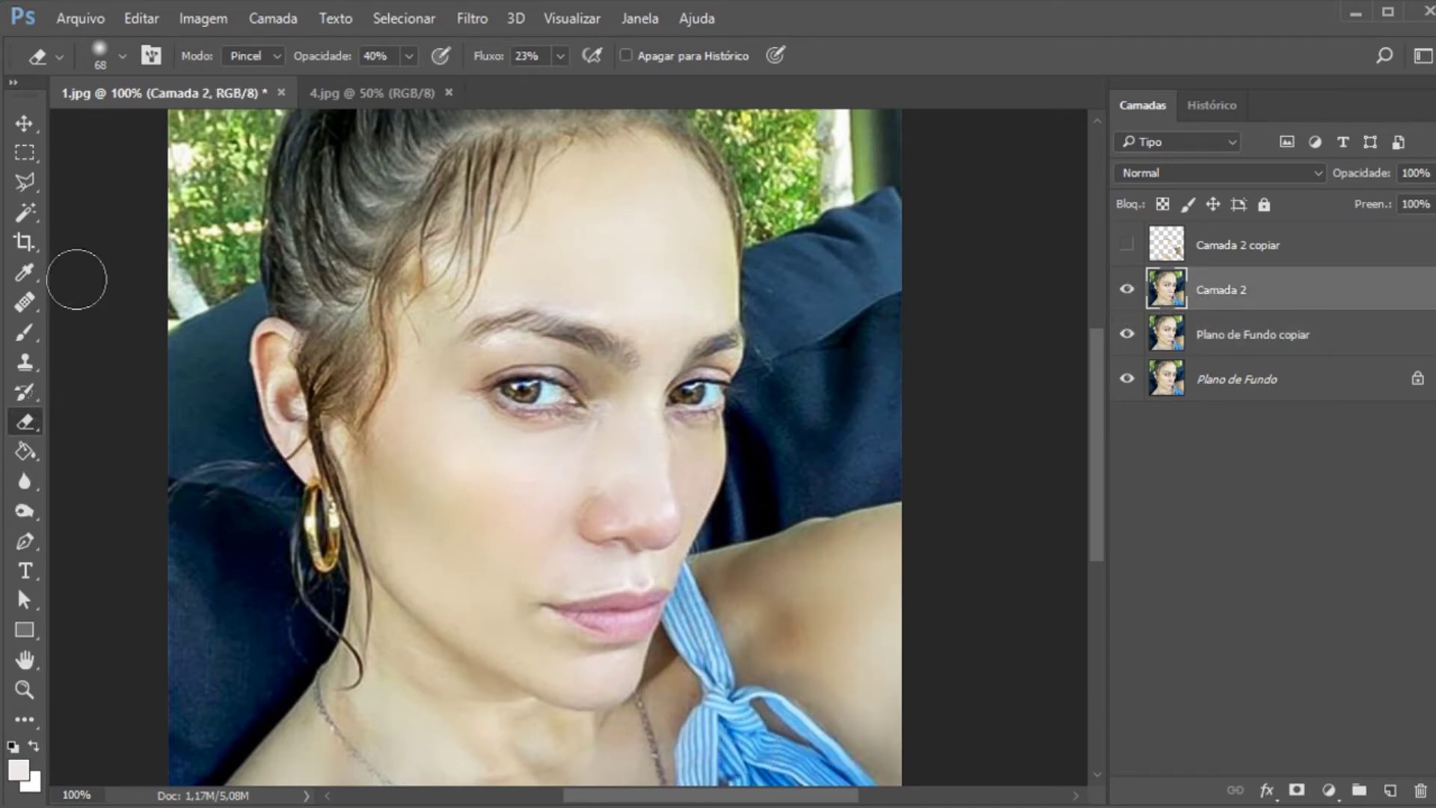
click(24, 184)
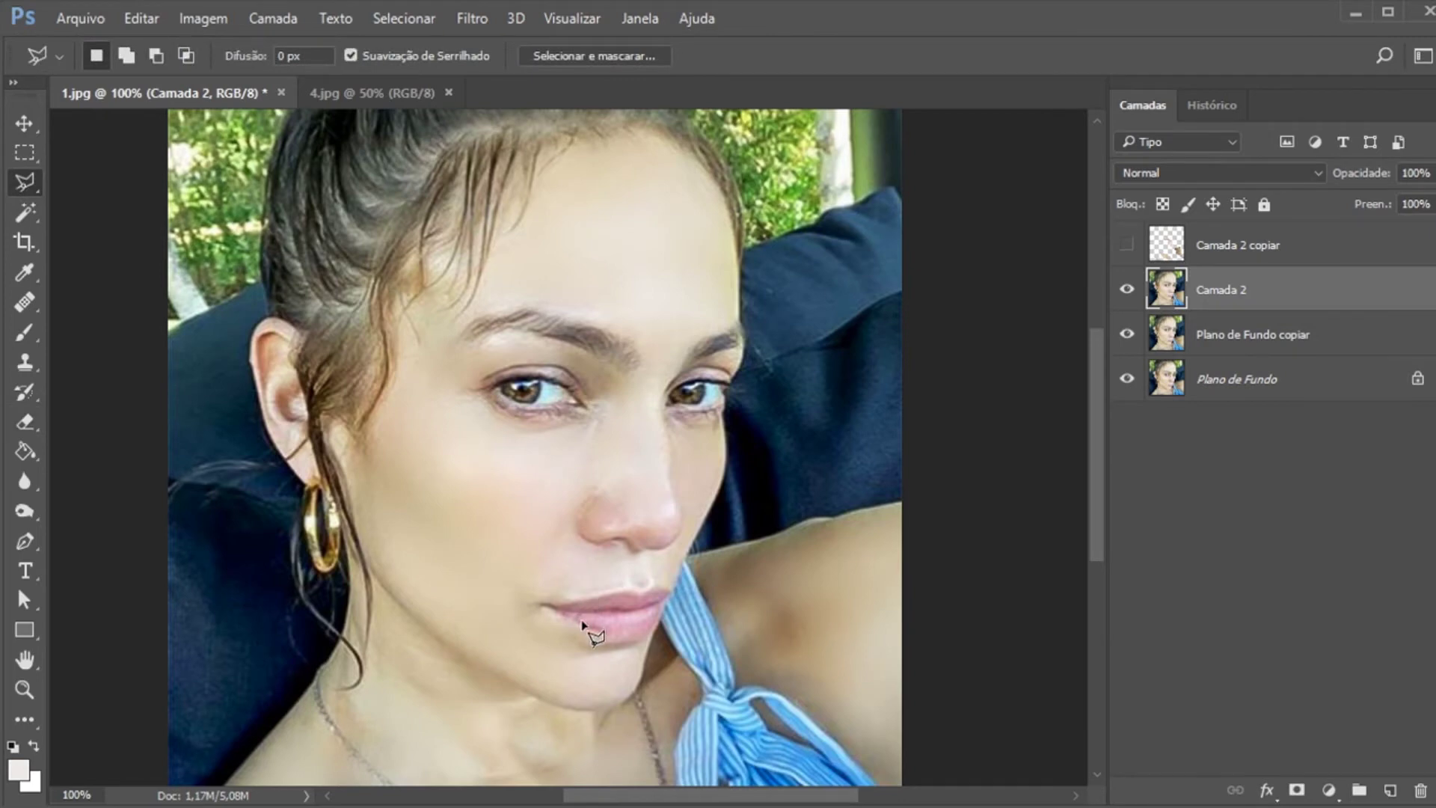
click(546, 602)
click(634, 584)
click(670, 607)
click(656, 633)
click(641, 643)
click(532, 607)
key(ctrl+j)
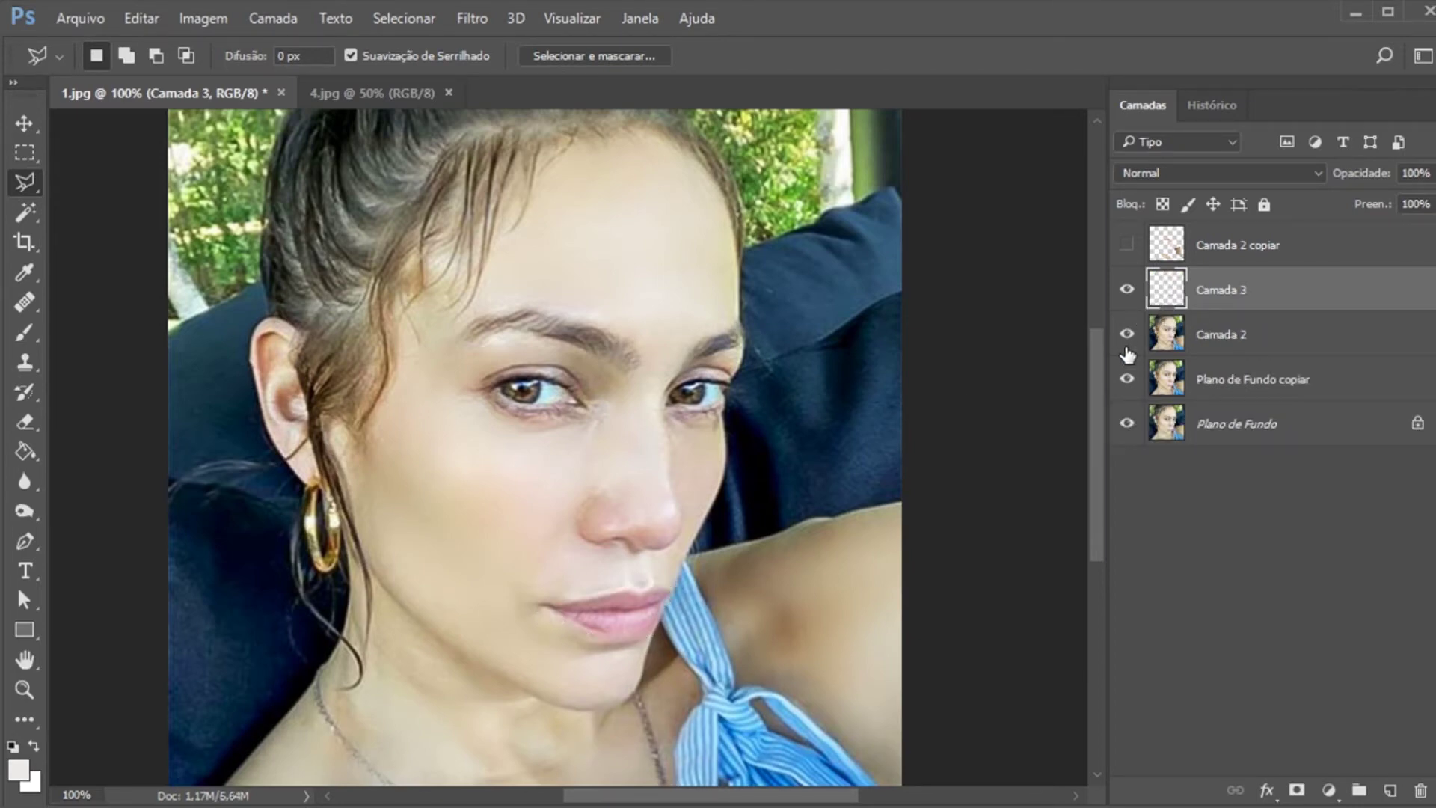
Hide the three portrait layers beneath the lips layer and delete the Camada 2 copiar layer
drag(1135, 351, 1127, 428)
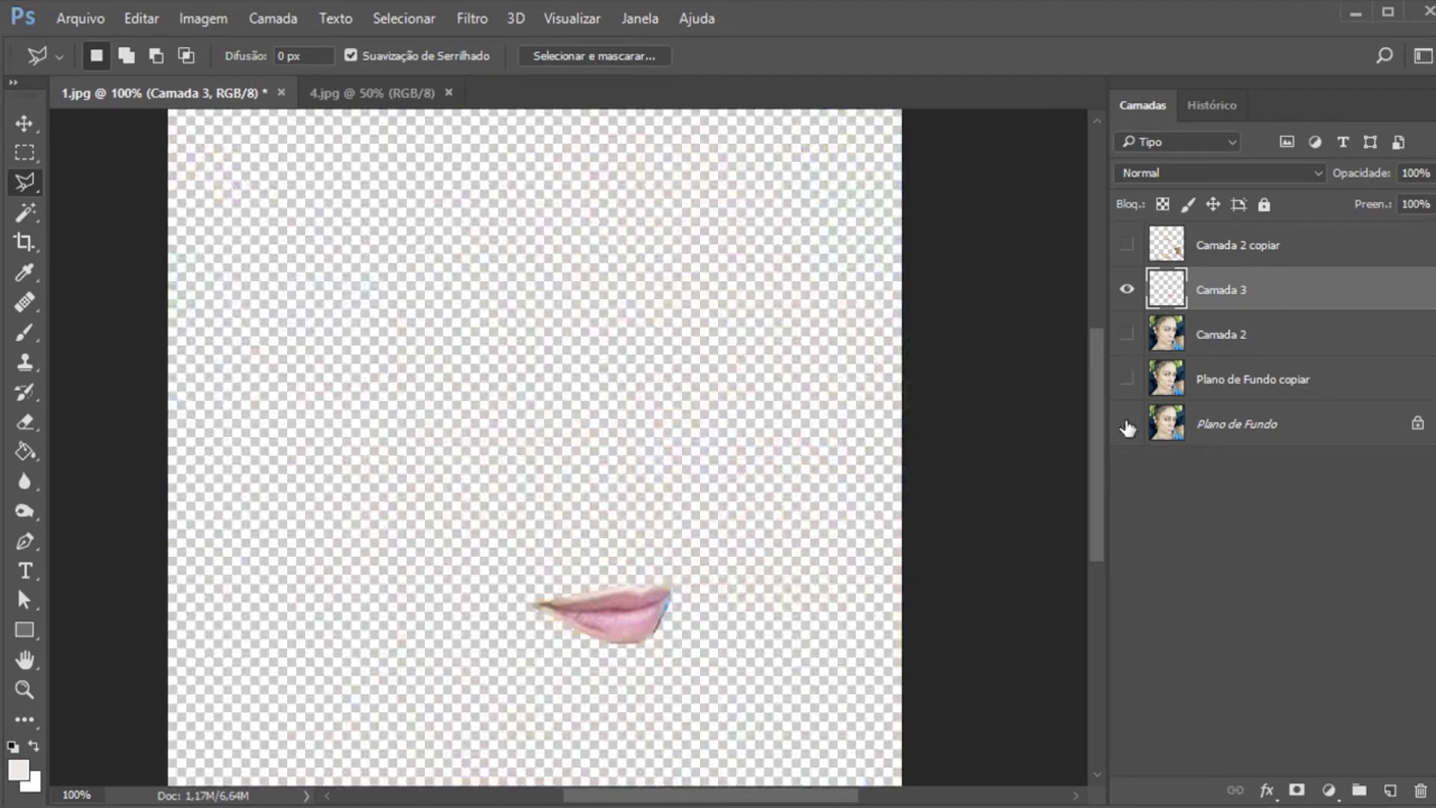
click(1127, 245)
click(1212, 251)
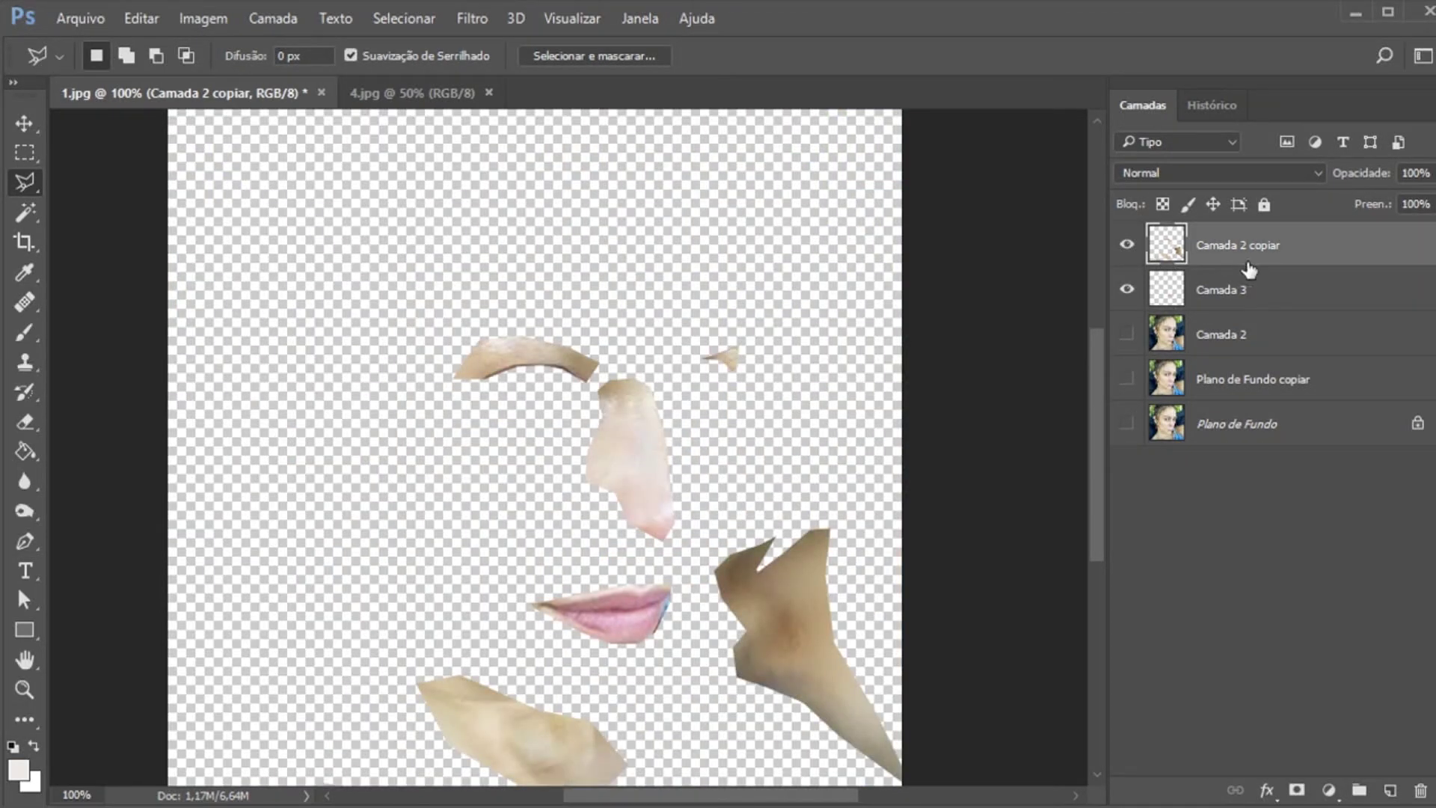
right_click(1250, 265)
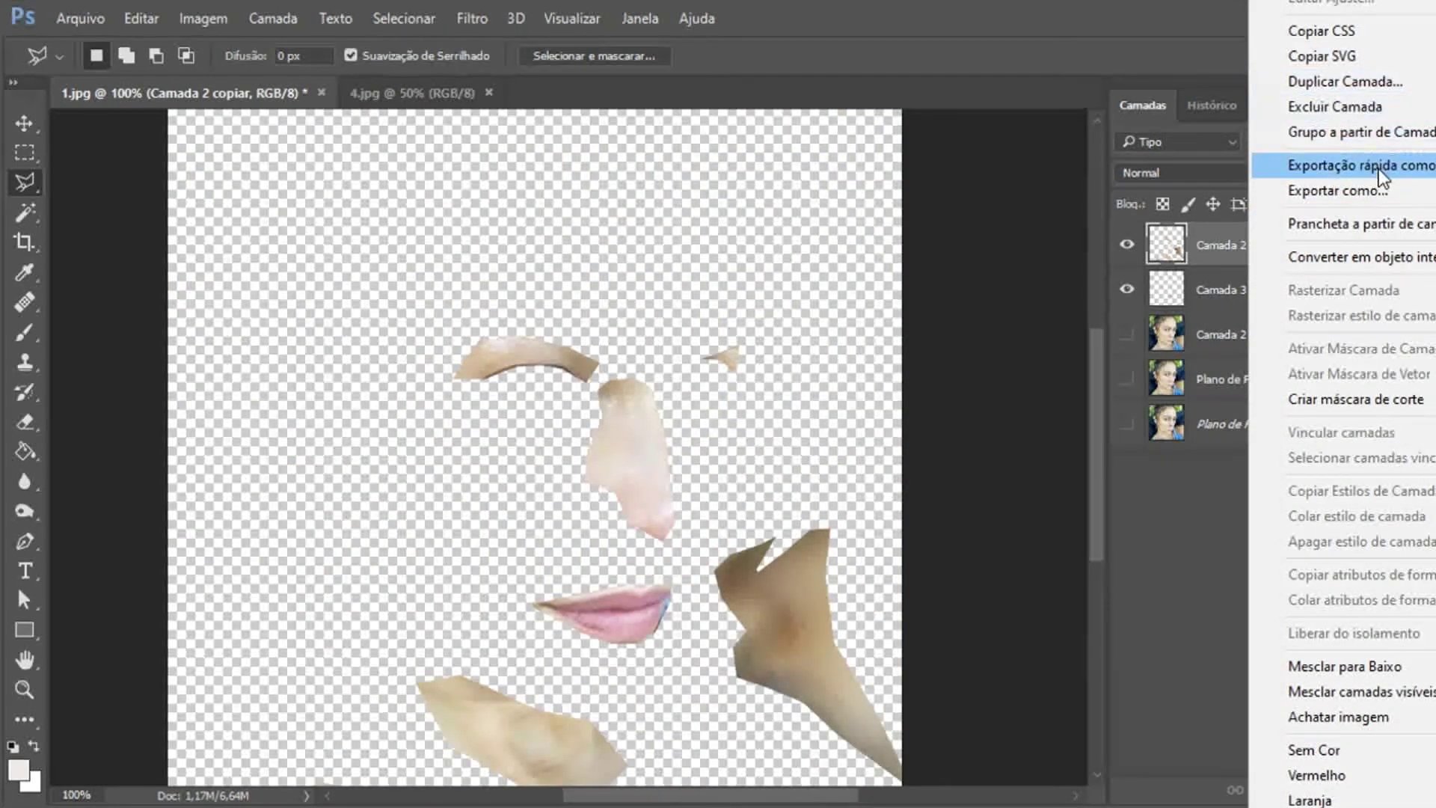
click(1342, 107)
click(680, 335)
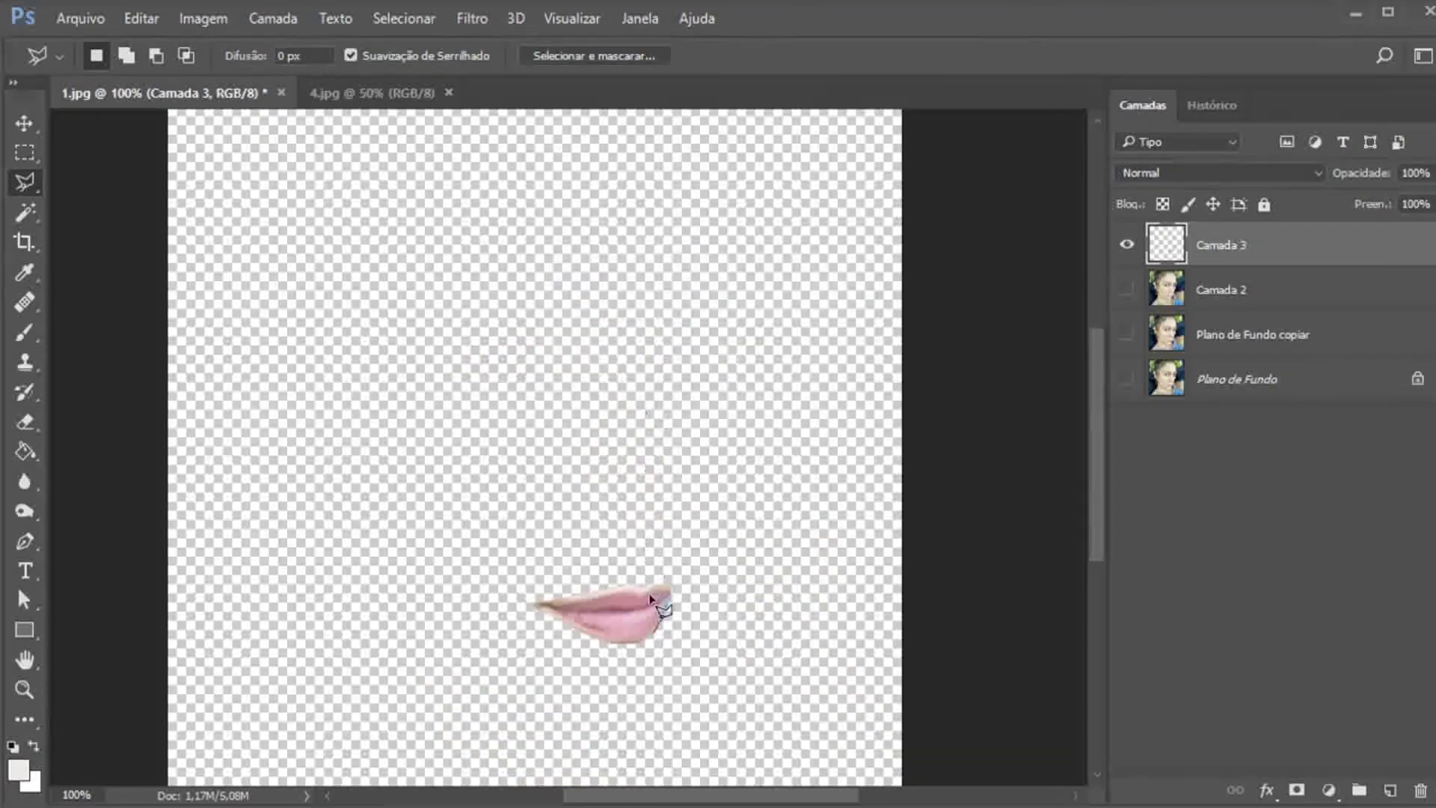
Select the transparent area around the lips on Camada 3 with the Magic Wand at close zoom
click(25, 688)
click(608, 610)
click(607, 614)
click(606, 617)
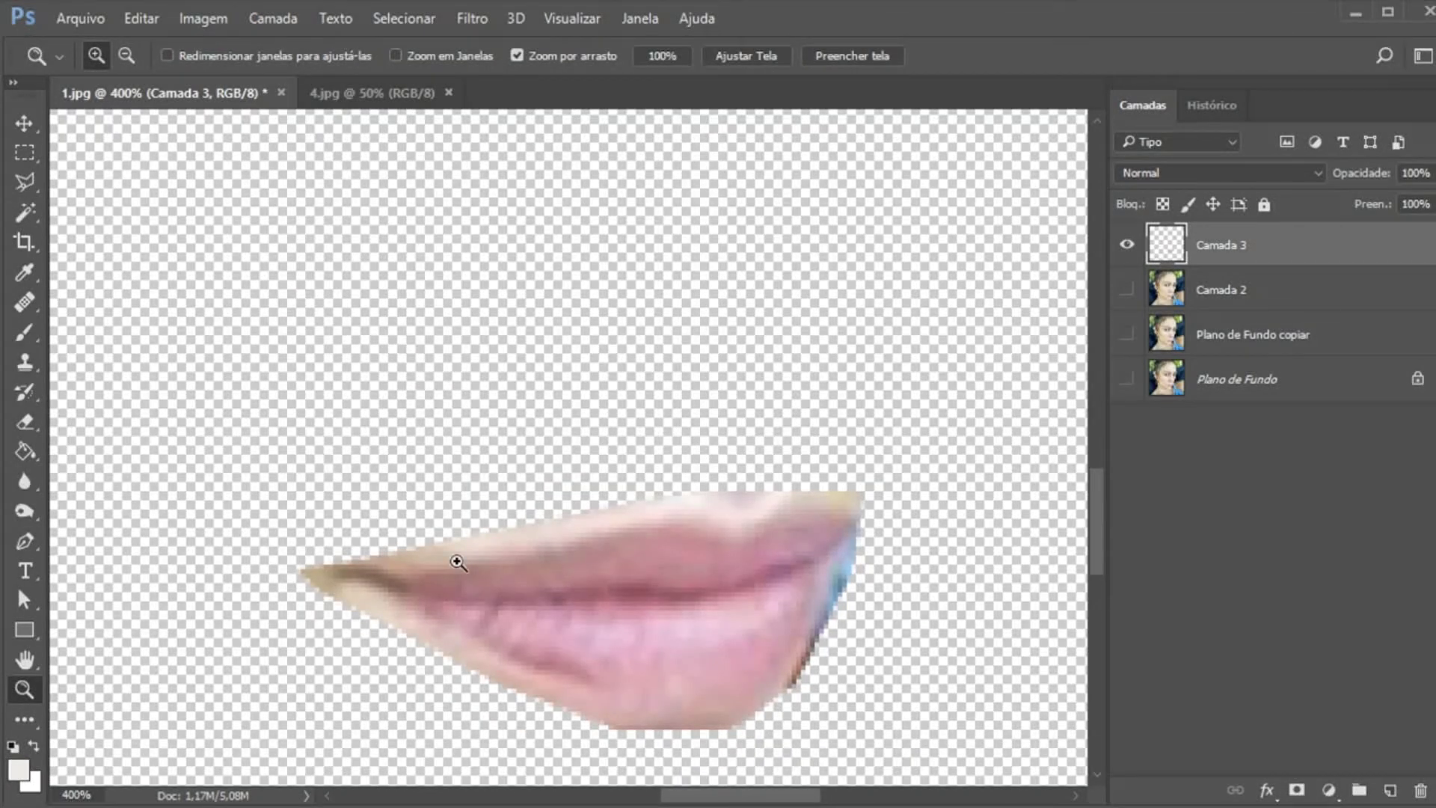
click(25, 213)
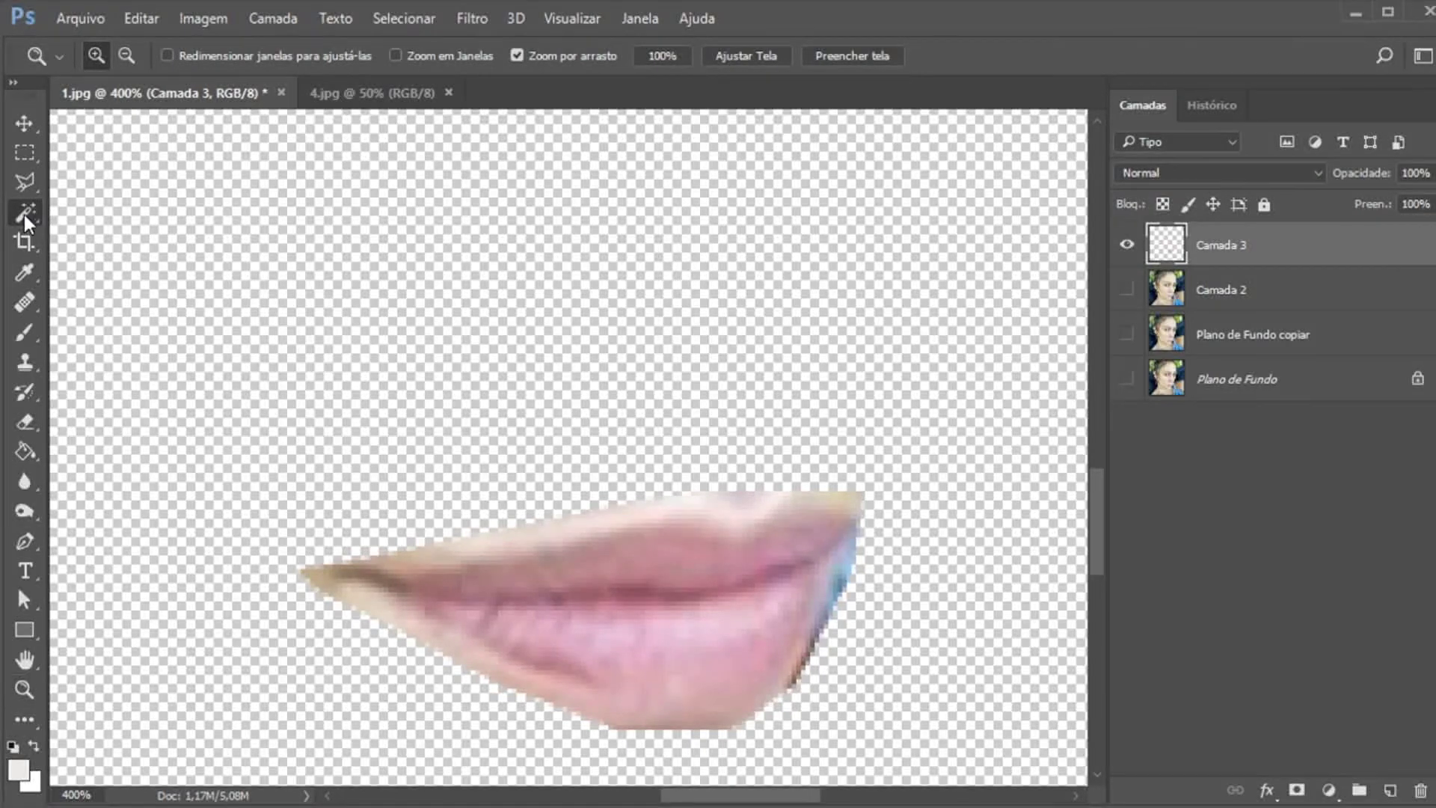
click(715, 341)
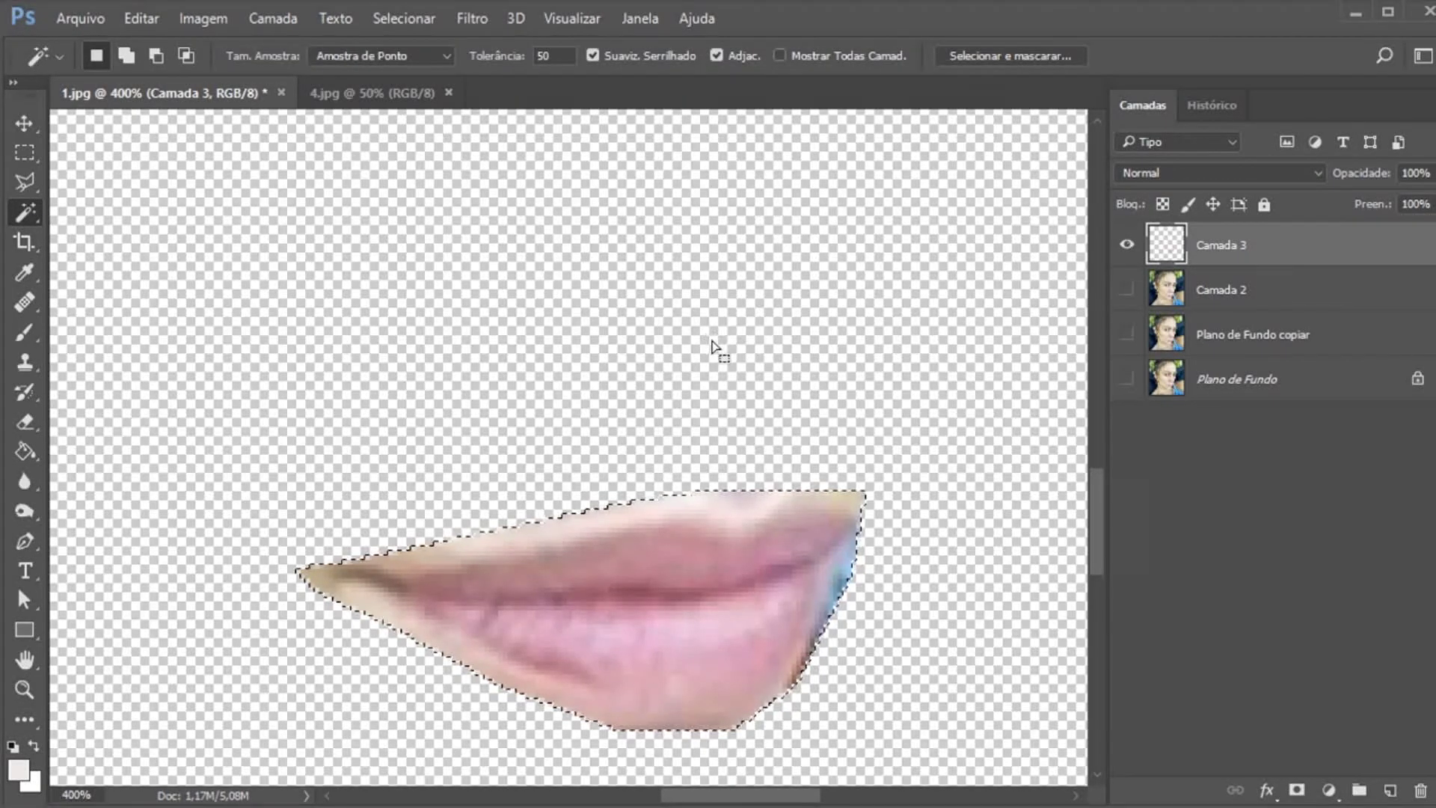
Soften the lip cutout's edges by deleting with a selection feathered 5 pixels, and show Camada 2 again without a selection
click(406, 18)
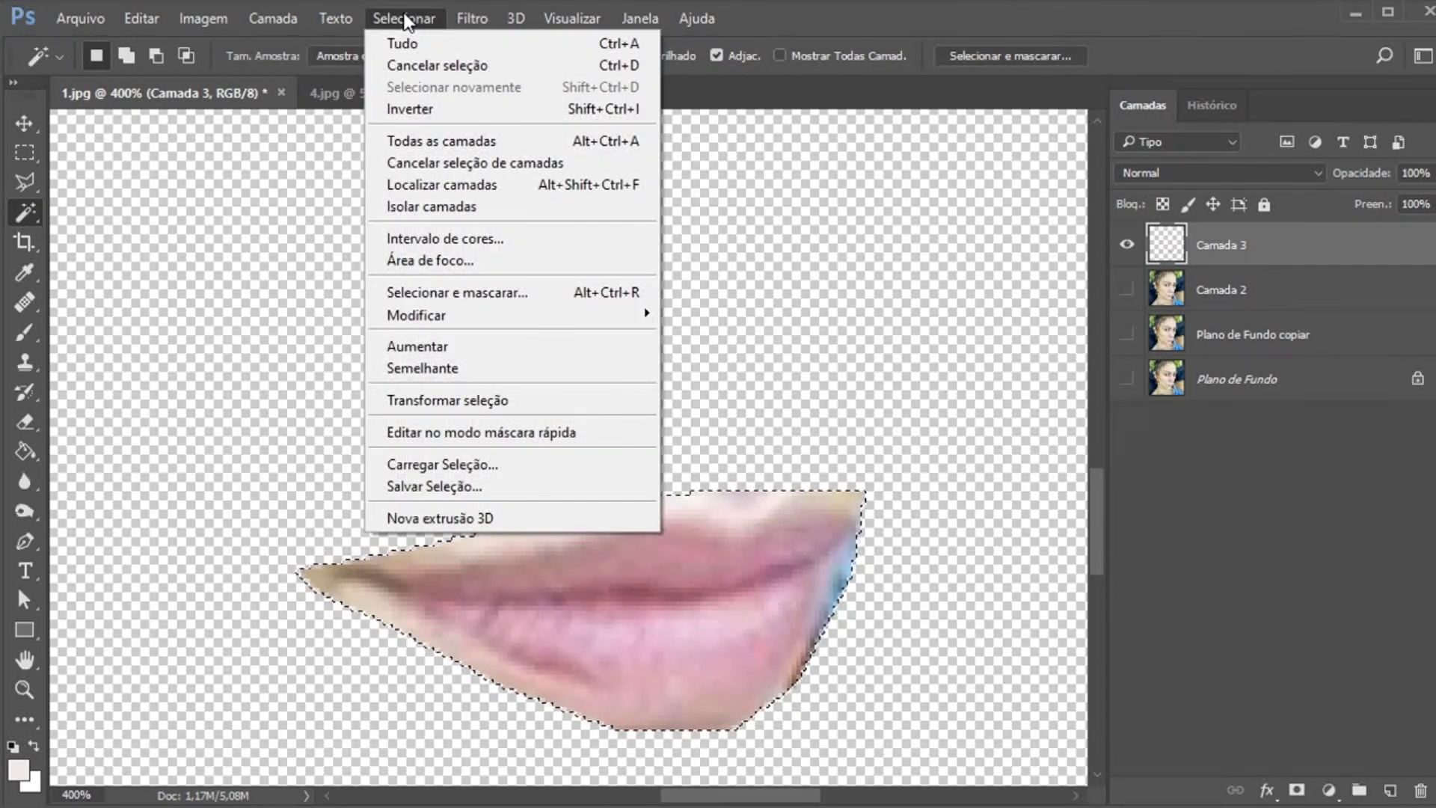
mouse_move(483, 322)
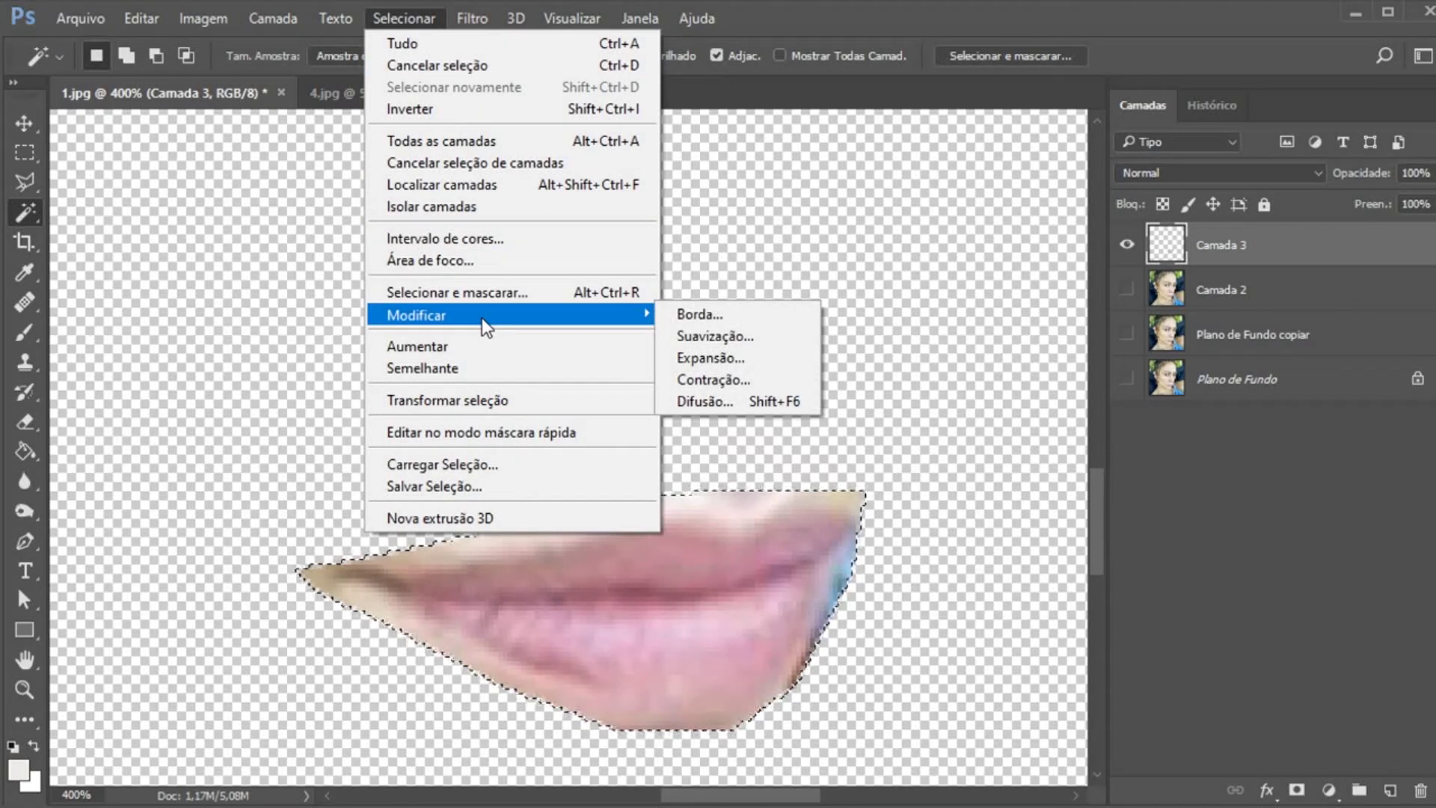
click(705, 401)
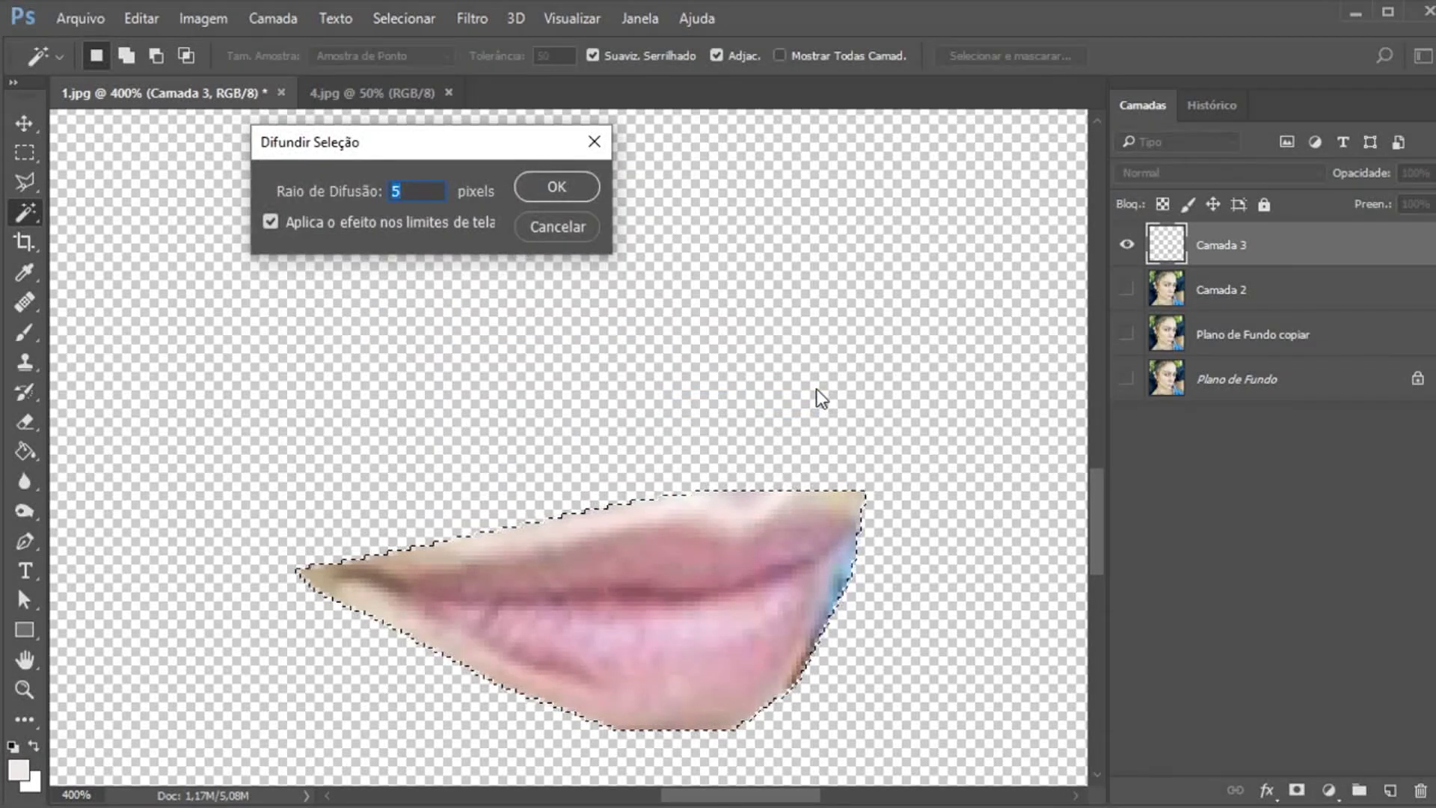
key(Return)
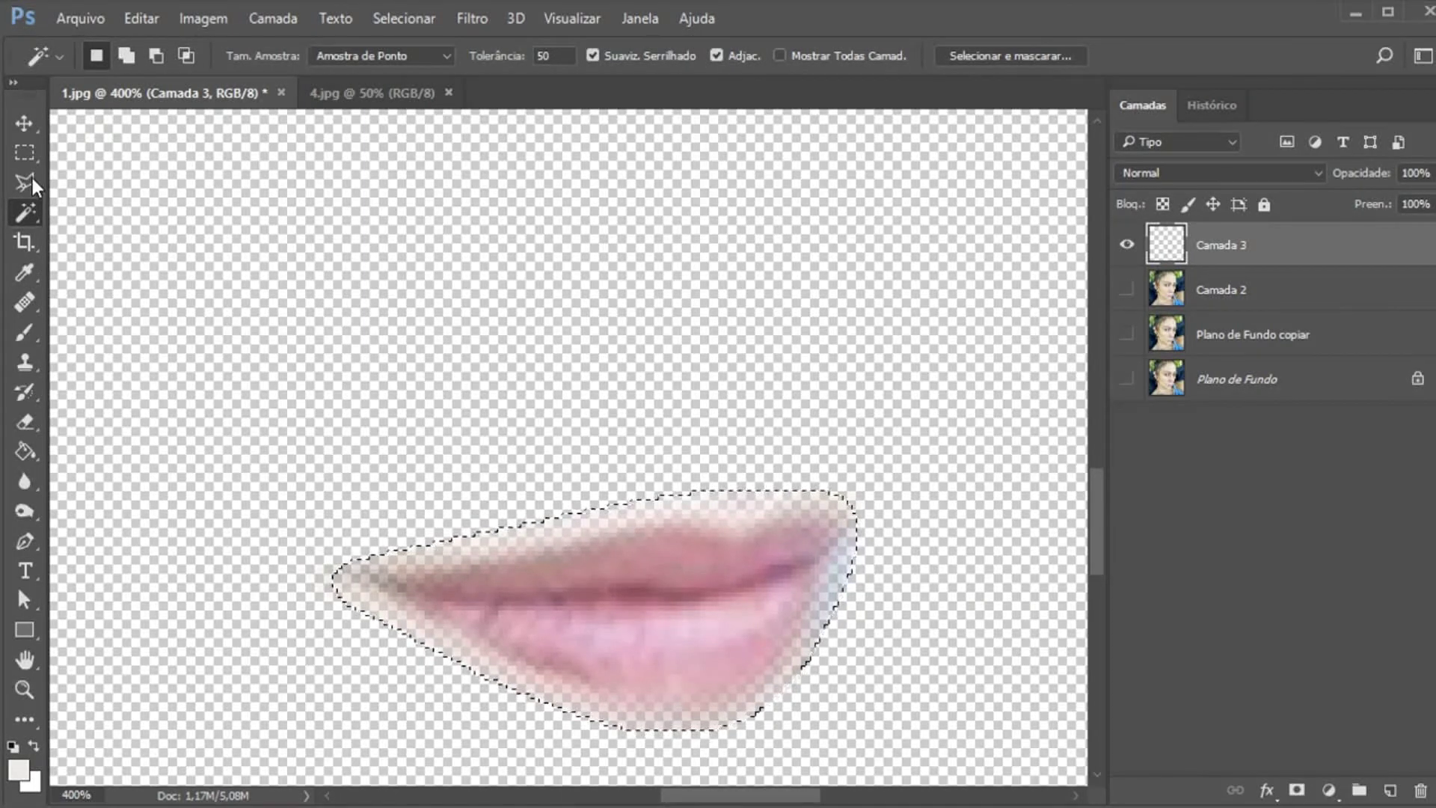
click(24, 156)
click(1037, 347)
click(1127, 290)
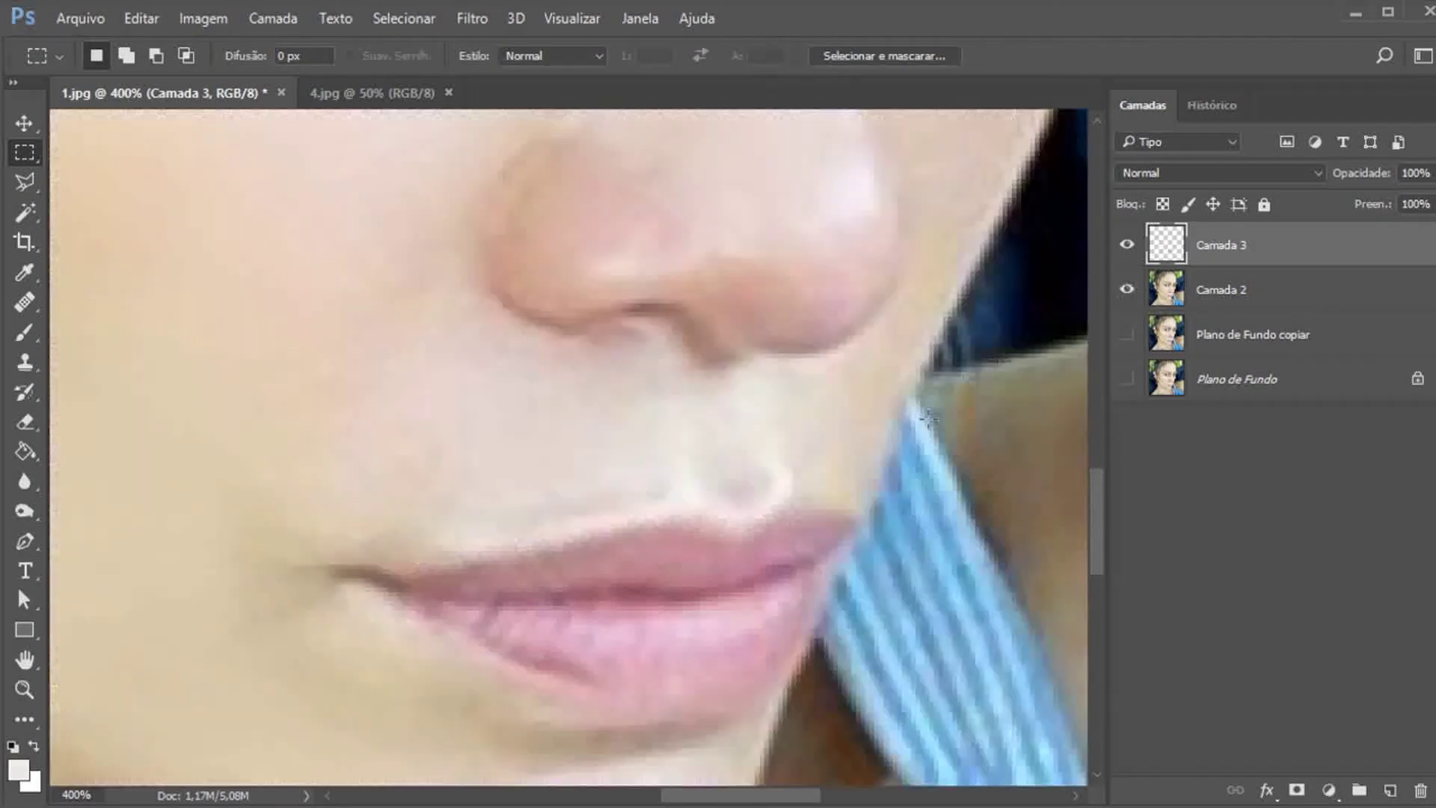
Try raising the saturation of the full portrait on Camada 2 with Hue/Saturation
click(1207, 299)
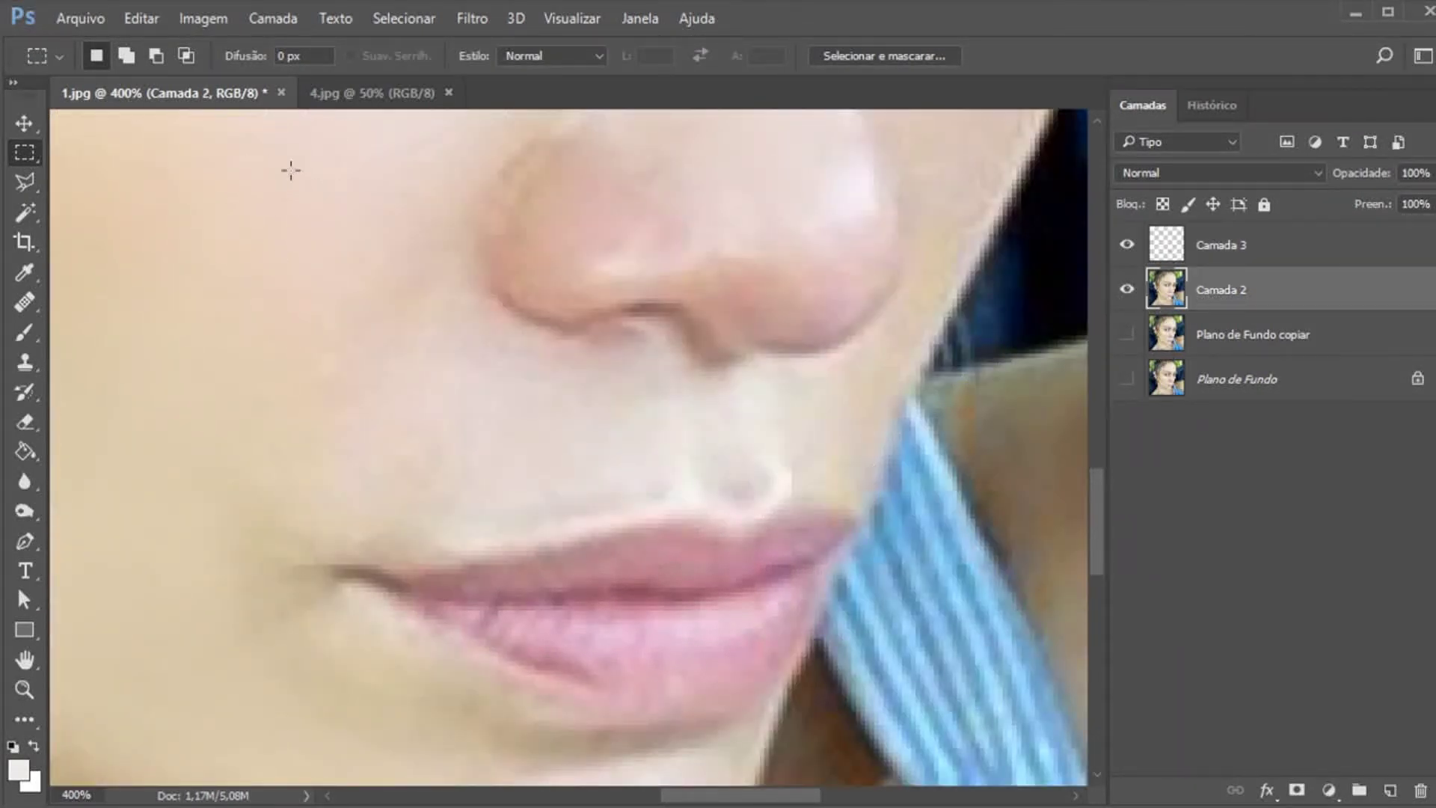
click(202, 18)
mouse_move(229, 79)
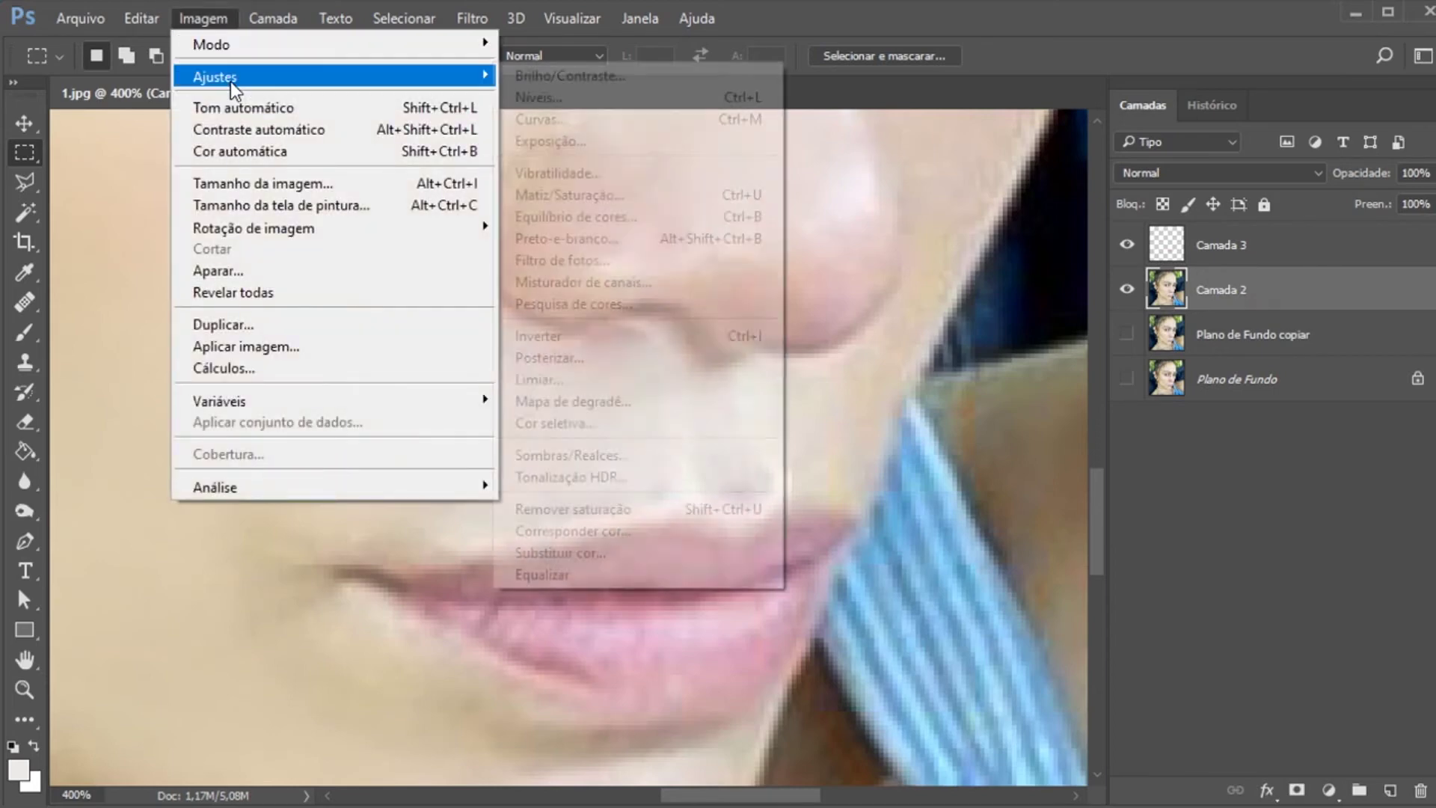
click(594, 194)
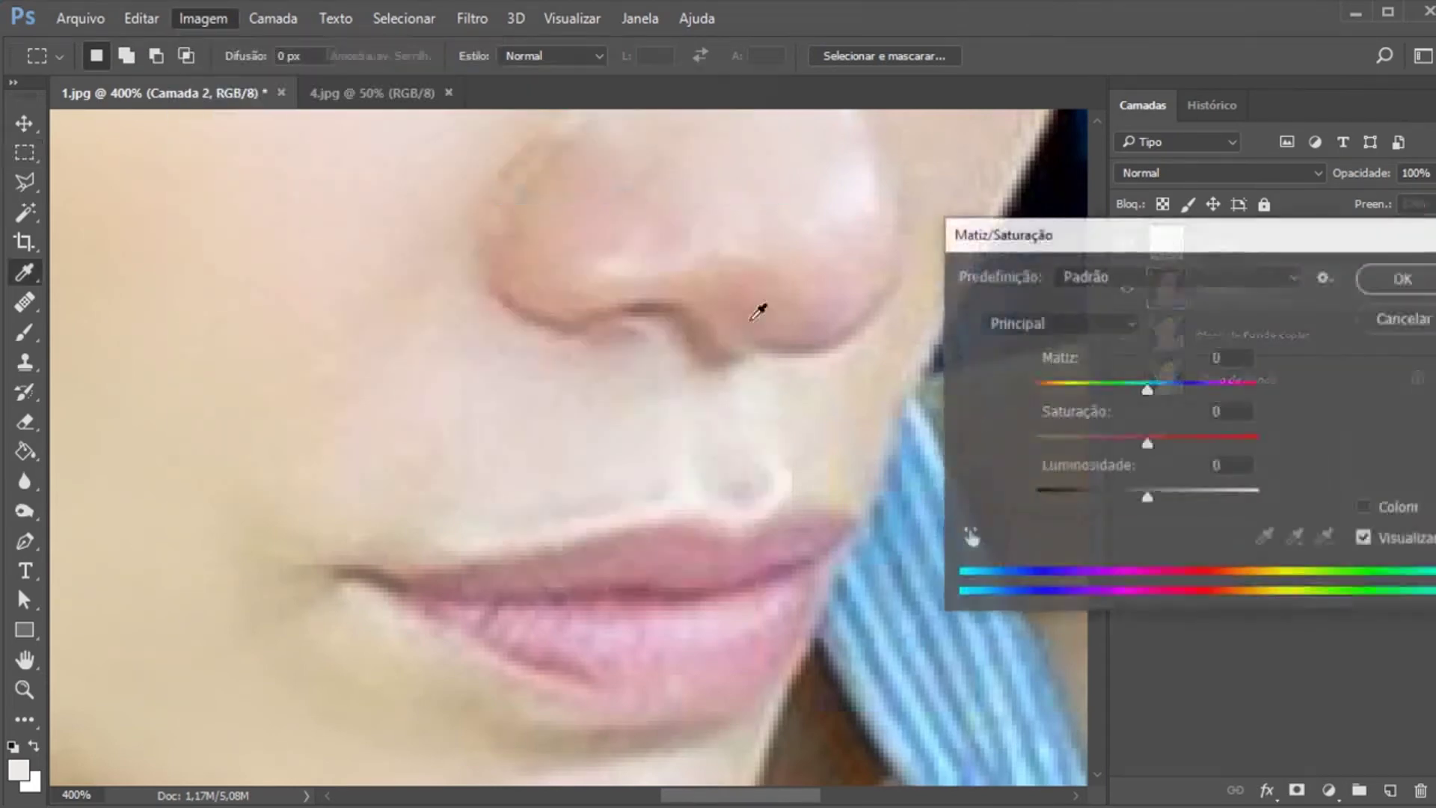
drag(1157, 443, 1254, 445)
click(1391, 327)
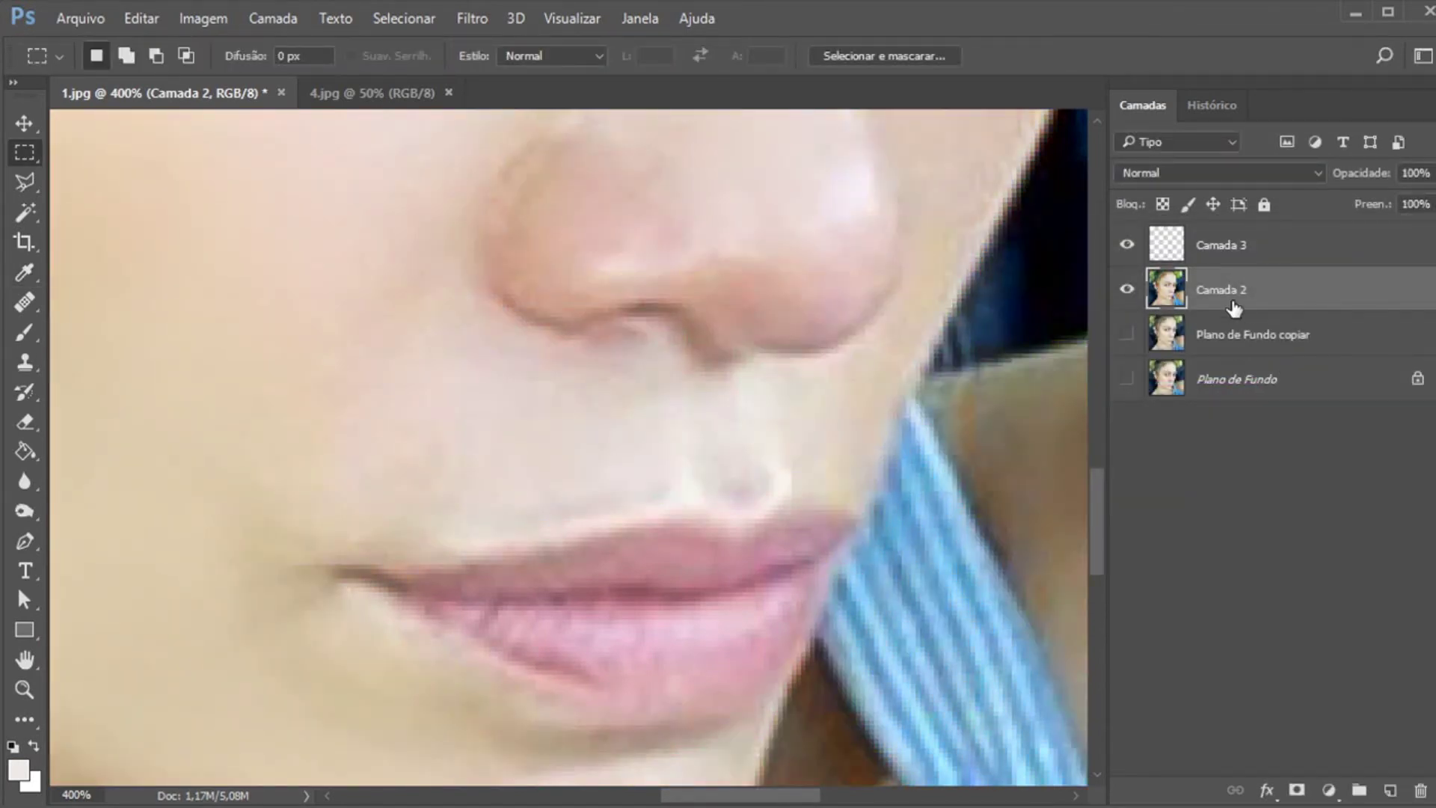
Try a Hue/Saturation adjustment with hue +27 and saturation +31 on the lips in Camada 3
click(1231, 260)
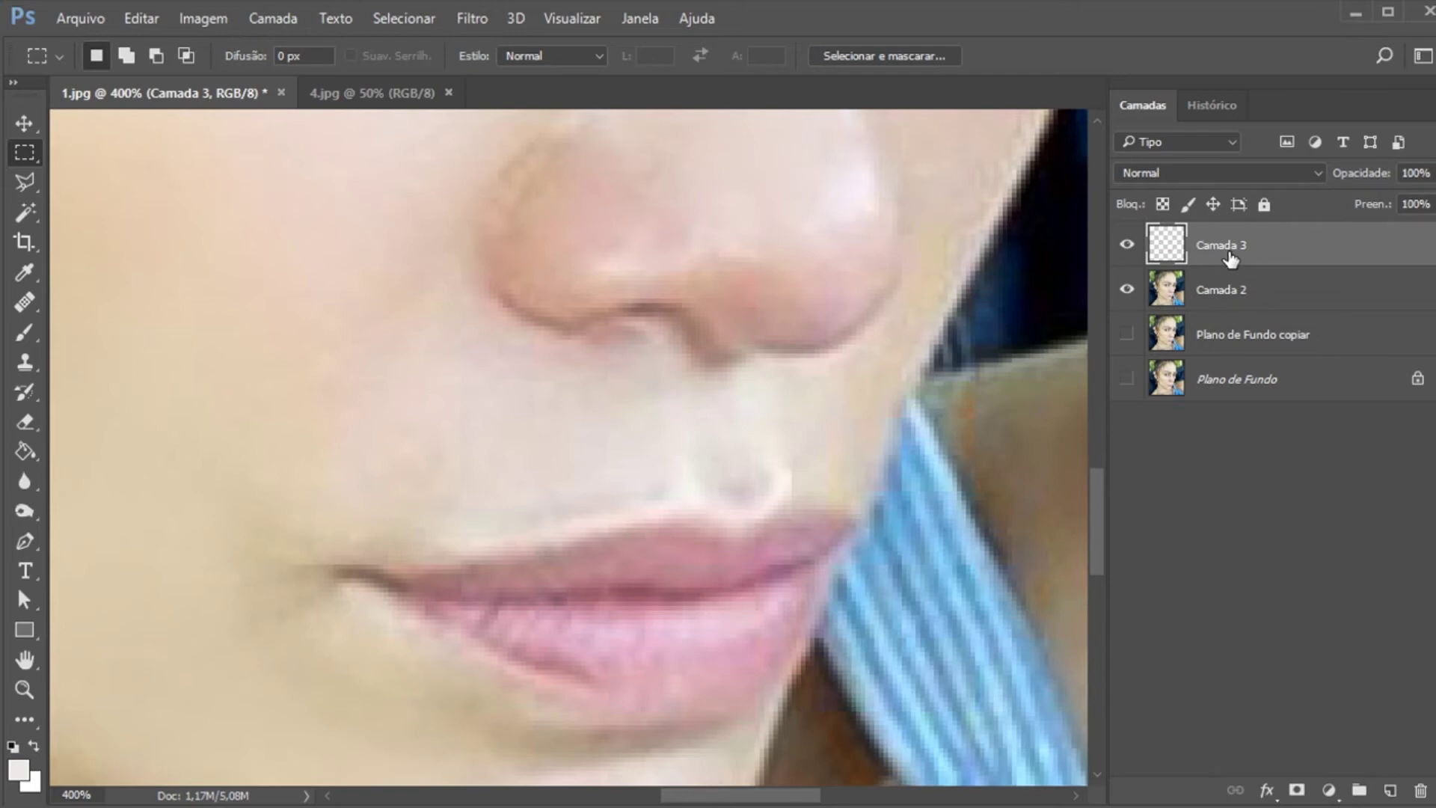
click(191, 21)
mouse_move(226, 73)
click(570, 199)
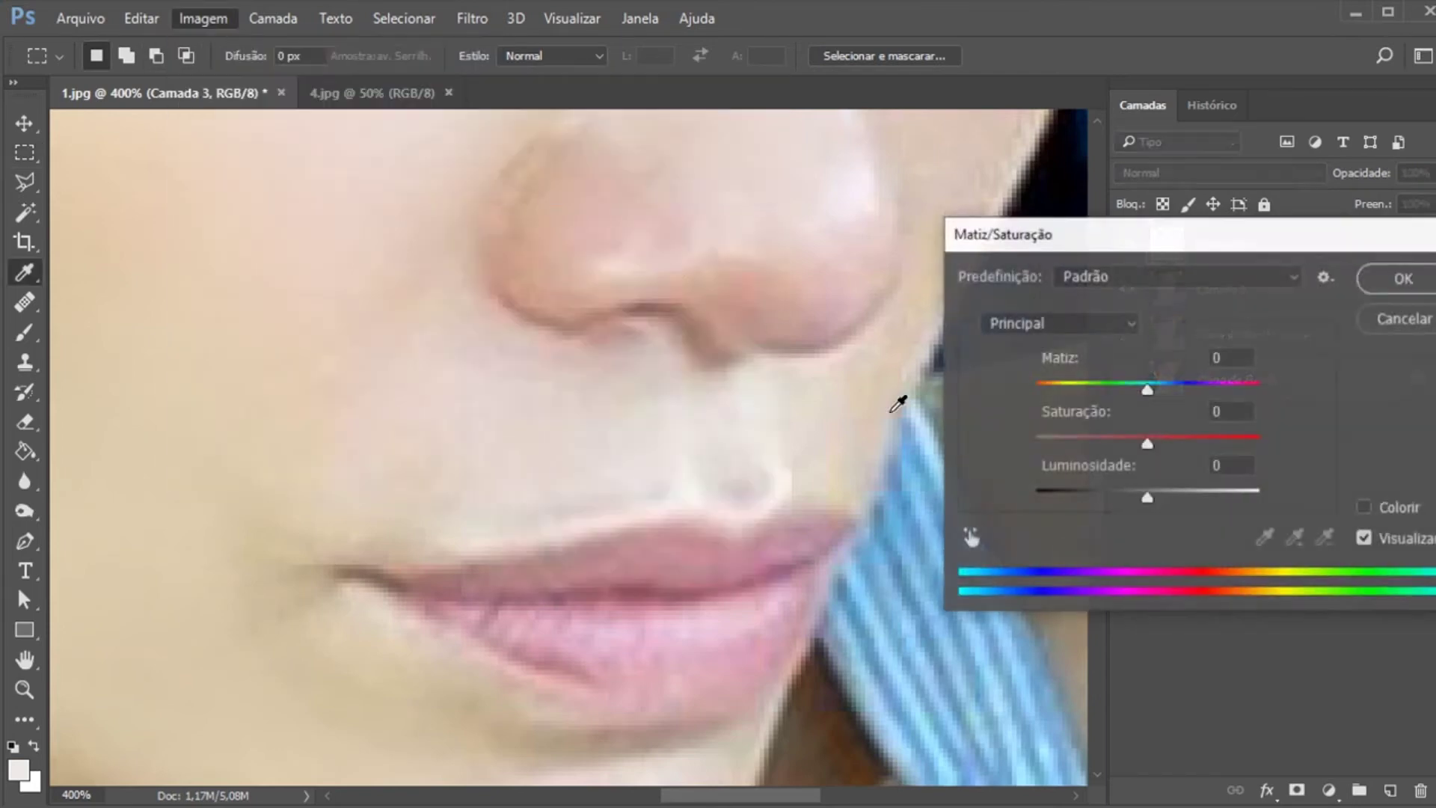
drag(1160, 443, 1173, 443)
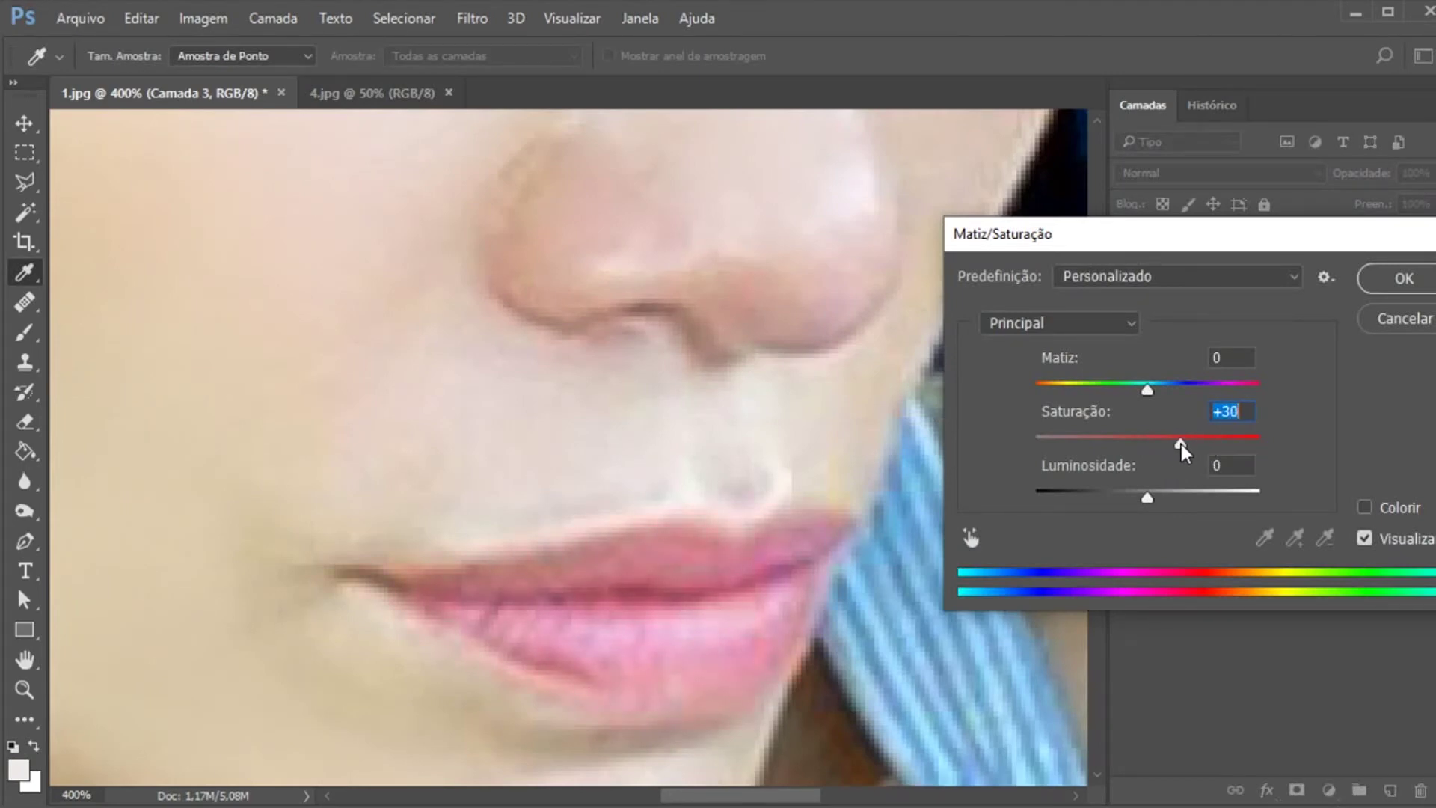
drag(1146, 390, 1177, 428)
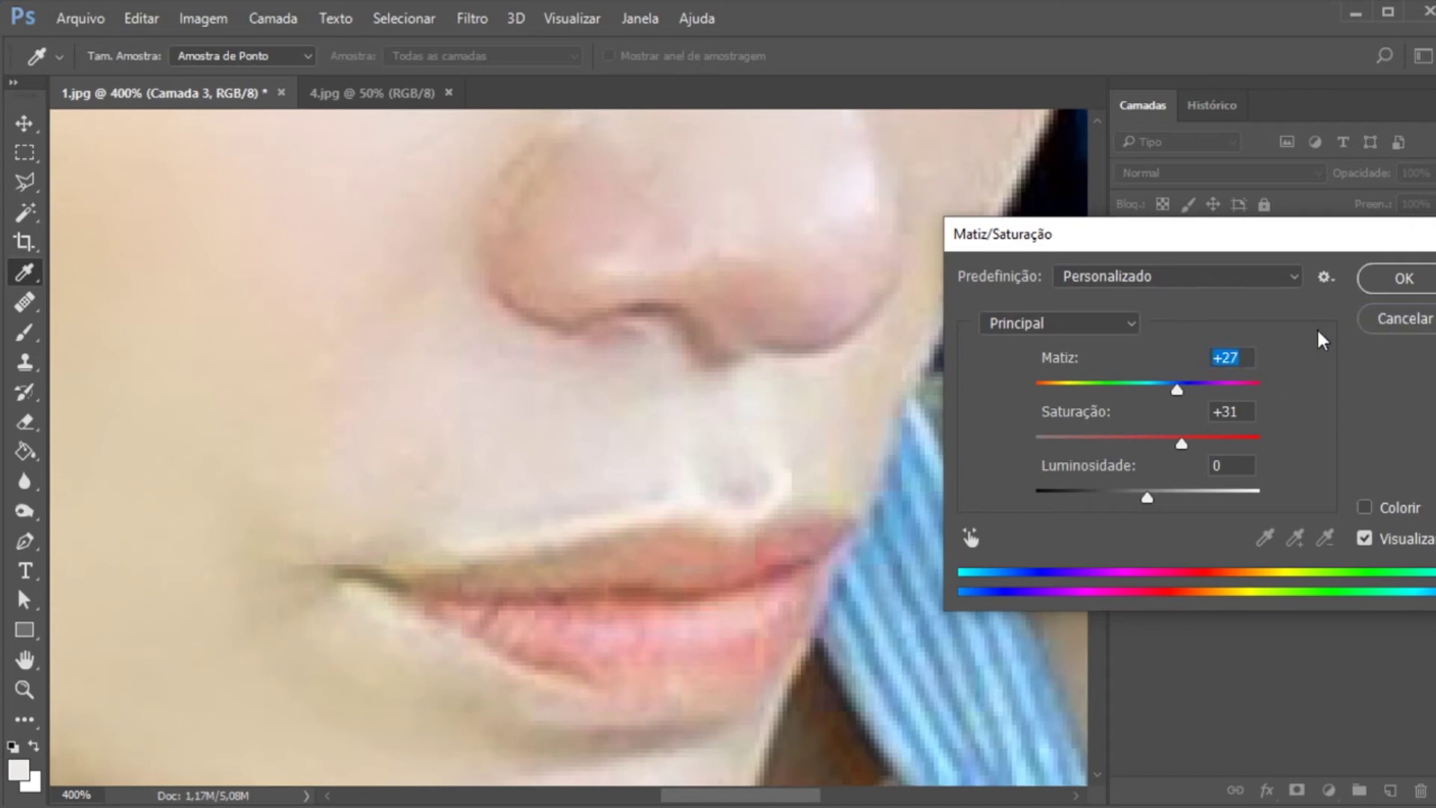
click(1381, 318)
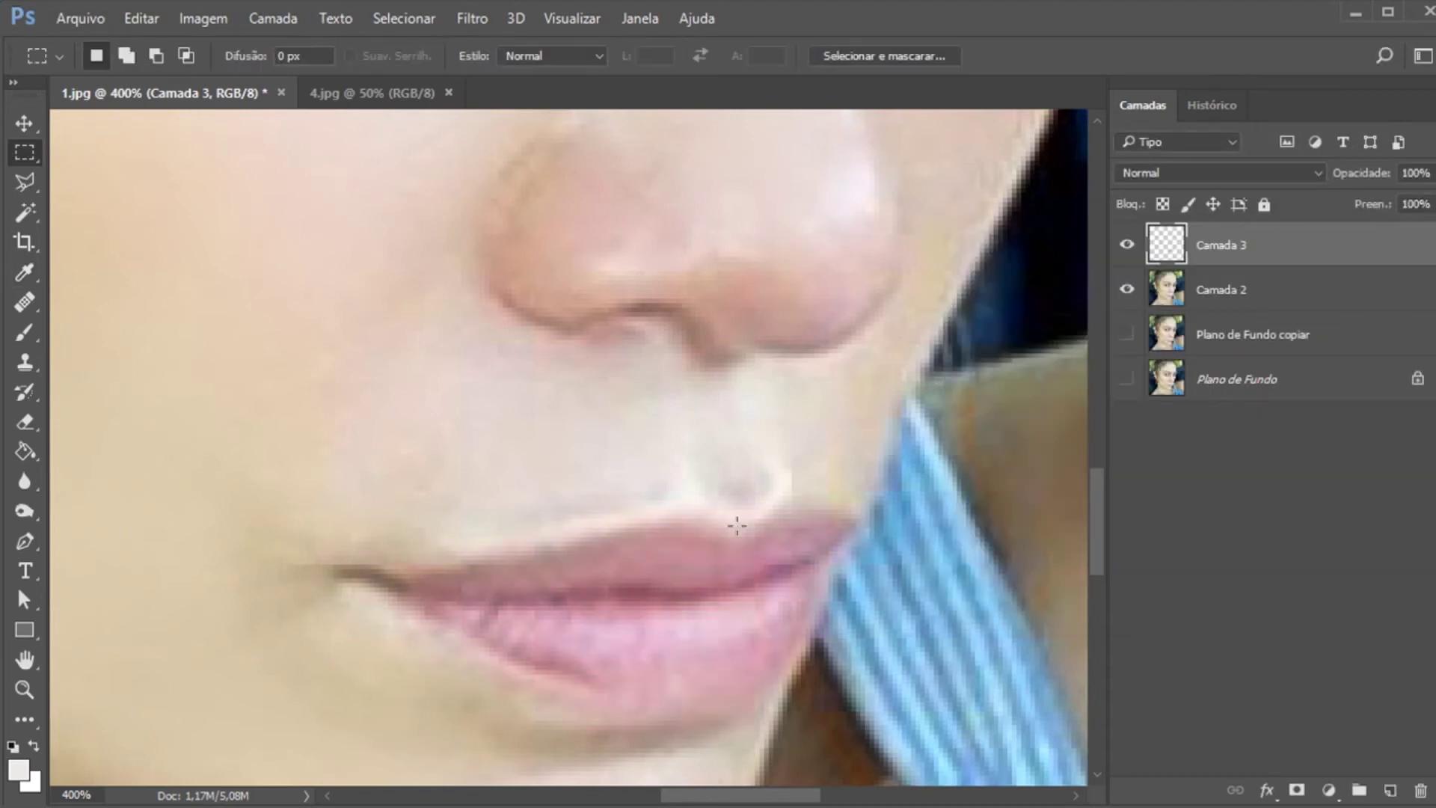
Darken the lips on Camada 3 with the Burn tool at midtones and 35% exposure, and compare the whole portrait with that layer hidden
click(26, 514)
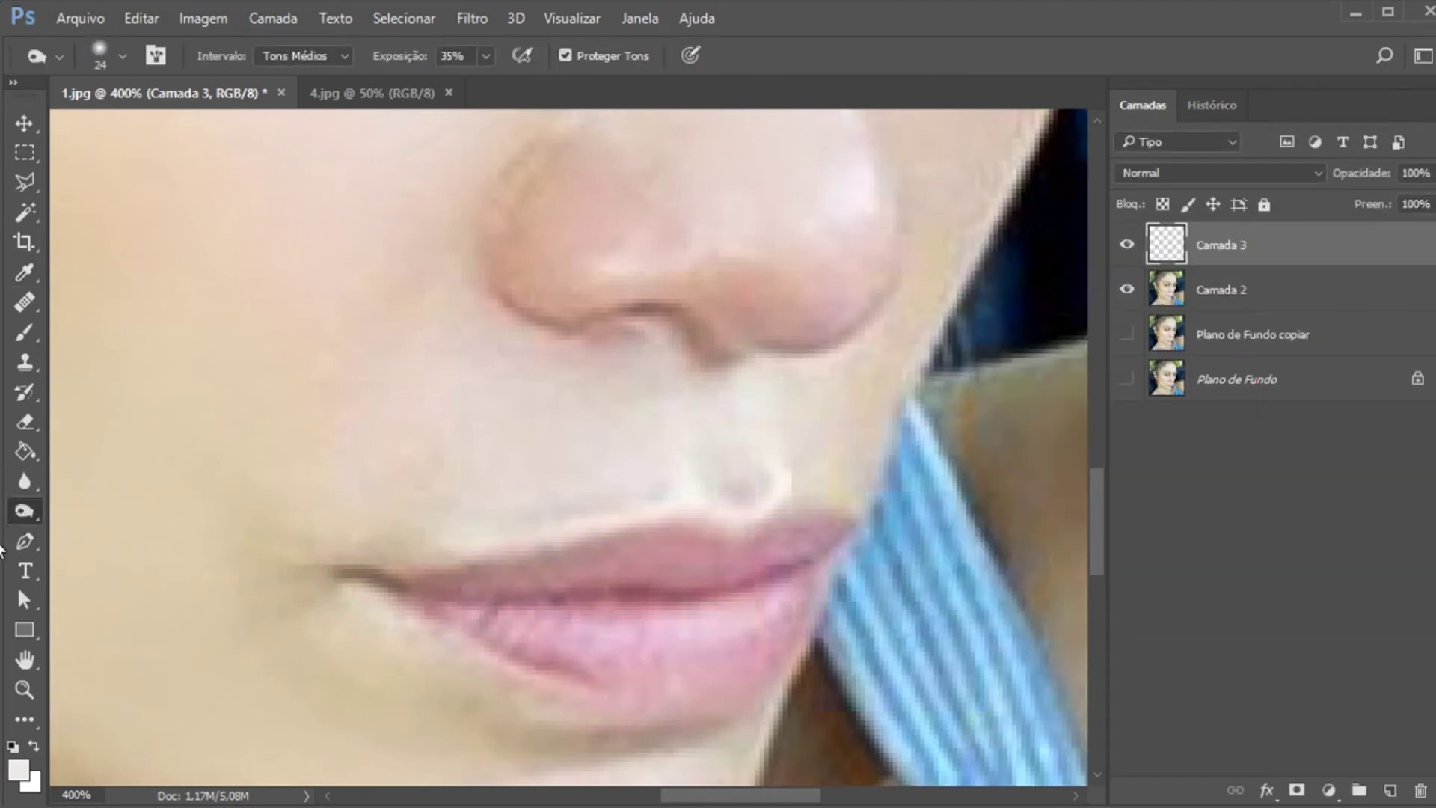
mouse_move(453, 599)
mouse_down()
mouse_move(564, 566)
mouse_move(828, 541)
mouse_move(727, 647)
mouse_move(576, 656)
mouse_move(506, 631)
mouse_move(703, 639)
mouse_move(780, 608)
mouse_move(846, 537)
mouse_up()
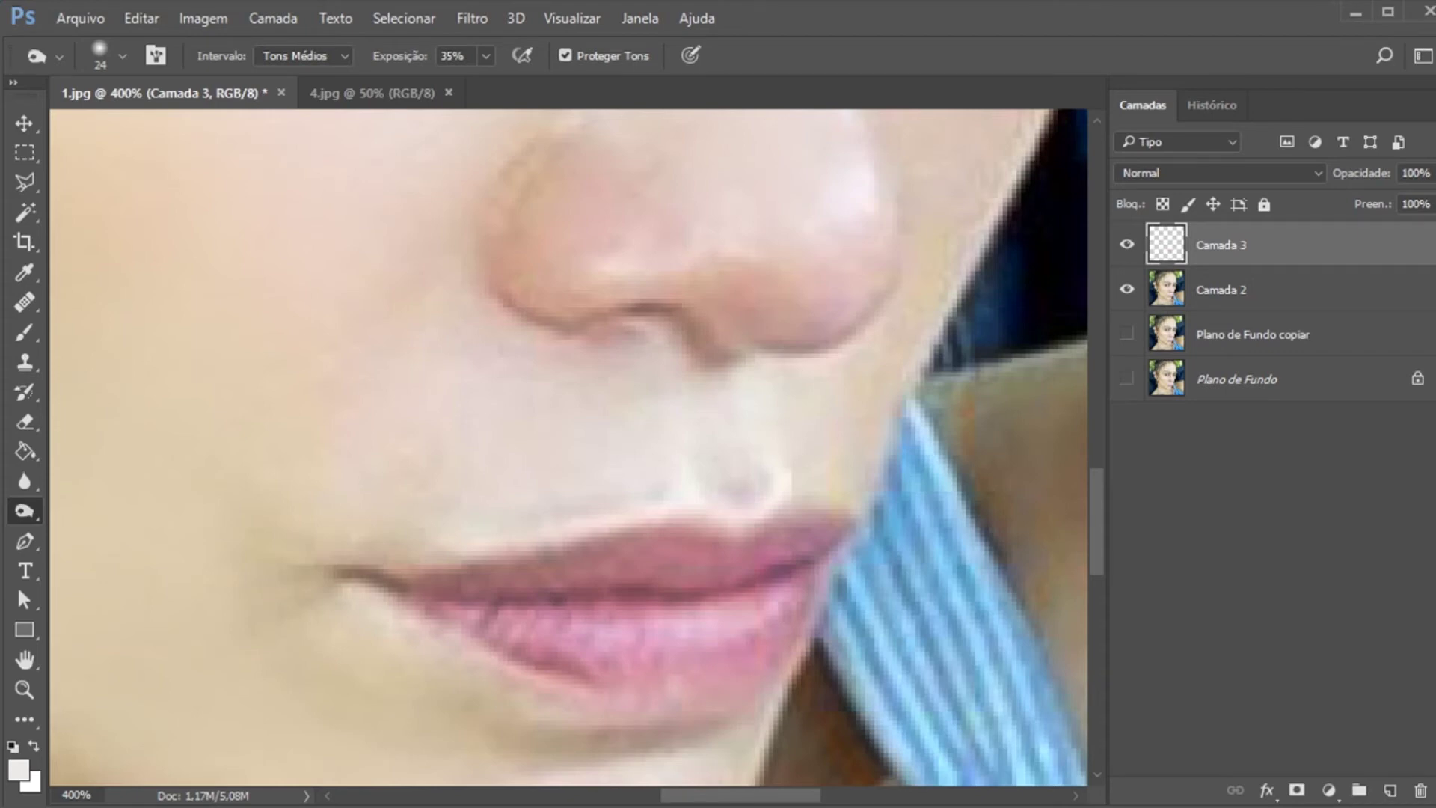
click(25, 688)
right_click(729, 378)
click(757, 389)
click(1126, 244)
click(1127, 245)
click(1126, 245)
click(1127, 245)
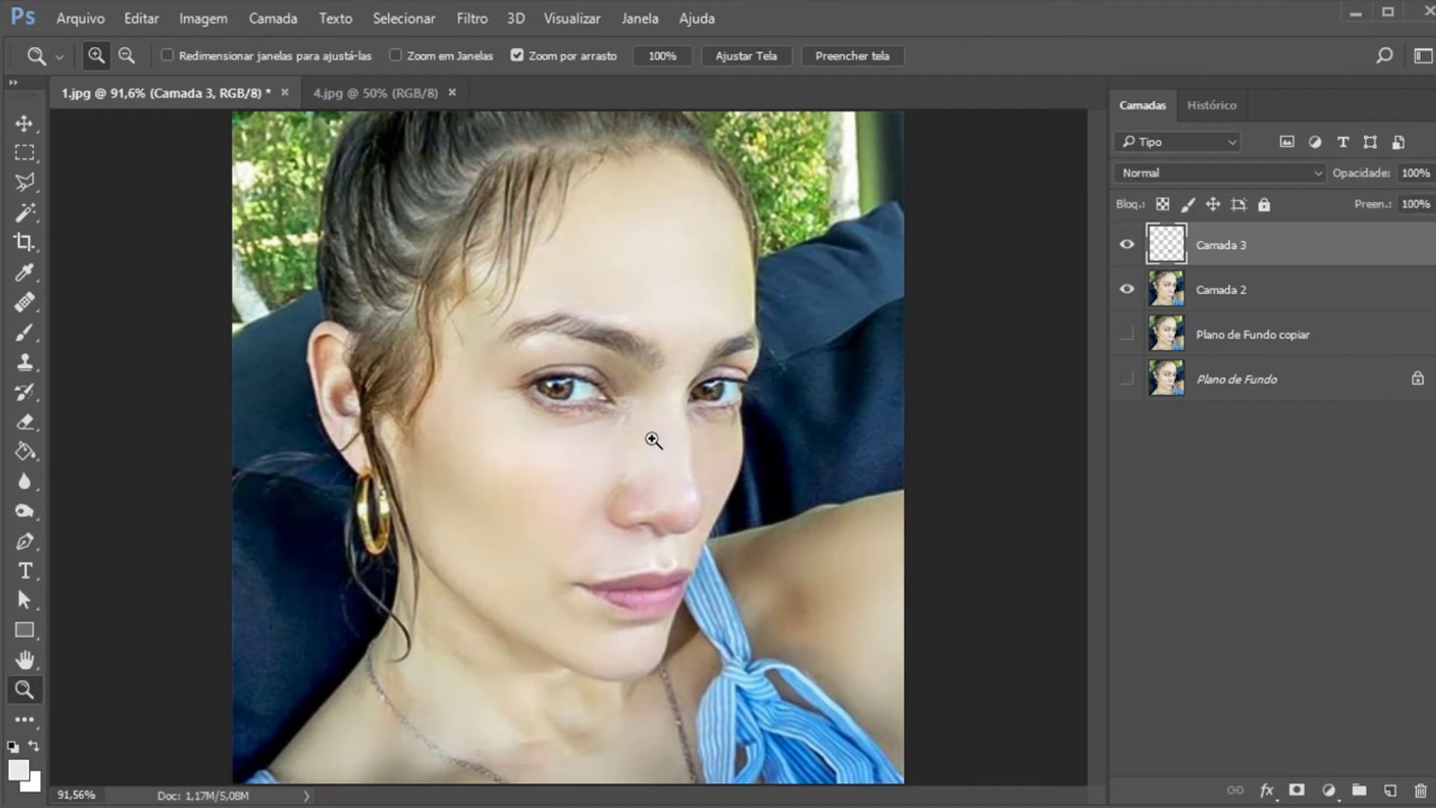
Merge Camada 3 and Camada 2 into a single layer
click(653, 441)
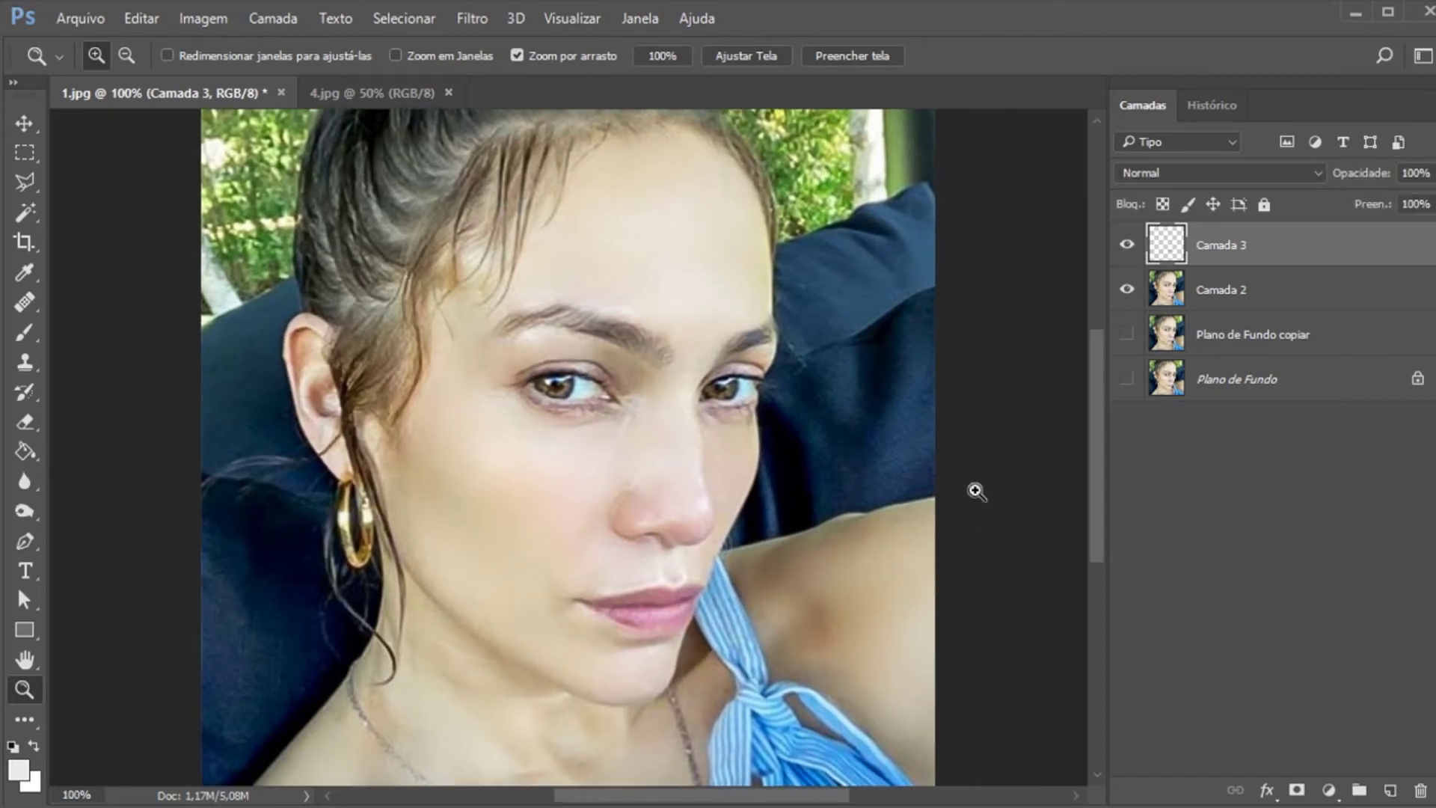
ctrl+click(1224, 290)
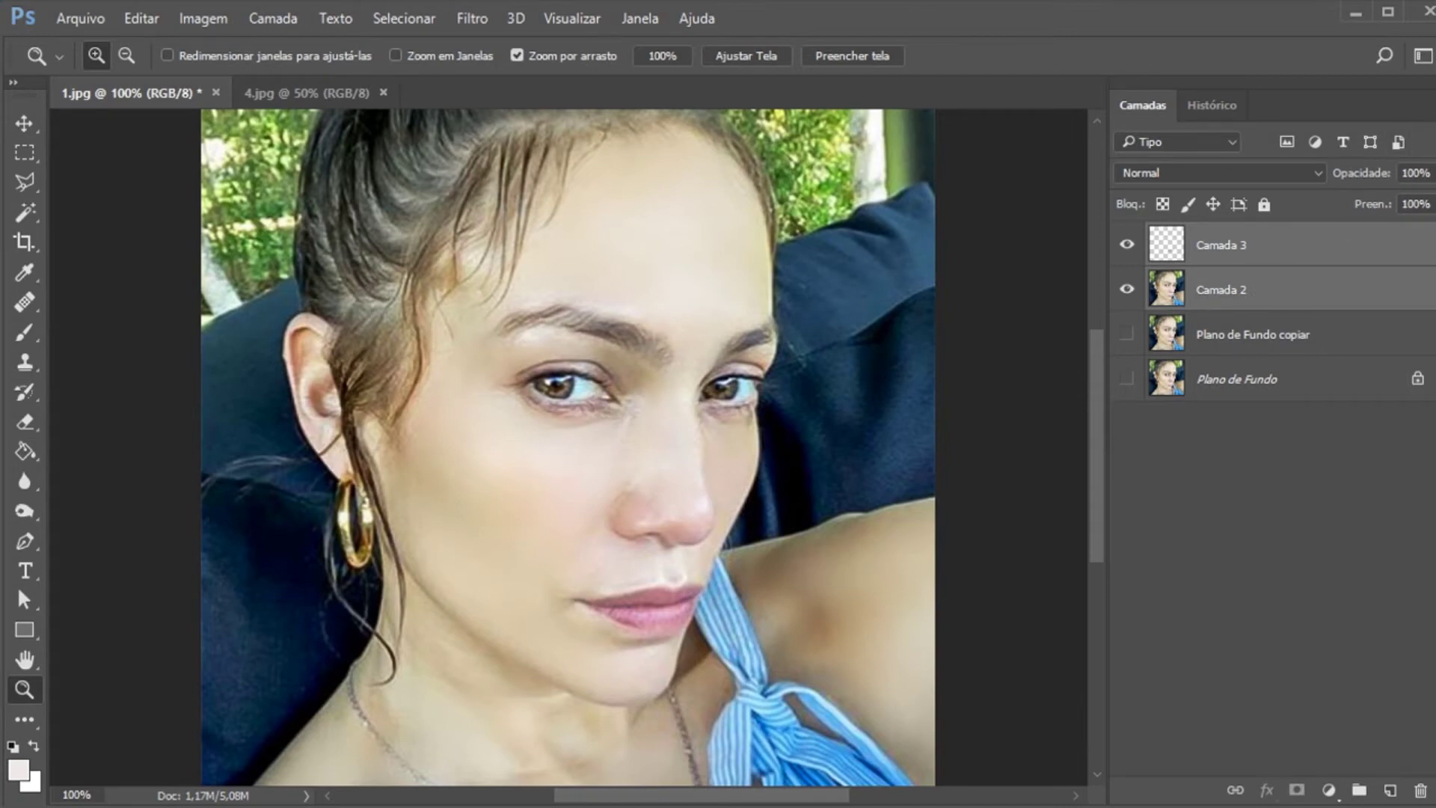
key(ctrl+e)
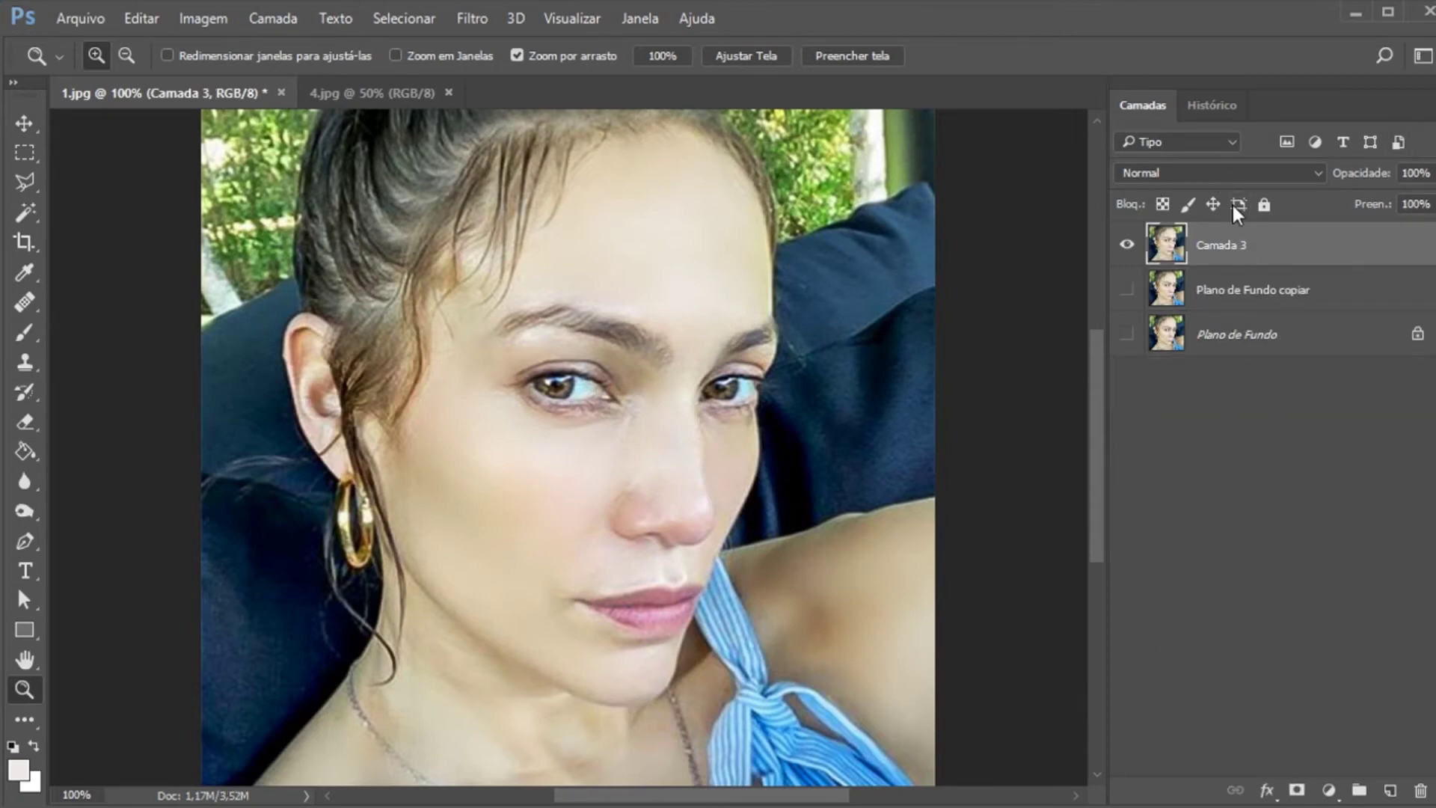
Outline the skin between the larger, nearer eye and its eyebrow, down to the nose bridge, with the Polygonal Lasso at 200% zoom
click(612, 374)
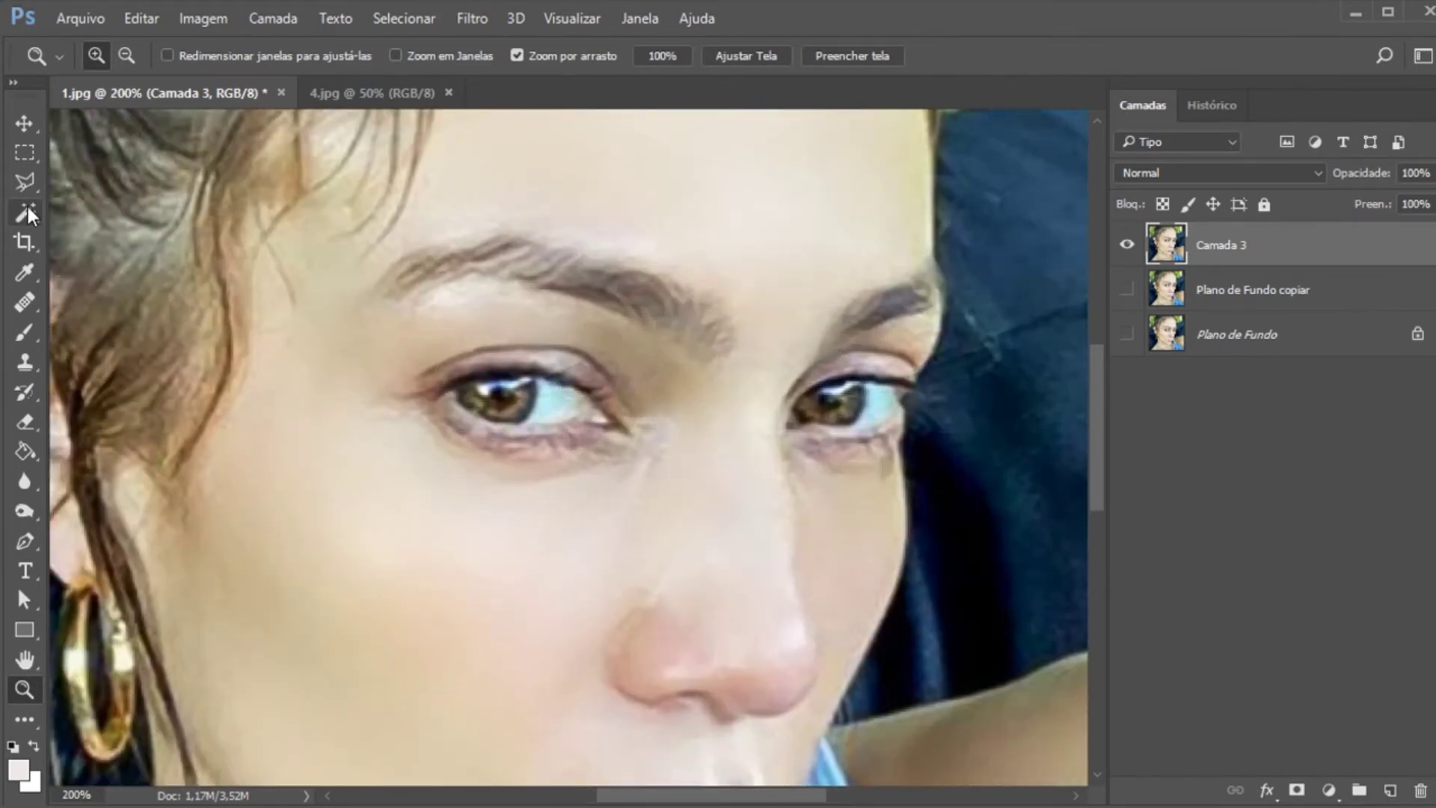
click(25, 182)
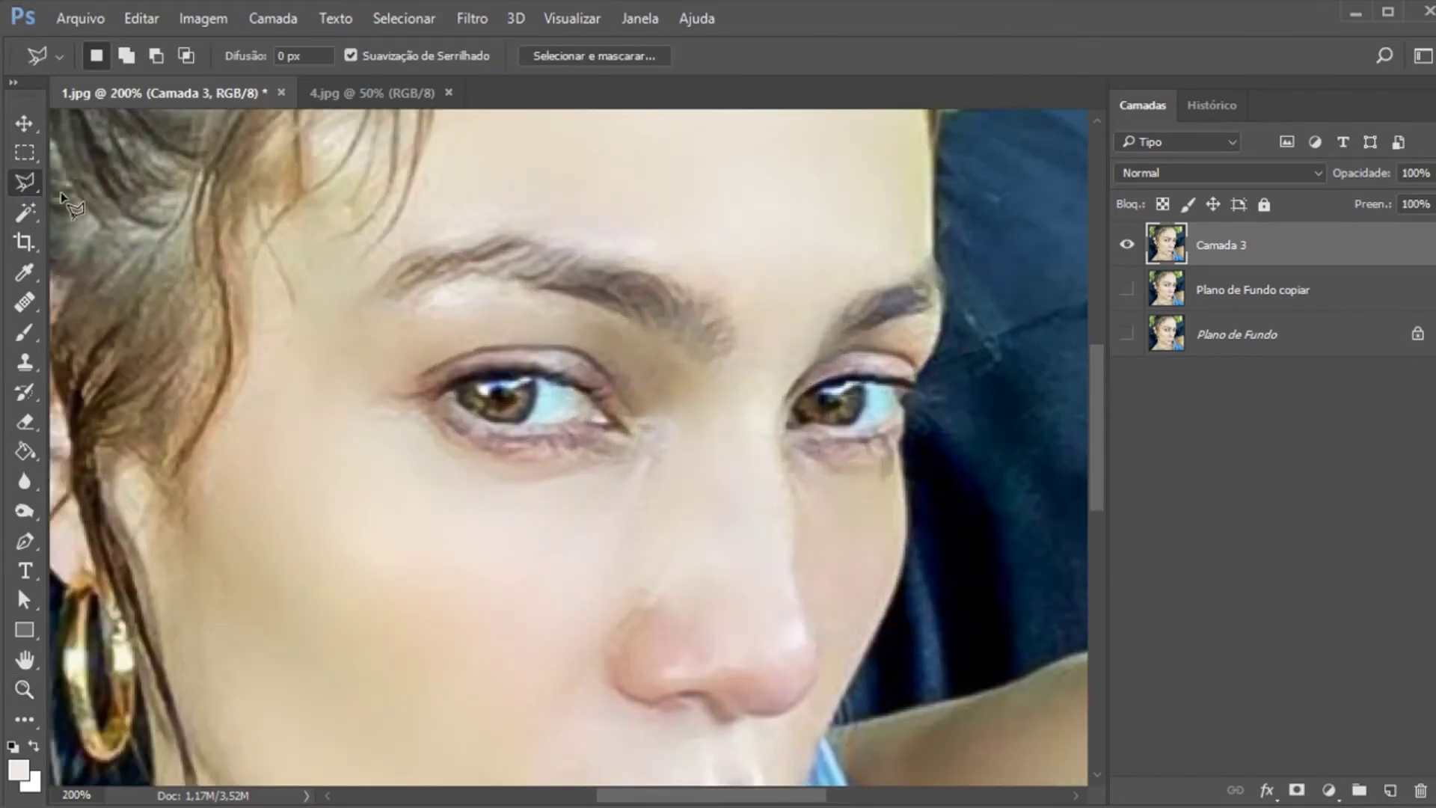
click(645, 440)
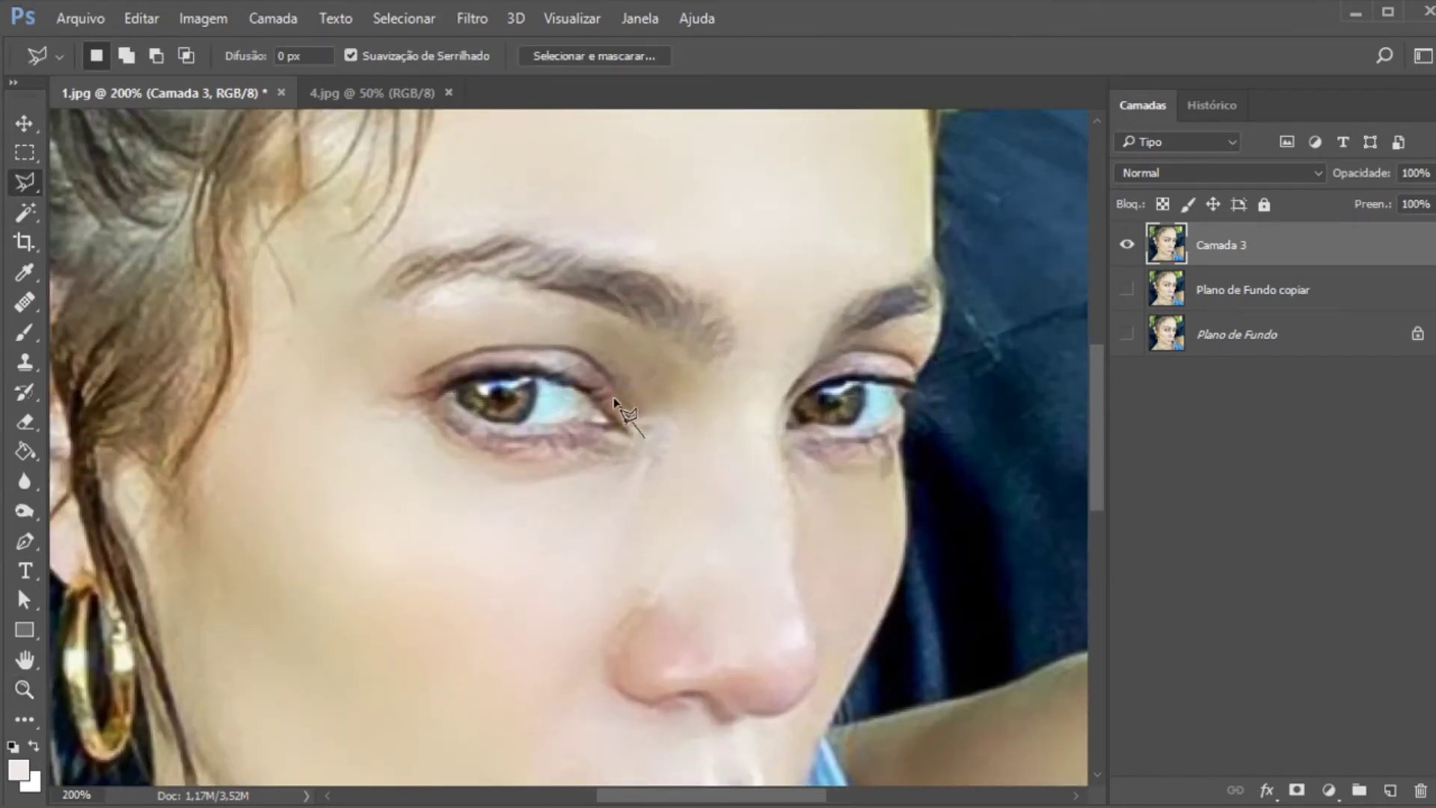
click(565, 362)
click(522, 355)
click(456, 359)
click(399, 387)
click(323, 384)
click(341, 308)
click(442, 278)
click(522, 271)
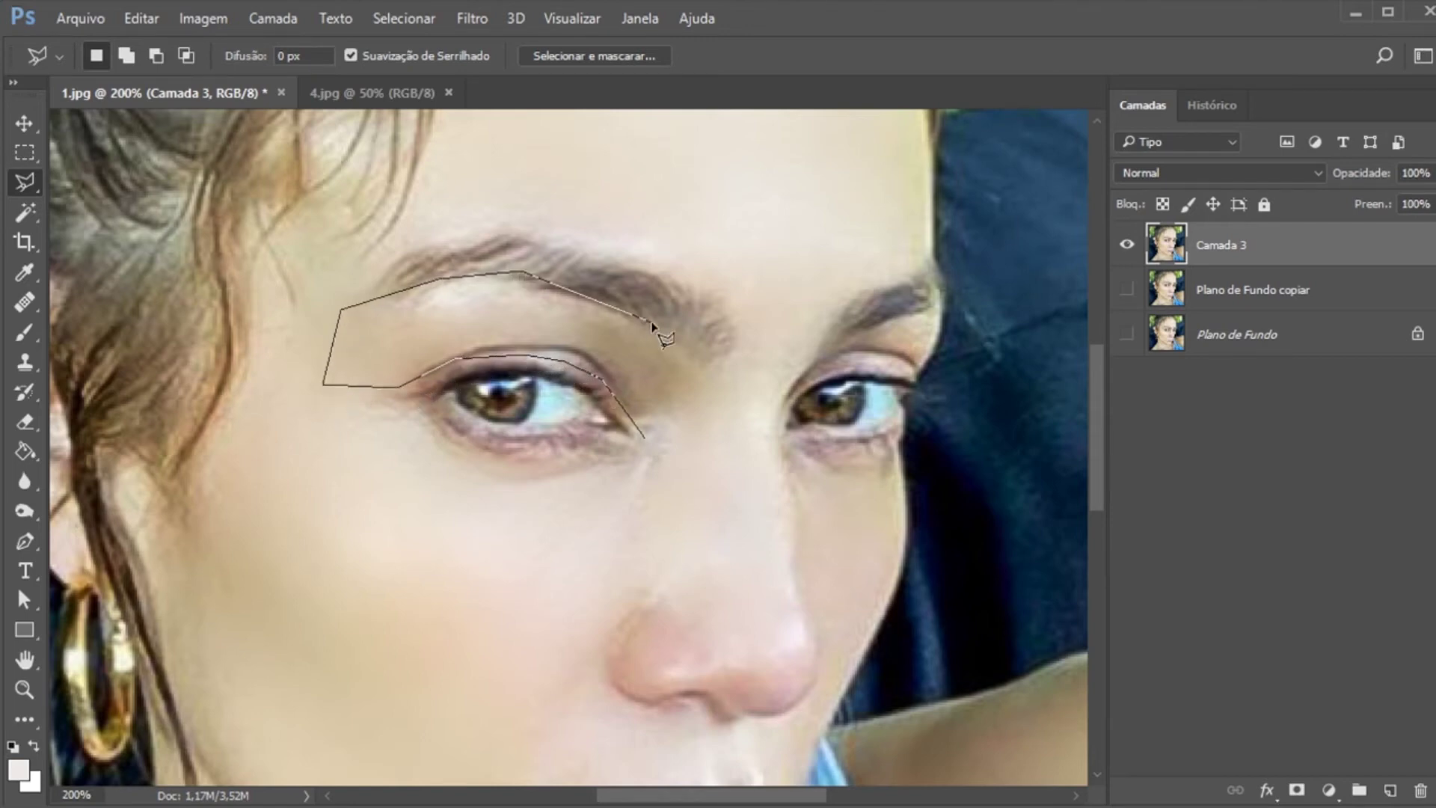
click(716, 350)
click(726, 395)
double_click(706, 454)
Add the eyelid area between the farther eye and its eyebrow to the selection with the Polygonal Lasso
key(shift)
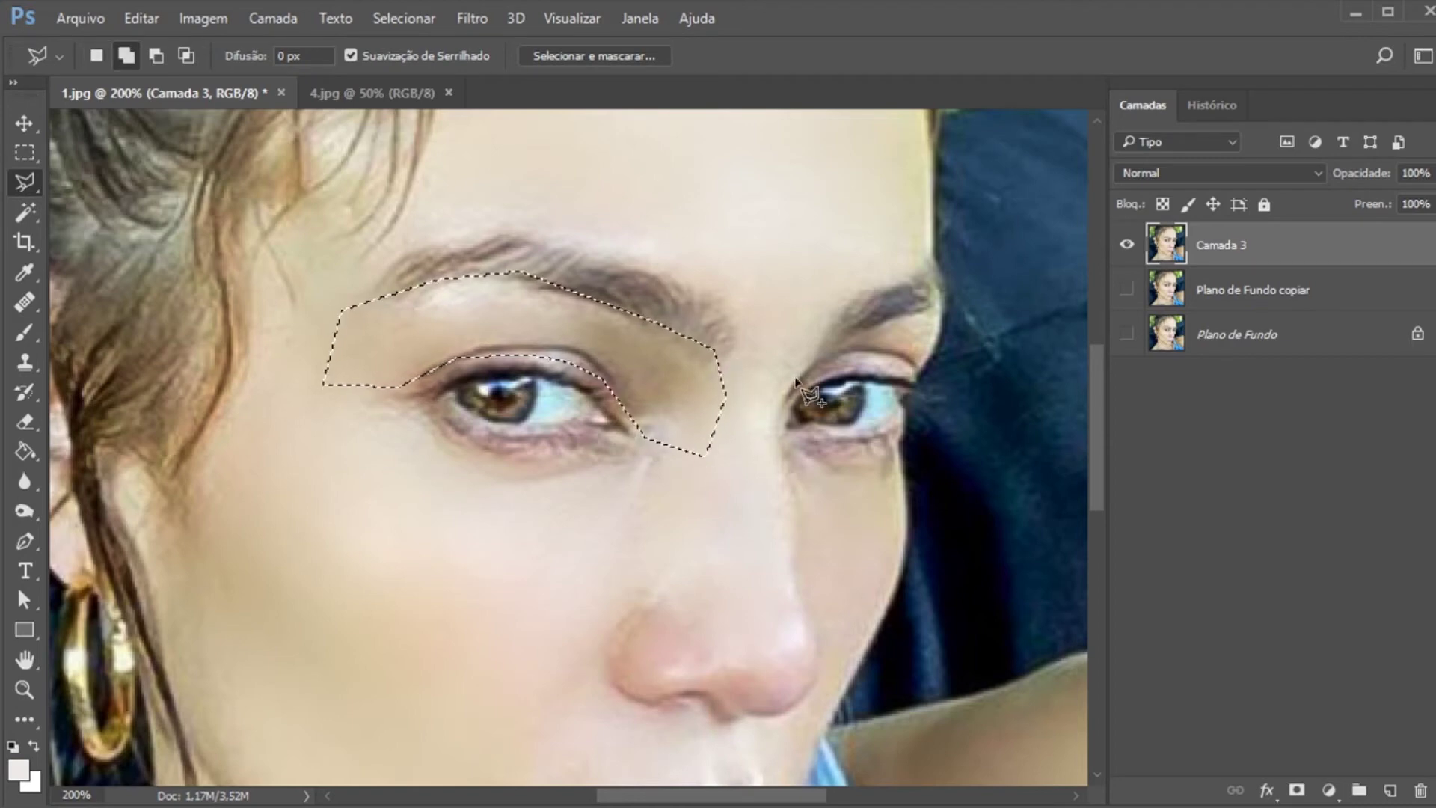
click(820, 362)
click(867, 321)
click(929, 301)
click(941, 300)
click(937, 338)
click(920, 376)
click(895, 363)
click(821, 365)
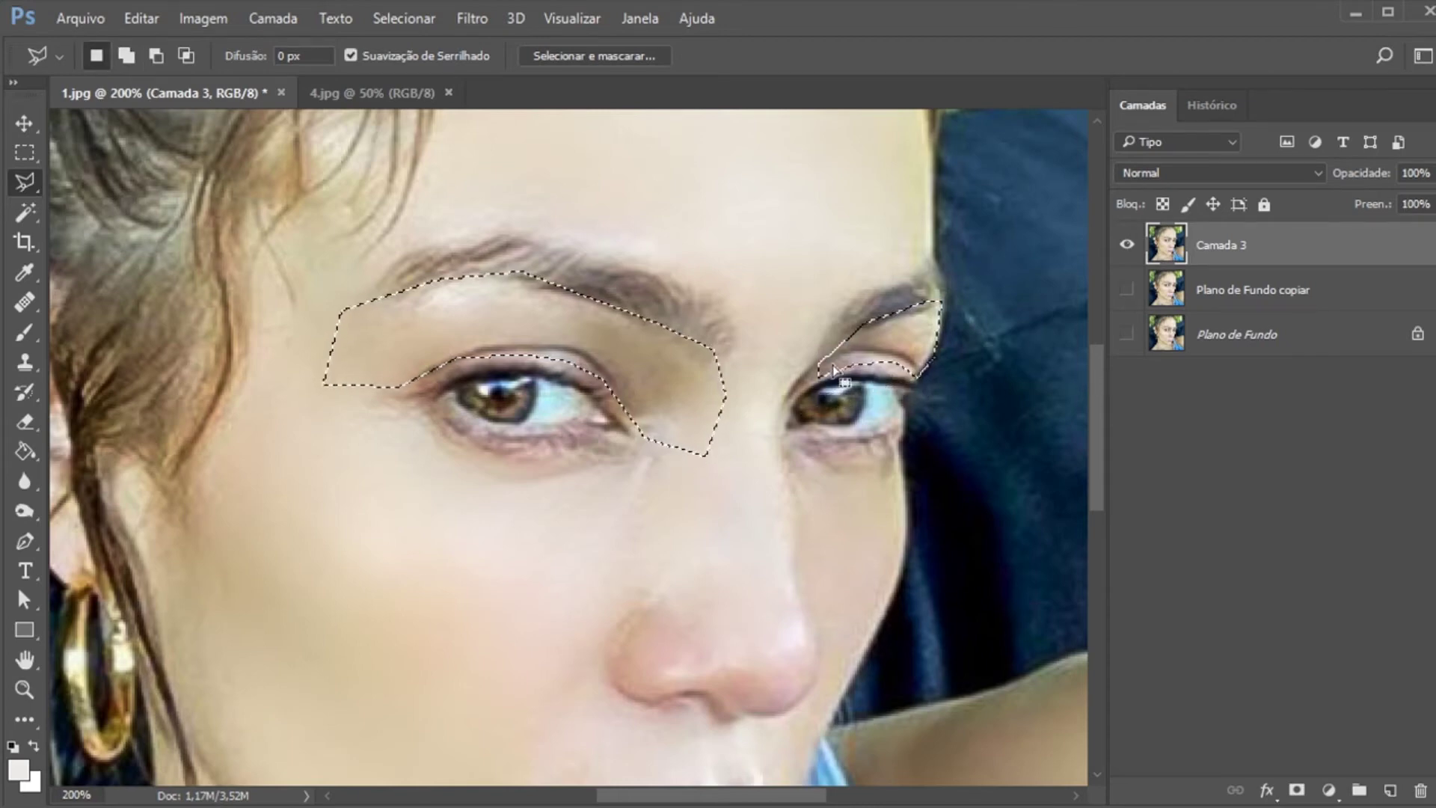
Copy the selected eyelid areas to a new layer and check the cutout with Camada 3 briefly hidden
key(ctrl+j)
click(1128, 290)
key(m)
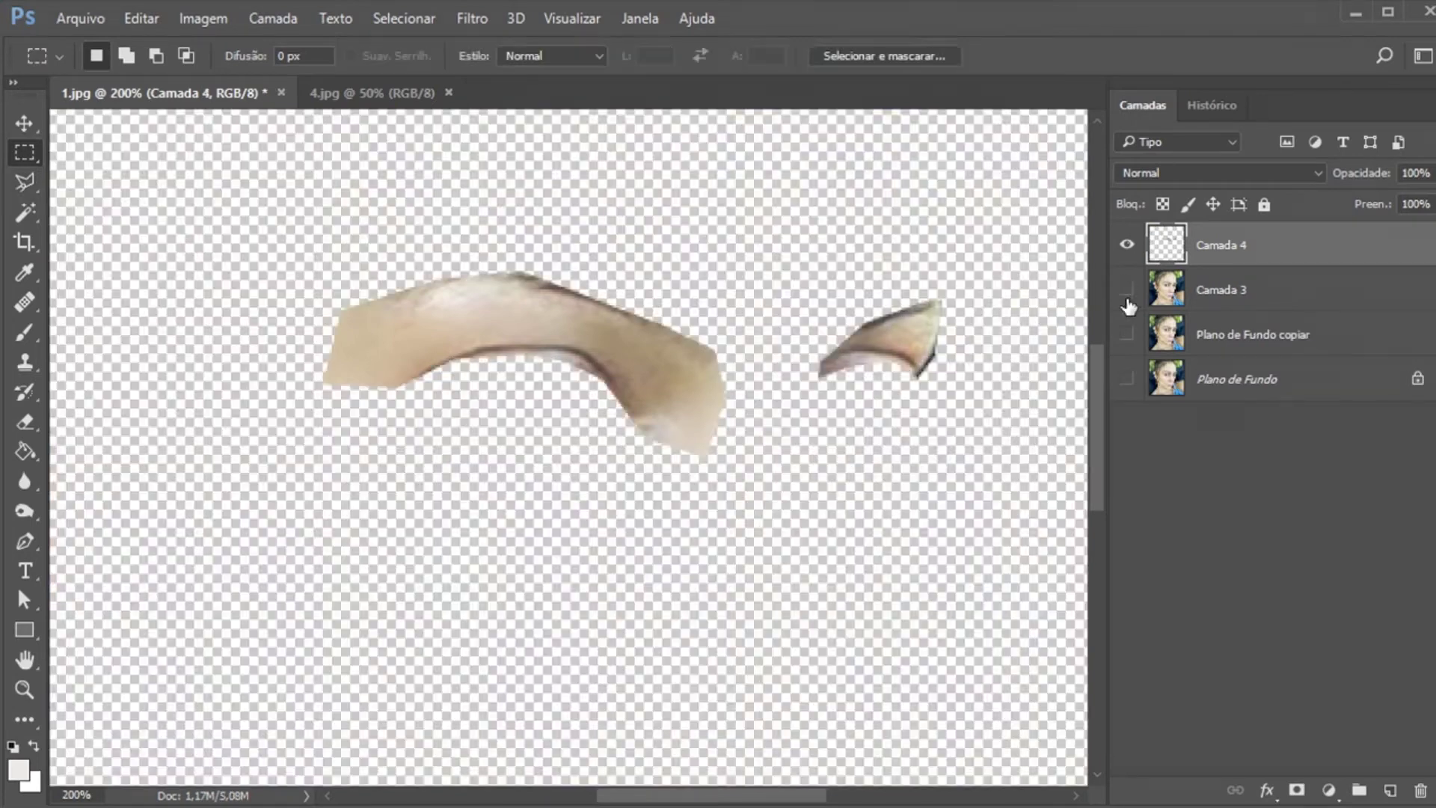
click(1130, 289)
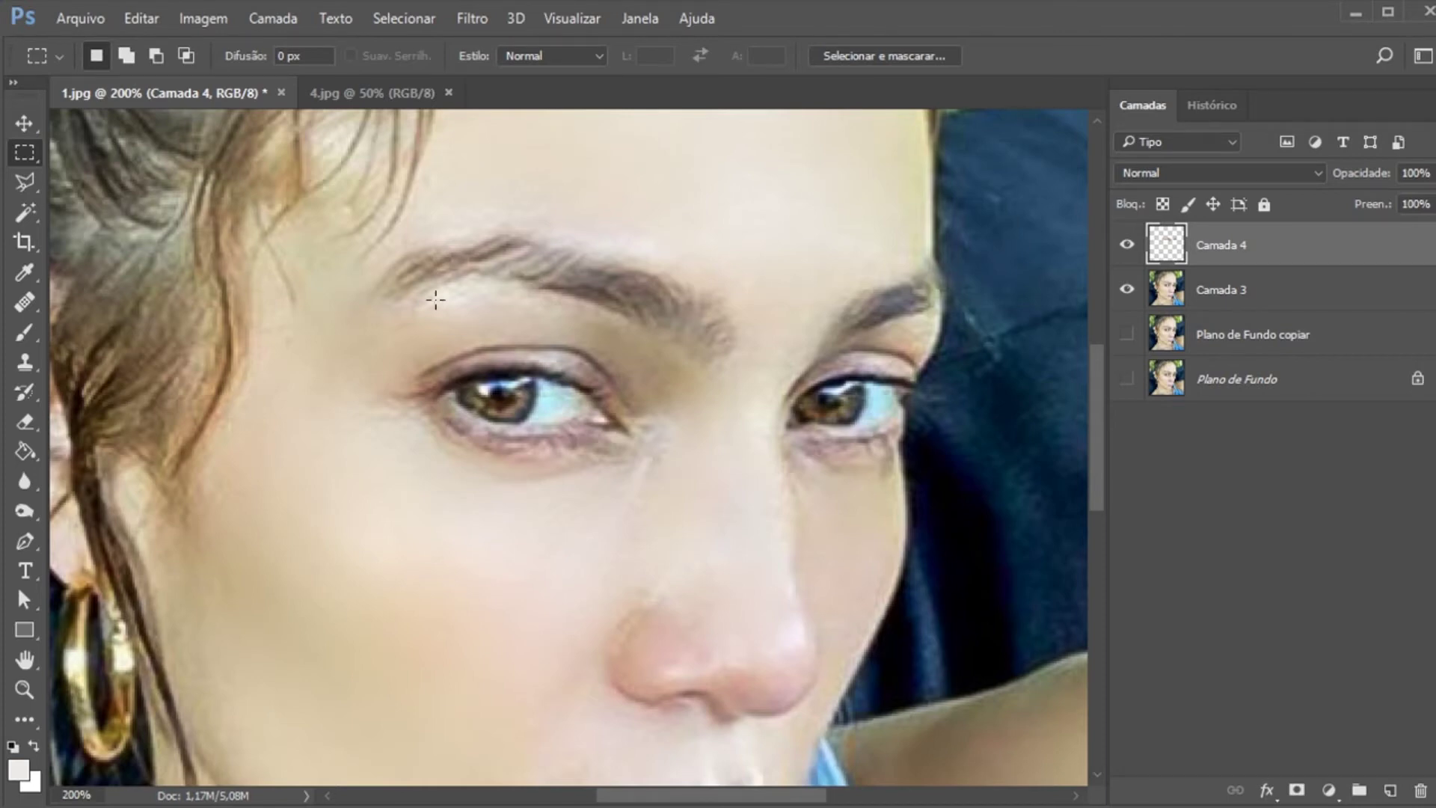
Undo the Burn attempt on Camada 4 and tint the eyelid patches with Hue/Saturation at hue about -19 and saturation +20
click(25, 516)
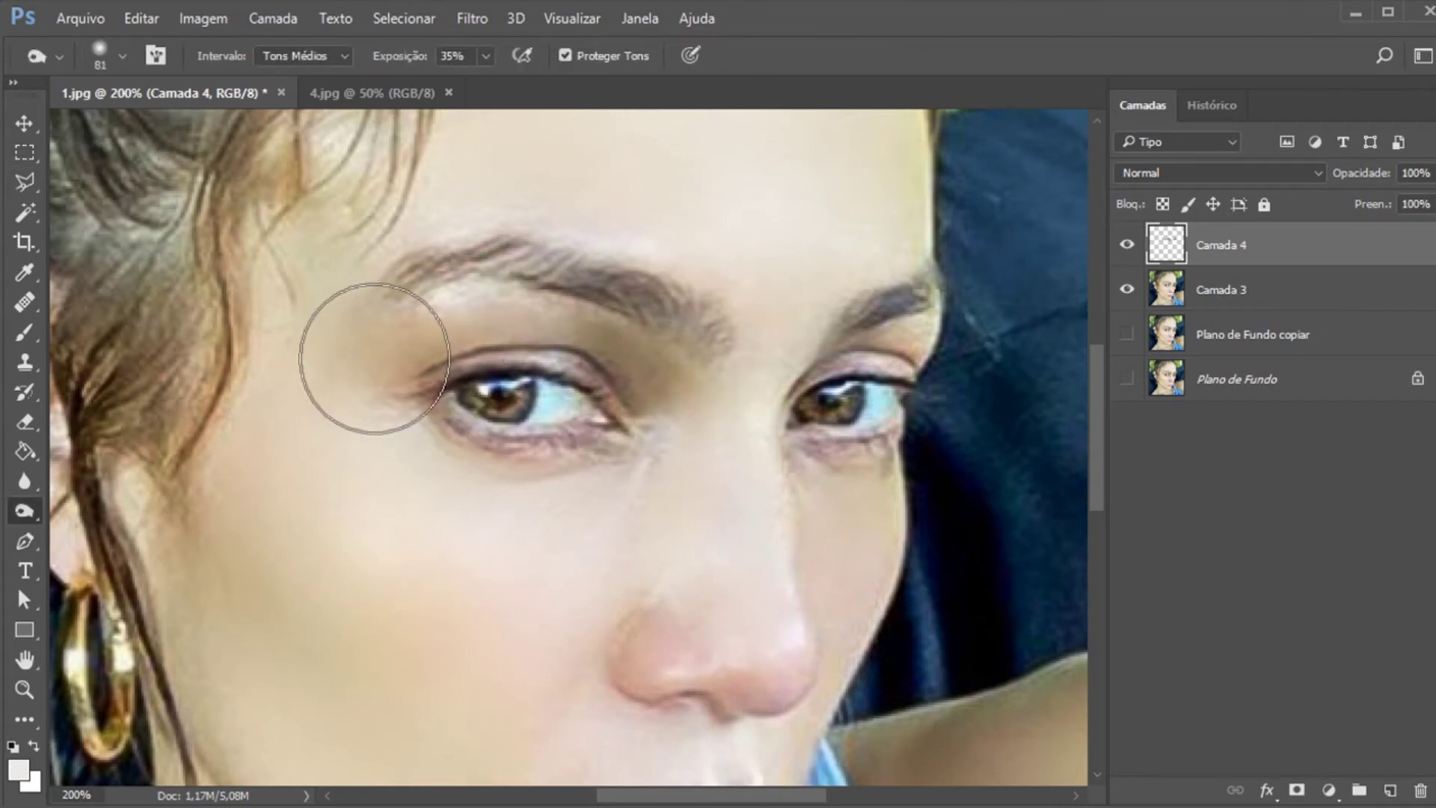
key(ctrl+z)
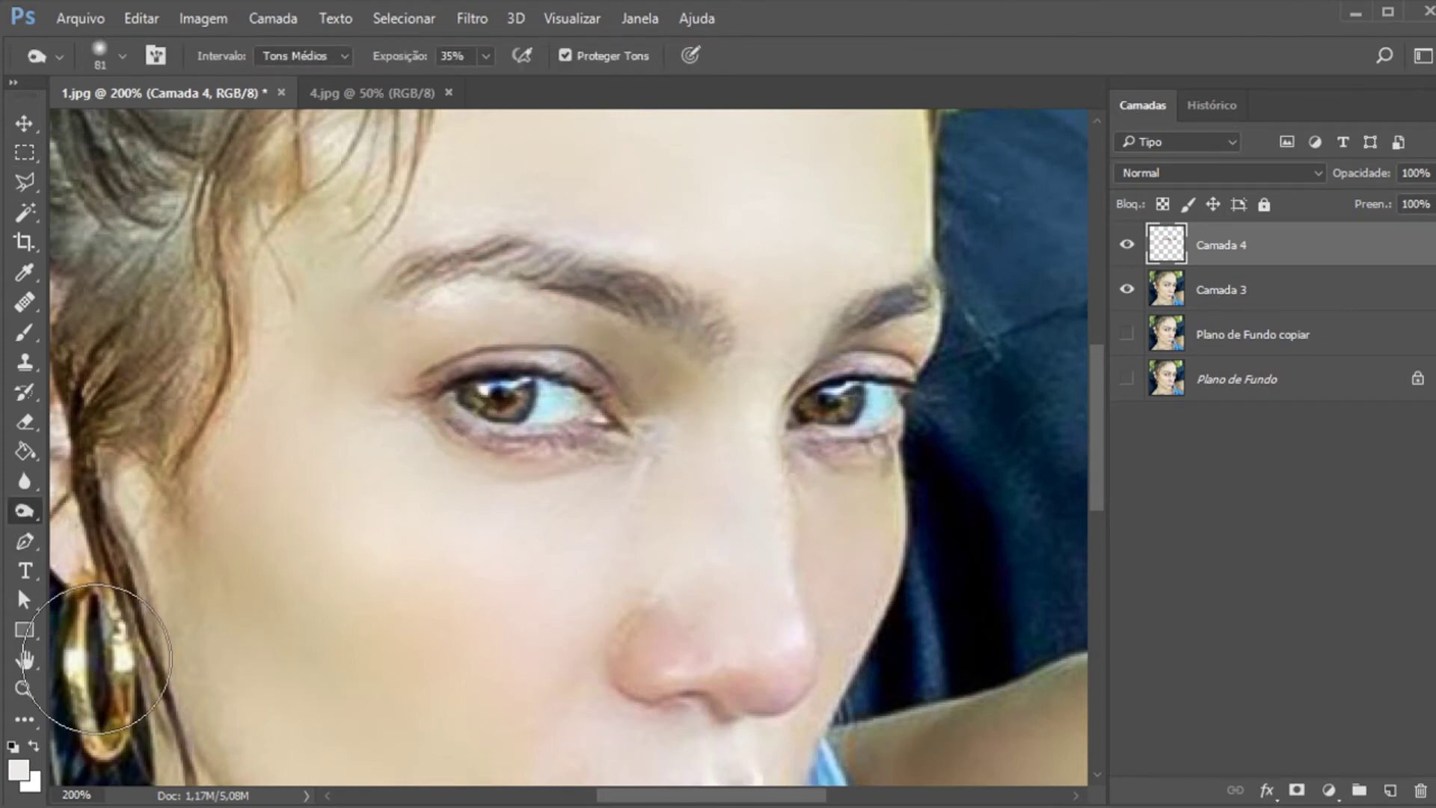
click(205, 23)
mouse_move(260, 78)
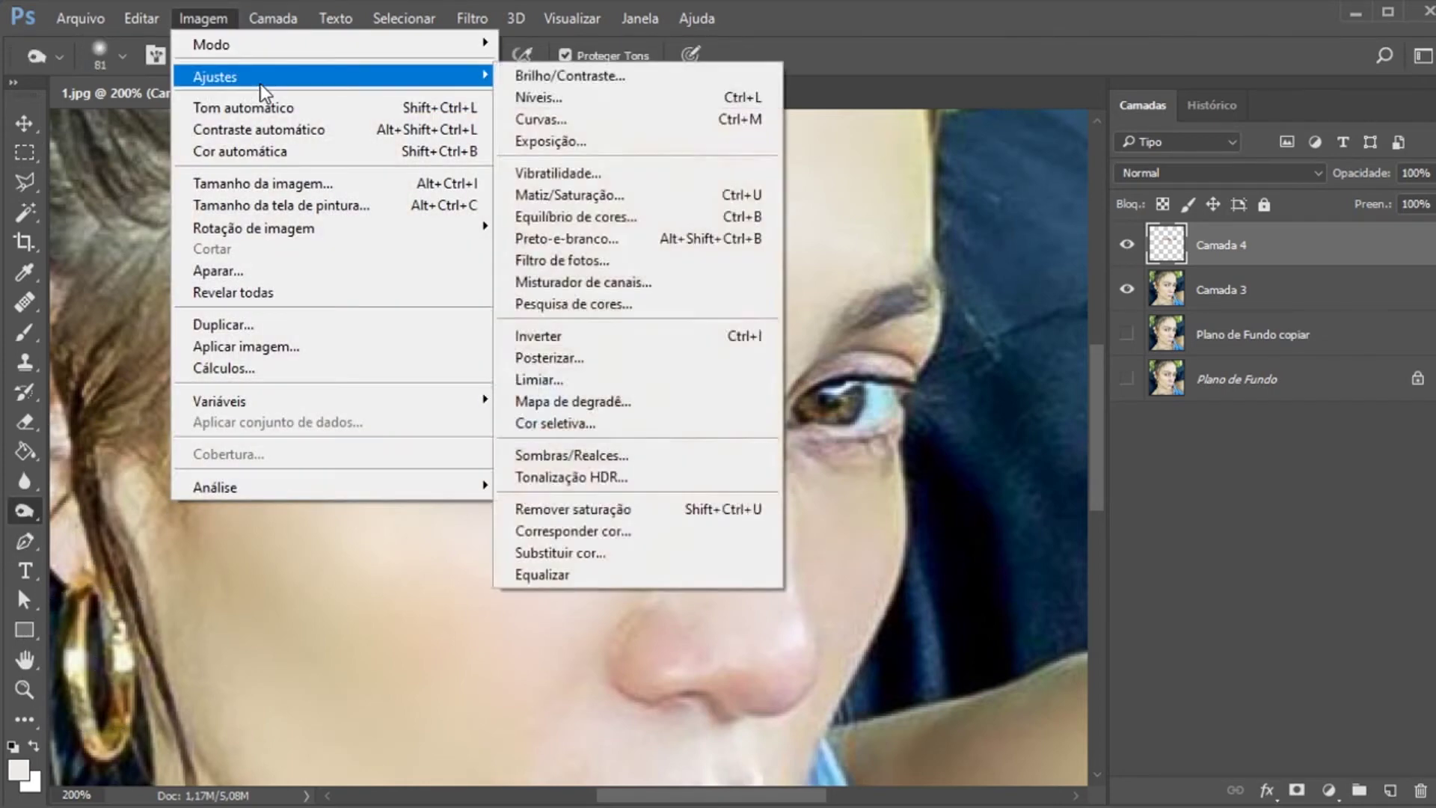
click(574, 195)
mouse_move(1164, 452)
mouse_down()
mouse_move(1314, 454)
mouse_move(1022, 455)
mouse_move(1217, 457)
mouse_move(1170, 451)
mouse_up()
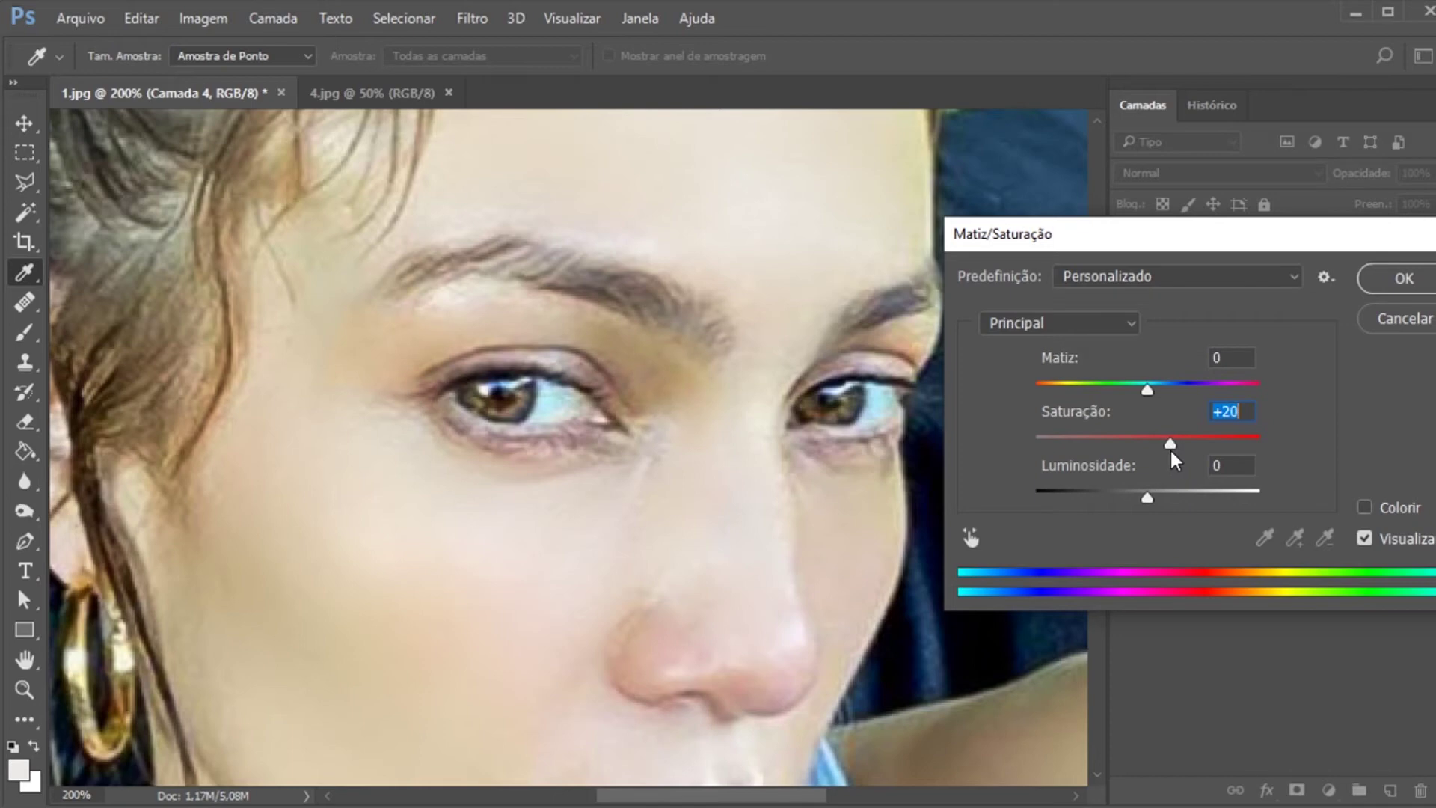
mouse_move(1146, 387)
mouse_down()
mouse_move(1132, 389)
mouse_move(1165, 389)
mouse_move(1110, 397)
mouse_move(1169, 396)
mouse_move(1126, 396)
mouse_up()
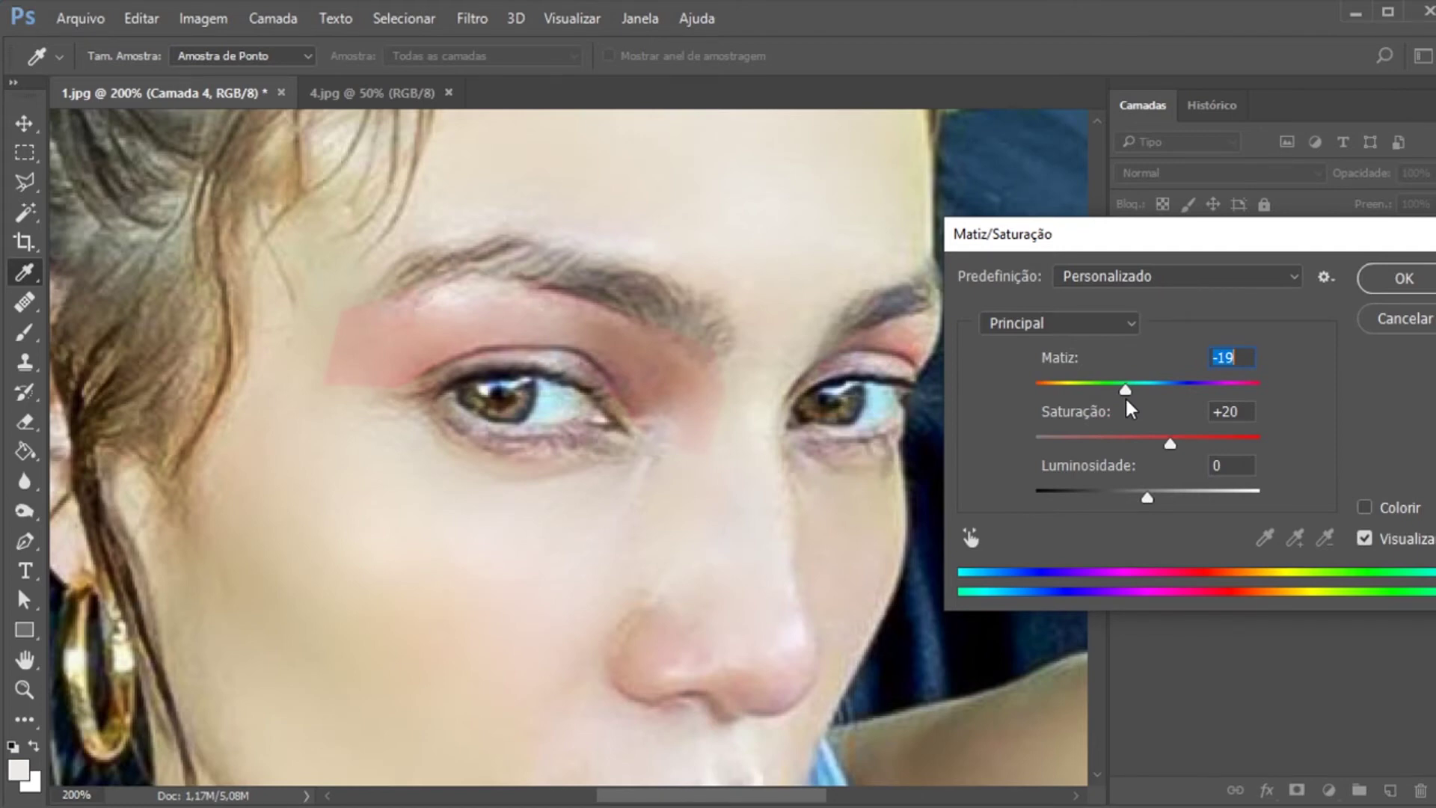
drag(1125, 397, 1123, 396)
key(o)
click(1386, 279)
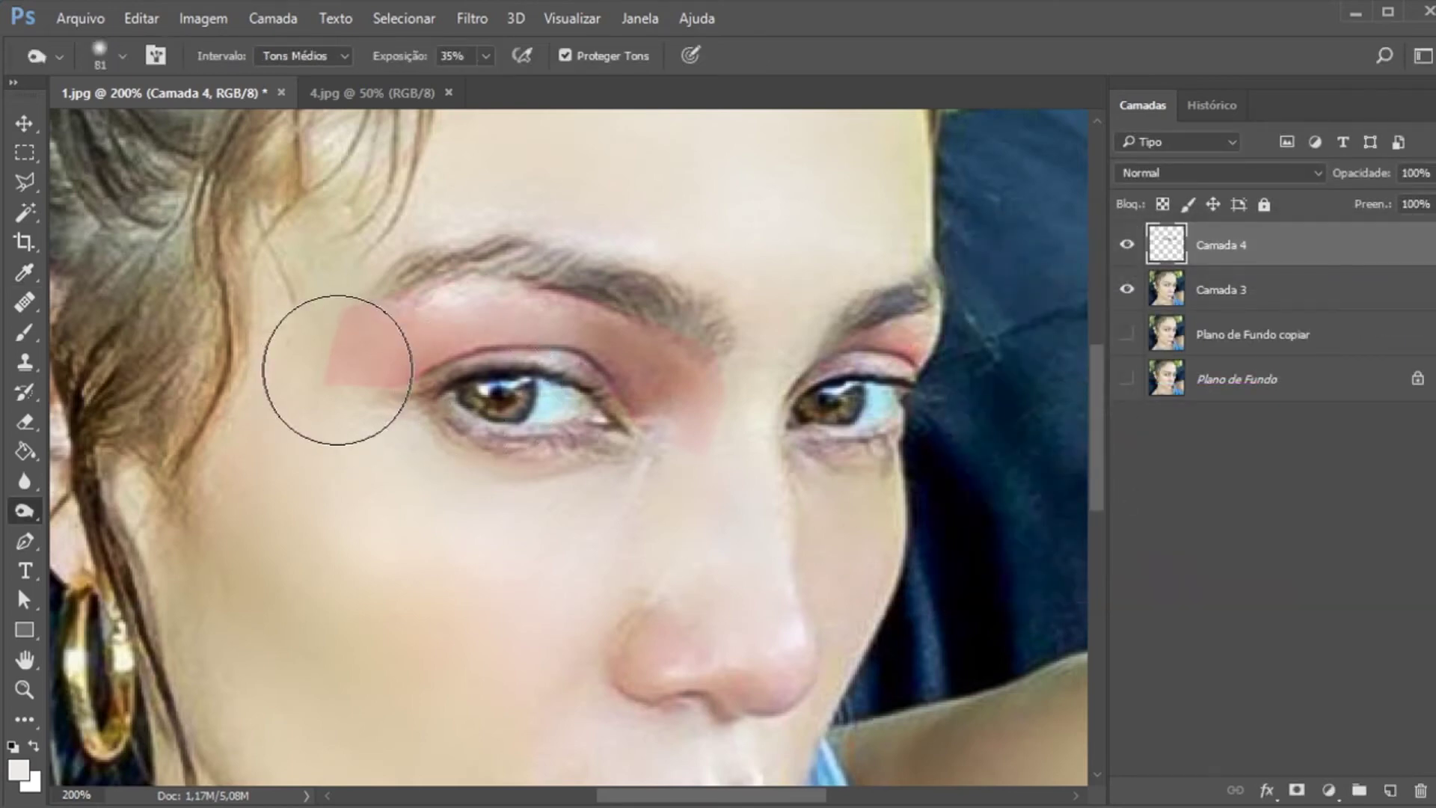
Select the transparent area around the eyelid patches with the Magic Wand, showing only Camada 4
click(27, 213)
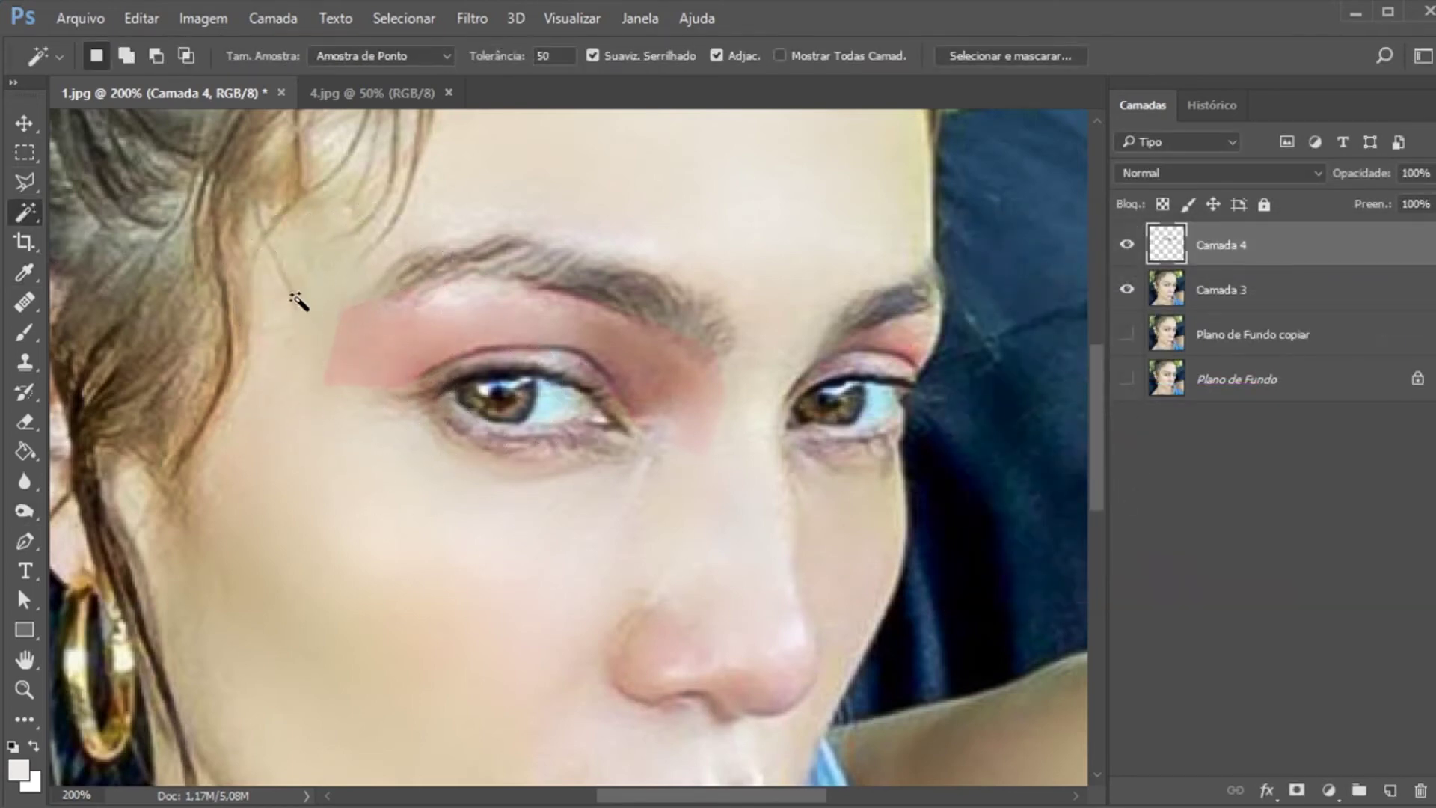
click(1138, 251)
click(1128, 290)
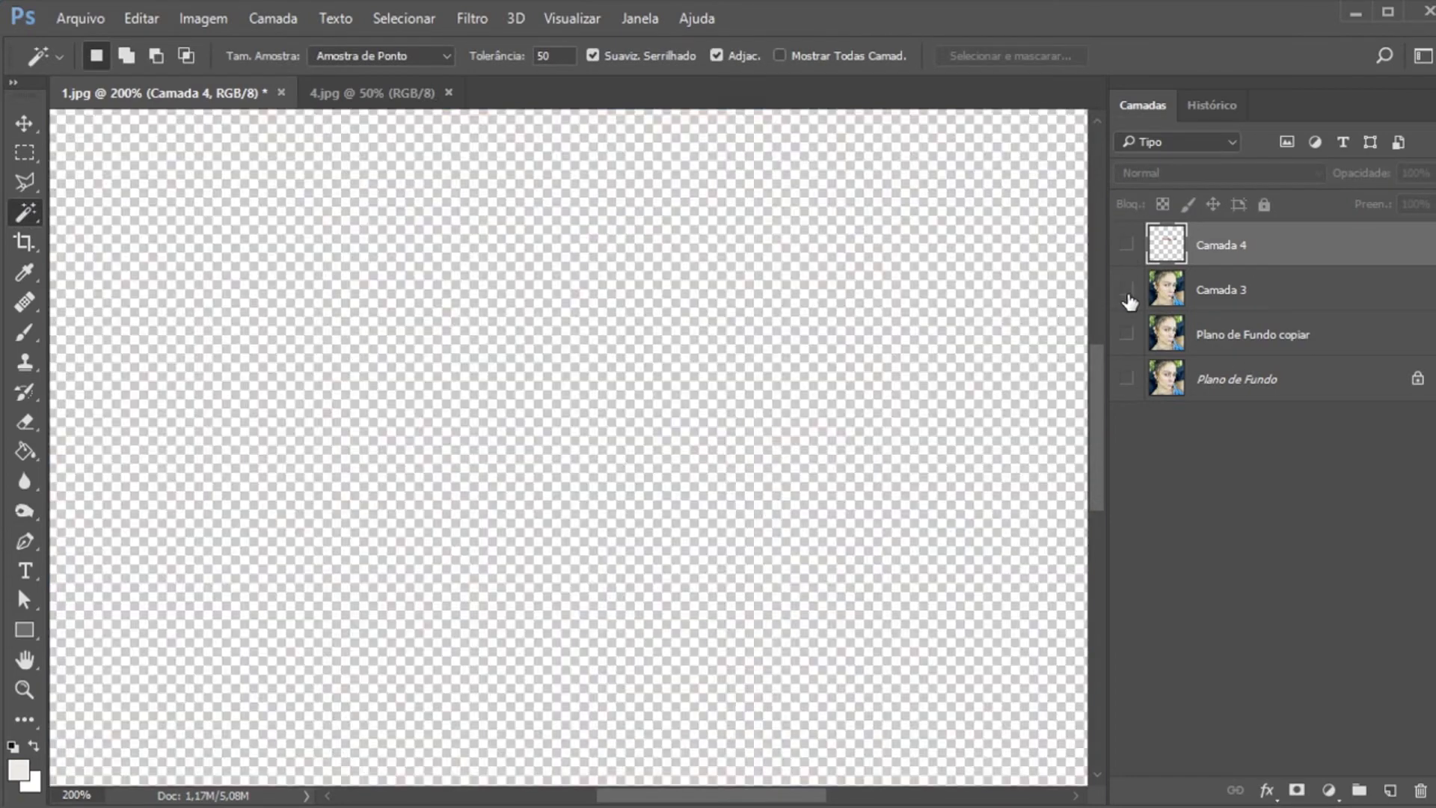
click(1132, 245)
click(331, 298)
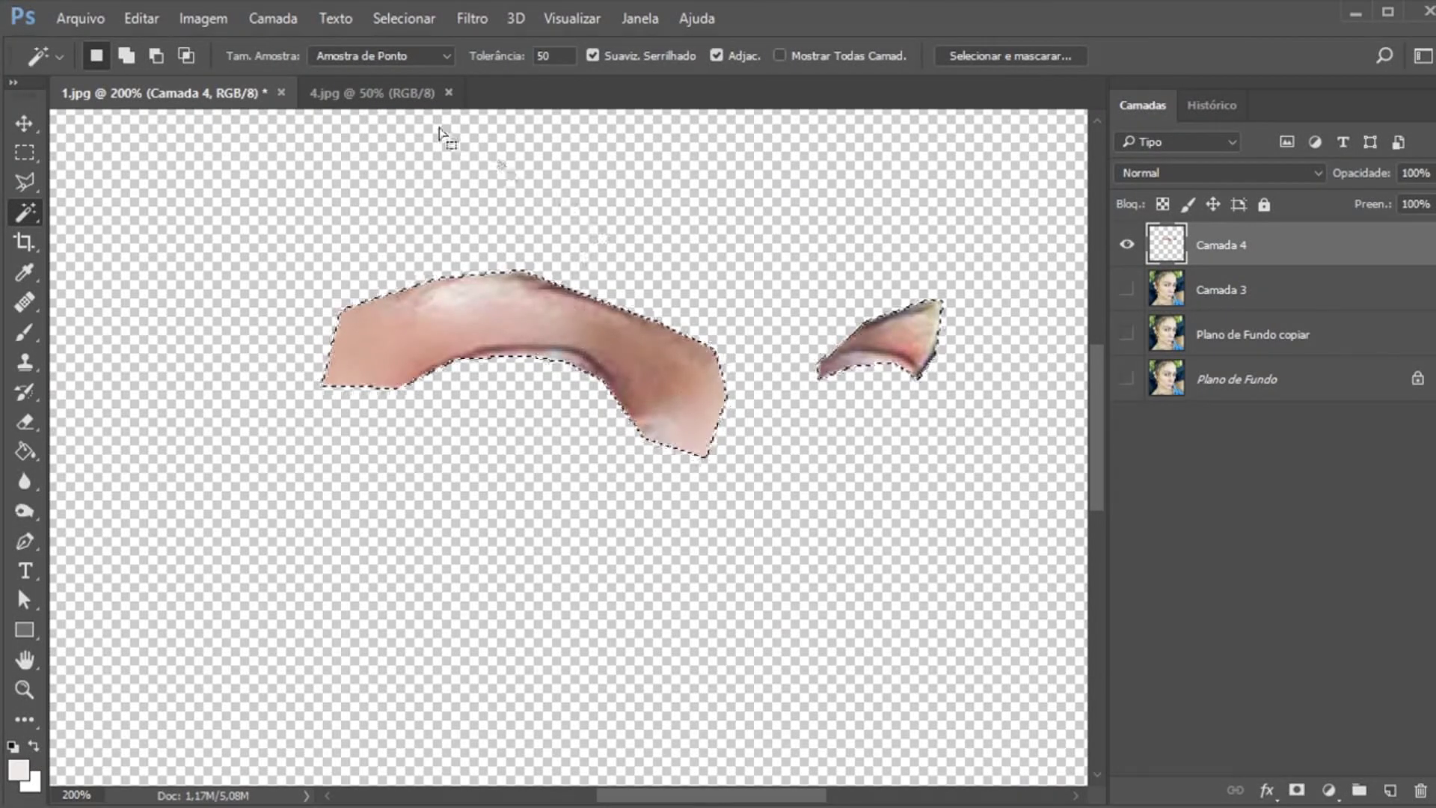
Feather the selection by 8 pixels and delete twice to soften the edges of the eyelid patches
click(391, 20)
mouse_move(513, 315)
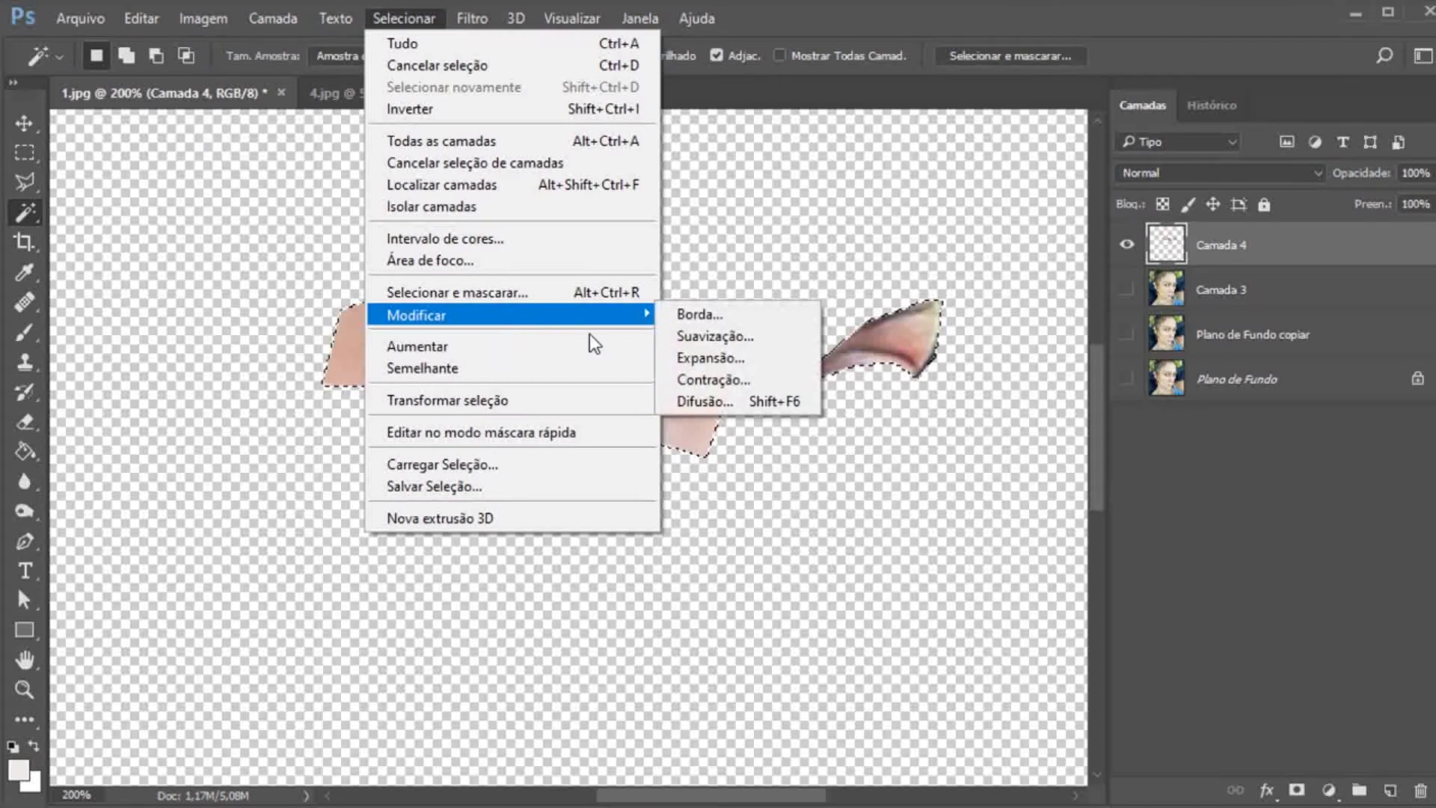
click(685, 403)
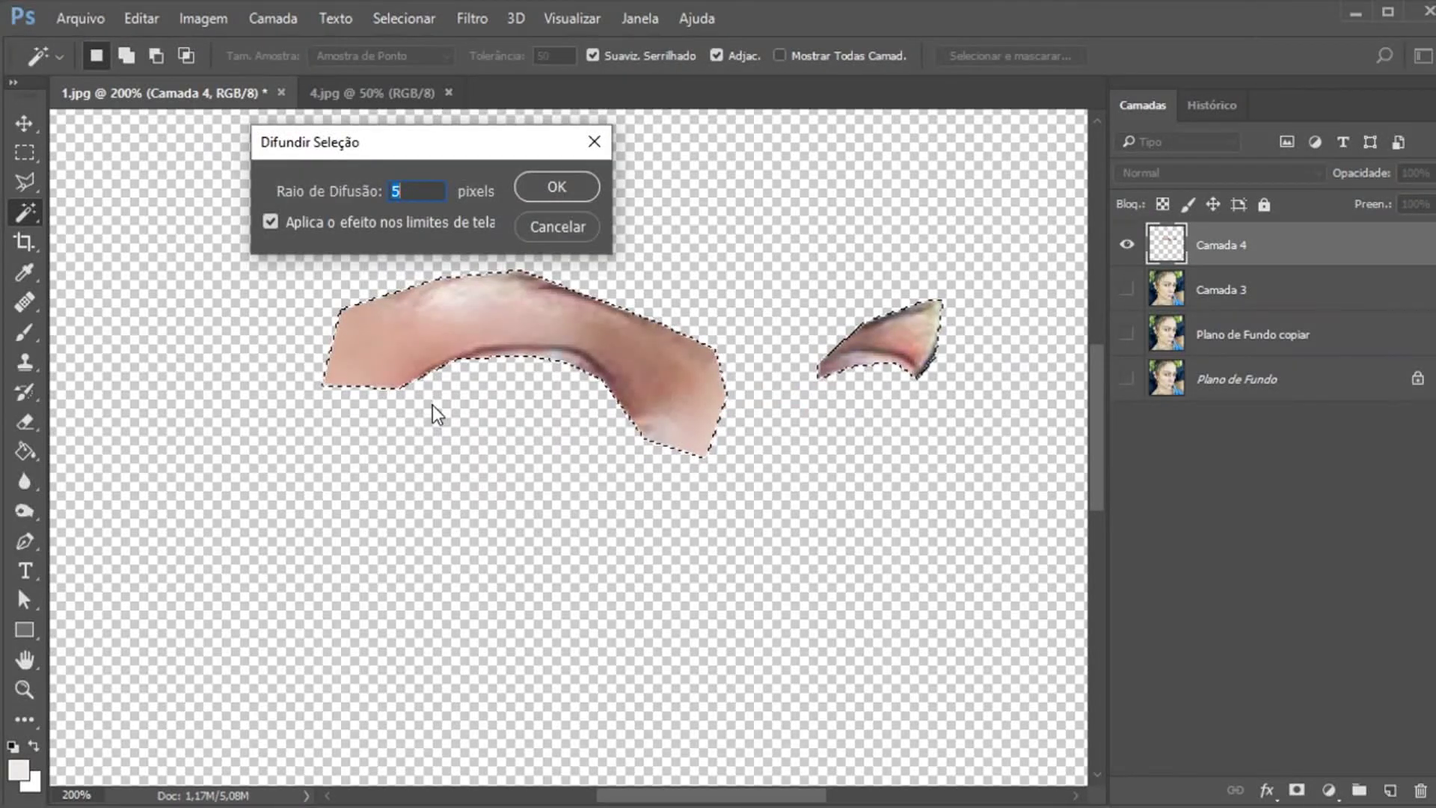
key(Return)
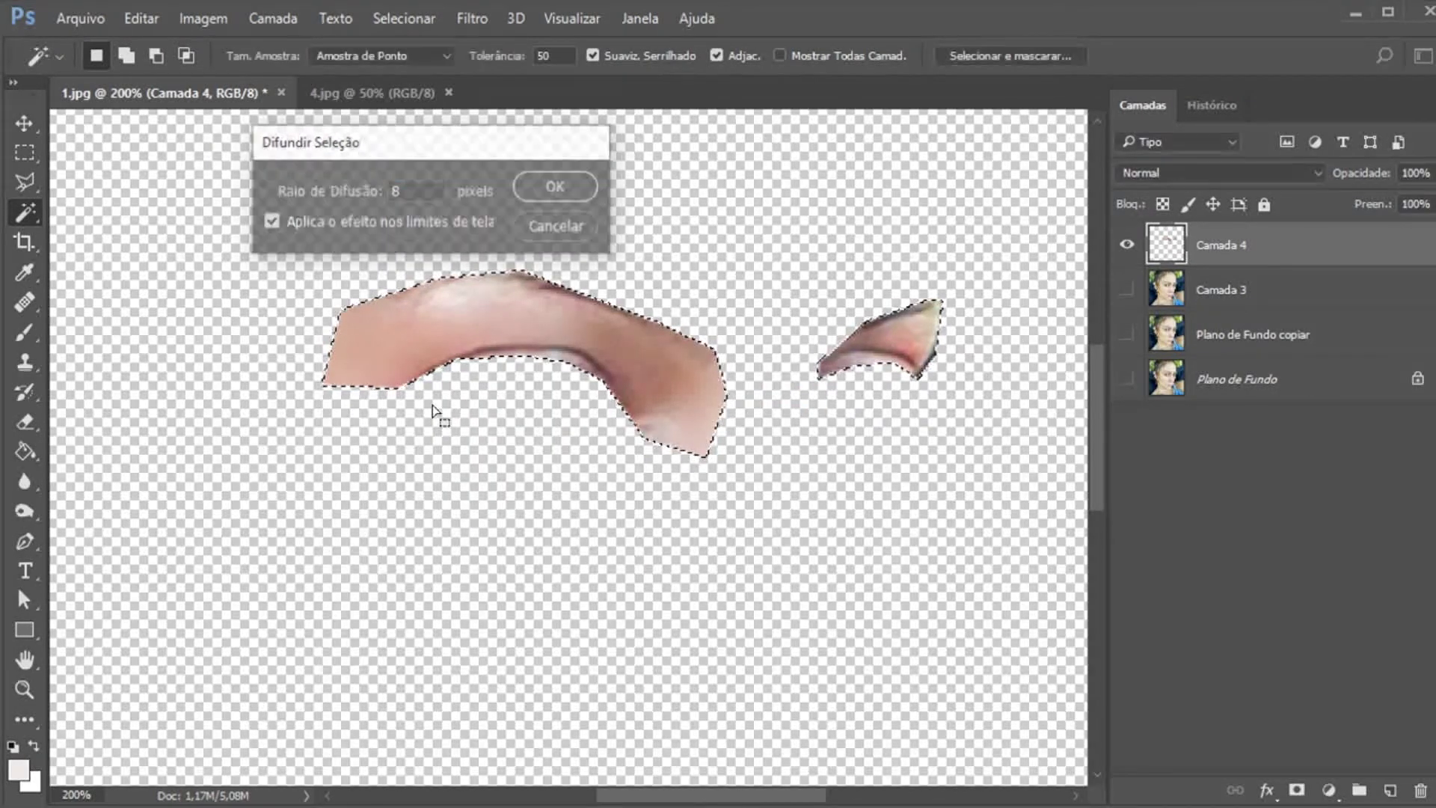
key(Delete)
key(Delete)
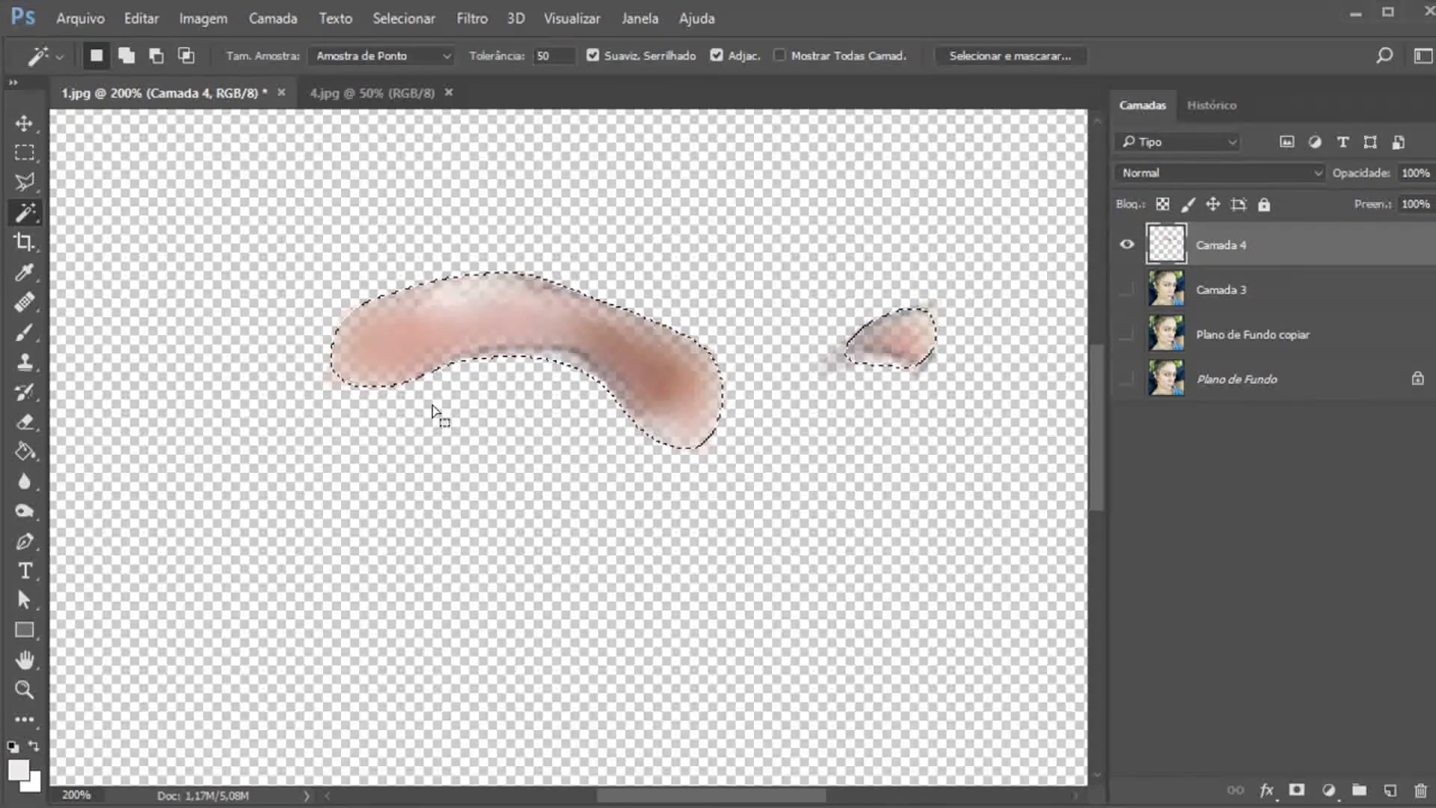
Deselect the patches, show Camada 3 again and compare the eyes with Camada 4 hidden and shown
click(25, 151)
click(323, 495)
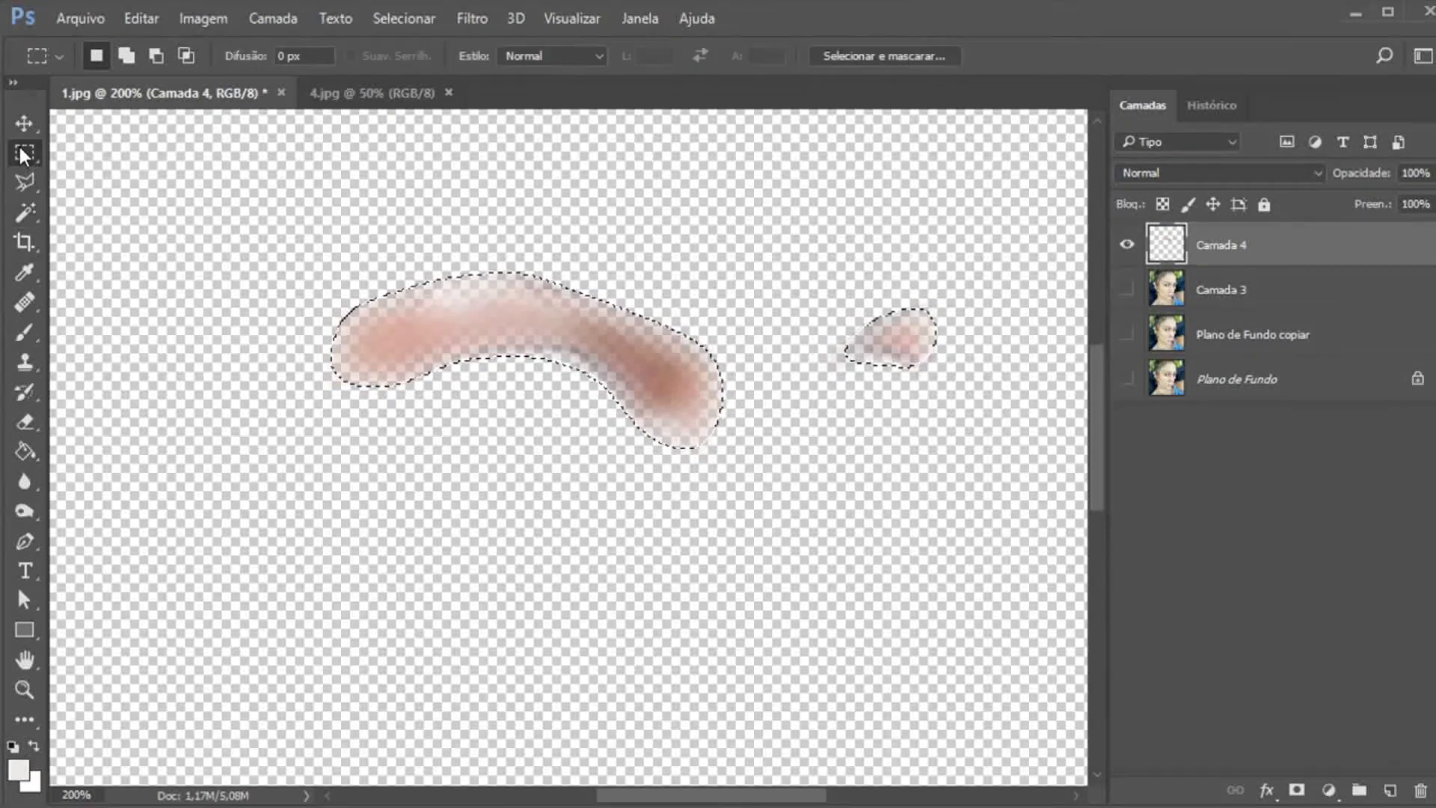
click(1125, 291)
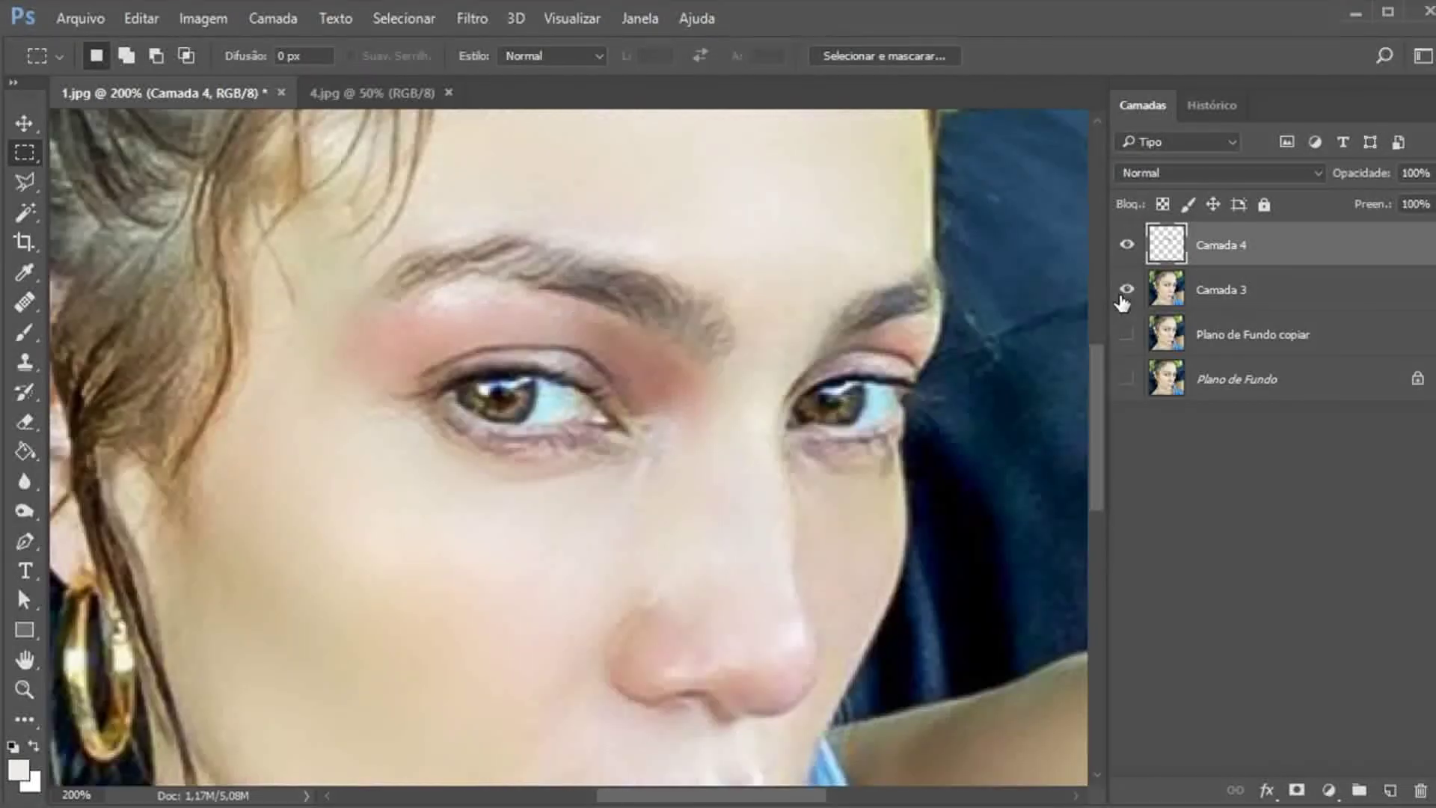
click(1127, 244)
click(1126, 245)
click(1127, 244)
click(1127, 244)
Fade the eyeshadow on Camada 4 around the outer and inner corners of the nearer eye with a soft 46 px Eraser at 40% opacity
key(e)
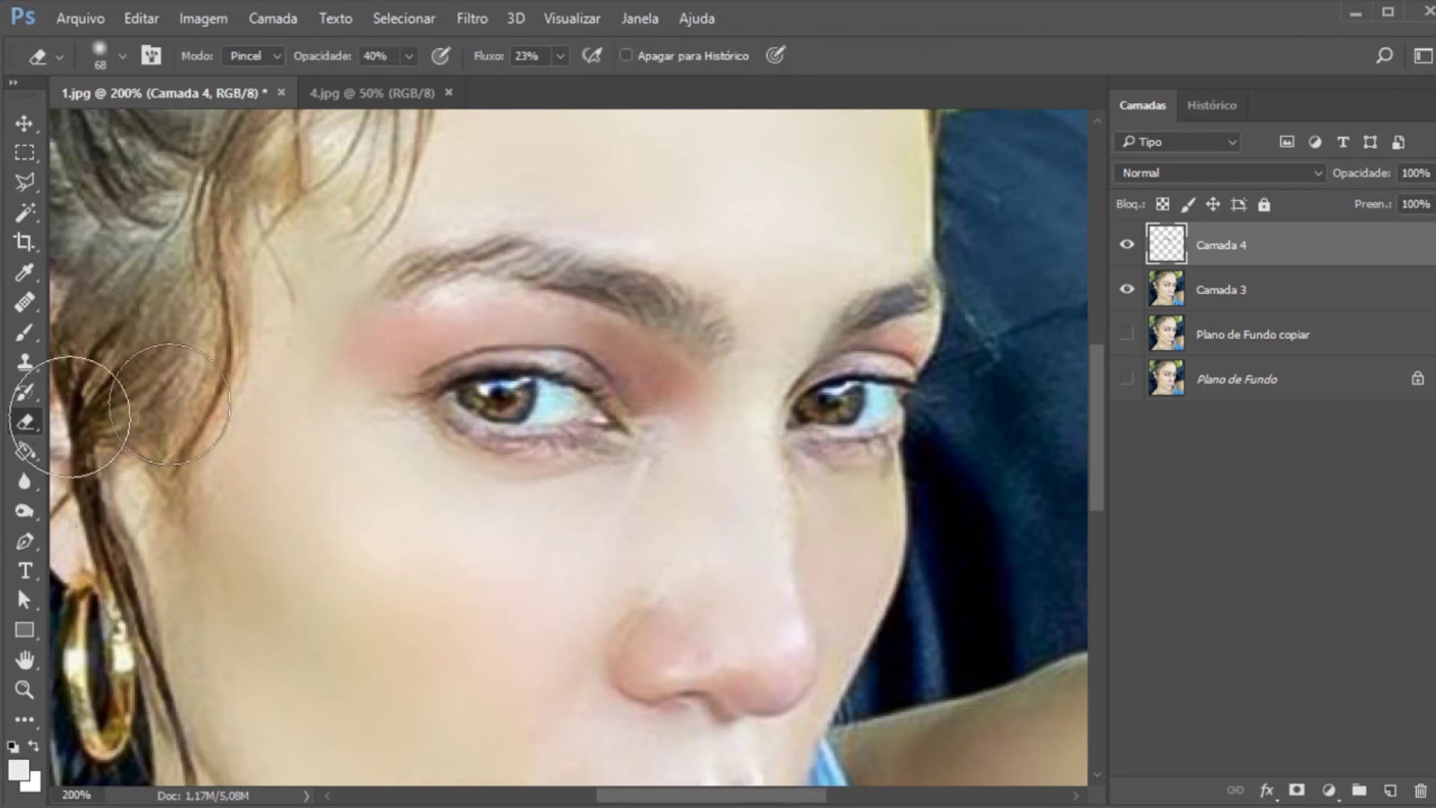
click(122, 57)
drag(174, 129, 163, 129)
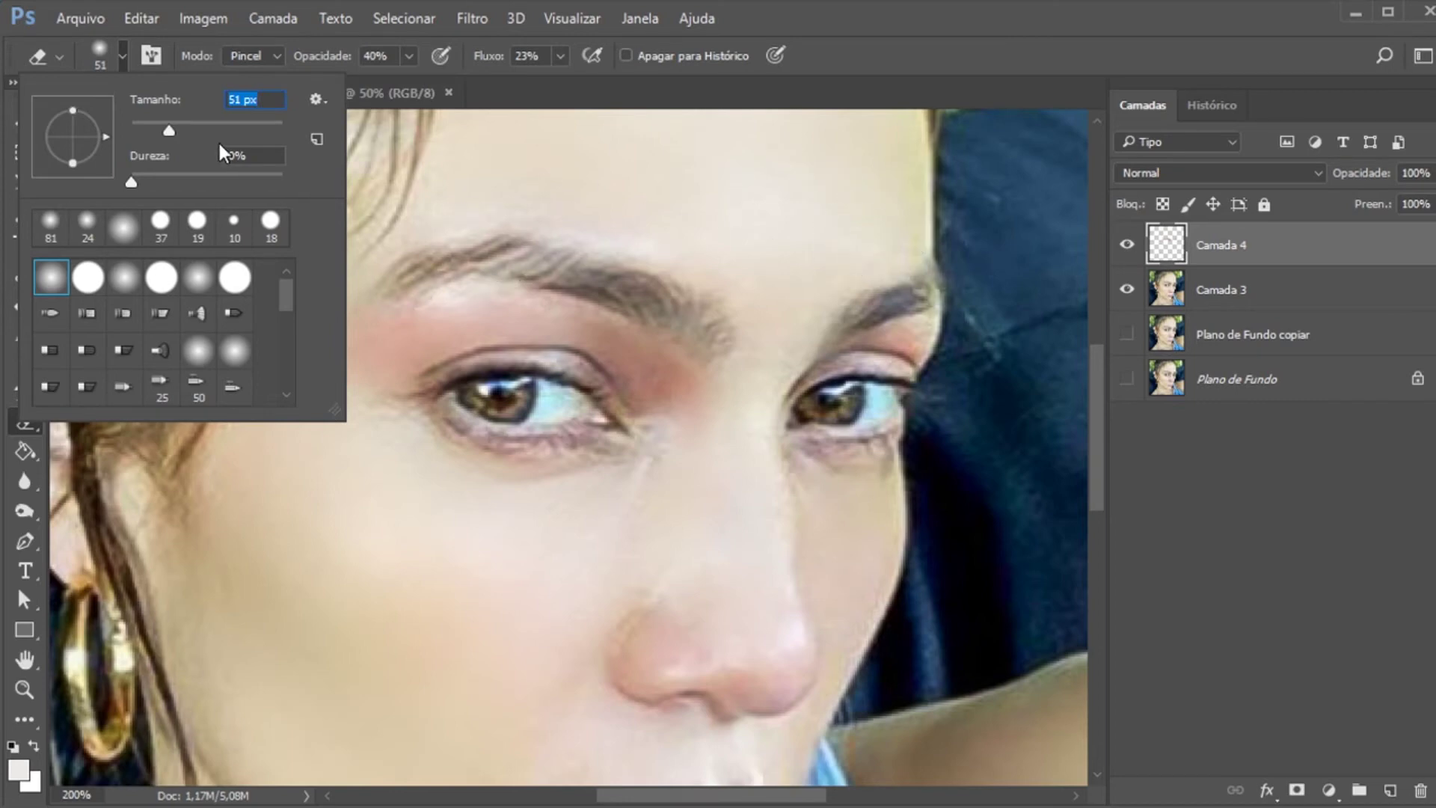
drag(168, 134, 166, 133)
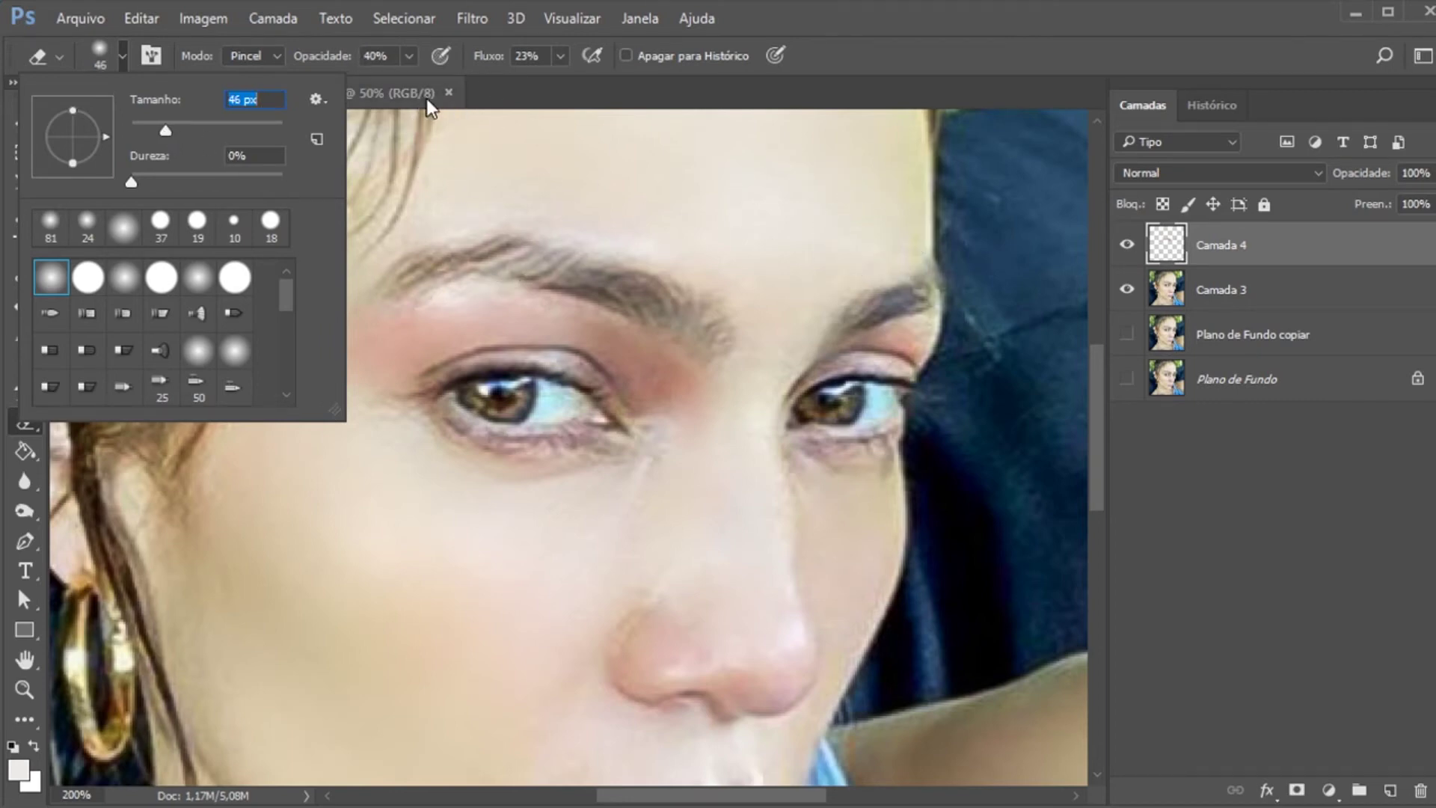
key(Return)
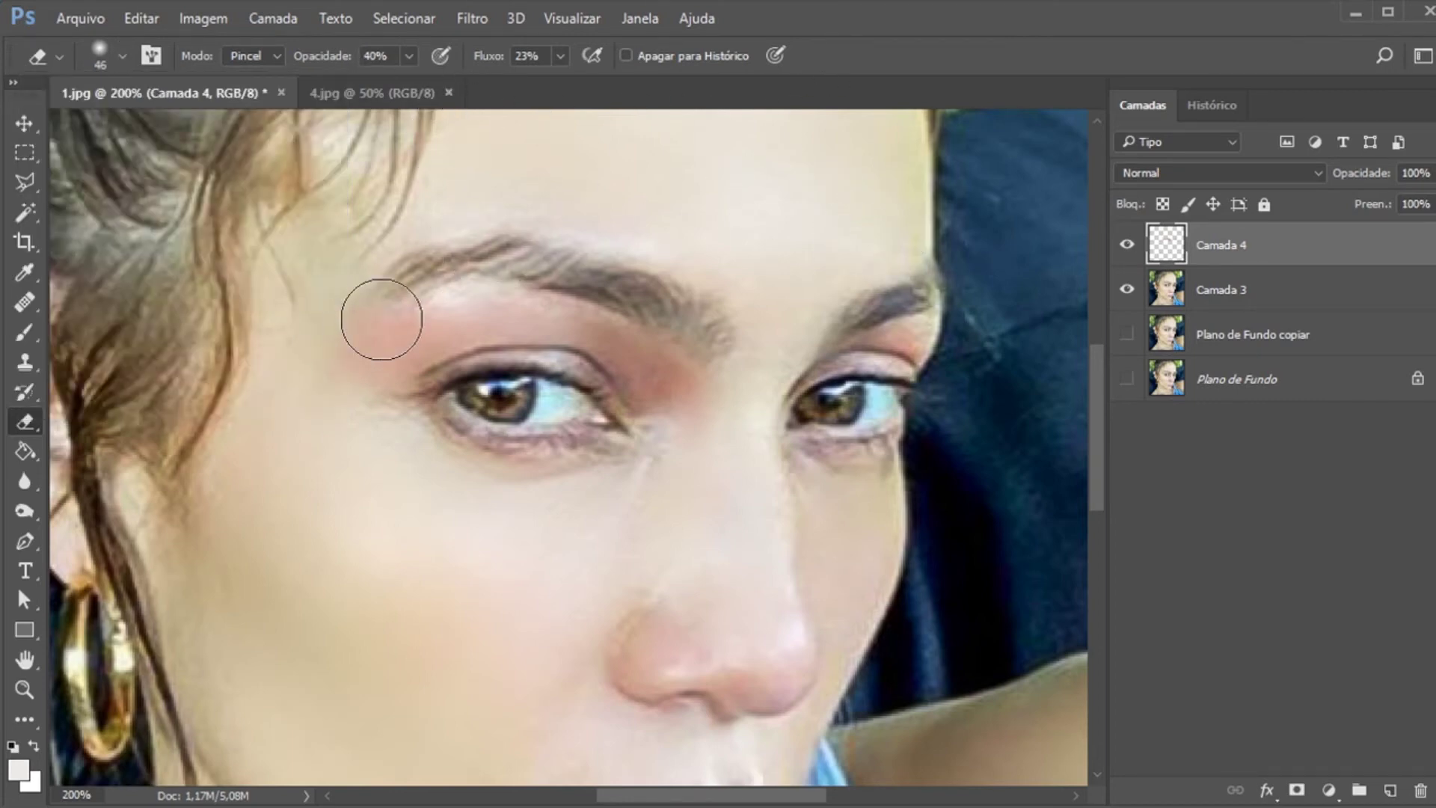
mouse_move(367, 388)
mouse_down()
mouse_move(390, 306)
mouse_move(330, 332)
mouse_move(357, 403)
mouse_move(326, 367)
mouse_move(331, 308)
mouse_move(370, 305)
mouse_move(322, 347)
mouse_move(373, 404)
mouse_move(327, 379)
mouse_move(357, 296)
mouse_move(335, 386)
mouse_move(383, 408)
mouse_move(309, 388)
mouse_move(365, 310)
mouse_move(309, 376)
mouse_move(368, 425)
mouse_move(294, 350)
mouse_move(360, 297)
mouse_move(320, 343)
mouse_move(359, 433)
mouse_move(349, 441)
mouse_move(316, 330)
mouse_move(361, 305)
mouse_move(322, 370)
mouse_move(385, 433)
mouse_up()
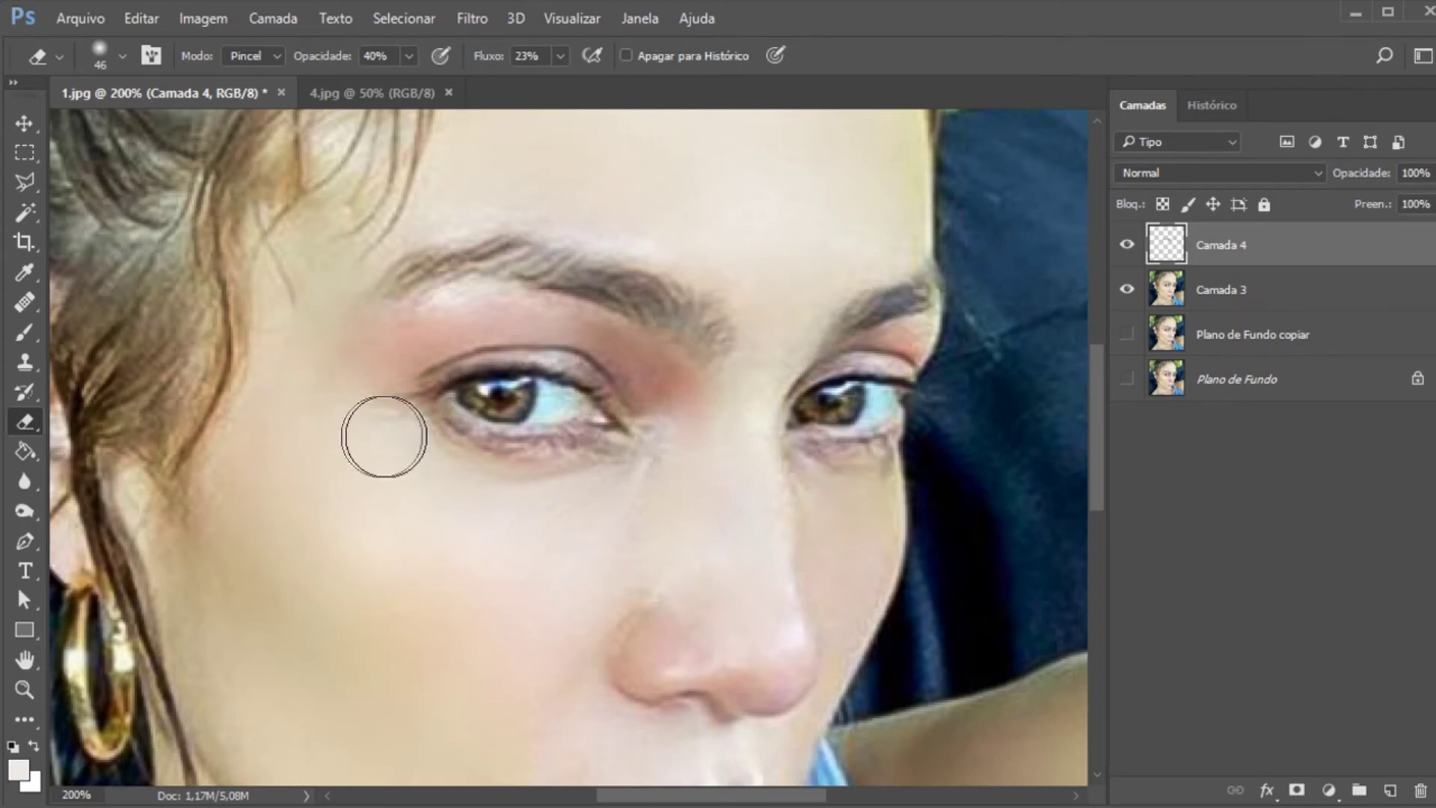
drag(651, 469, 651, 424)
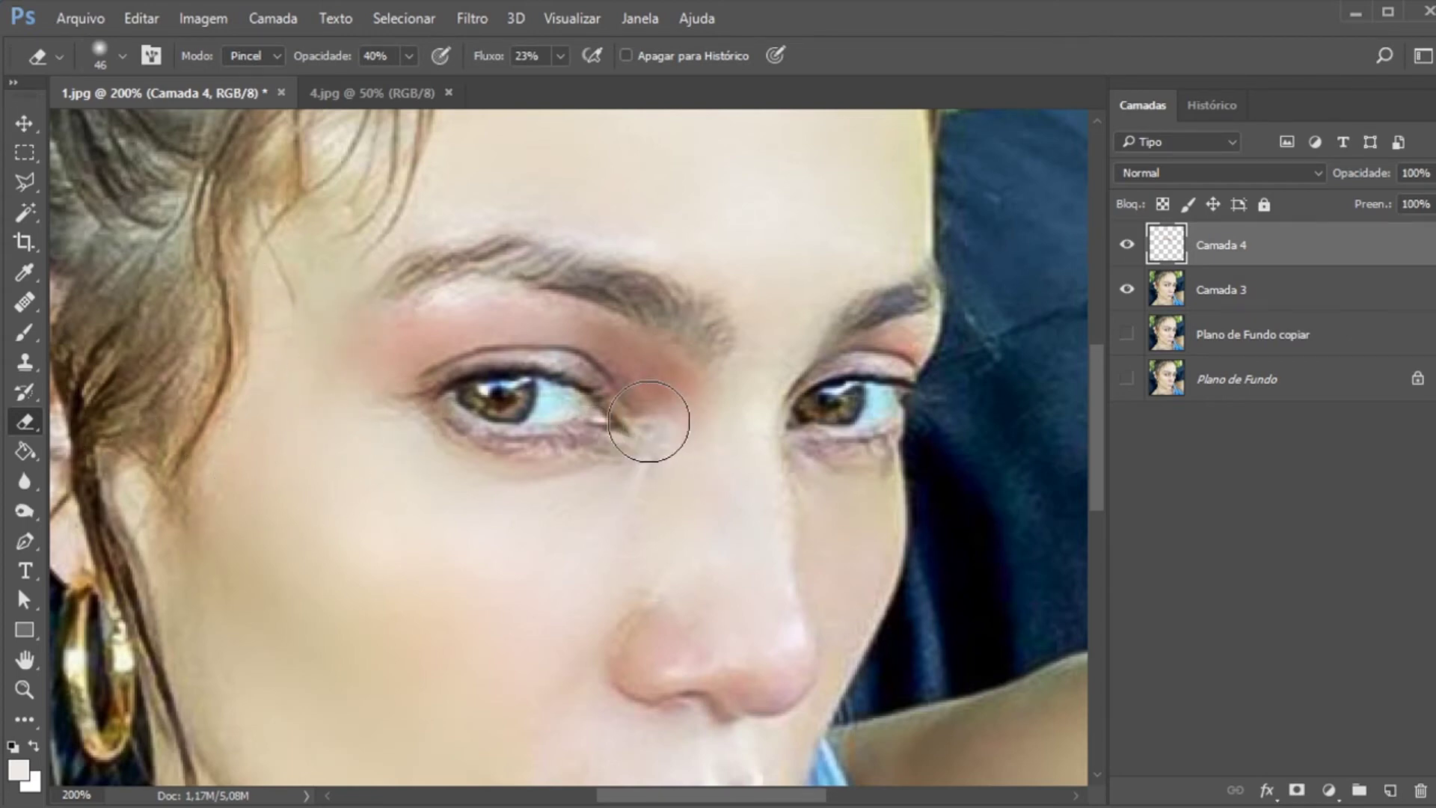
Fade the eyeshadow on Camada 4 at the nearer eye's inner corner with a soft 42 px Eraser
click(122, 56)
drag(166, 131, 163, 132)
click(654, 413)
mouse_move(627, 371)
mouse_down()
mouse_move(652, 396)
mouse_move(652, 434)
mouse_move(650, 392)
mouse_move(616, 360)
mouse_move(635, 363)
mouse_move(658, 413)
mouse_move(611, 350)
mouse_up()
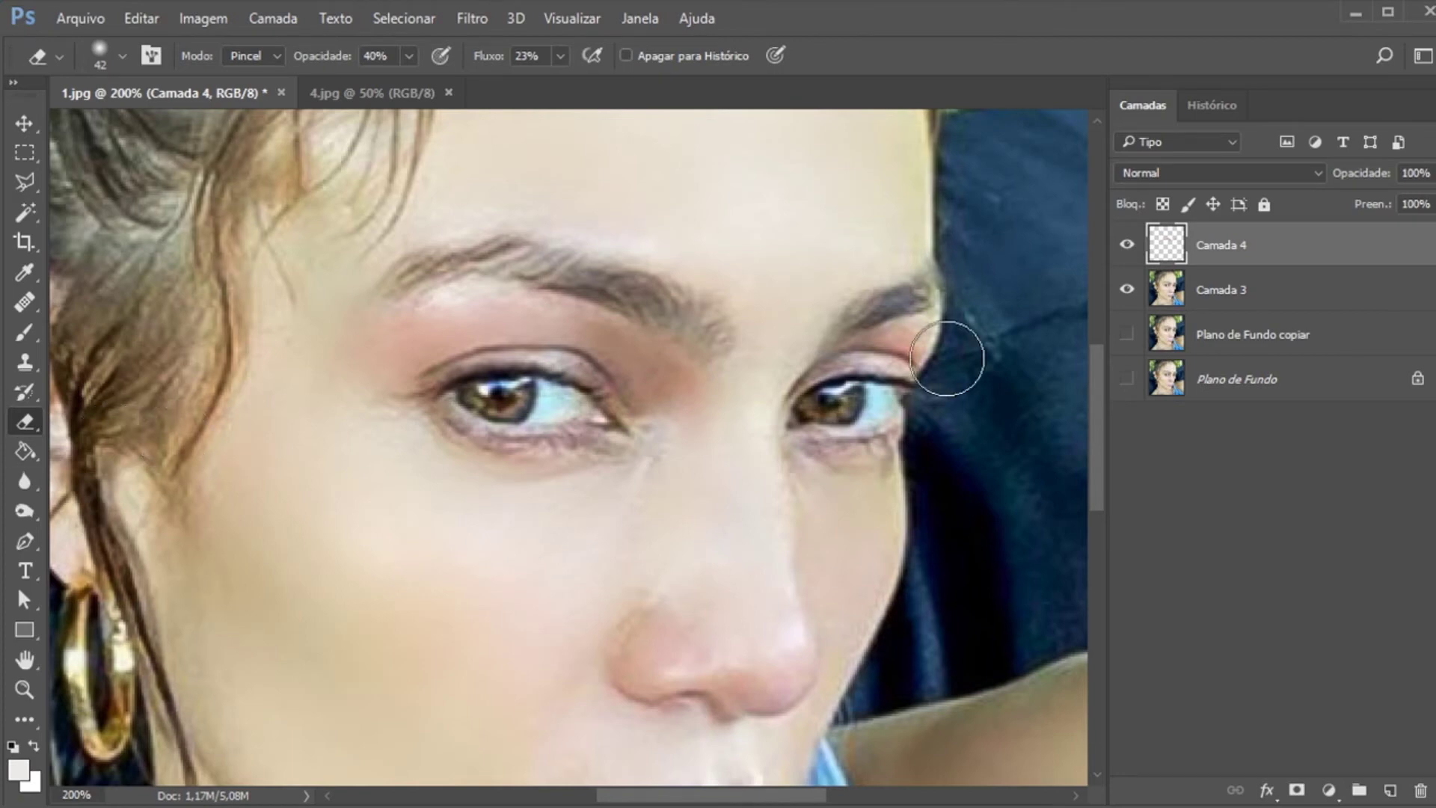
Compare the eyes at close range with Camada 4 repeatedly hidden and shown
click(1128, 245)
click(1127, 245)
click(1128, 245)
click(1127, 245)
click(1127, 245)
click(1127, 245)
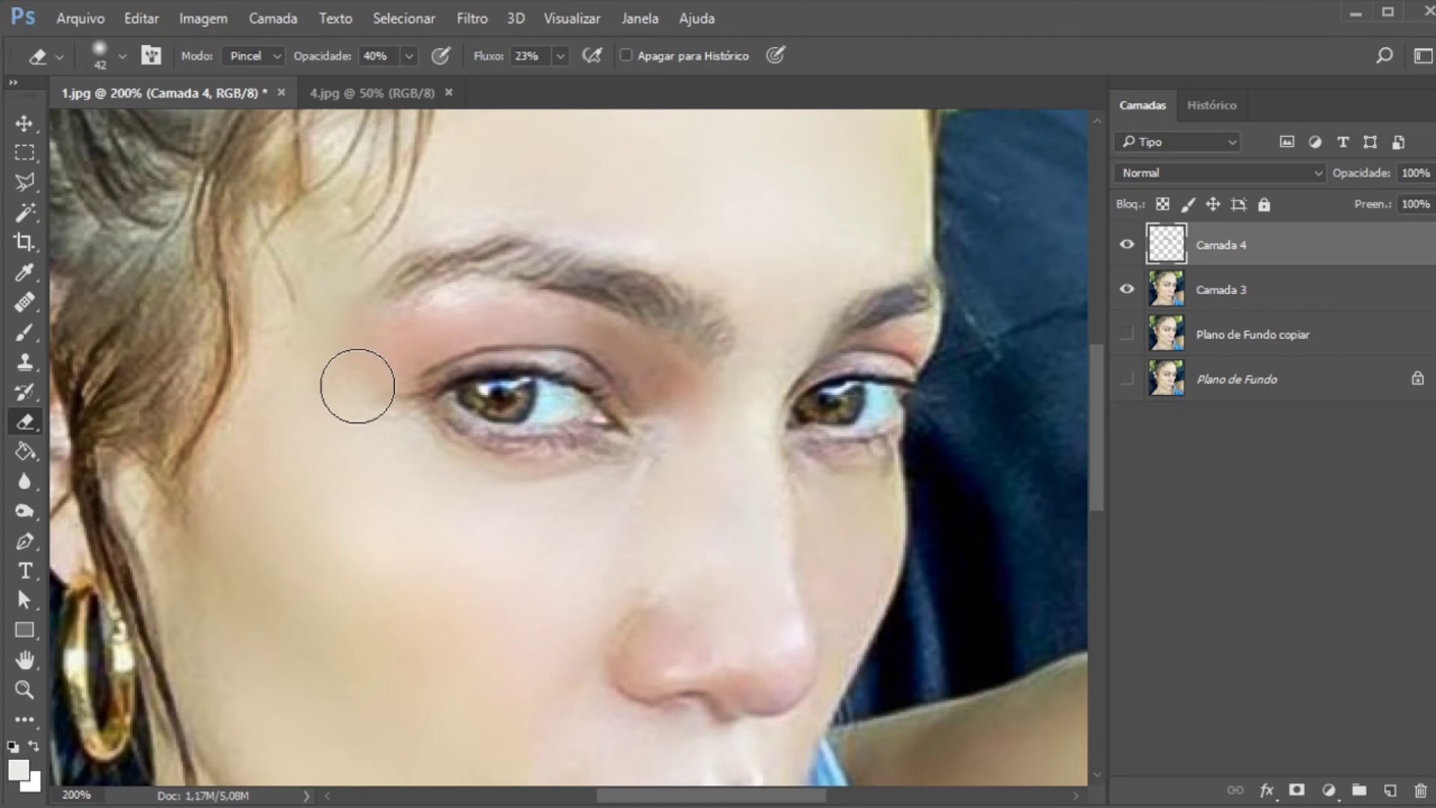
Lower Camada 4's opacity to 88% and compare the face with the eyeshadow hidden and shown
click(1431, 172)
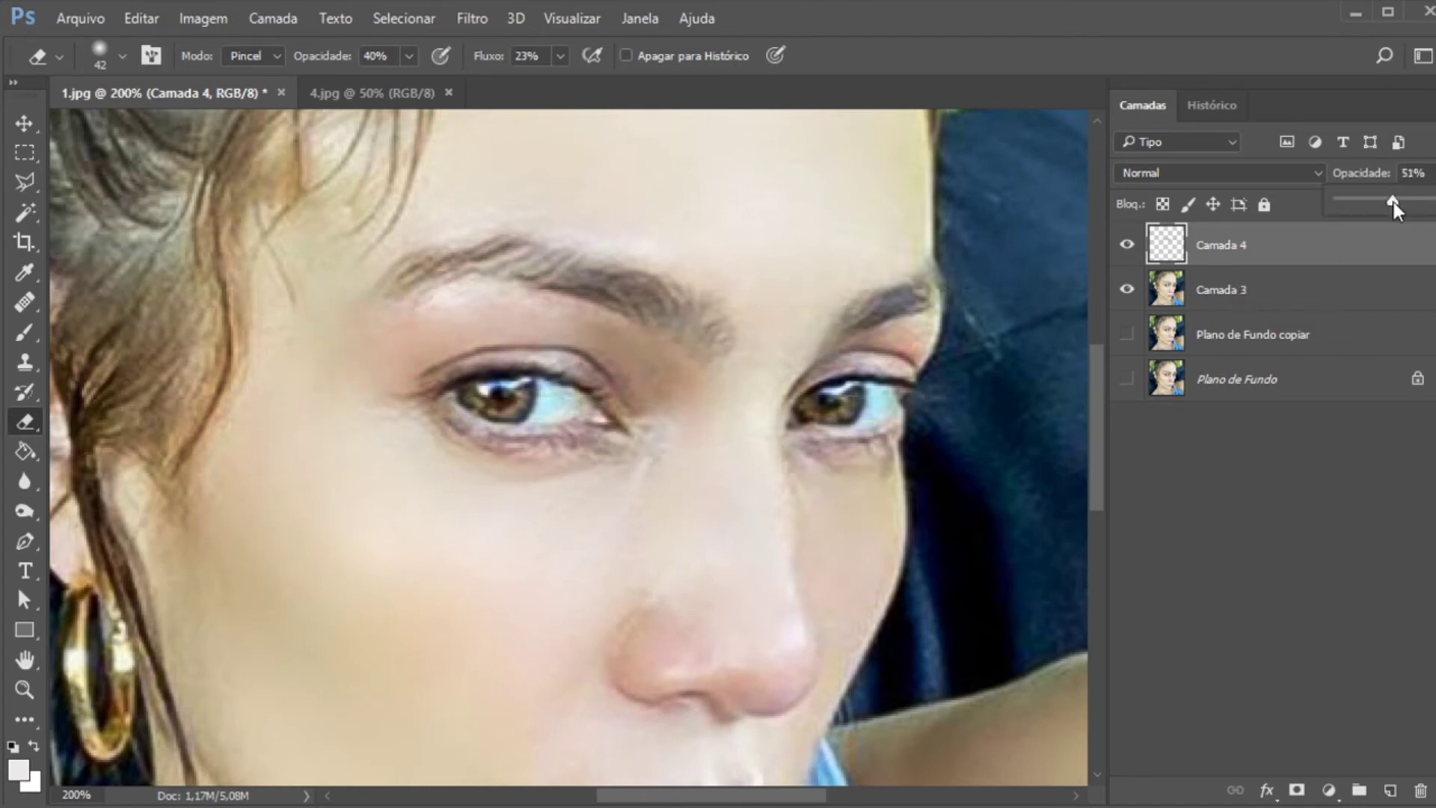
drag(1379, 202, 1435, 204)
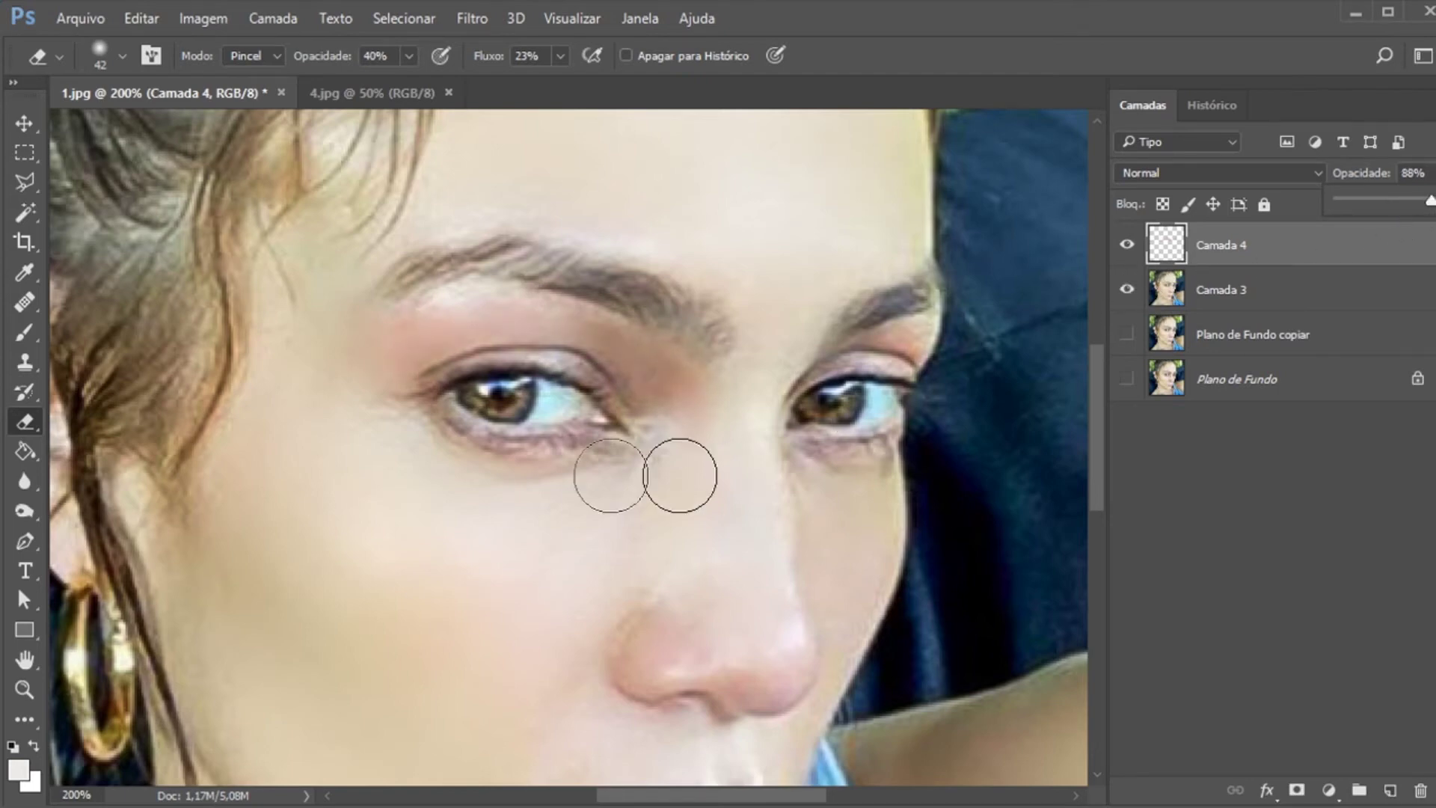
click(23, 688)
right_click(621, 471)
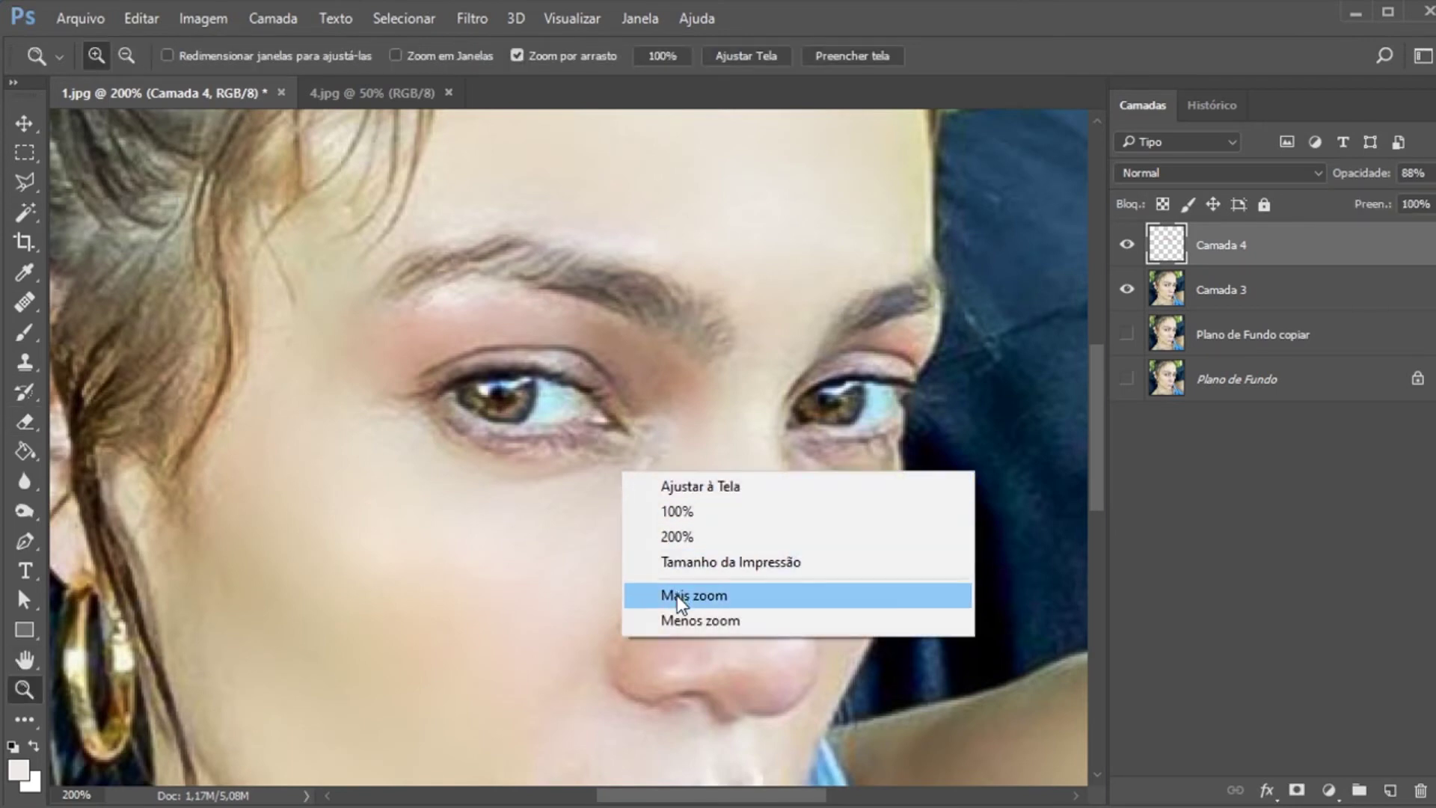
click(662, 621)
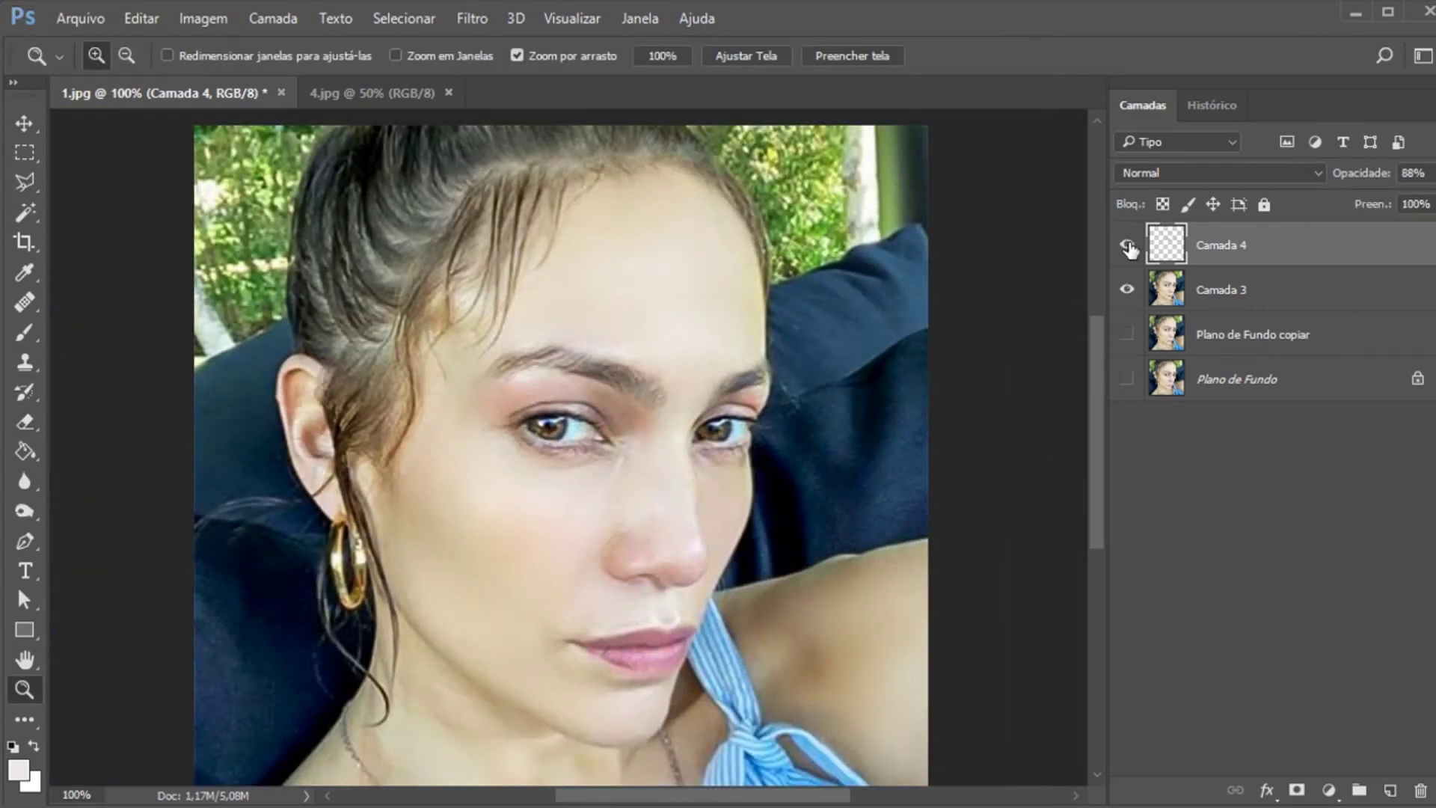
click(1128, 248)
click(1128, 247)
click(1128, 247)
click(1128, 247)
click(1128, 247)
click(1129, 247)
Show only Camada 4, erase lightly along the inner-corner end of the nearer eye's shadow patch and compare before and after
click(25, 422)
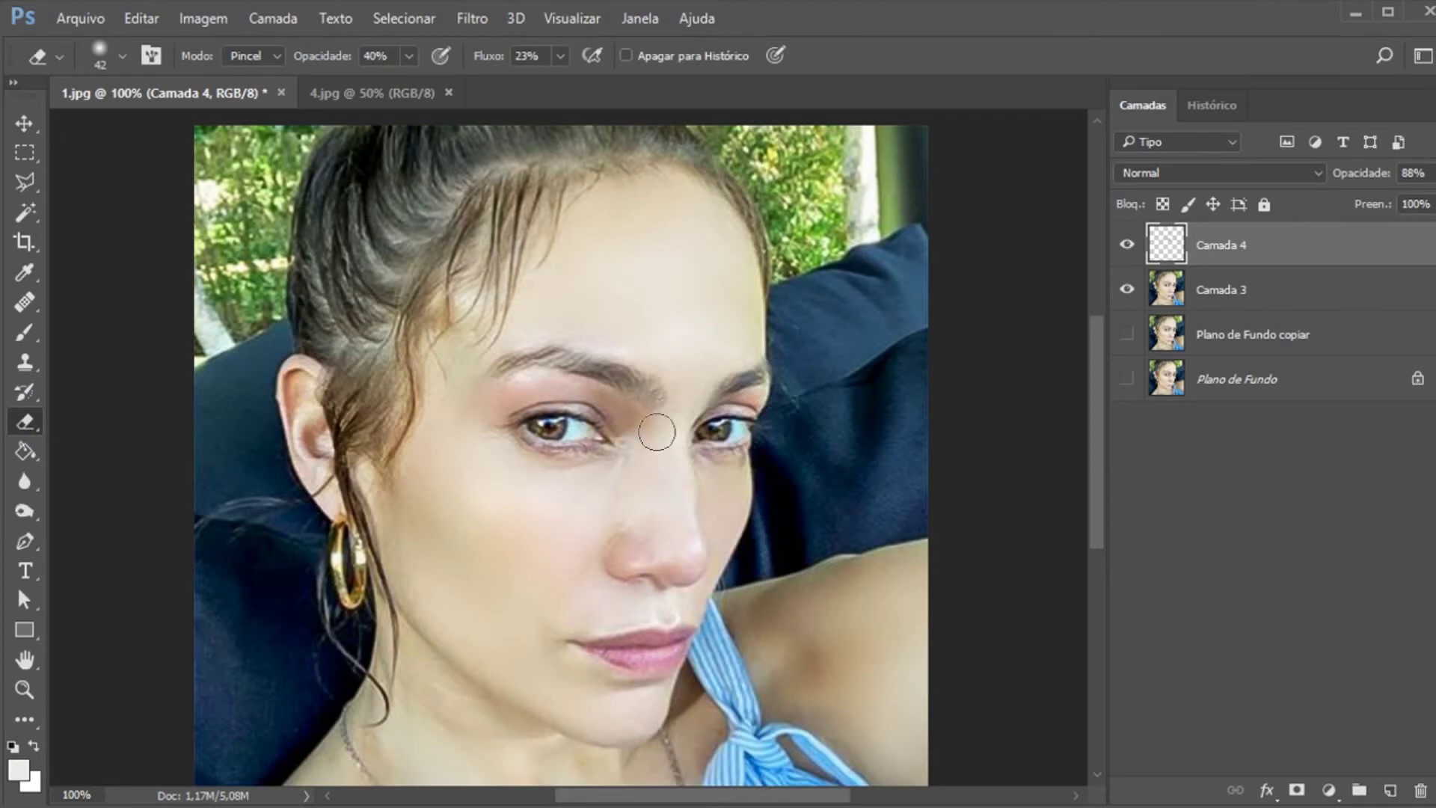
click(1128, 290)
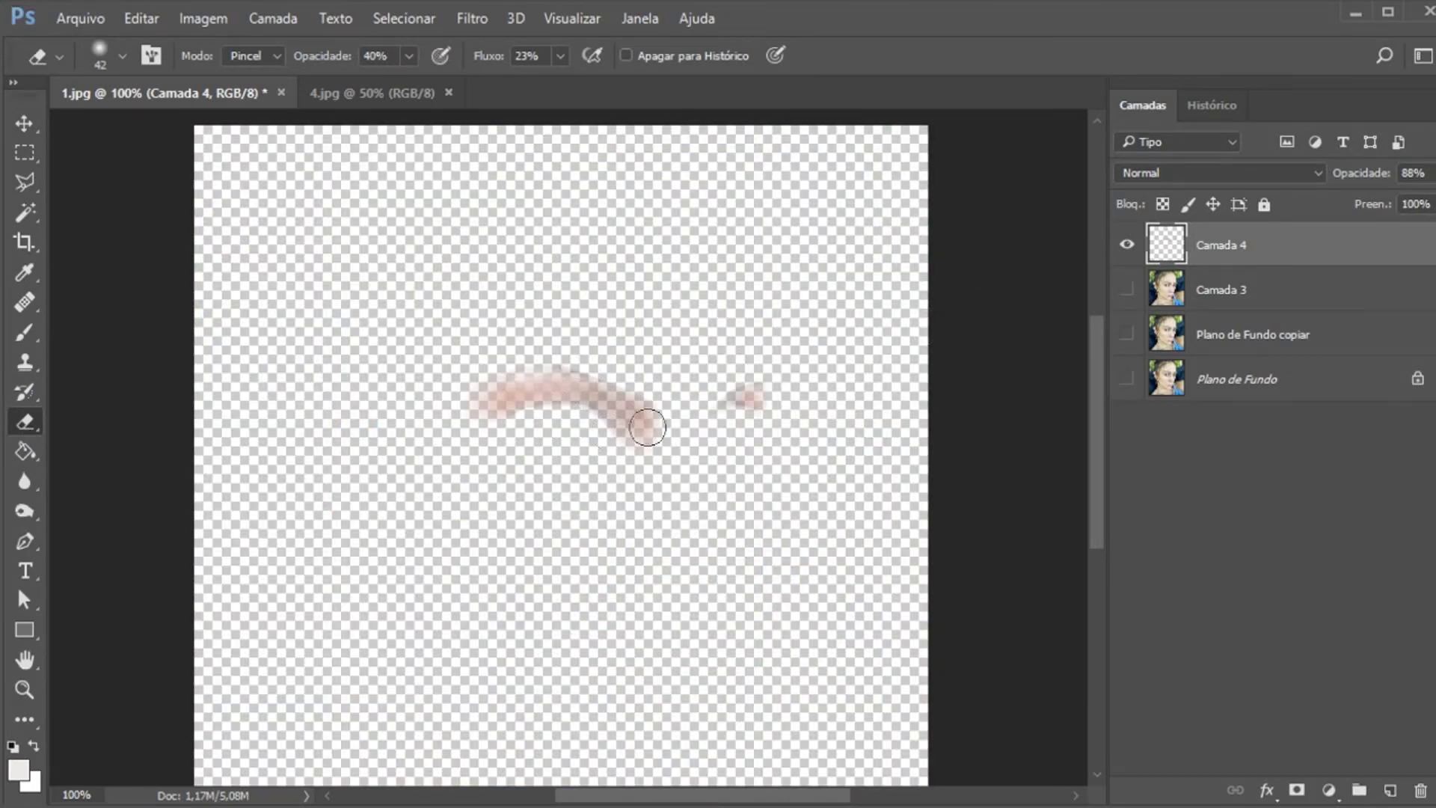
click(25, 689)
click(644, 451)
click(644, 451)
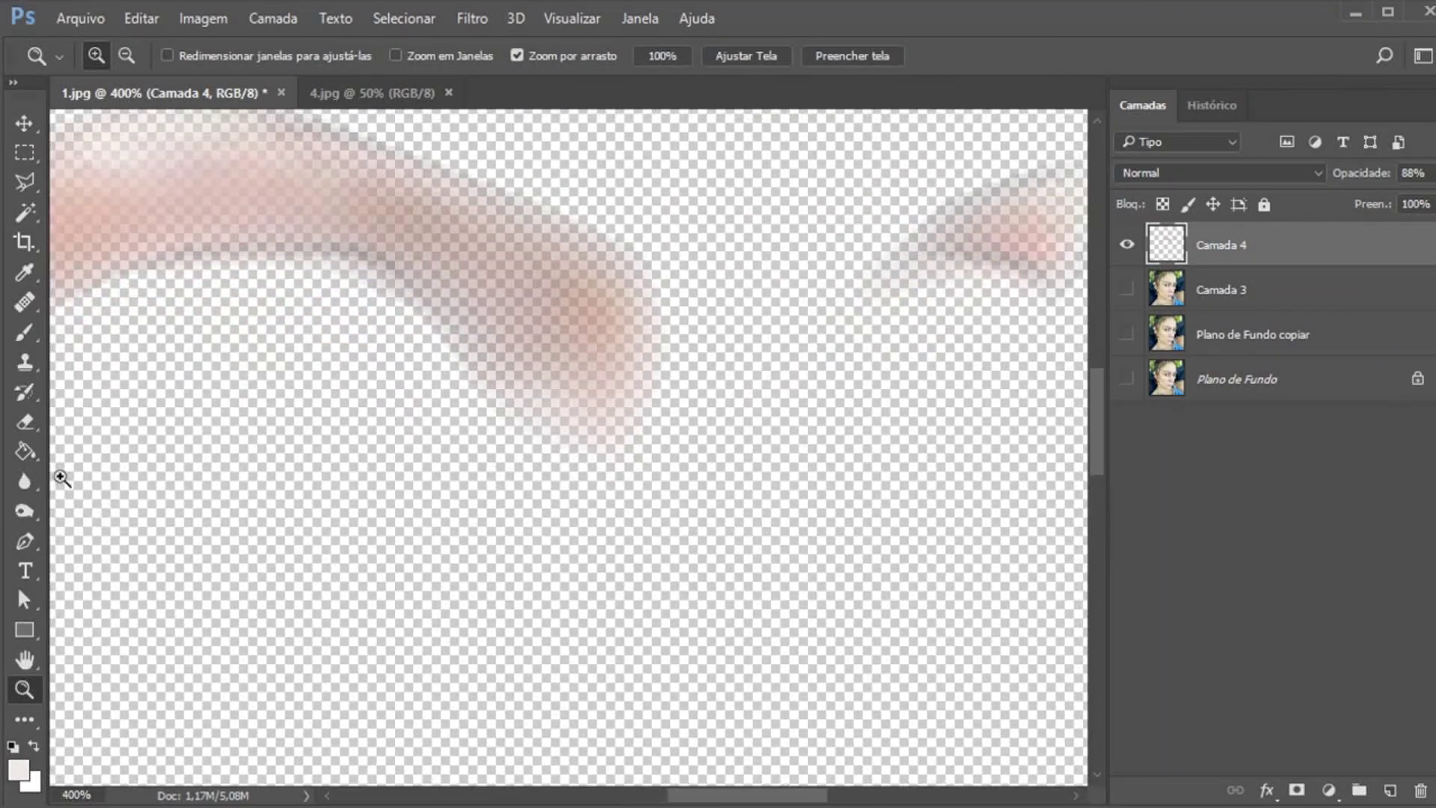
click(24, 422)
mouse_move(584, 308)
mouse_down()
mouse_move(607, 431)
mouse_move(559, 456)
mouse_move(653, 344)
mouse_up()
mouse_move(457, 401)
mouse_down()
mouse_move(641, 279)
mouse_move(632, 215)
mouse_move(683, 417)
mouse_move(516, 425)
mouse_up()
key(ctrl+z)
key(ctrl+z)
key(ctrl+z)
key(ctrl+z)
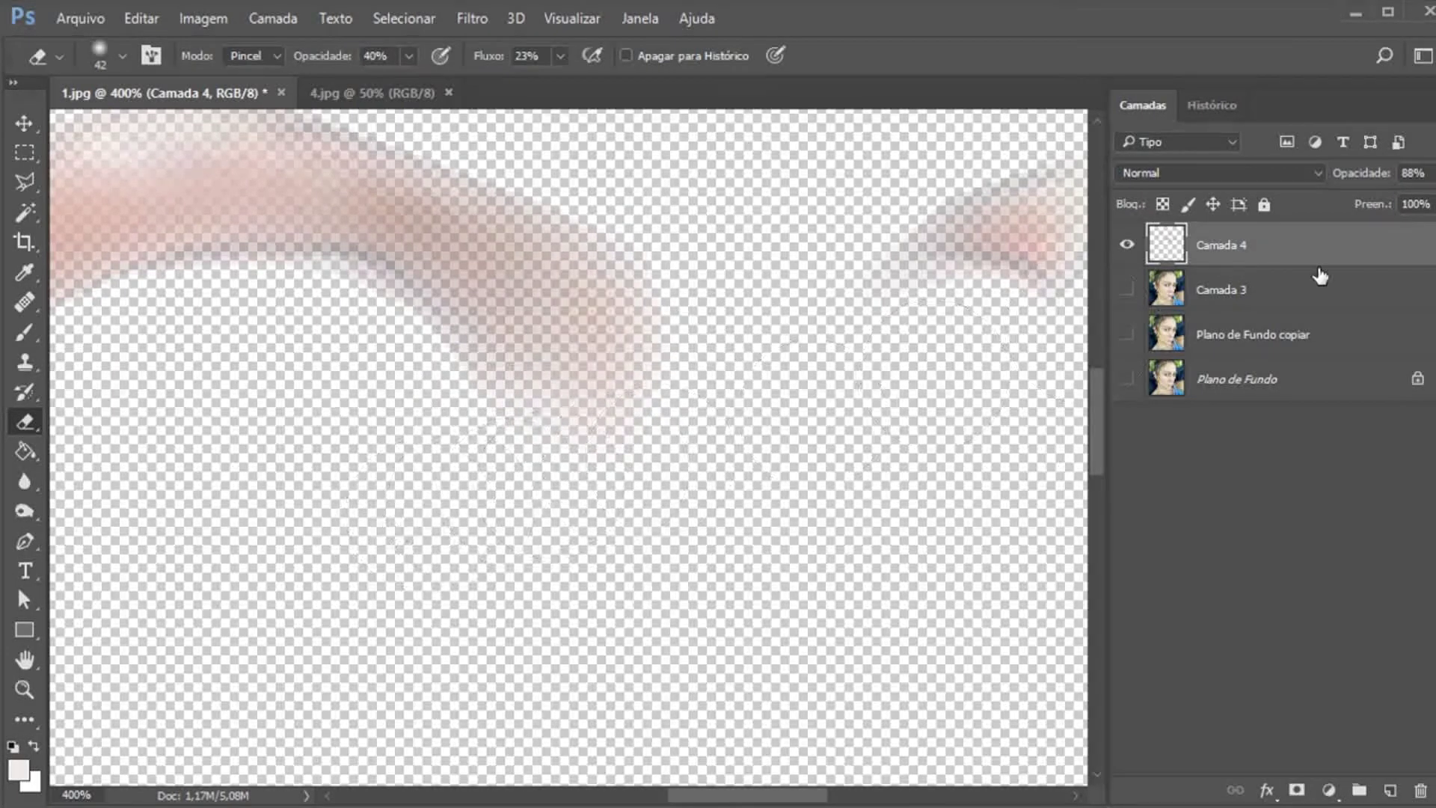
Show Camada 3 again, check the whole portrait without the eyeshadow, and merge Camada 4 with Camada 3
click(1126, 291)
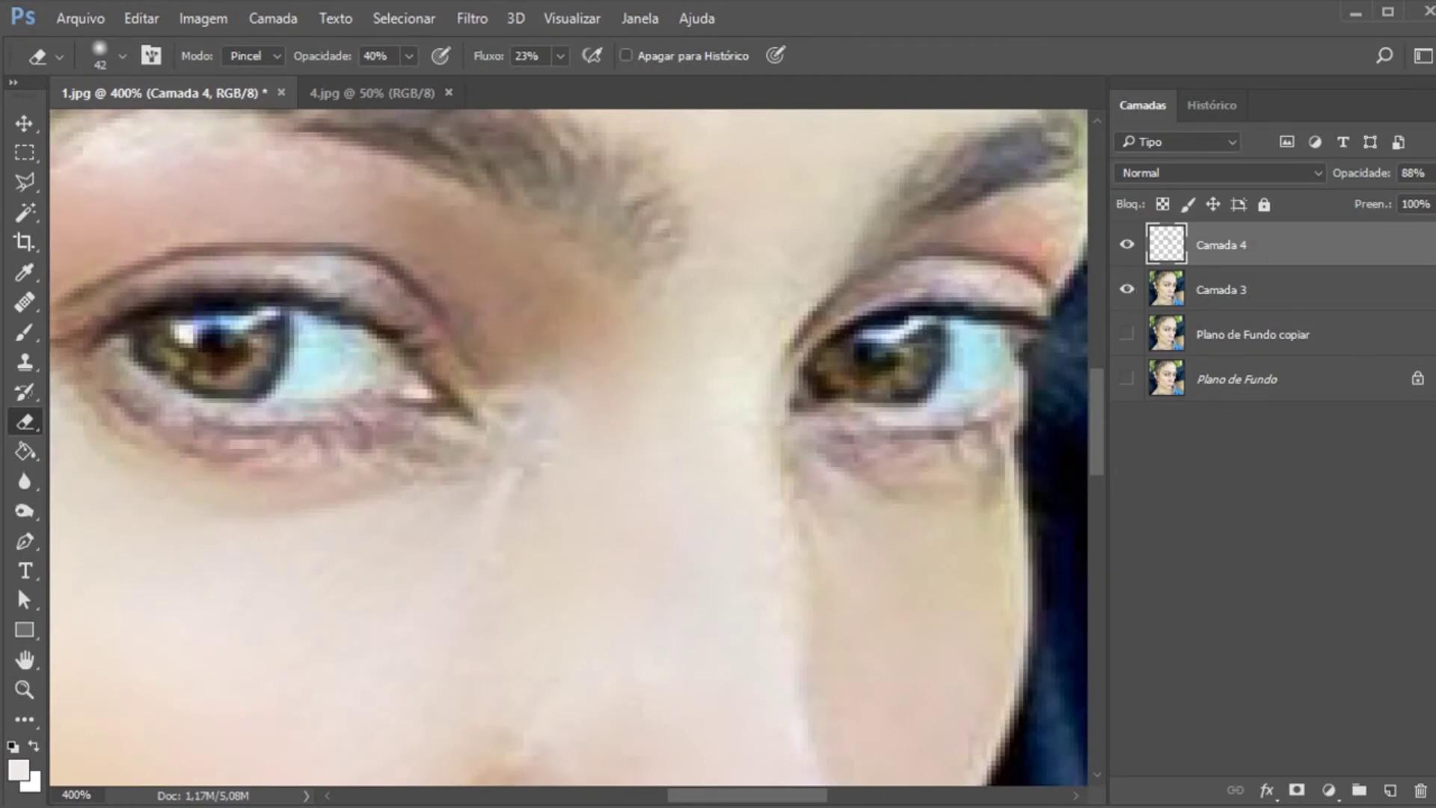
click(22, 688)
right_click(473, 416)
click(506, 434)
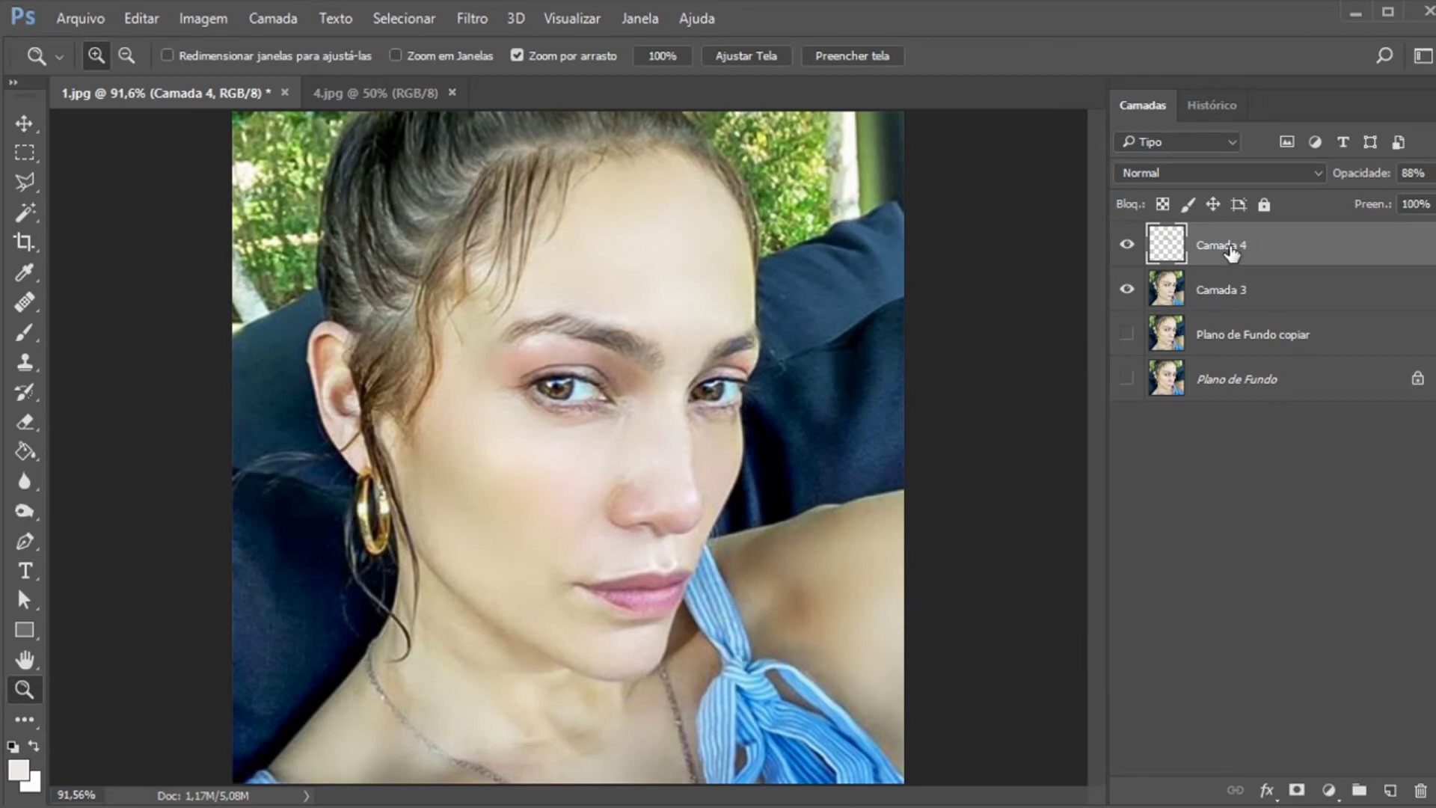
click(1128, 245)
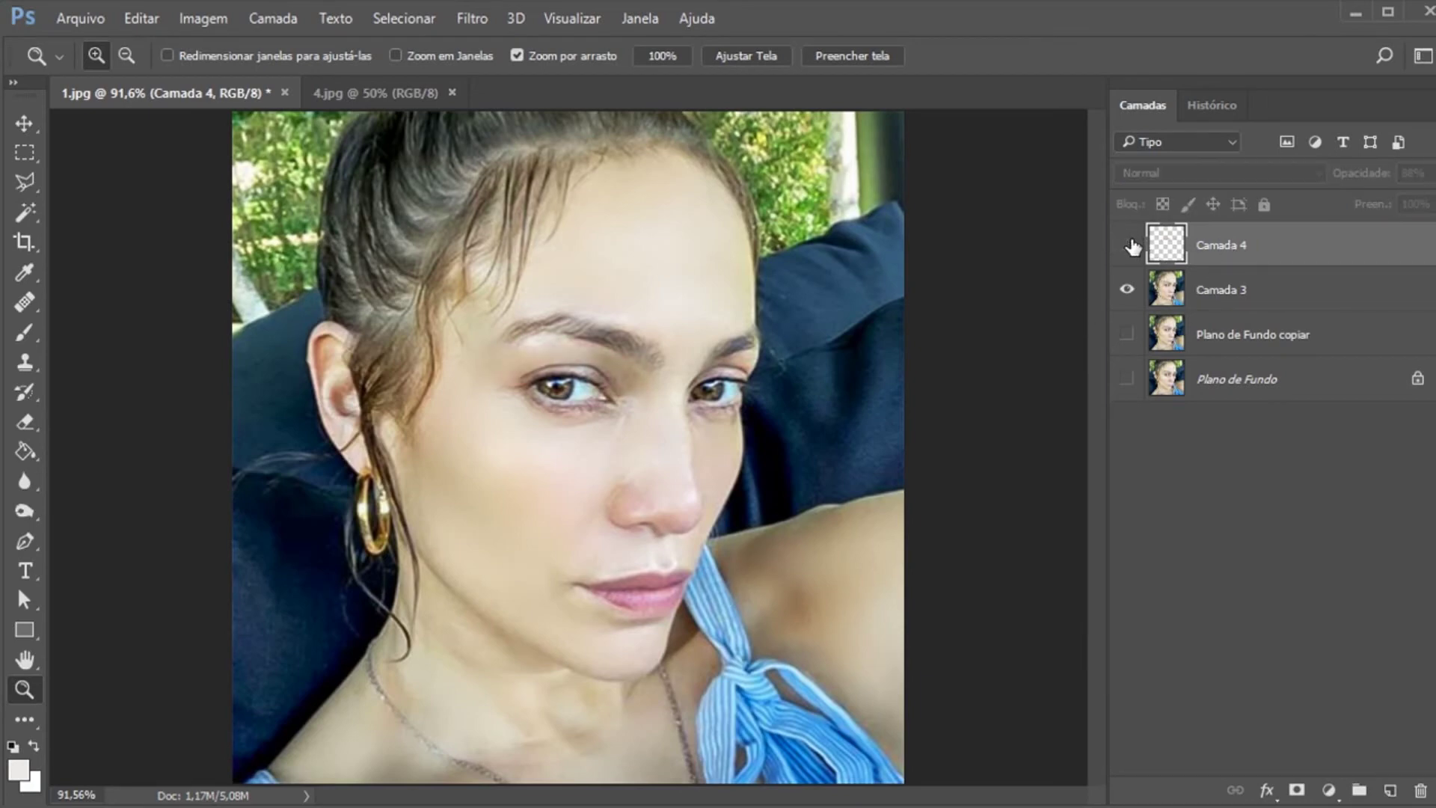
shift+click(1231, 295)
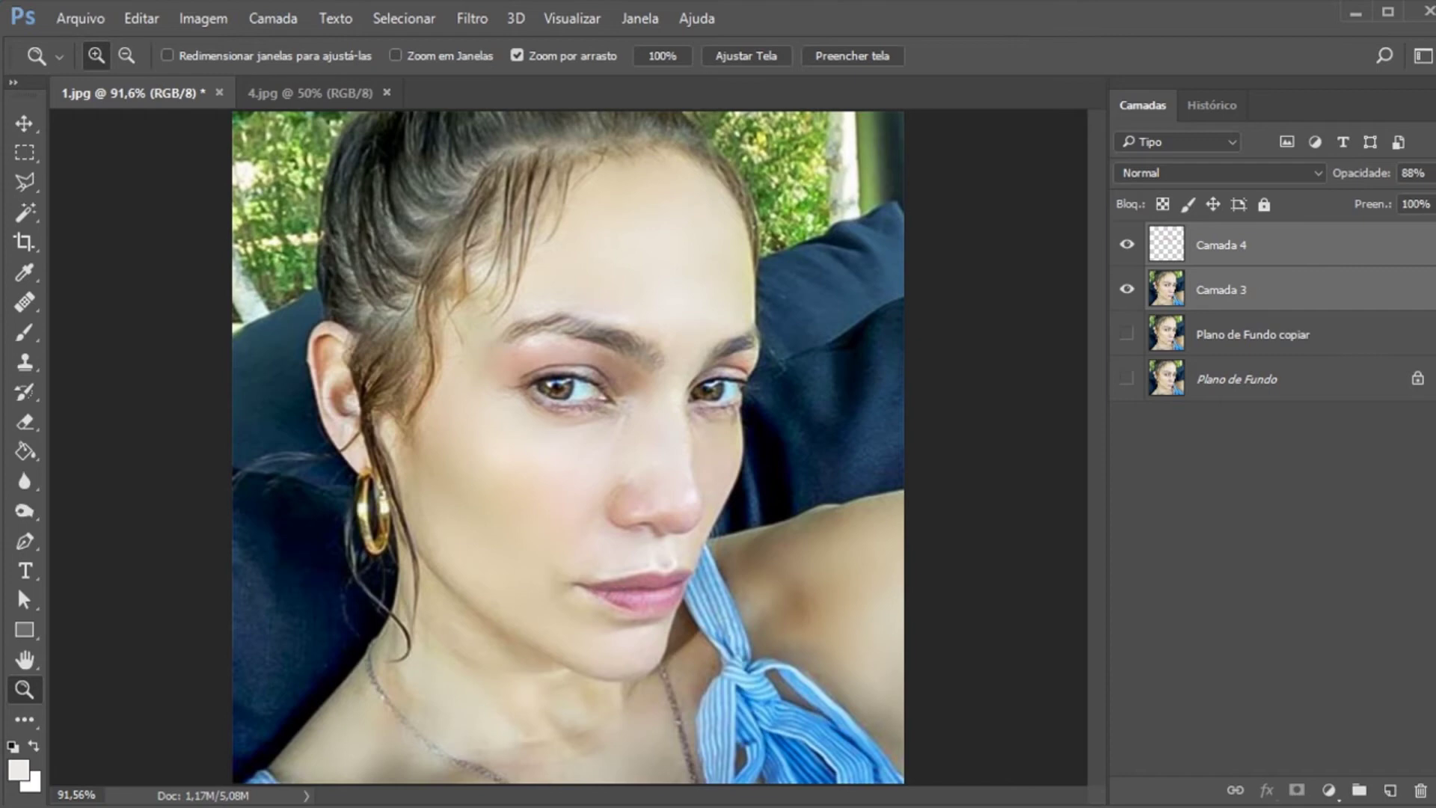
key(ctrl+e)
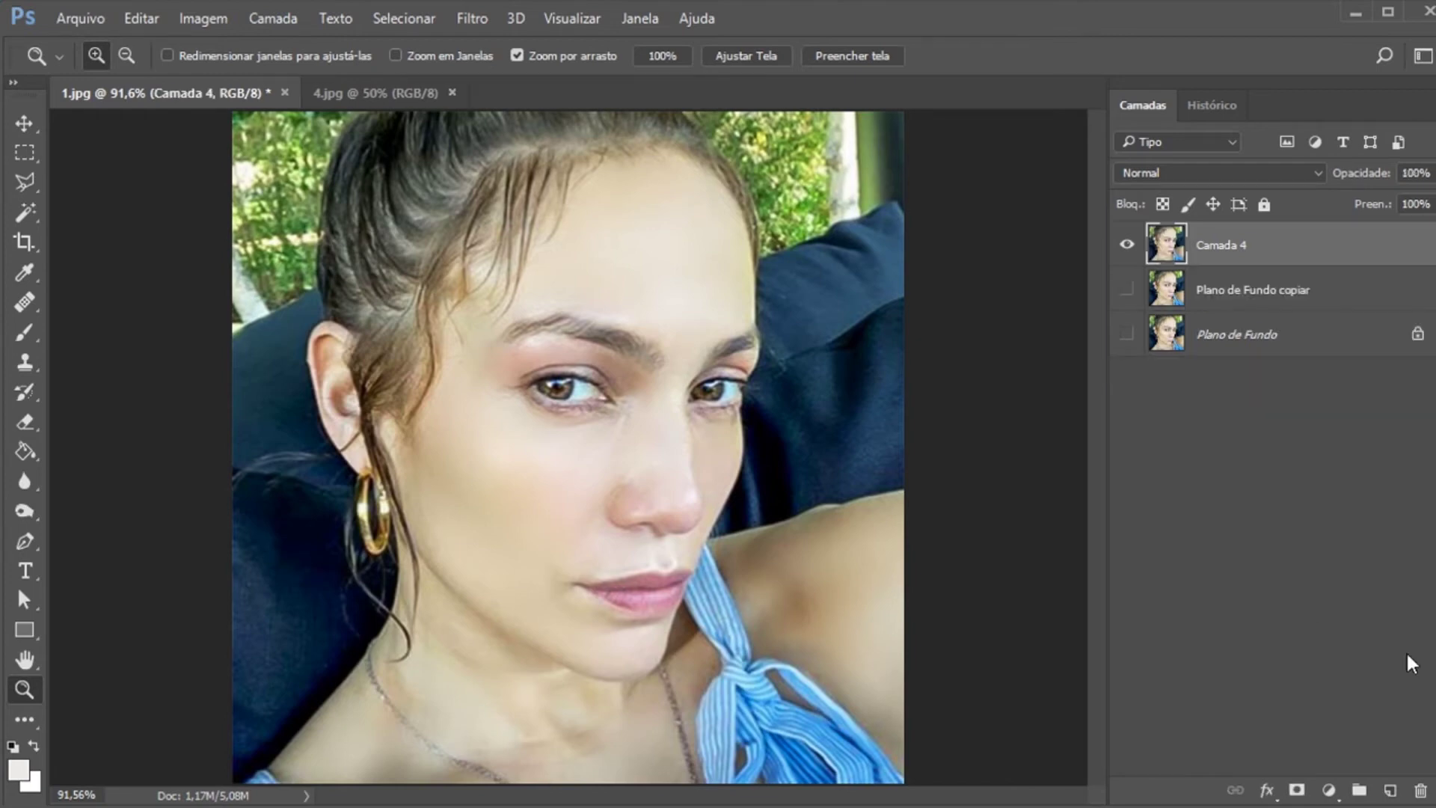
Zoom in on the eyes to 200% and activate the Subexposição (Dodge) tool
click(619, 371)
click(561, 581)
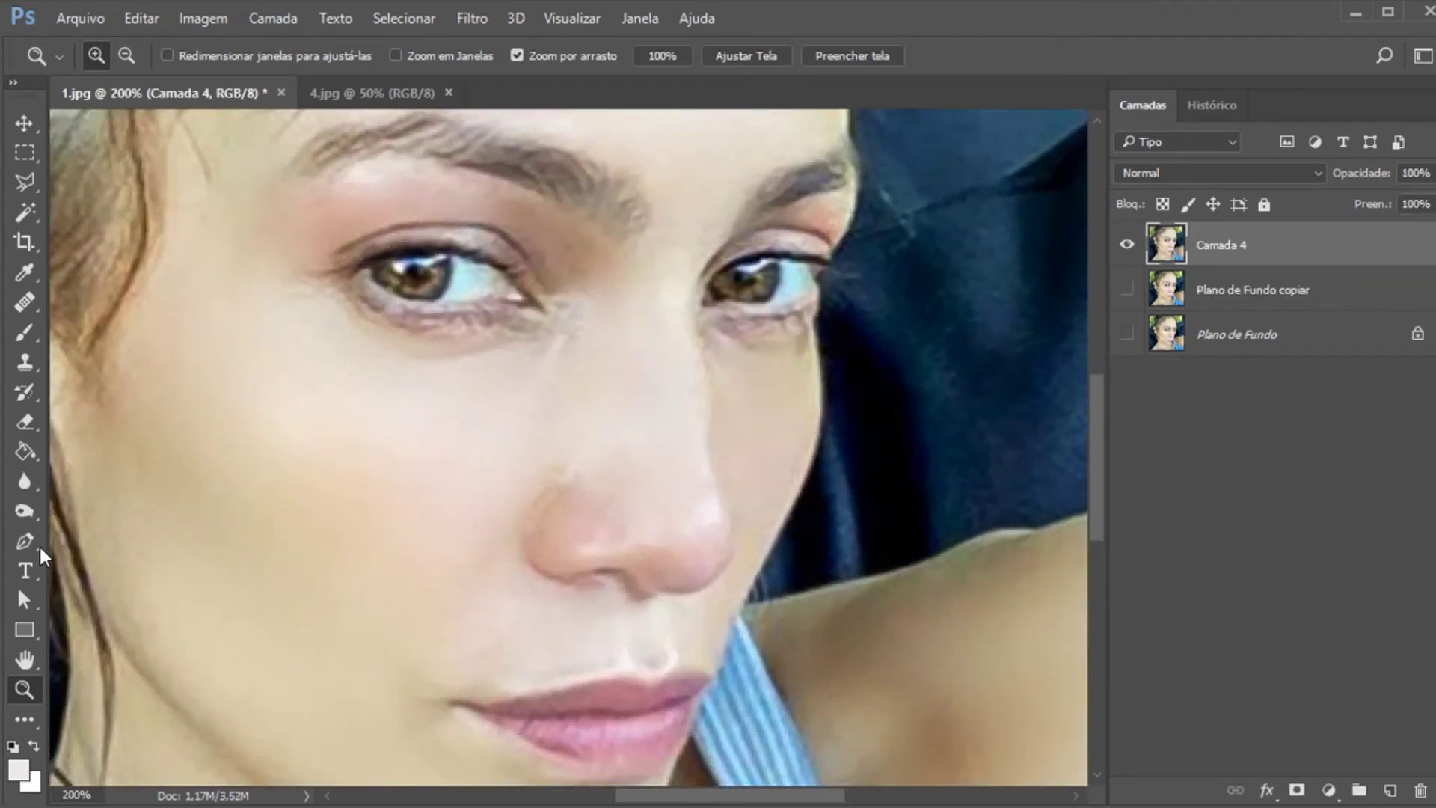
click(30, 481)
click(23, 515)
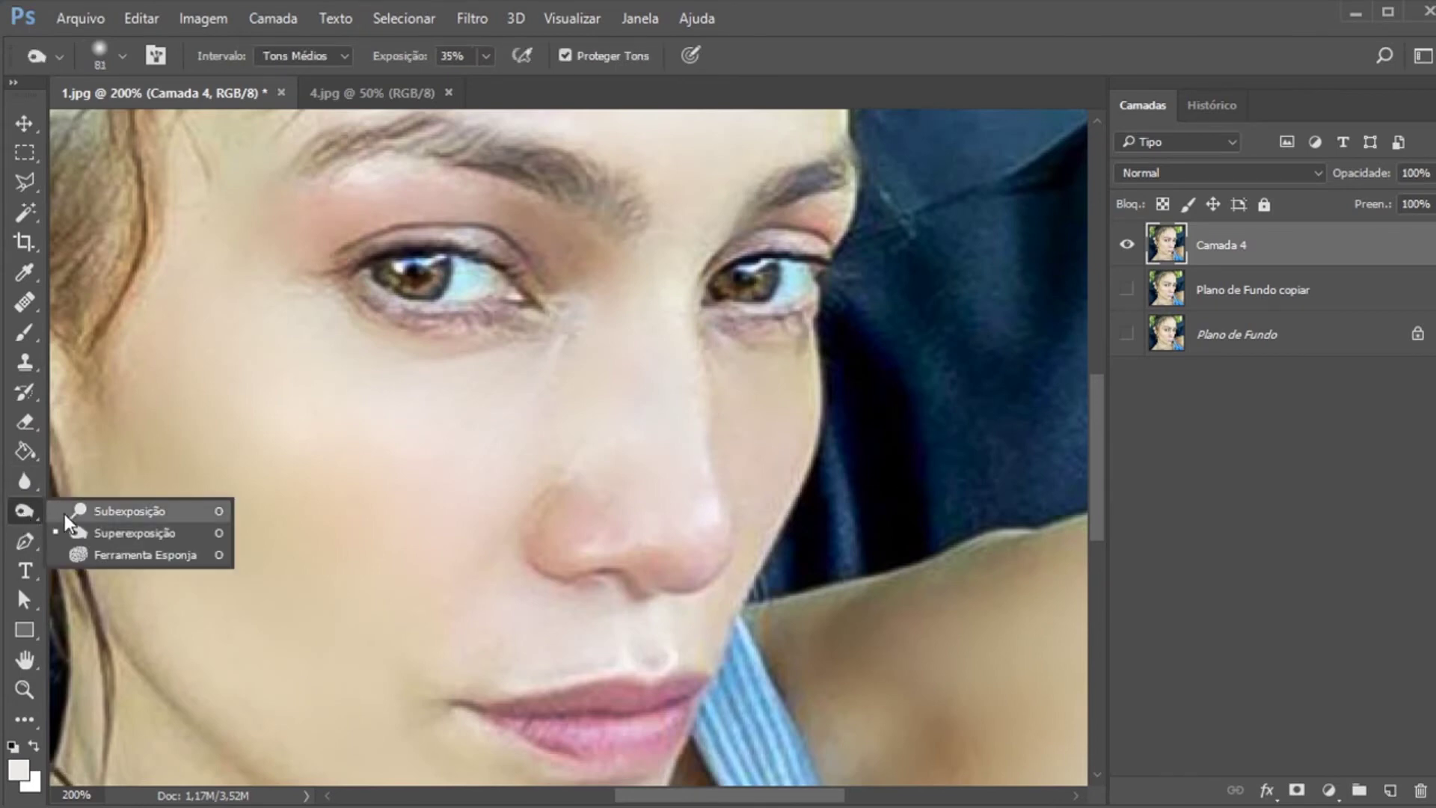
click(97, 512)
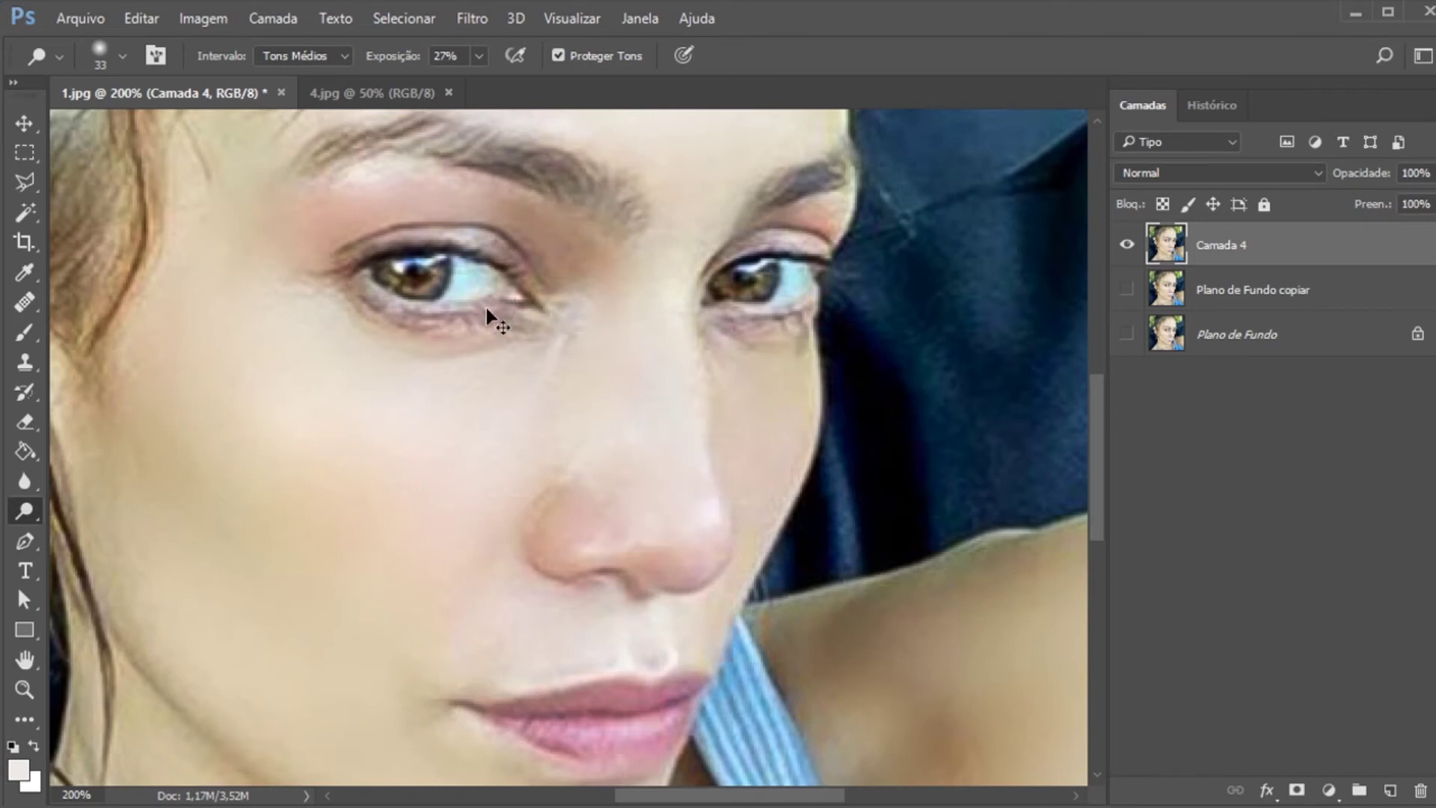
right_click(29, 516)
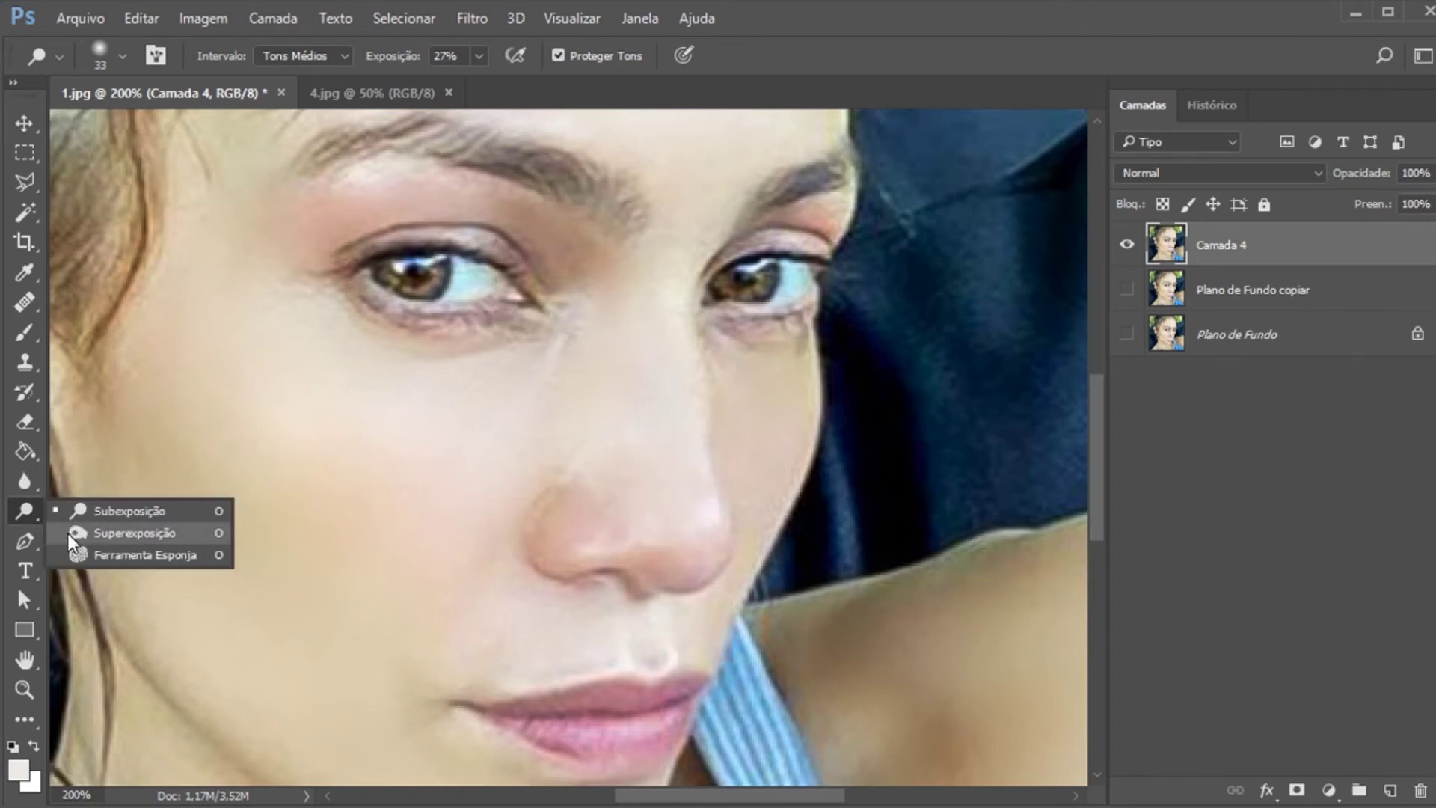
click(68, 533)
mouse_move(667, 510)
mouse_down()
mouse_move(629, 430)
mouse_move(655, 463)
mouse_move(619, 506)
mouse_up()
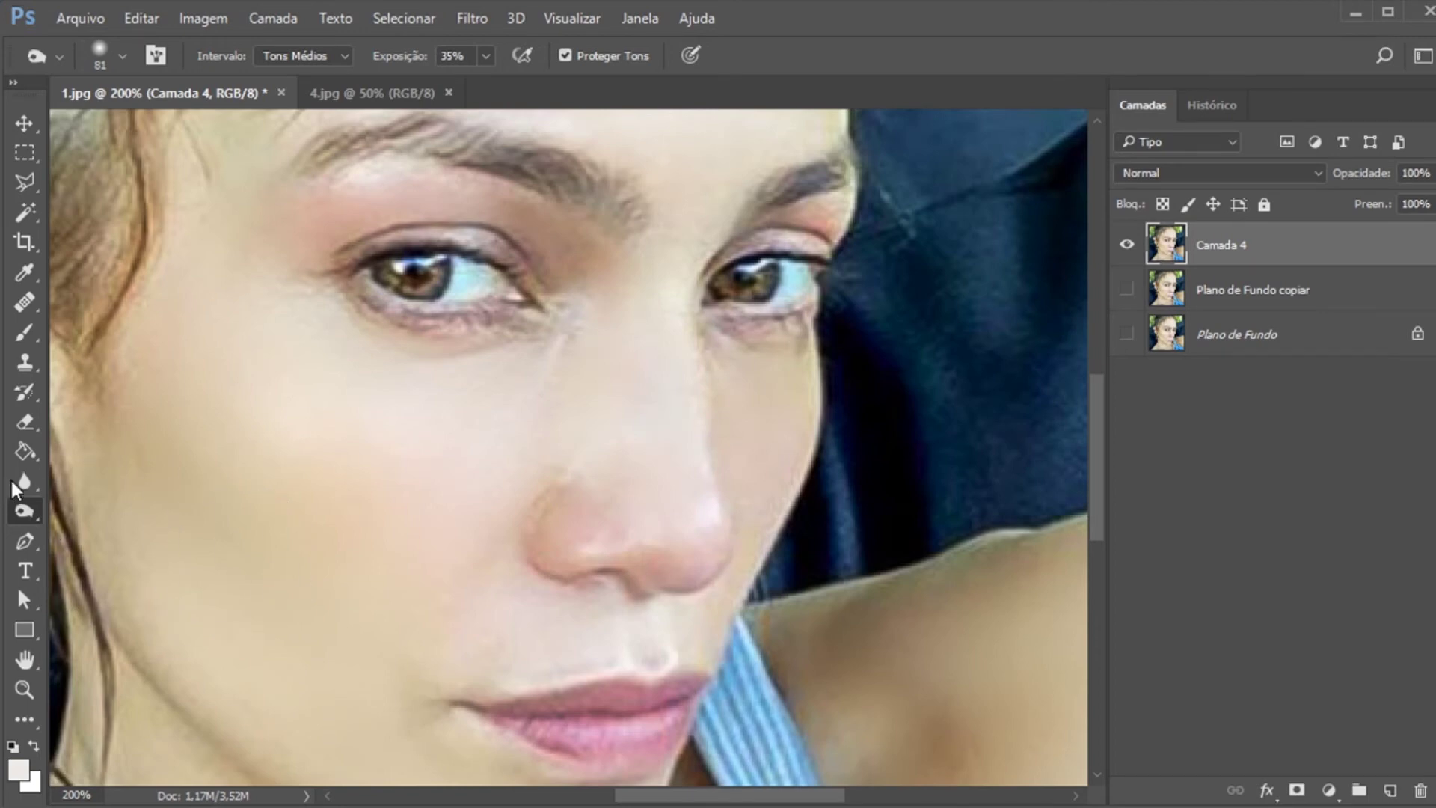
right_click(24, 512)
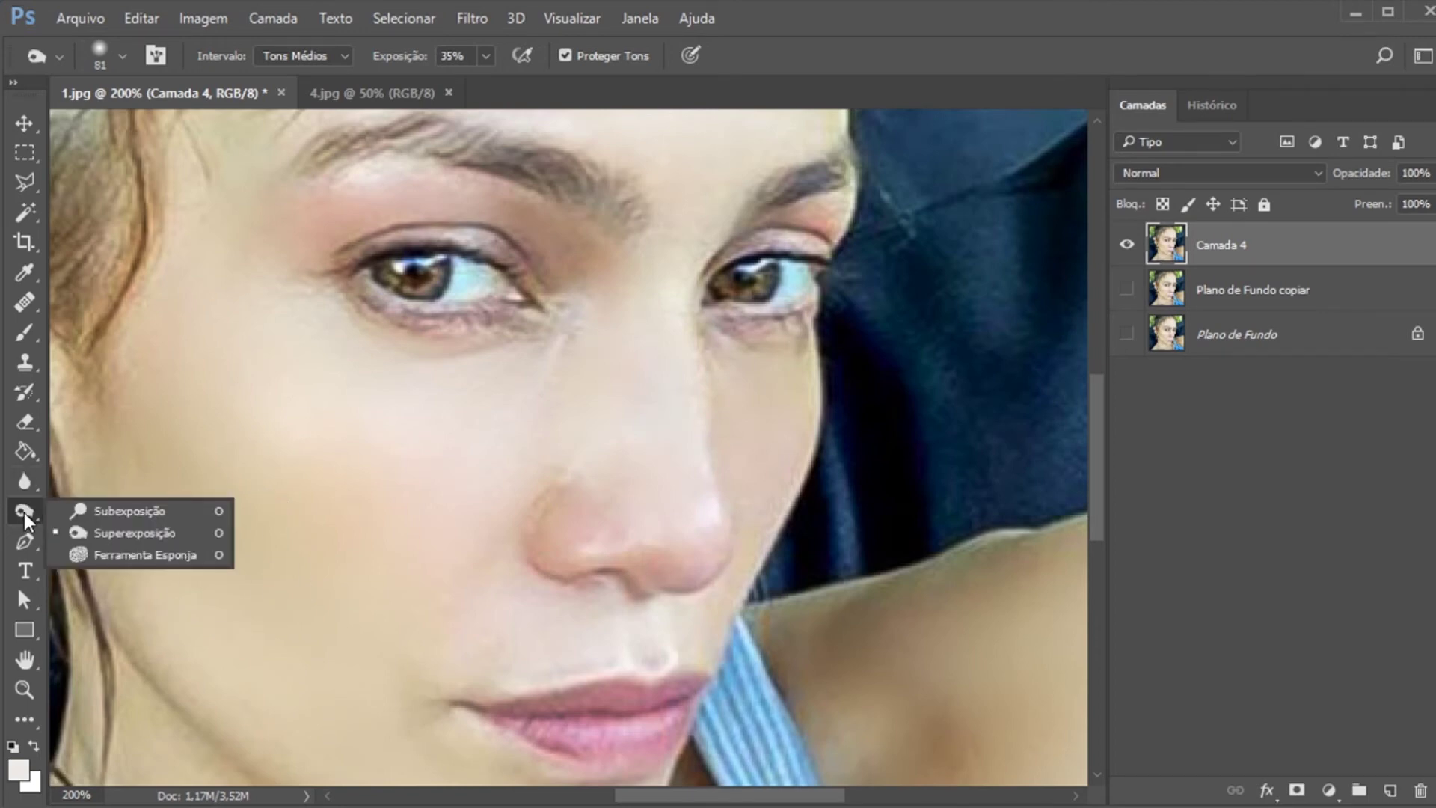
click(96, 513)
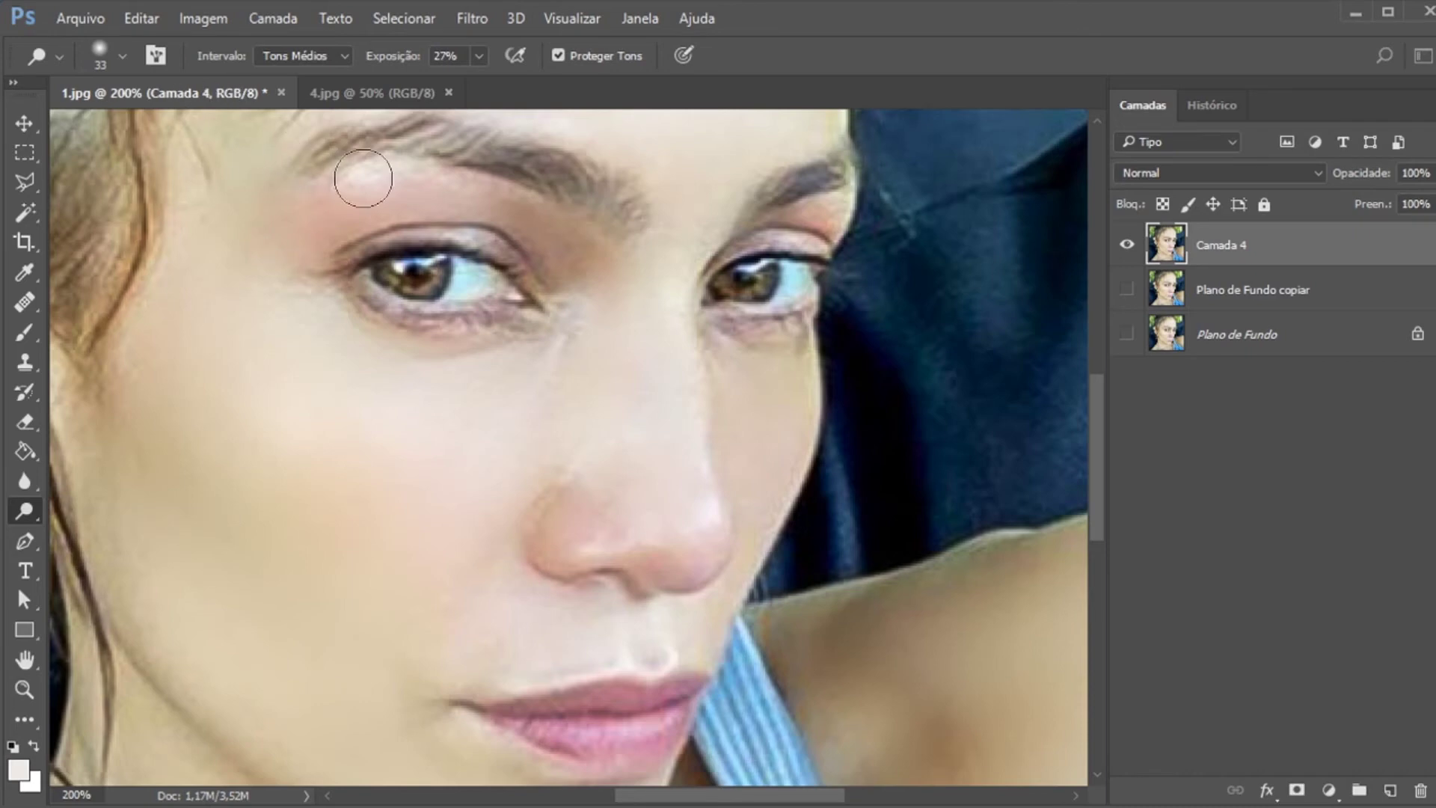
Brighten the skin below the nearer eye's outer brow with a soft 22 px Subexposição brush at 27% exposure
click(123, 56)
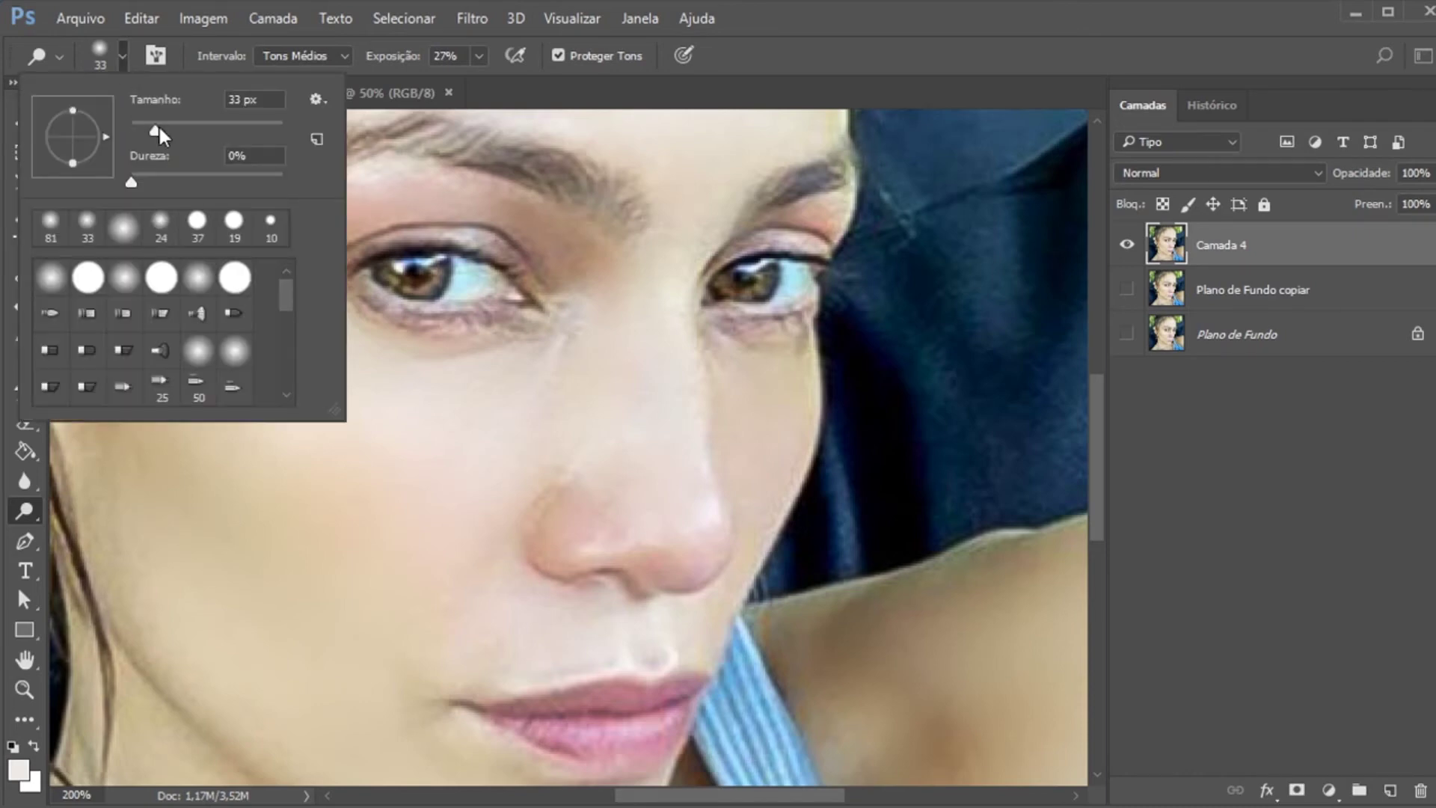
drag(154, 133, 151, 133)
drag(151, 131, 146, 133)
key(Return)
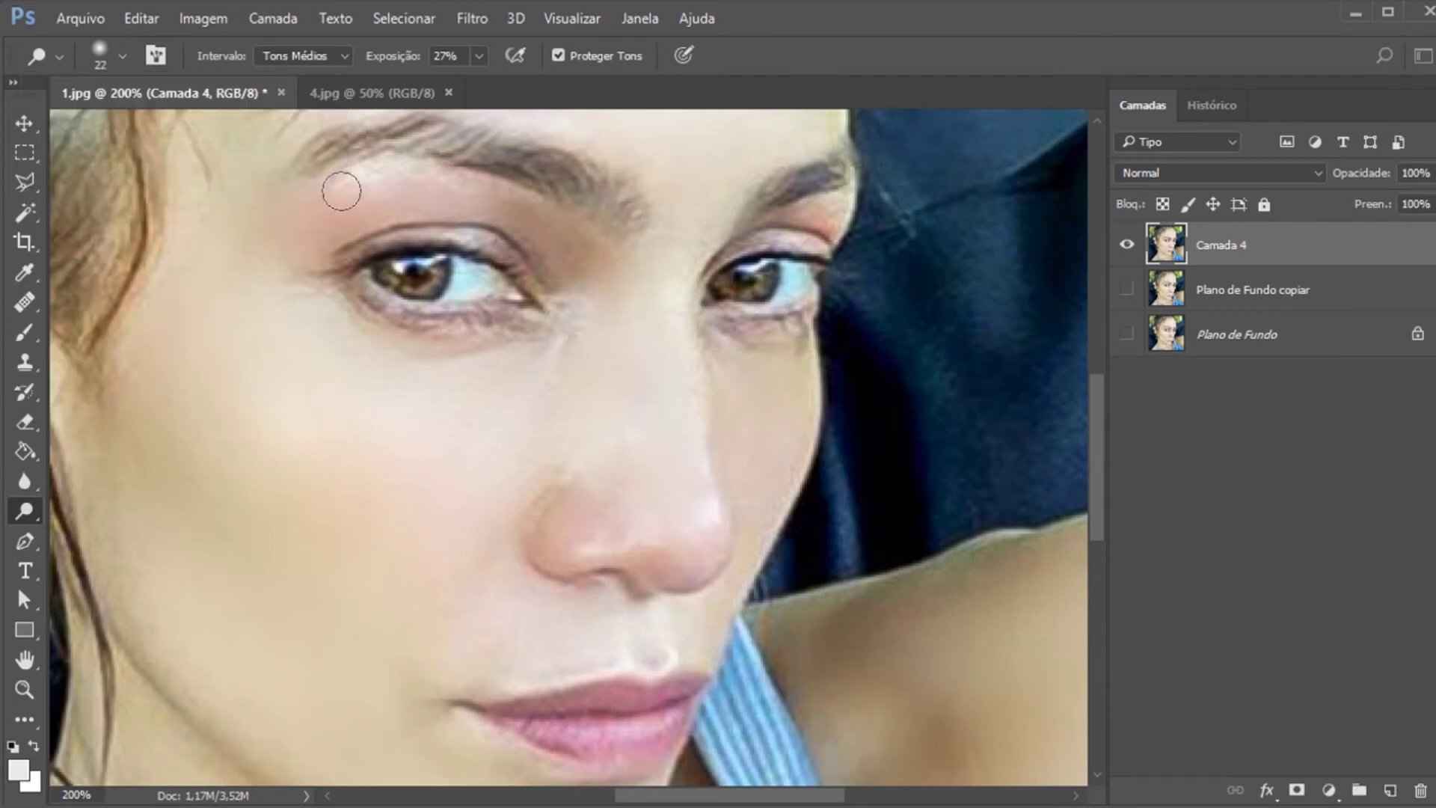
drag(424, 179, 356, 175)
key(ctrl+z)
mouse_move(331, 199)
mouse_down()
mouse_move(385, 180)
mouse_move(451, 183)
mouse_move(354, 174)
mouse_up()
Brighten the skin below the farther eye's brow with a 16 px Subexposição brush and compare before and after
click(123, 56)
click(142, 124)
drag(829, 203, 842, 204)
key(ctrl+z)
key(ctrl+z)
key(ctrl+z)
key(ctrl+z)
key(ctrl+z)
key(ctrl+z)
key(ctrl+z)
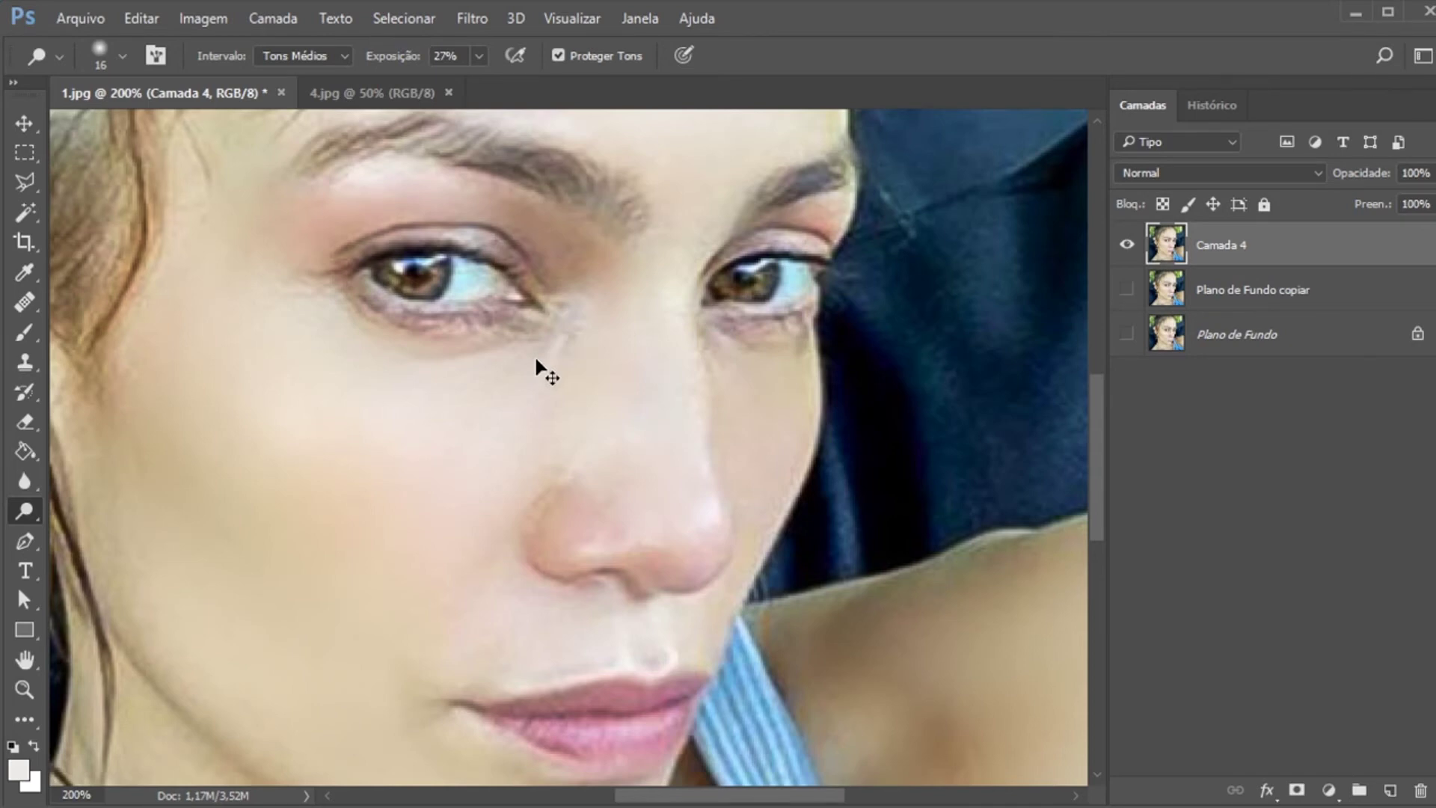
key(ctrl+z)
Brighten the inner part of the nearer eye's upper lid with a 22 px Subexposição brush
click(124, 64)
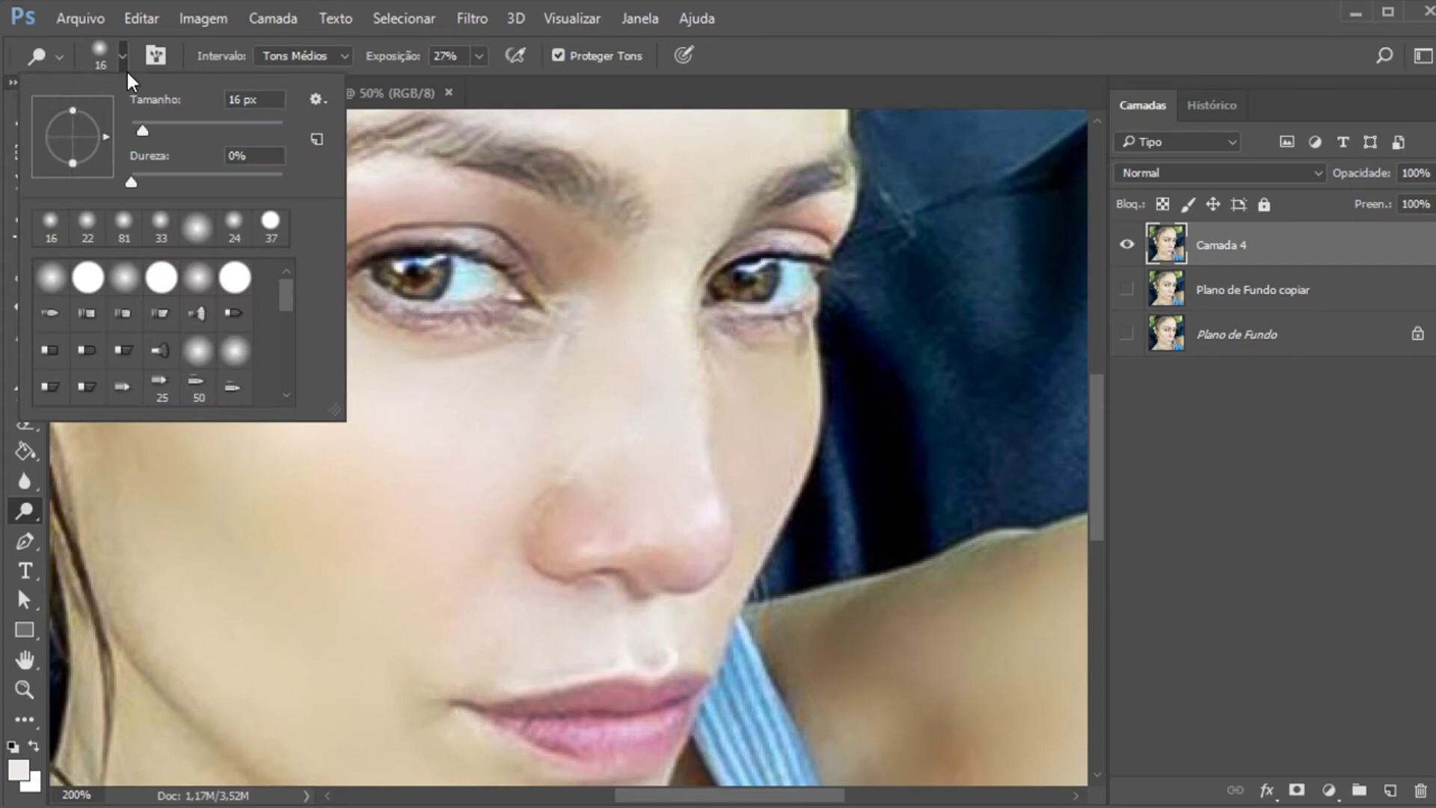
drag(145, 125, 146, 128)
drag(532, 224, 543, 260)
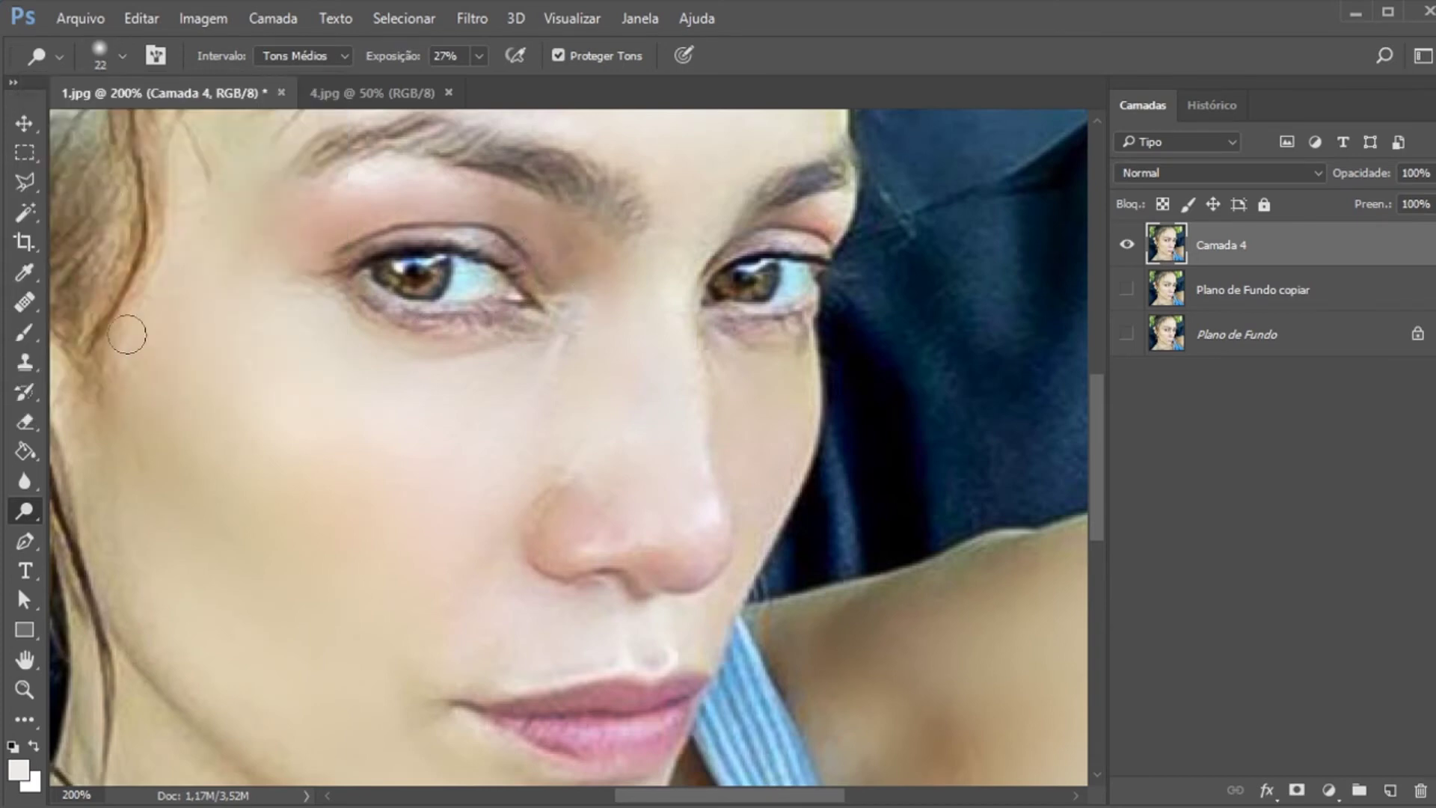
Darken the nearer eye's upper lid crease with a soft 31 px Superexposição (Burn) brush at 26% exposure
click(33, 508)
click(110, 530)
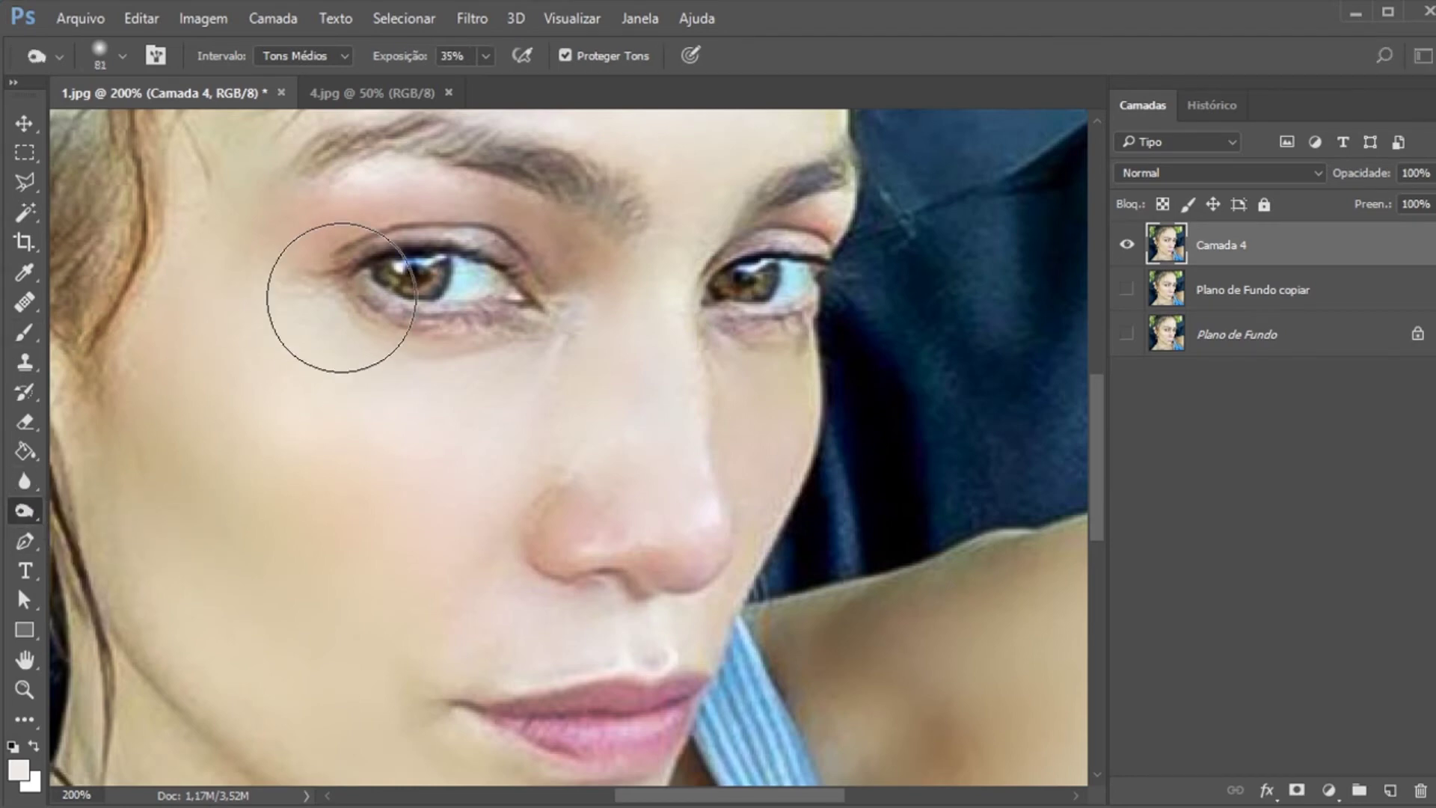
click(124, 56)
drag(199, 132, 169, 131)
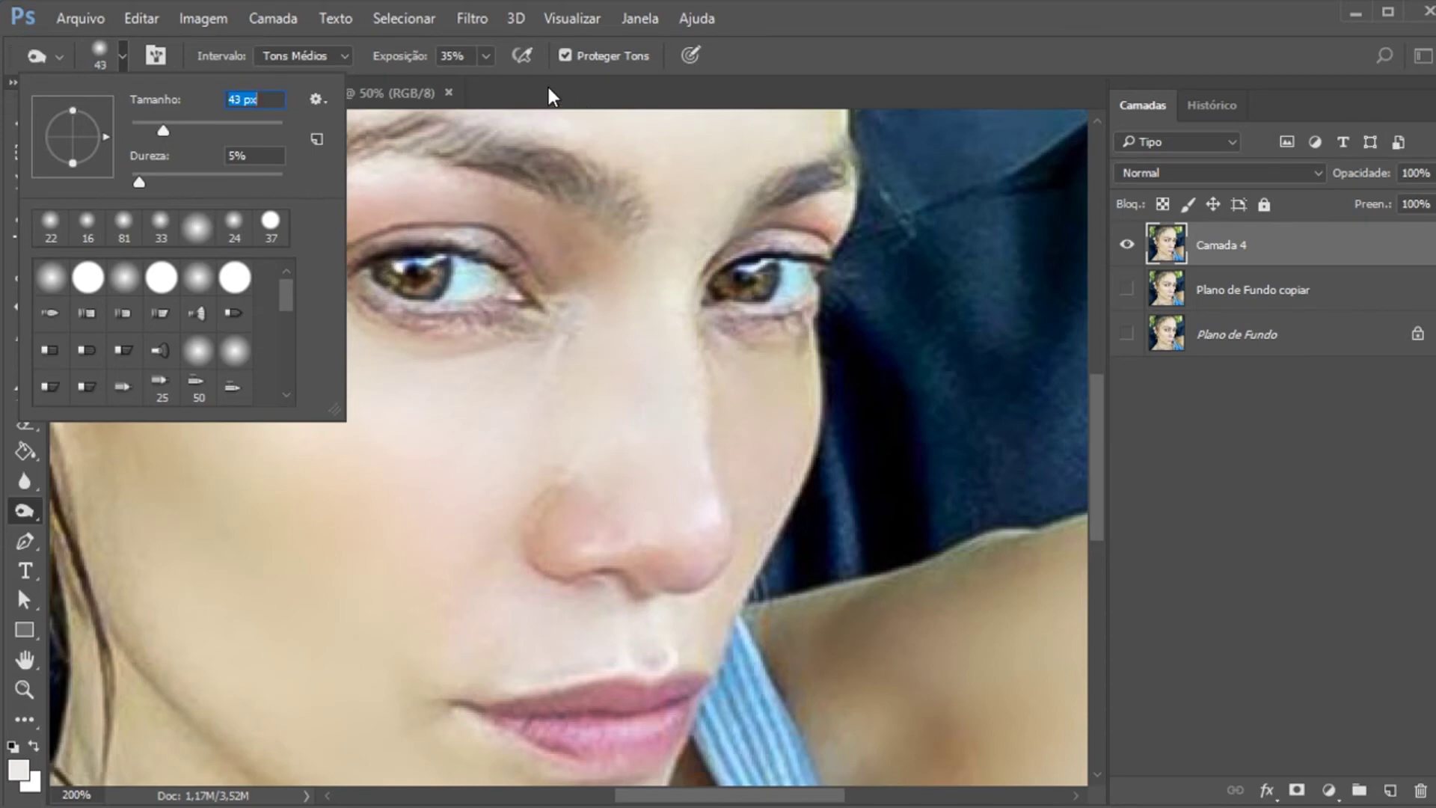
key(Return)
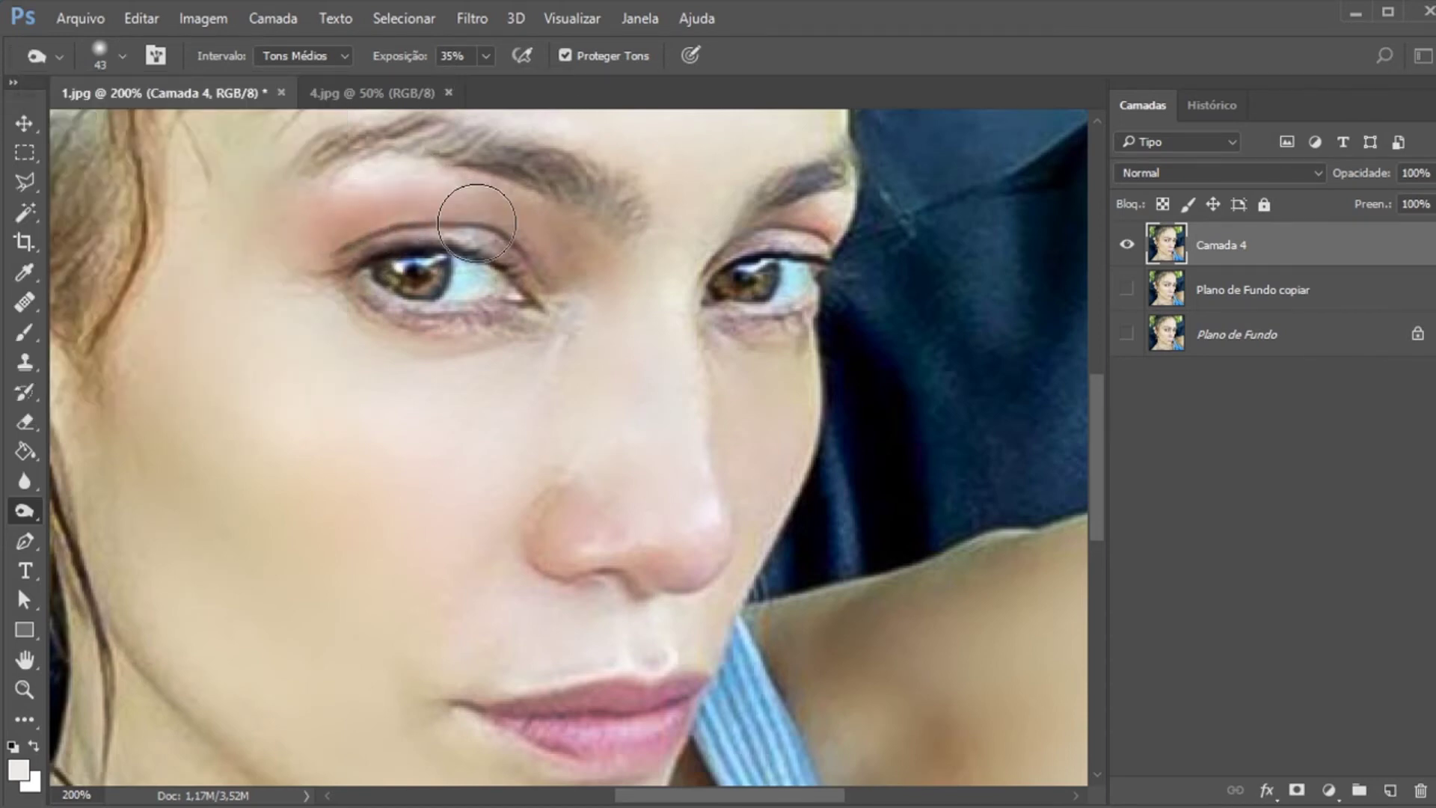
click(487, 56)
drag(480, 84, 478, 87)
click(123, 57)
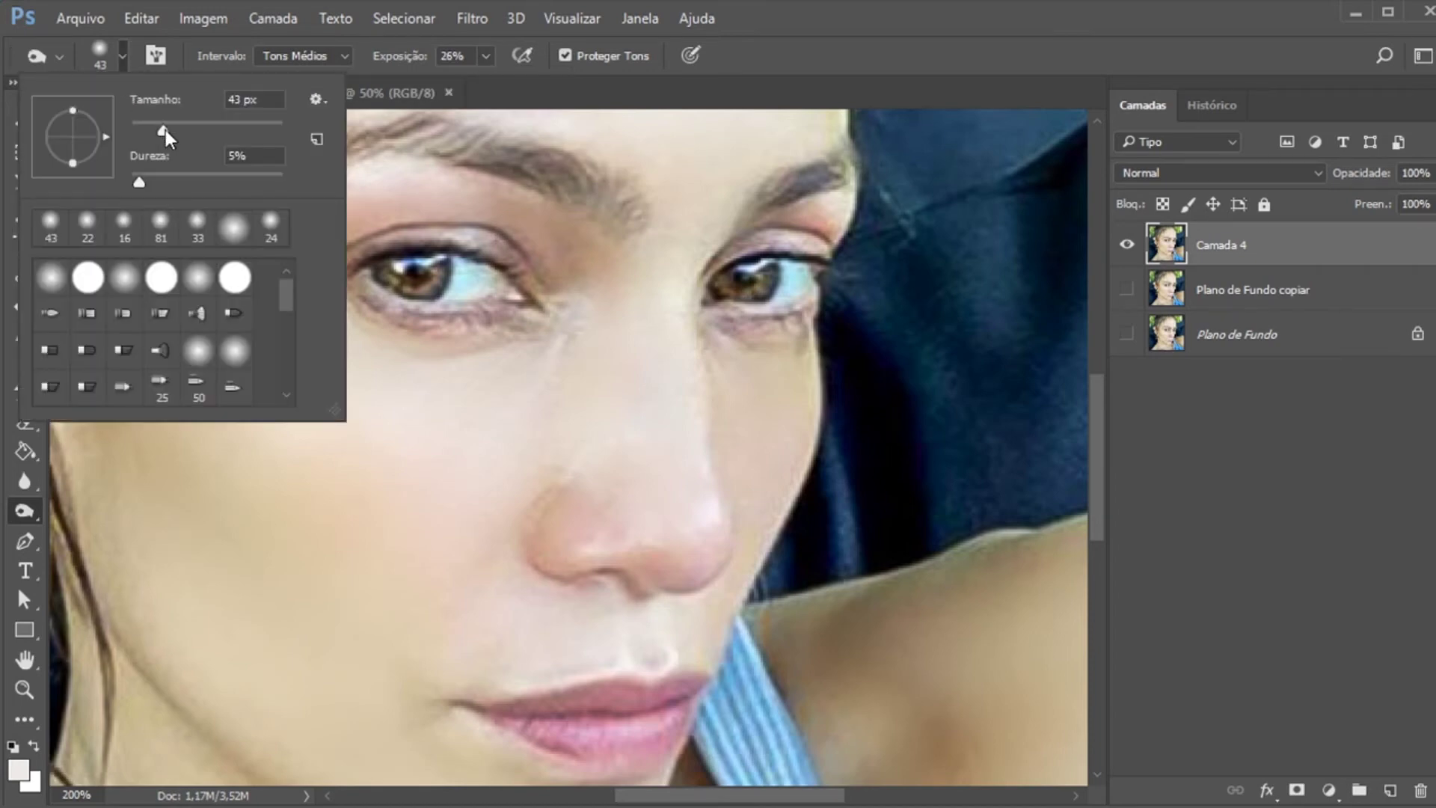
drag(160, 128, 154, 131)
drag(362, 227, 486, 225)
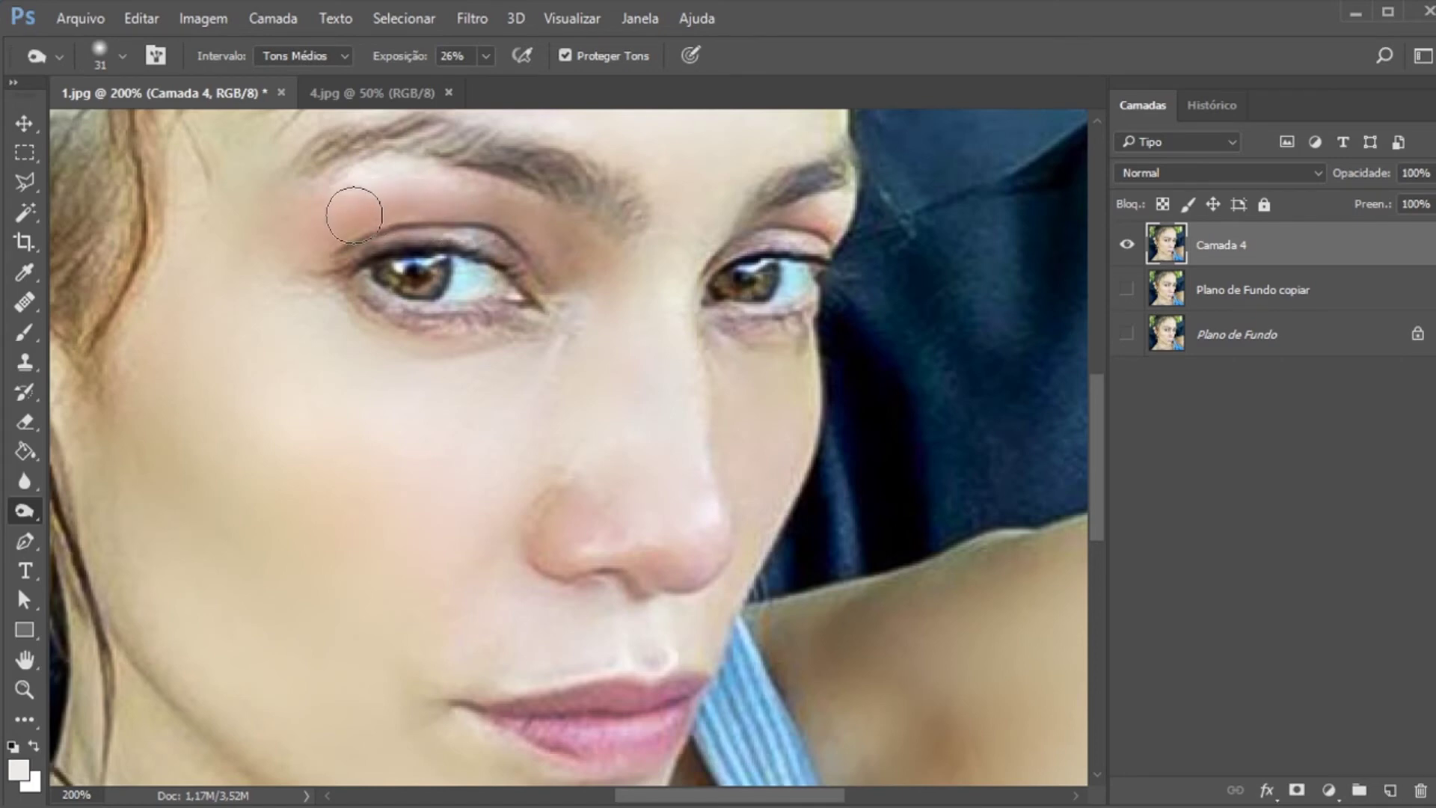
Darken the farther eye's upper lid with a 28 px Superexposição brush
click(122, 57)
drag(153, 132, 150, 132)
drag(818, 236, 803, 236)
Set the Superexposição brush to 9 px and 47% exposure for the nearer eye's lower lash line
click(123, 56)
drag(147, 131, 143, 131)
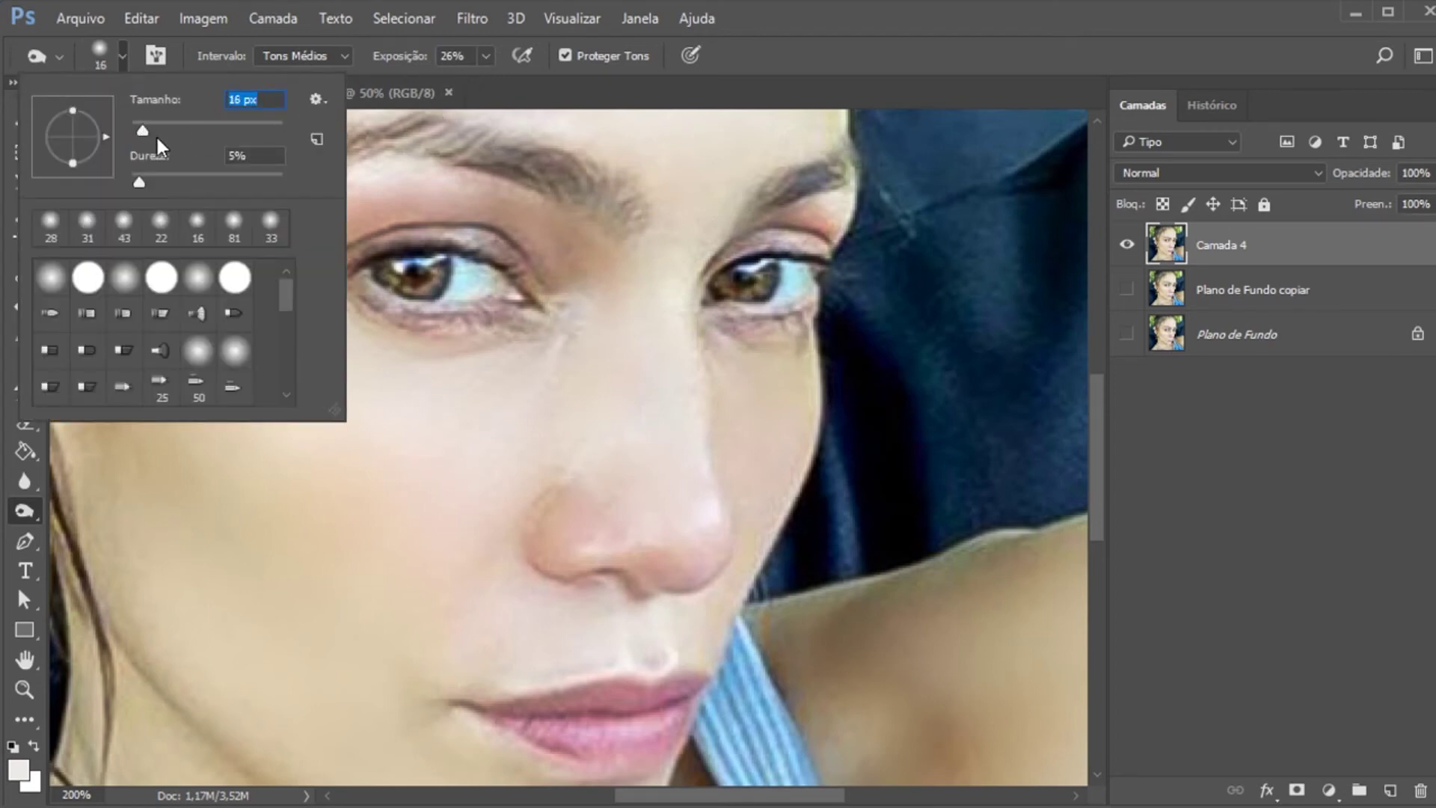
click(487, 56)
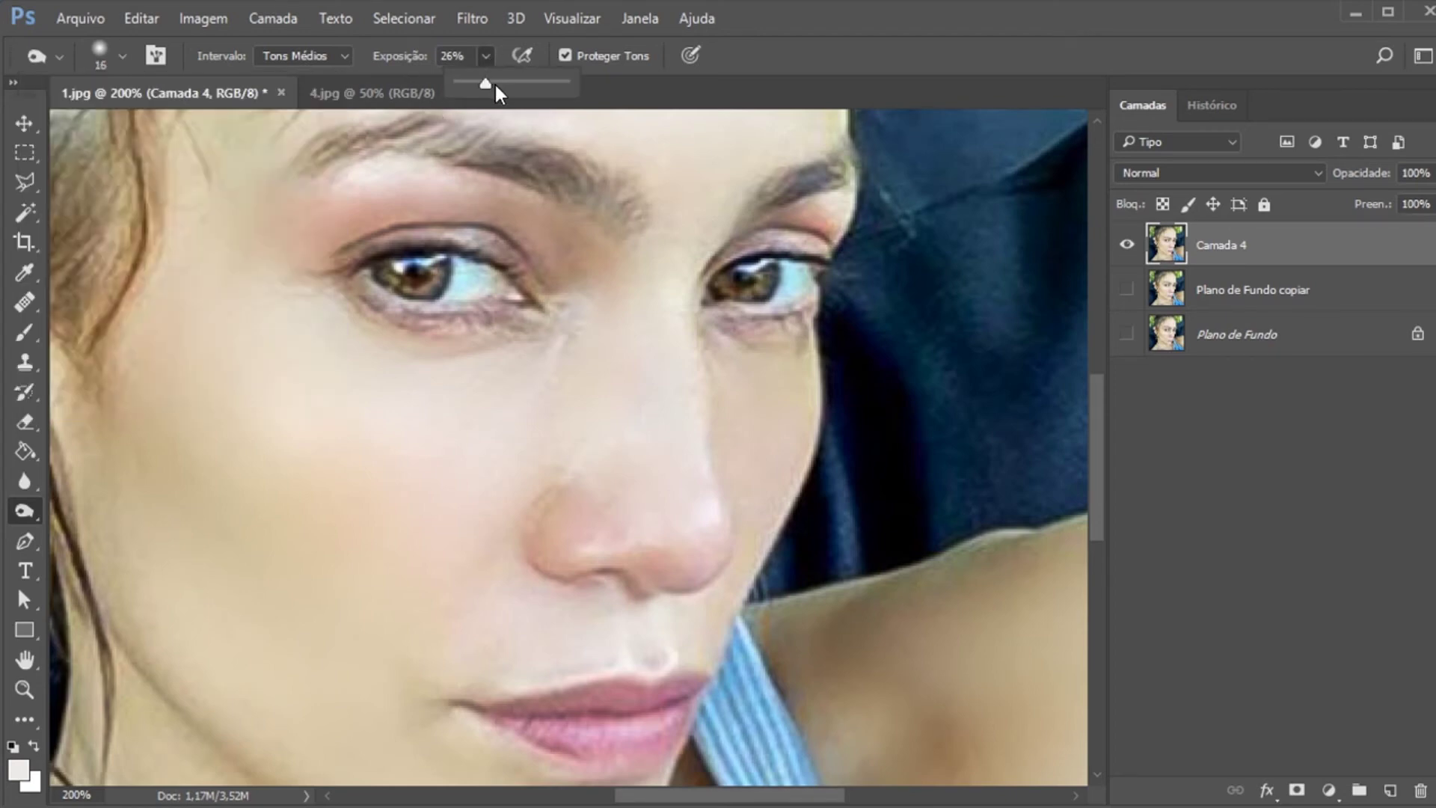
click(123, 56)
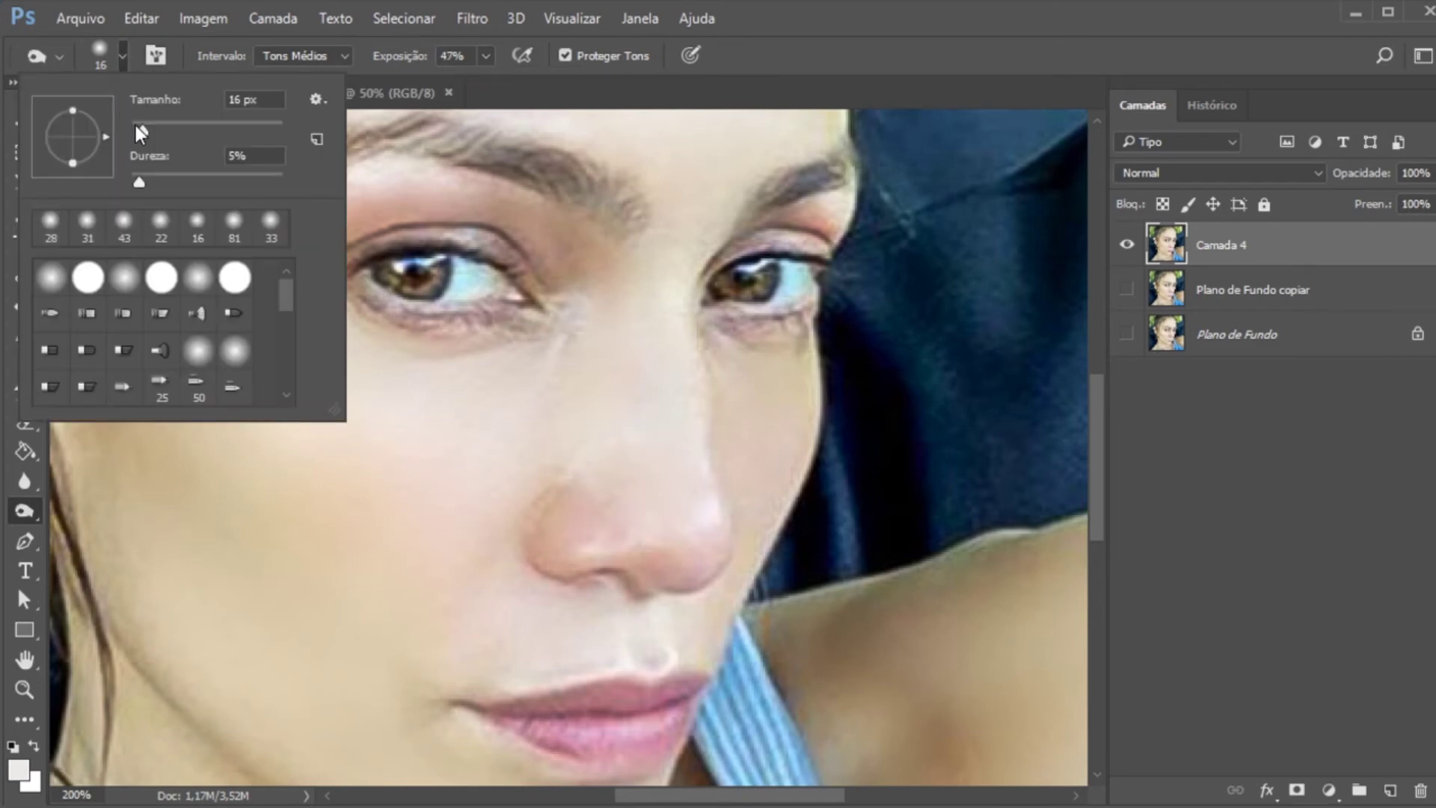
drag(142, 129, 140, 129)
drag(147, 135, 137, 129)
click(508, 310)
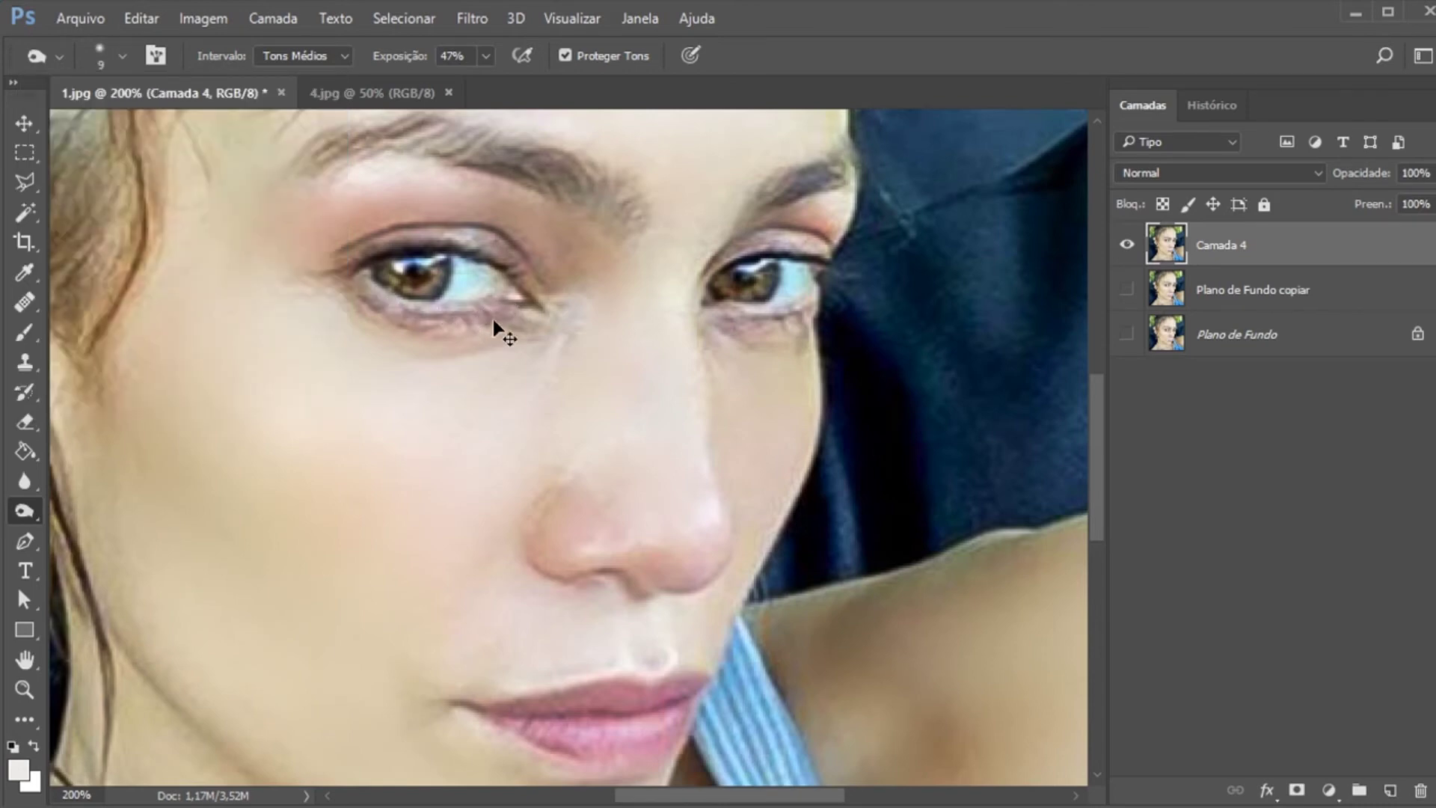
Darken the lower lash lines of both eyes with a 6 px Superexposição brush
click(120, 59)
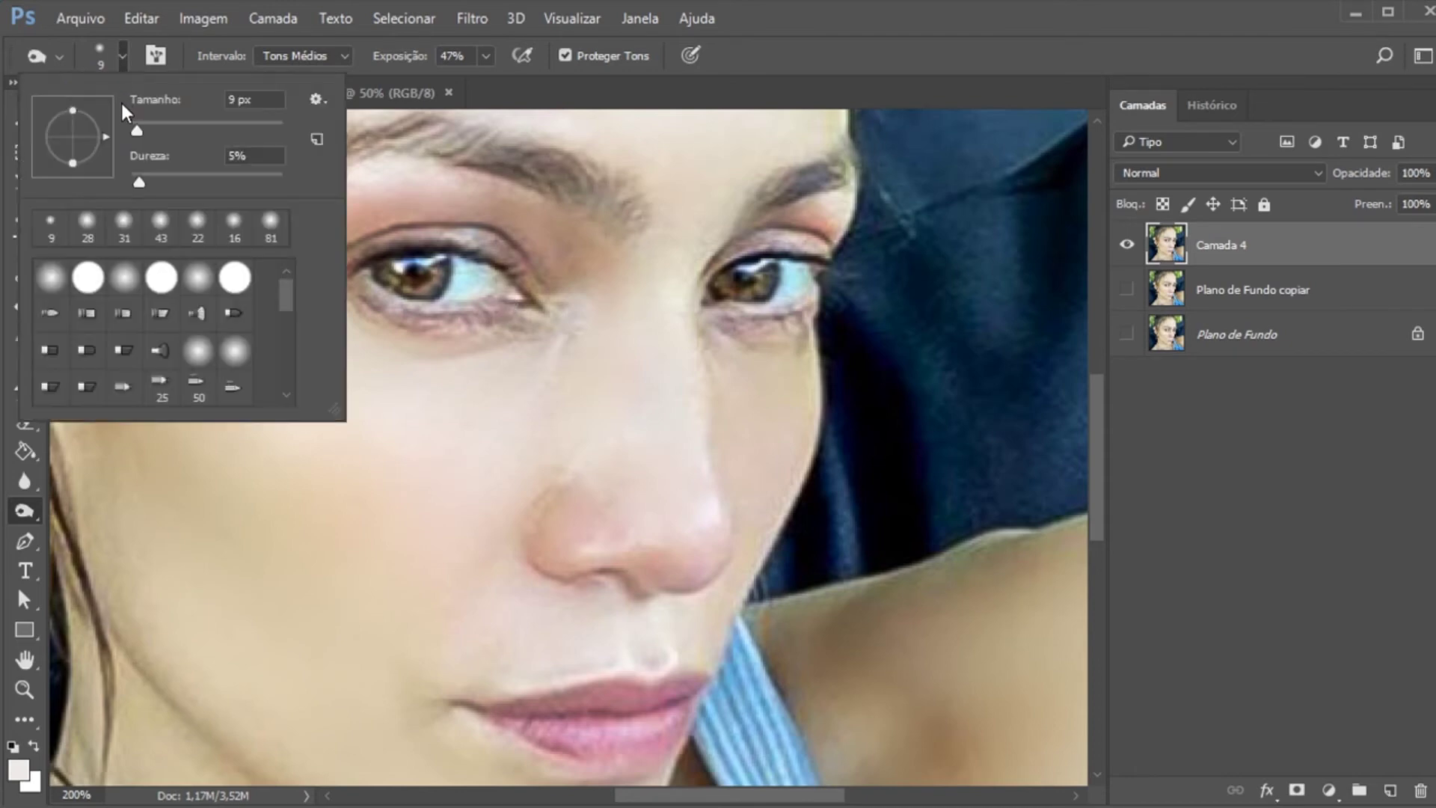
drag(141, 133, 136, 133)
click(486, 309)
mouse_move(486, 309)
mouse_down()
mouse_move(357, 296)
mouse_move(407, 317)
mouse_move(375, 295)
mouse_move(415, 315)
mouse_move(512, 307)
mouse_move(423, 318)
mouse_up()
key(ctrl+z)
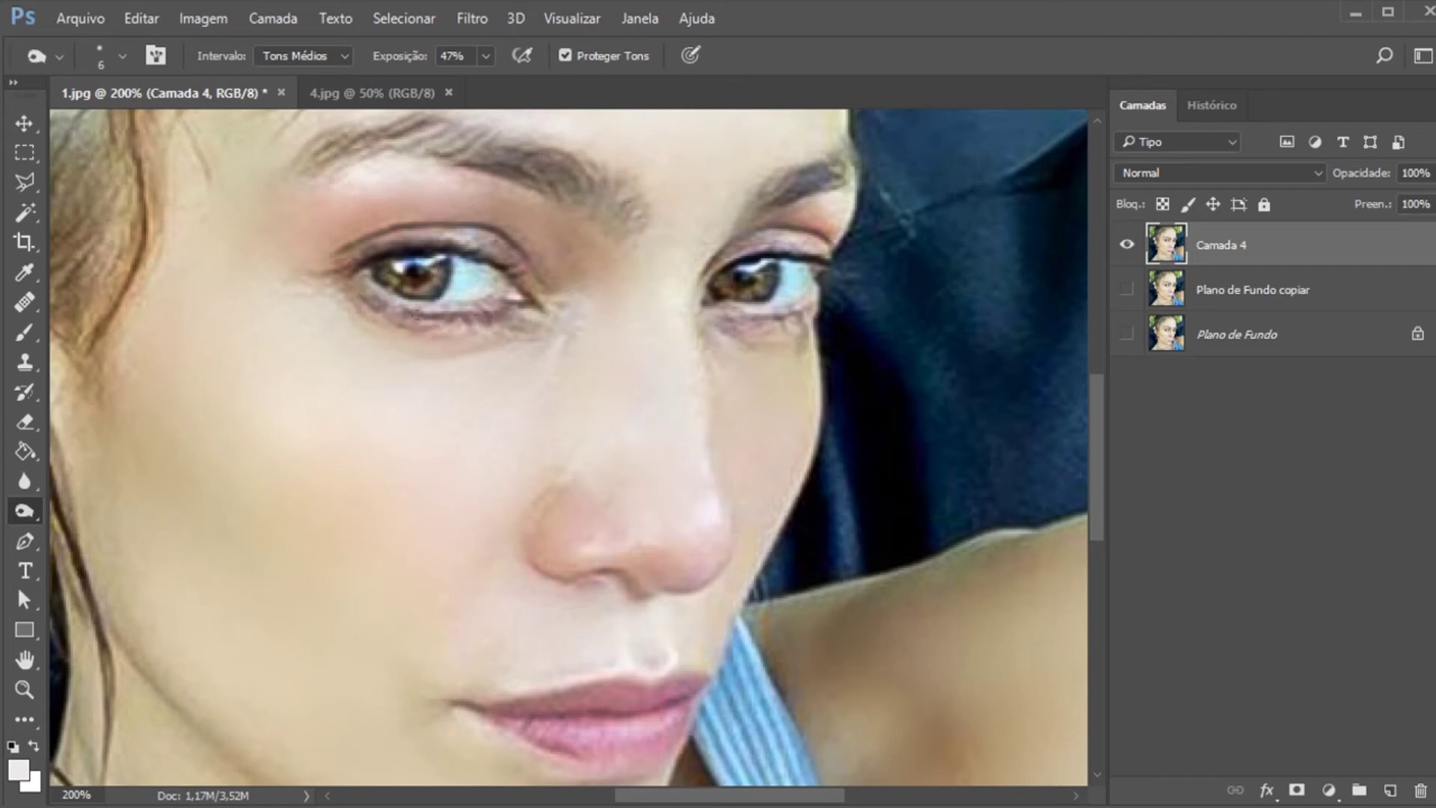
drag(729, 315, 812, 306)
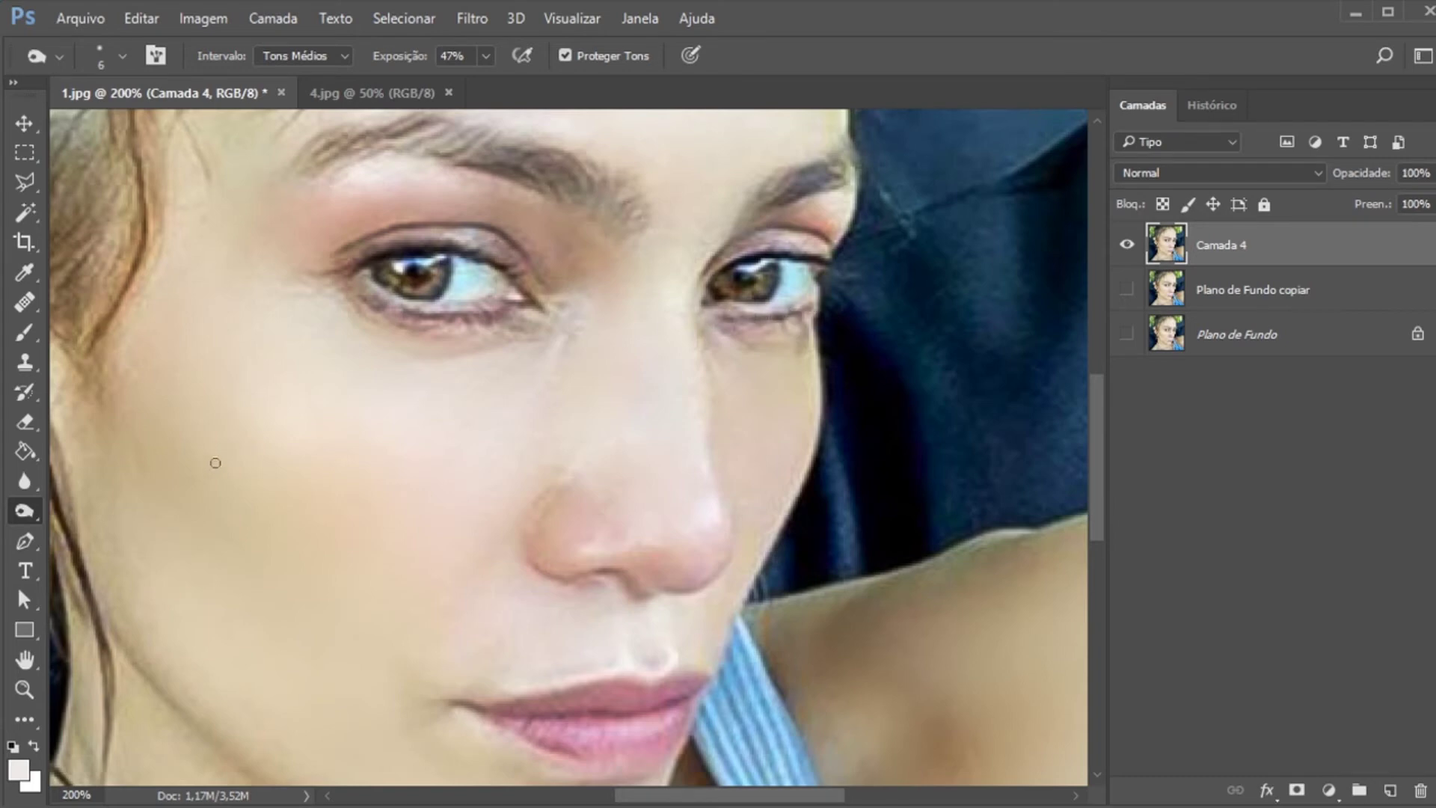
Duplicate the Camada 4 layer, keeping the eyes in close view for lash work
click(22, 688)
click(520, 256)
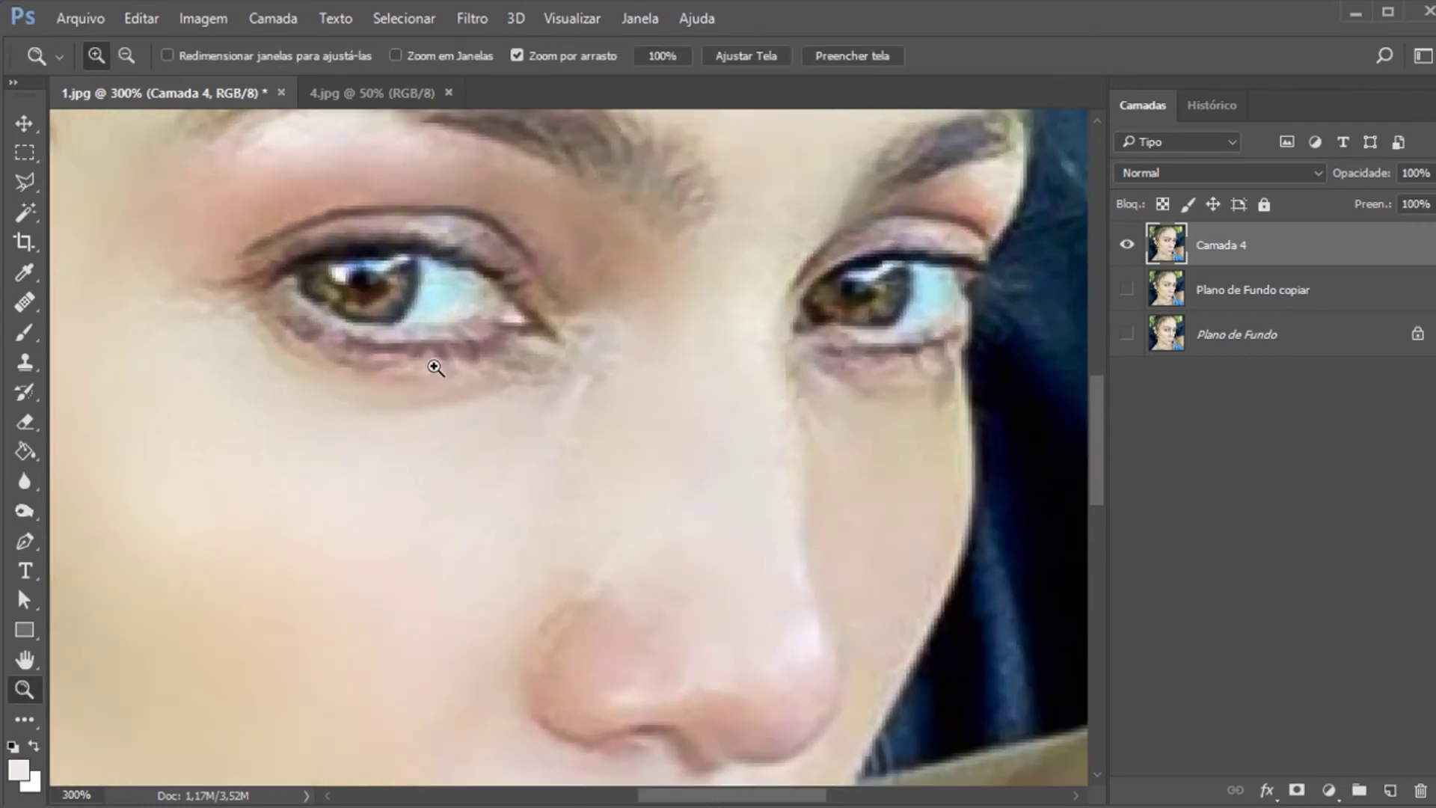
click(487, 262)
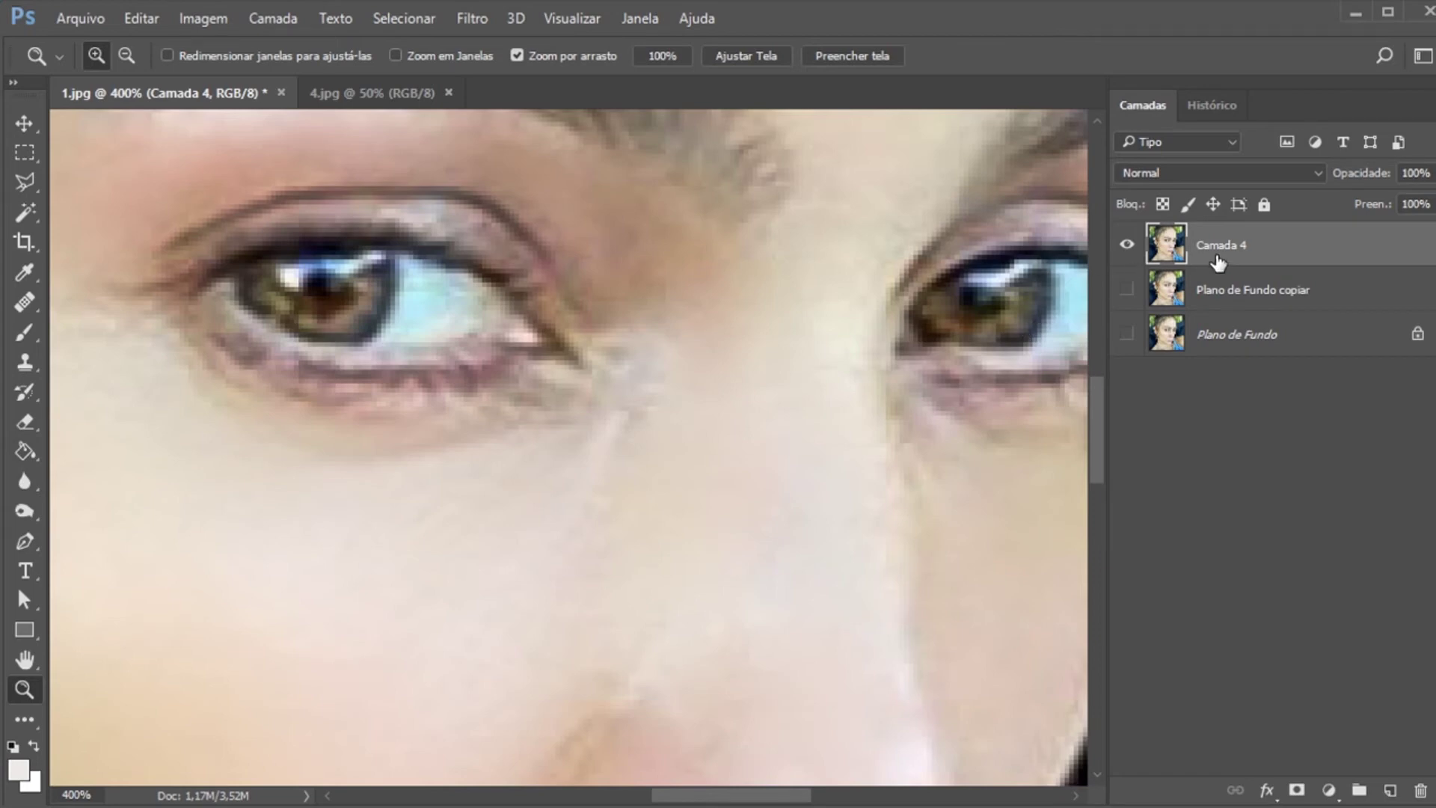
key(ctrl+j)
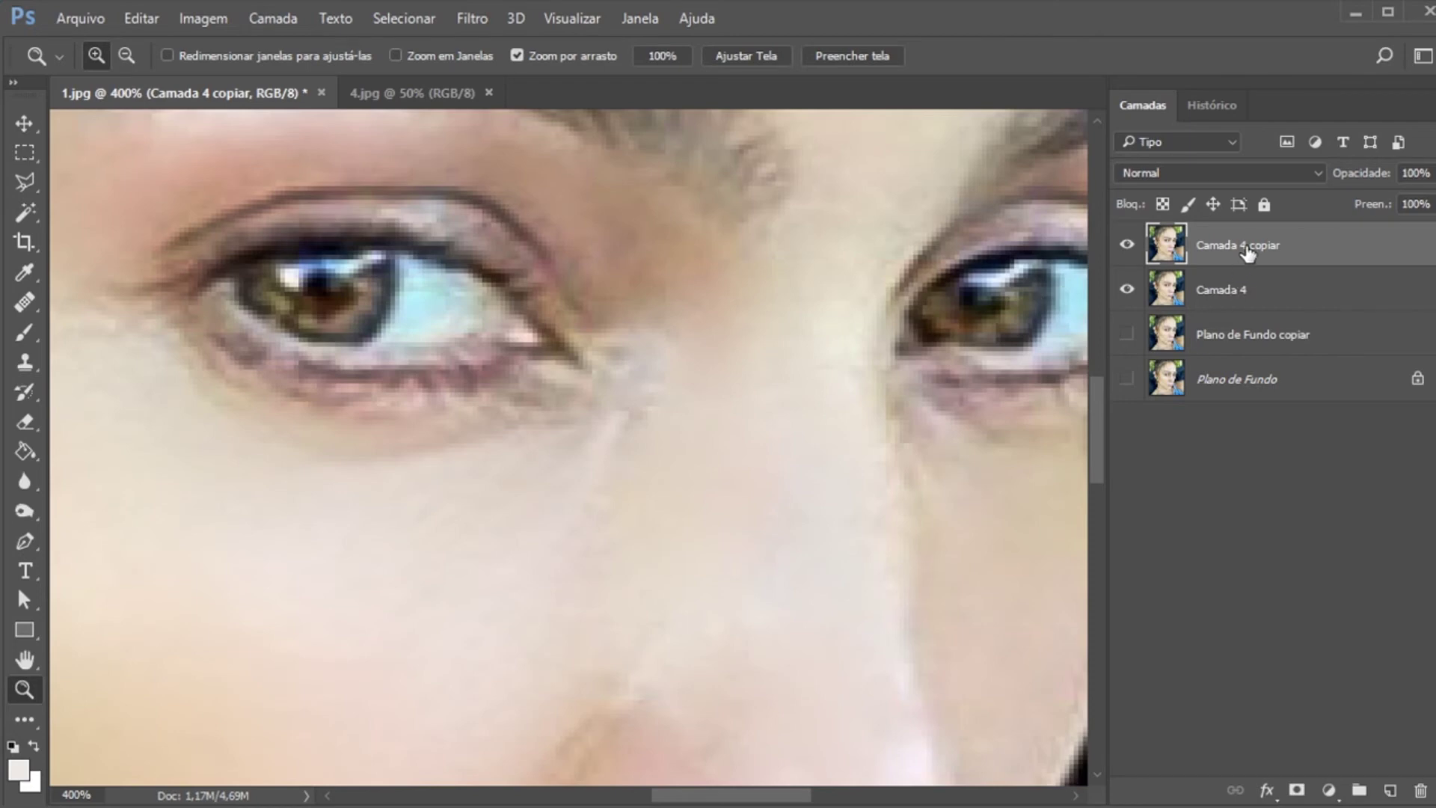
Draw fine upward lashes along both eyes' upper lids with a 2 px Superexposição brush at 100% exposure
click(27, 512)
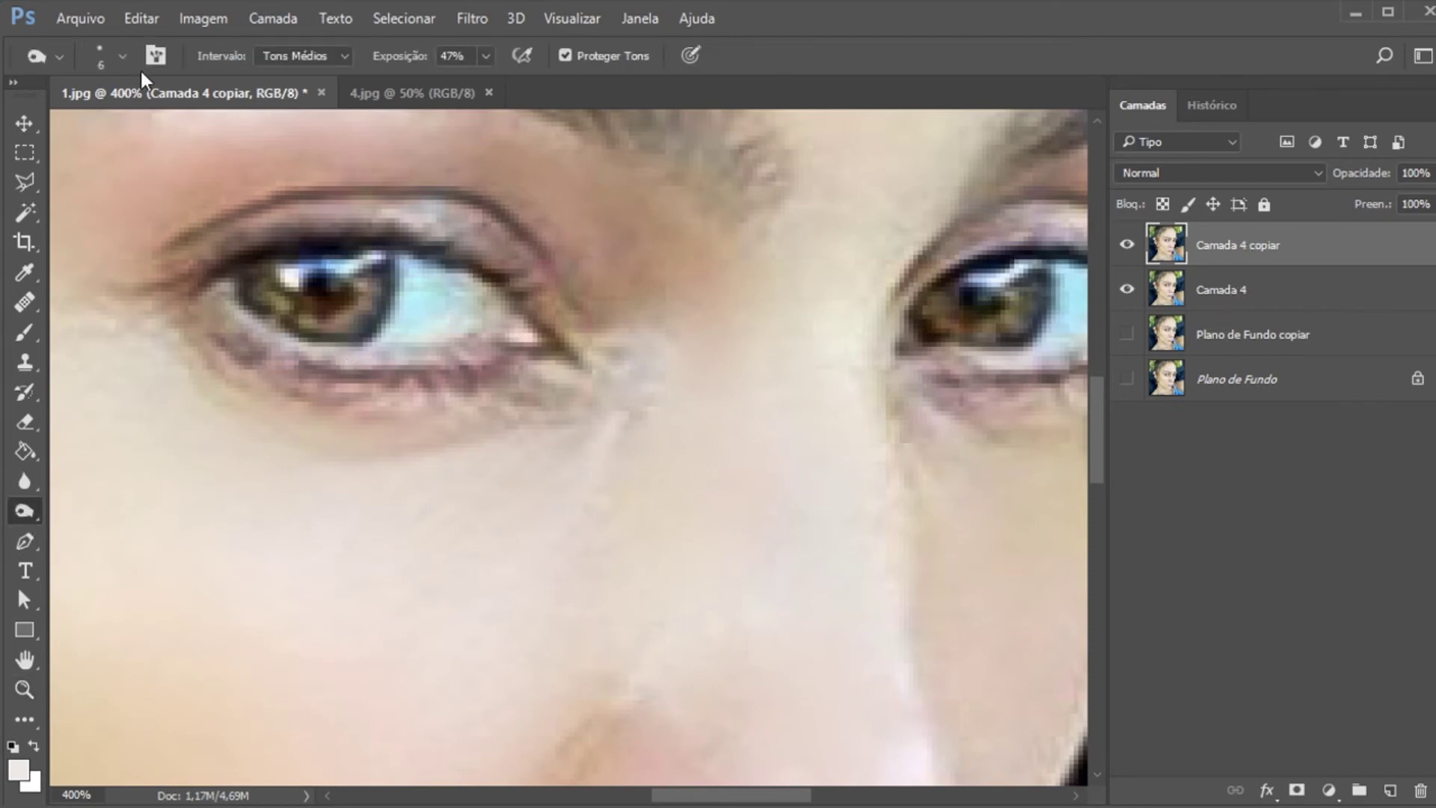
click(122, 56)
drag(187, 99, 180, 101)
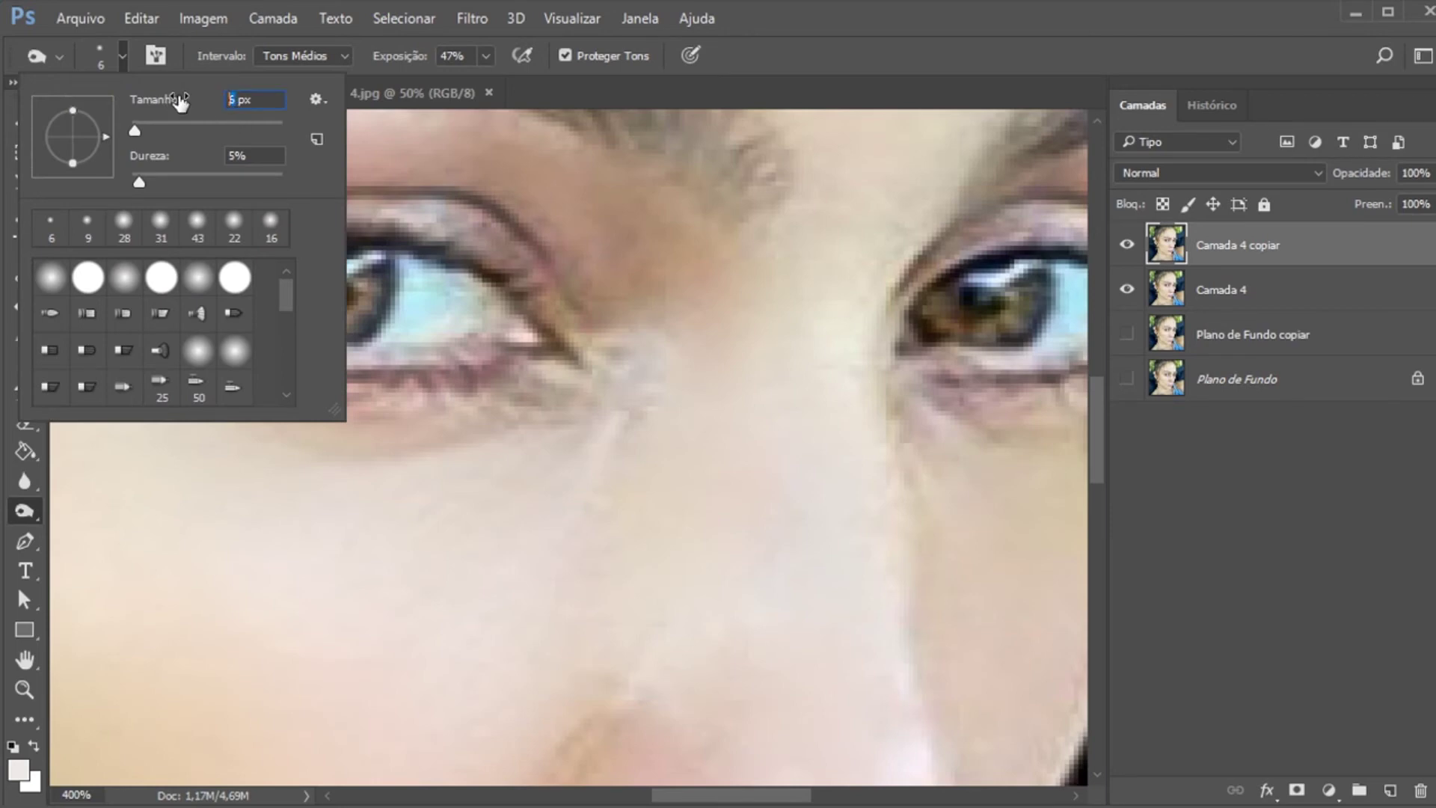
key(Return)
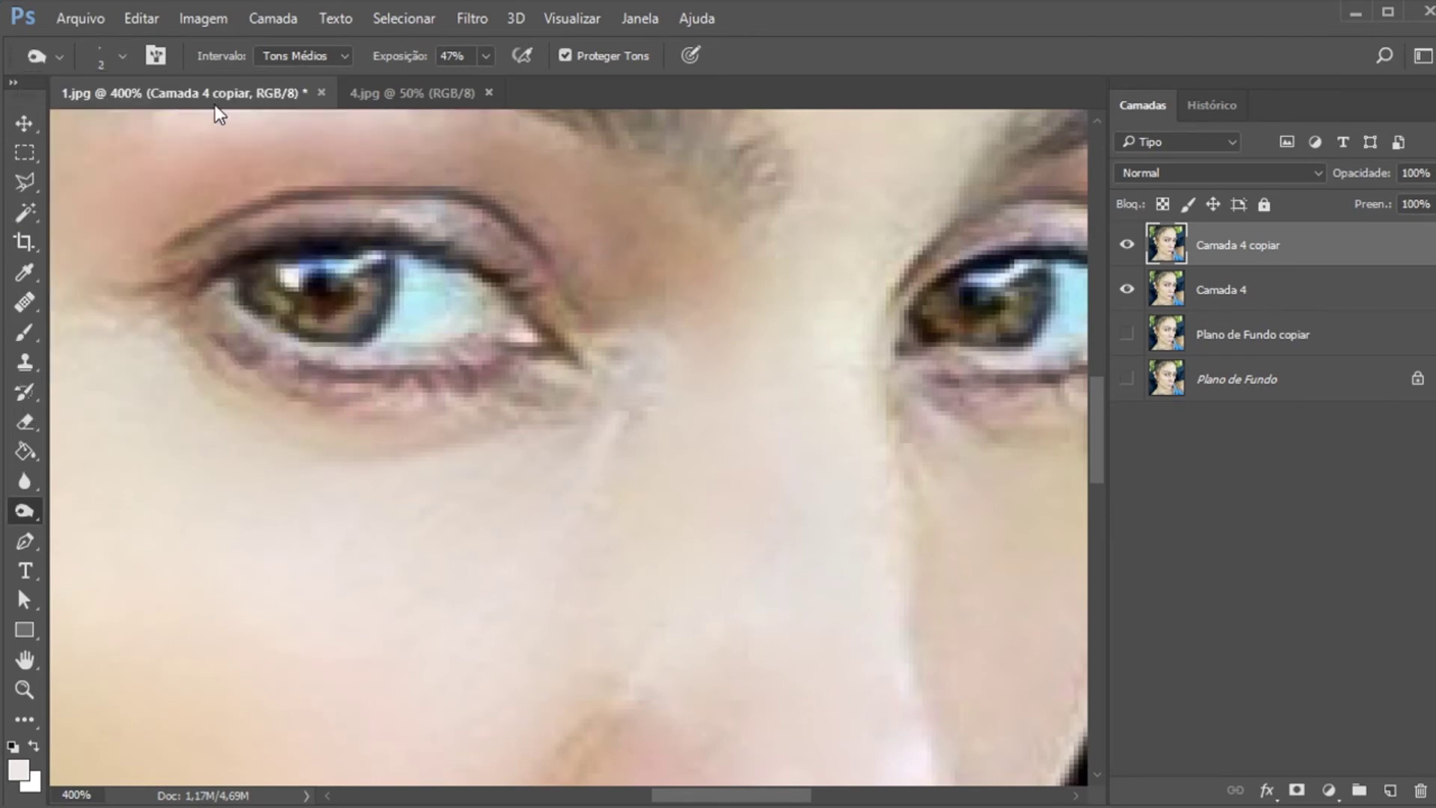
click(485, 59)
drag(531, 82, 551, 85)
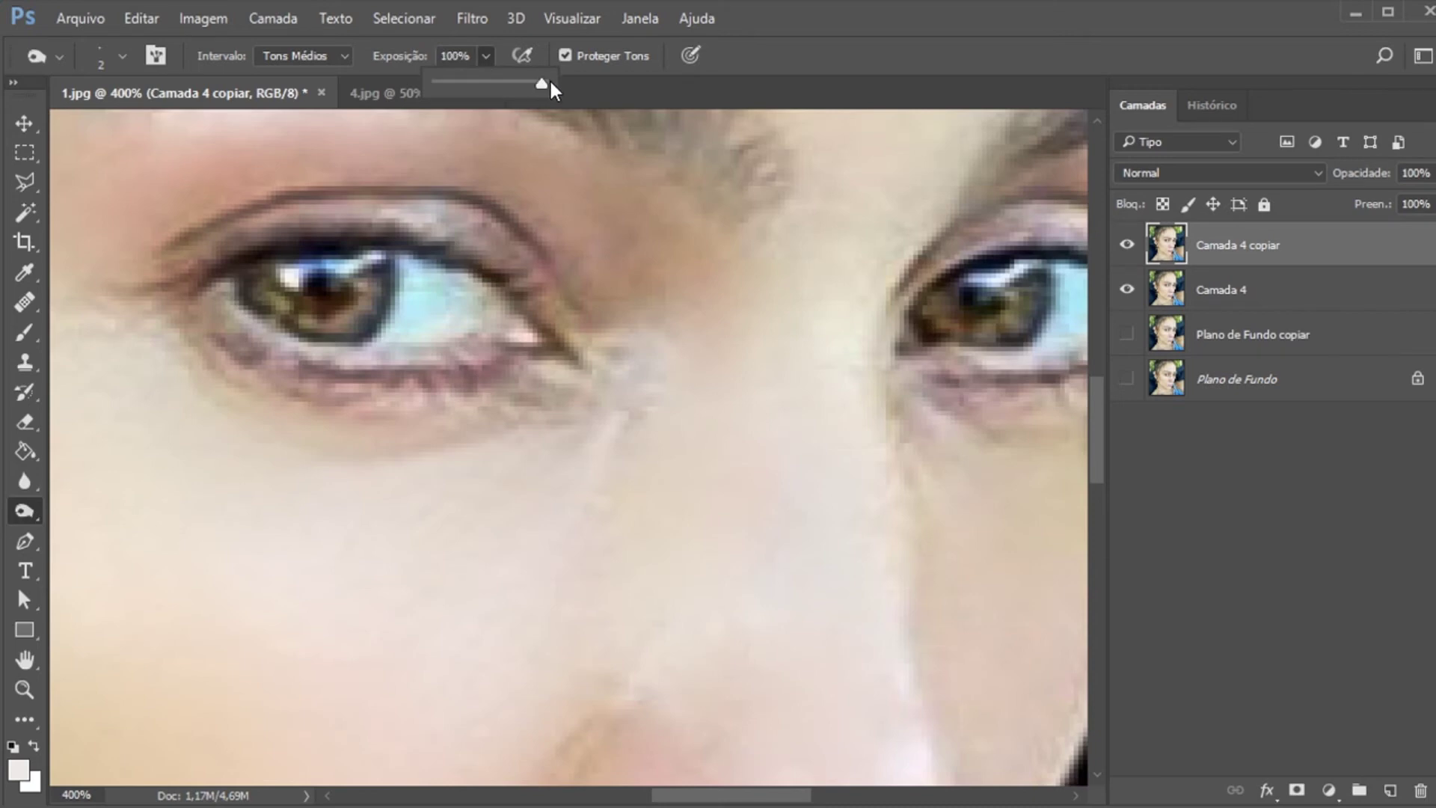
click(230, 249)
mouse_move(244, 244)
mouse_down()
mouse_move(222, 204)
mouse_move(278, 234)
mouse_move(277, 198)
mouse_up()
mouse_move(315, 251)
mouse_down()
mouse_move(296, 191)
mouse_move(323, 228)
mouse_move(307, 184)
mouse_up()
mouse_move(345, 231)
mouse_down()
mouse_move(327, 185)
mouse_move(365, 233)
mouse_move(356, 177)
mouse_move(377, 237)
mouse_move(378, 200)
mouse_move(392, 239)
mouse_move(393, 207)
mouse_move(423, 199)
mouse_move(405, 239)
mouse_move(433, 207)
mouse_move(453, 217)
mouse_move(423, 245)
mouse_move(430, 204)
mouse_move(445, 228)
mouse_move(436, 250)
mouse_move(503, 242)
mouse_move(485, 270)
mouse_move(525, 263)
mouse_up()
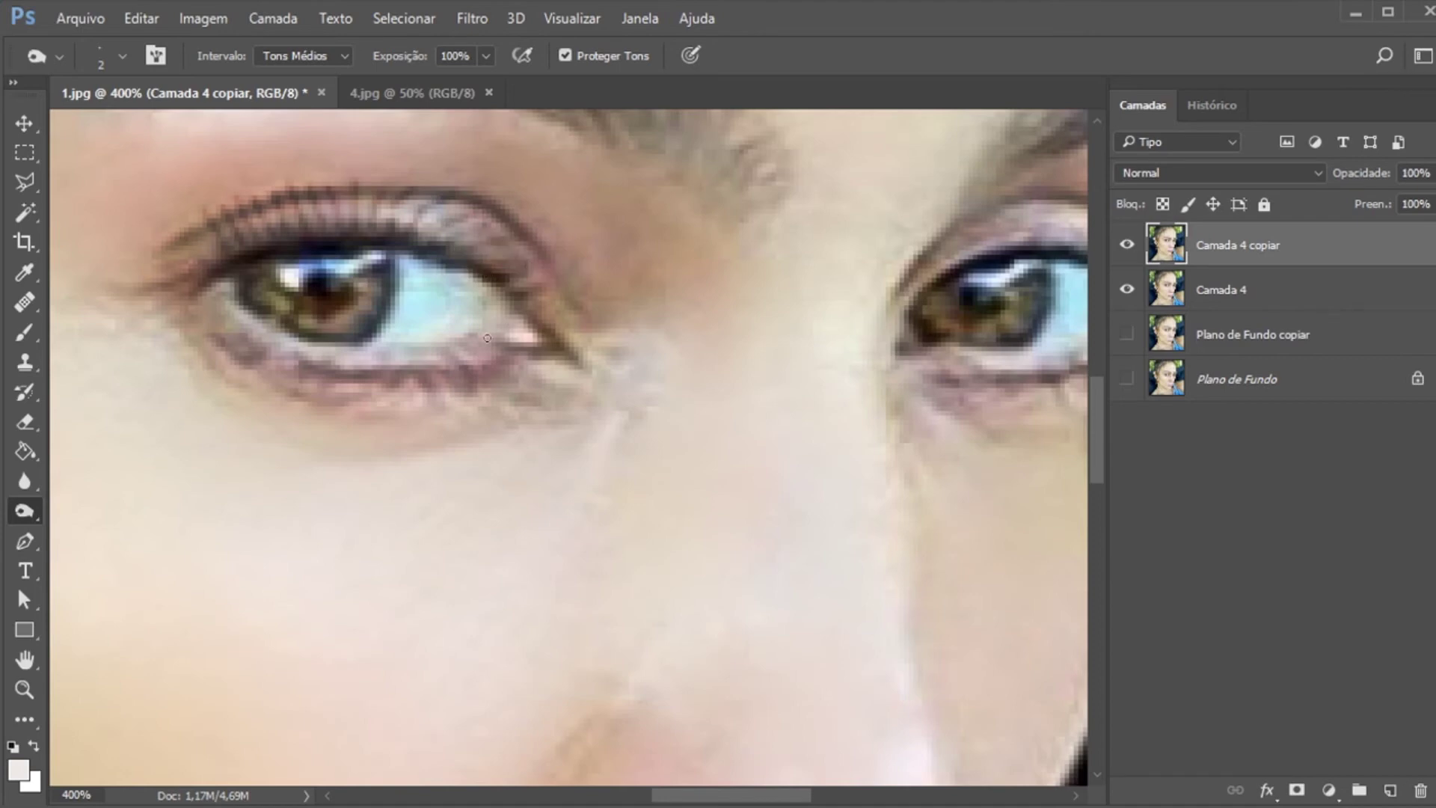
drag(215, 260, 184, 236)
drag(680, 798, 707, 797)
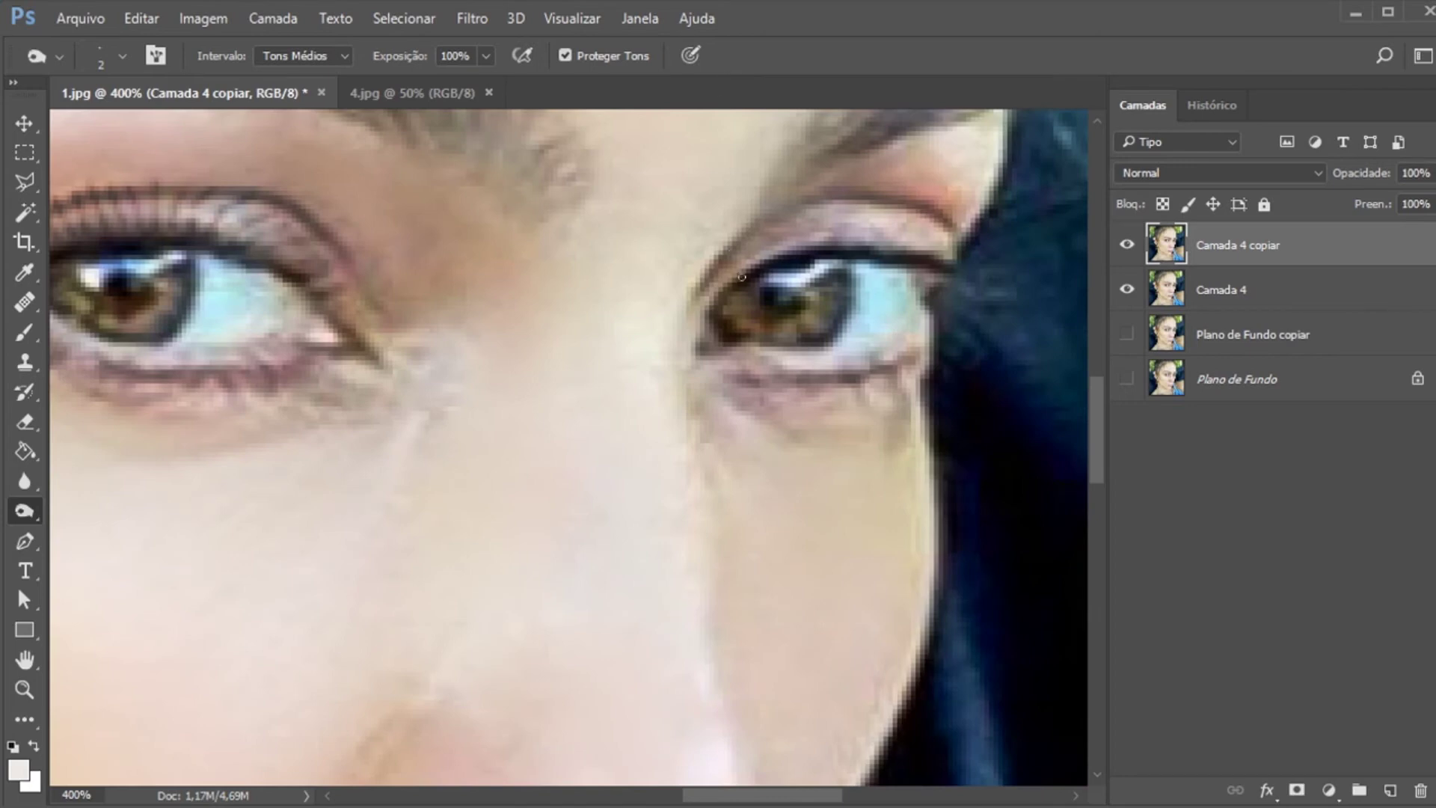
mouse_move(763, 259)
mouse_down()
mouse_move(783, 229)
mouse_move(801, 253)
mouse_move(795, 220)
mouse_move(820, 251)
mouse_move(819, 215)
mouse_move(842, 213)
mouse_move(849, 253)
mouse_move(857, 207)
mouse_move(873, 213)
mouse_move(879, 254)
mouse_move(887, 214)
mouse_move(896, 254)
mouse_move(910, 225)
mouse_move(893, 249)
mouse_move(874, 240)
mouse_move(880, 216)
mouse_move(874, 241)
mouse_move(925, 251)
mouse_move(937, 224)
mouse_up()
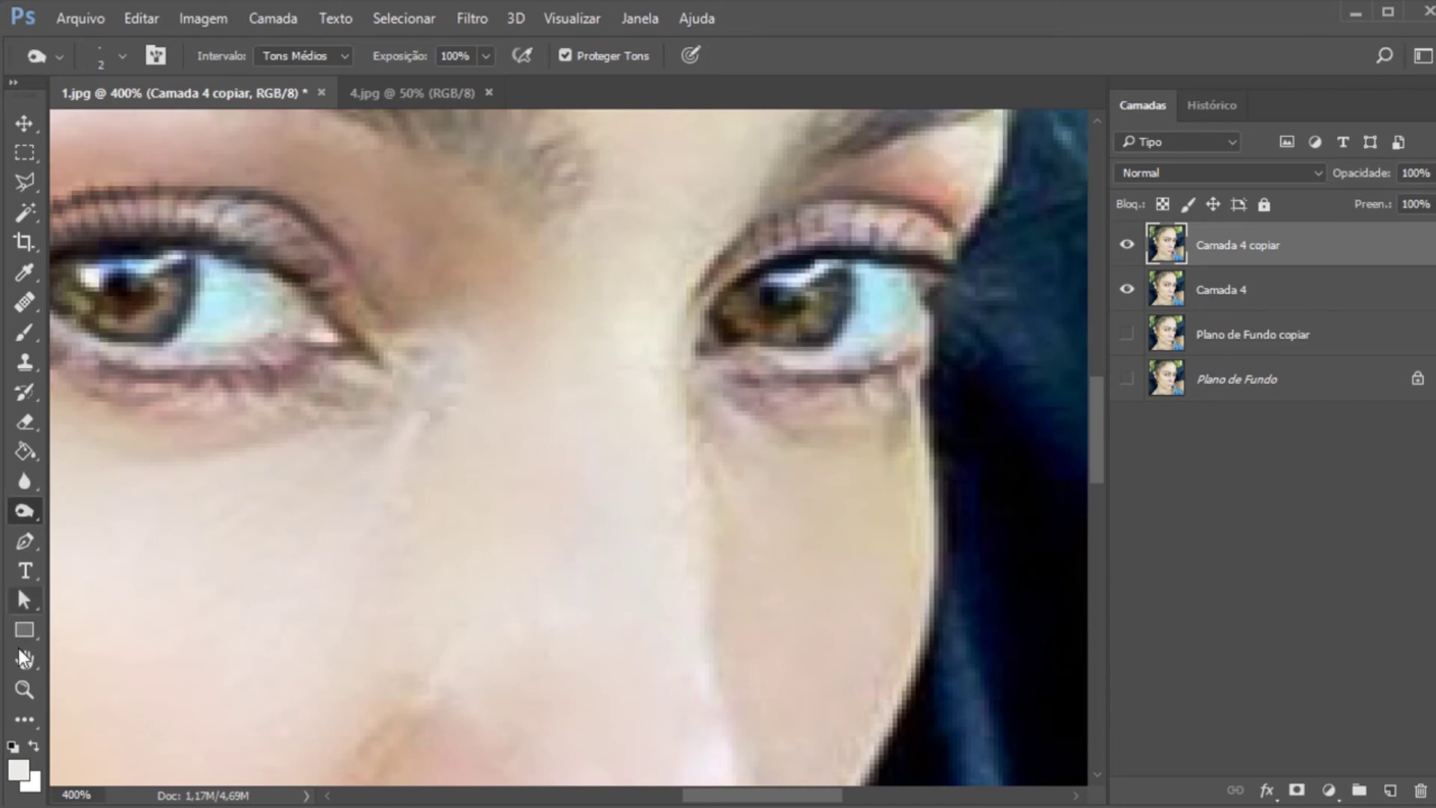
Compare the eyes with and without the lash layer and set Camada 4 copiar's opacity to 84%
click(24, 690)
right_click(449, 329)
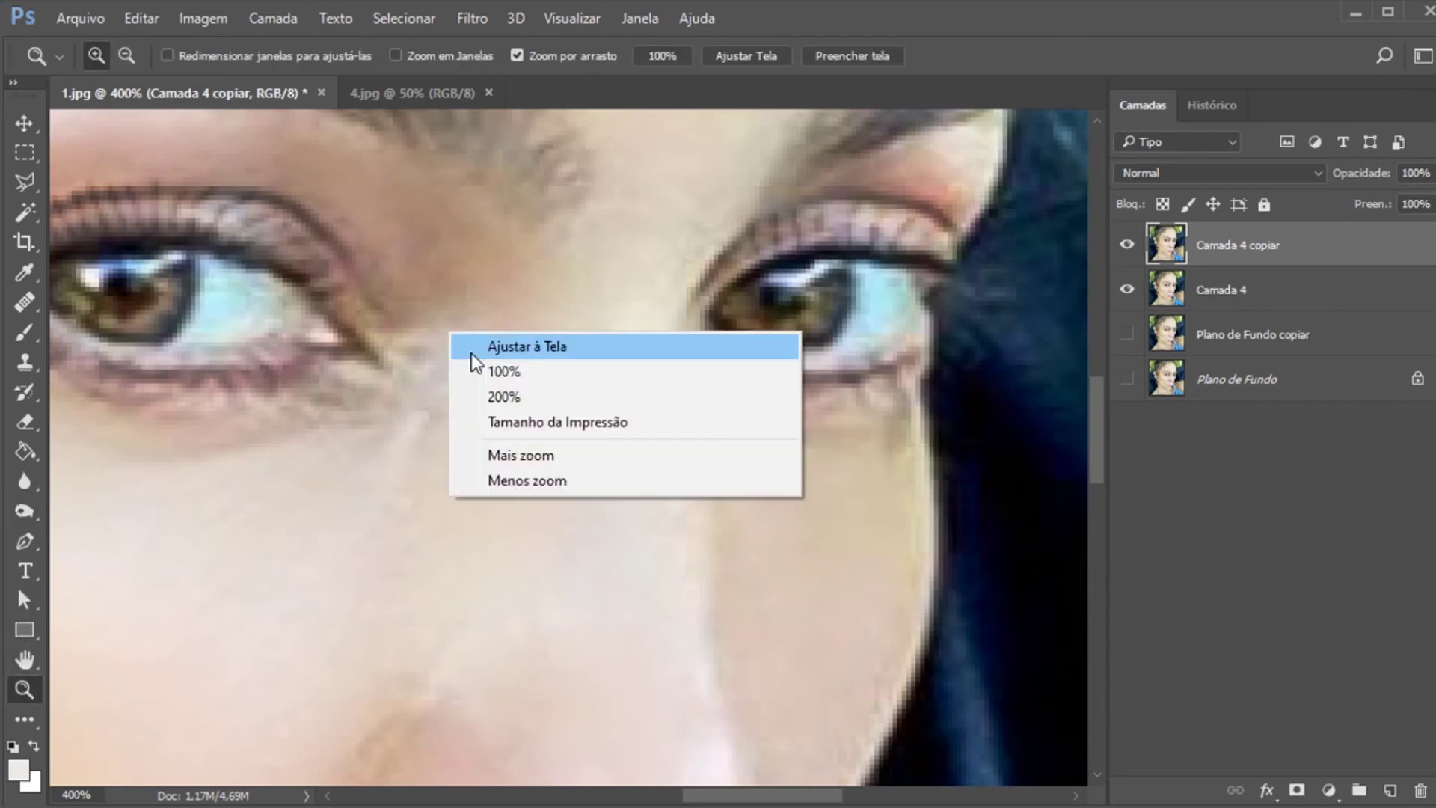
click(471, 353)
click(576, 427)
click(576, 426)
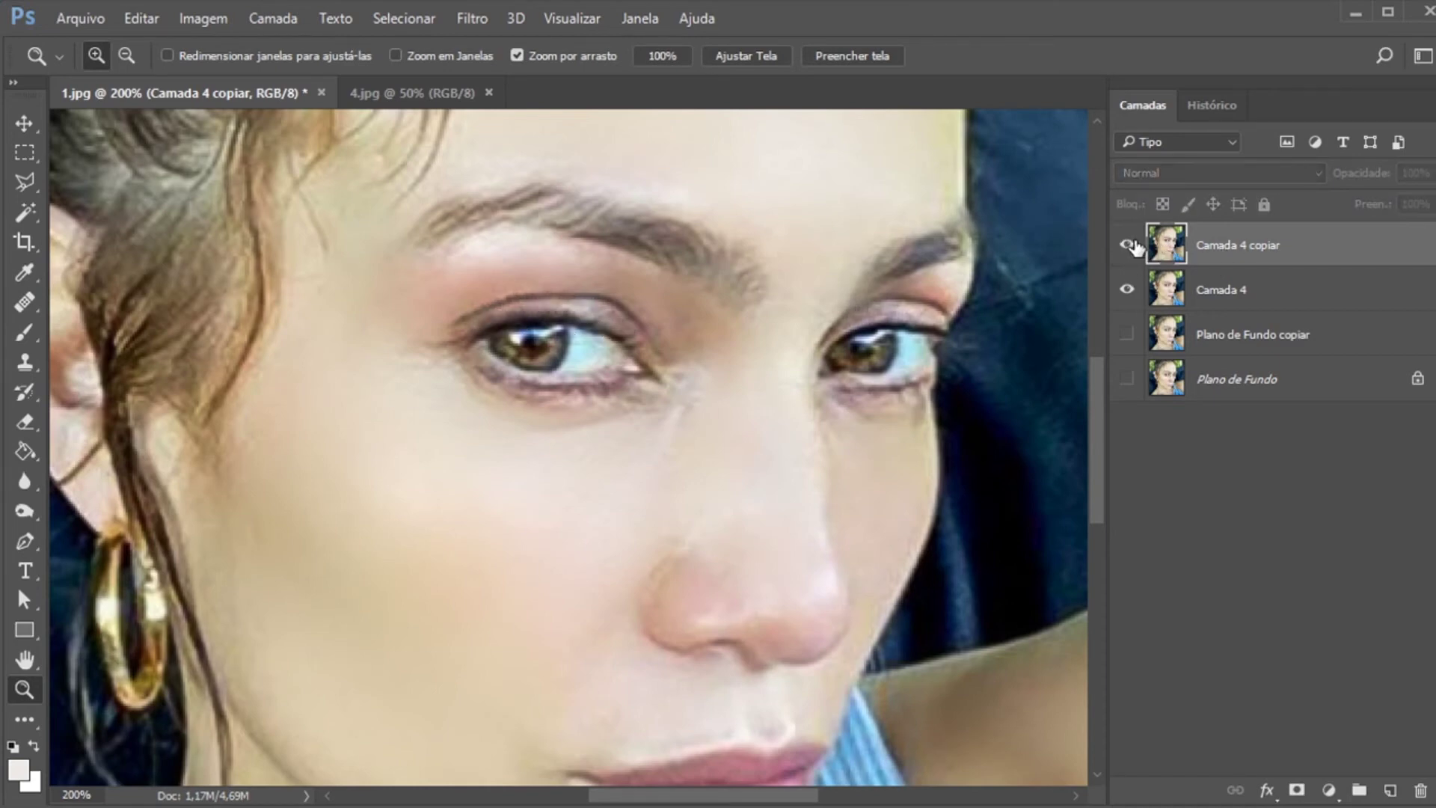
click(1432, 179)
drag(1429, 201, 1417, 209)
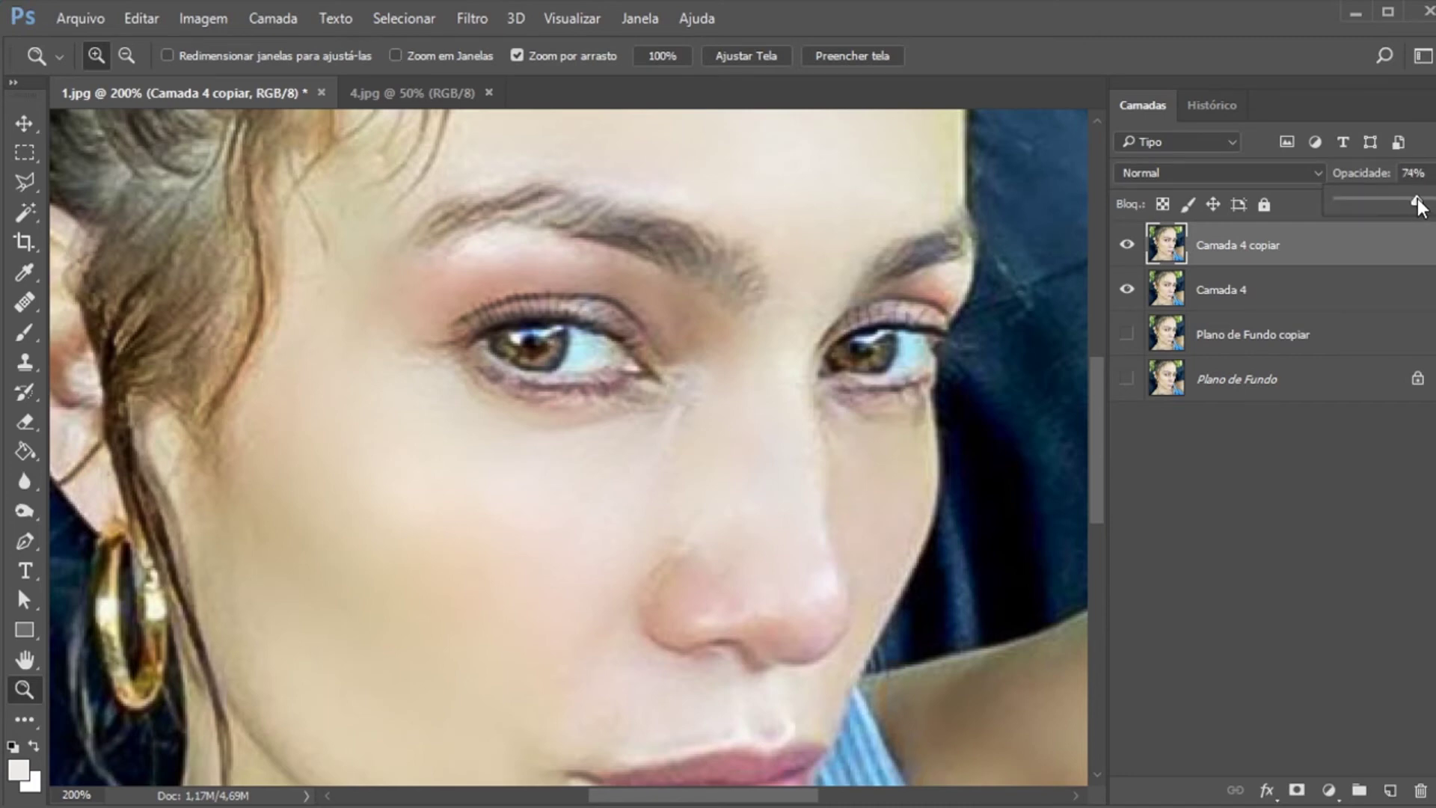
drag(1416, 200, 1429, 204)
Soften the lash tips on the nearer eye's upper lid with a 19 px eraser at 56% opacity
click(26, 423)
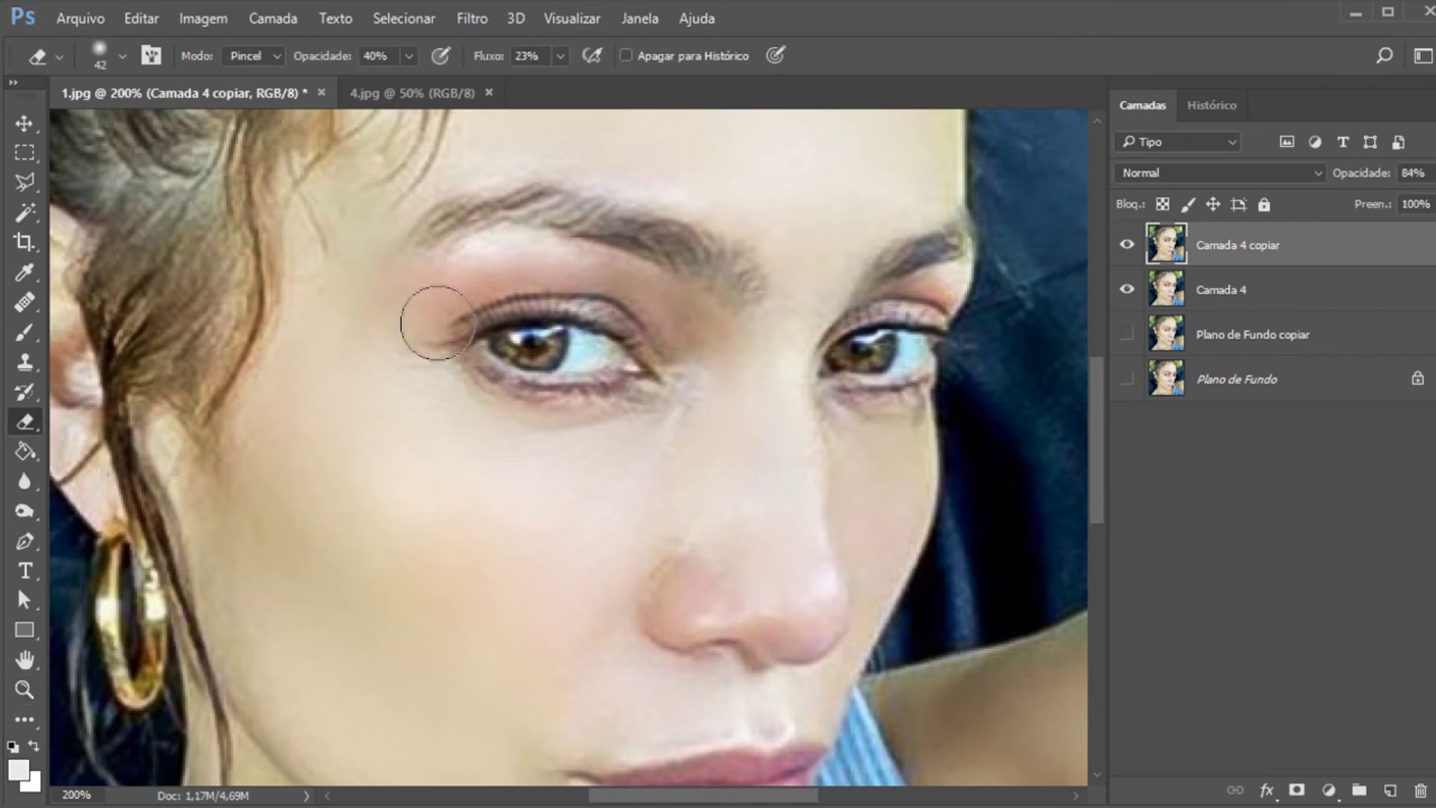
click(122, 55)
click(145, 123)
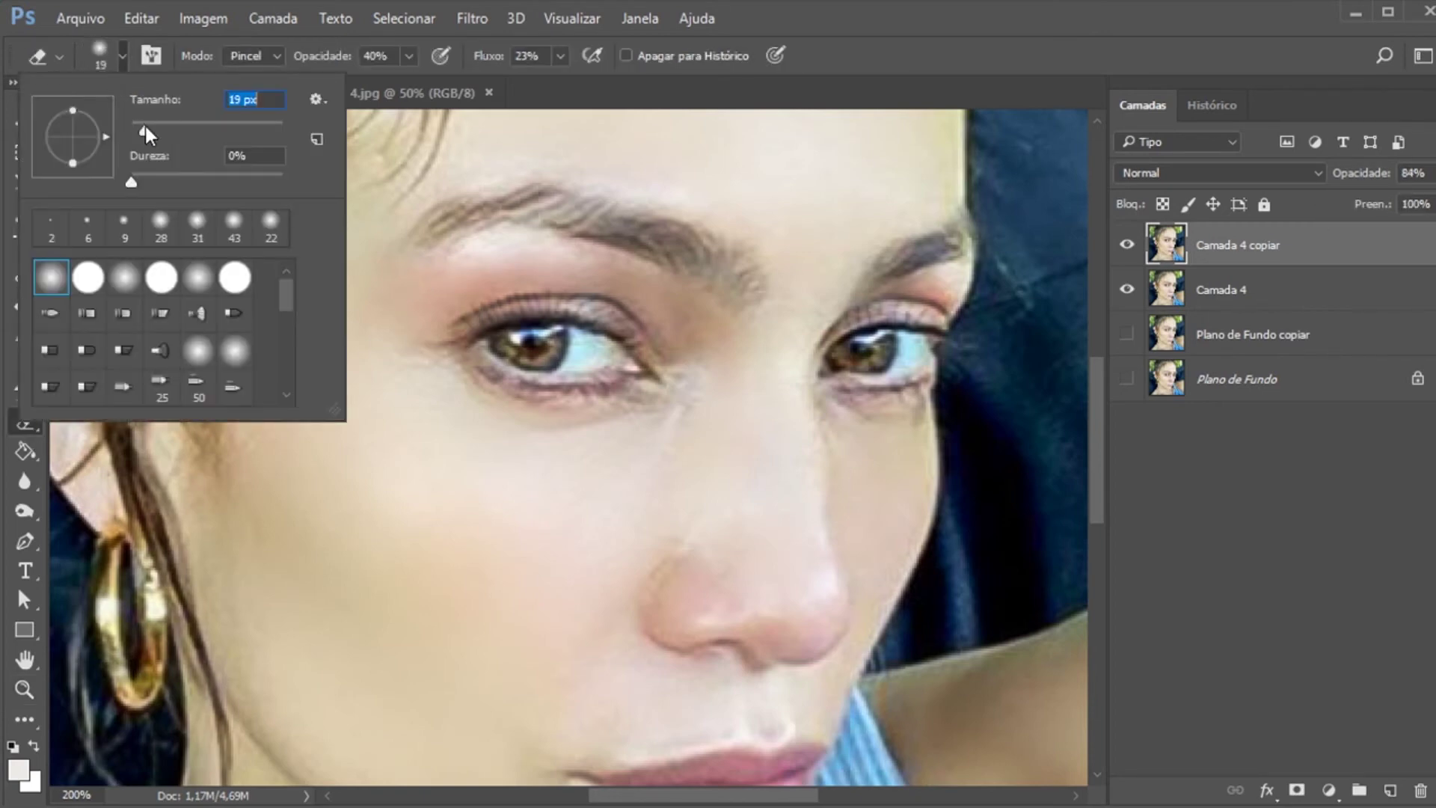
click(410, 56)
click(427, 84)
mouse_move(545, 287)
mouse_down()
mouse_move(464, 300)
mouse_move(528, 279)
mouse_move(627, 290)
mouse_up()
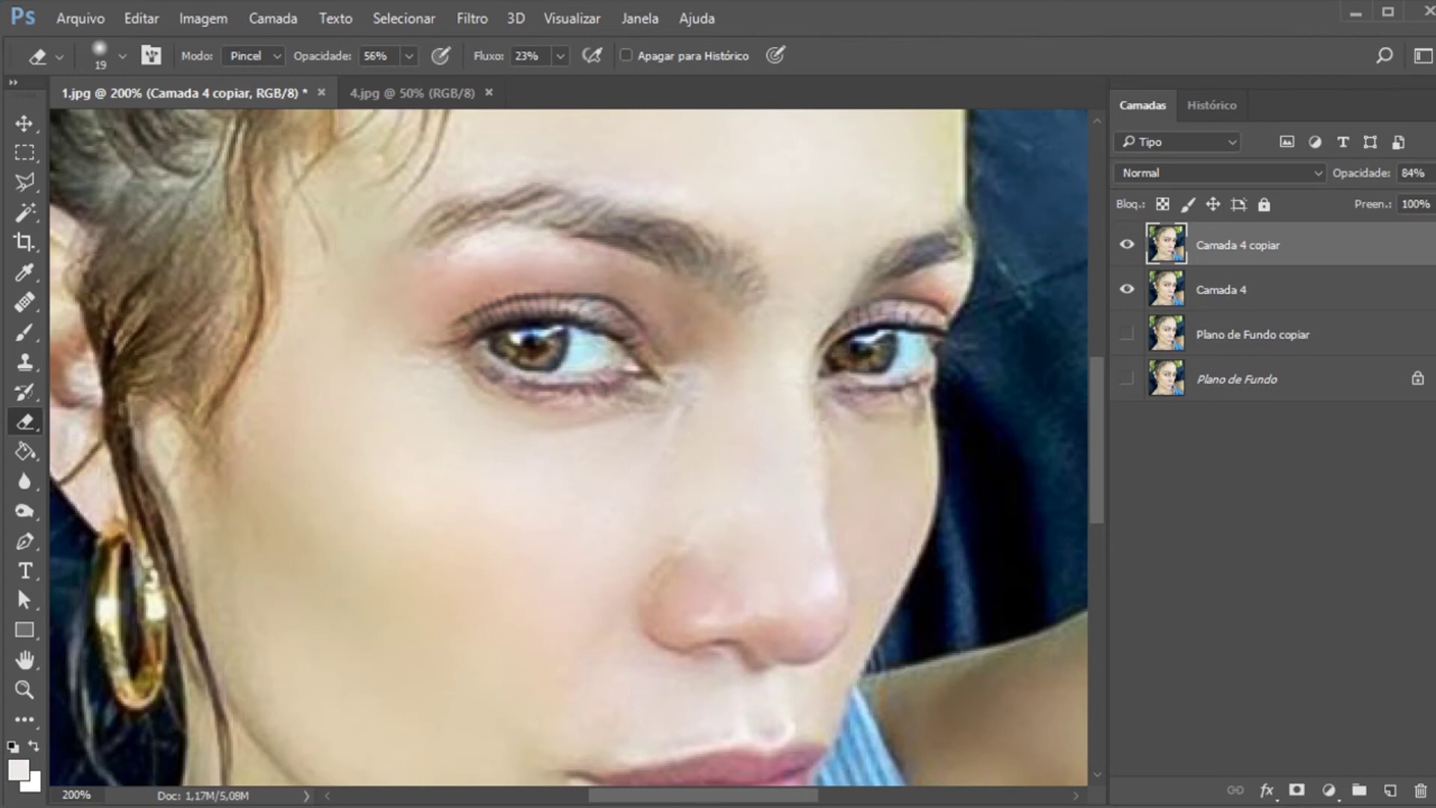
Set Camada 4 copiar's opacity to 75% after comparing the whole face, and merge it with Camada 4
click(23, 689)
right_click(530, 418)
click(553, 432)
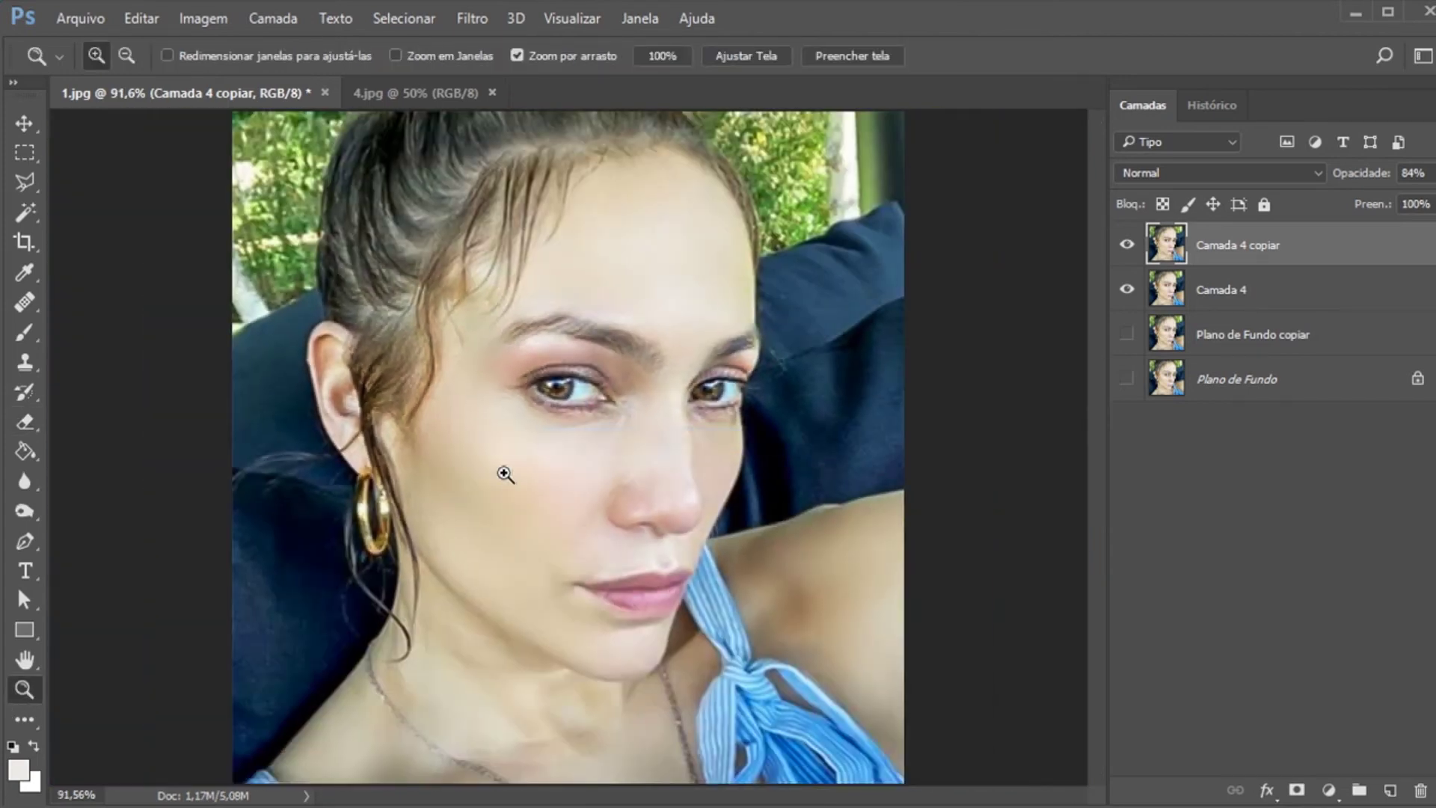
click(614, 471)
click(1126, 245)
click(1126, 245)
click(1428, 173)
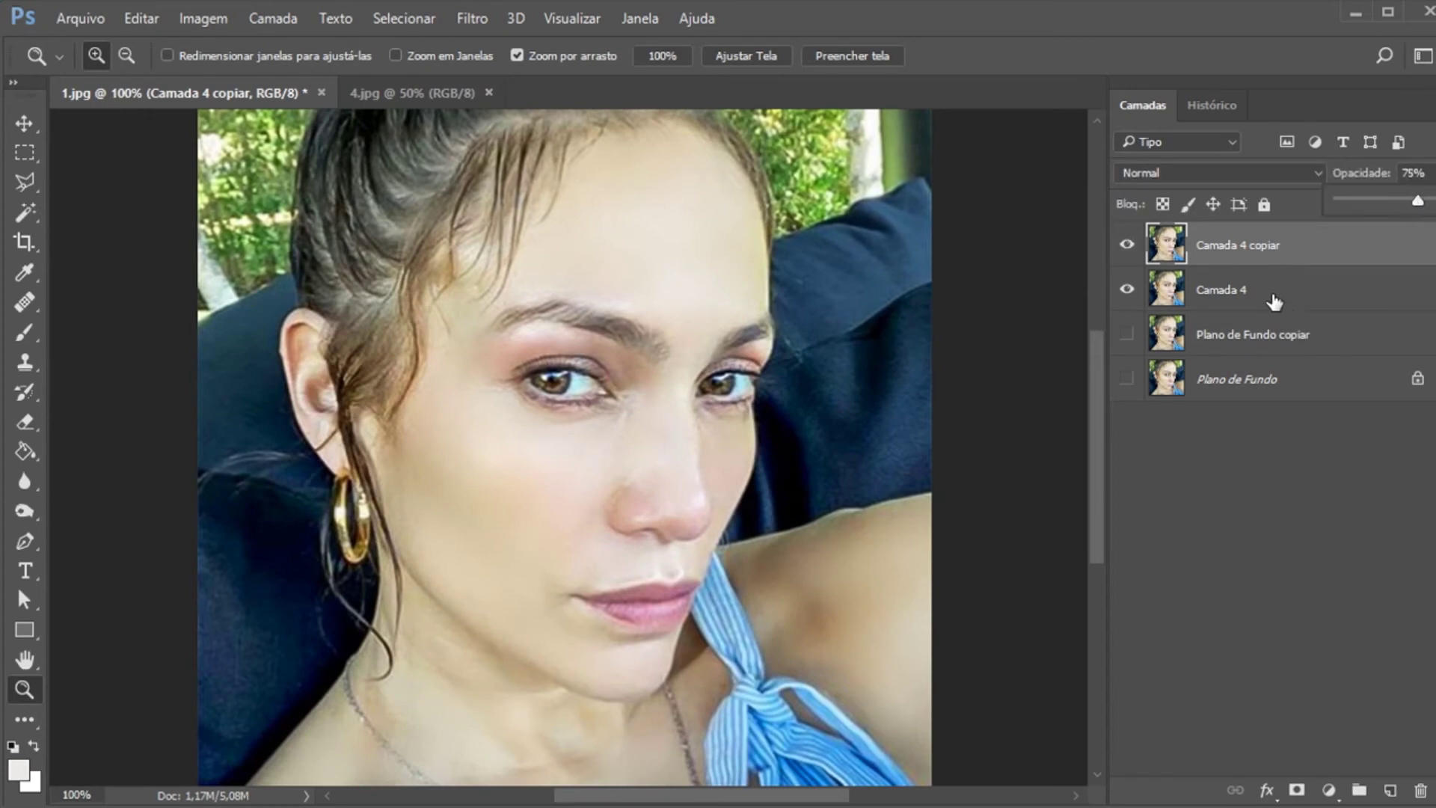
shift+click(1299, 297)
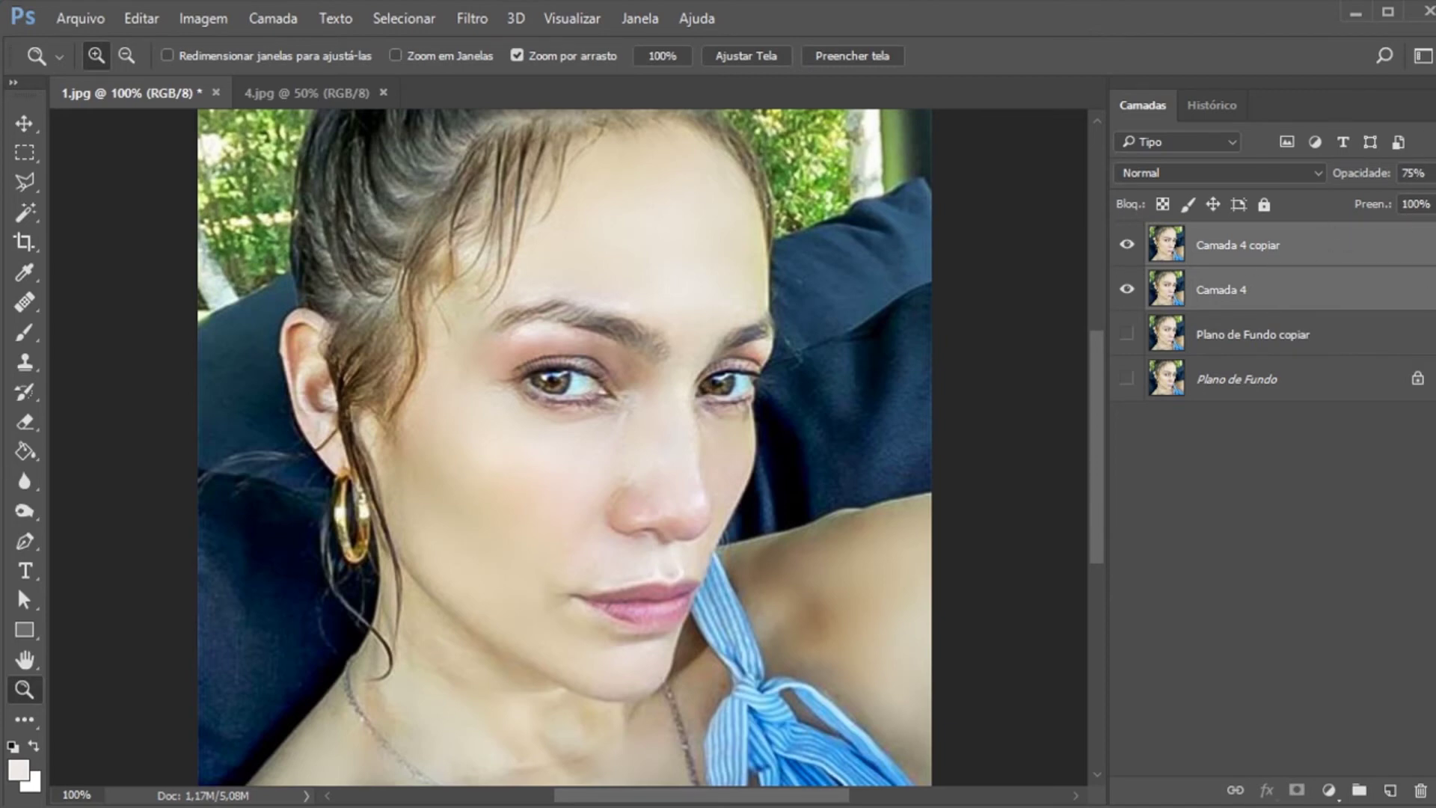
key(ctrl+e)
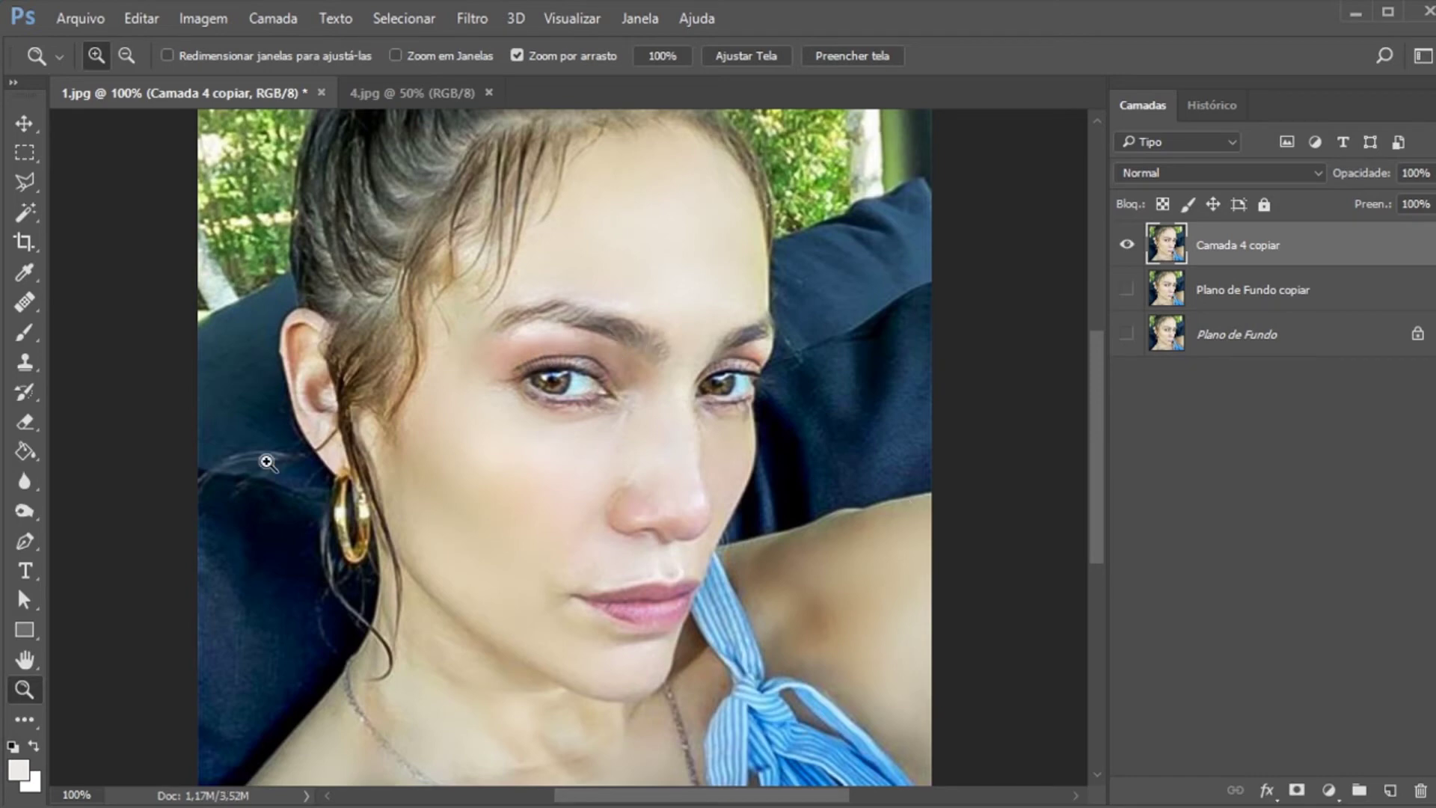
Try to darken both eyebrows with a 15 px Superexposição brush at 72% exposure
click(27, 514)
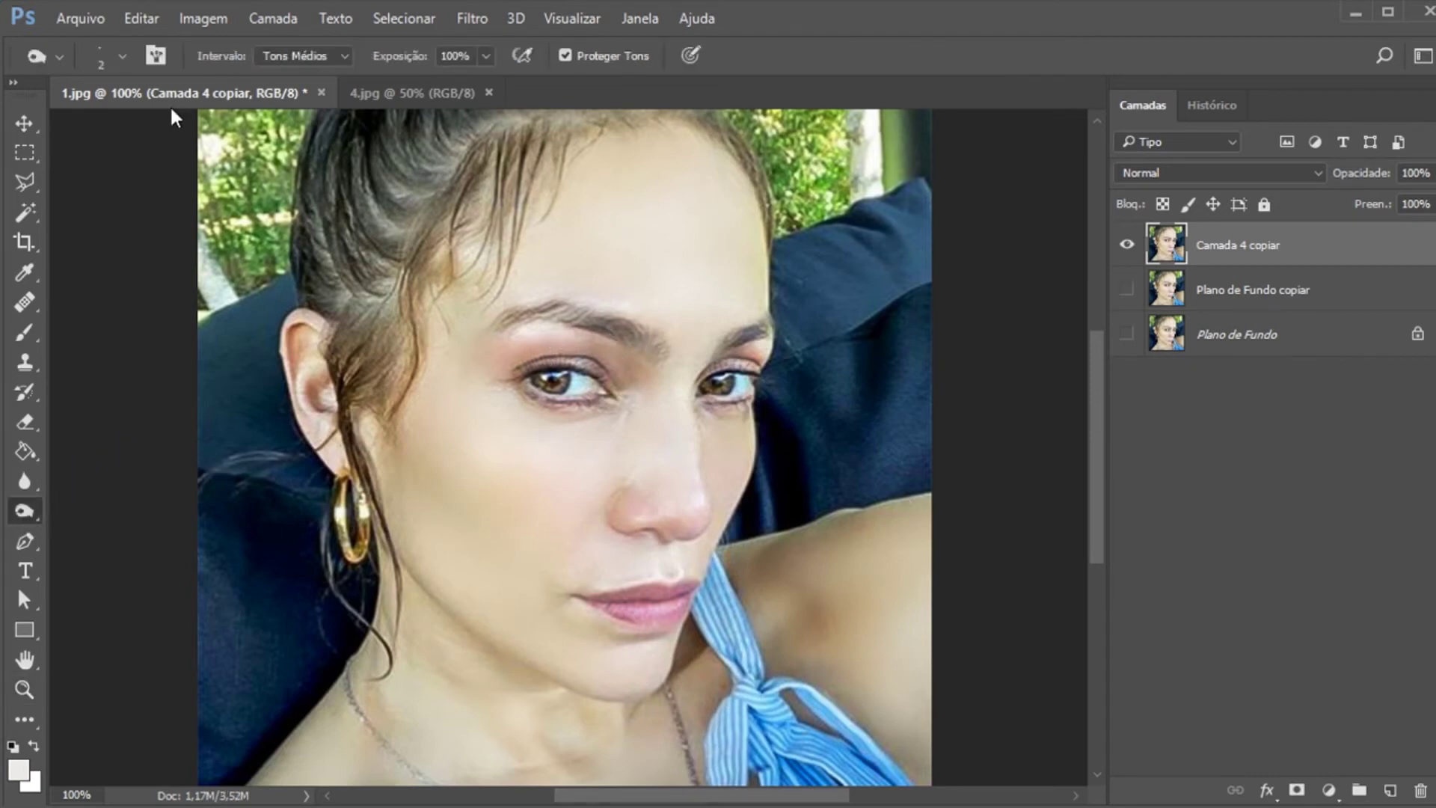
click(122, 57)
drag(131, 130, 145, 130)
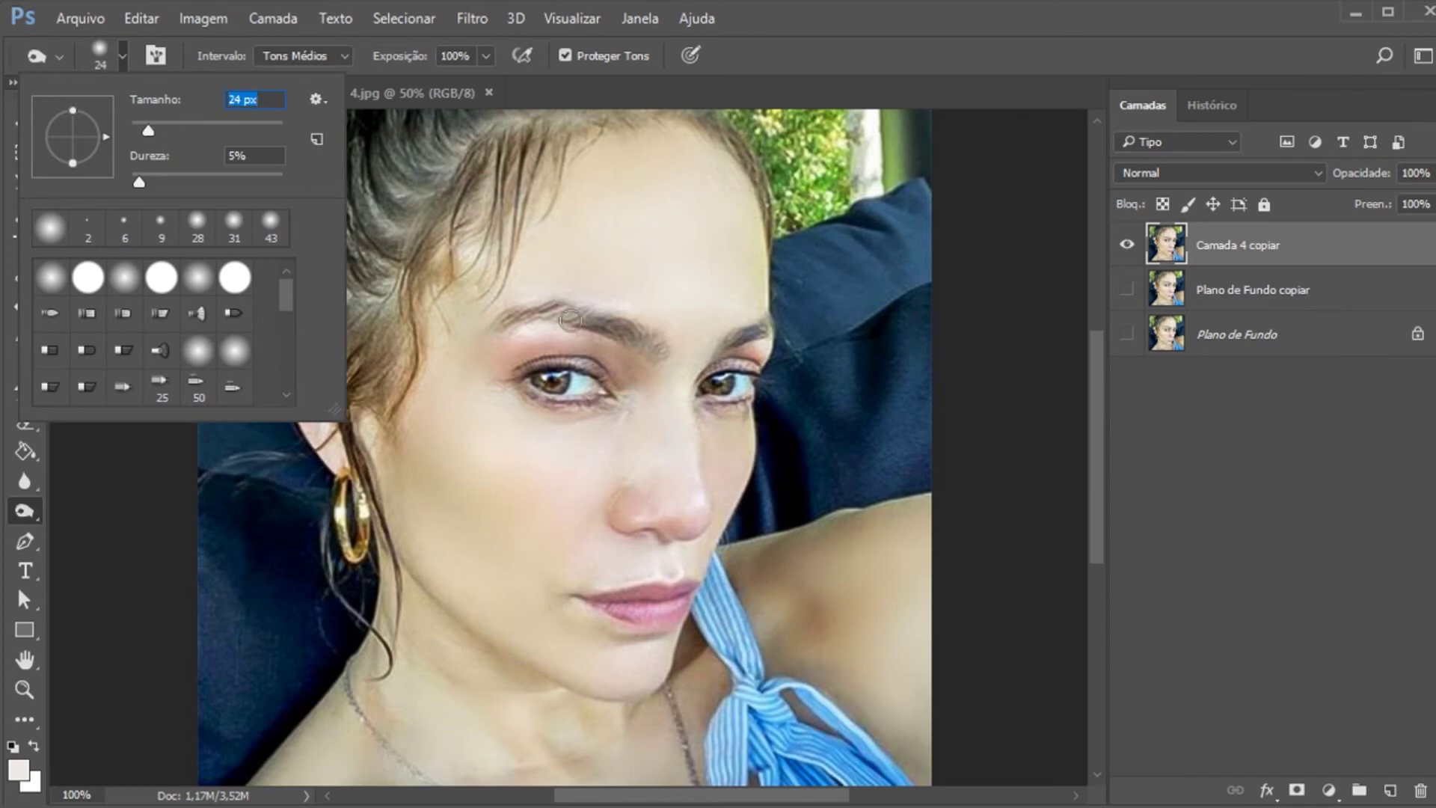
key(Return)
click(485, 56)
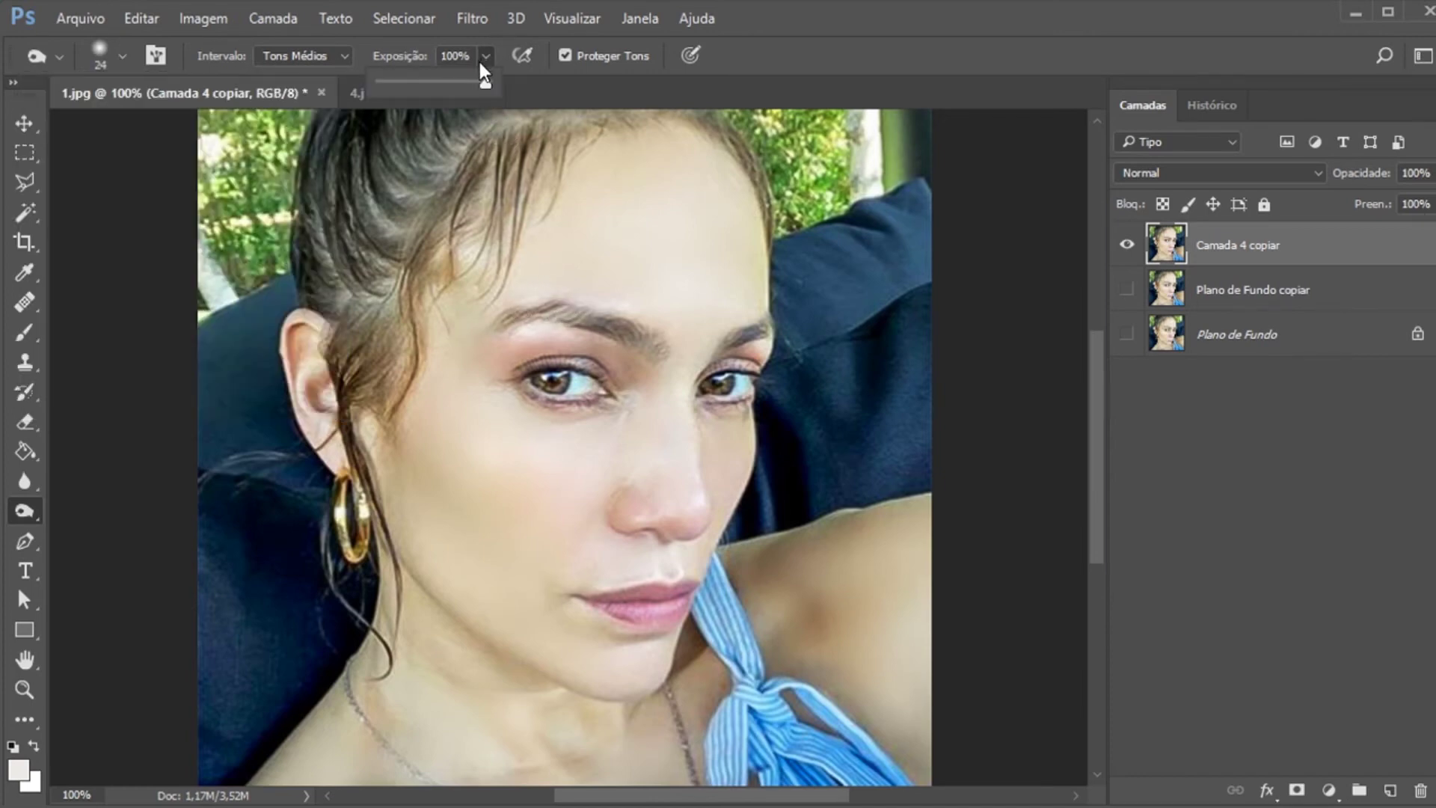
click(123, 58)
drag(145, 127, 142, 128)
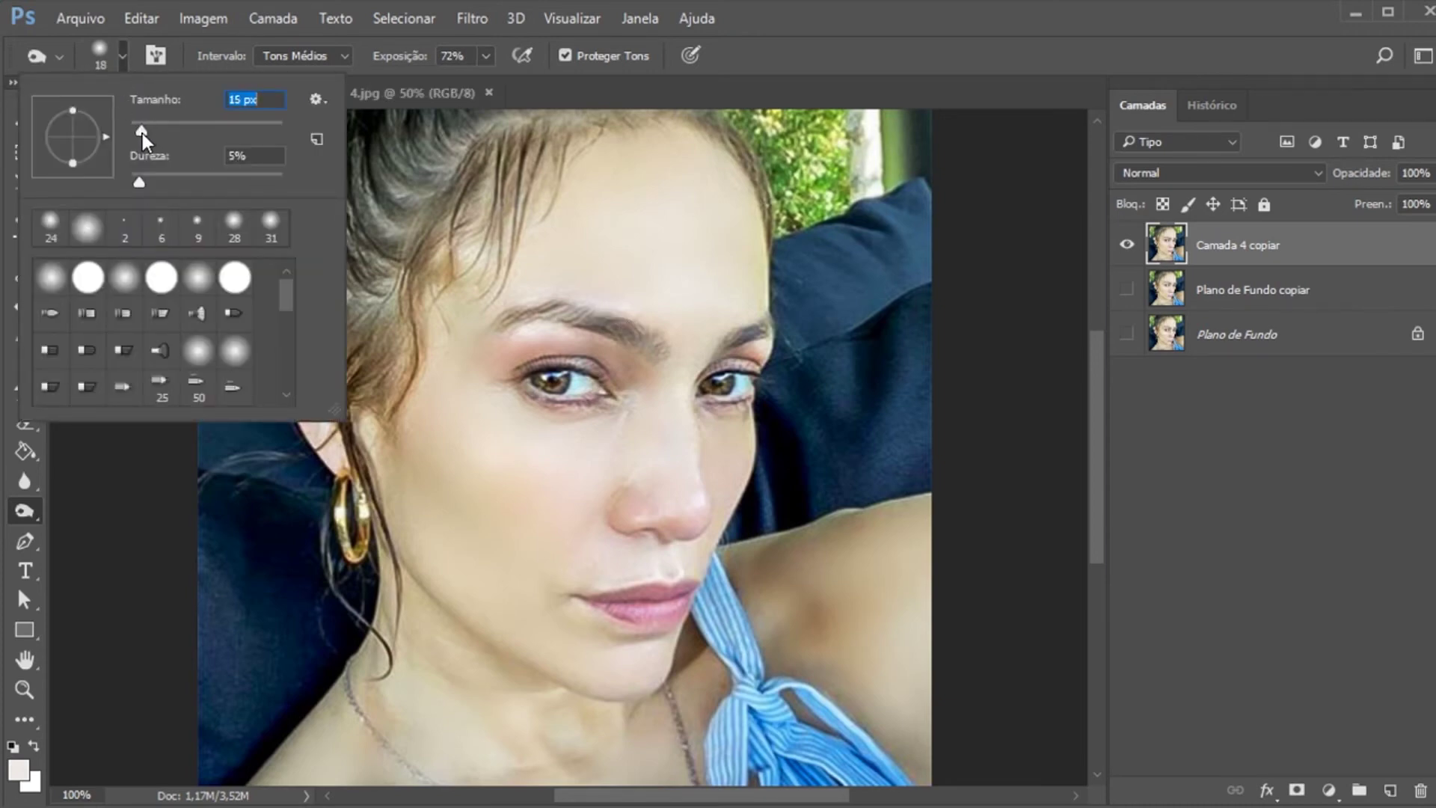
mouse_move(640, 340)
mouse_down()
mouse_move(566, 313)
mouse_move(513, 317)
mouse_move(564, 311)
mouse_move(532, 323)
mouse_up()
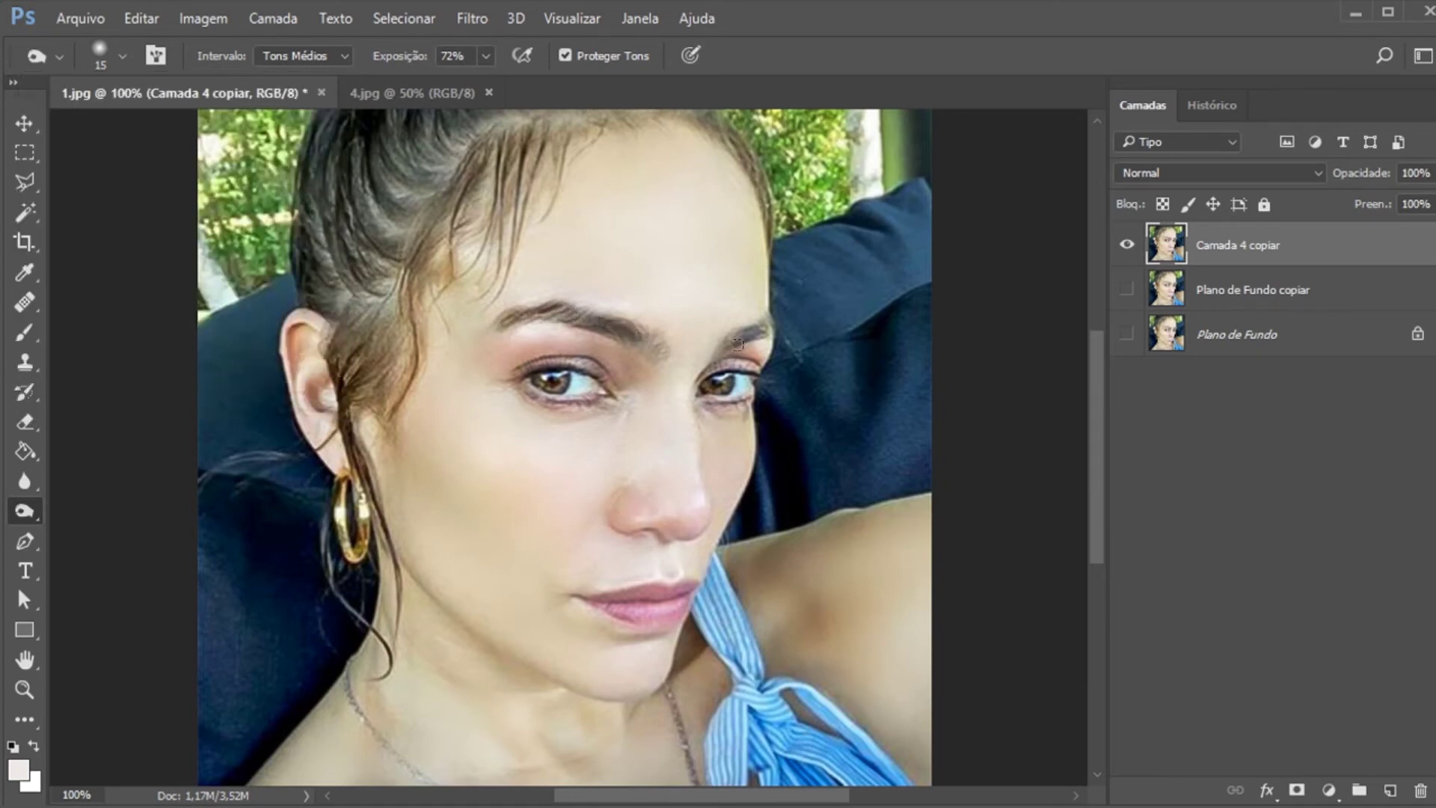
drag(738, 344, 762, 331)
Undo the eyebrow strokes by reverting to the Mesclar Camadas history state
key(ctrl+z)
key(ctrl+z)
click(1200, 106)
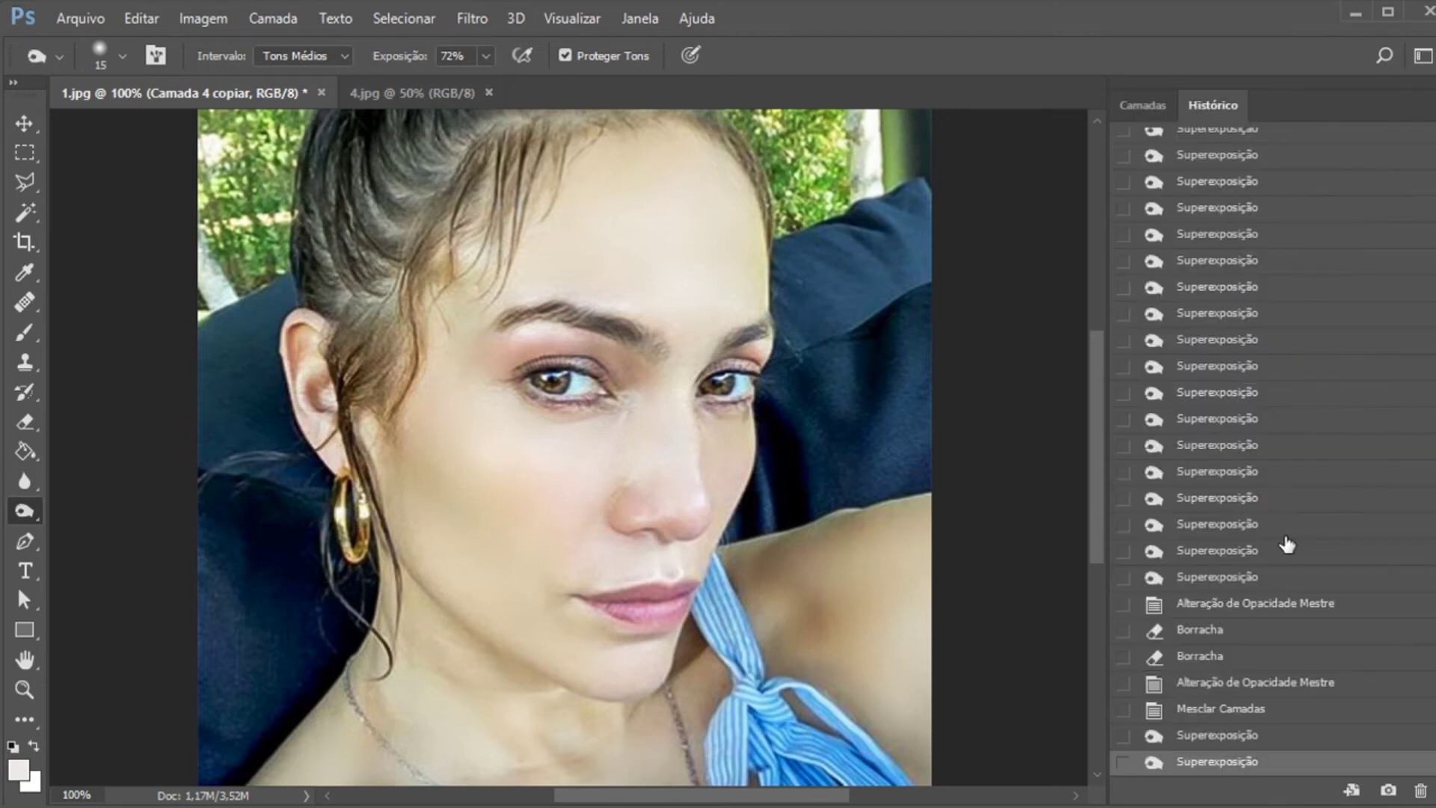
click(1211, 710)
Darken both eyebrows with a 12 px Superexposição brush at 49% exposure
click(486, 56)
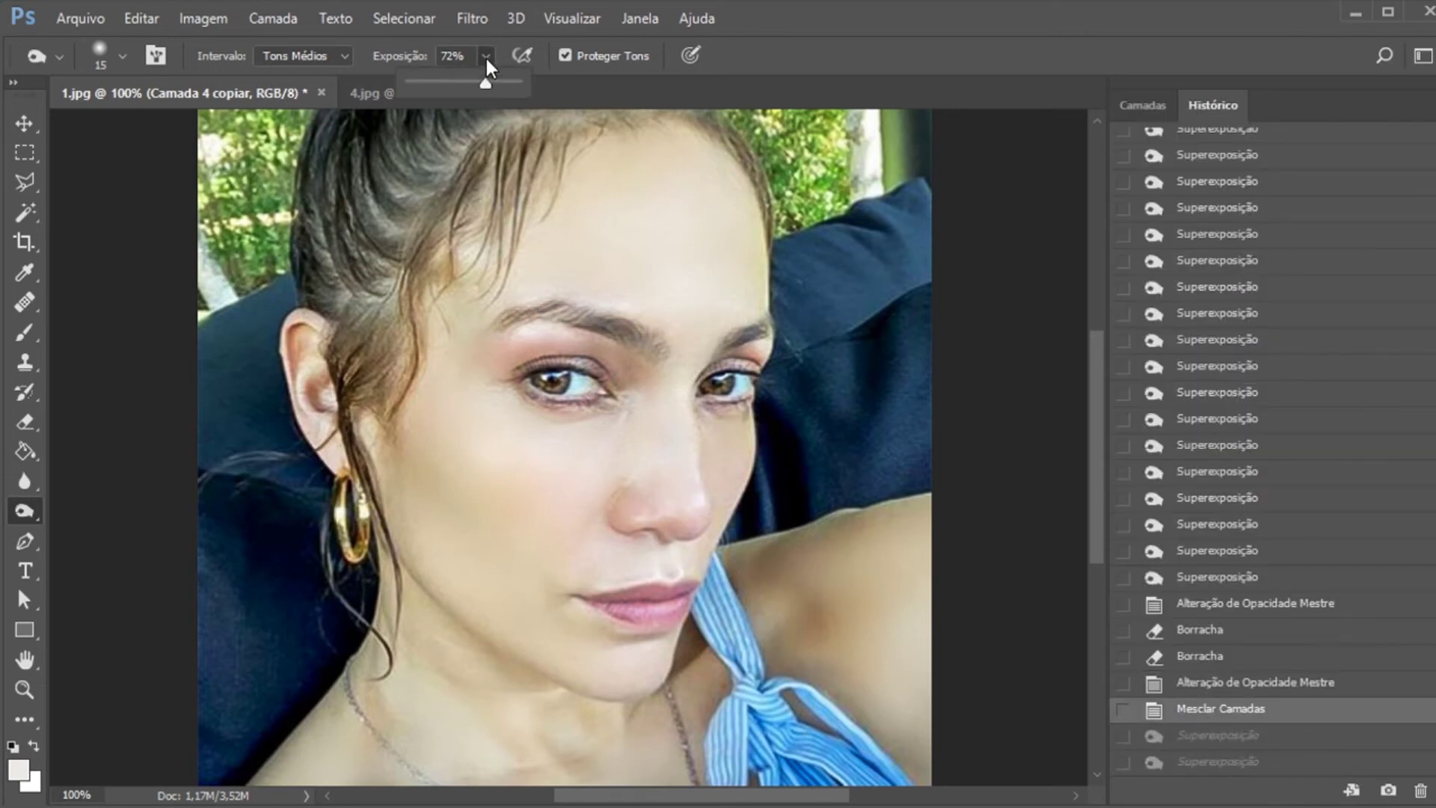
click(121, 55)
drag(141, 129, 138, 130)
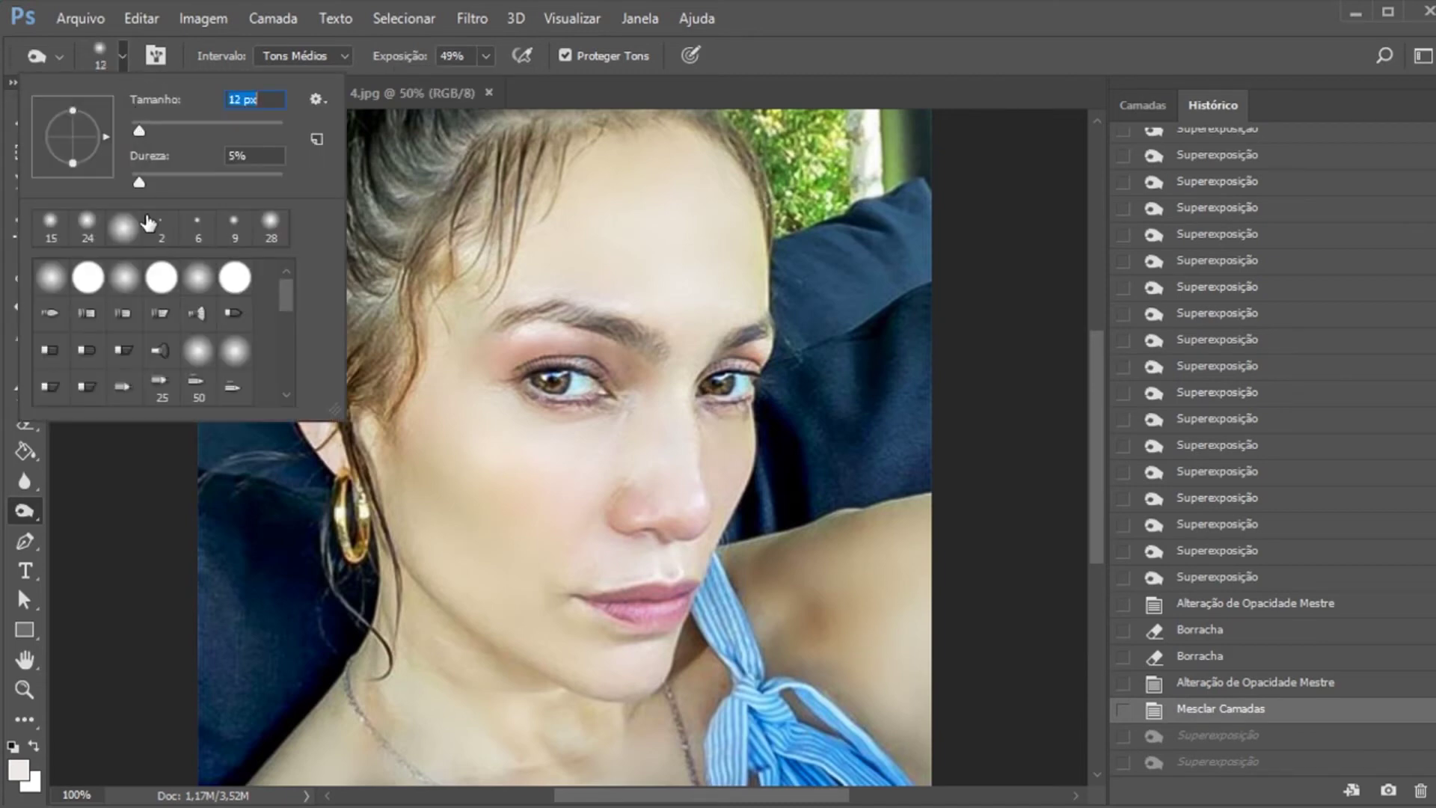
click(25, 698)
click(618, 366)
click(617, 367)
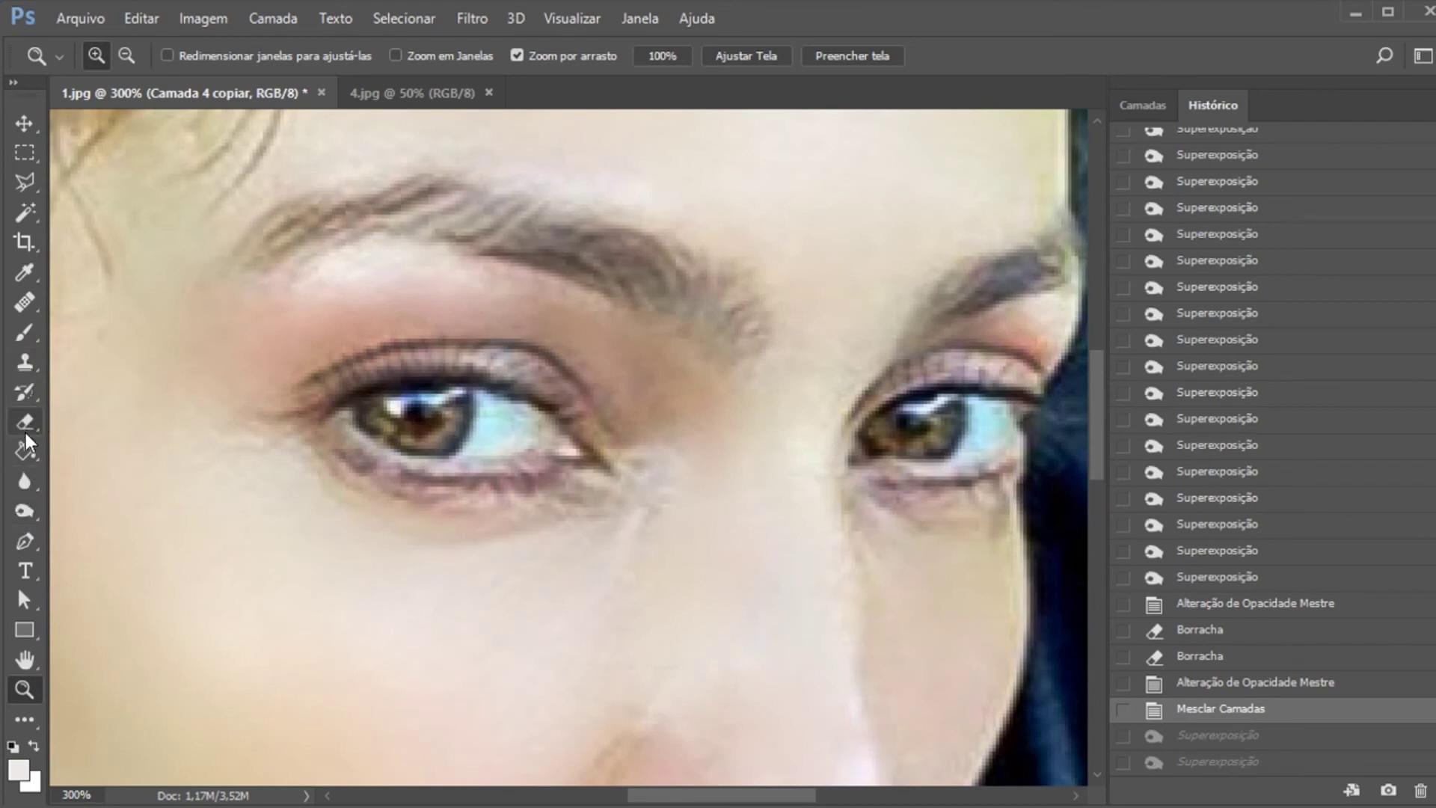
click(25, 511)
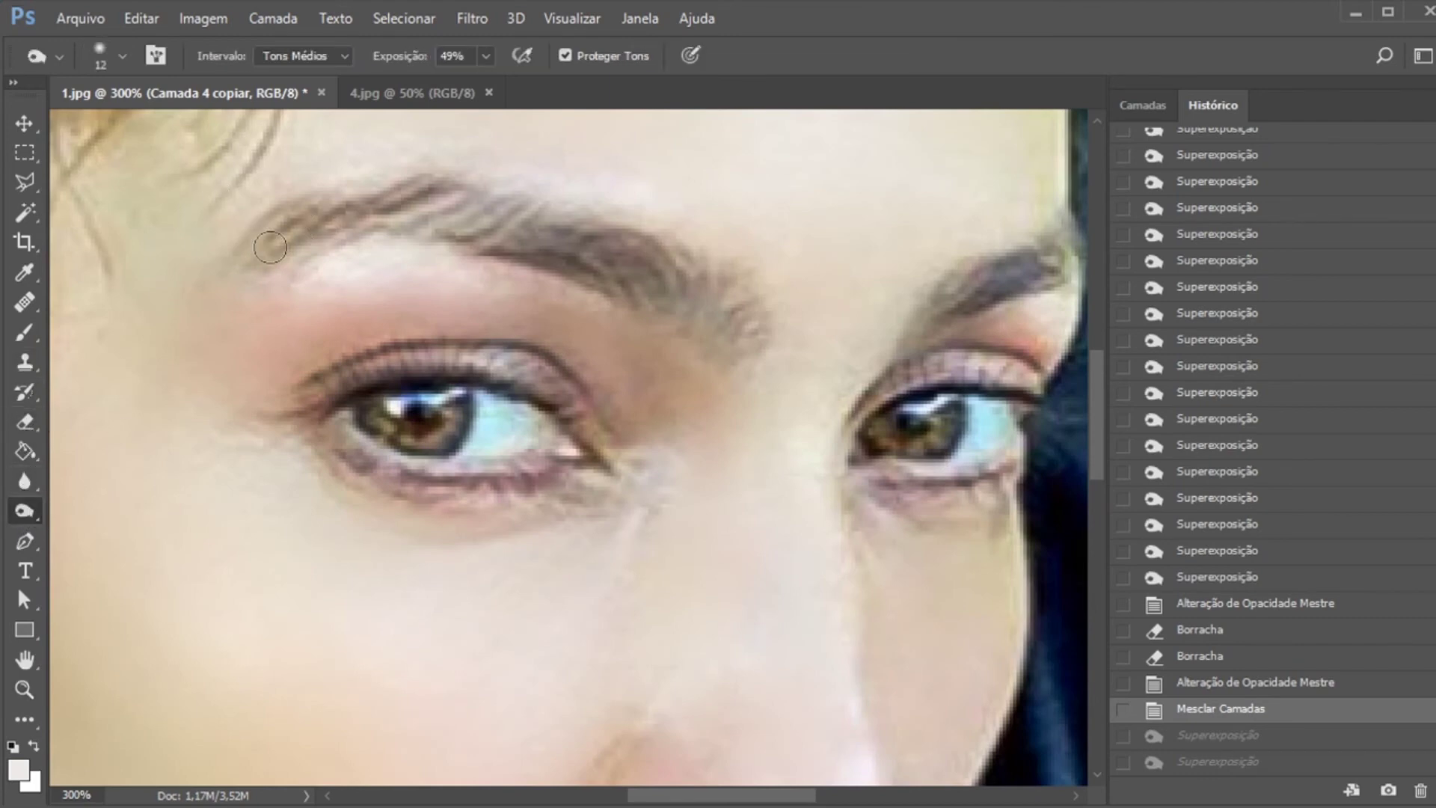
mouse_move(296, 247)
mouse_down()
mouse_move(352, 217)
mouse_move(457, 213)
mouse_move(352, 213)
mouse_move(464, 237)
mouse_move(441, 214)
mouse_move(538, 226)
mouse_move(719, 306)
mouse_move(649, 260)
mouse_up()
mouse_move(918, 289)
mouse_down()
mouse_move(932, 318)
mouse_move(923, 289)
mouse_up()
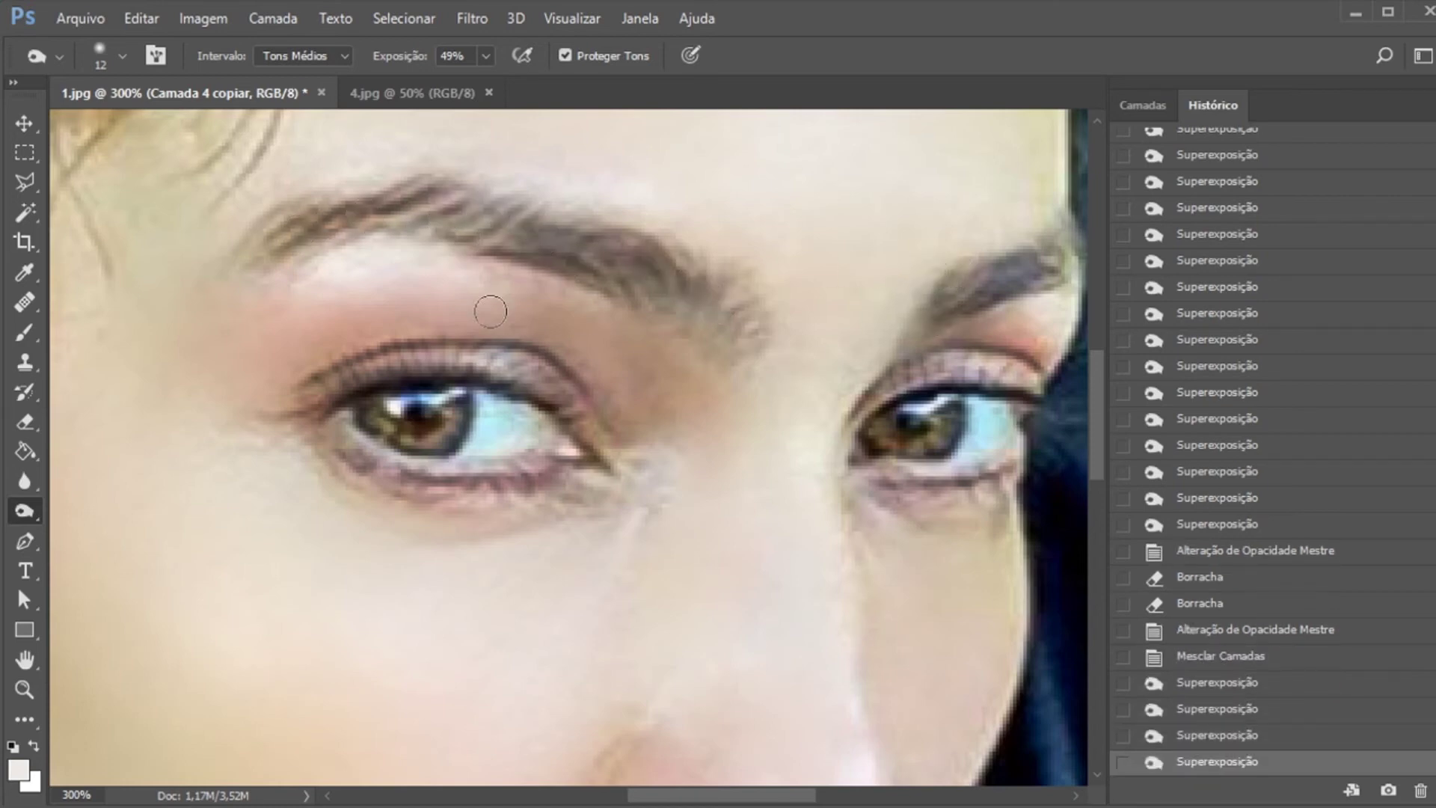
mouse_move(443, 225)
mouse_down()
mouse_move(419, 206)
mouse_move(441, 210)
mouse_up()
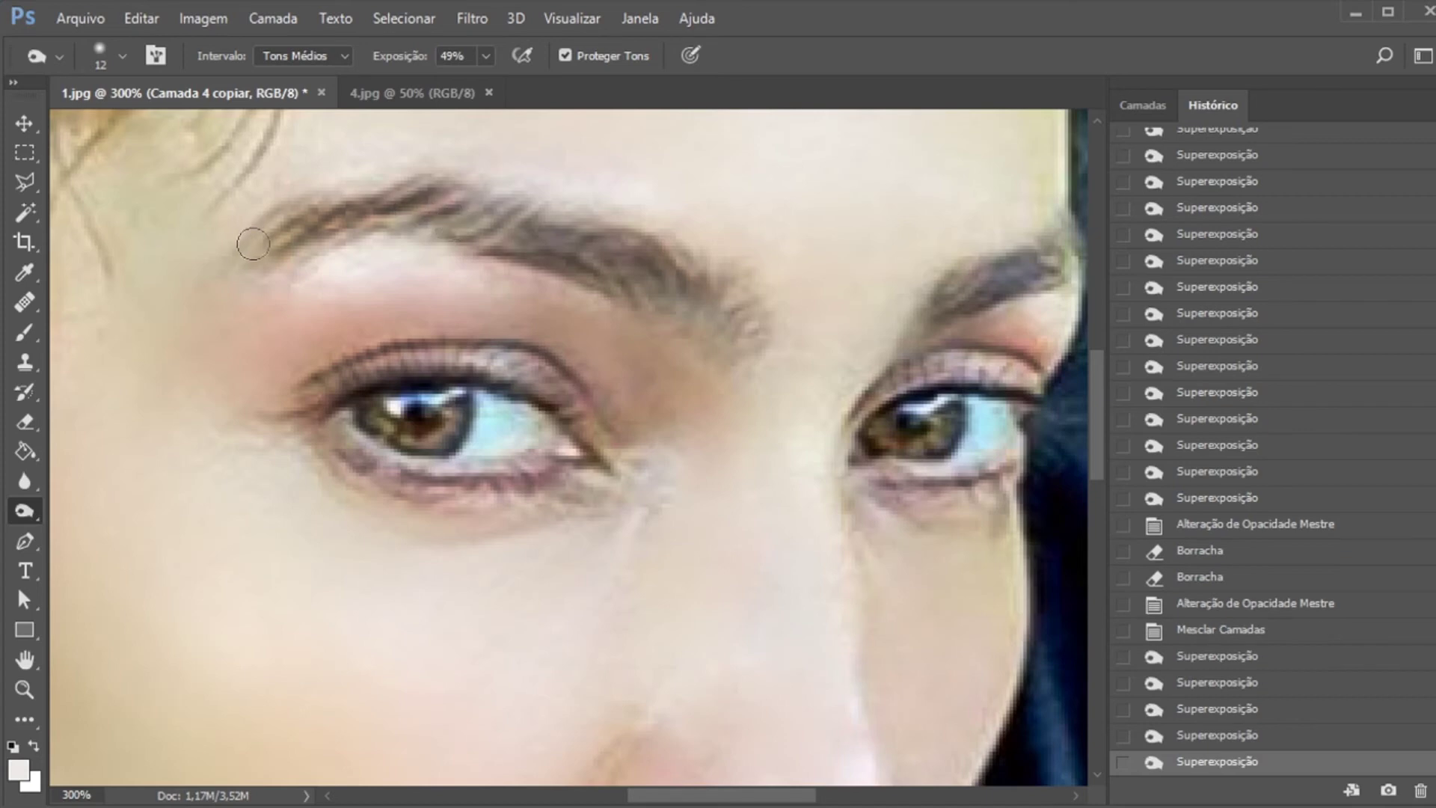
Try to fill the sparse area in the nearer eyebrow's arch with a 10 px clone stamp at 73% opacity
click(27, 360)
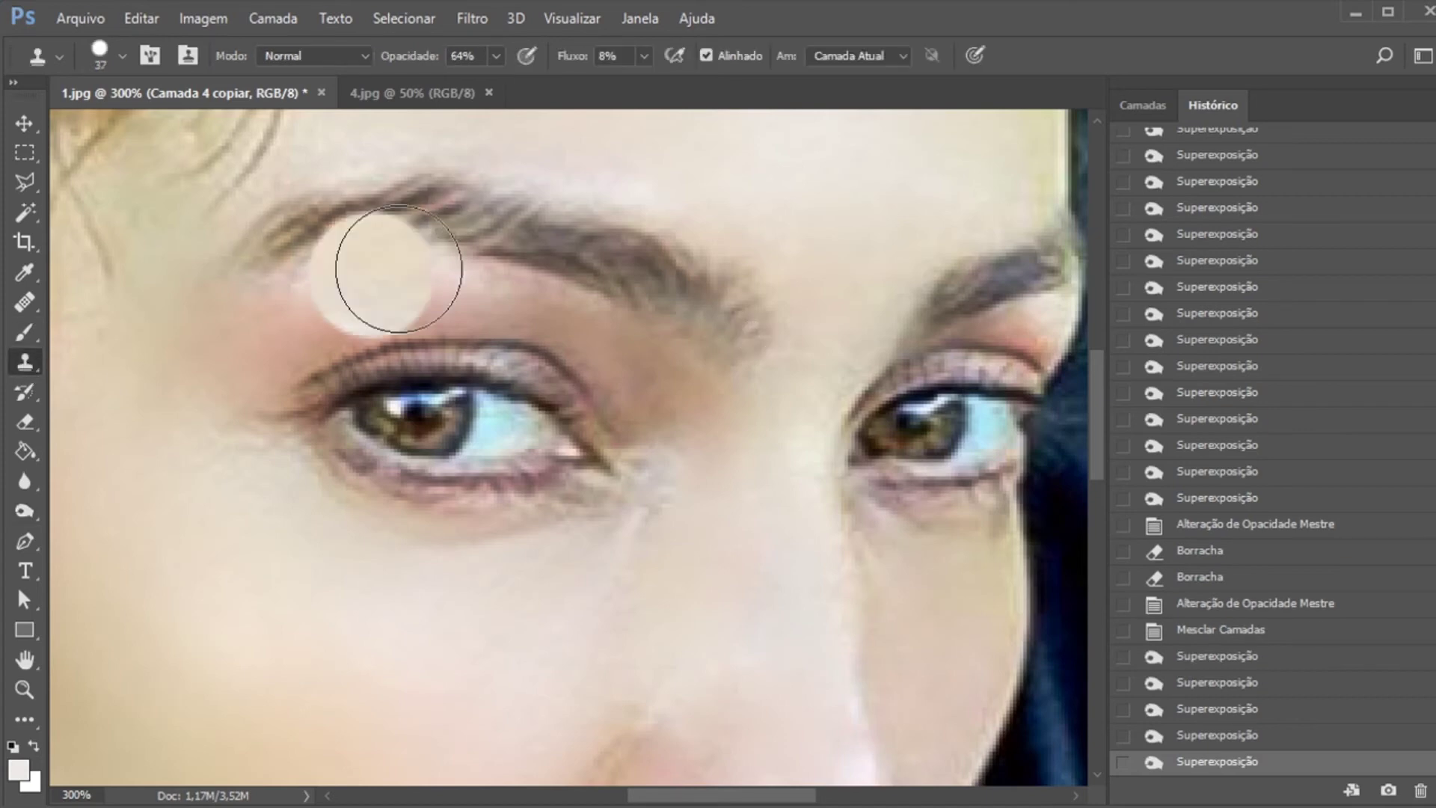
click(122, 55)
click(142, 129)
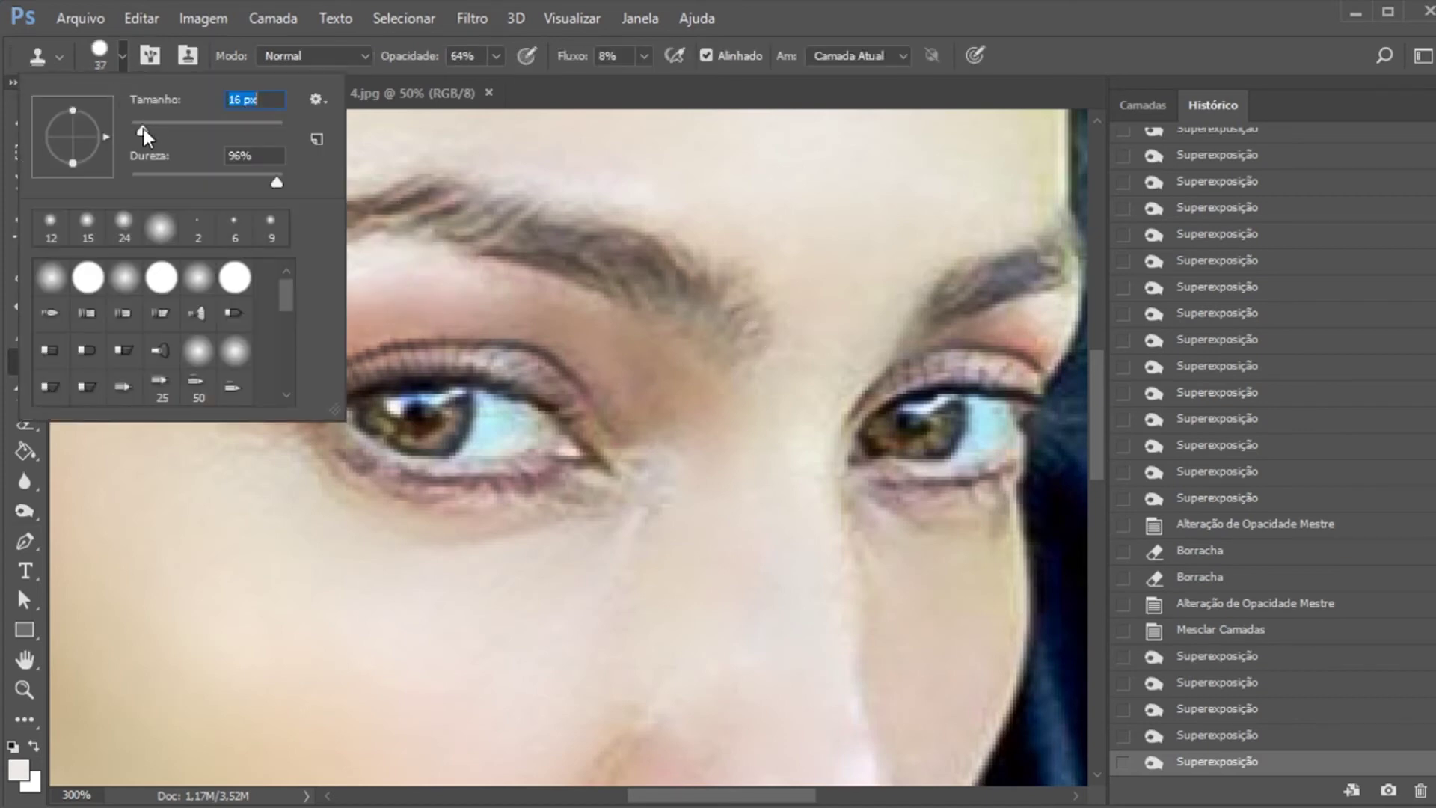
drag(154, 133, 138, 134)
click(495, 57)
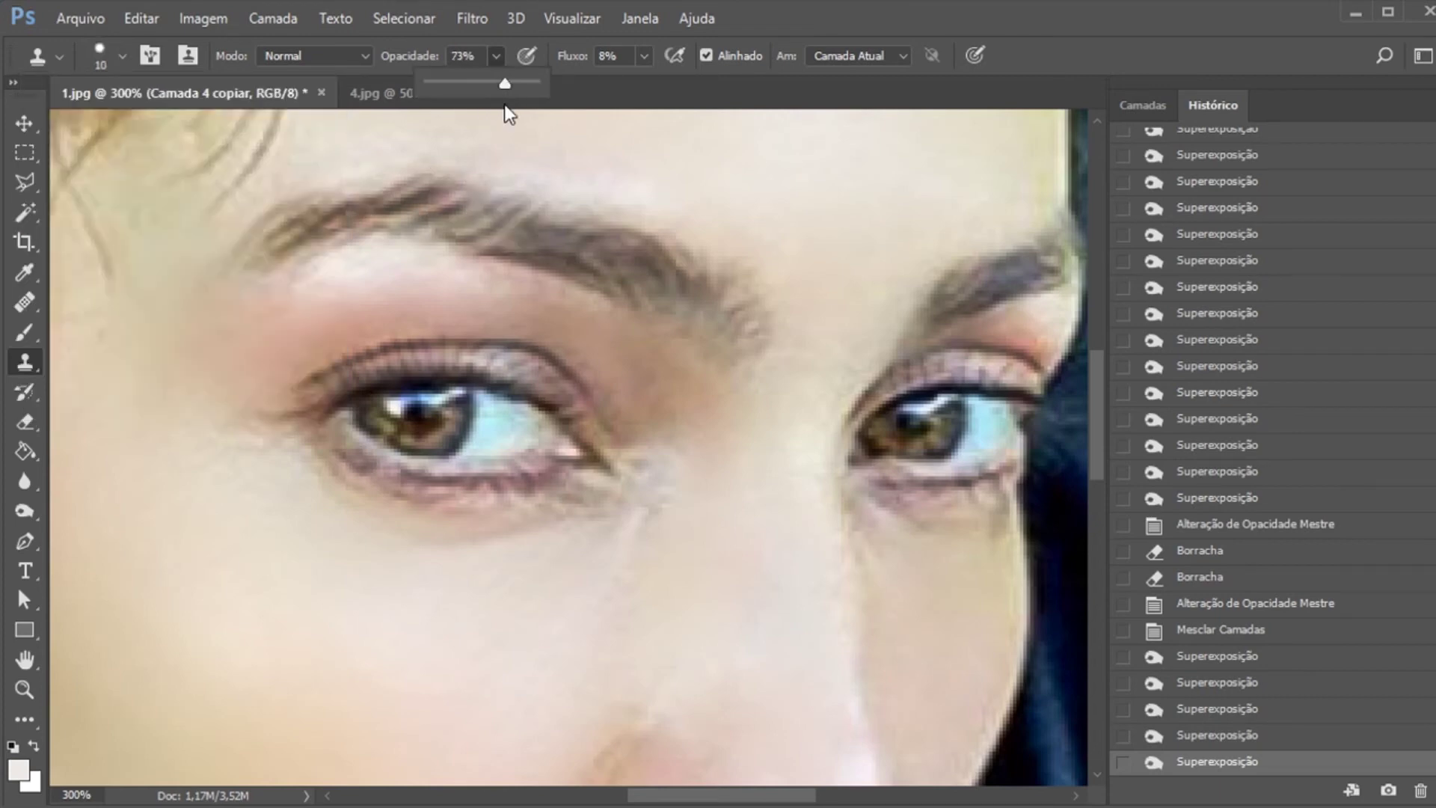
alt+click(555, 239)
mouse_move(440, 204)
mouse_down()
mouse_move(395, 204)
mouse_move(419, 217)
mouse_up()
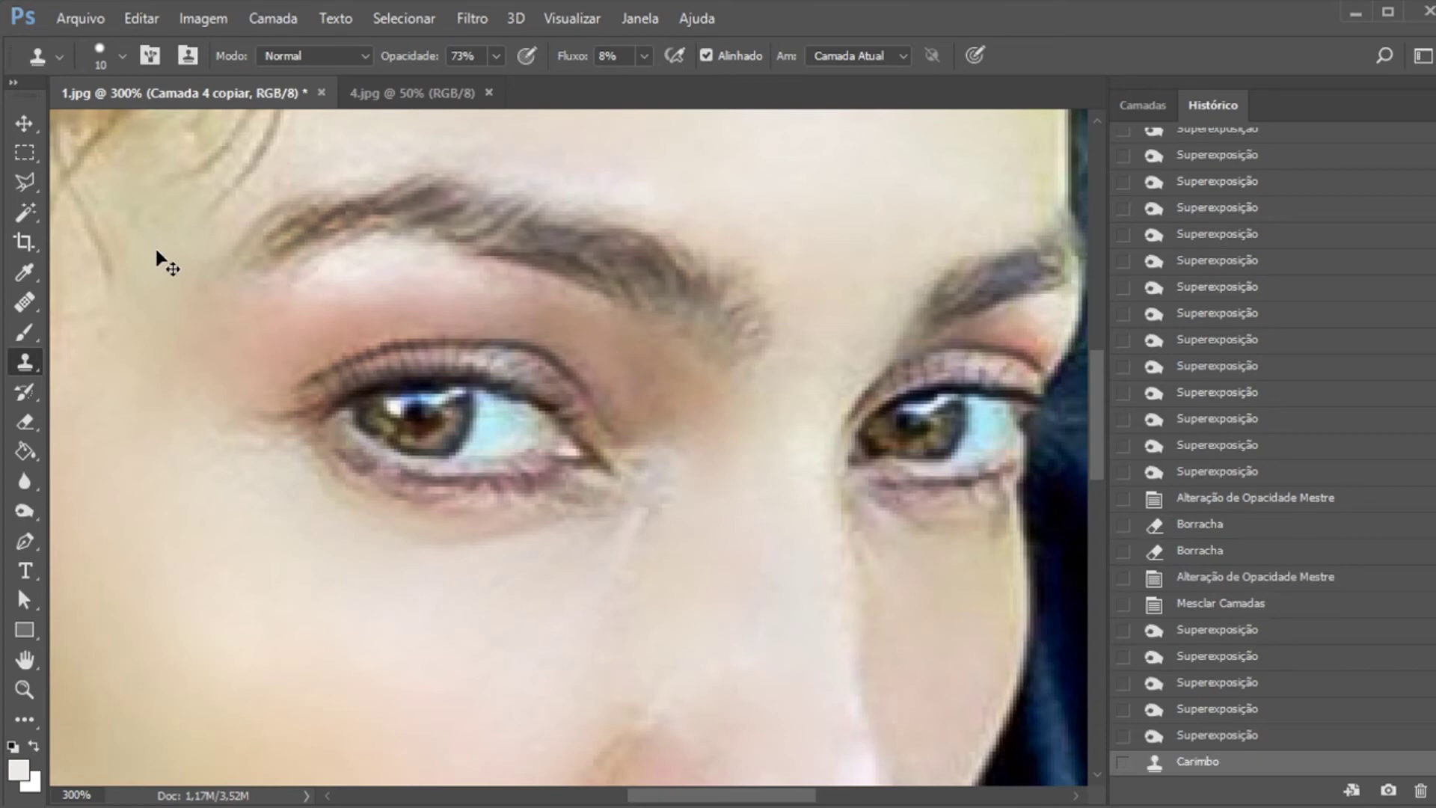
key(ctrl+z)
Fill the sparse area in the nearer eyebrow's arch with cloned brow hair, using a 4 px clone stamp at 95% opacity
click(119, 59)
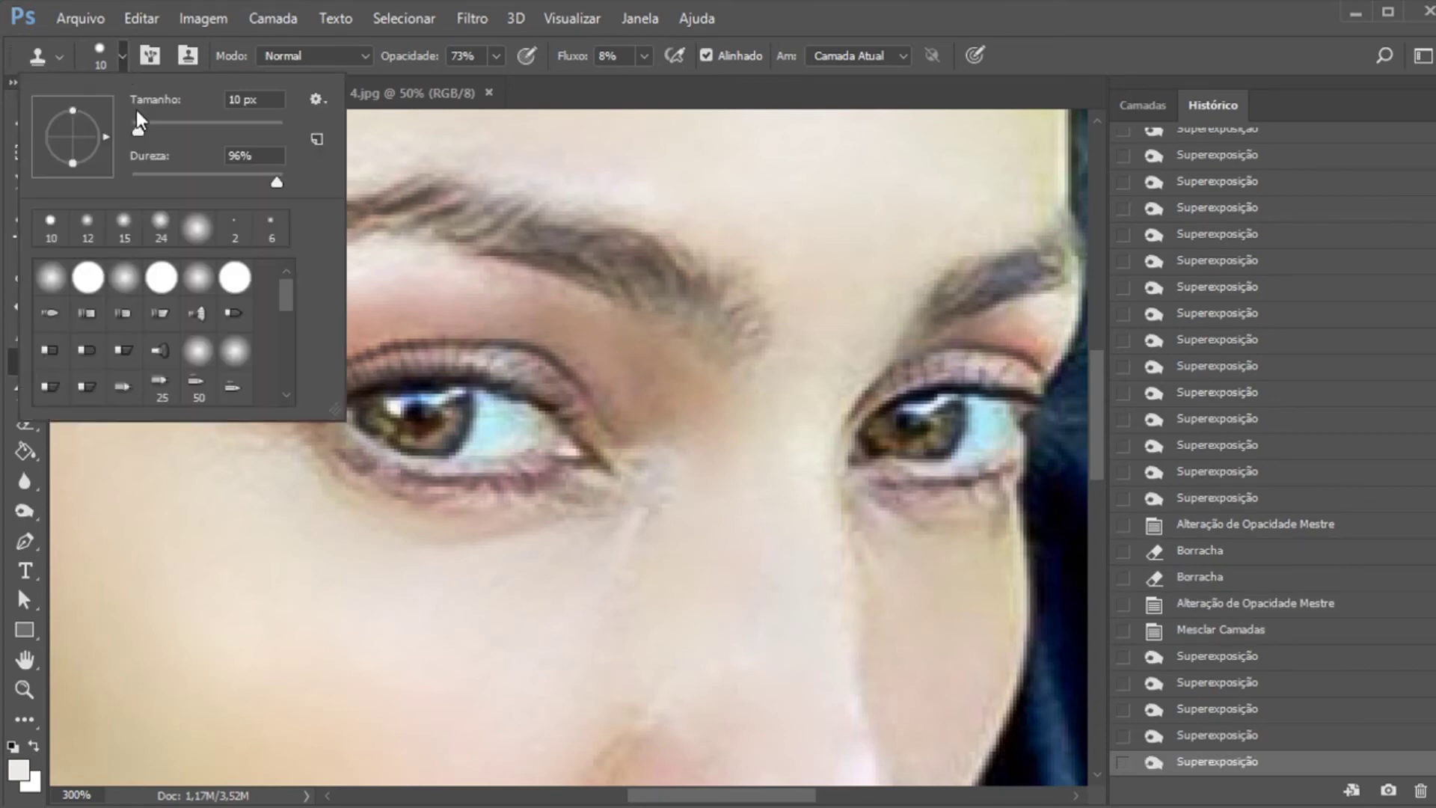
drag(141, 132, 136, 131)
click(501, 54)
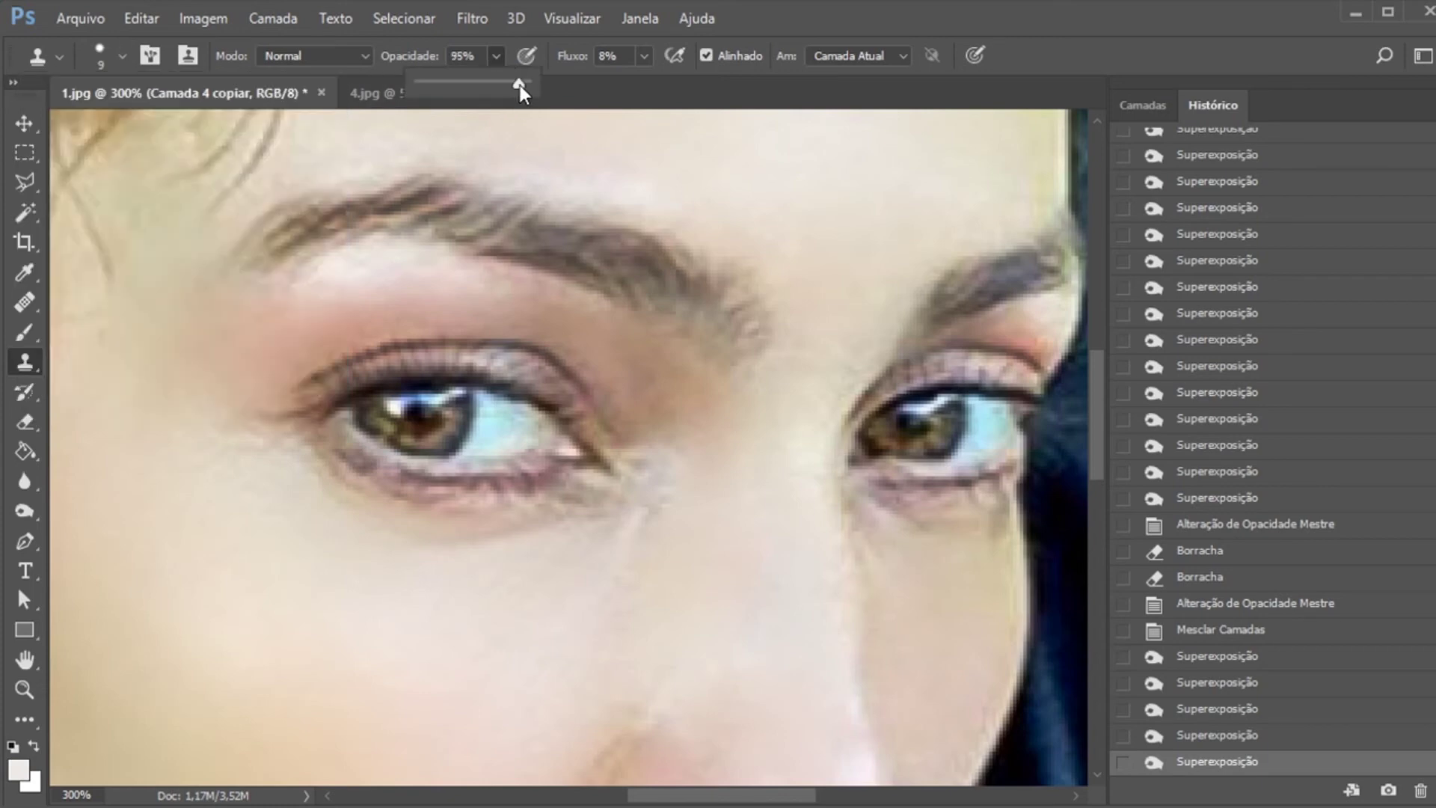
click(121, 58)
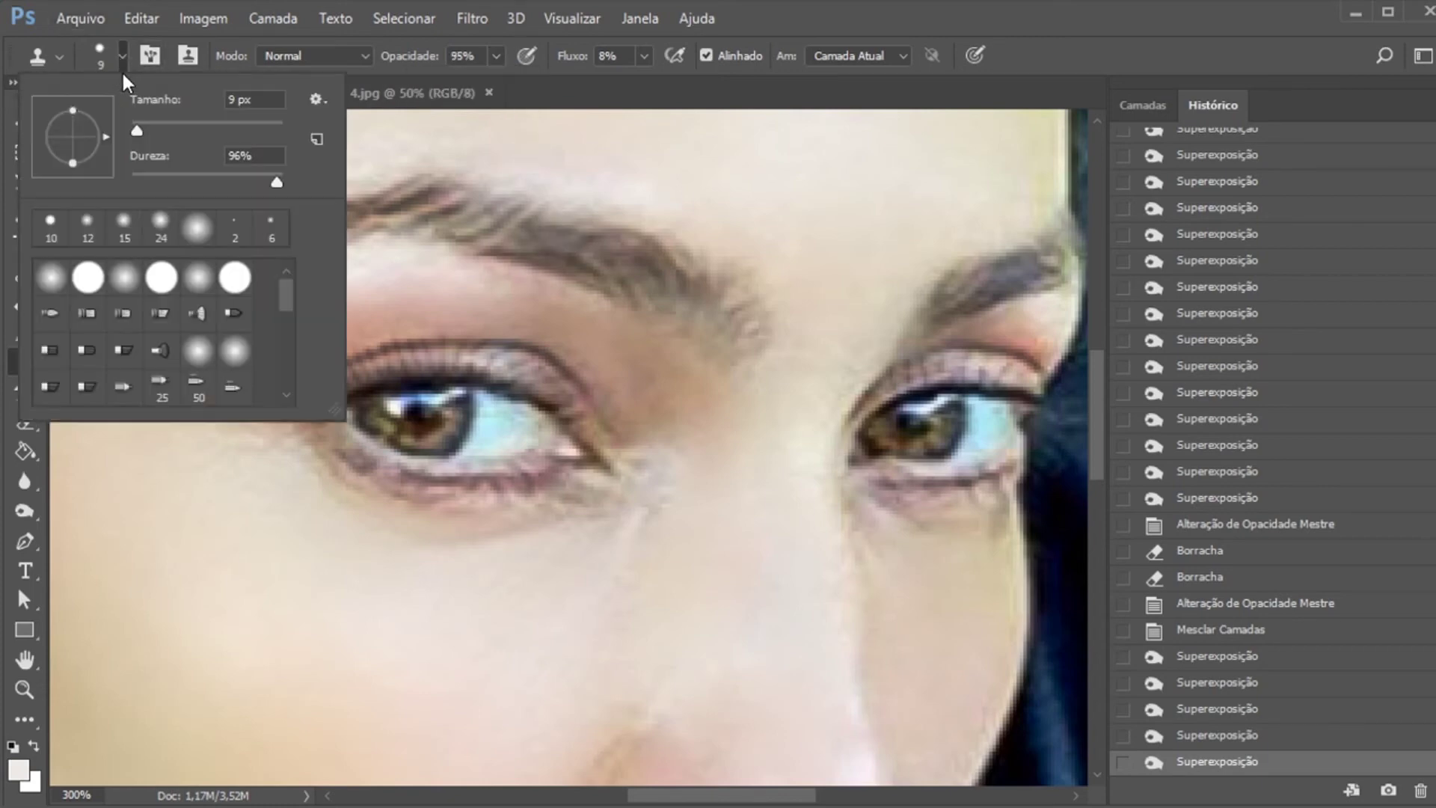
drag(136, 131, 134, 131)
click(572, 247)
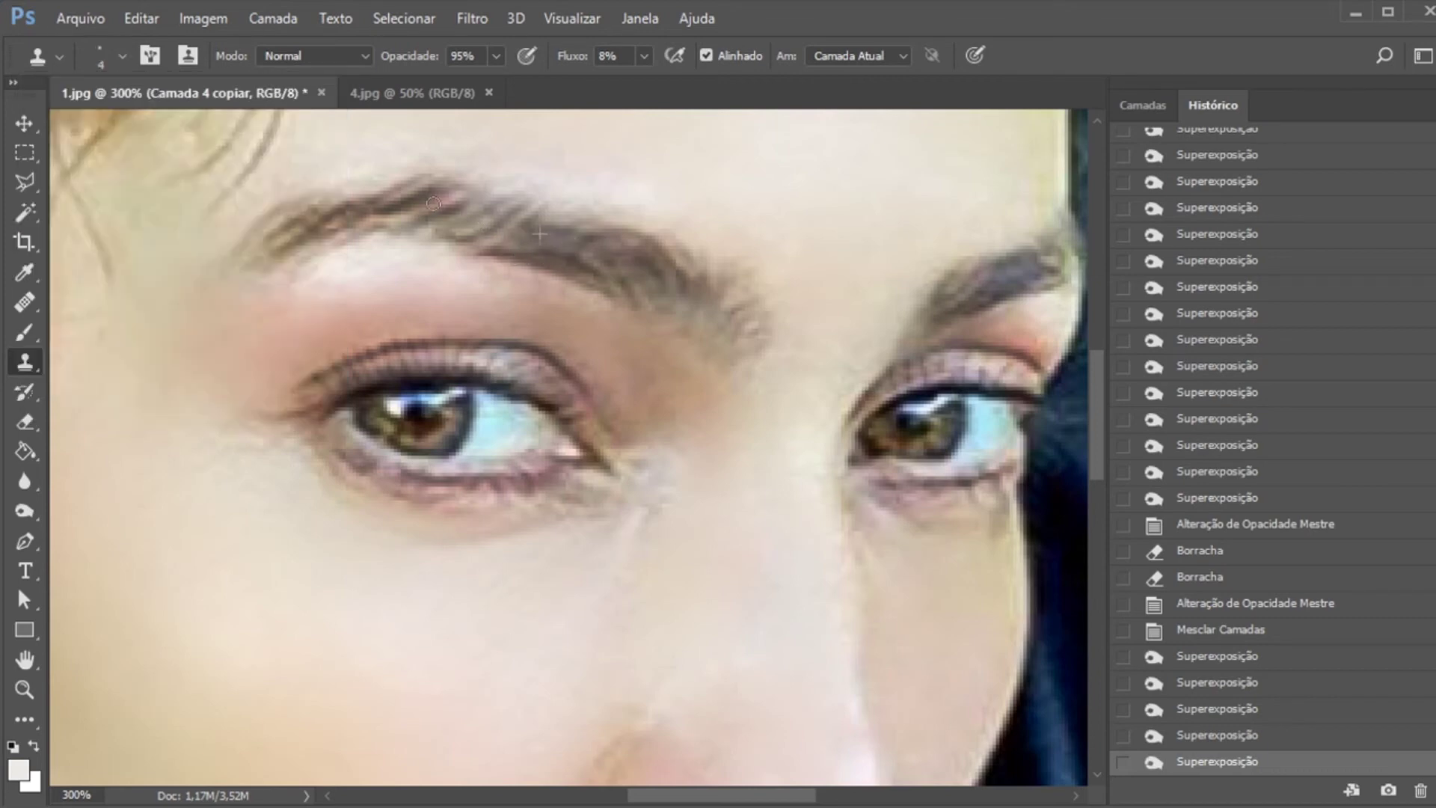
drag(457, 200, 404, 201)
alt+click(590, 255)
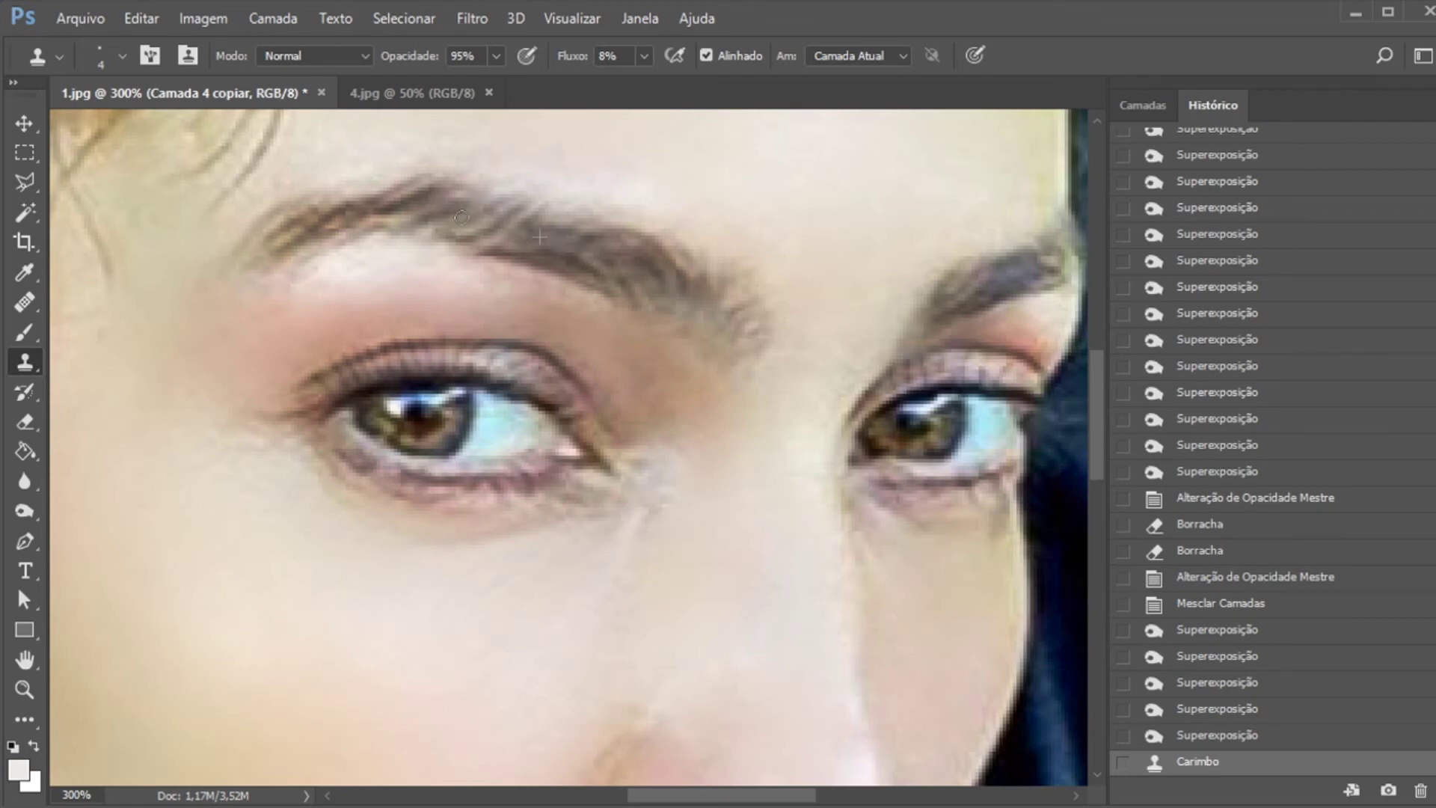
drag(451, 209, 448, 212)
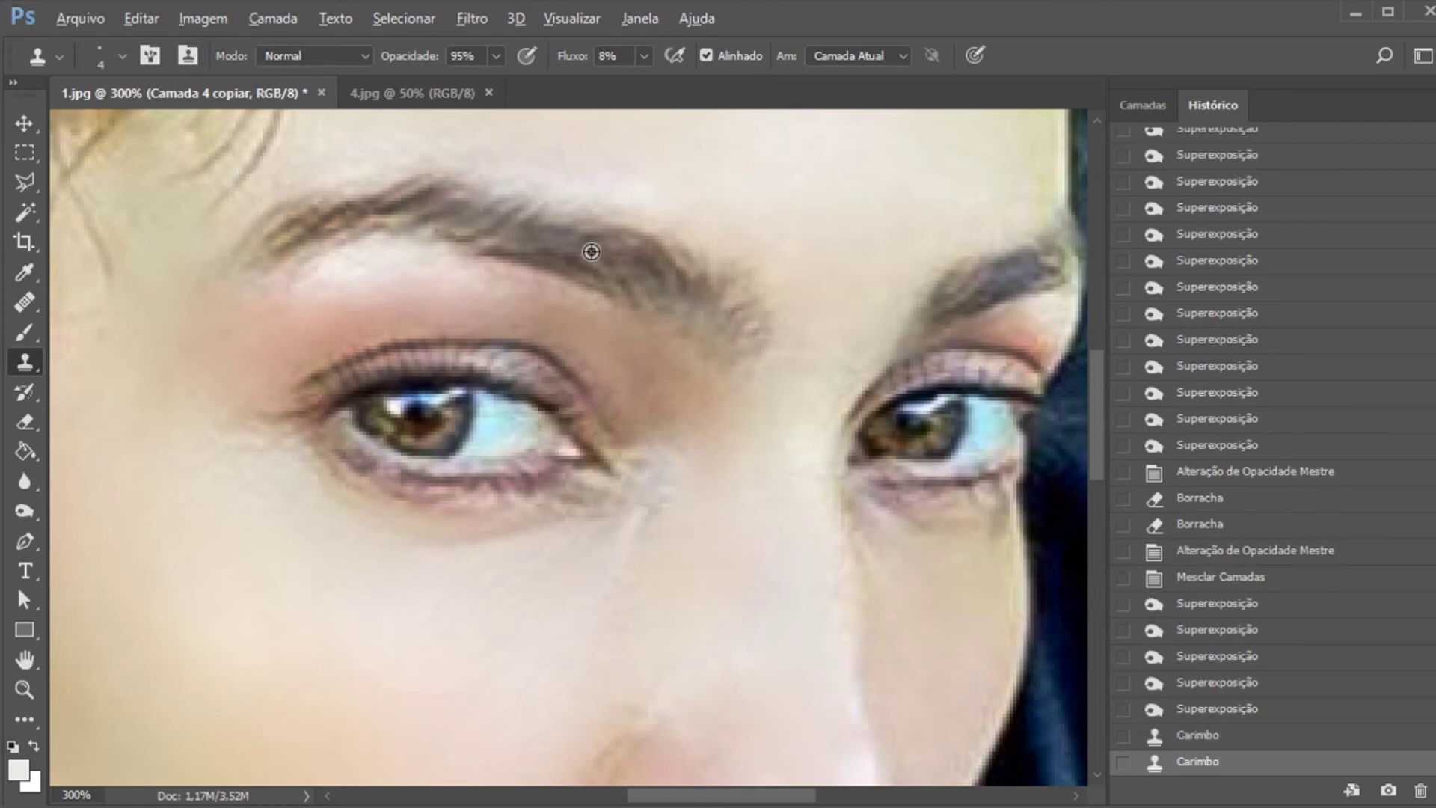
mouse_move(510, 228)
mouse_down()
mouse_move(458, 229)
mouse_move(473, 229)
mouse_up()
Sharpen the cloned area of the nearer eyebrow with a 13 px Nitidez brush at 37% strength
click(24, 479)
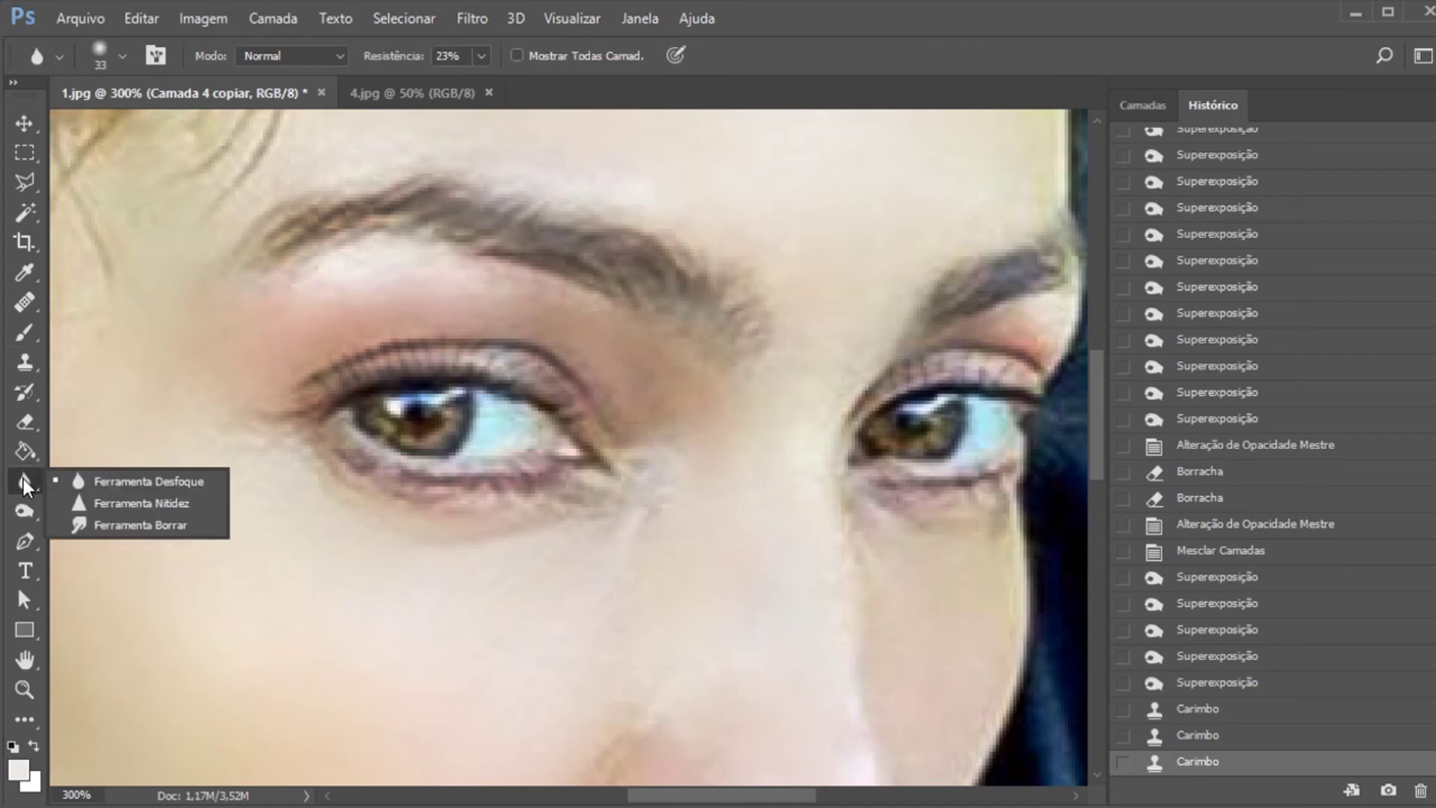
click(94, 502)
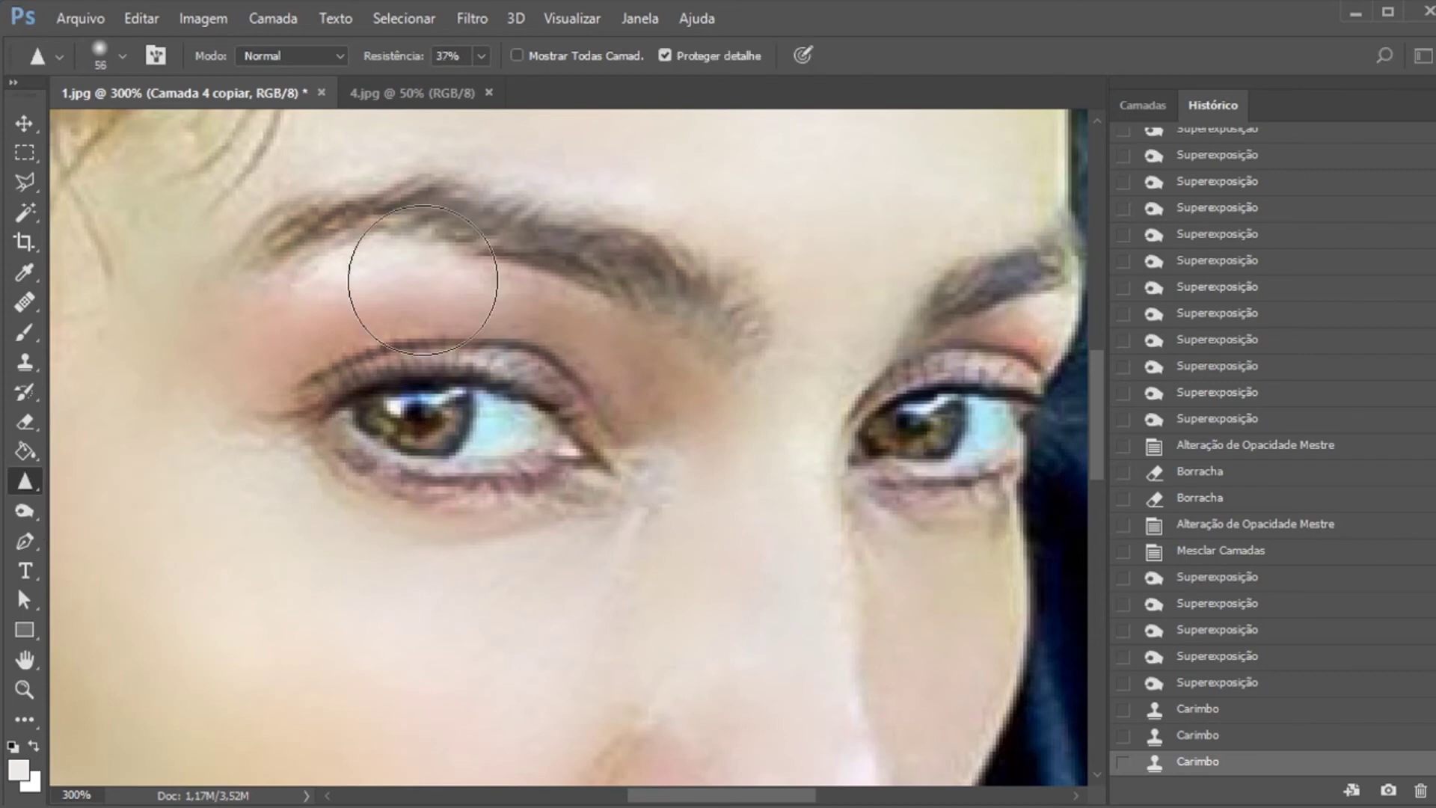
click(124, 56)
drag(147, 128, 141, 127)
click(460, 209)
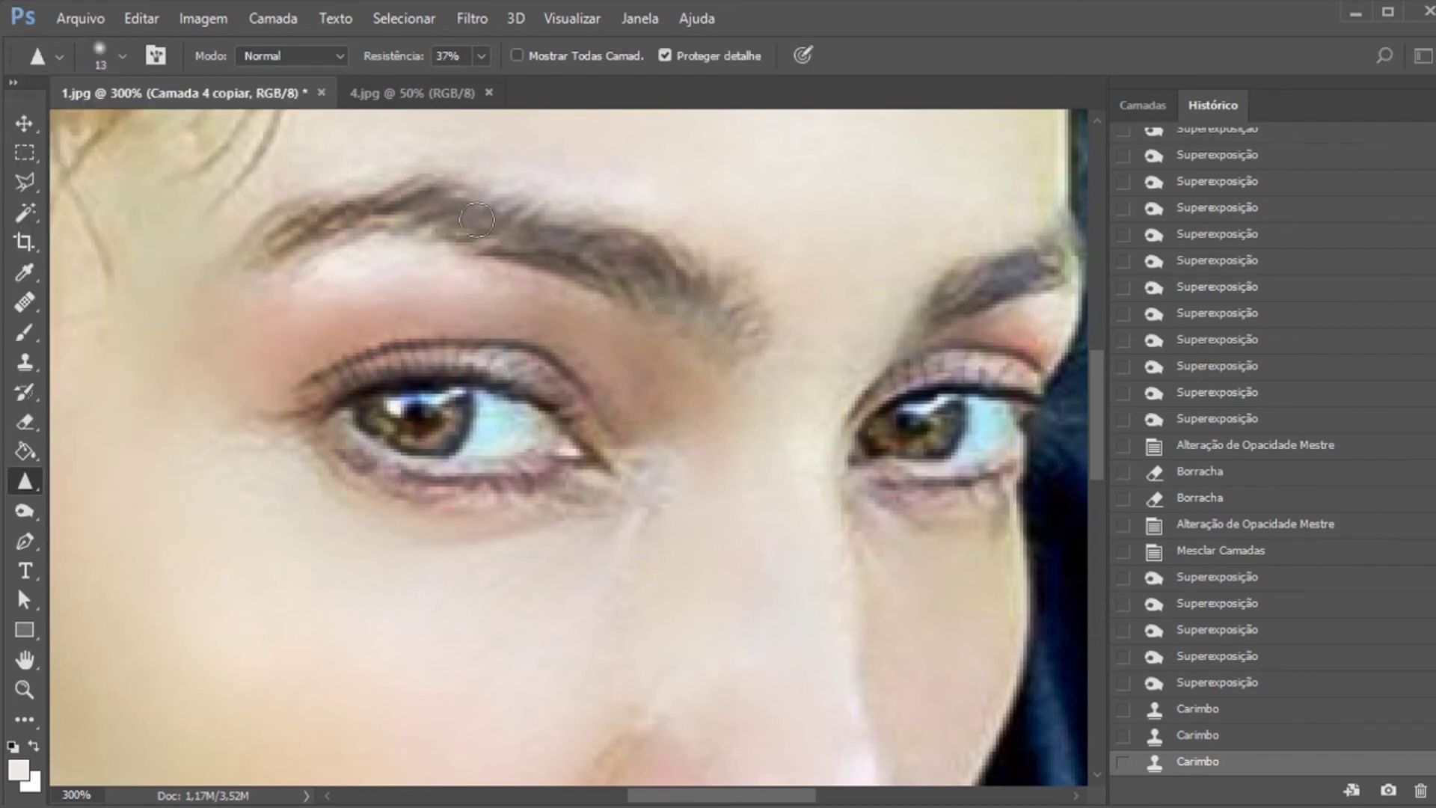
drag(489, 227, 404, 183)
key(ctrl+z)
key(ctrl+z)
key(ctrl+z)
key(ctrl+z)
key(ctrl+z)
mouse_move(462, 210)
mouse_down()
mouse_move(505, 210)
mouse_move(441, 207)
mouse_move(453, 216)
mouse_up()
Compare the whole portrait with and without the Camada 4 copiar retouching
click(25, 689)
right_click(403, 390)
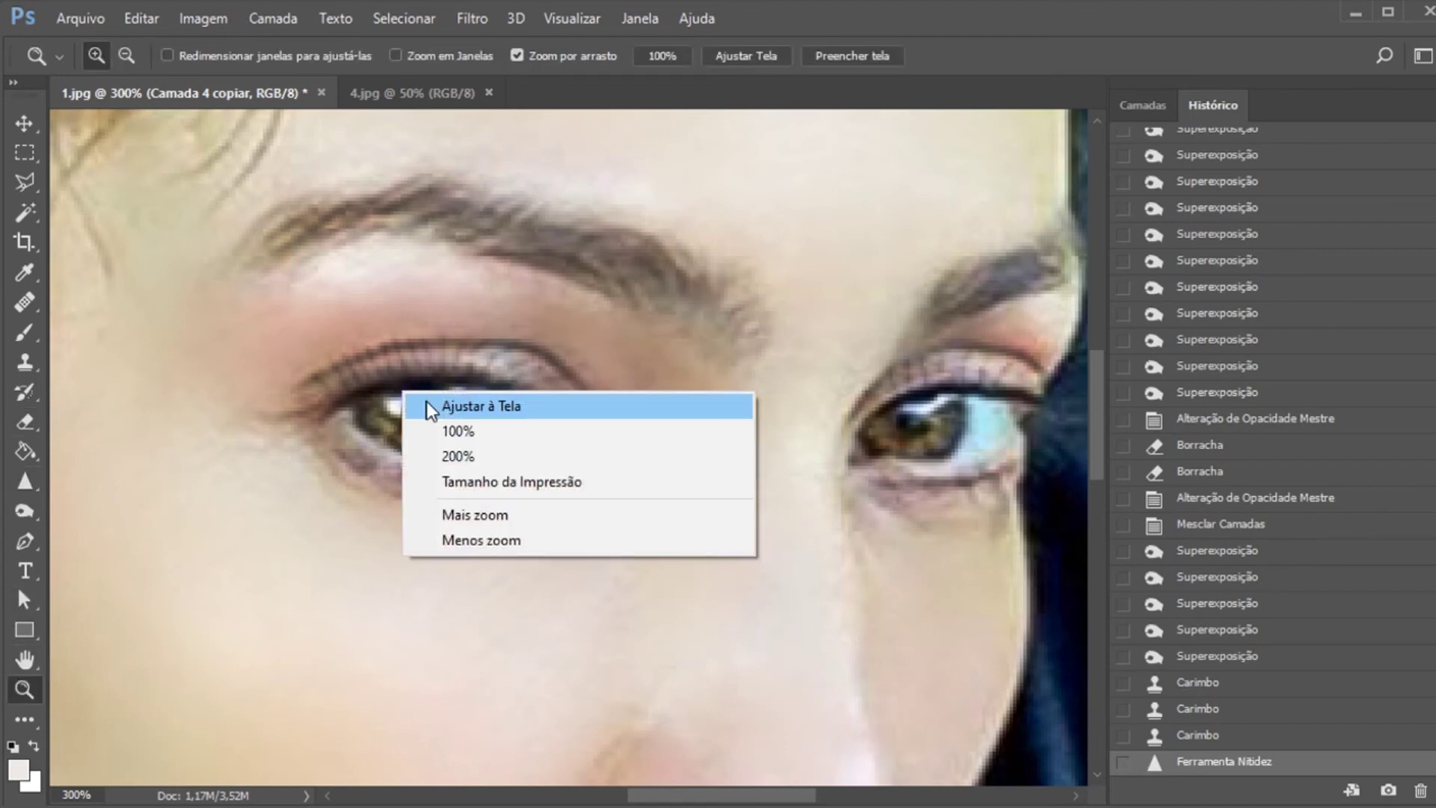
click(427, 402)
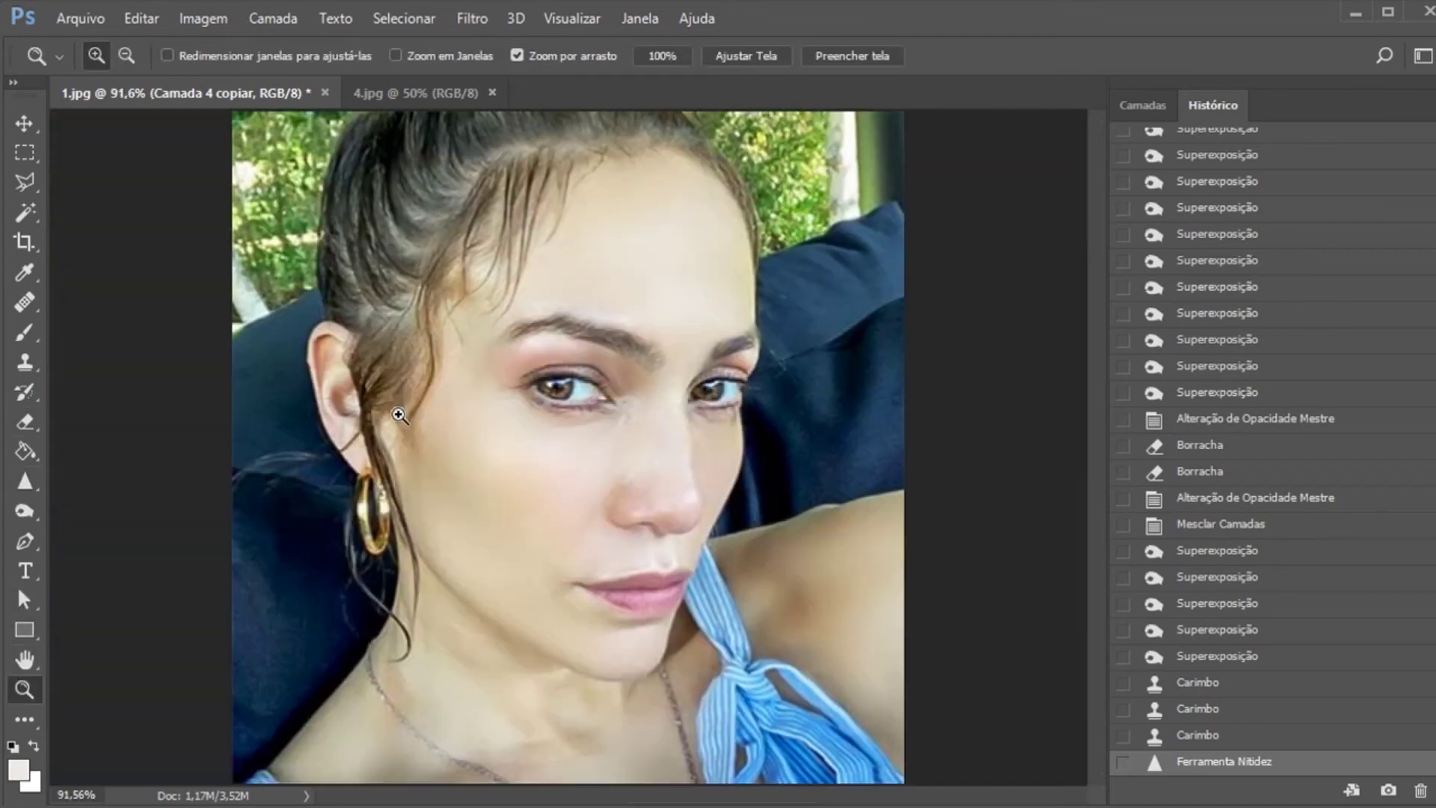
click(1134, 102)
click(1127, 289)
click(1127, 245)
click(1127, 245)
click(1129, 247)
click(1129, 247)
click(1129, 246)
click(1129, 246)
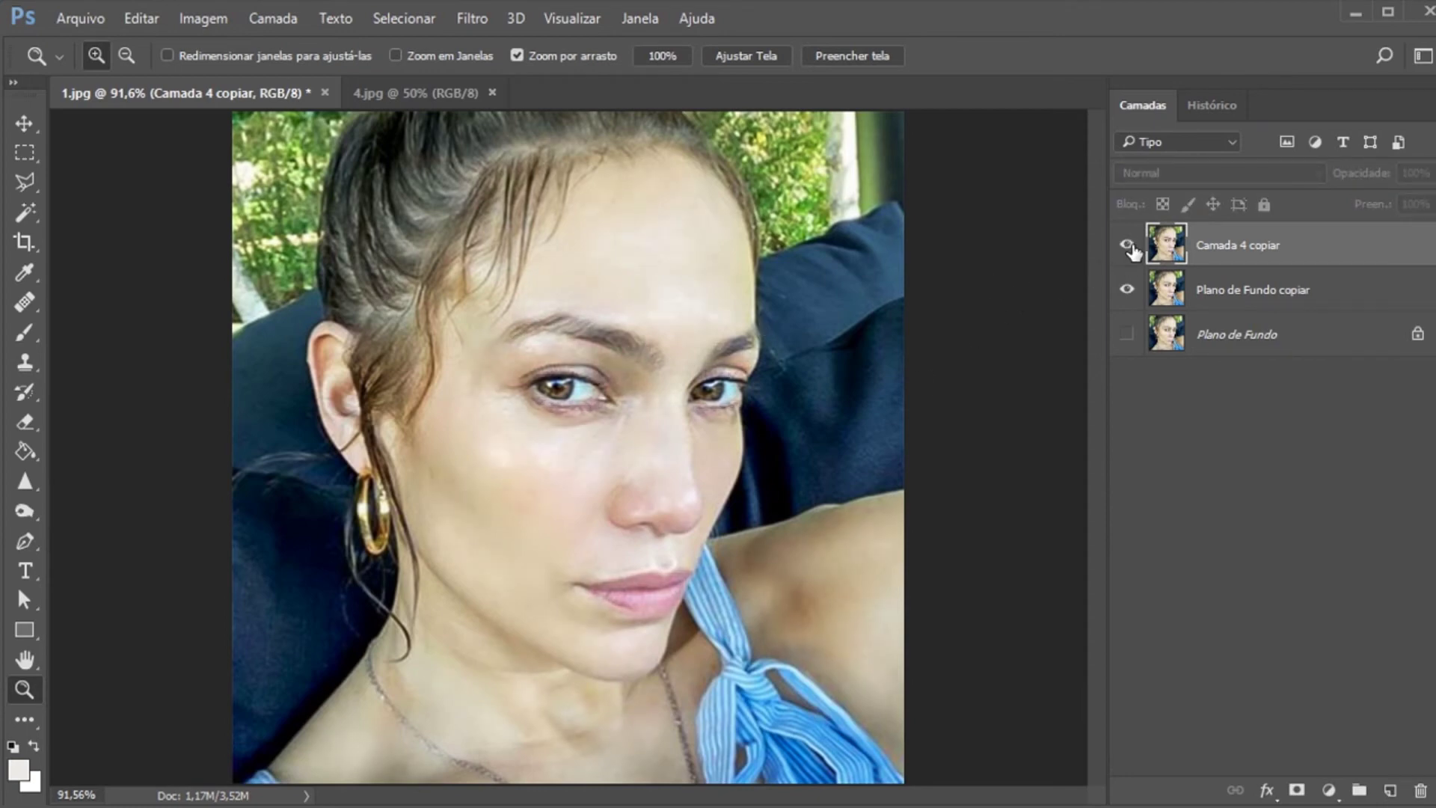
click(1127, 245)
Try to lighten the white of the nearer eye with a 10 px Dodge brush at 43% exposure
click(586, 391)
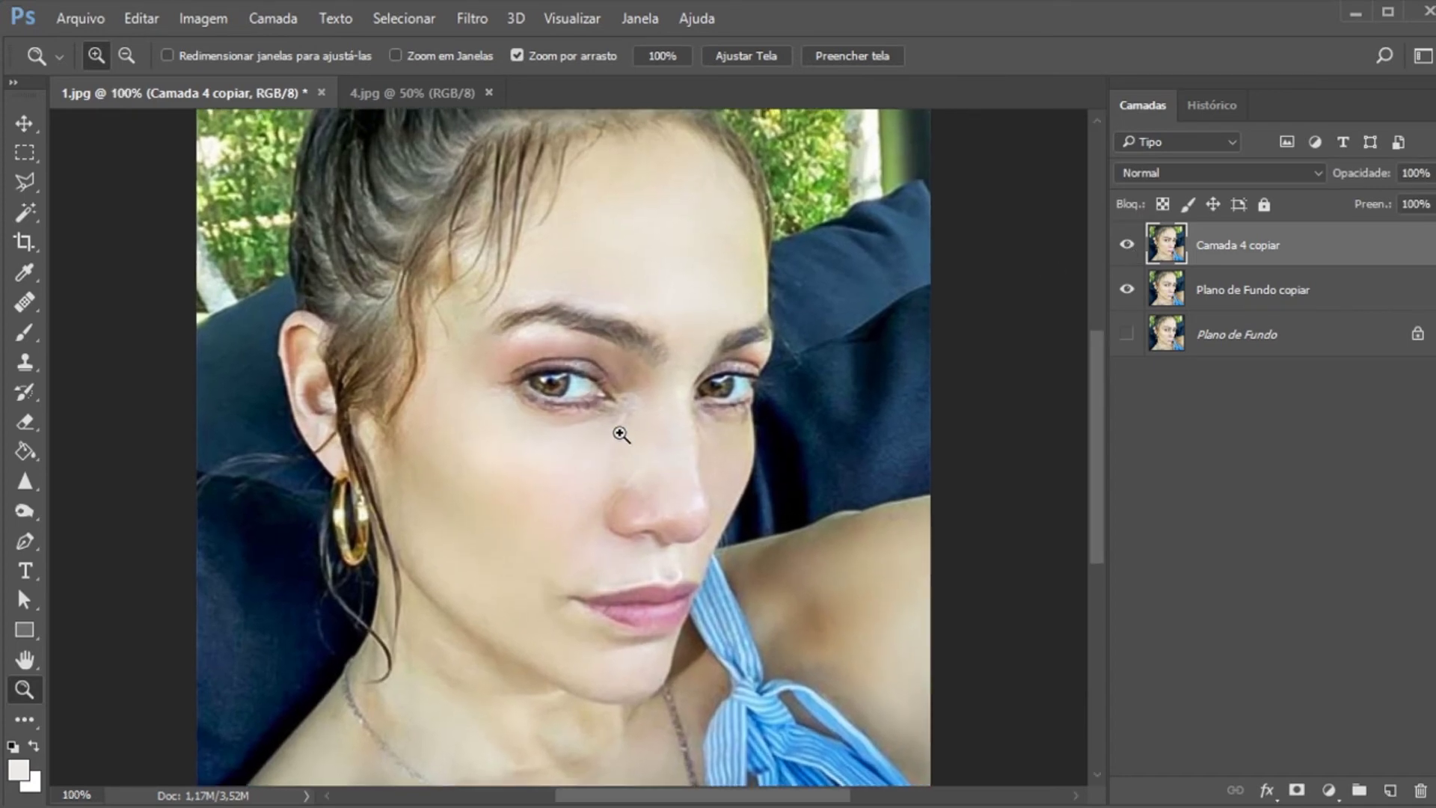
click(498, 353)
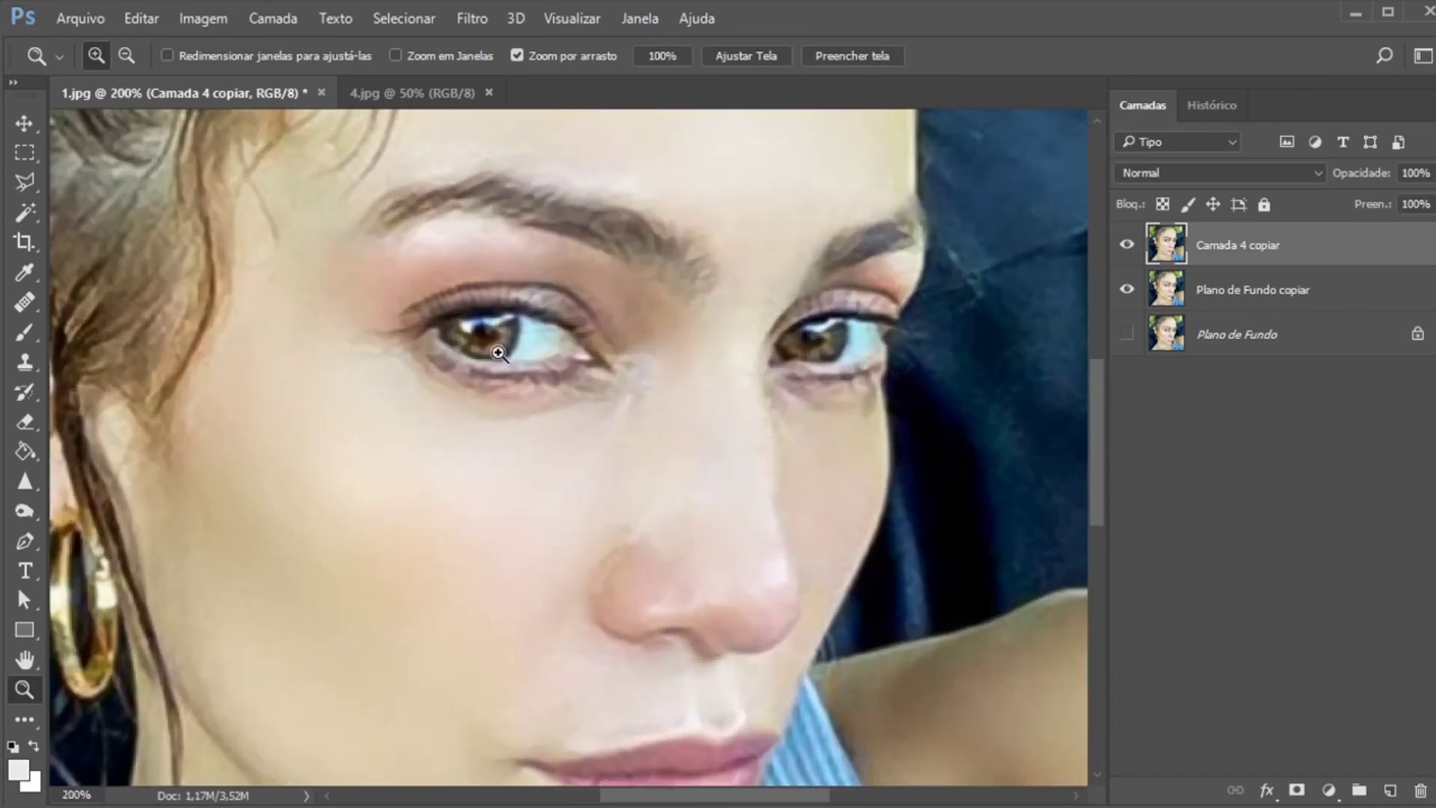
click(26, 511)
click(88, 509)
click(122, 56)
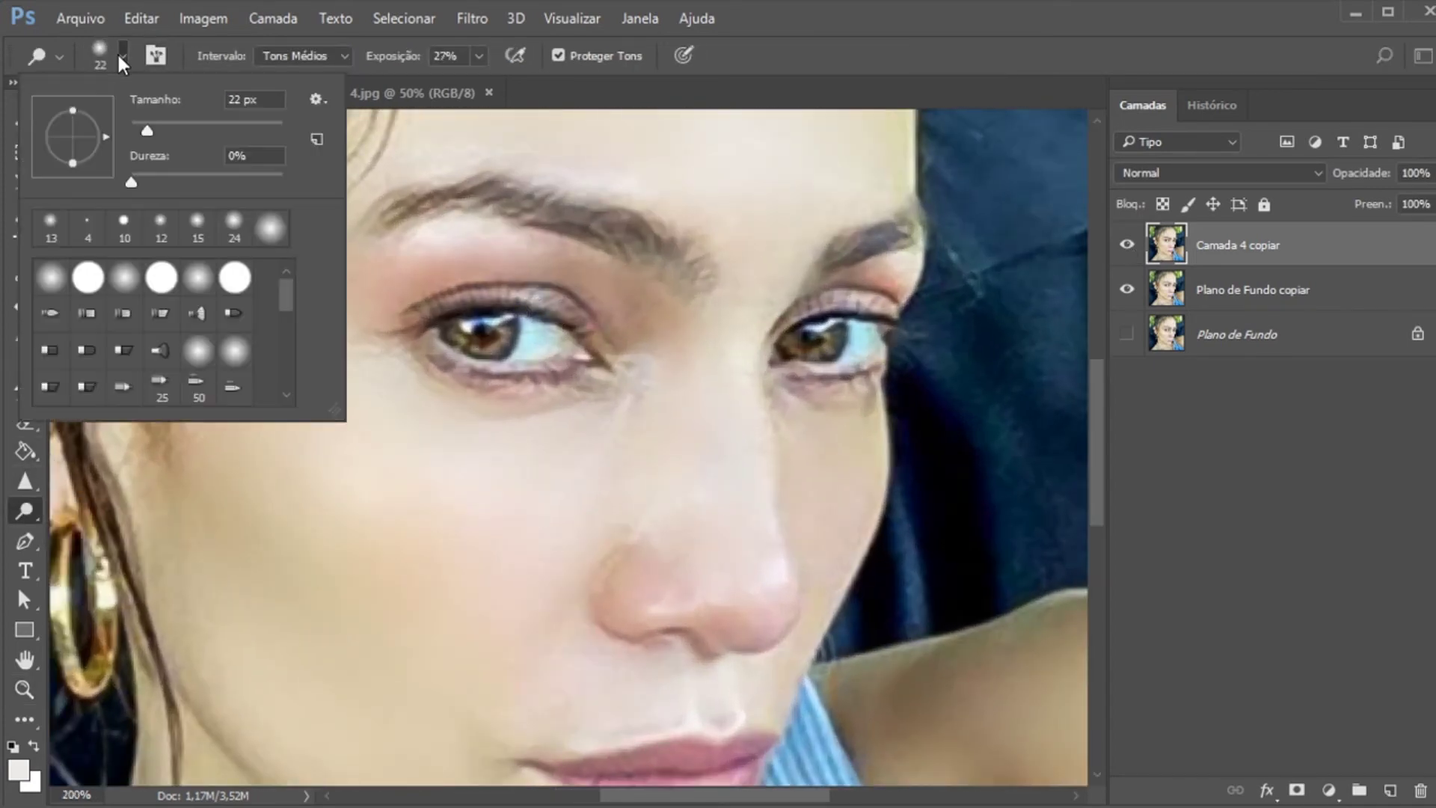
drag(147, 133, 137, 133)
click(479, 56)
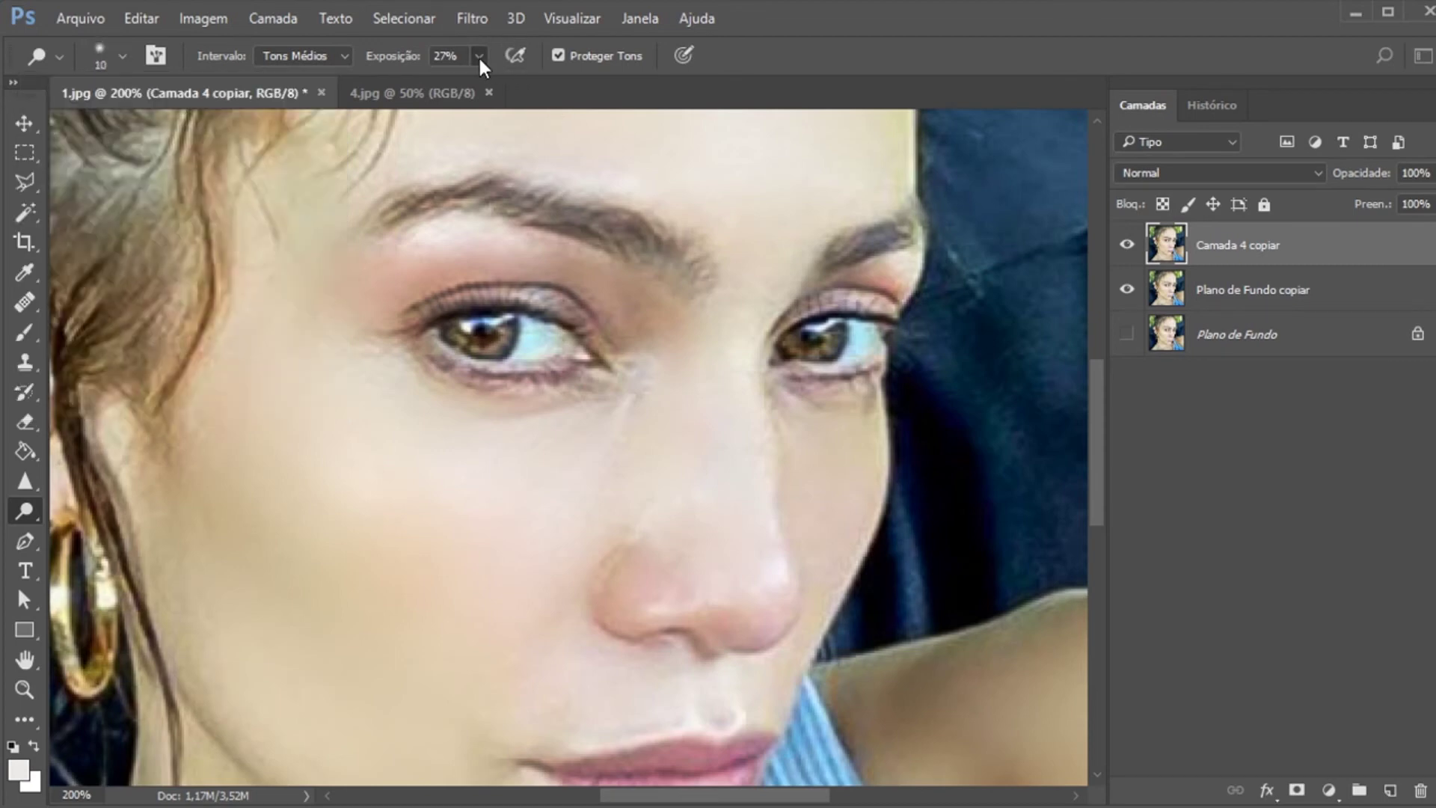
click(496, 82)
mouse_move(526, 353)
mouse_down()
mouse_move(556, 340)
mouse_move(531, 341)
mouse_move(552, 358)
mouse_move(571, 340)
mouse_move(524, 330)
mouse_move(545, 312)
mouse_move(575, 360)
mouse_move(539, 368)
mouse_up()
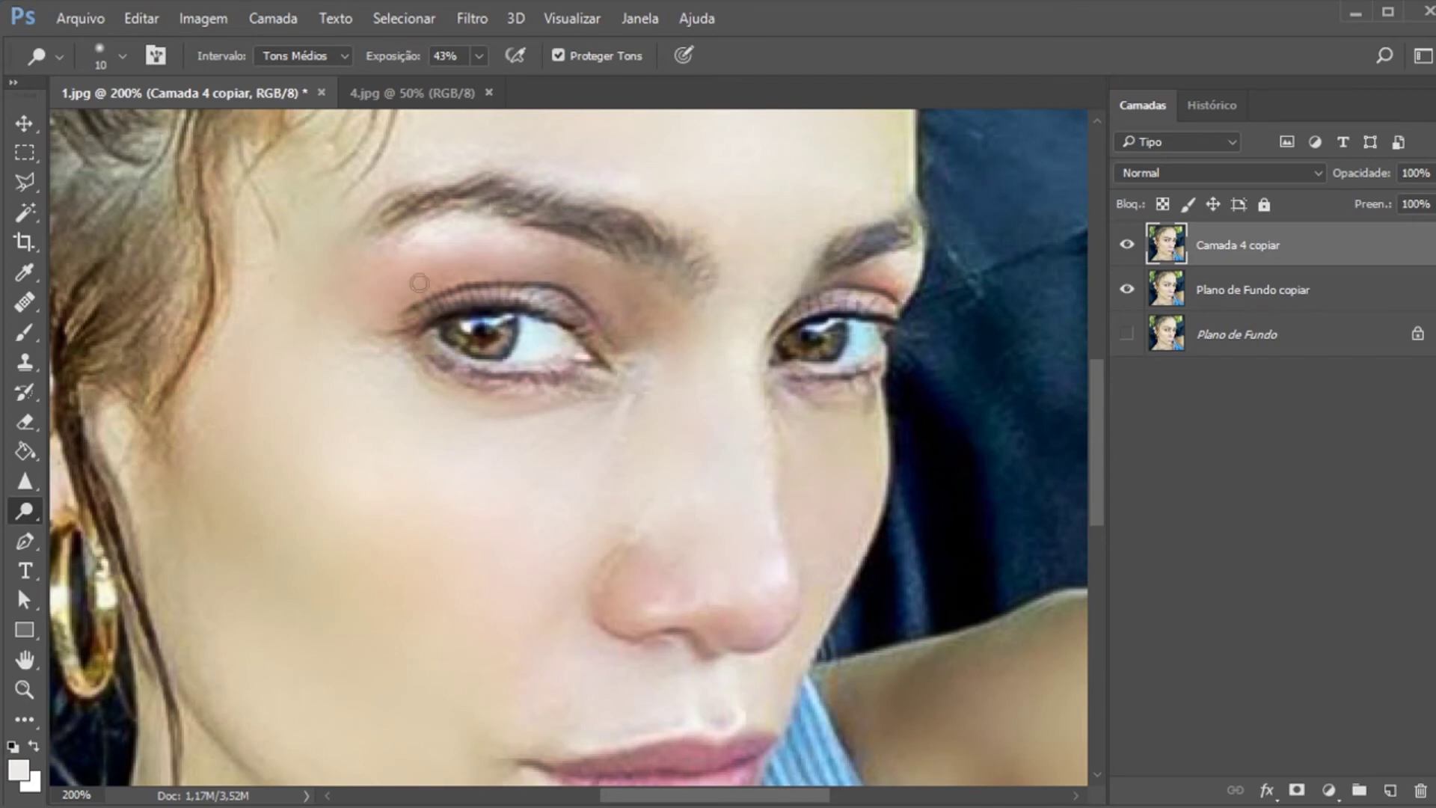
key(ctrl+z)
Lighten the whites of both eyes with a 10 px Dodge brush at 31% exposure
click(27, 685)
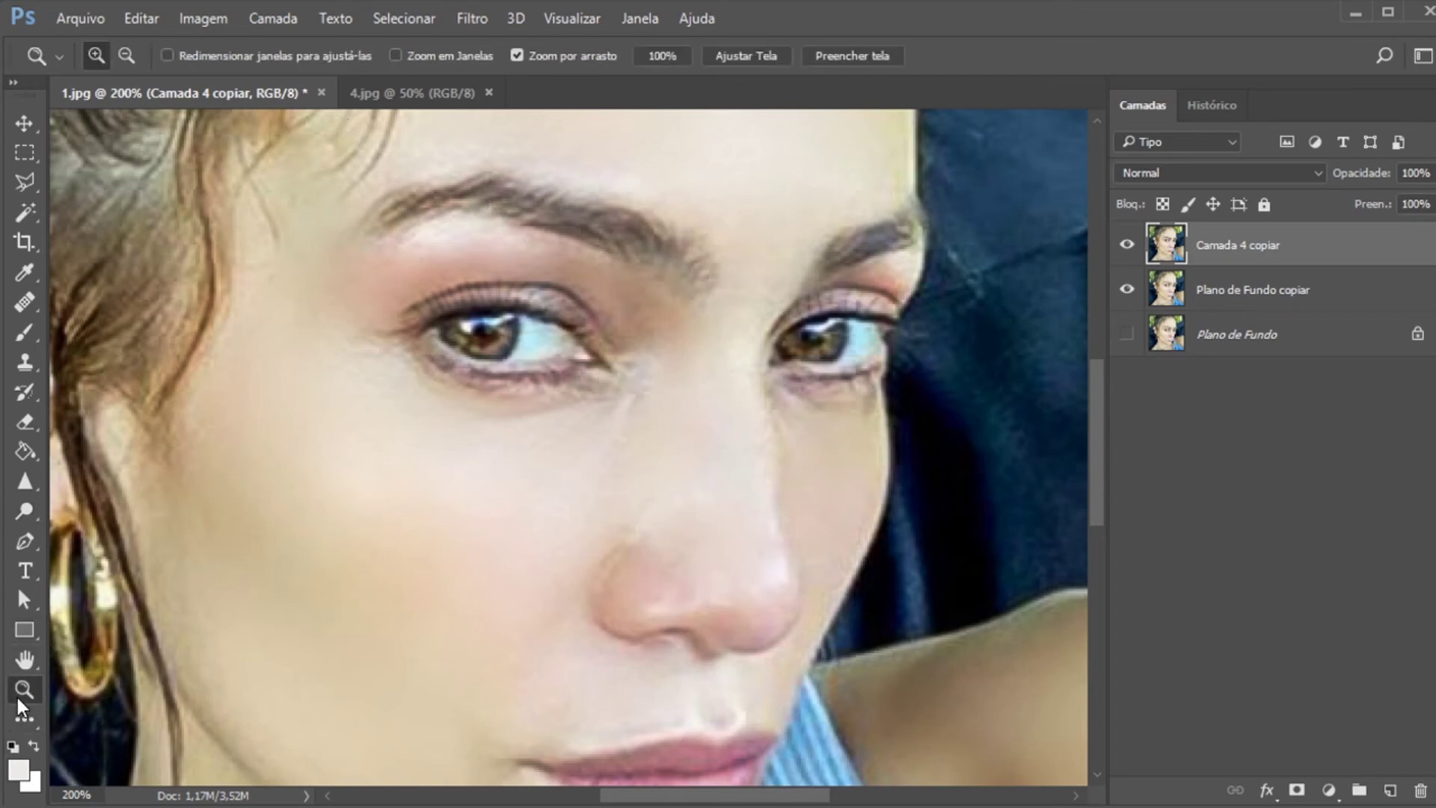
click(569, 353)
click(26, 513)
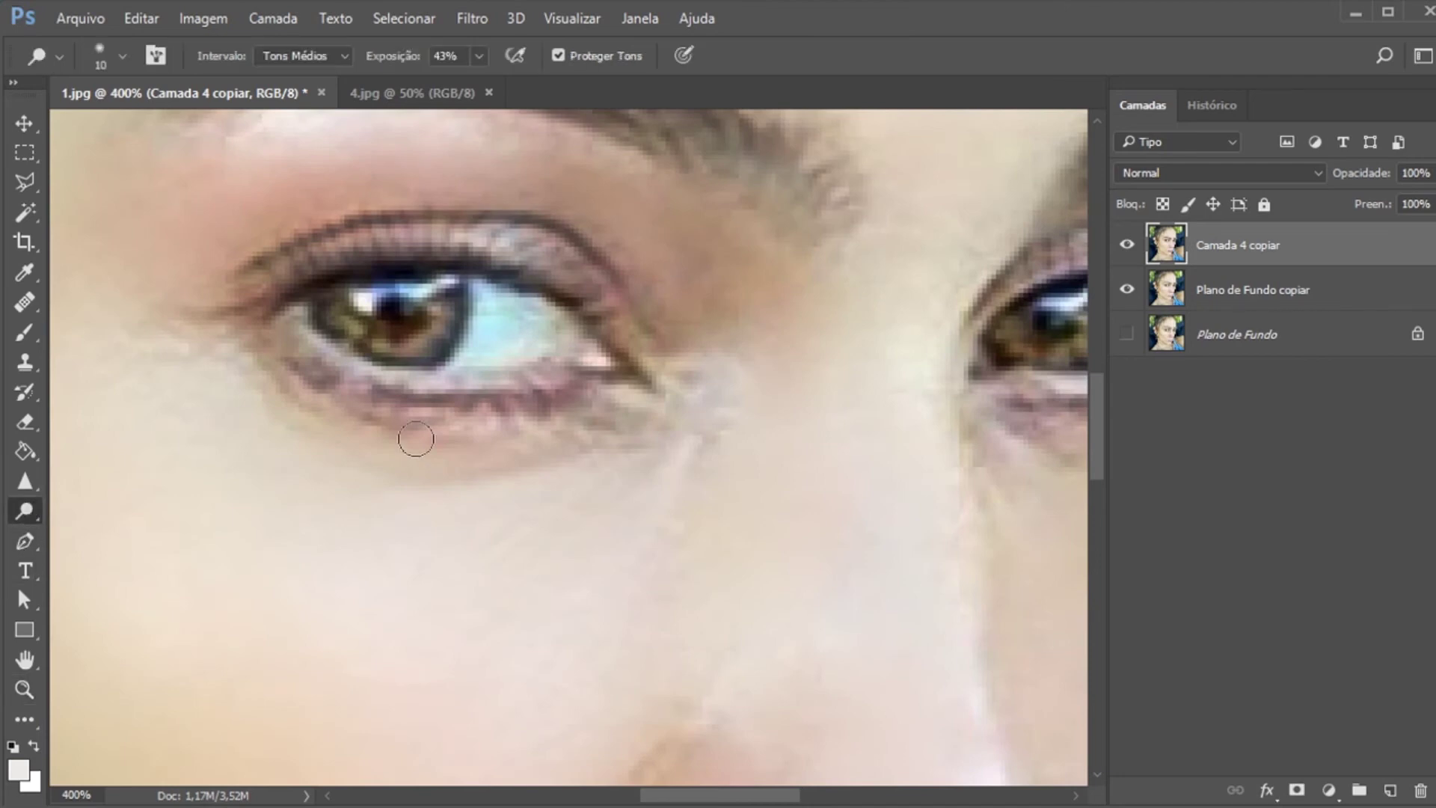
click(479, 57)
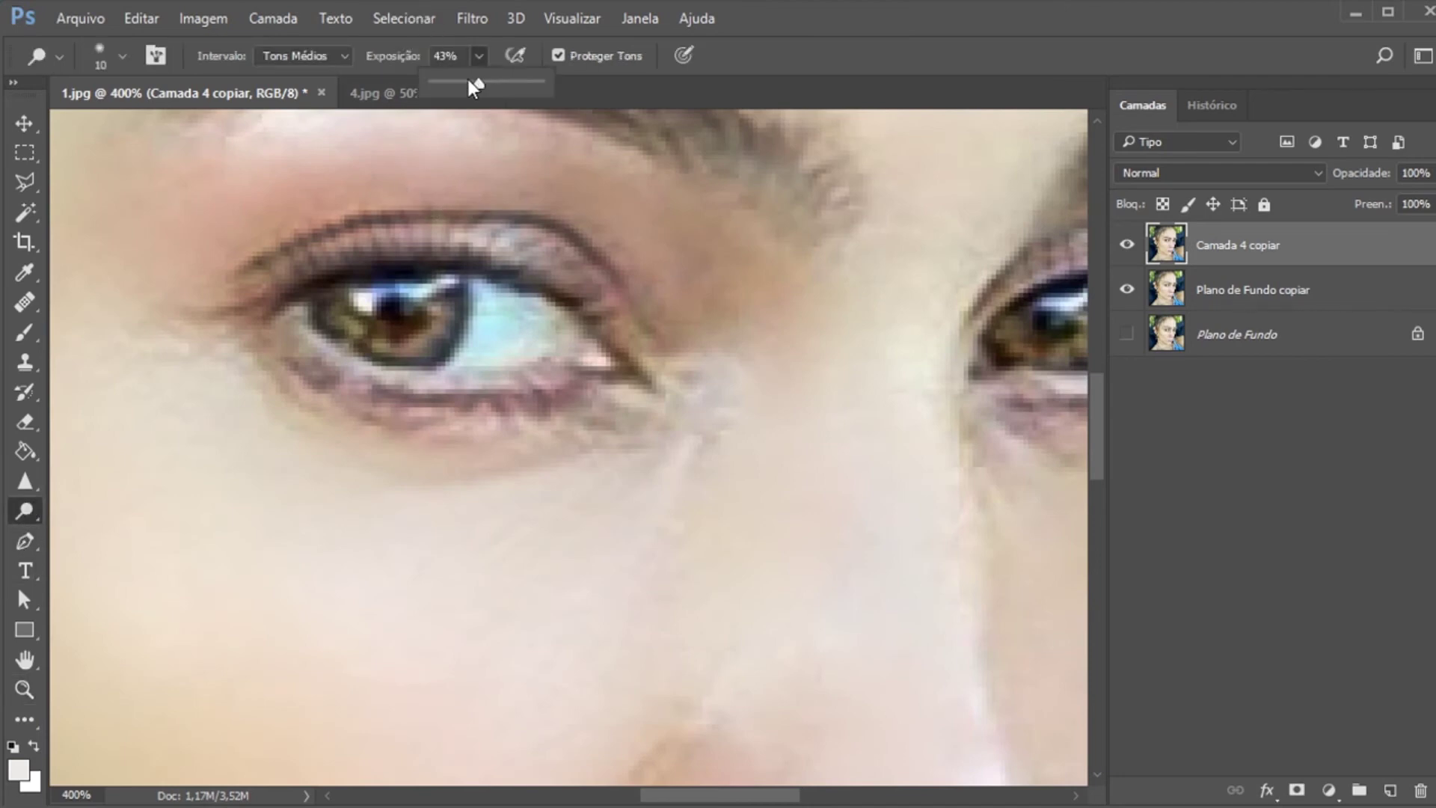
mouse_move(477, 362)
mouse_down()
mouse_move(492, 300)
mouse_move(572, 341)
mouse_move(493, 348)
mouse_move(538, 324)
mouse_move(485, 293)
mouse_up()
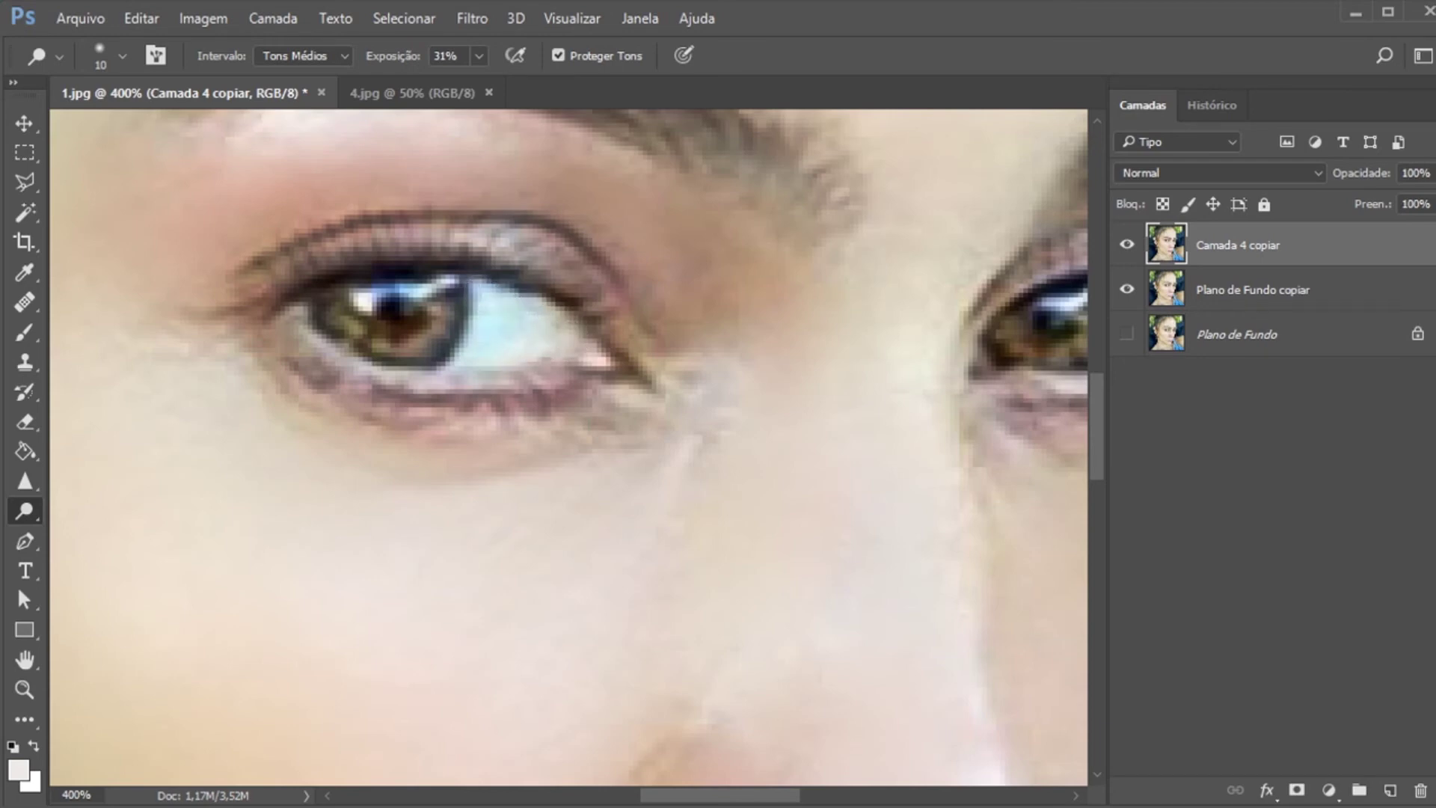
drag(707, 802, 743, 802)
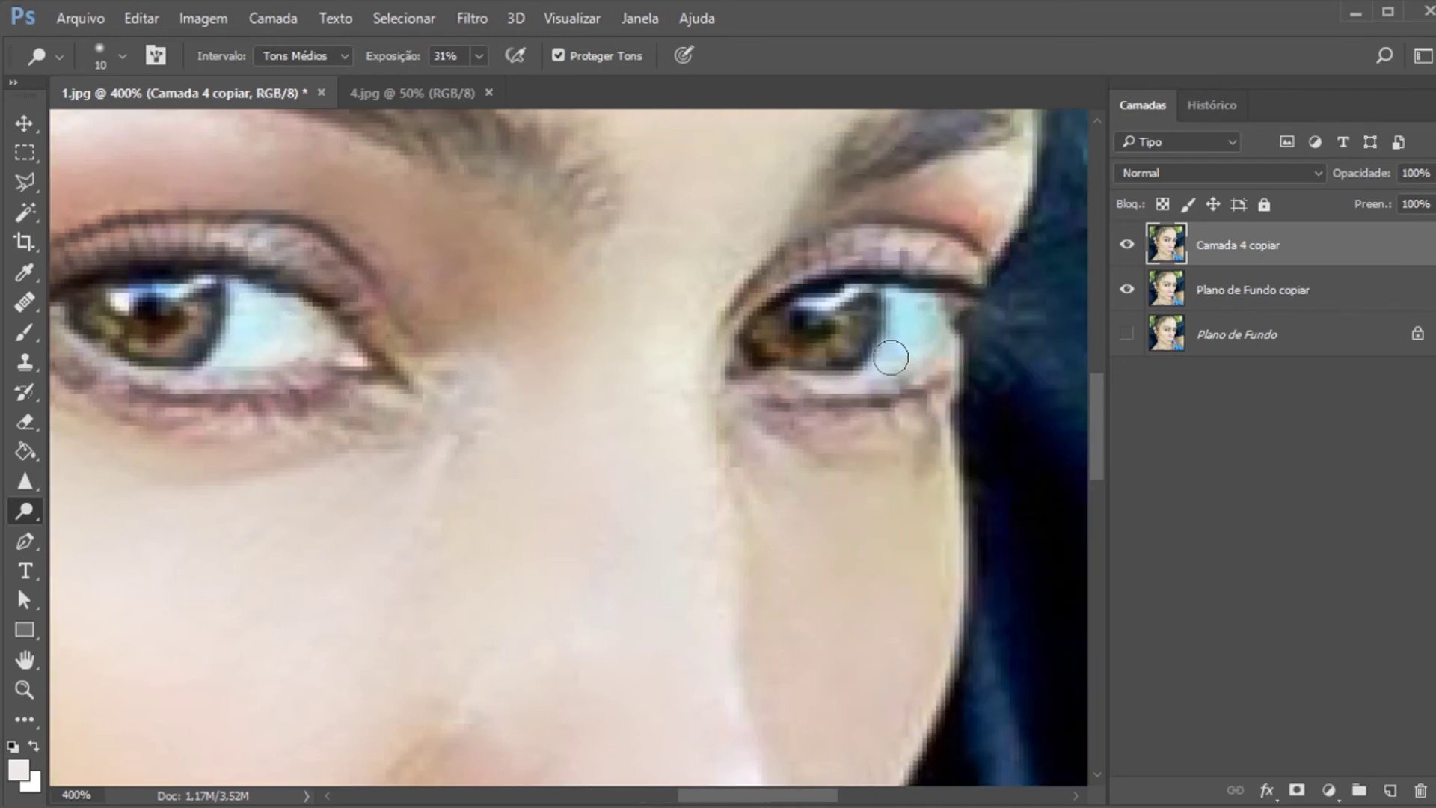
mouse_move(907, 315)
mouse_down()
mouse_move(927, 340)
mouse_move(891, 359)
mouse_up()
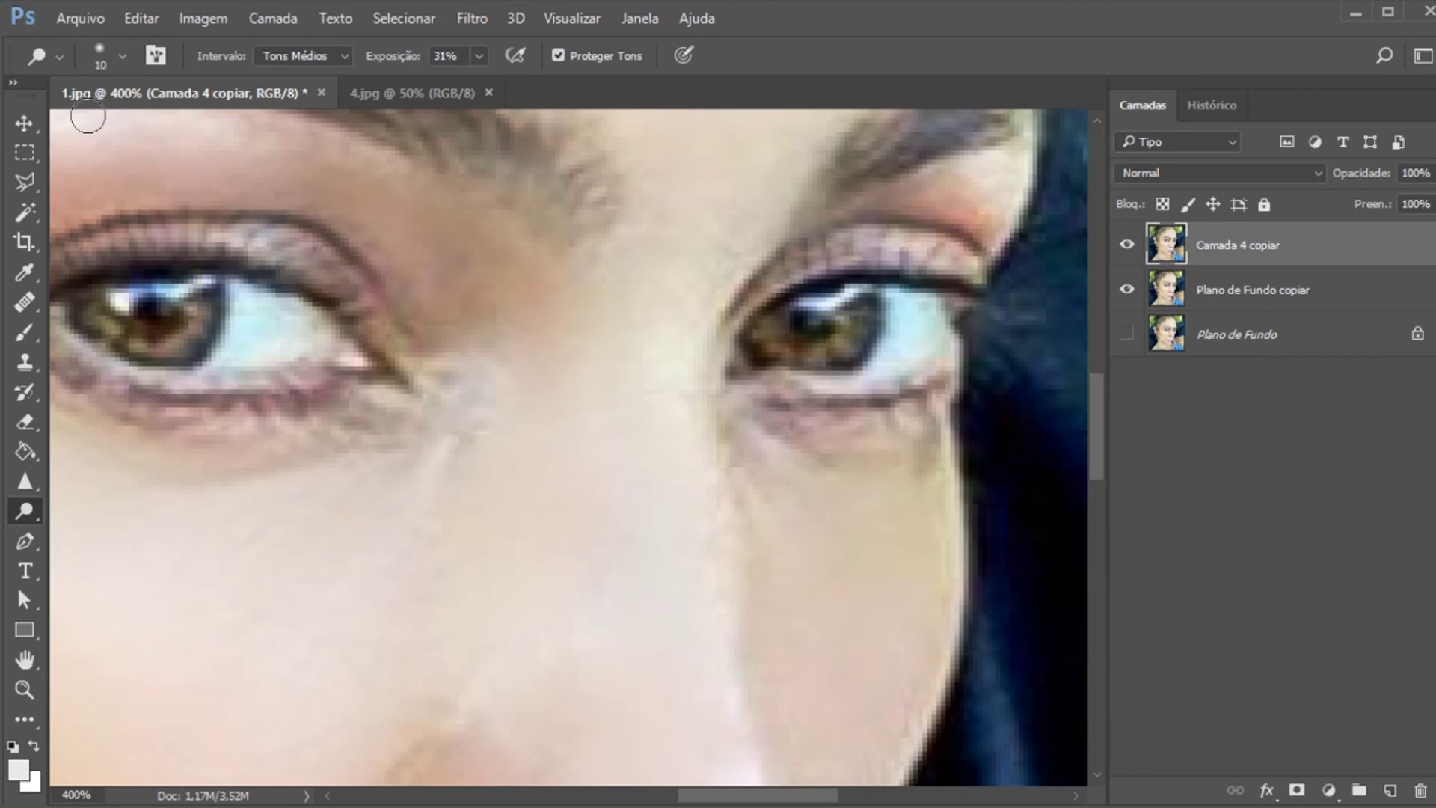
Lighten the catchlights in both irises with a 4 px Dodge brush at 53% exposure
click(123, 57)
drag(141, 131, 133, 132)
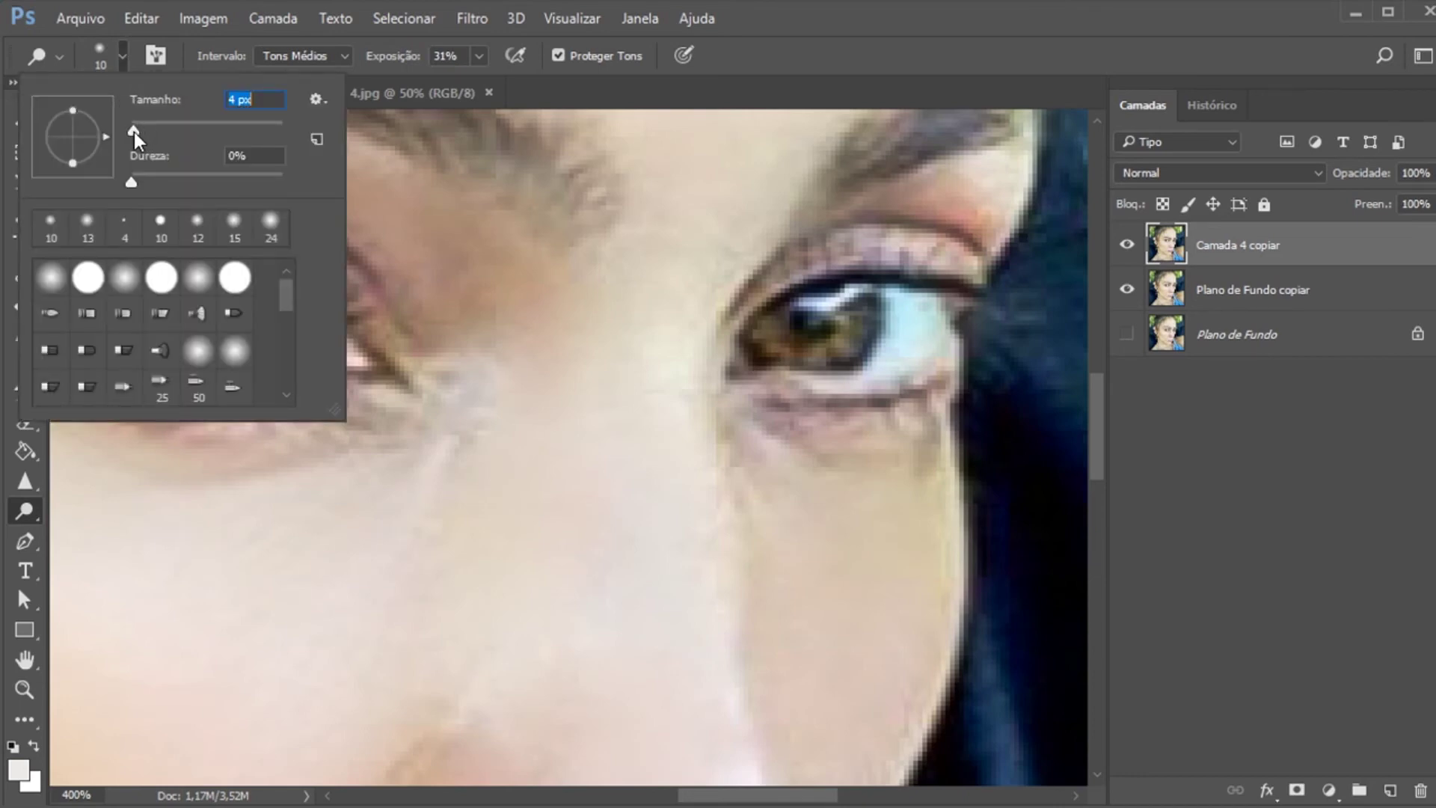
click(637, 61)
click(480, 58)
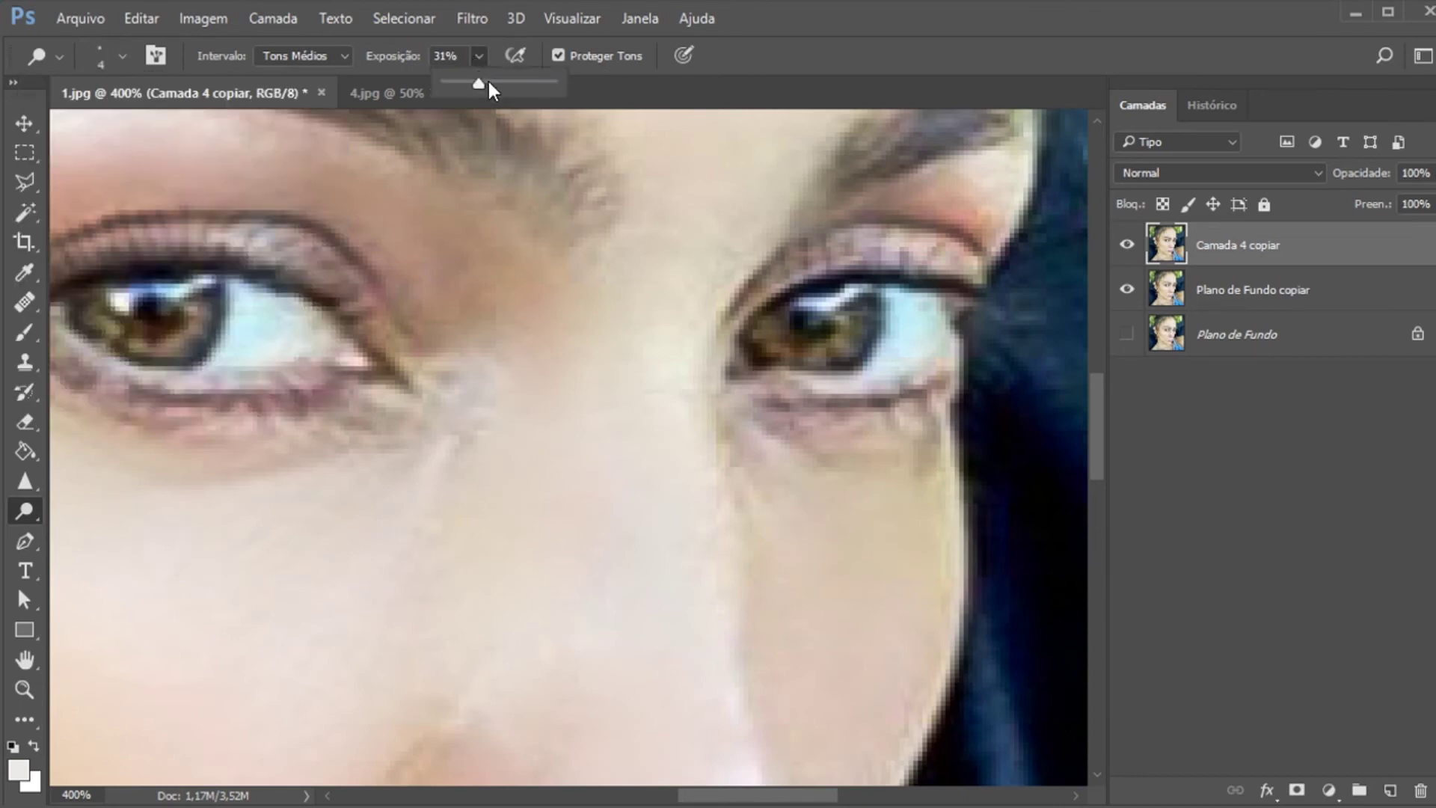
click(122, 307)
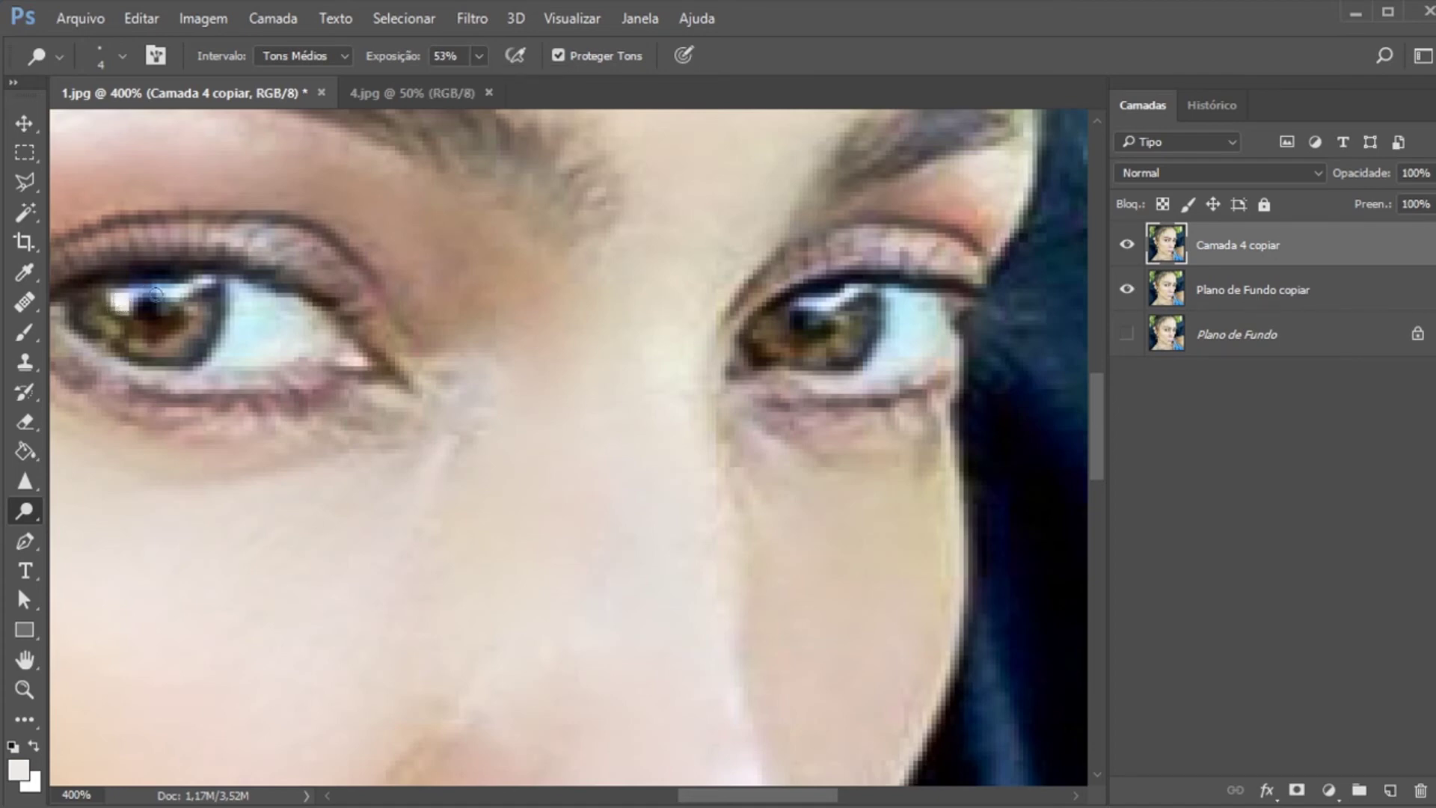
drag(822, 301, 846, 298)
click(24, 689)
right_click(511, 414)
click(536, 425)
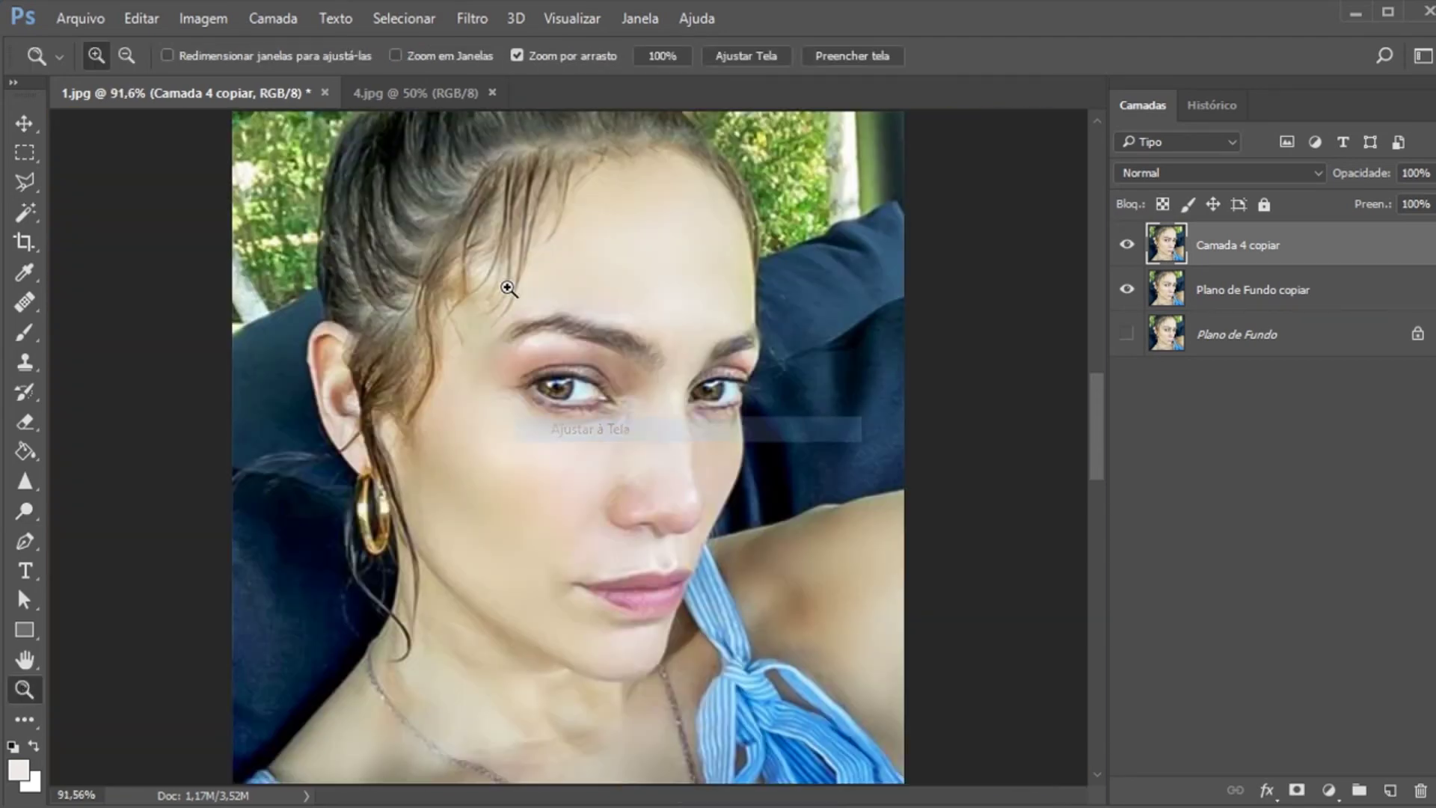
Duplicate the Camada 4 copiar layer and lighten the nose bridge and tip with a 27 px Dodge brush at 53% exposure
click(660, 519)
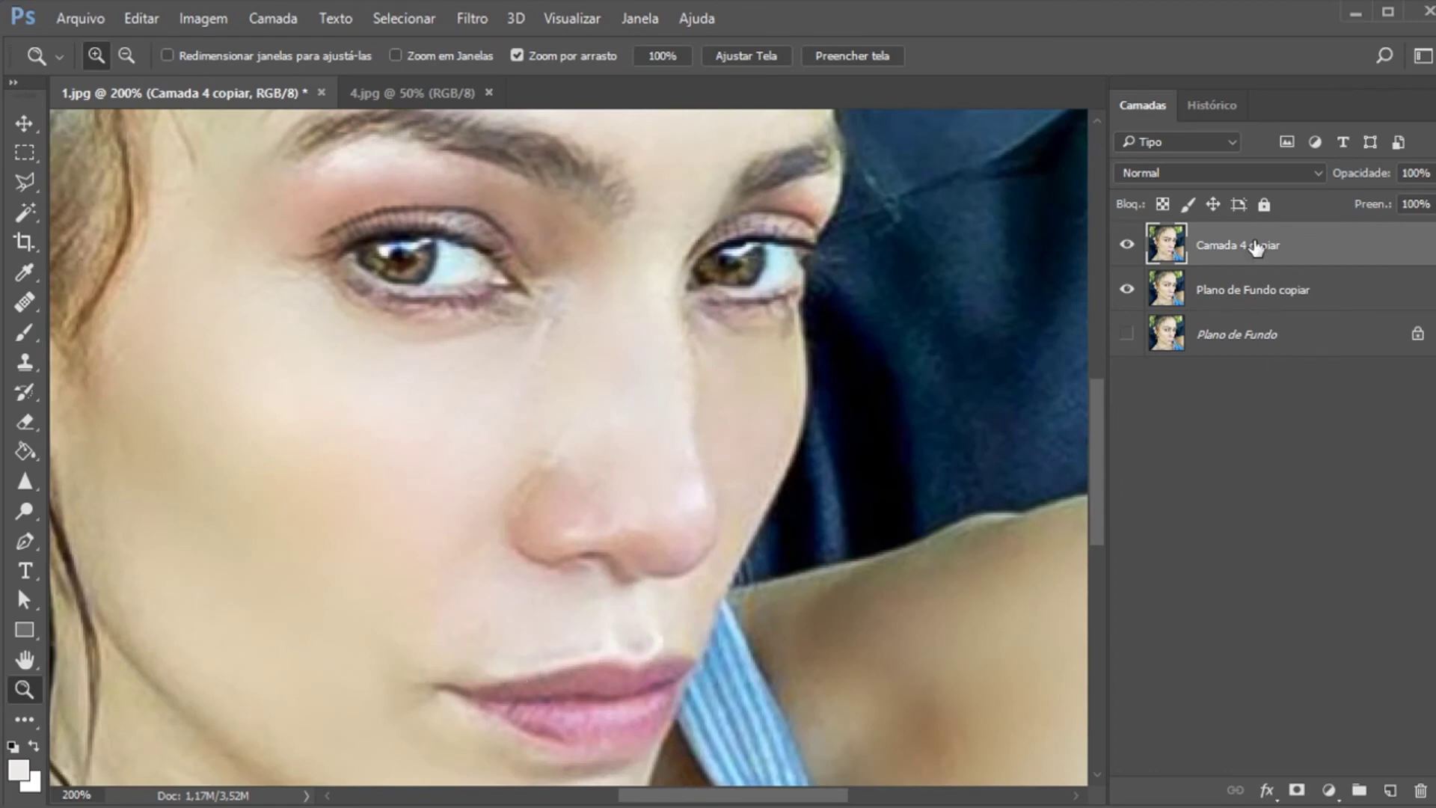
key(ctrl+j)
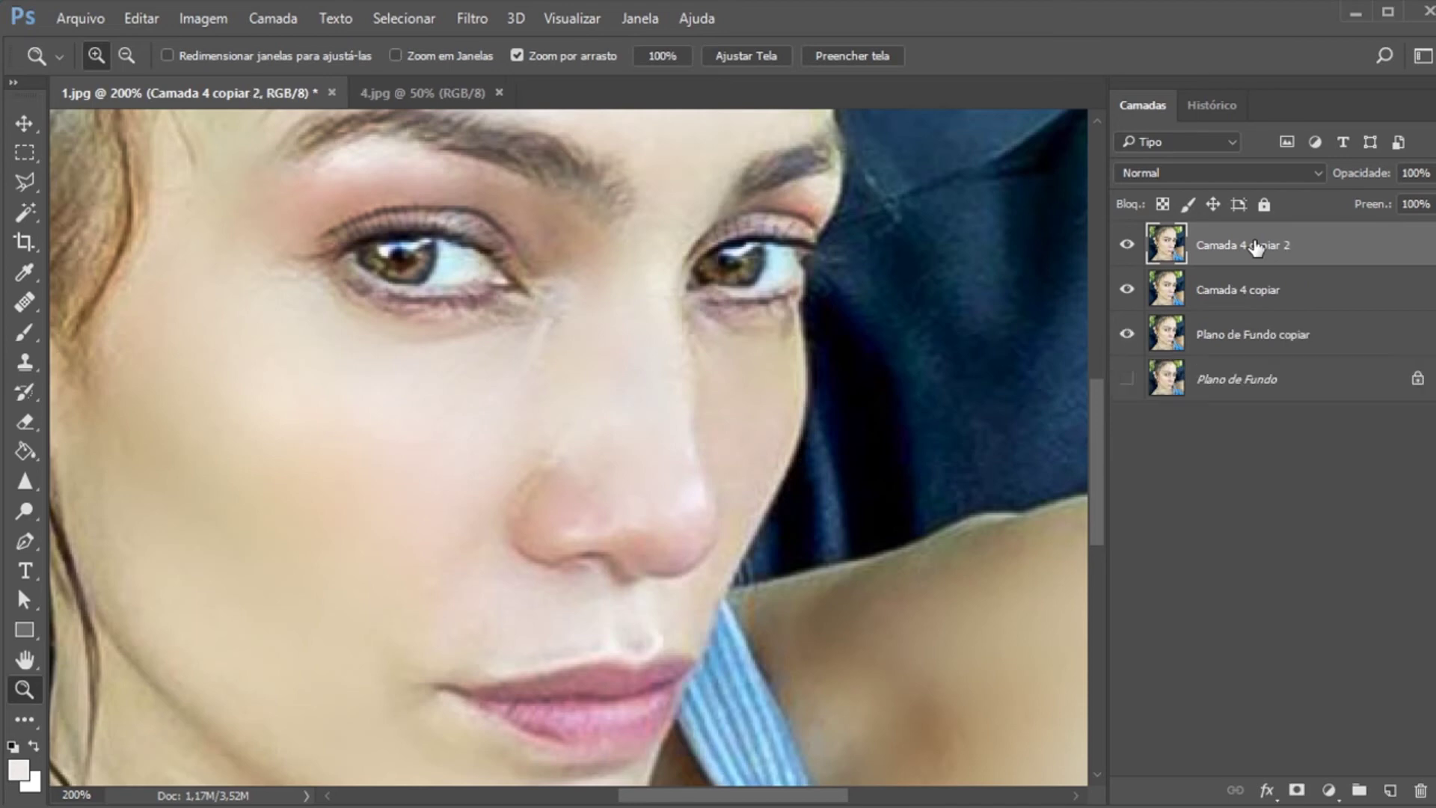
click(24, 511)
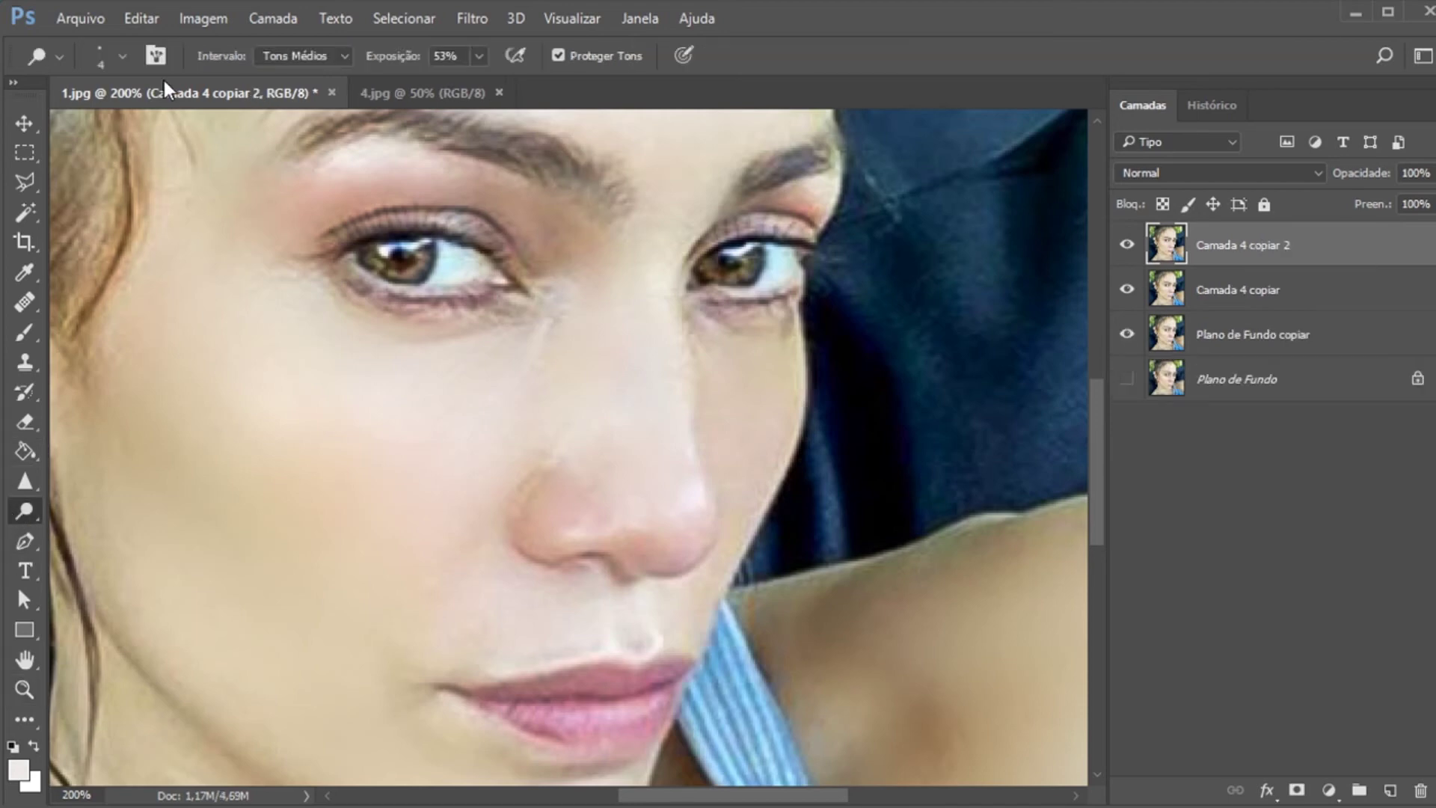
click(115, 53)
drag(142, 130, 157, 130)
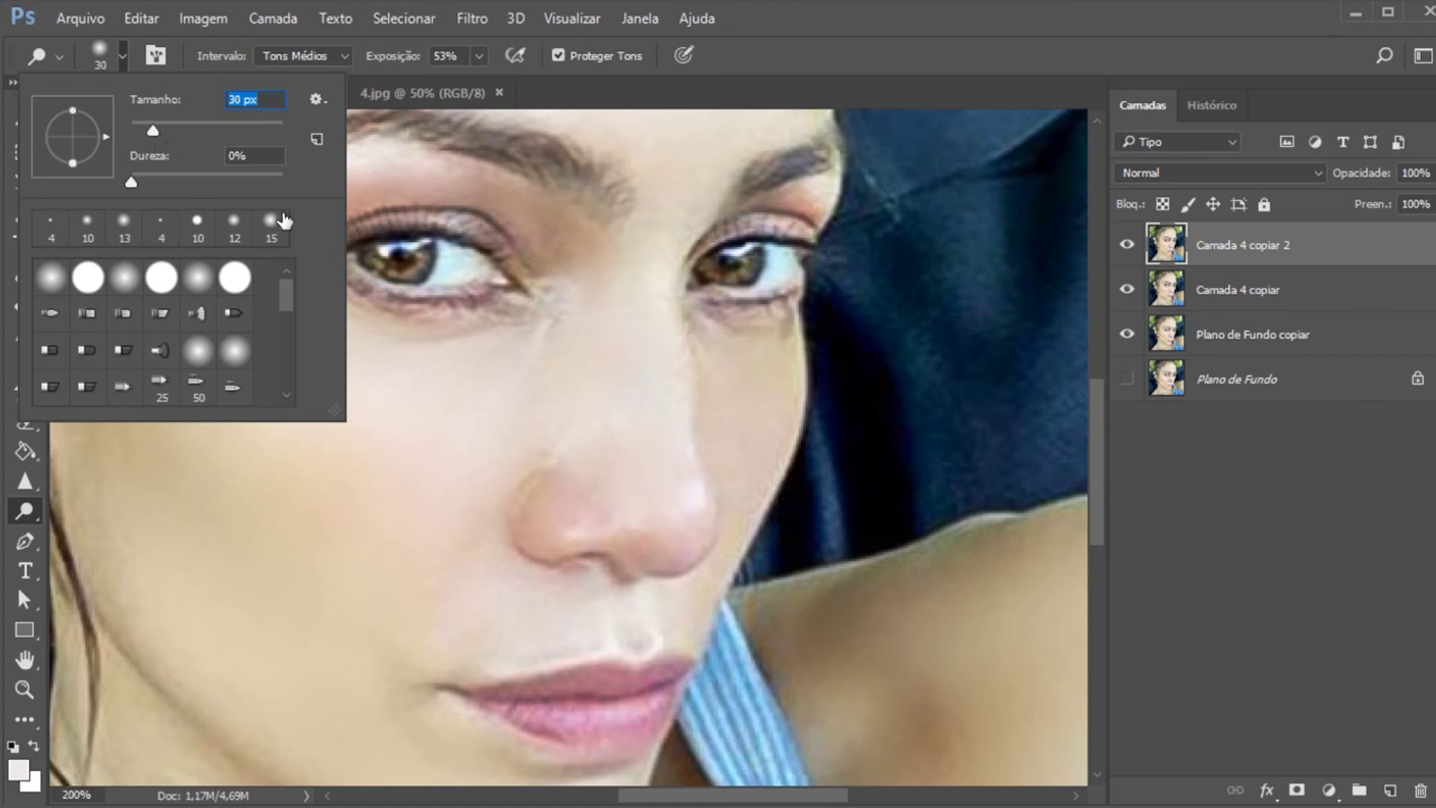
drag(152, 131, 151, 131)
click(658, 521)
mouse_move(660, 446)
mouse_down()
mouse_move(642, 268)
mouse_move(650, 517)
mouse_move(649, 310)
mouse_move(676, 476)
mouse_move(658, 512)
mouse_up()
Lighten the nose tip with an 18 px Dodge brush, using 25% exposure towards the nearer nostril
click(123, 54)
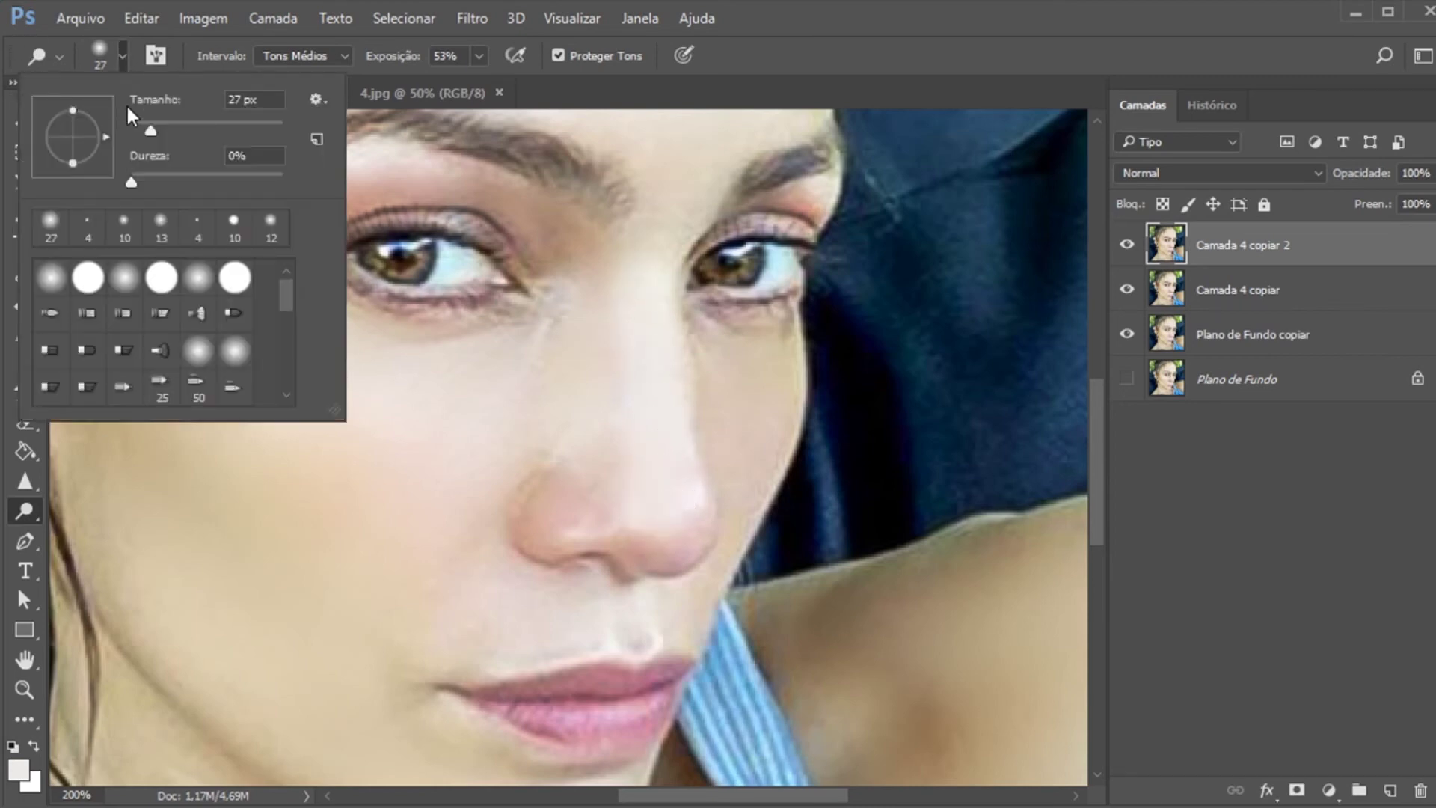
drag(148, 129, 143, 131)
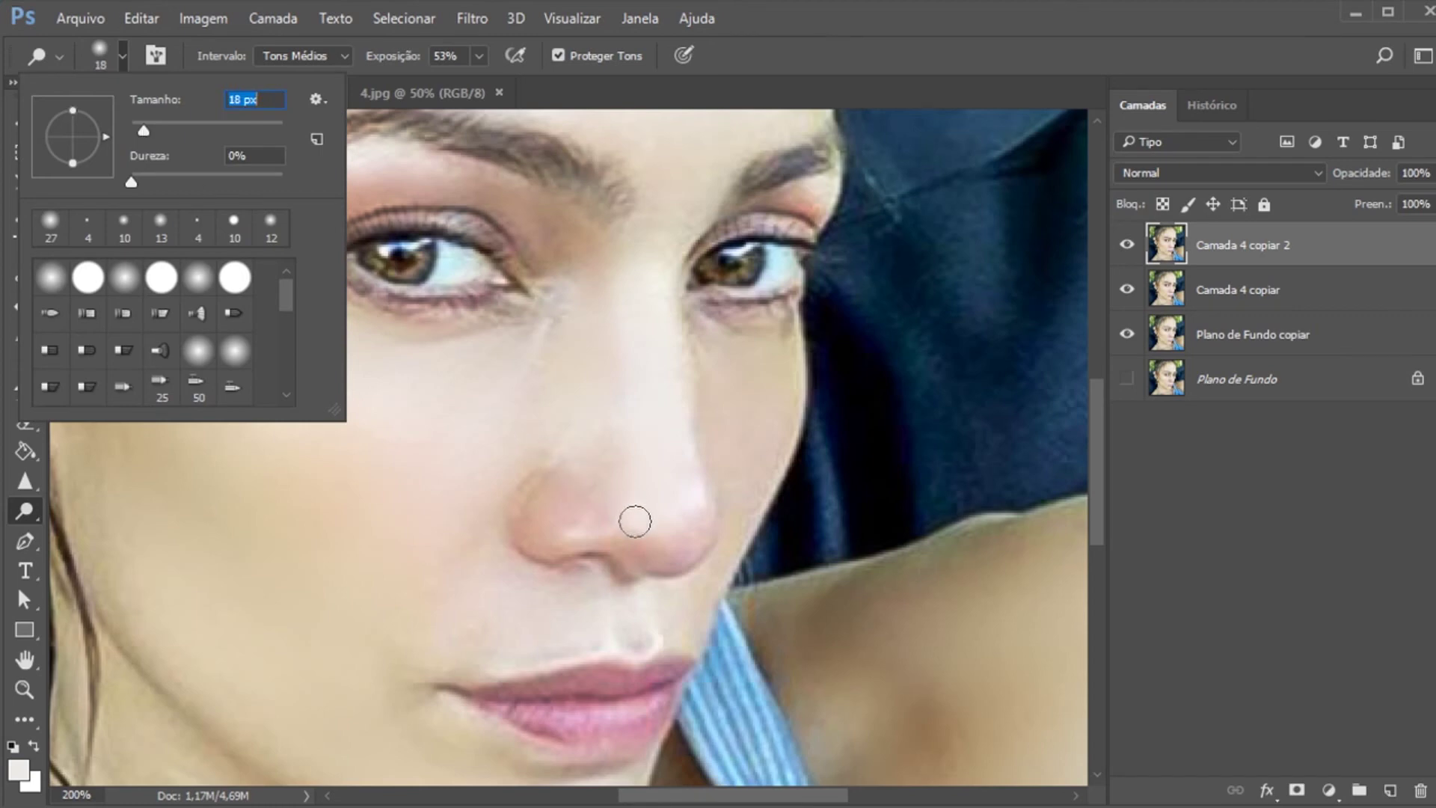
click(667, 533)
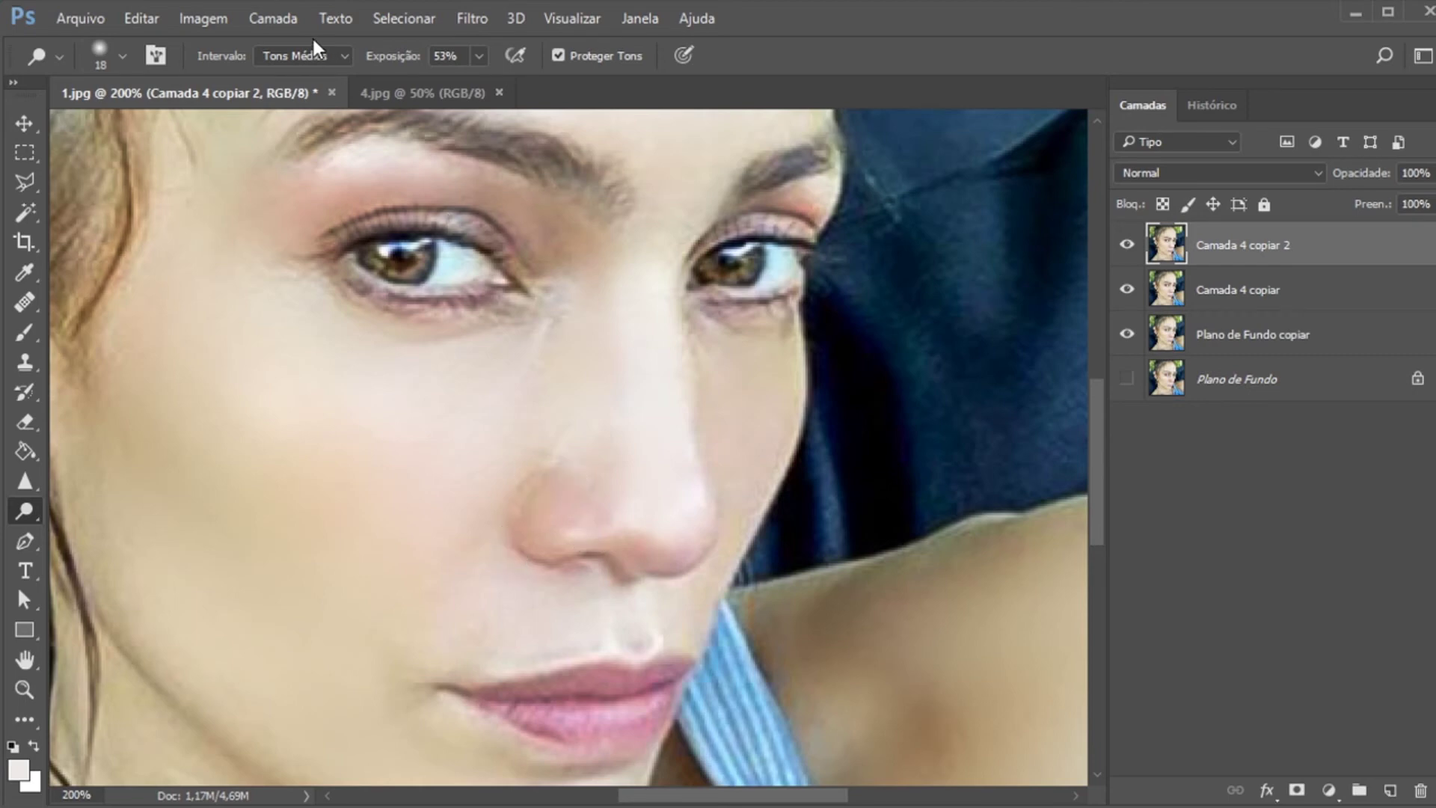
click(480, 57)
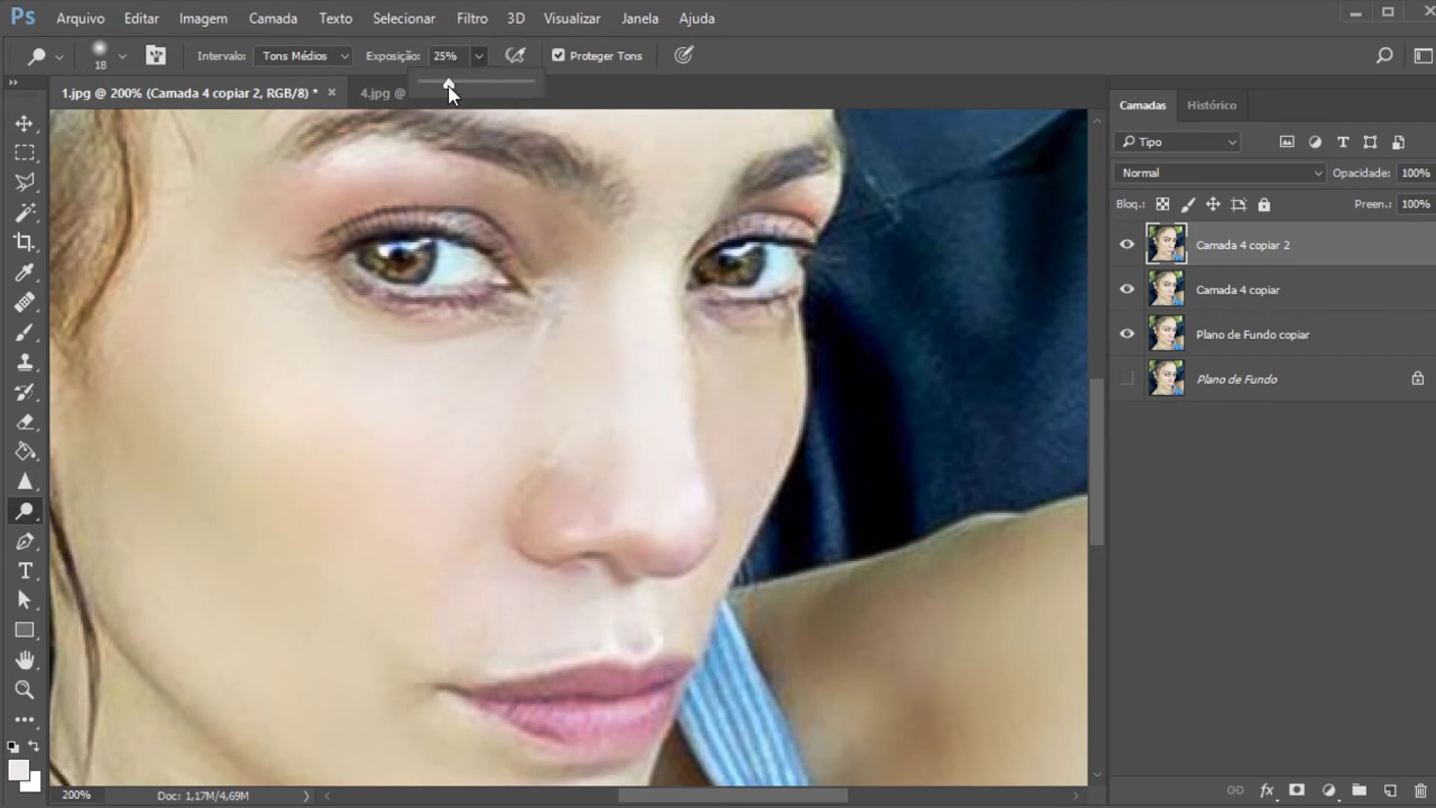
mouse_move(591, 525)
mouse_down()
mouse_move(590, 504)
mouse_move(580, 514)
mouse_up()
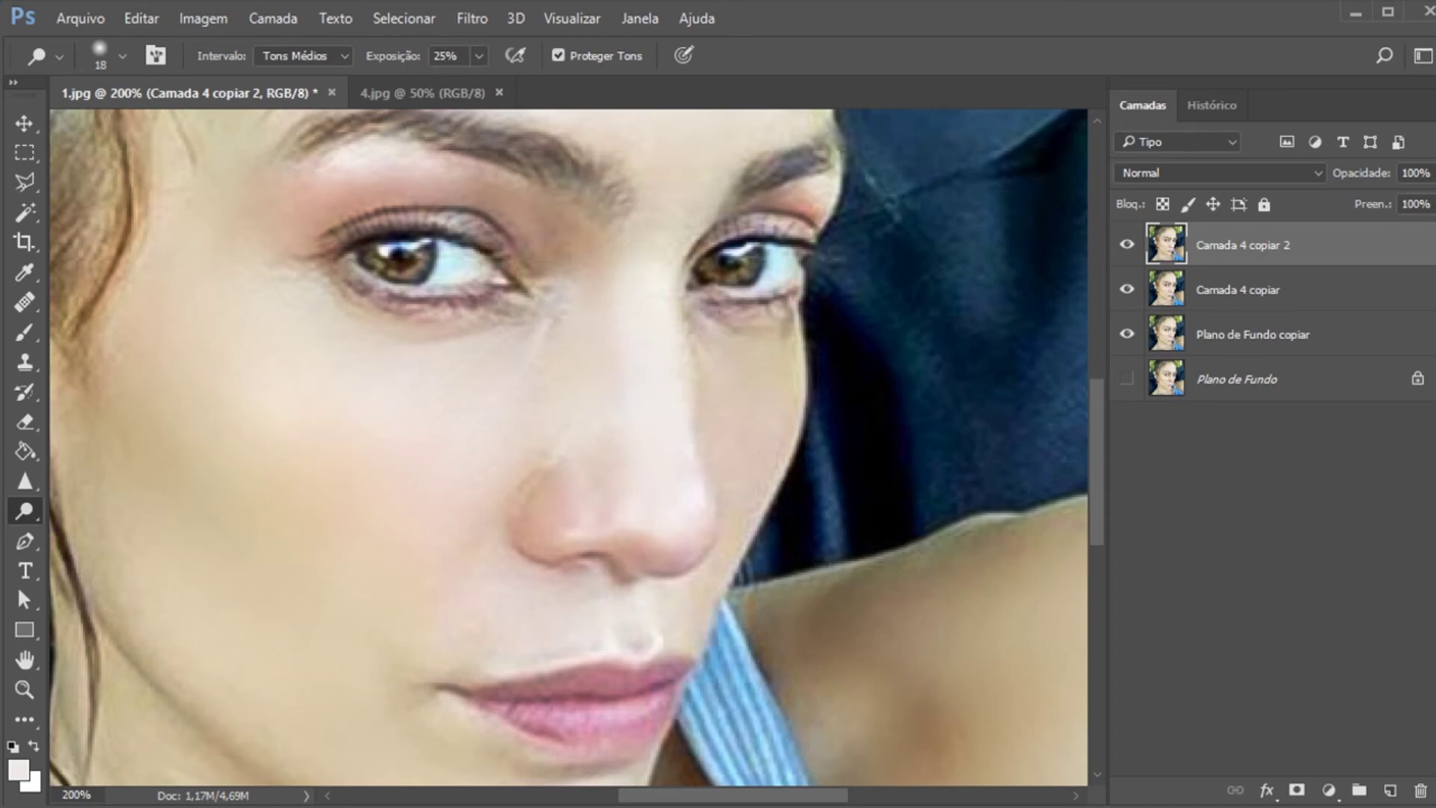
Try to darken the nearer side of the nose with a 19 px Burn brush at 49% exposure
right_click(21, 513)
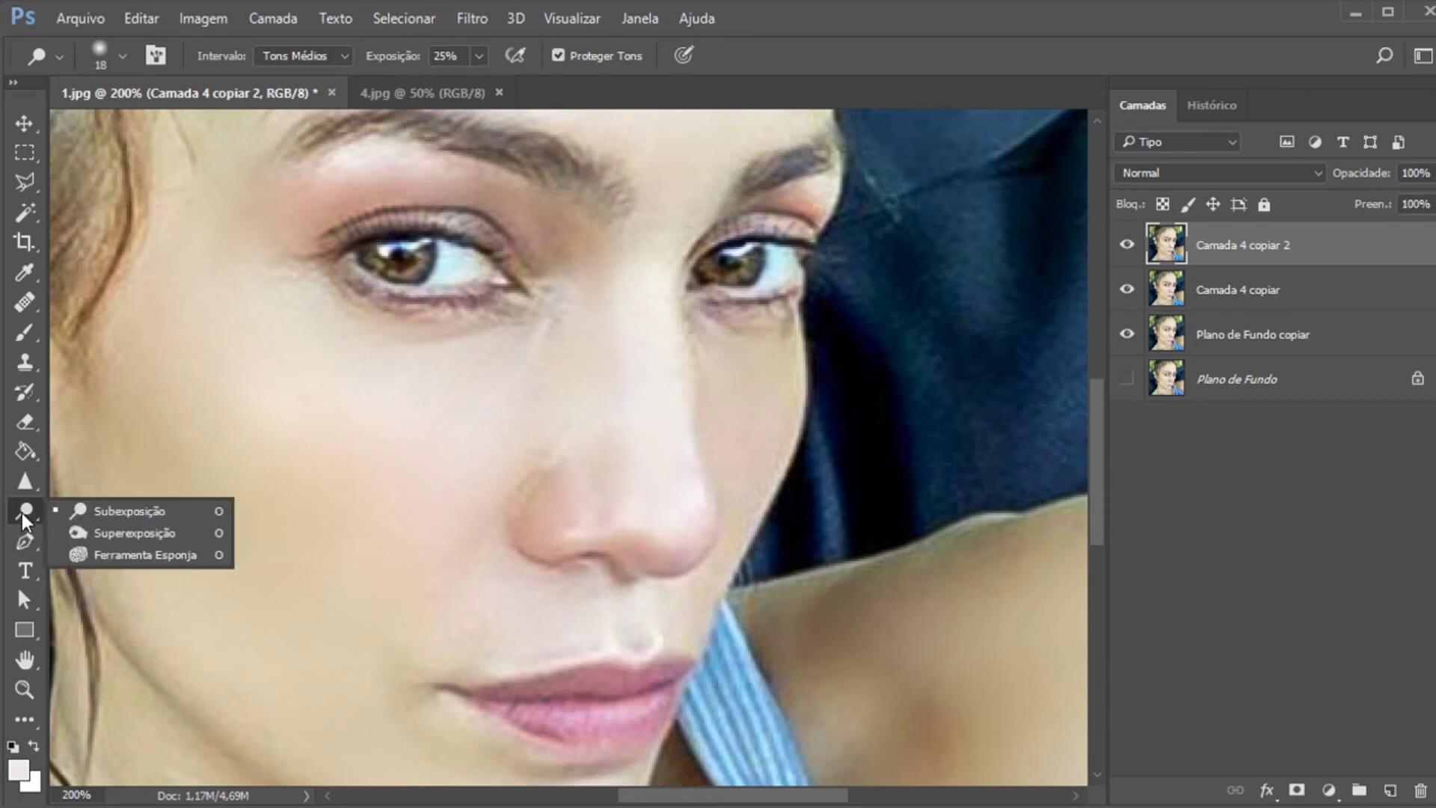
click(91, 531)
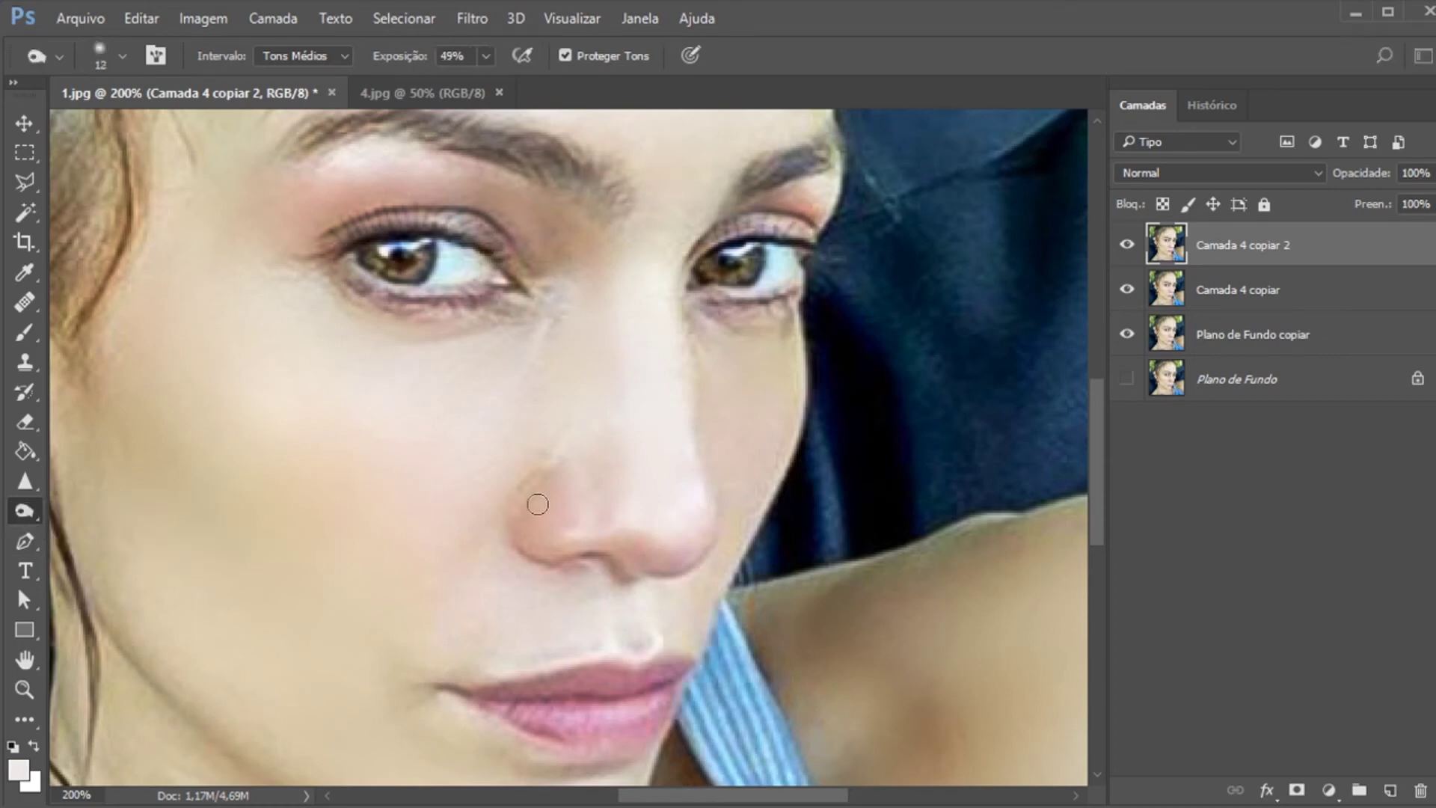
click(122, 57)
click(149, 130)
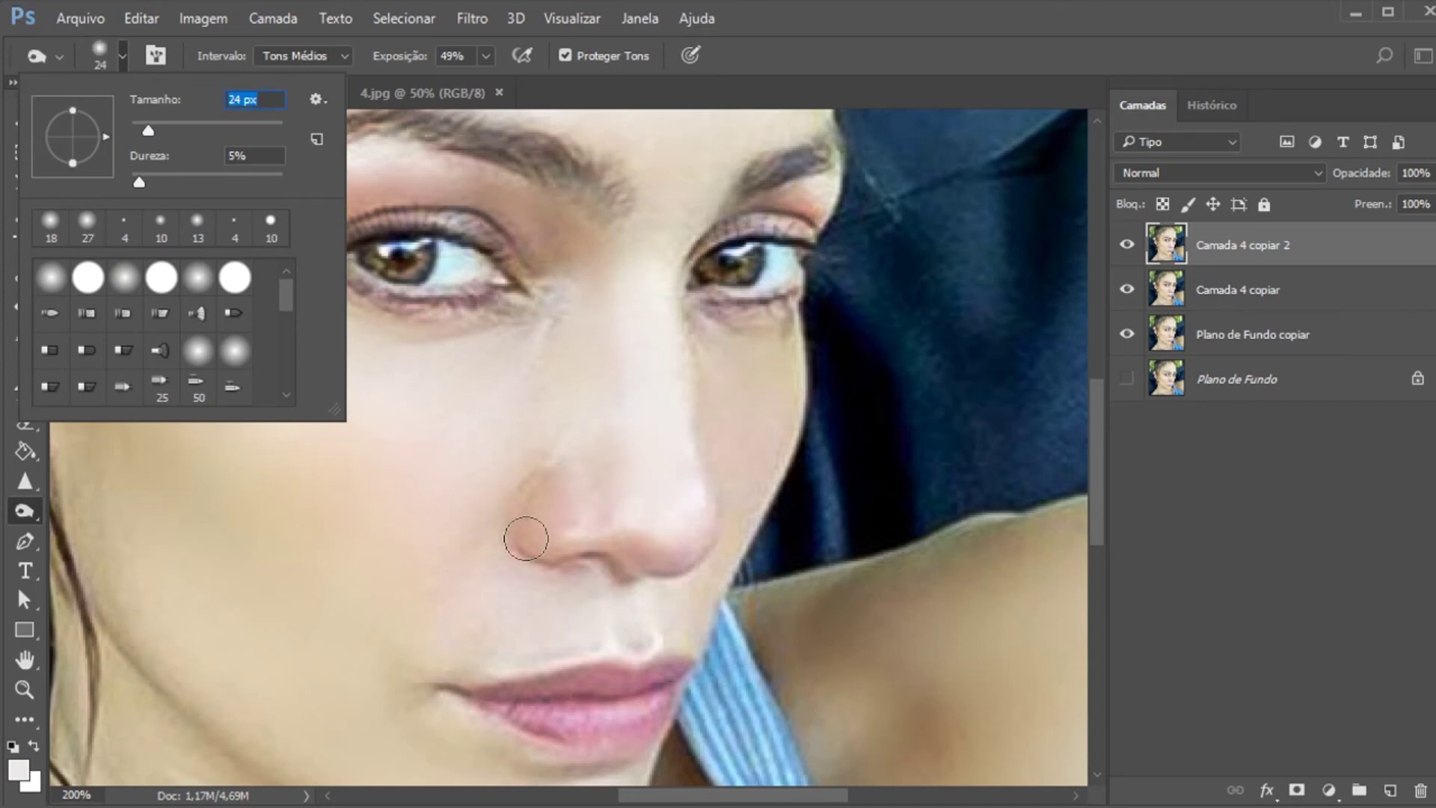
drag(148, 128, 145, 129)
mouse_move(554, 457)
mouse_down()
mouse_move(568, 452)
mouse_move(593, 337)
mouse_move(584, 300)
mouse_up()
key(ctrl+z)
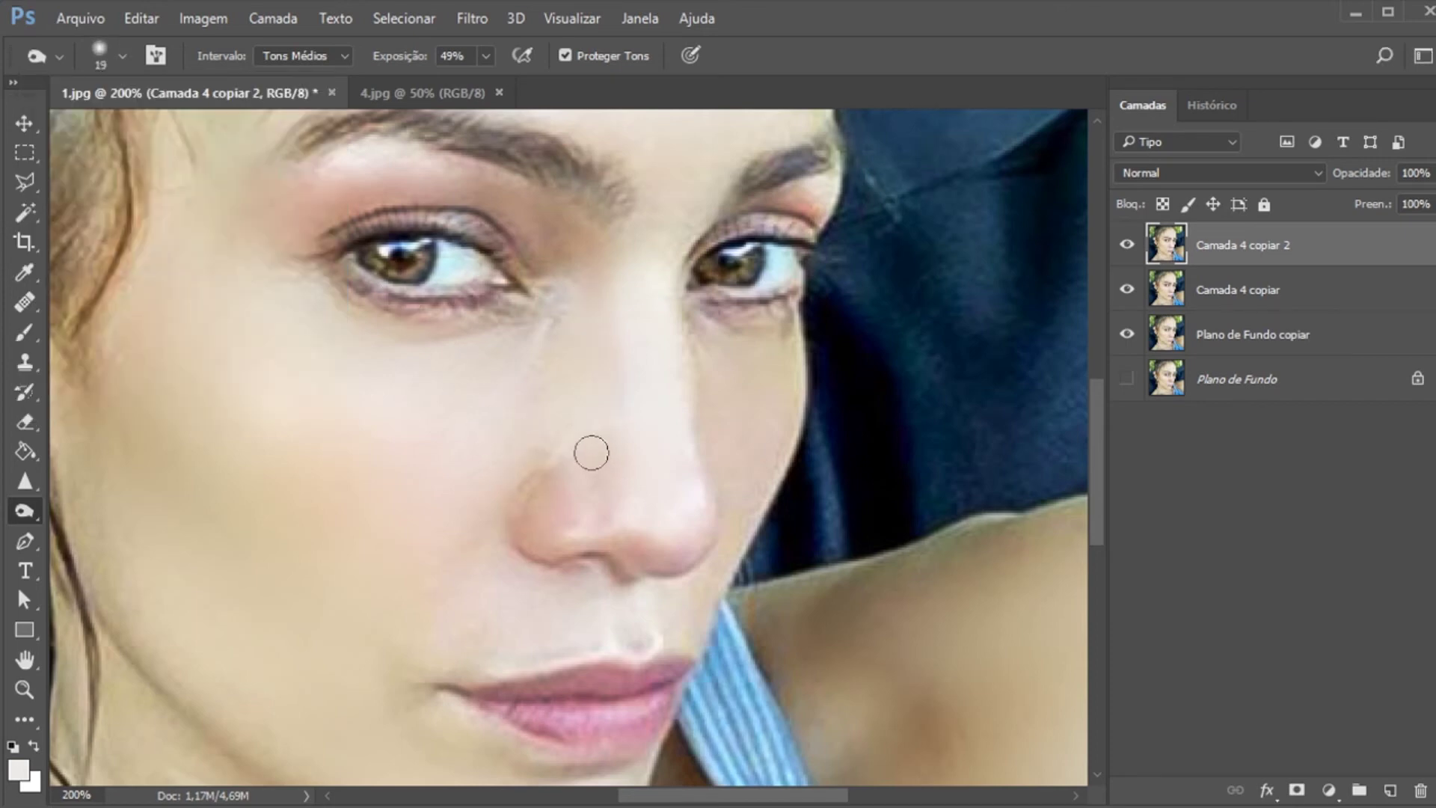
Darken both sides of the nose at 15% Burn exposure, using 19 px on the nearer side and 13 px on the far side
click(487, 56)
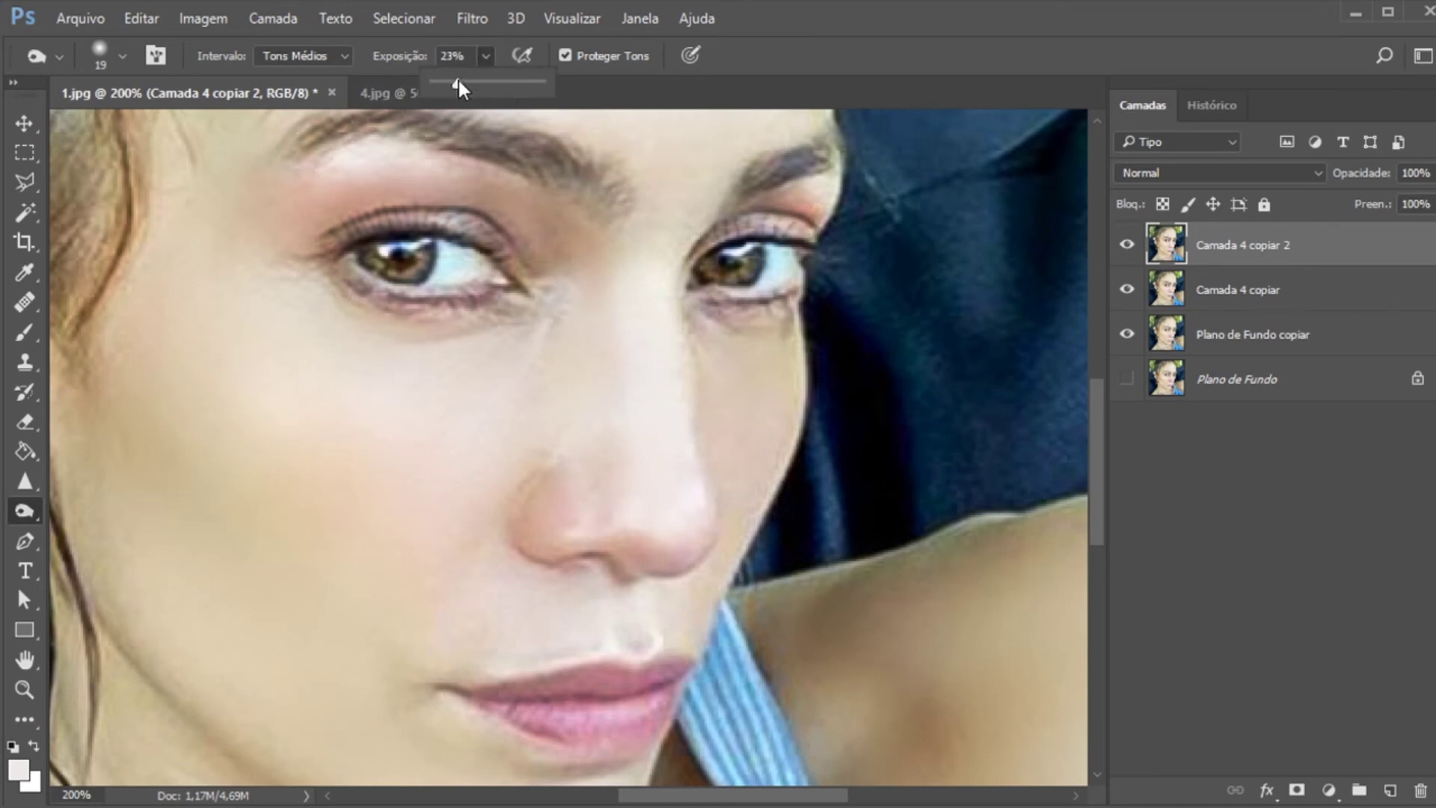
mouse_move(564, 460)
mouse_down()
mouse_move(608, 431)
mouse_move(618, 380)
mouse_move(609, 408)
mouse_up()
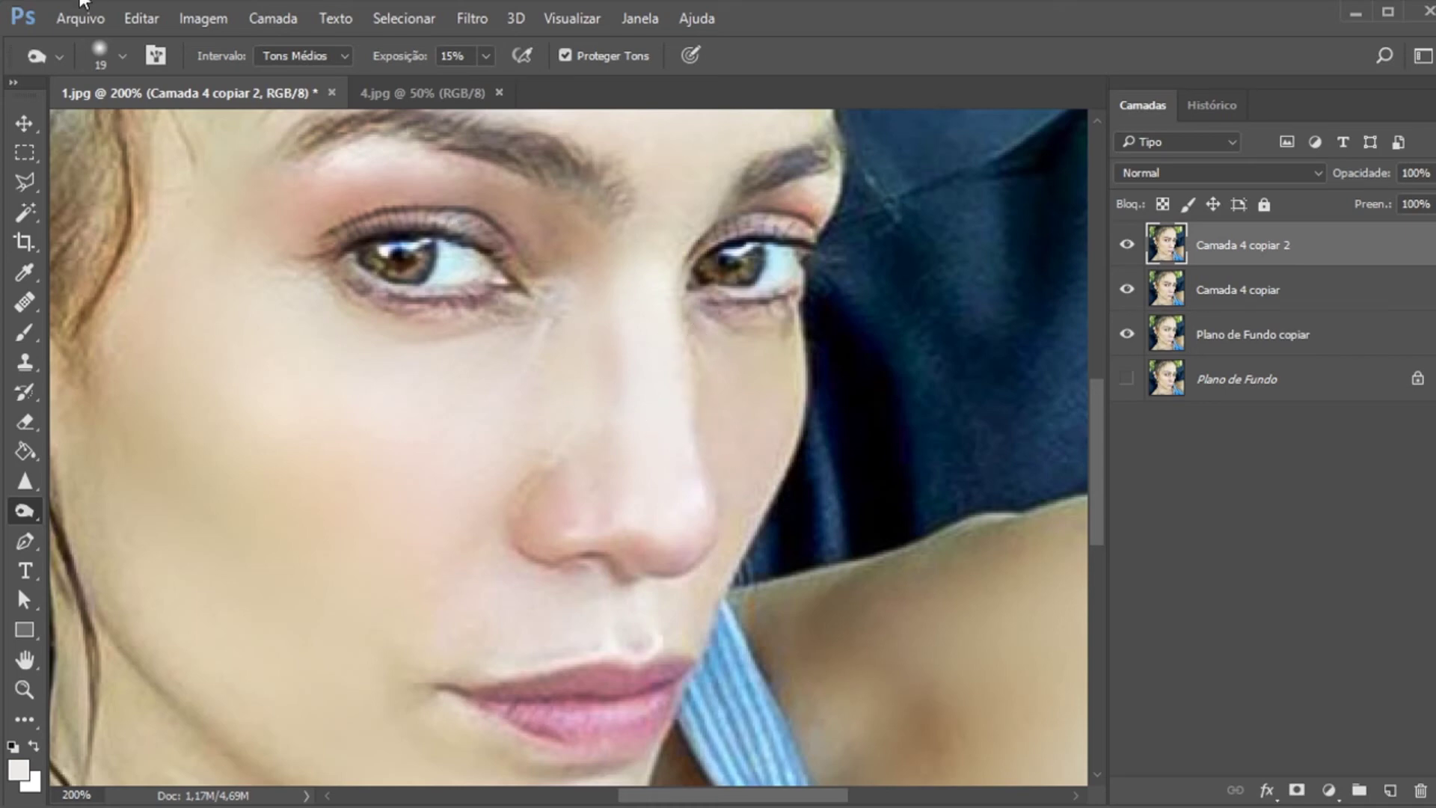
click(118, 48)
drag(137, 132, 142, 132)
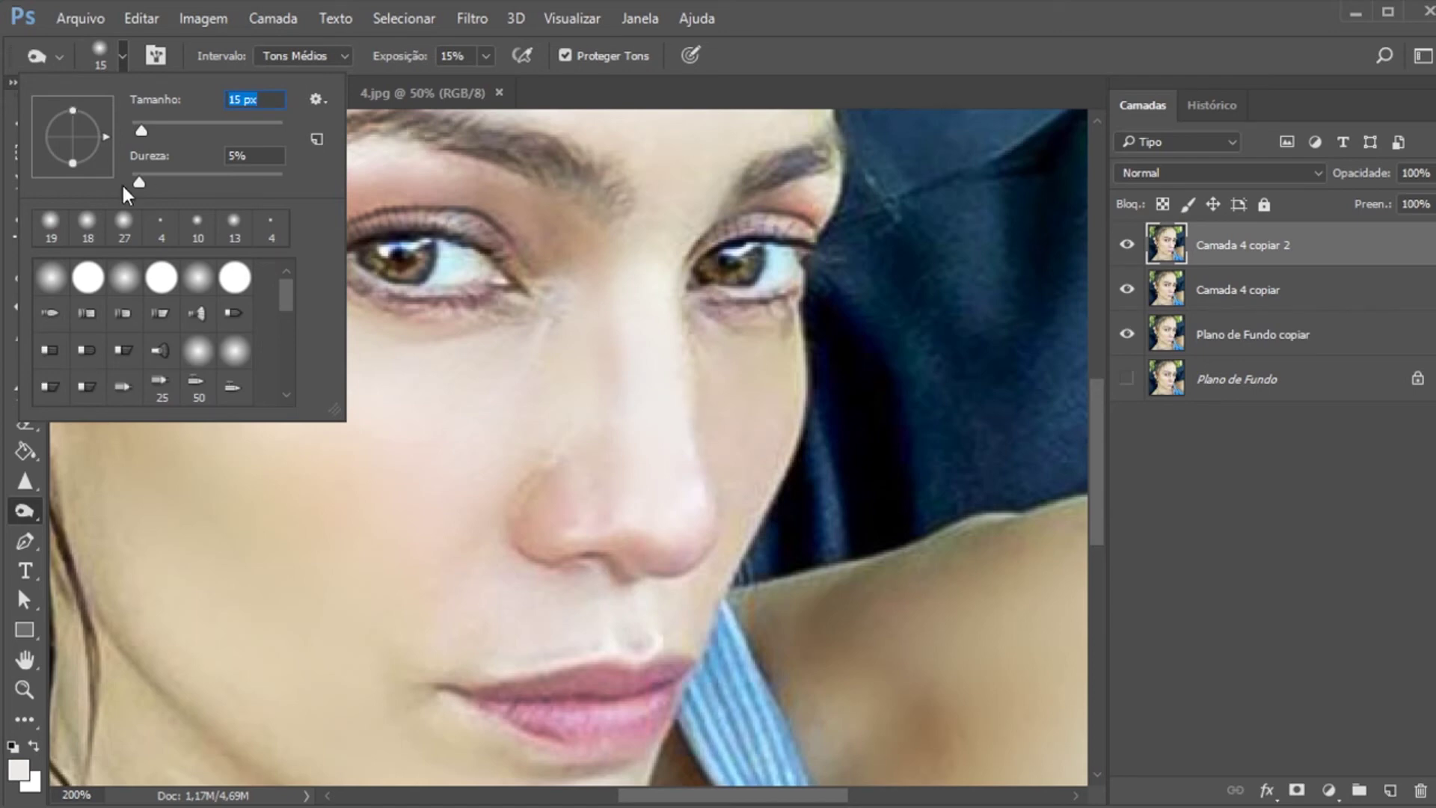
drag(142, 132, 139, 131)
drag(692, 406, 678, 325)
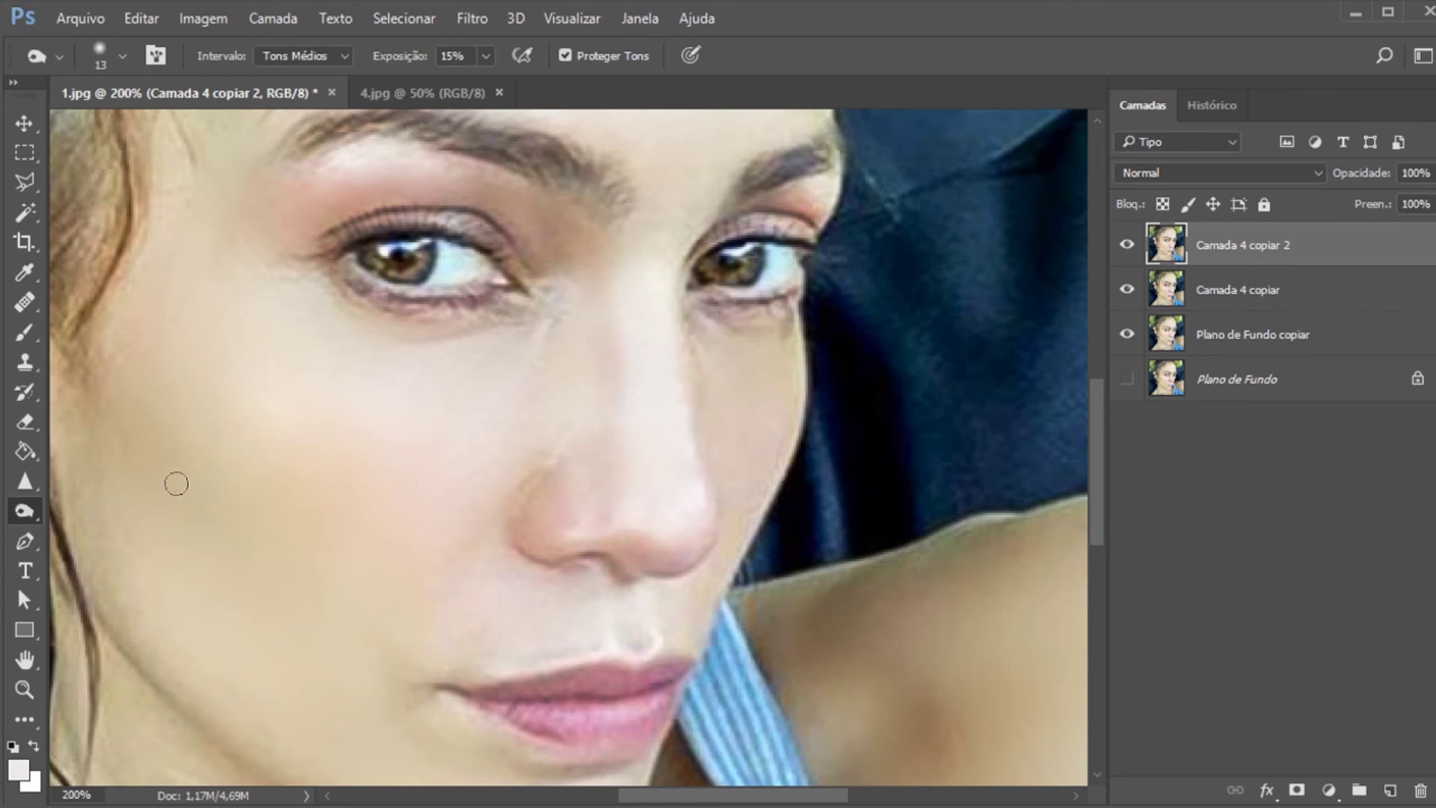
Lighten the far edge of the nose bridge with a 15 px Dodge brush at 25% exposure
right_click(24, 512)
click(82, 529)
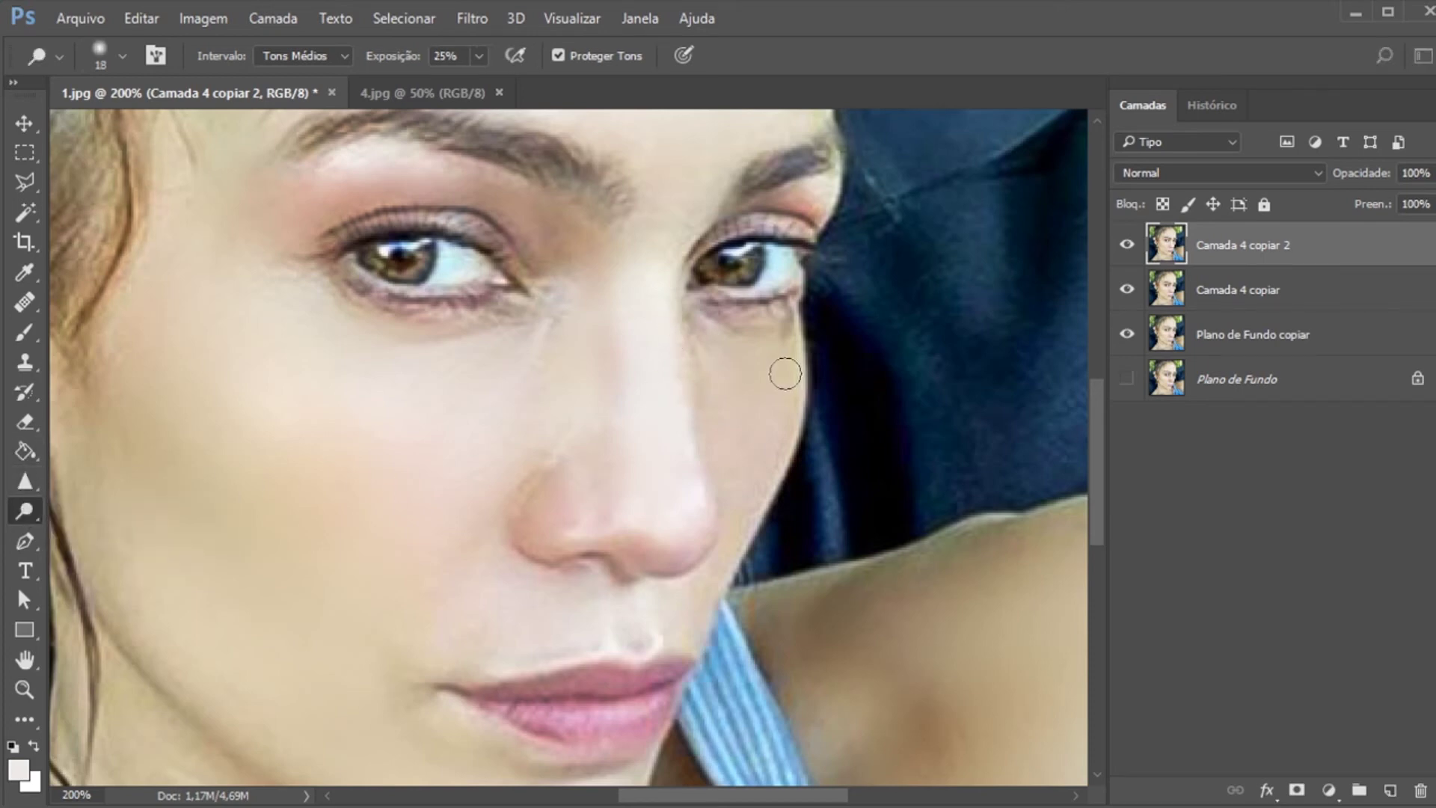
click(120, 59)
click(141, 129)
mouse_move(709, 392)
mouse_down()
mouse_move(707, 366)
mouse_move(698, 426)
mouse_move(697, 375)
mouse_up()
Compare the nose up close with and without the Camada 4 copiar 2 shading
click(1129, 249)
click(1130, 249)
click(1129, 249)
click(1130, 249)
Compare the whole portrait with and without the Camada 4 copiar 2 layer
click(24, 689)
right_click(609, 407)
click(616, 415)
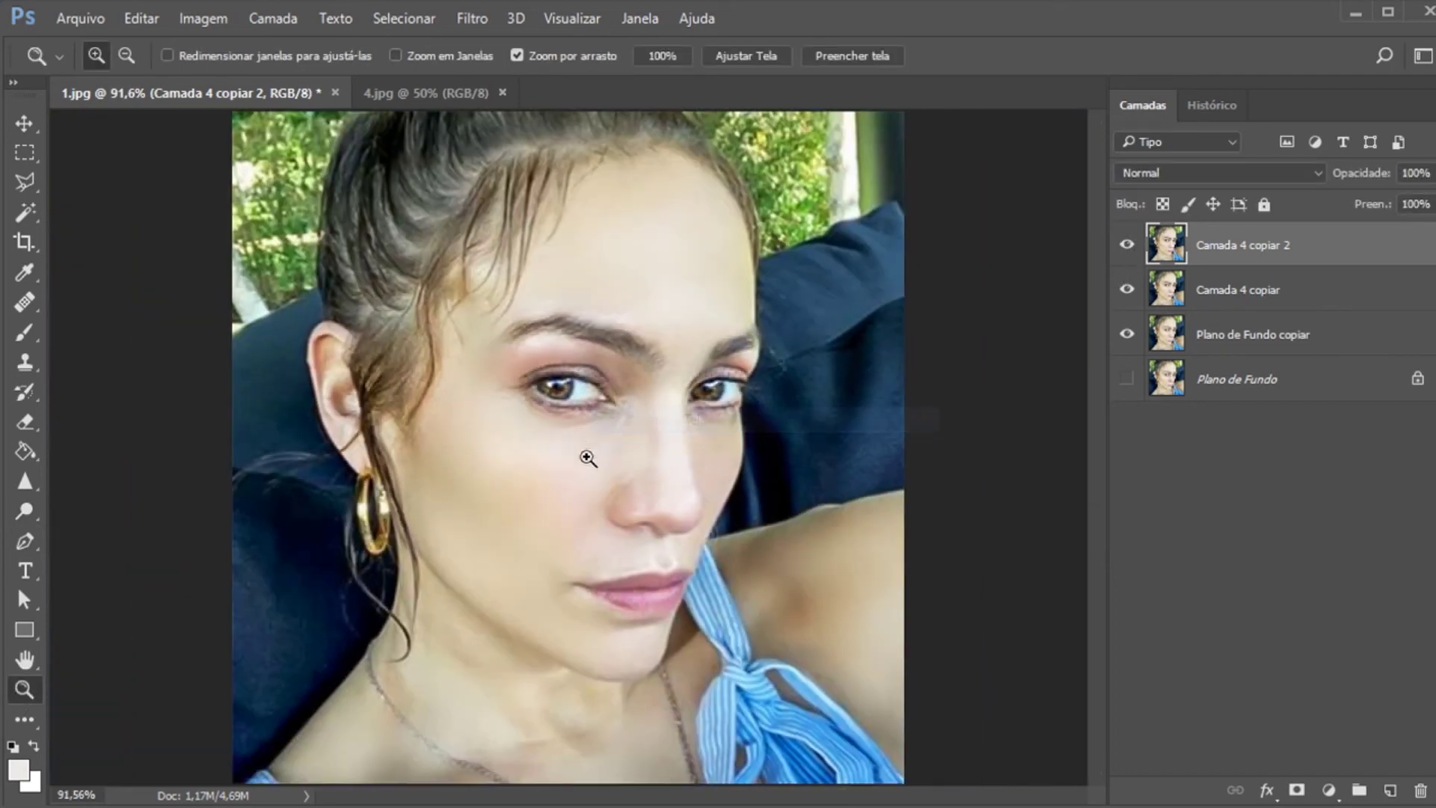
click(701, 523)
click(673, 470)
right_click(644, 503)
click(694, 653)
click(1127, 246)
click(1128, 245)
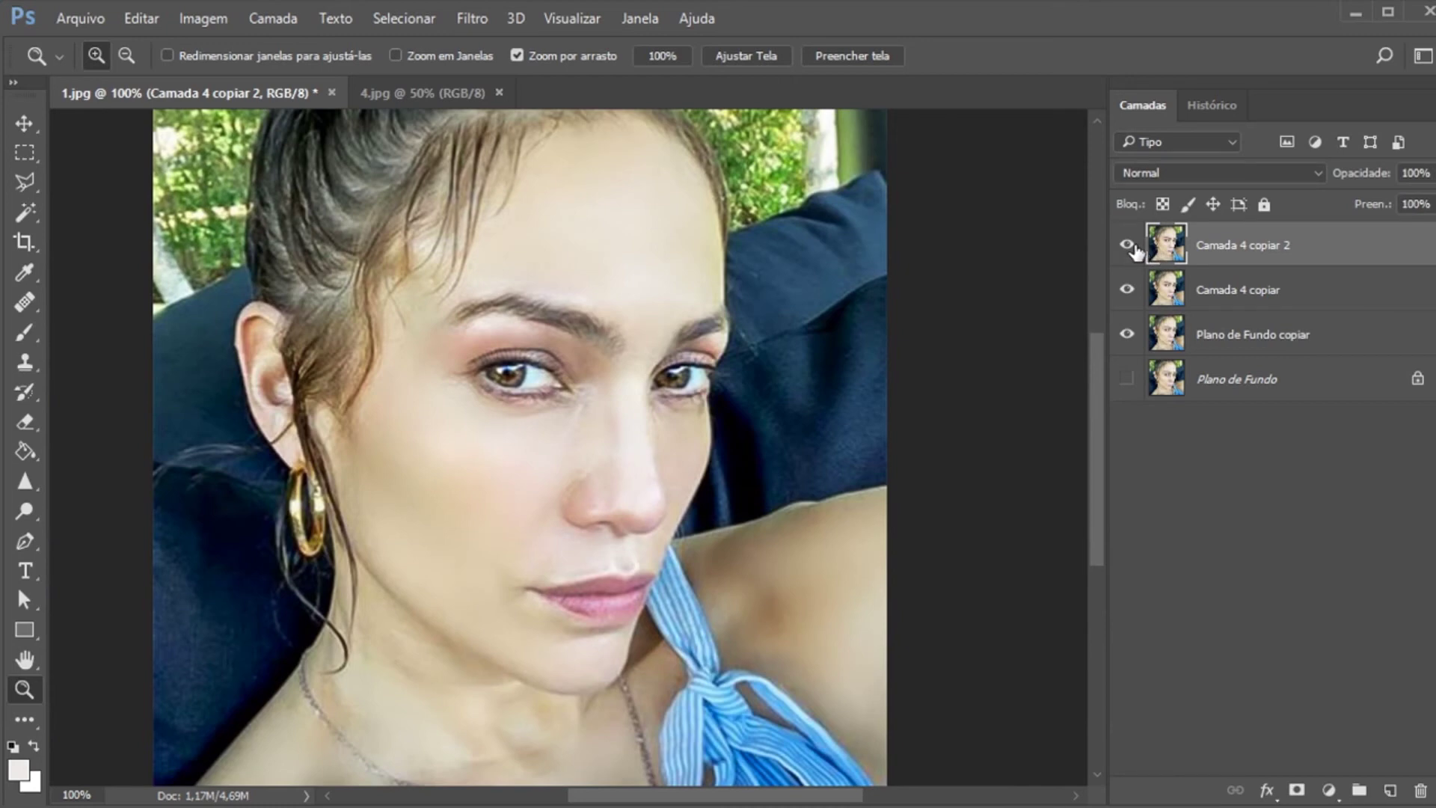
click(1128, 245)
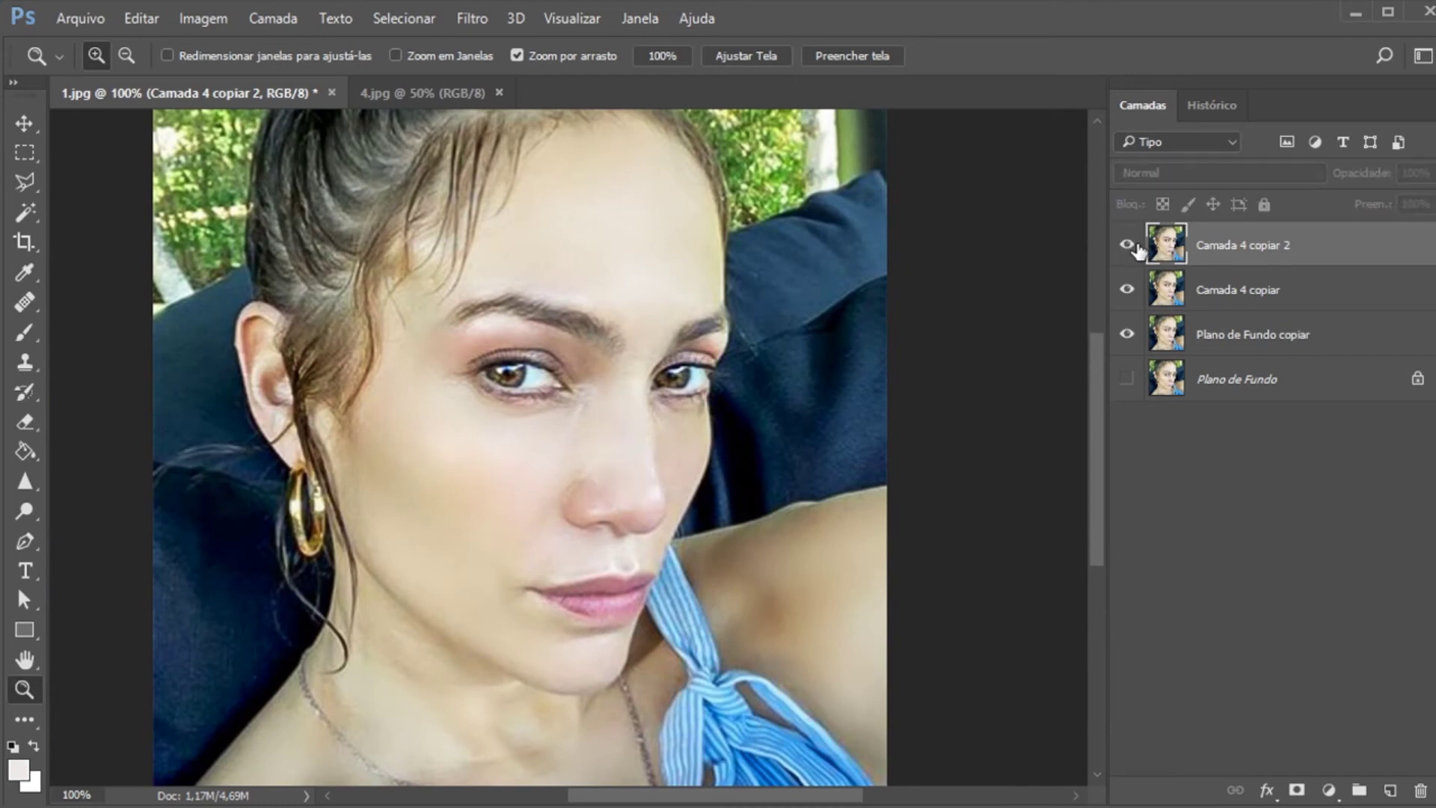
click(1133, 246)
click(1133, 246)
click(1133, 246)
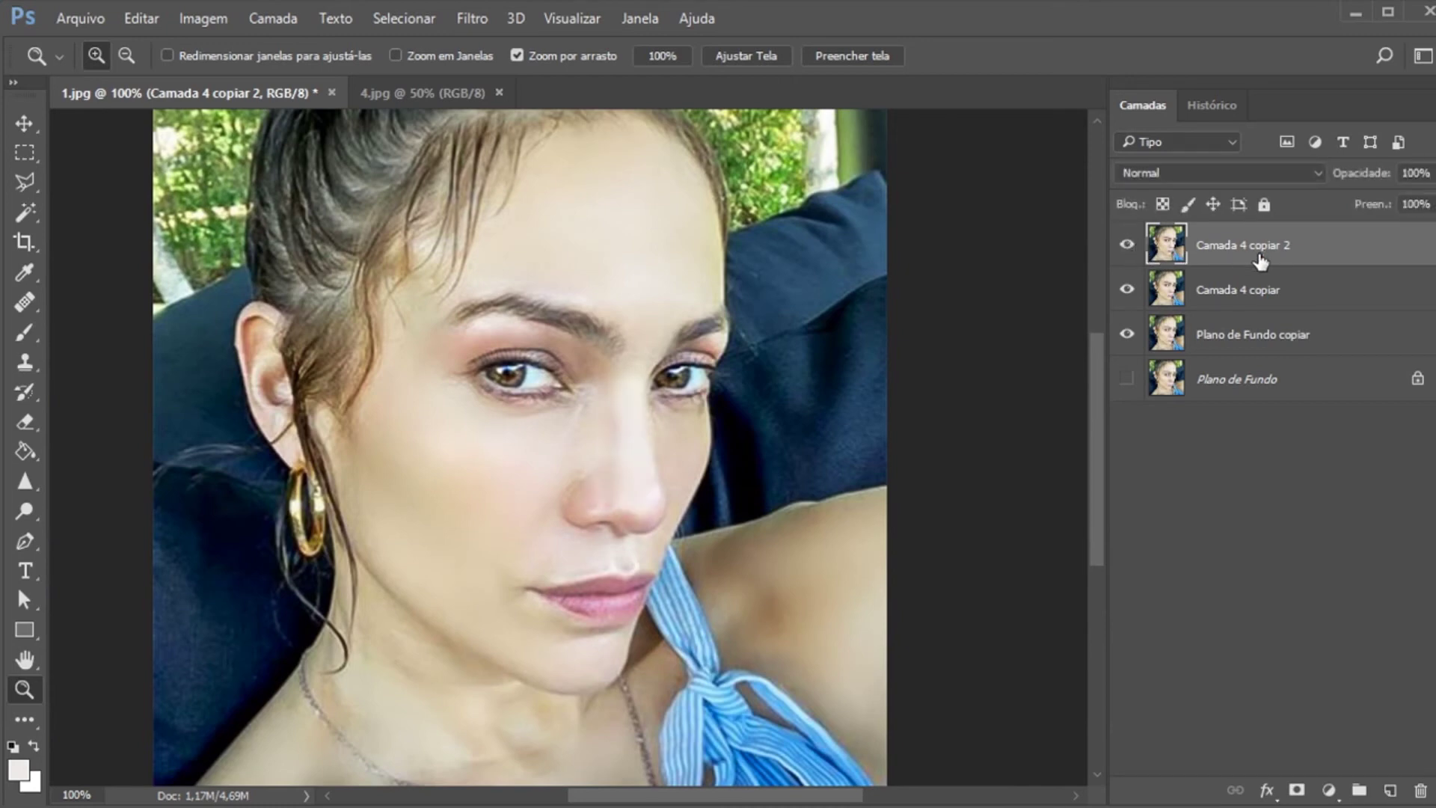
Lower the opacity of the Camada 4 copiar 2 layer to 53% and delete the layer
click(1431, 173)
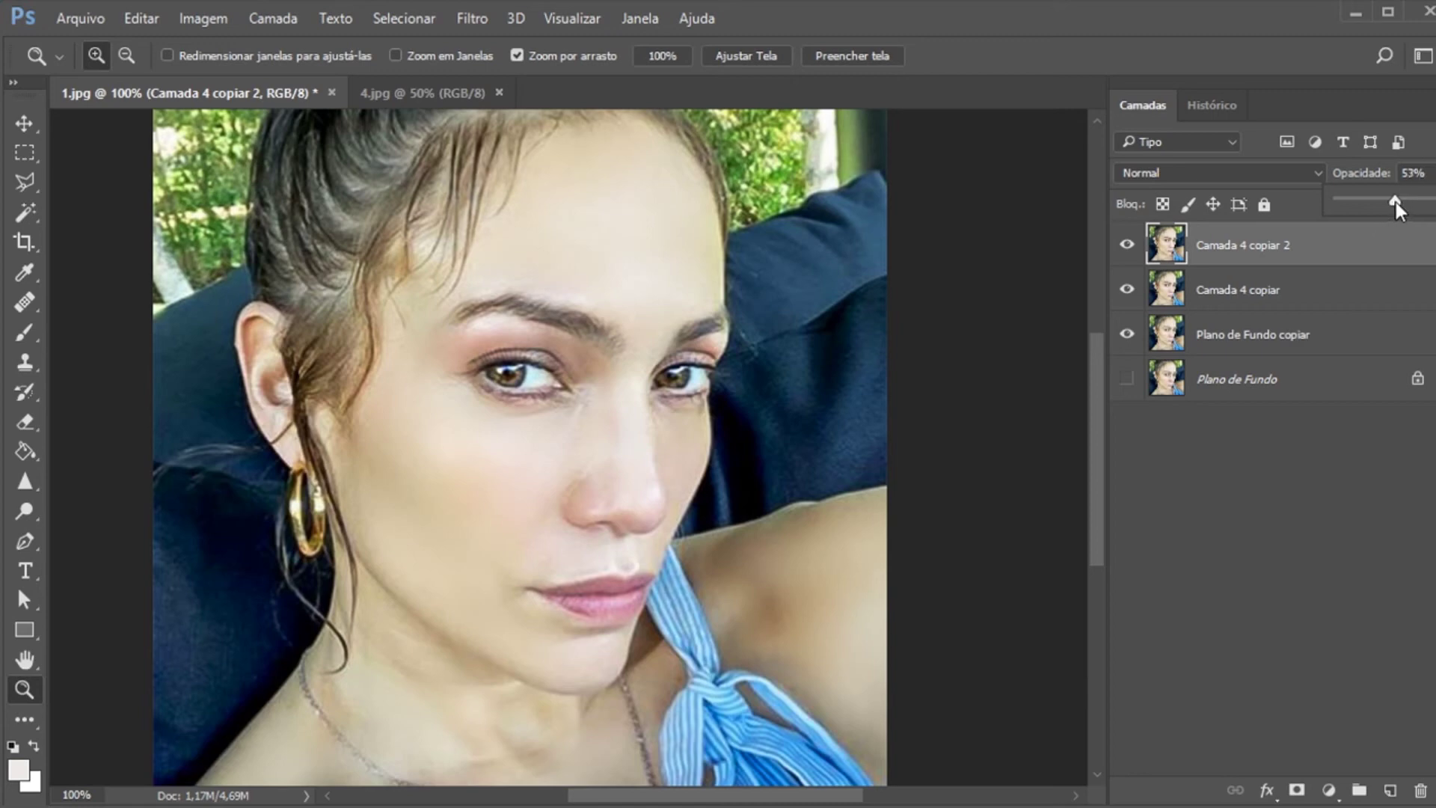
key(Return)
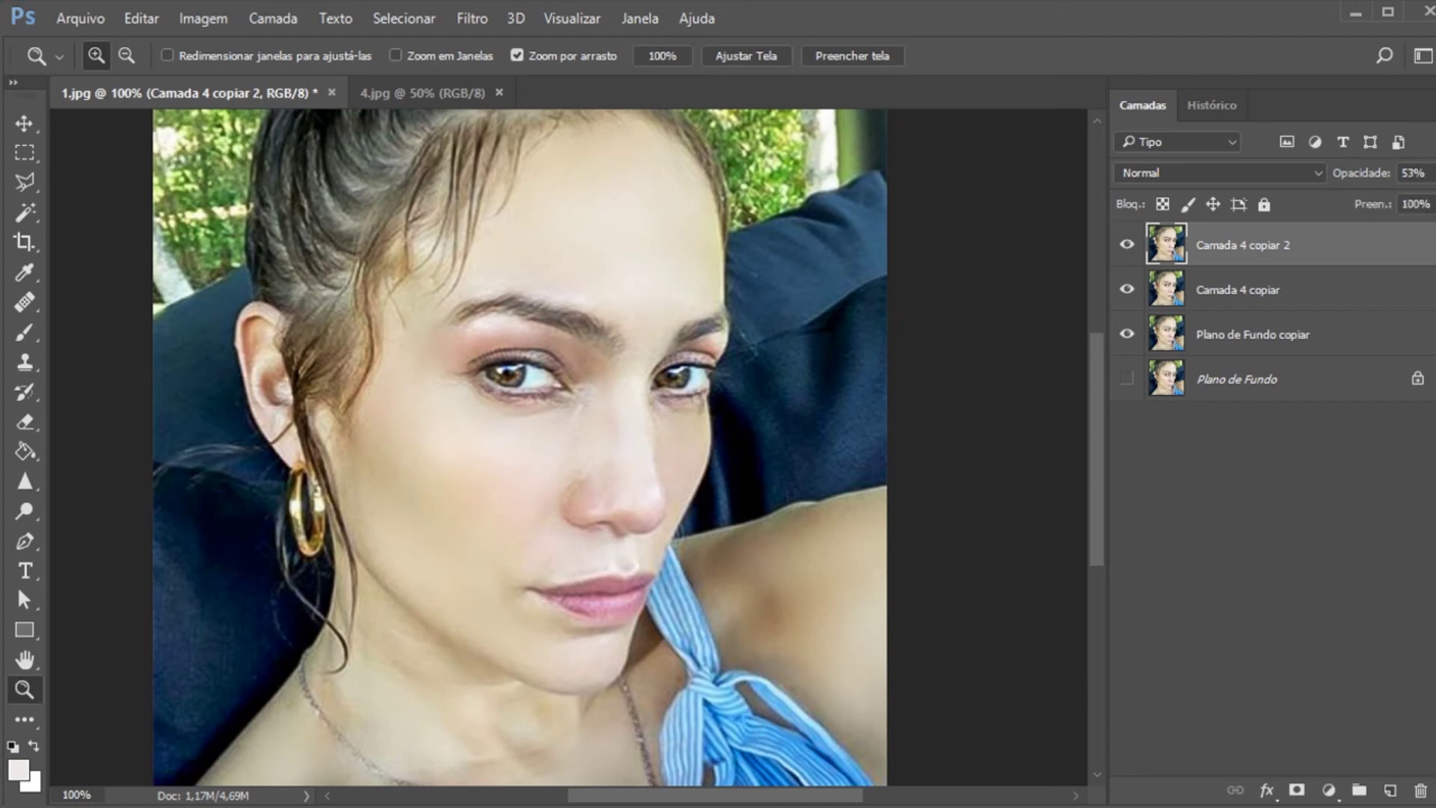
key(Delete)
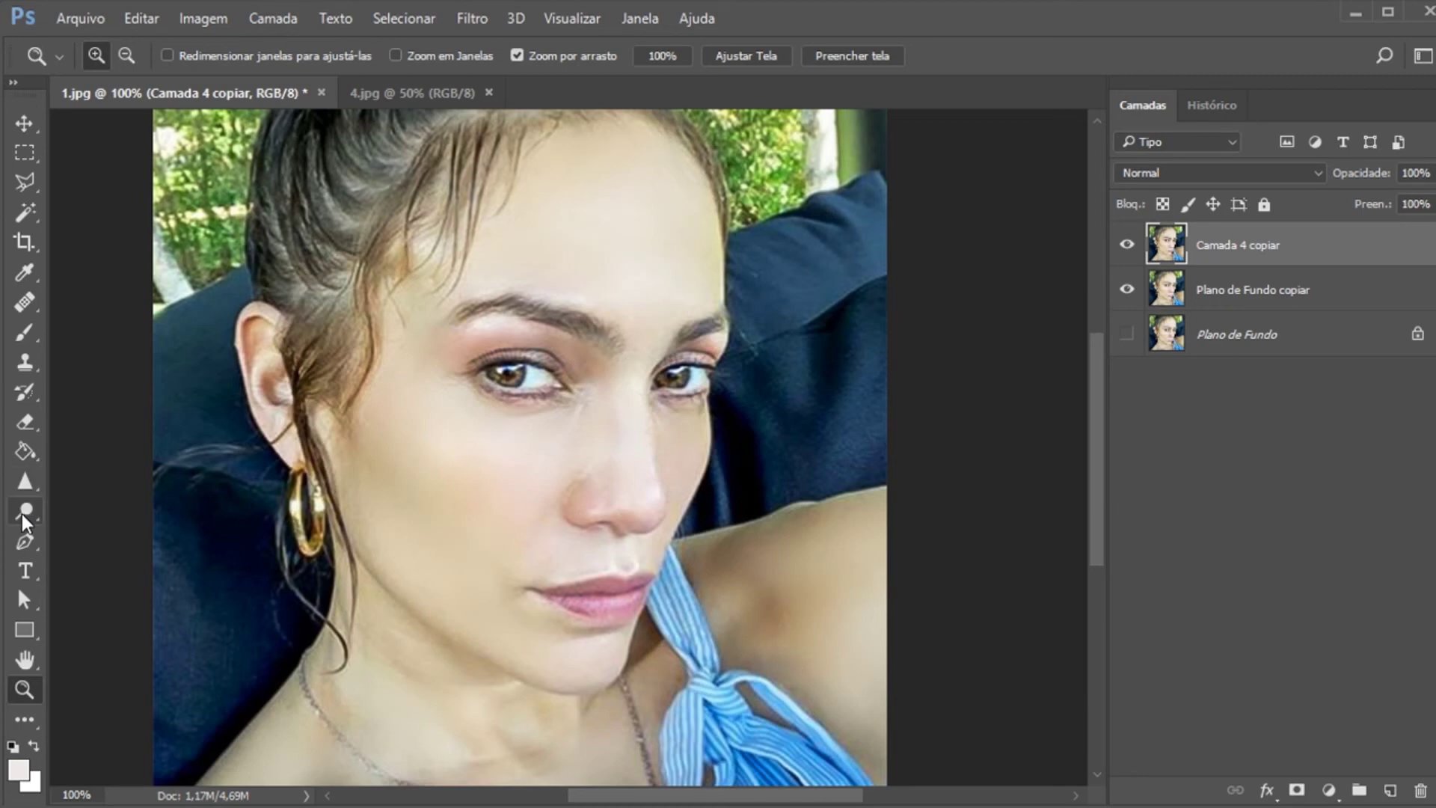
Set the Clone Stamp brush size to 9 px for working on the nose up close
click(25, 510)
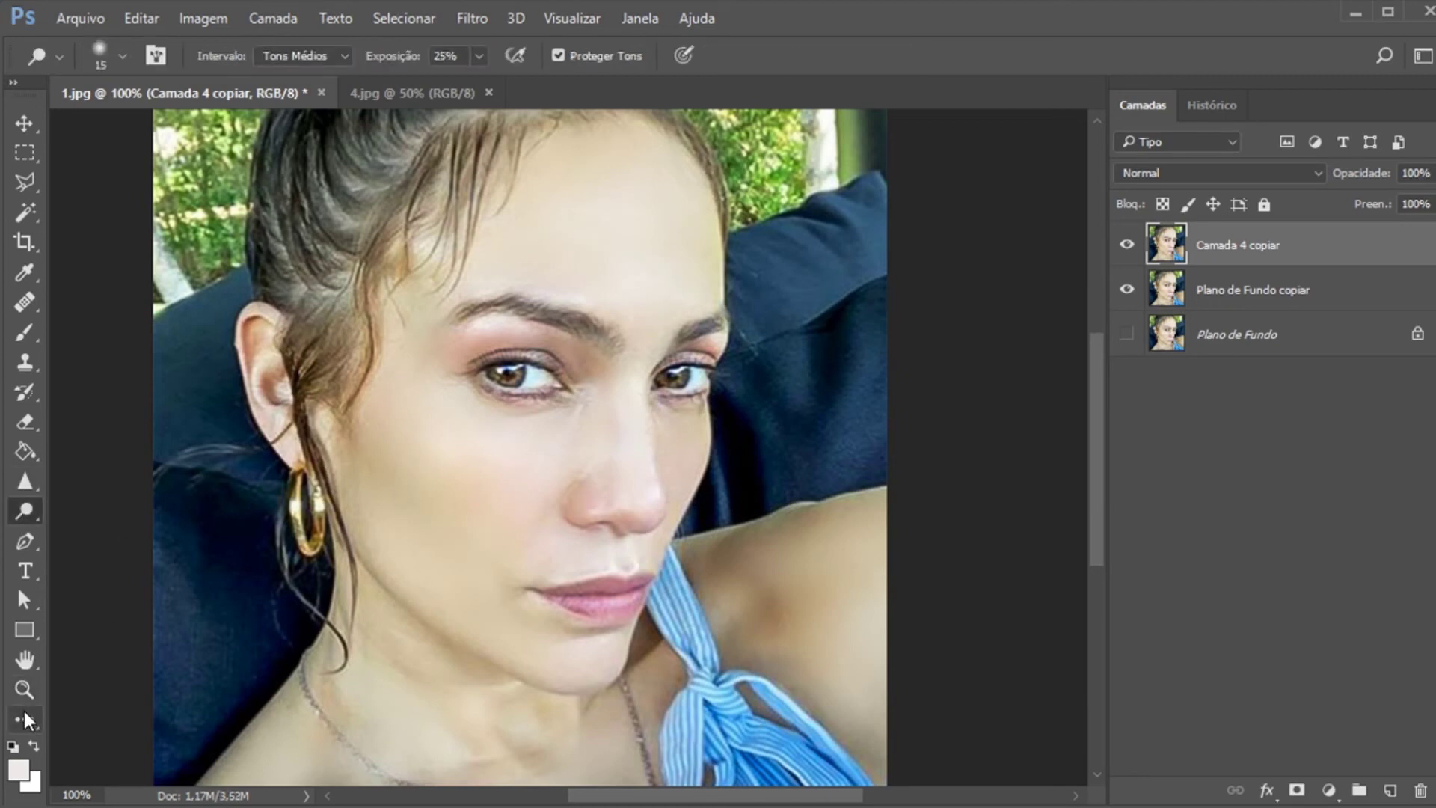
click(25, 689)
click(648, 492)
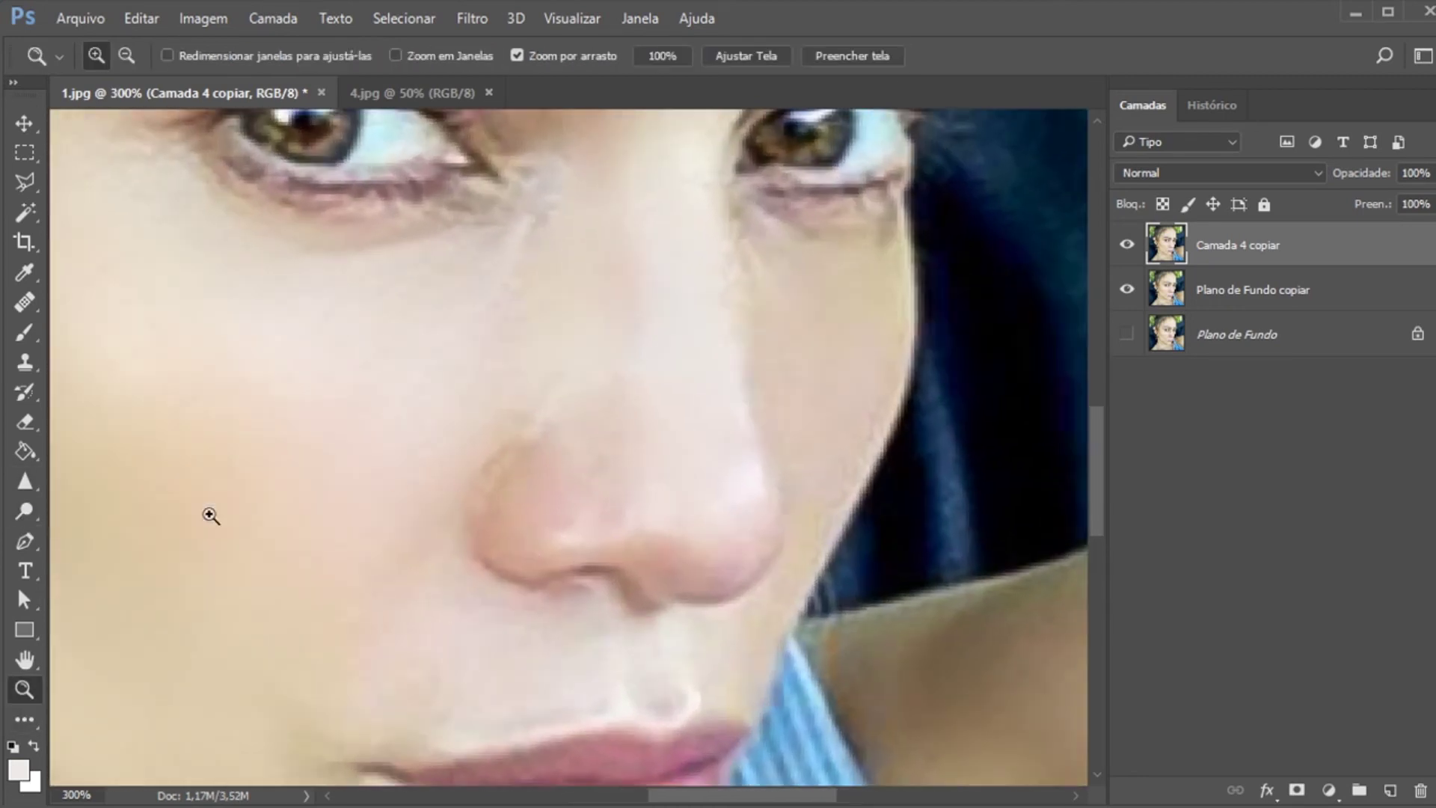
click(29, 361)
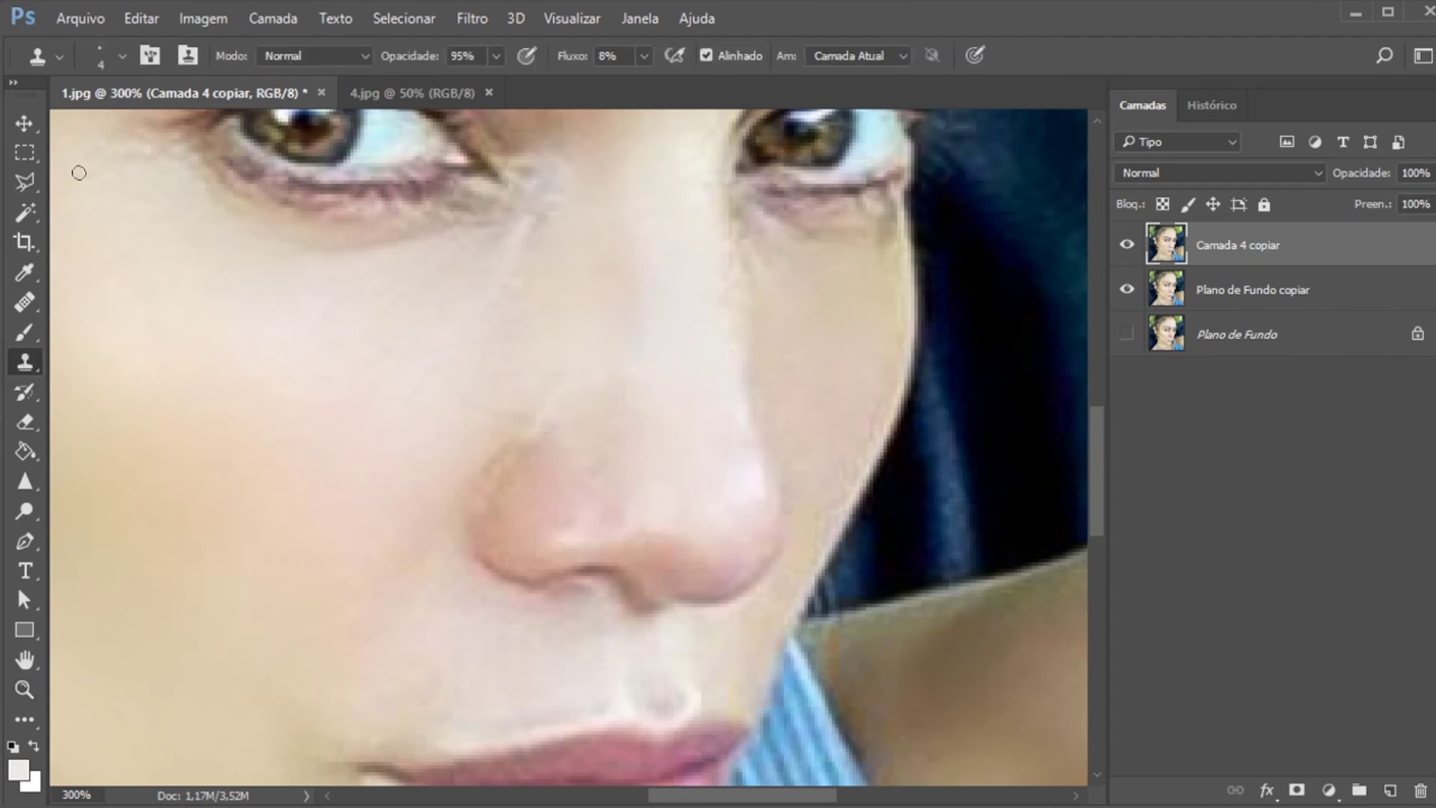
click(122, 57)
drag(138, 131, 144, 130)
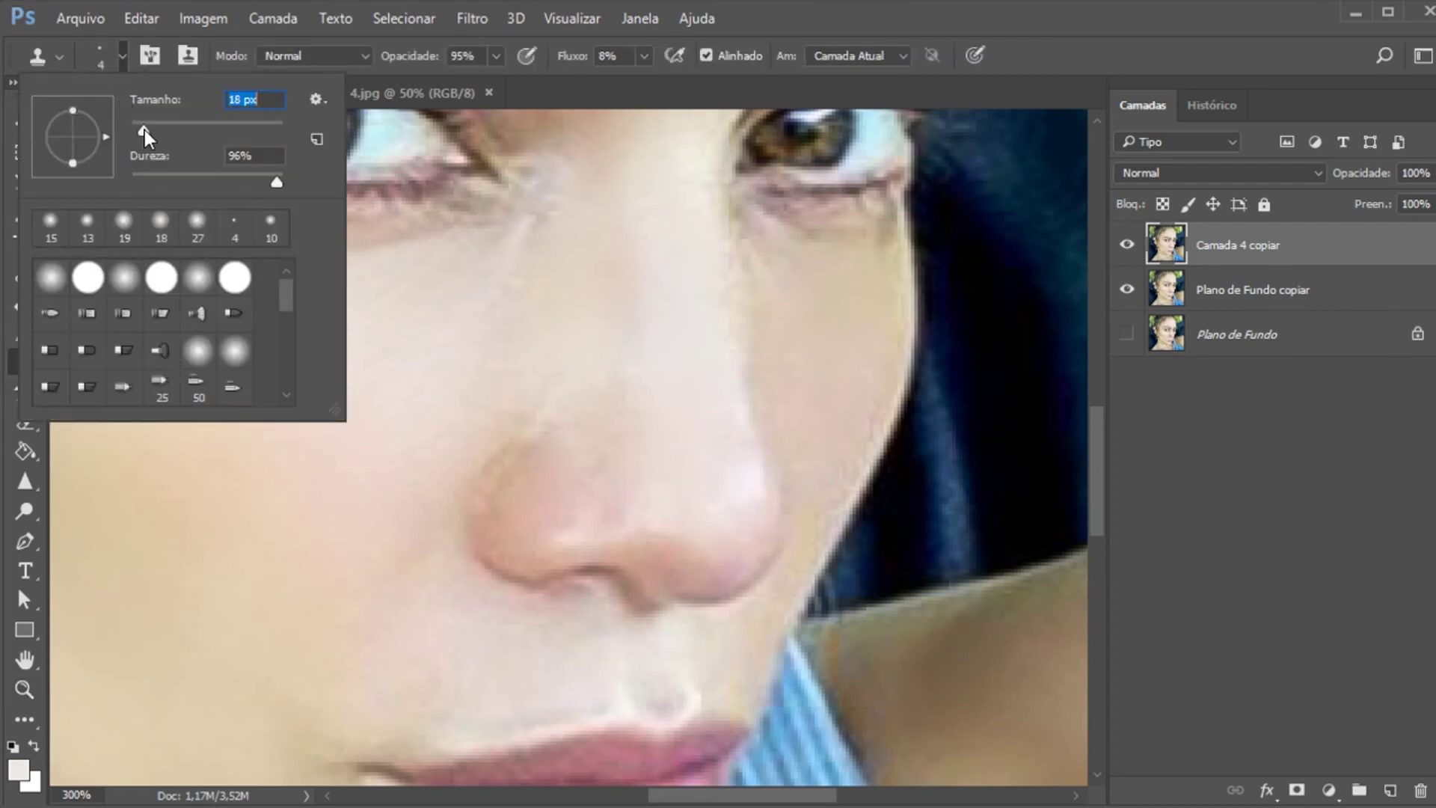
click(26, 445)
click(26, 369)
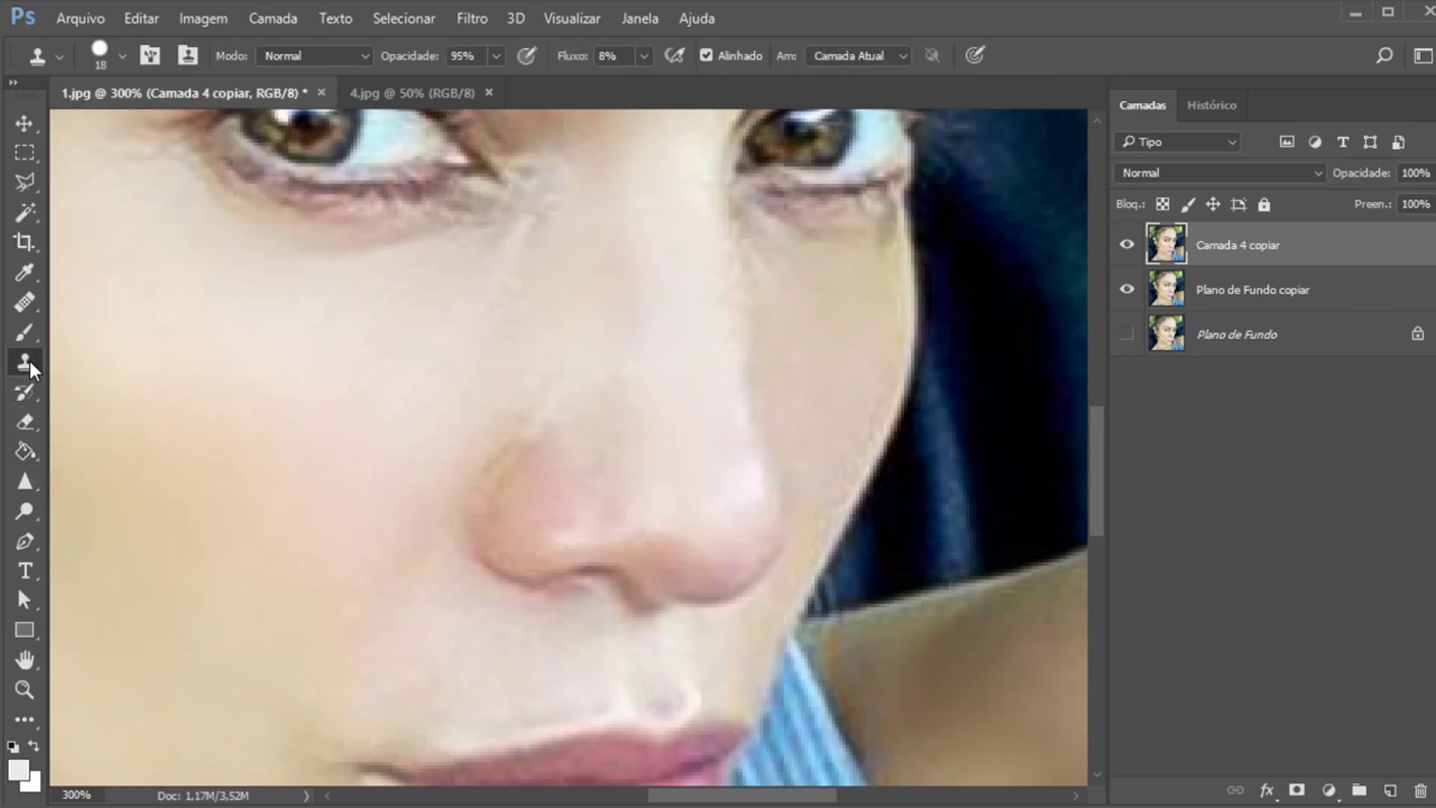
key(alt)
click(122, 57)
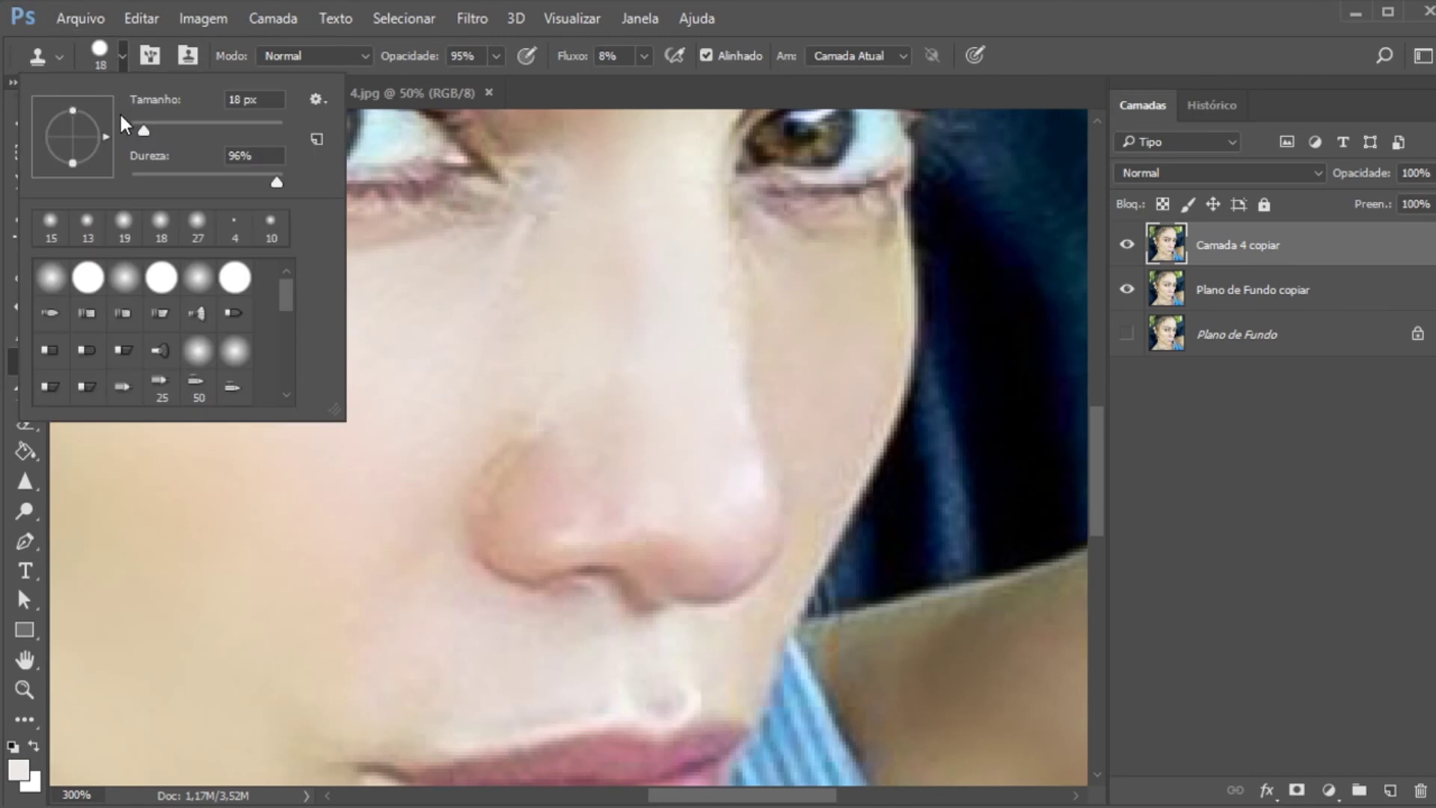
drag(141, 129, 136, 129)
click(377, 515)
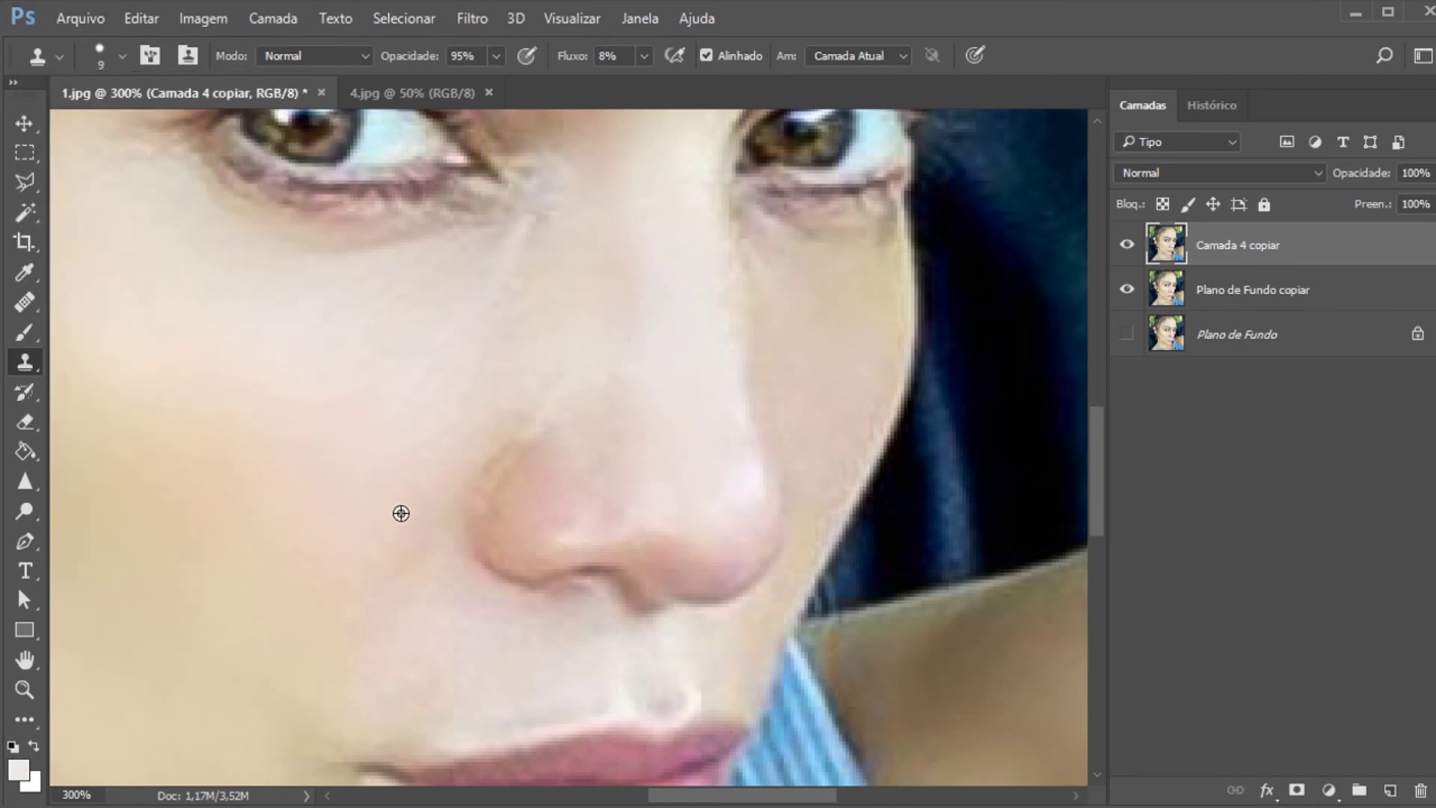
Clone nearby skin over the crease above the near nostril, resampling on the cheek and side of the nose
mouse_move(474, 484)
mouse_down()
mouse_move(516, 436)
mouse_move(455, 496)
mouse_move(524, 417)
mouse_move(545, 425)
mouse_move(525, 409)
mouse_up()
alt+click(527, 375)
alt+click(545, 487)
mouse_move(529, 469)
mouse_down()
mouse_move(499, 528)
mouse_move(501, 485)
mouse_move(550, 447)
mouse_up()
alt+click(554, 481)
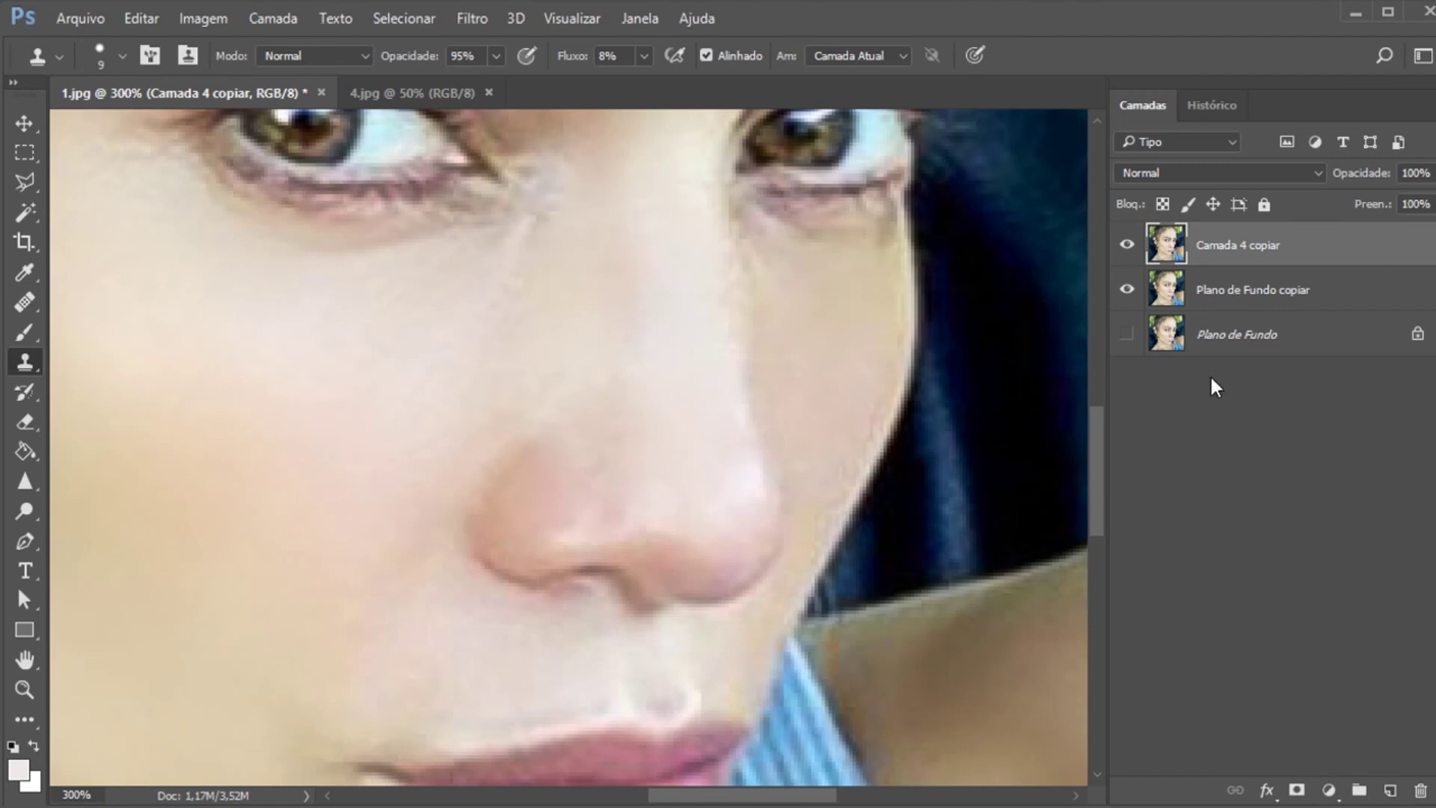
Clone clean cheek skin over the dark mark beneath the outer corner of the far eye
click(25, 688)
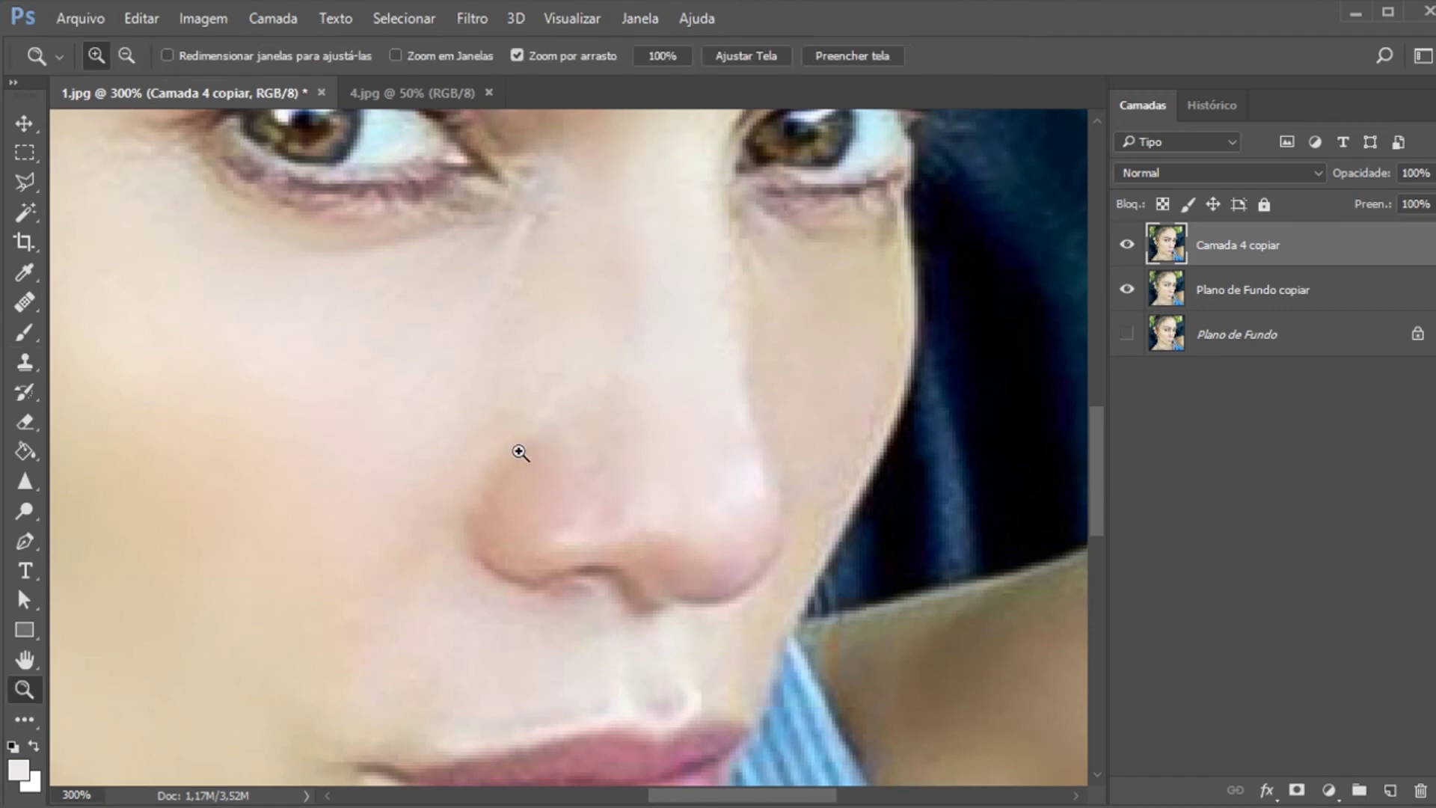
right_click(519, 452)
click(526, 470)
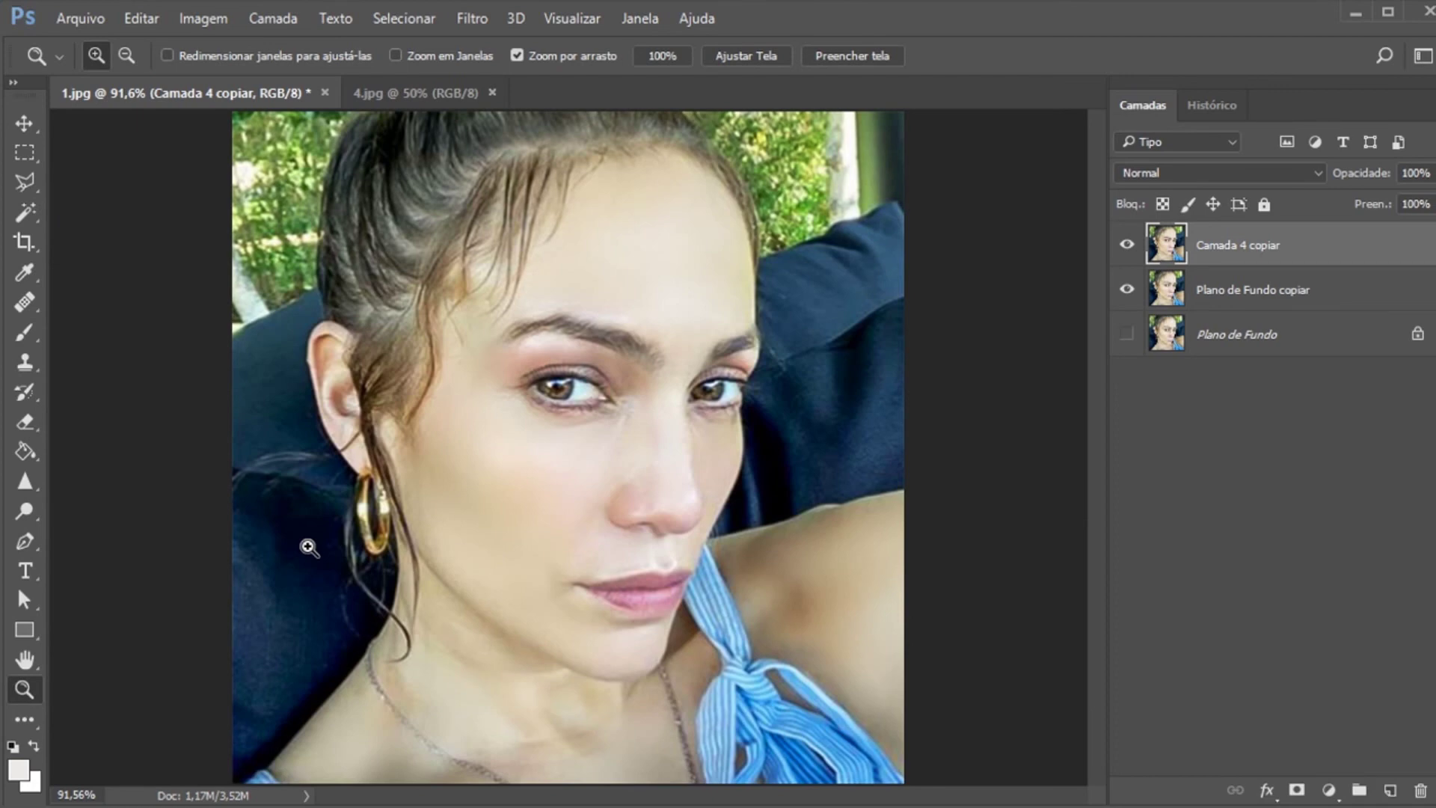
drag(718, 449, 752, 433)
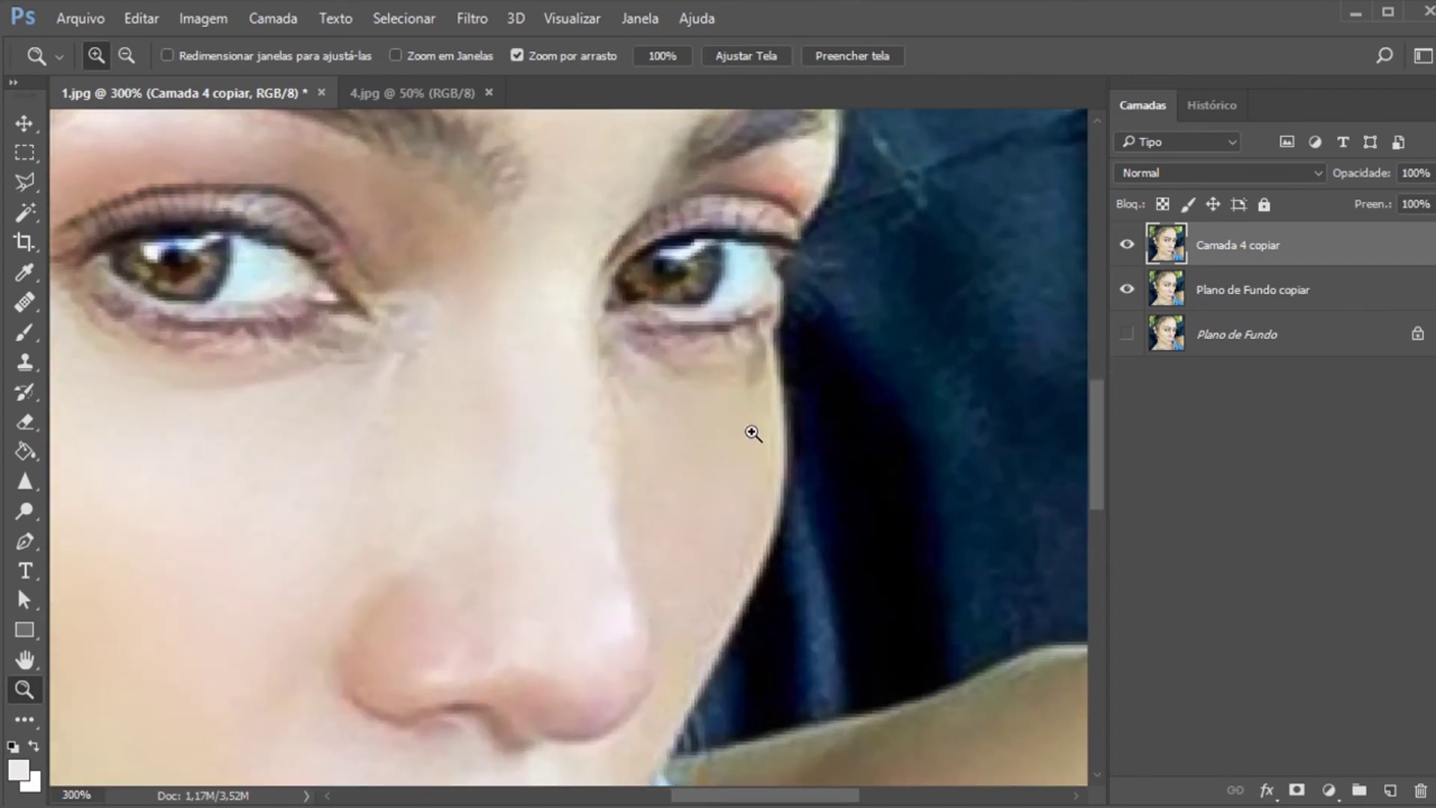
click(24, 363)
key(alt)
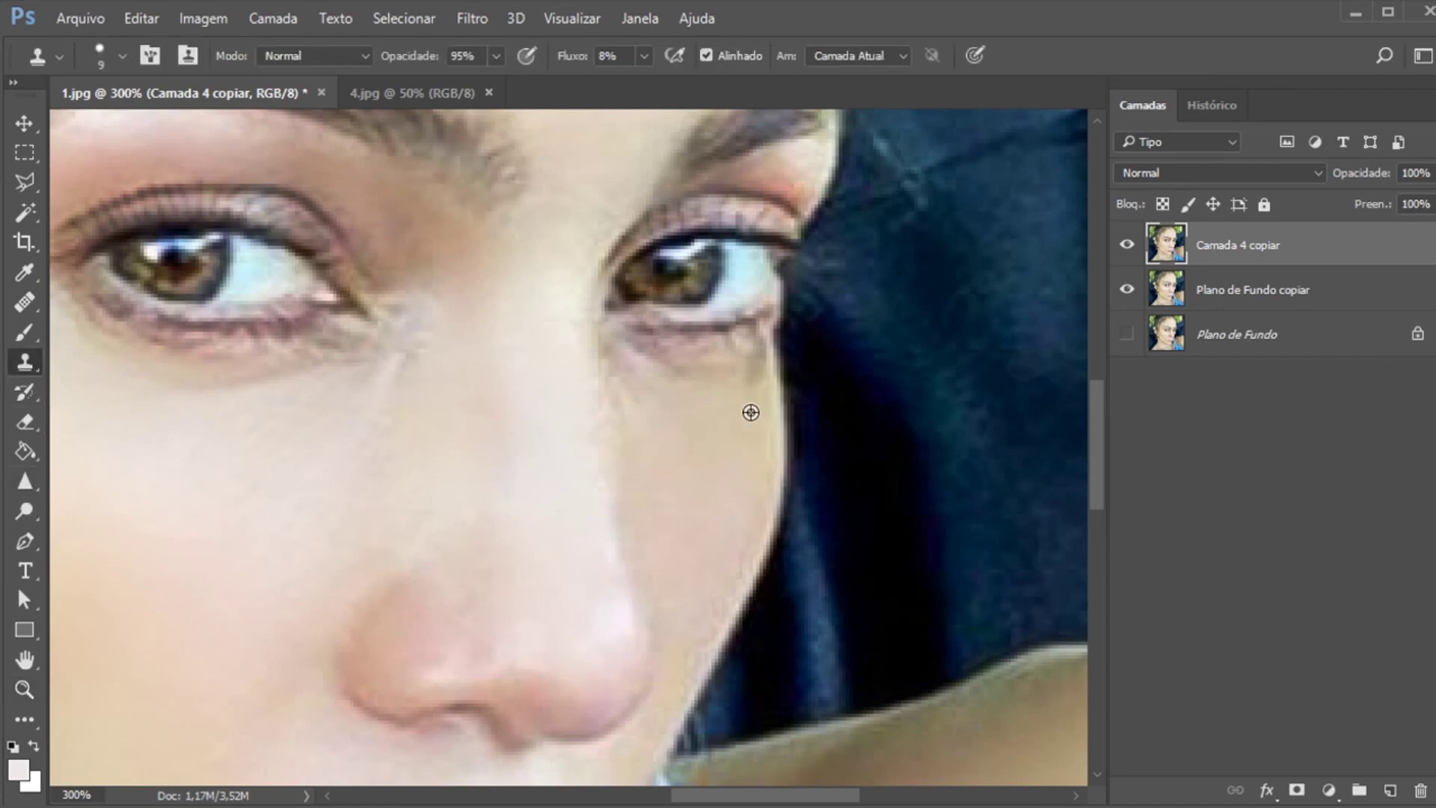
alt+click(751, 412)
alt+click(713, 440)
drag(754, 390, 754, 352)
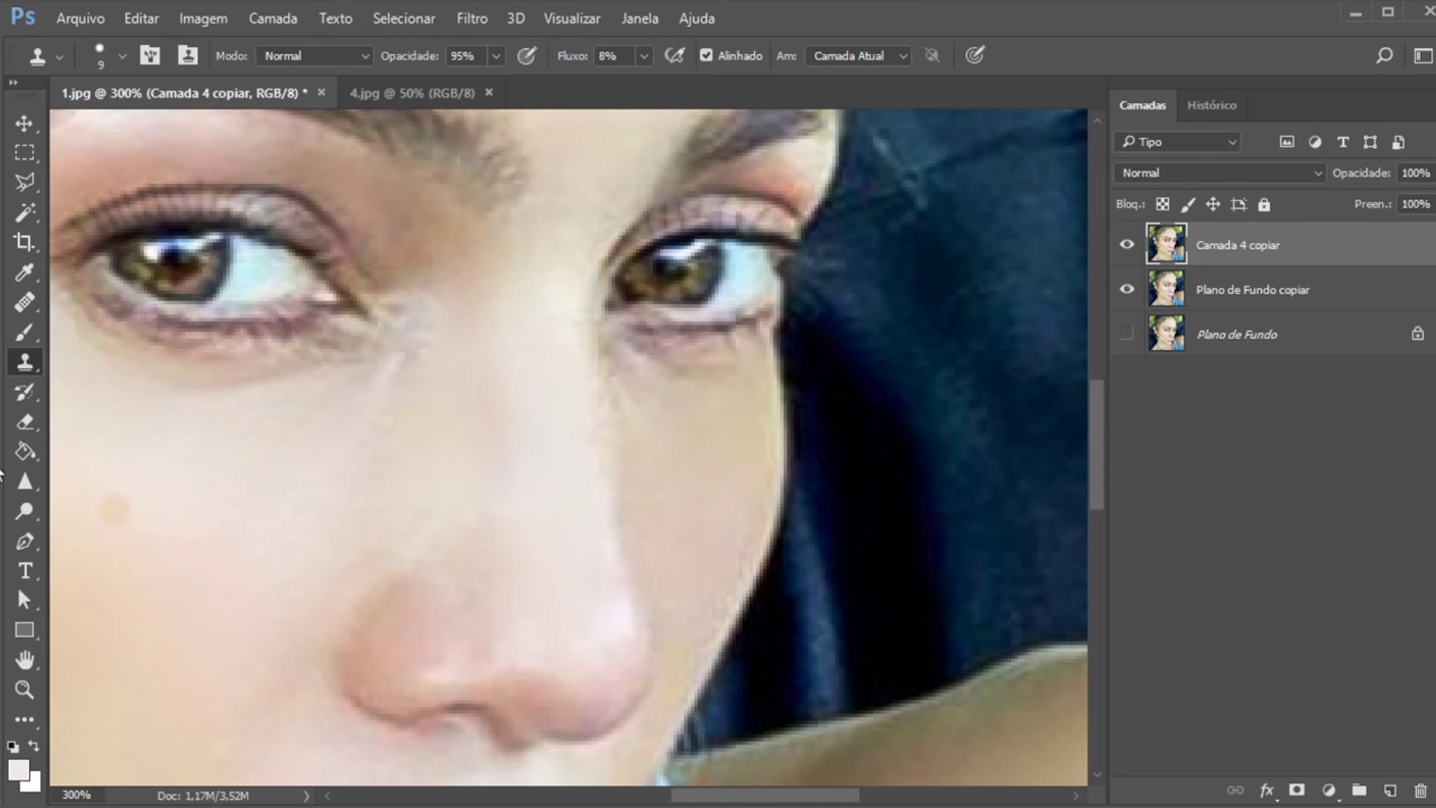
Compare the whole portrait with and without the Camada 4 copiar retouching layer
click(23, 689)
right_click(574, 466)
click(608, 483)
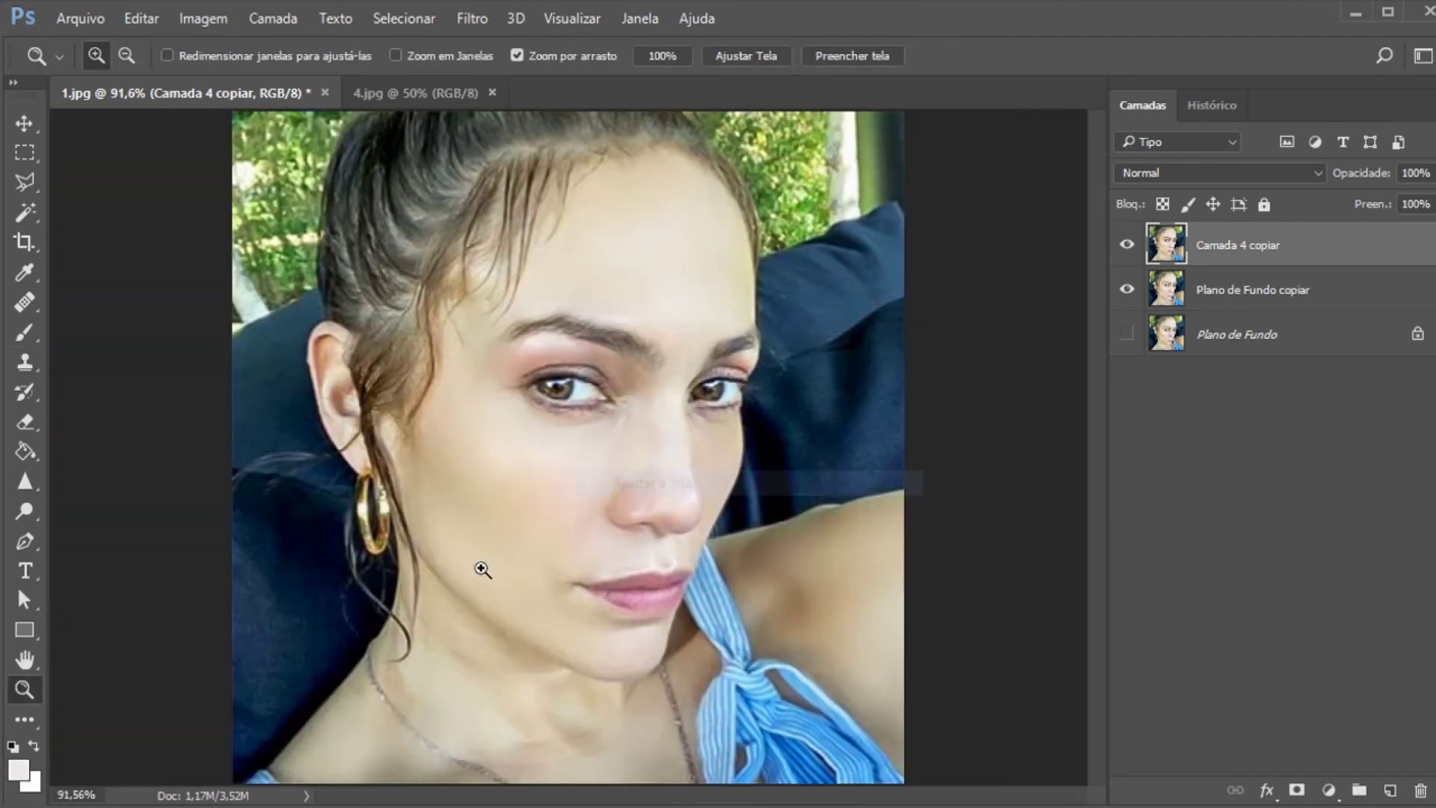
click(580, 525)
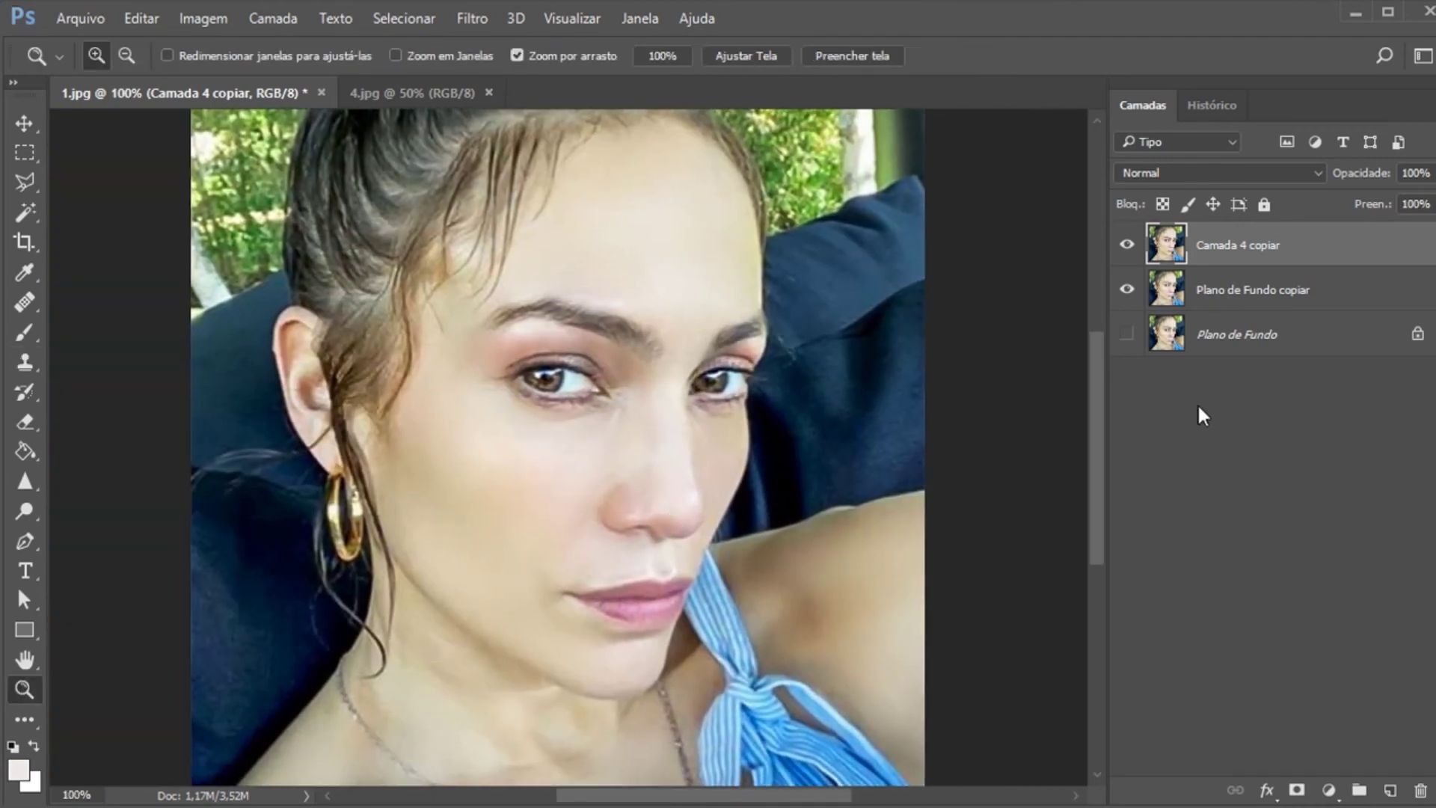
right_click(545, 421)
click(603, 577)
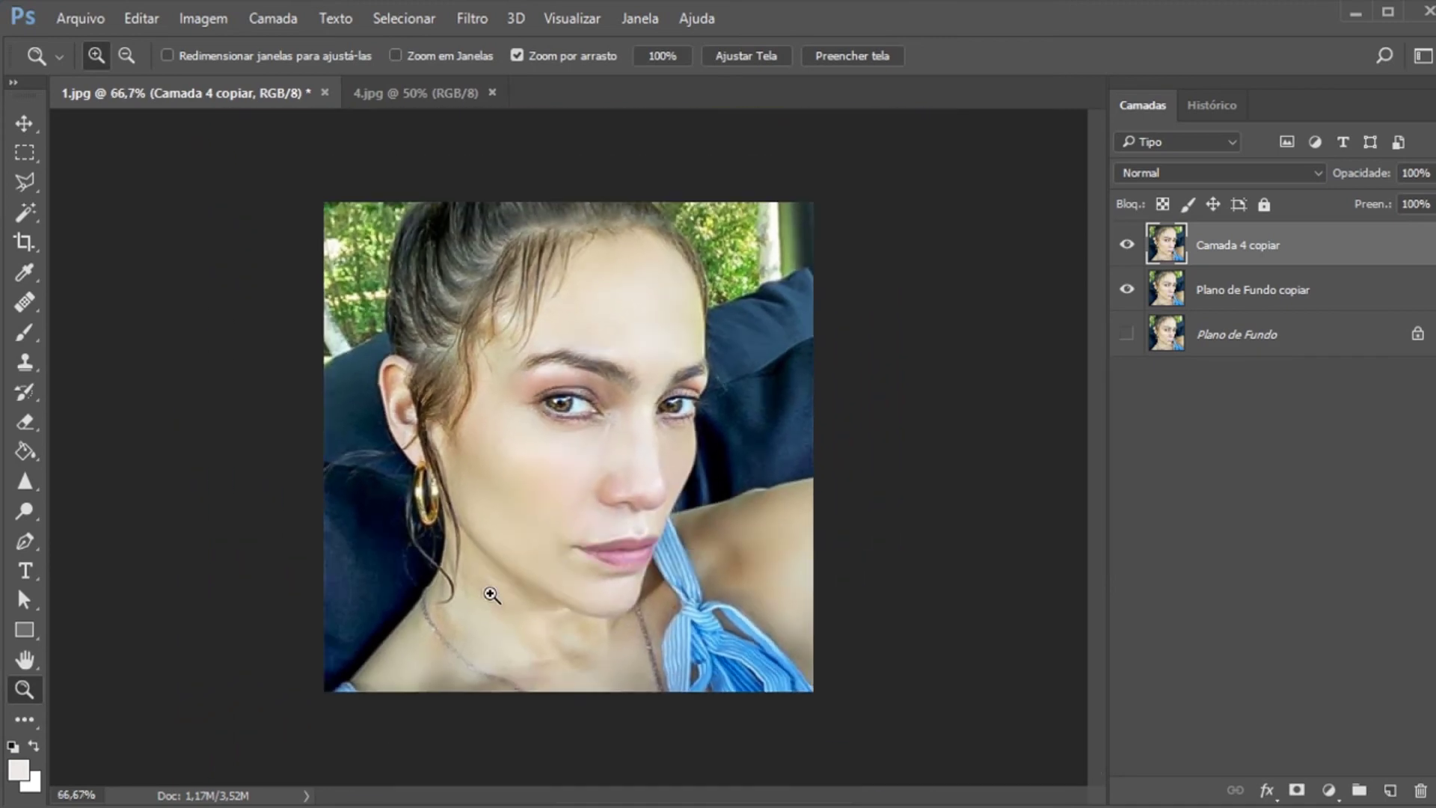
click(673, 494)
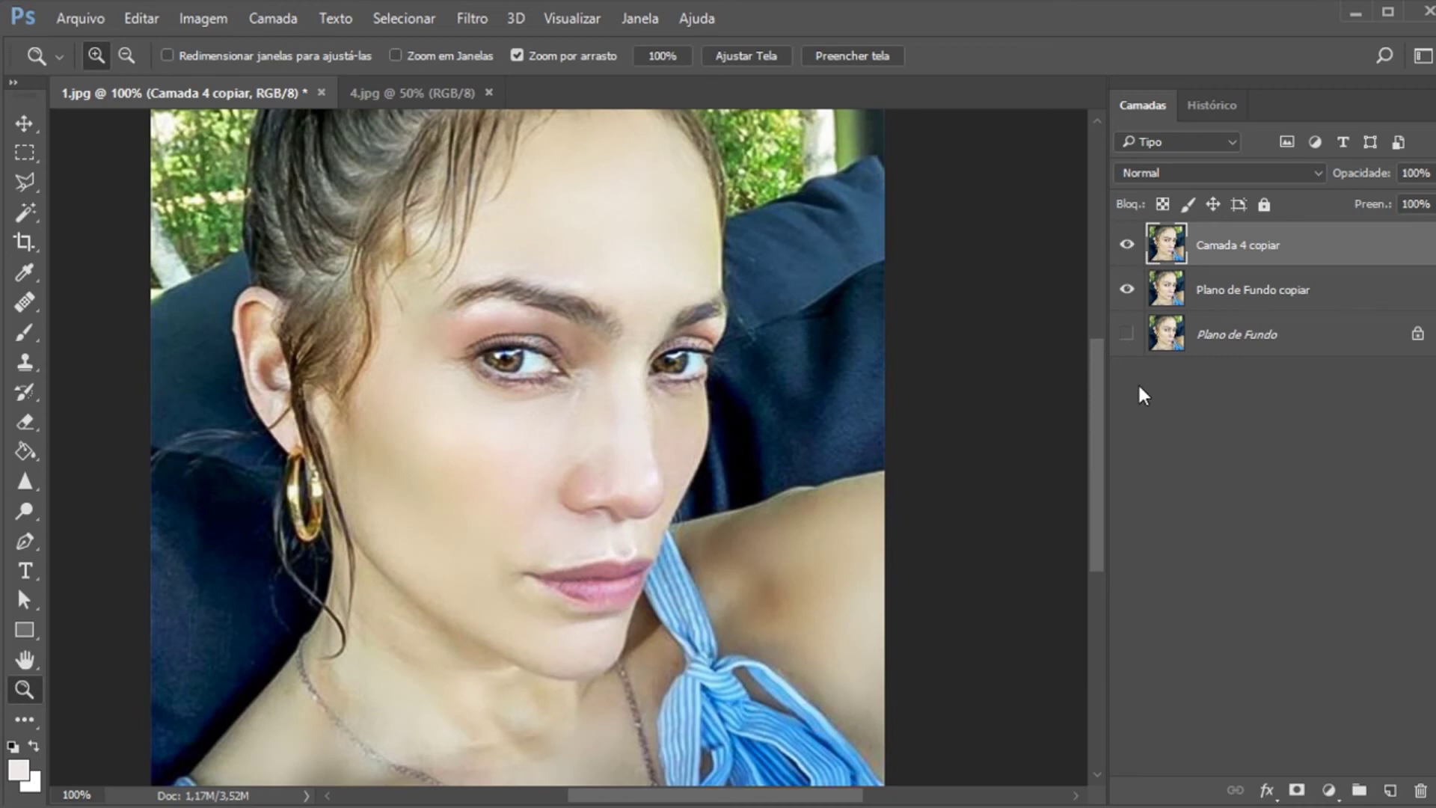
click(1128, 245)
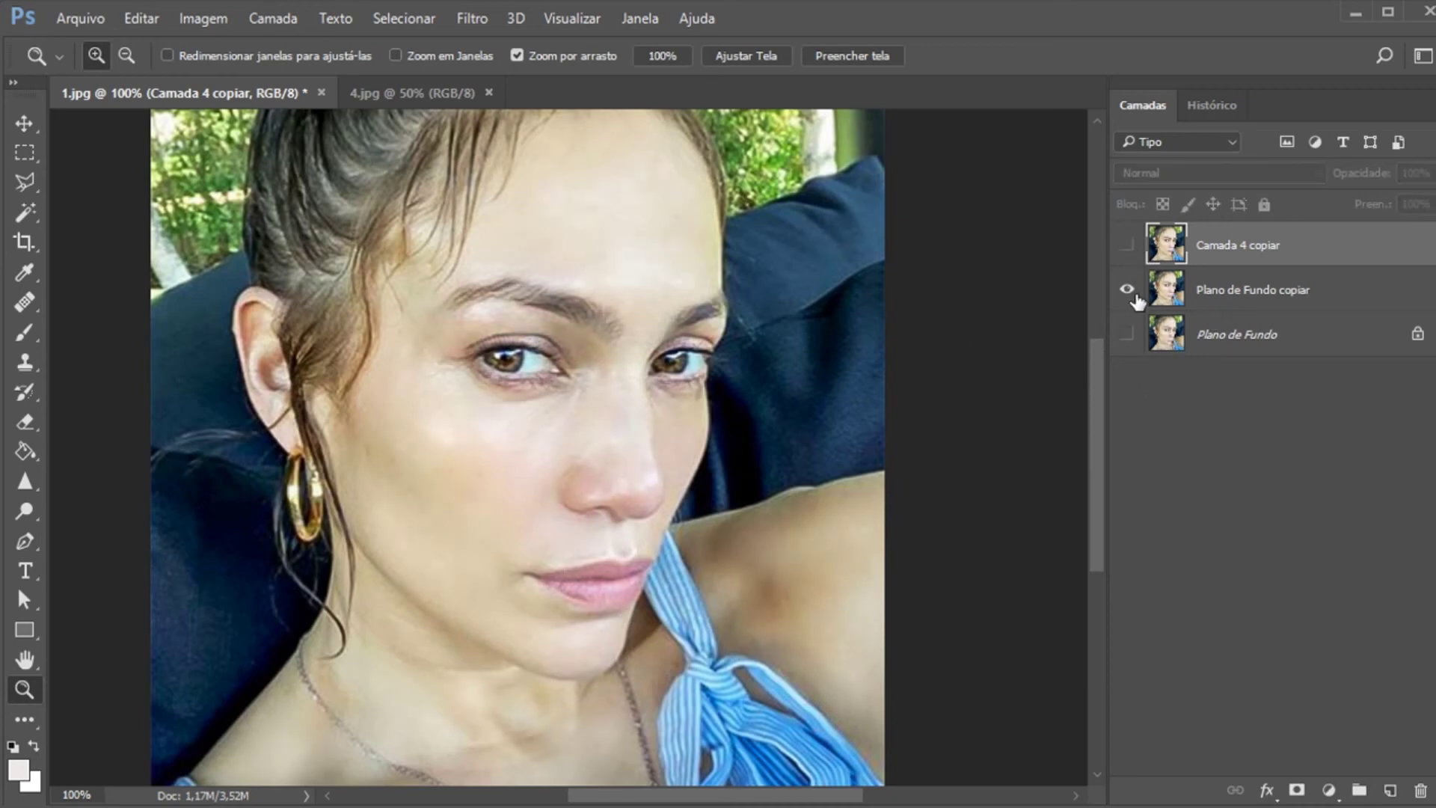
click(1127, 245)
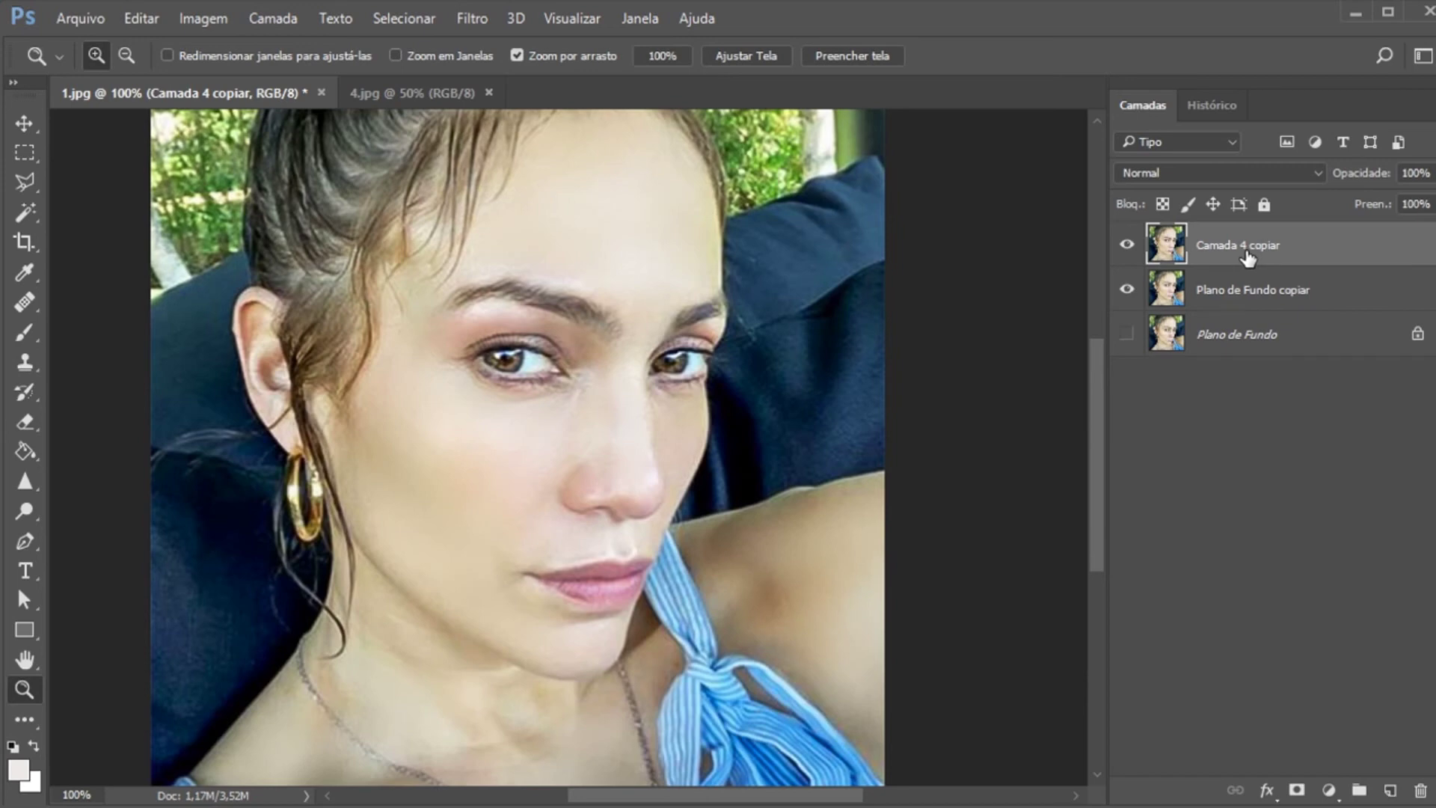
Try lower opacities on the Camada 4 copiar layer and return it to 100%
click(1430, 173)
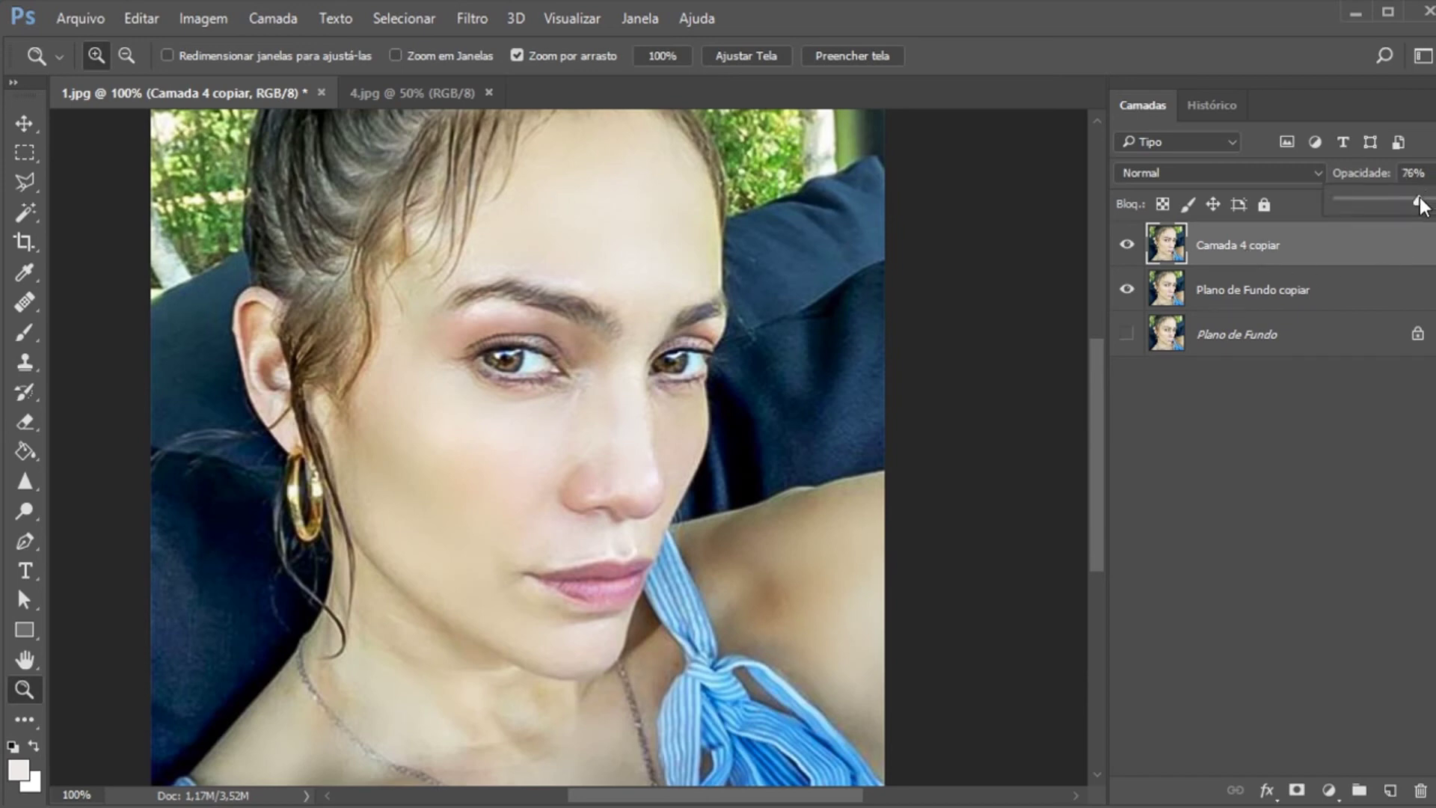
drag(1377, 202, 1435, 202)
right_click(607, 400)
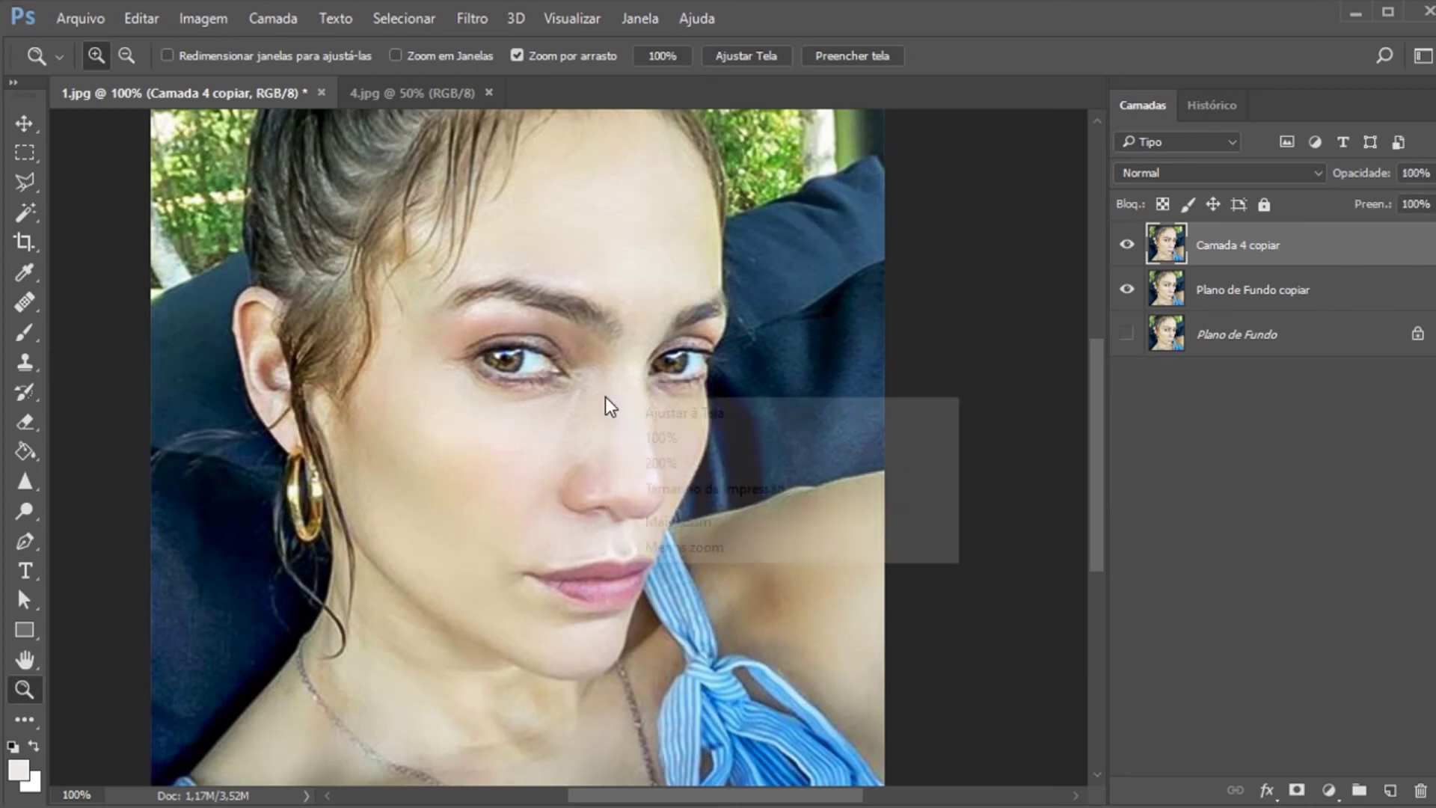
click(628, 545)
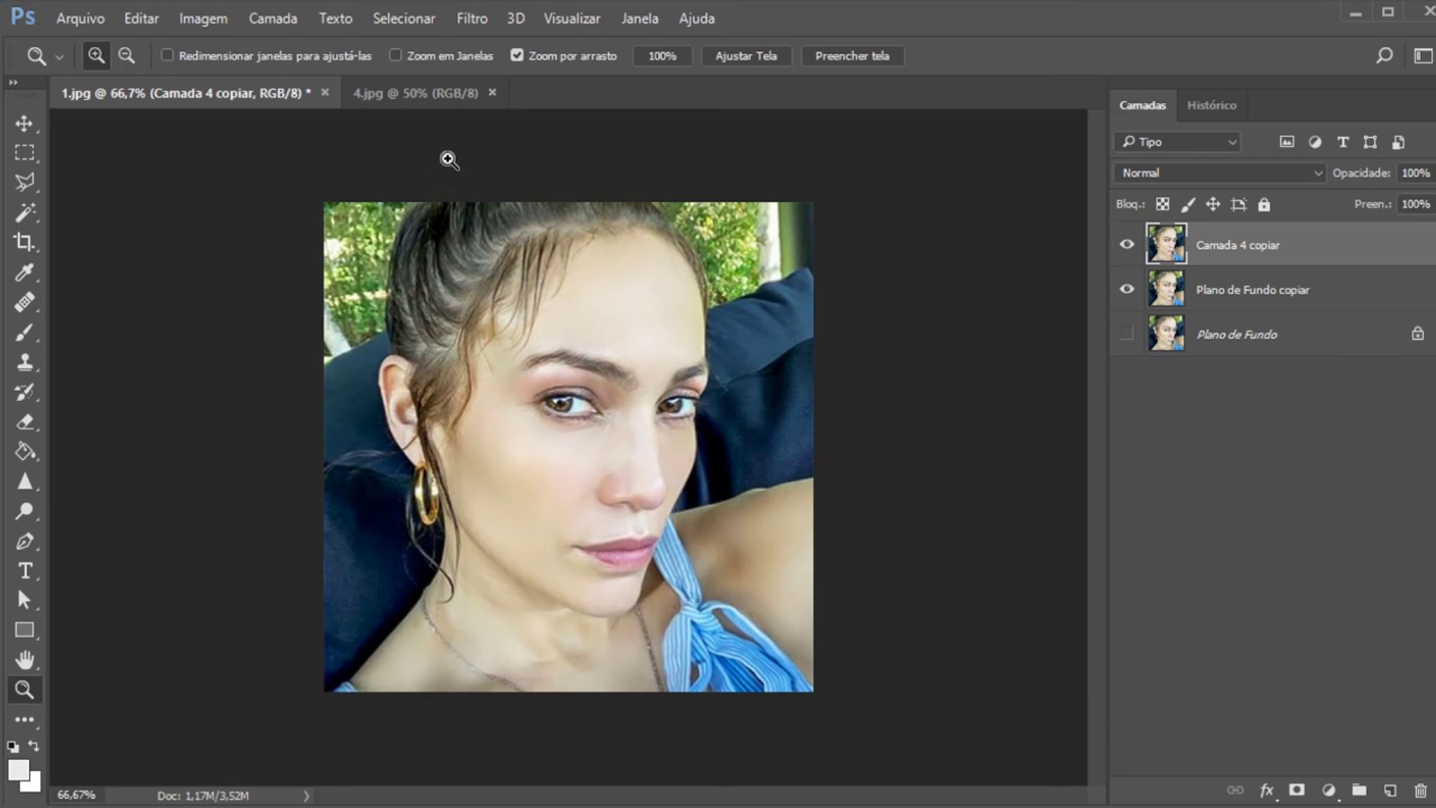
click(611, 484)
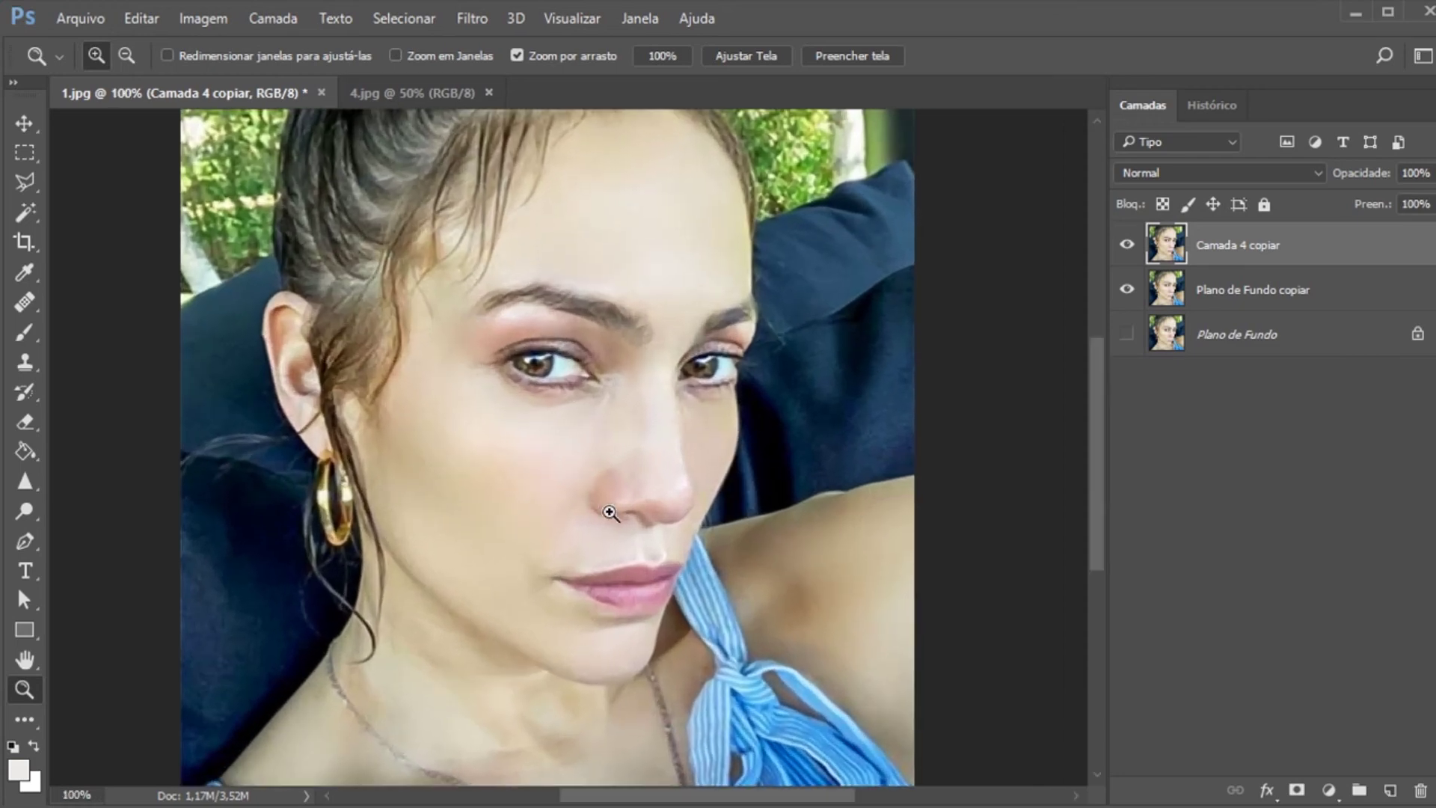
Open the Liquify (Dissolver) filter on the Camada 4 copiar layer with the whole face in its preview
click(472, 19)
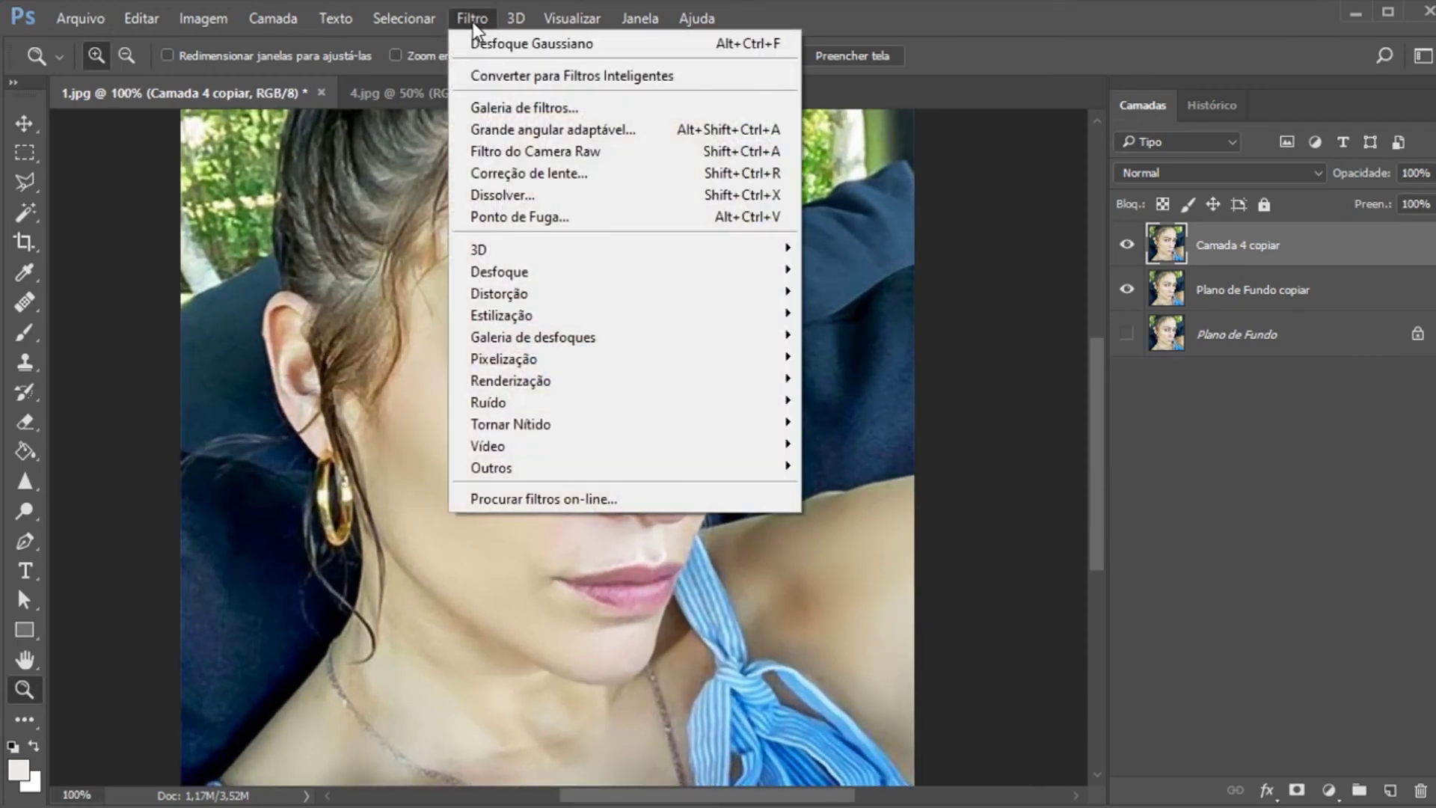
mouse_move(404, 21)
mouse_move(490, 13)
click(501, 194)
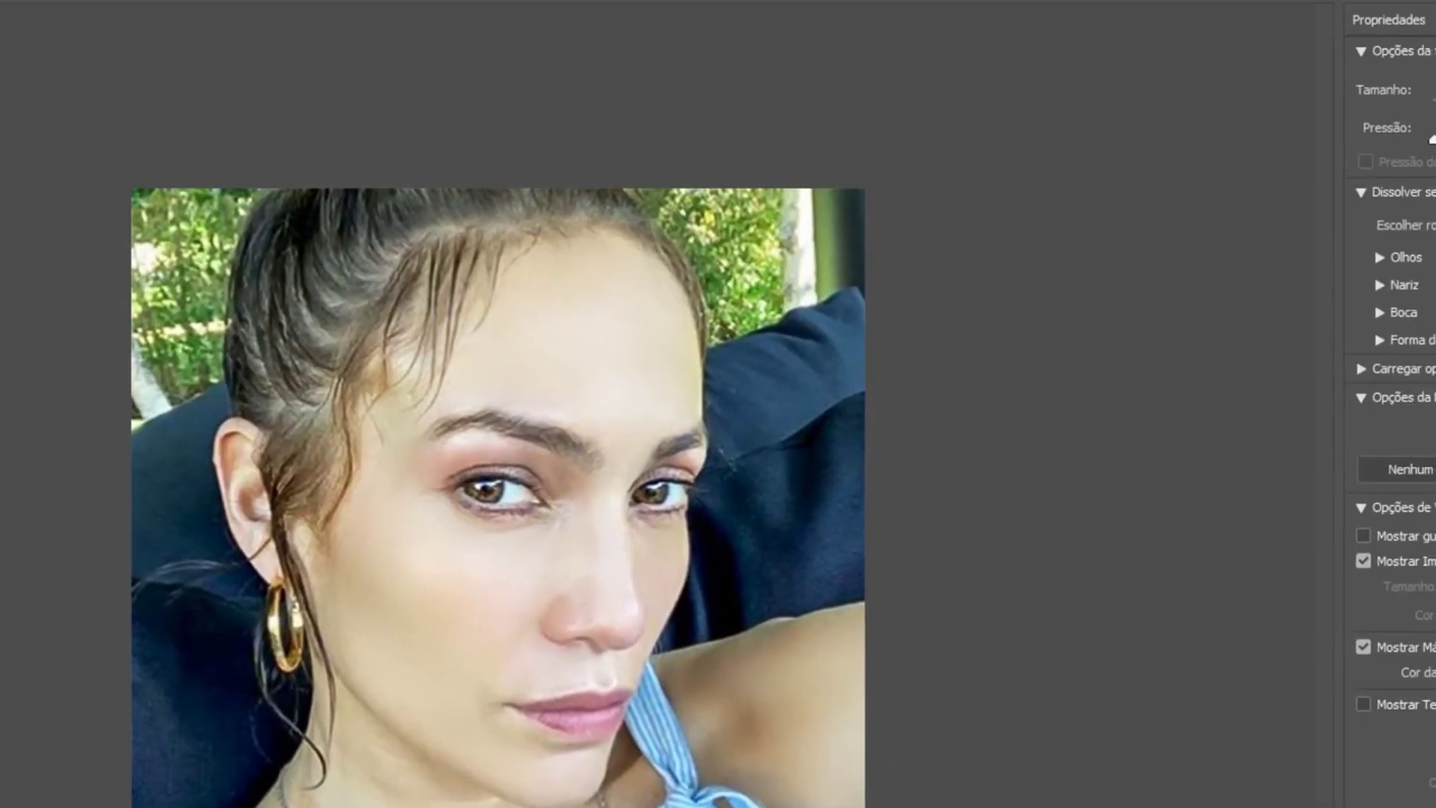
mouse_move(1435, 4)
mouse_down()
mouse_move(997, 271)
mouse_move(763, 376)
mouse_up()
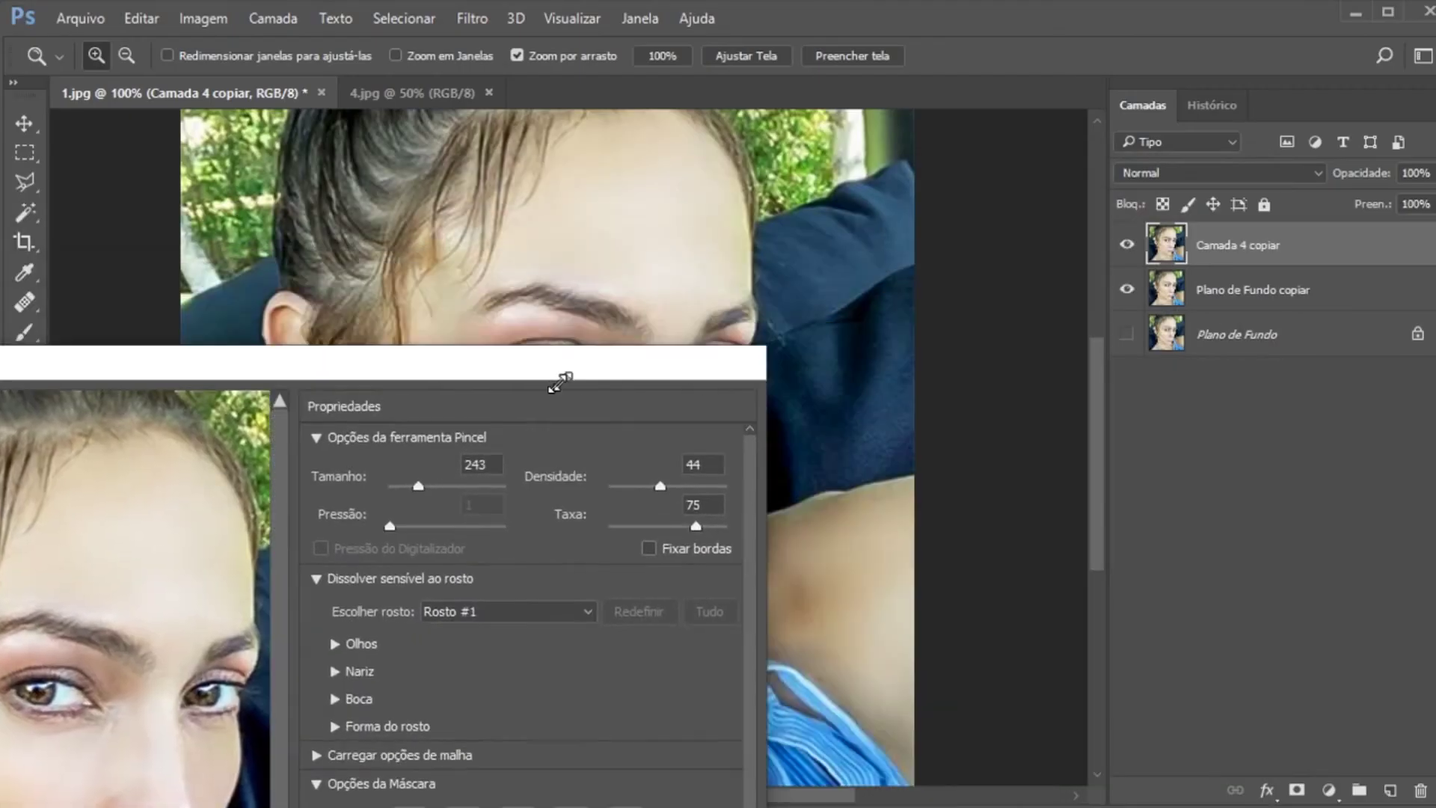
mouse_move(476, 397)
mouse_down()
mouse_move(1312, 45)
mouse_move(938, 77)
mouse_move(898, 53)
mouse_up()
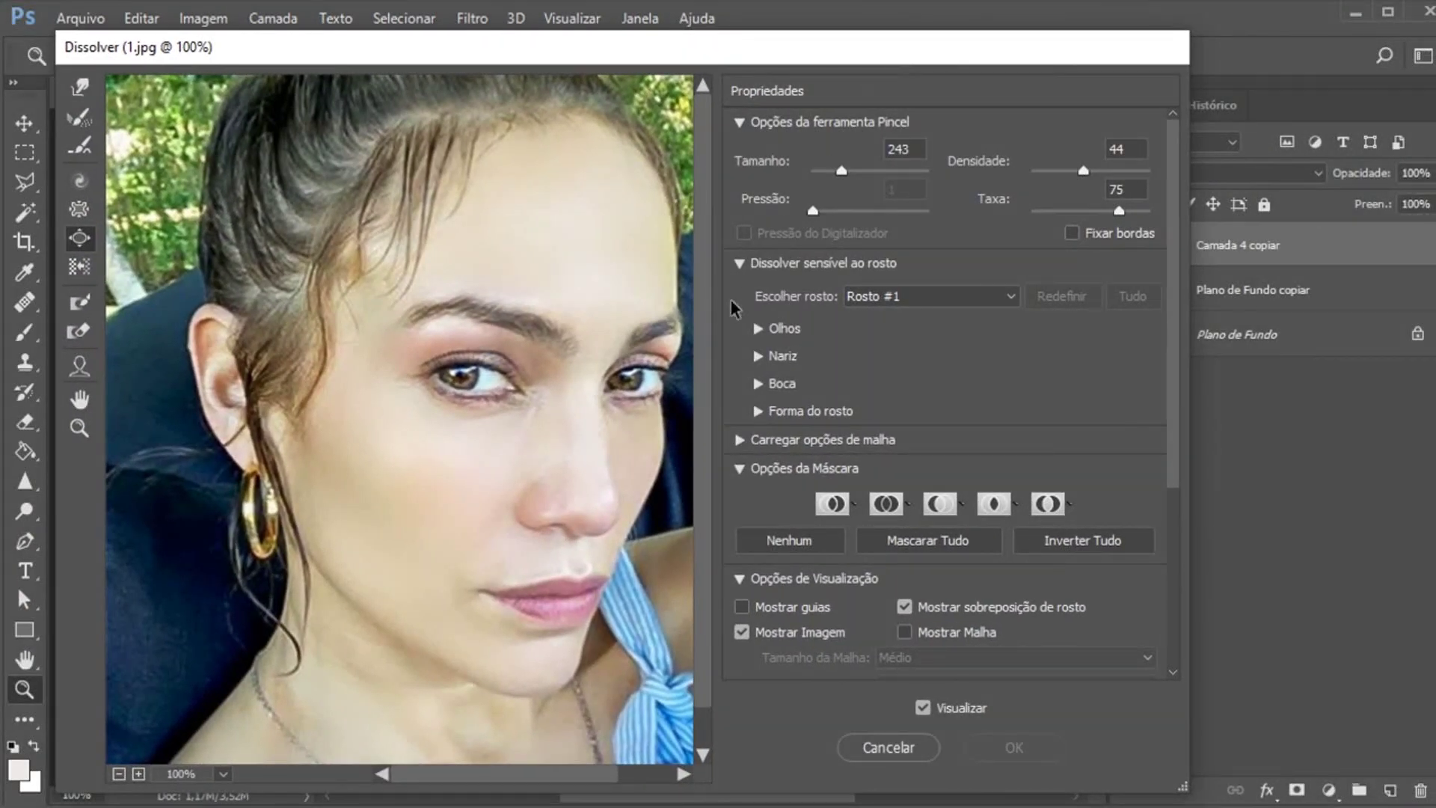
drag(479, 785, 516, 782)
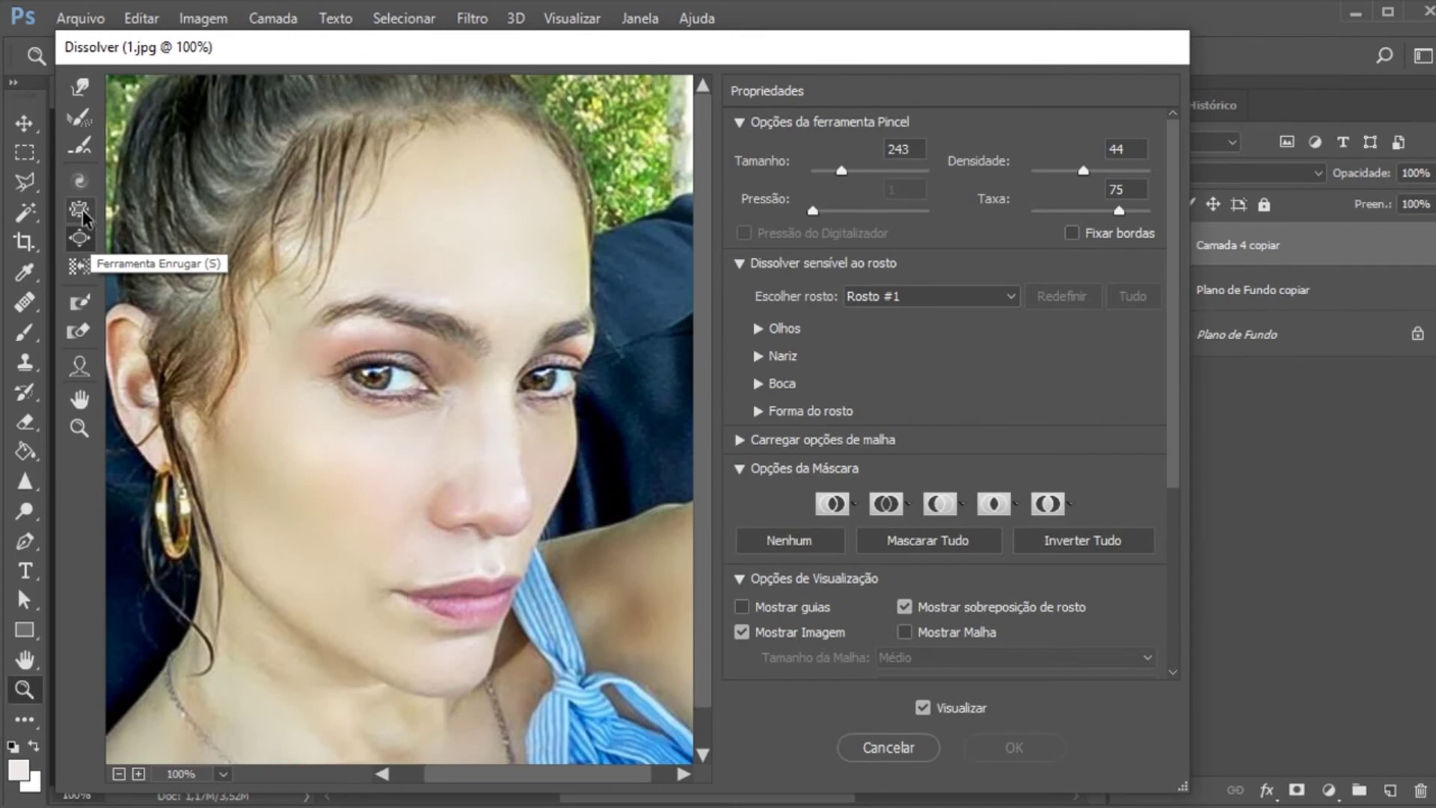
Try shrinking the nose with the Pucker tool at brush size 418, undoing each attempt
click(80, 209)
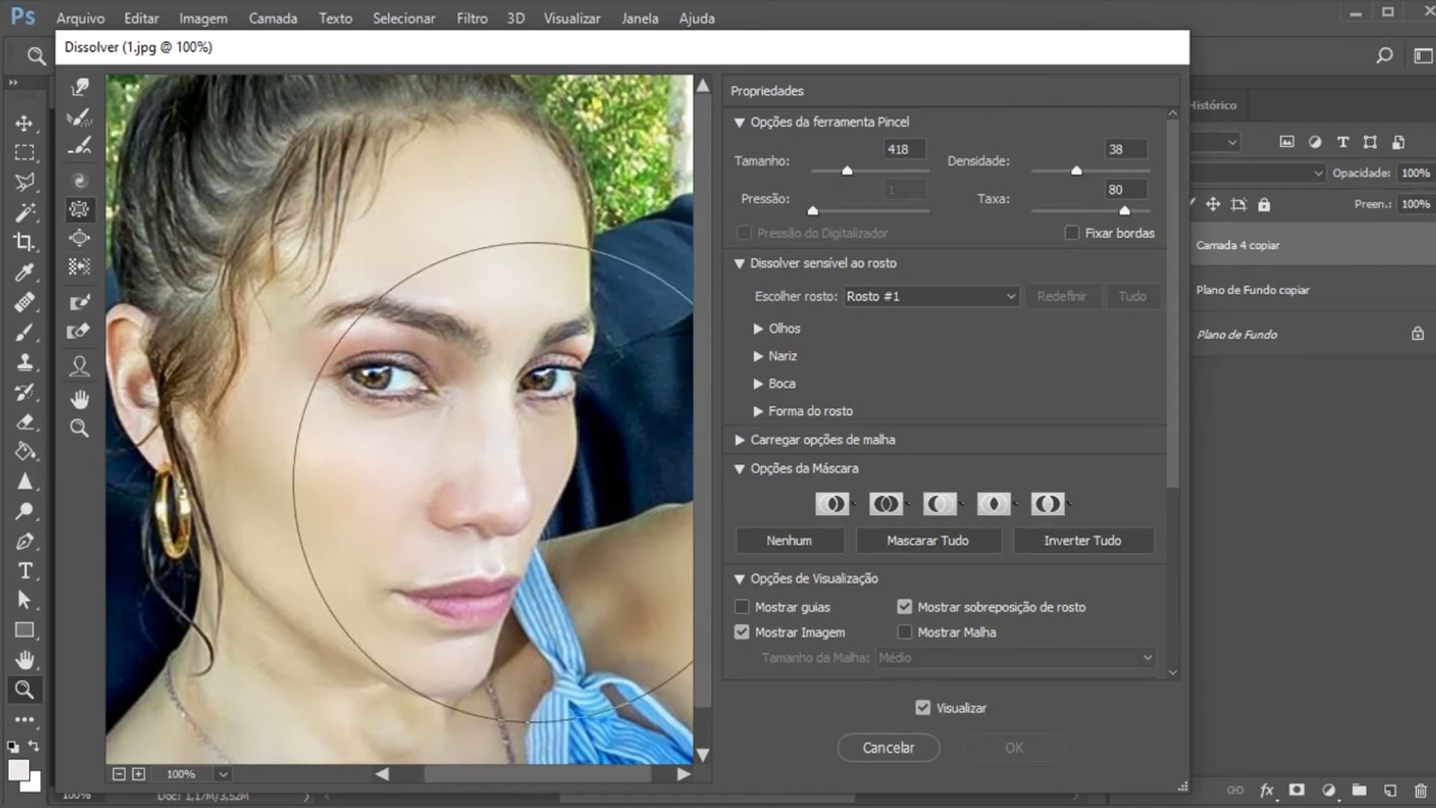
click(477, 465)
key(ctrl+z)
click(469, 497)
key(ctrl+z)
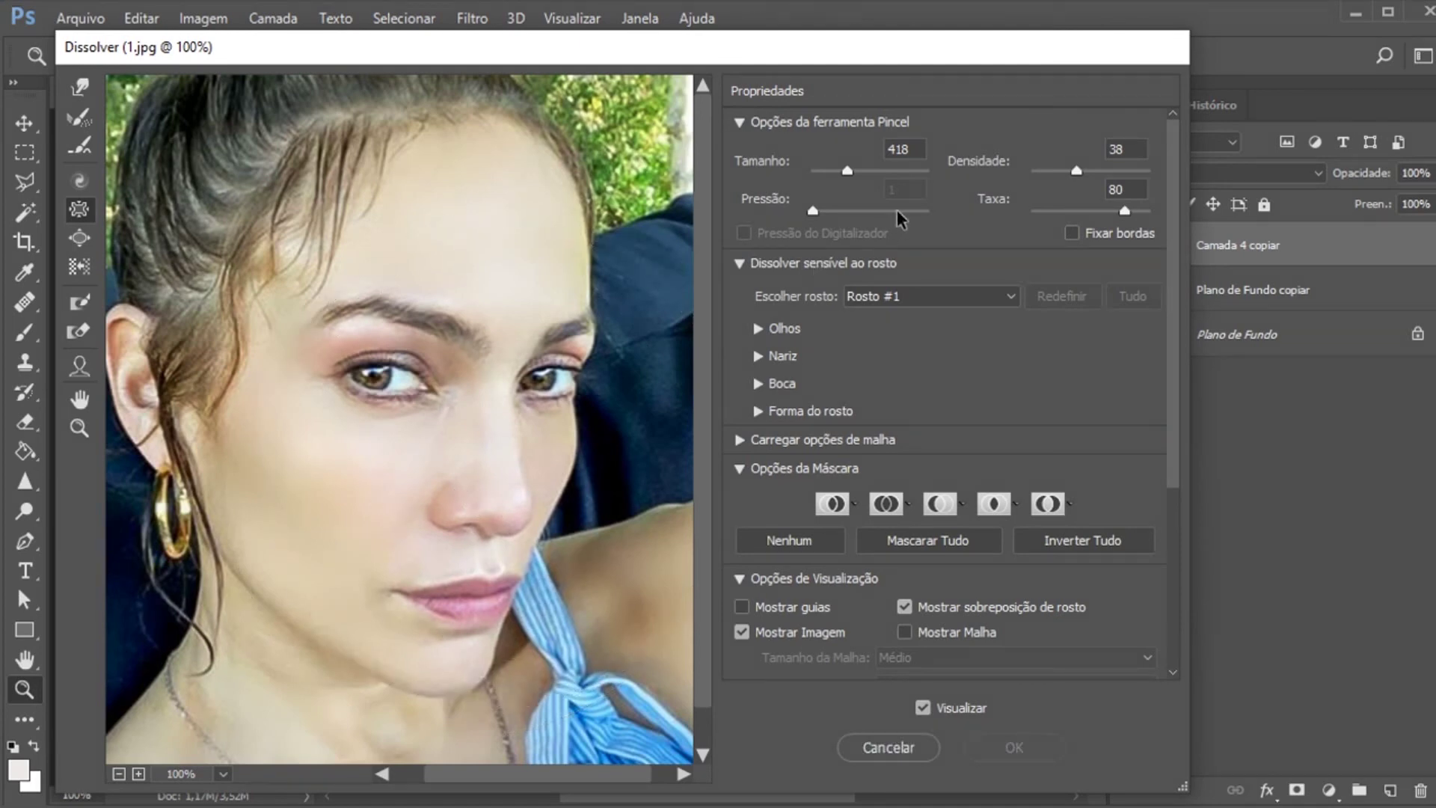
Reduce the Pucker brush size to 125, try it on the nose tip and bridge, and undo each attempt
drag(853, 171, 838, 171)
click(496, 496)
key(ctrl+z)
click(495, 448)
key(ctrl+z)
Try enlarging the nose with the Bloat tool at brush size 243 and undo the distortion
click(92, 241)
click(468, 531)
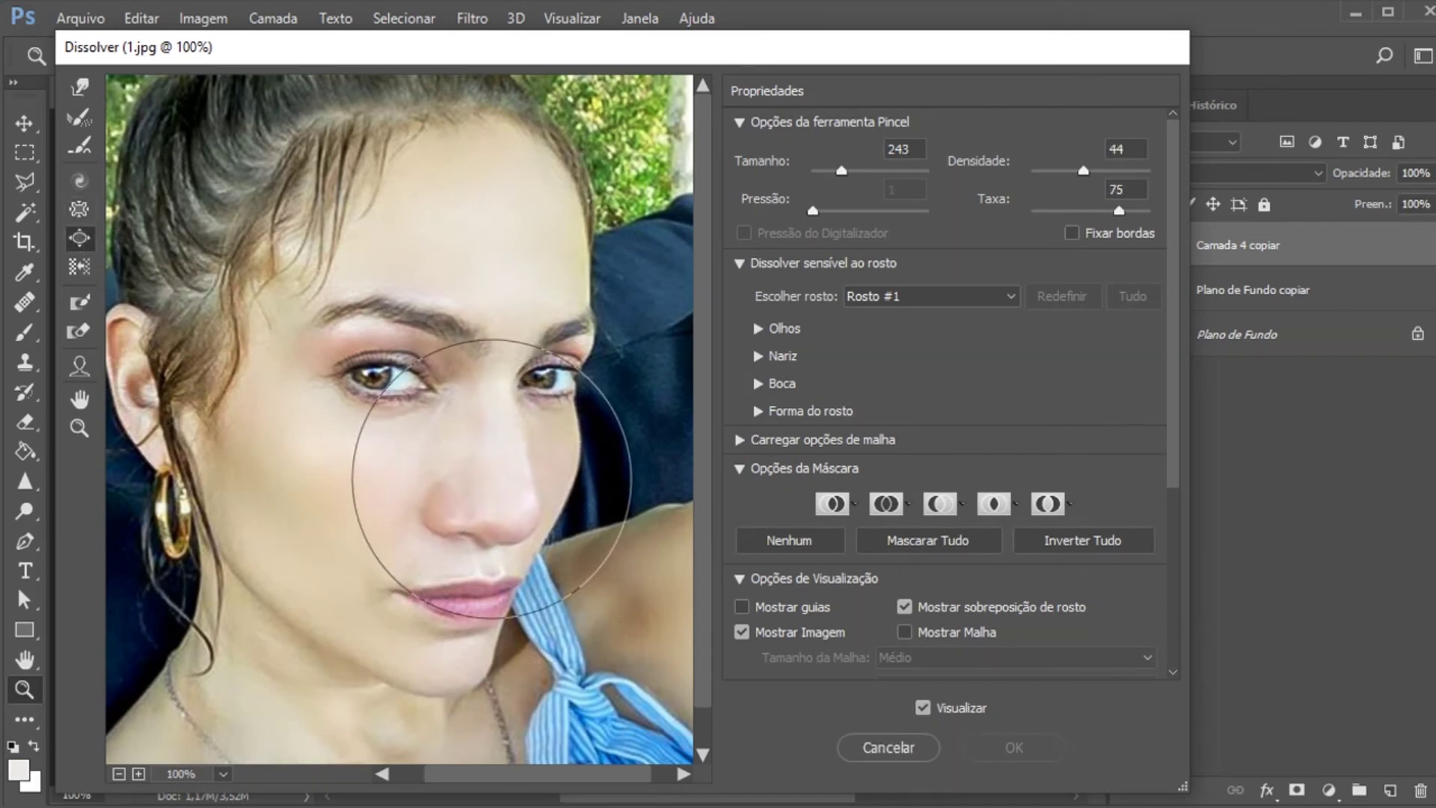
key(ctrl+alt+z)
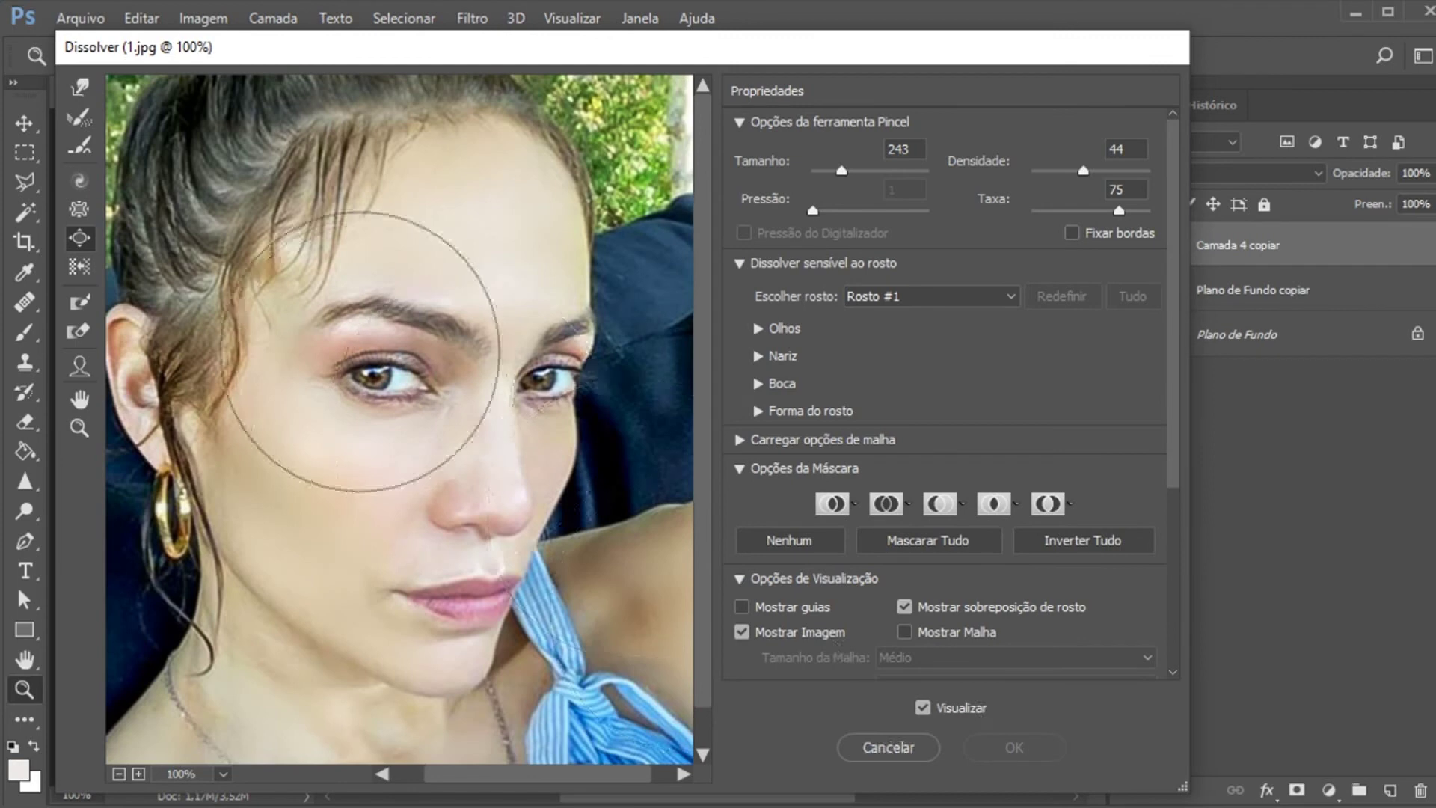
Try the Pucker tool in Liquify with its brush size reduced to 53
click(73, 216)
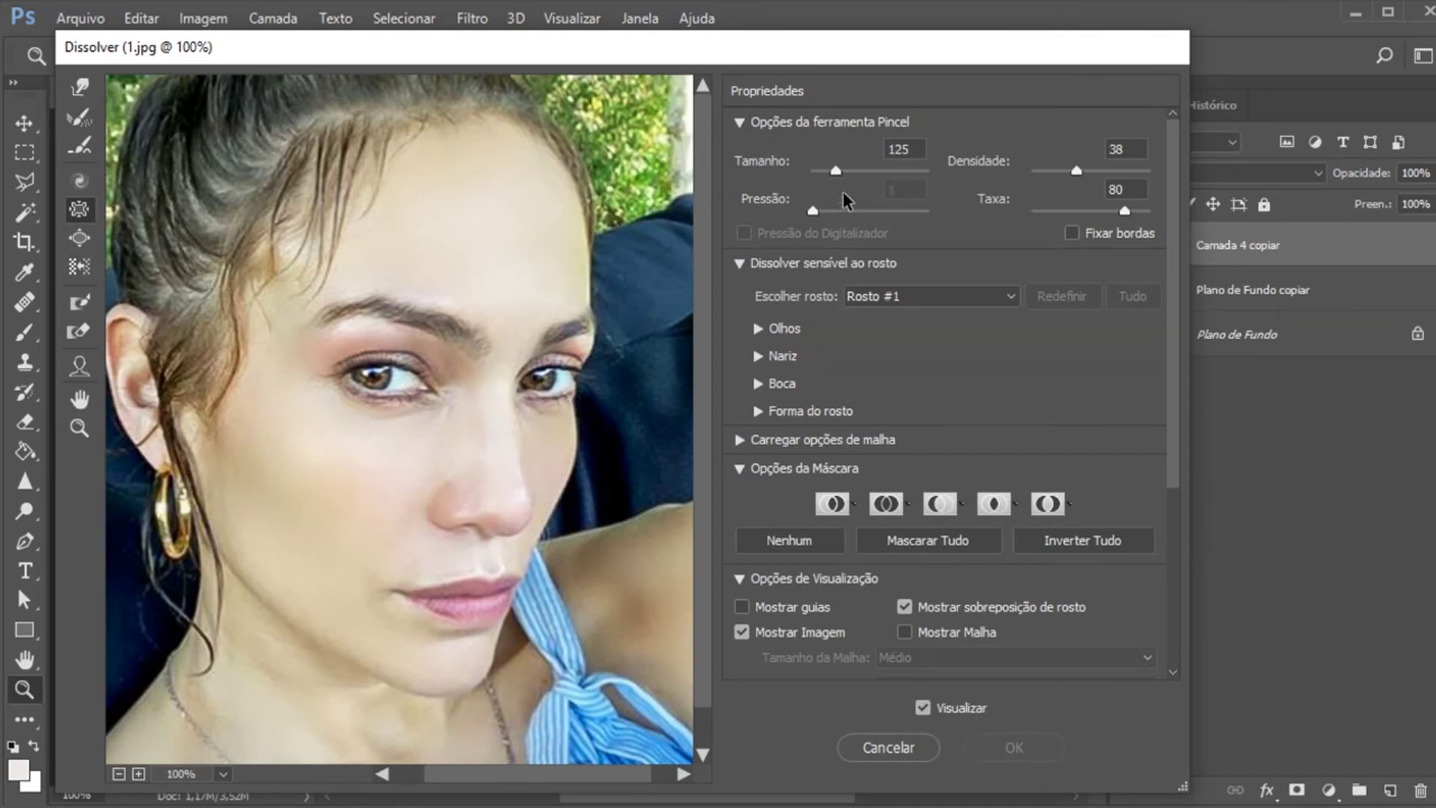
drag(836, 169, 825, 170)
drag(827, 171, 830, 171)
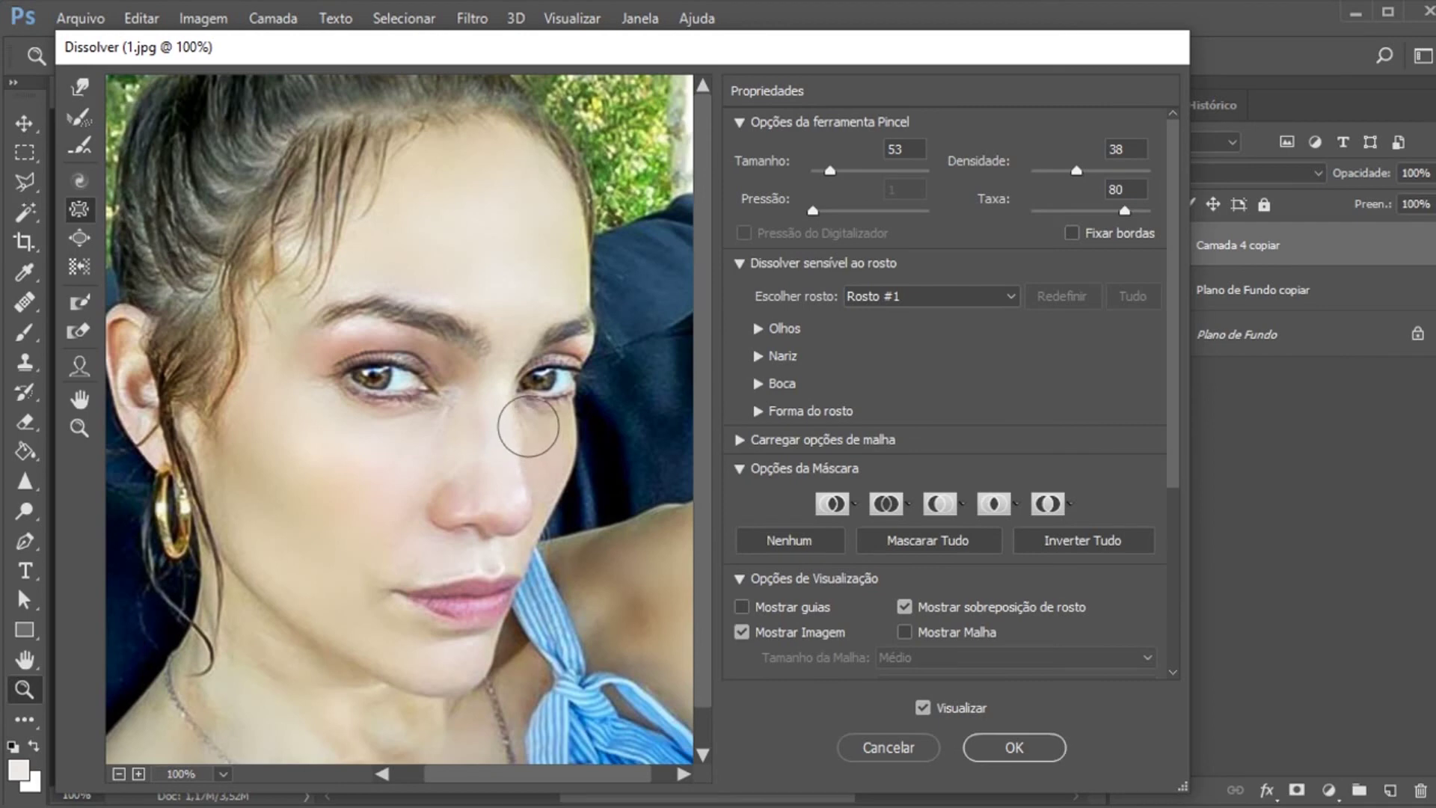
Bloat the area between the nose and the cheek below the far eye at brush size 53
click(78, 239)
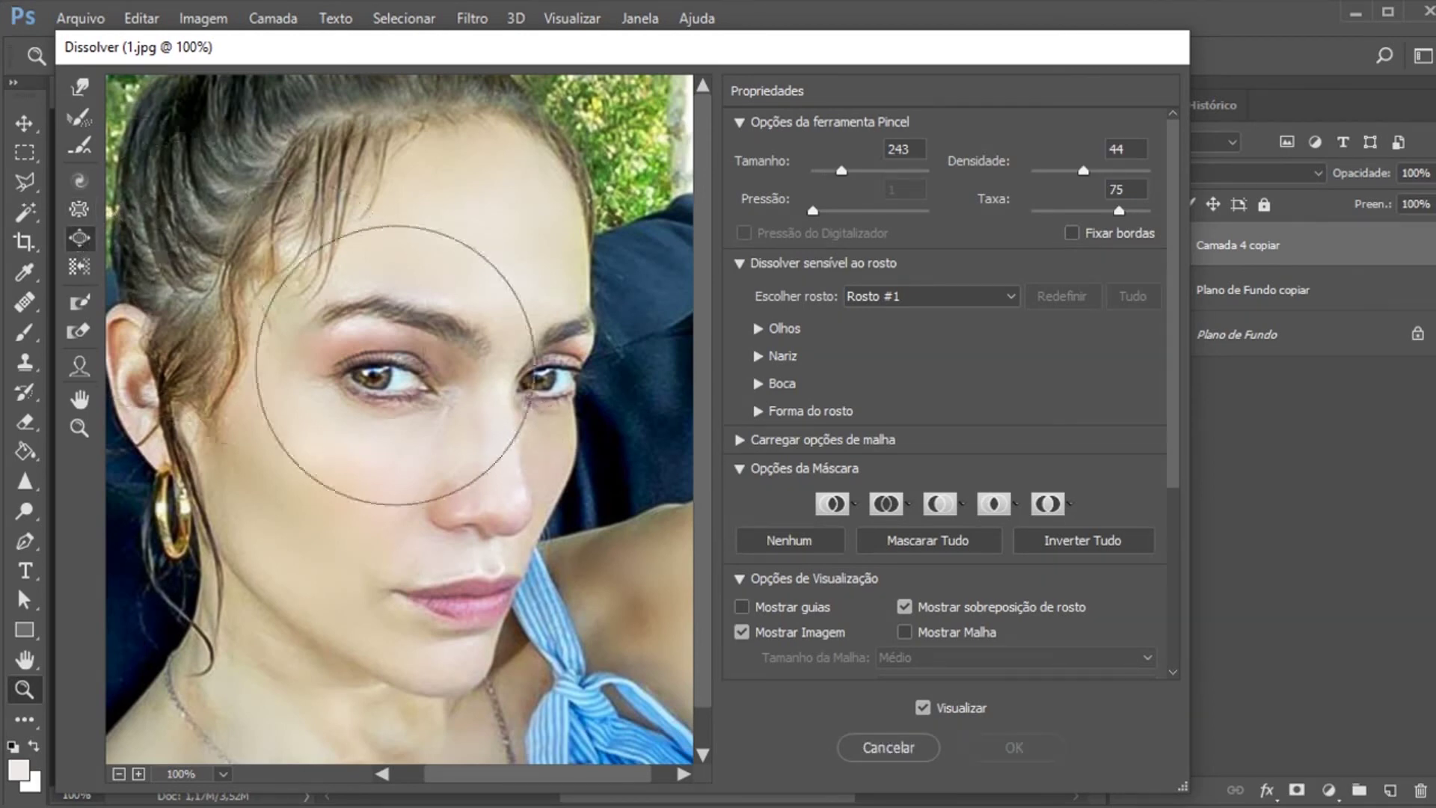
drag(841, 171, 832, 172)
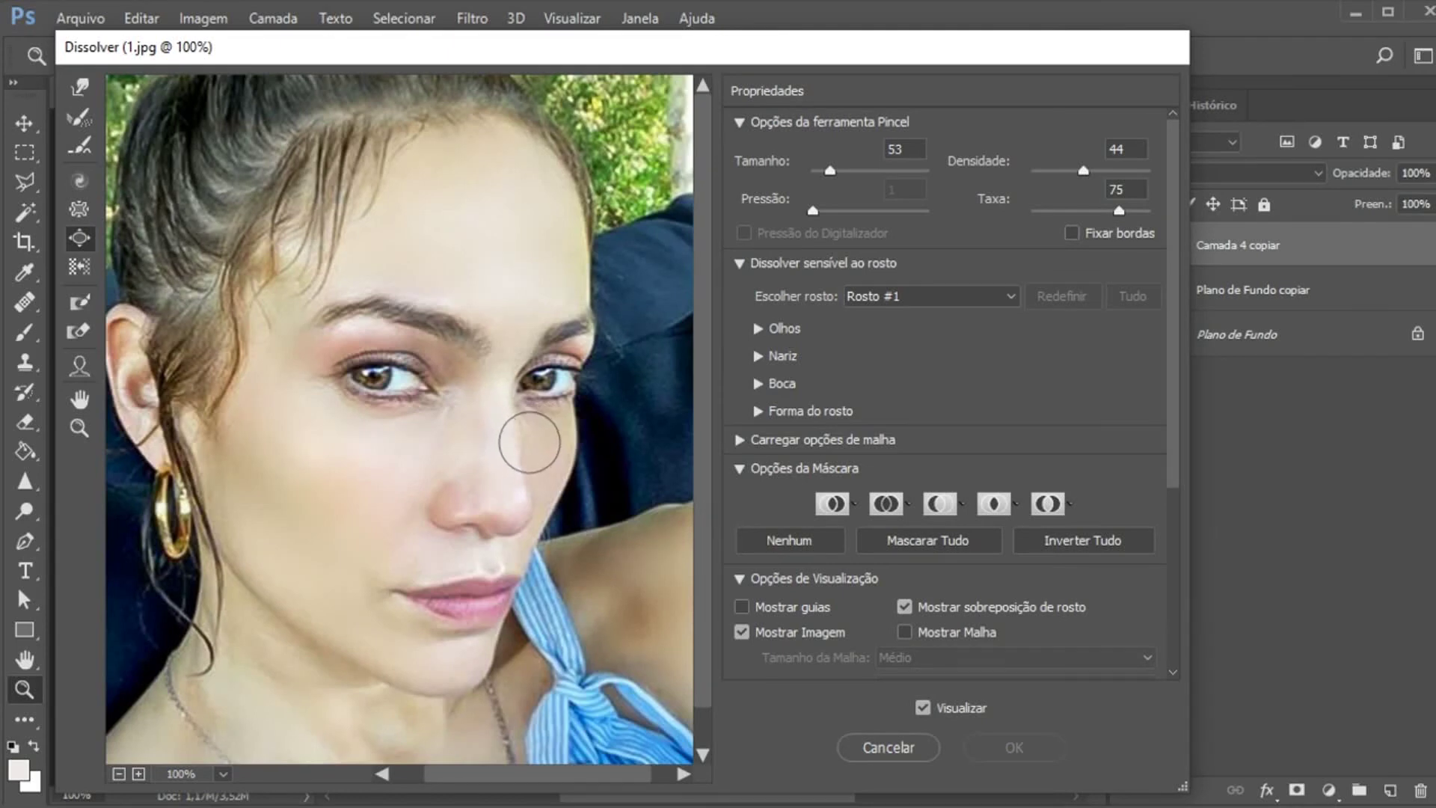
drag(530, 442, 529, 417)
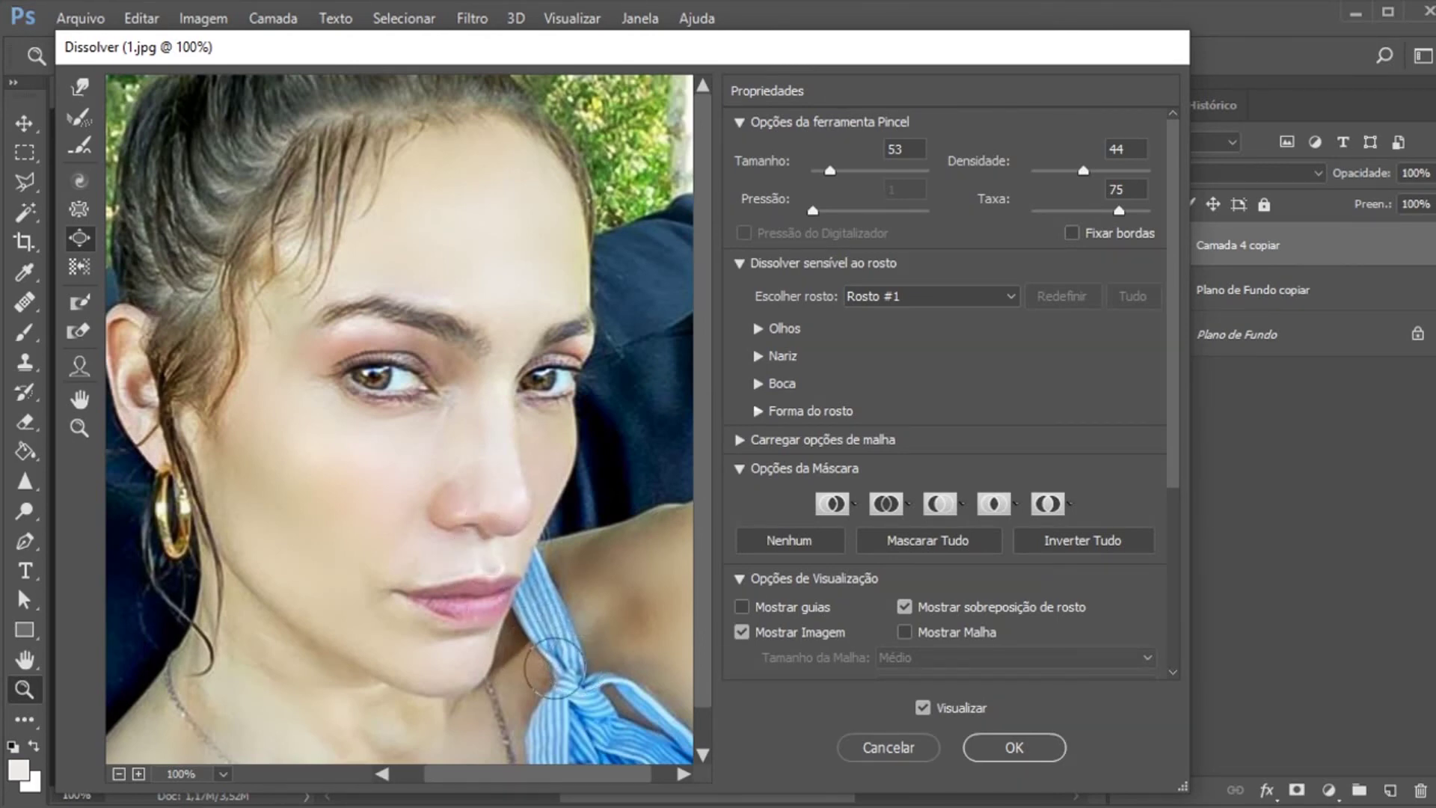
Switch to the Pucker tool at brush size 77 and apply the Liquify changes to the layer
click(79, 211)
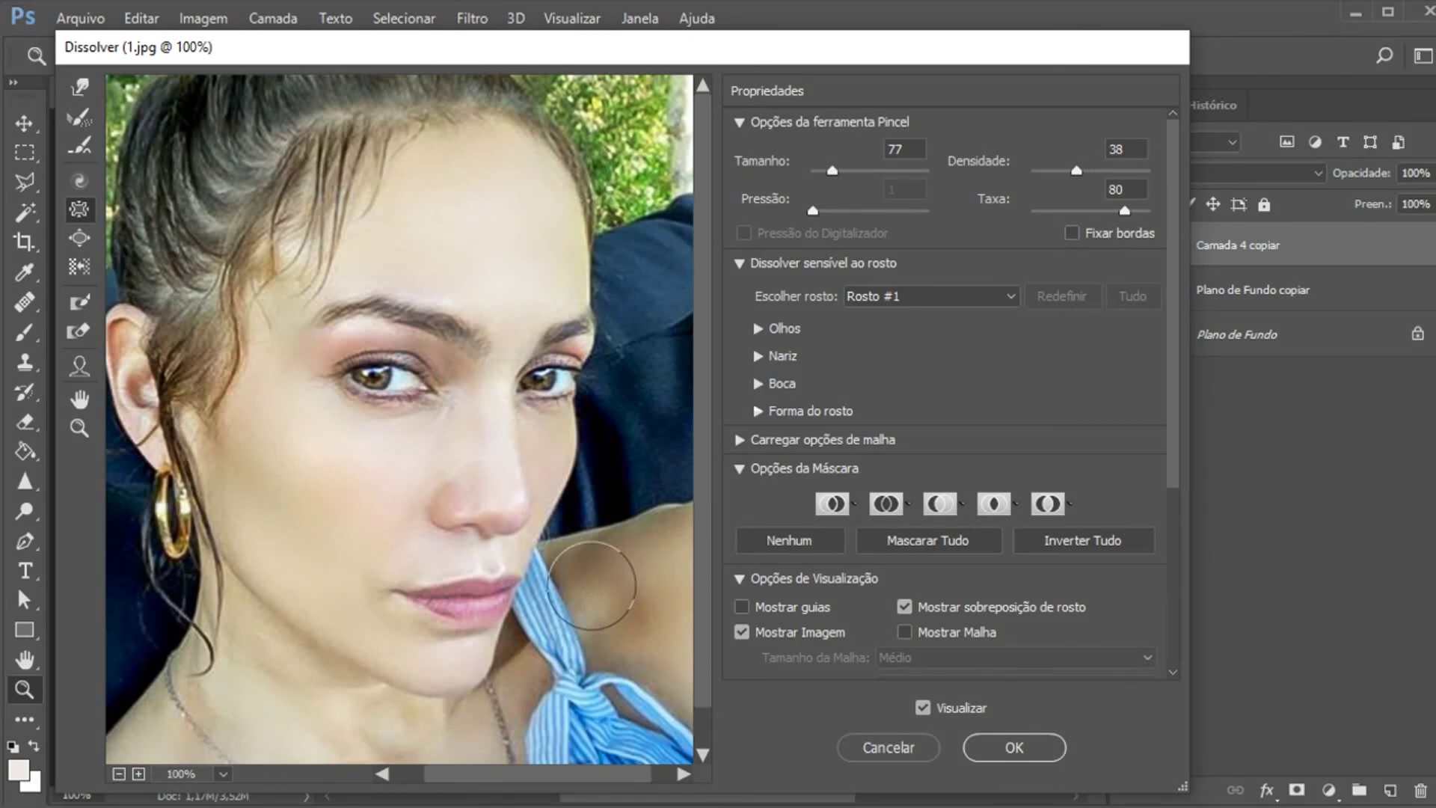
click(1011, 747)
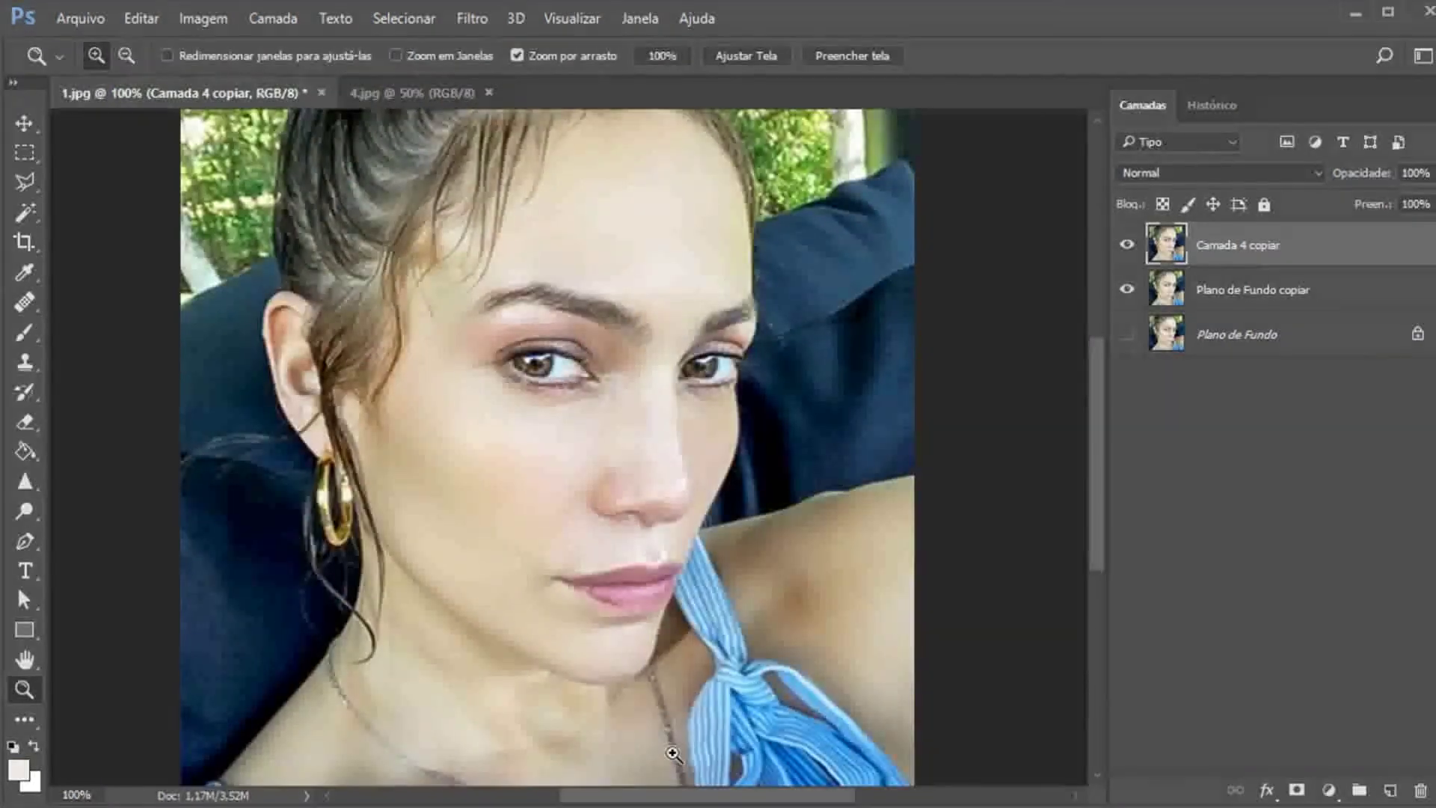
Toggle the Plano de Fundo layer, leave it shown, and view the whole portrait at 66,67%
click(1127, 334)
click(1135, 330)
click(1135, 330)
right_click(573, 482)
click(639, 635)
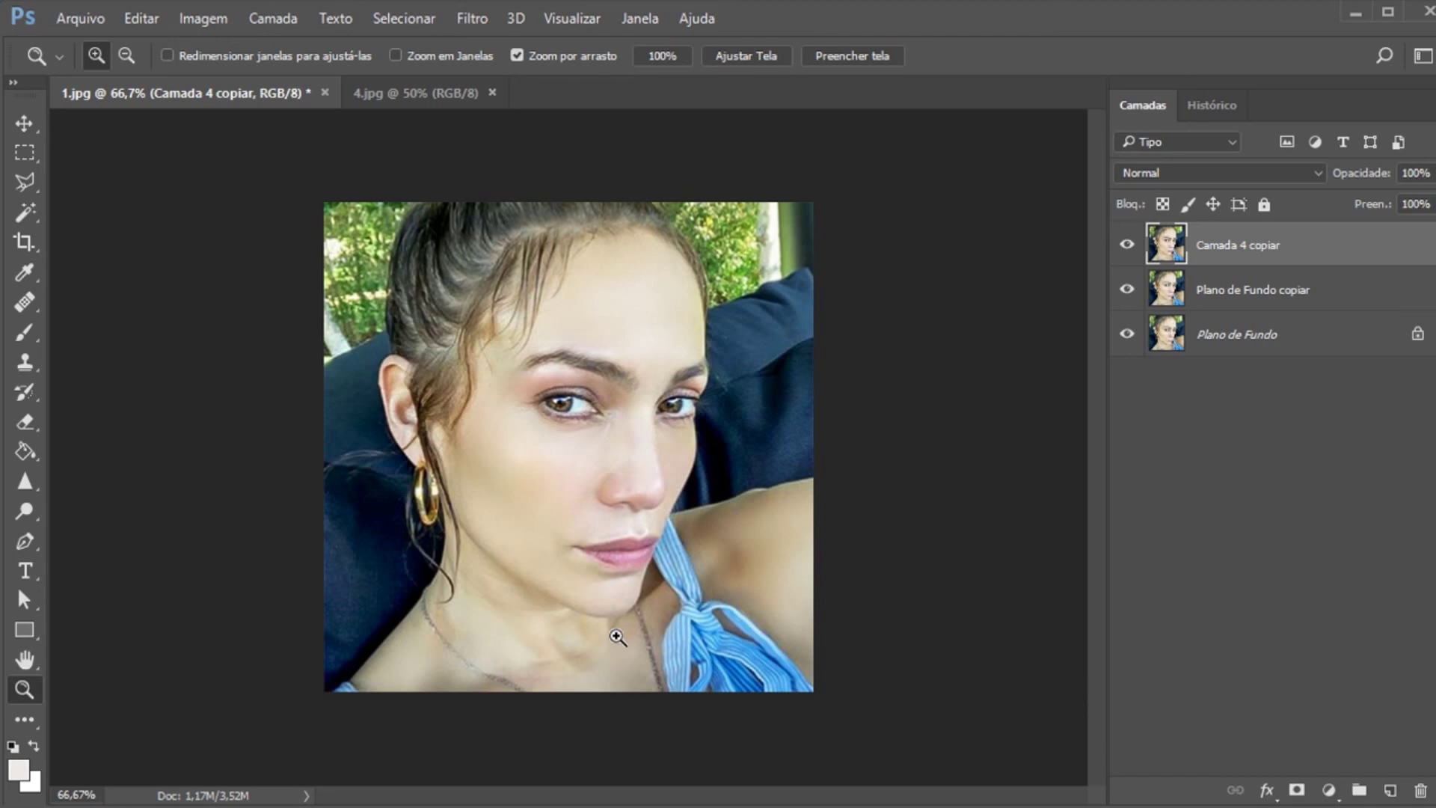
Compare the retouch with the original by hiding Camada 4 copiar and Plano de Fundo copiar and restoring them one at a time
click(1126, 246)
click(1125, 292)
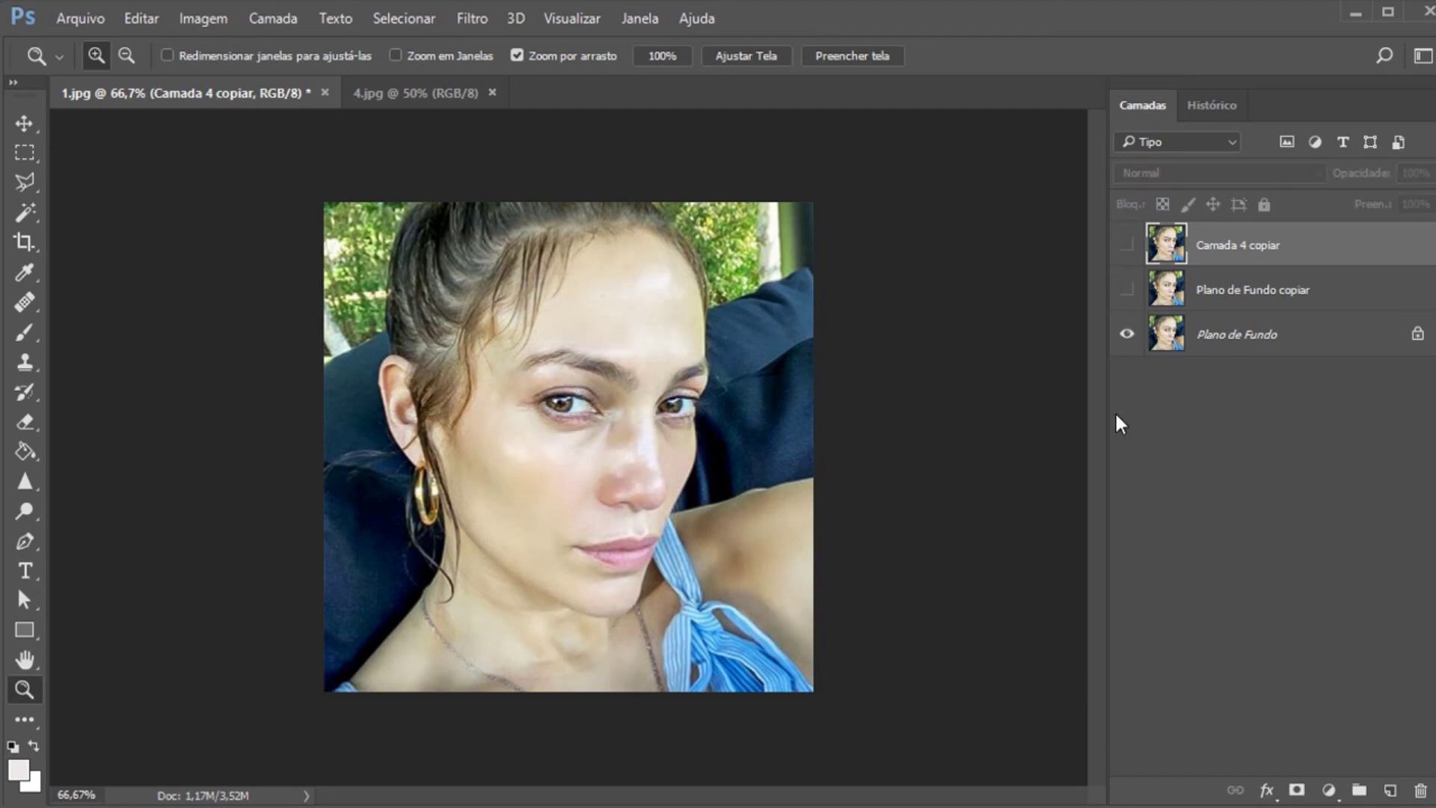
click(633, 505)
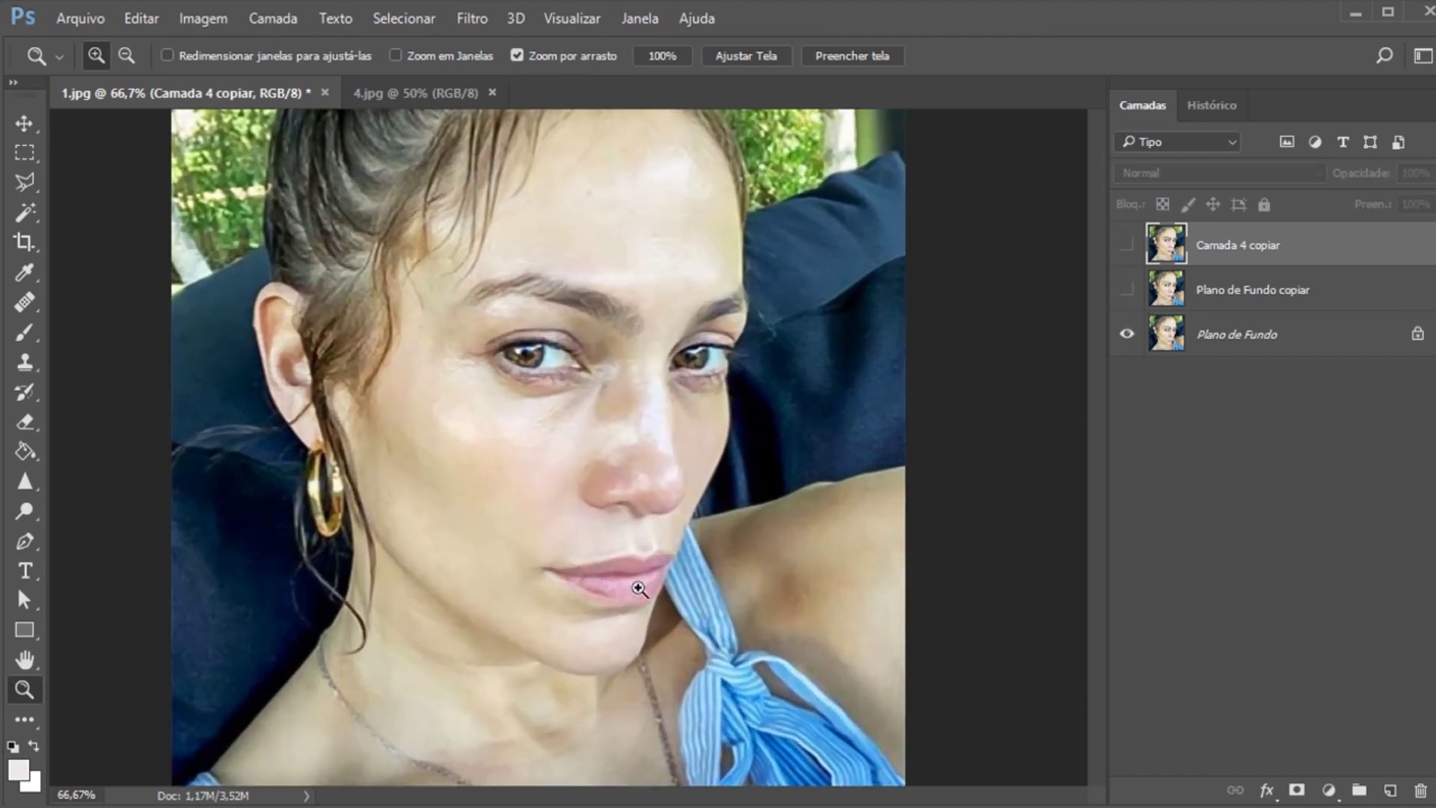
click(1126, 290)
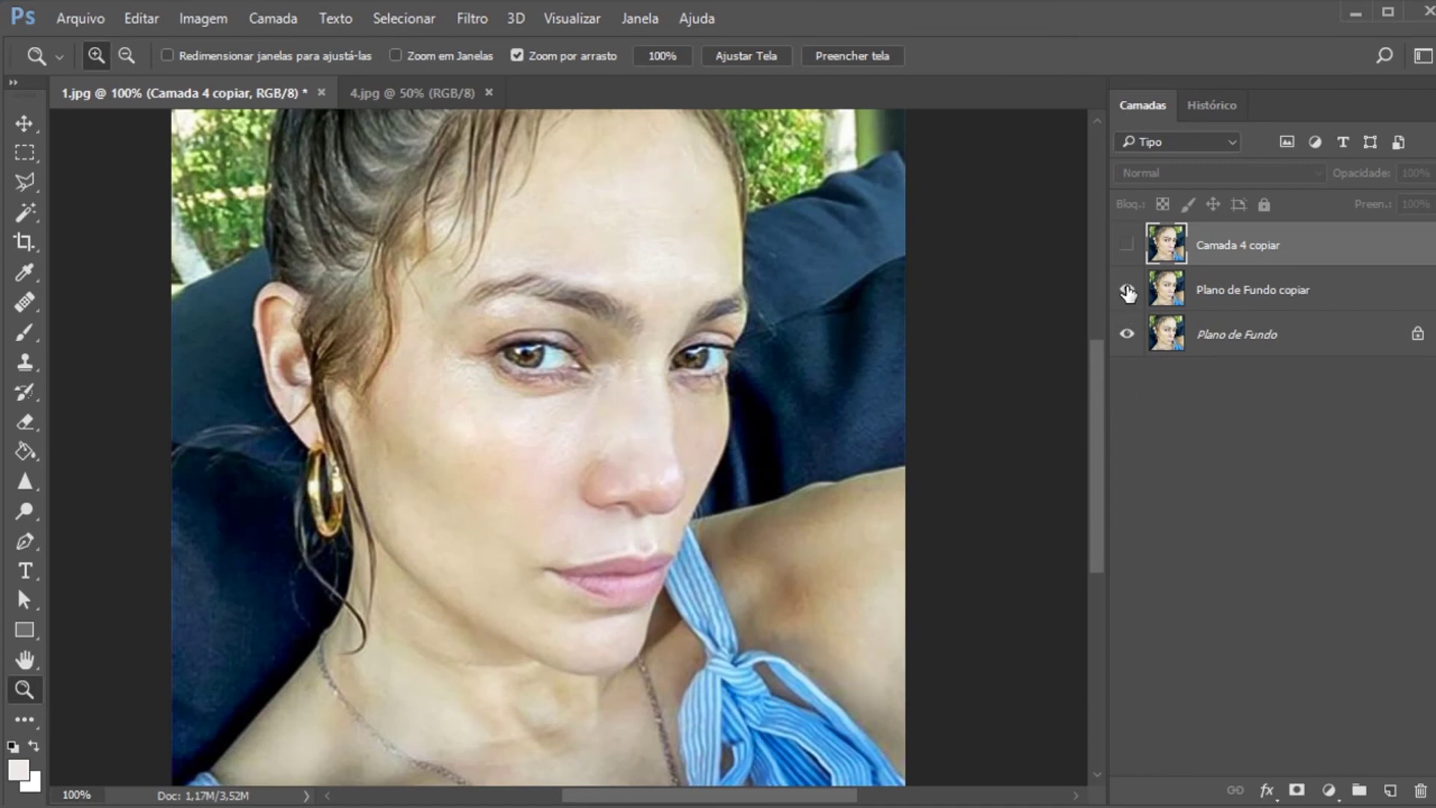
click(1127, 245)
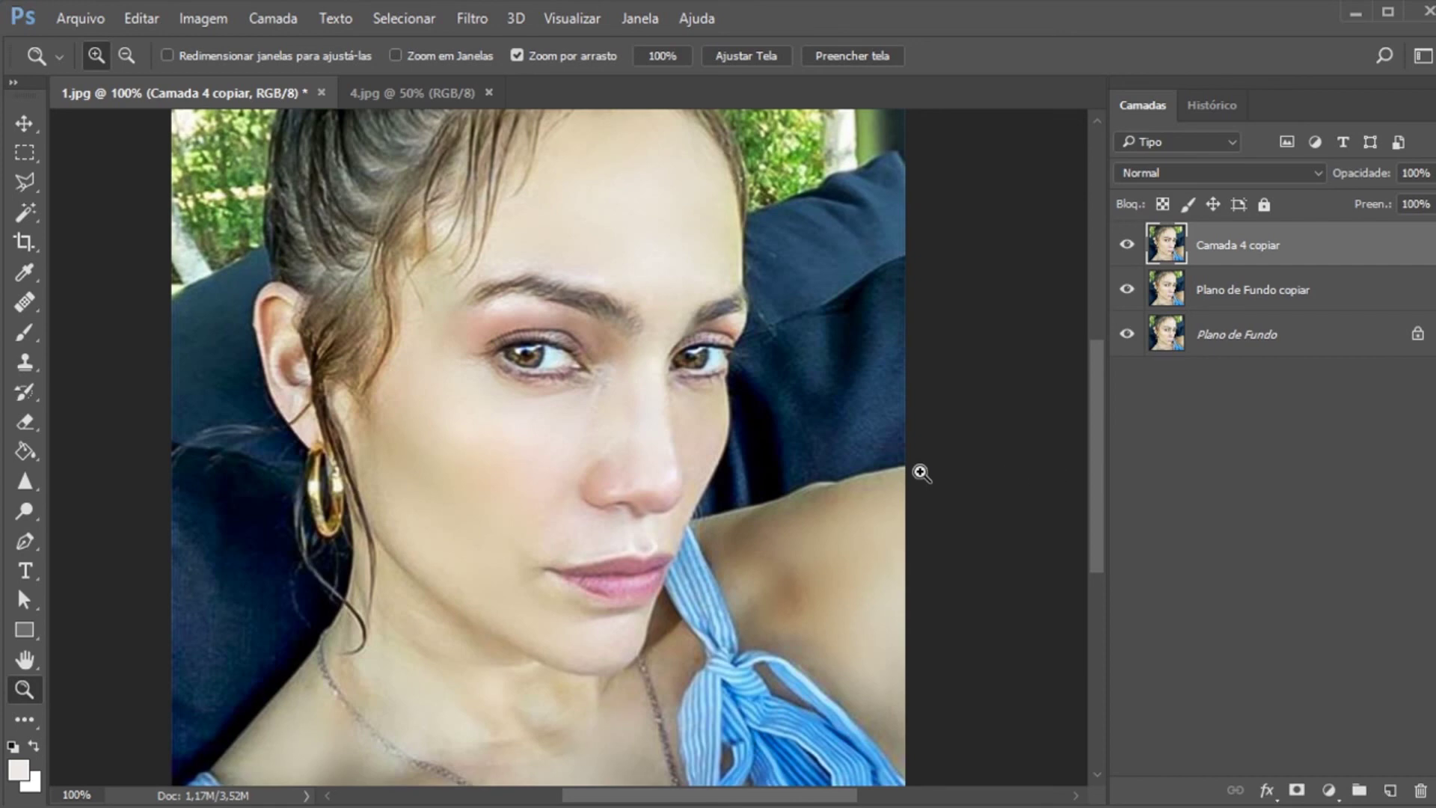
right_click(642, 432)
click(695, 583)
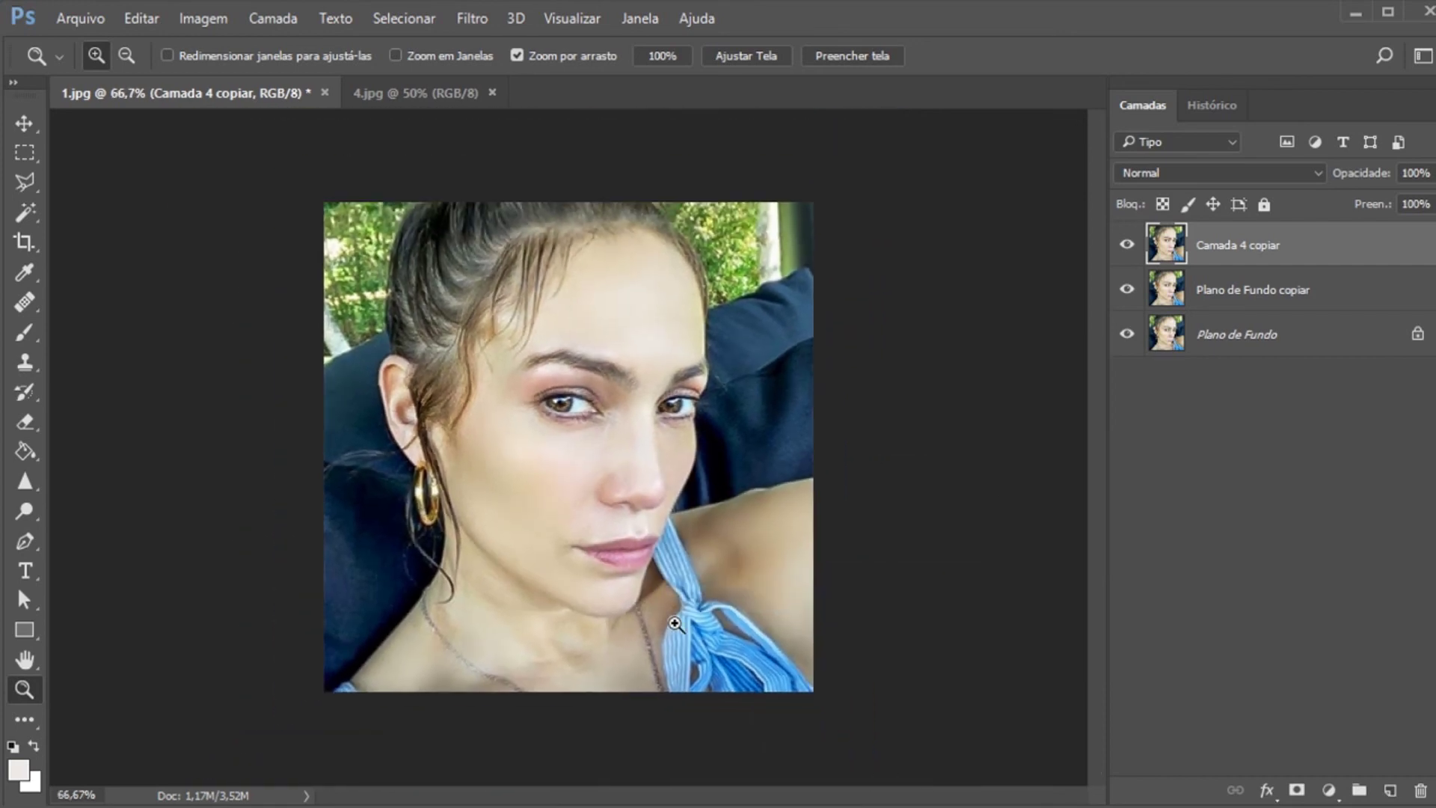
Apply a Brightness/Contrast adjustment to Camada 4 copiar with slightly raised brightness and more strongly raised contrast
click(203, 19)
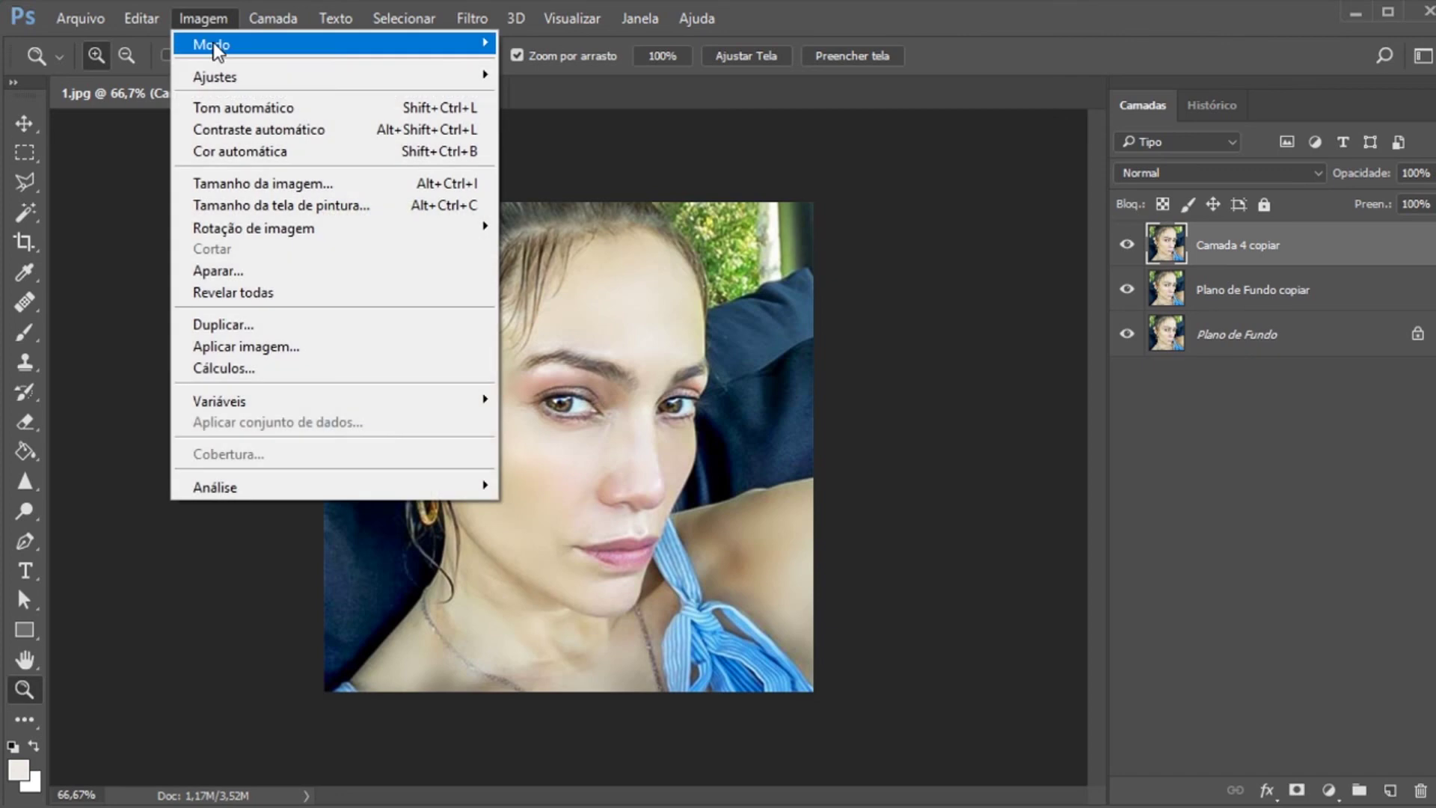
mouse_move(231, 77)
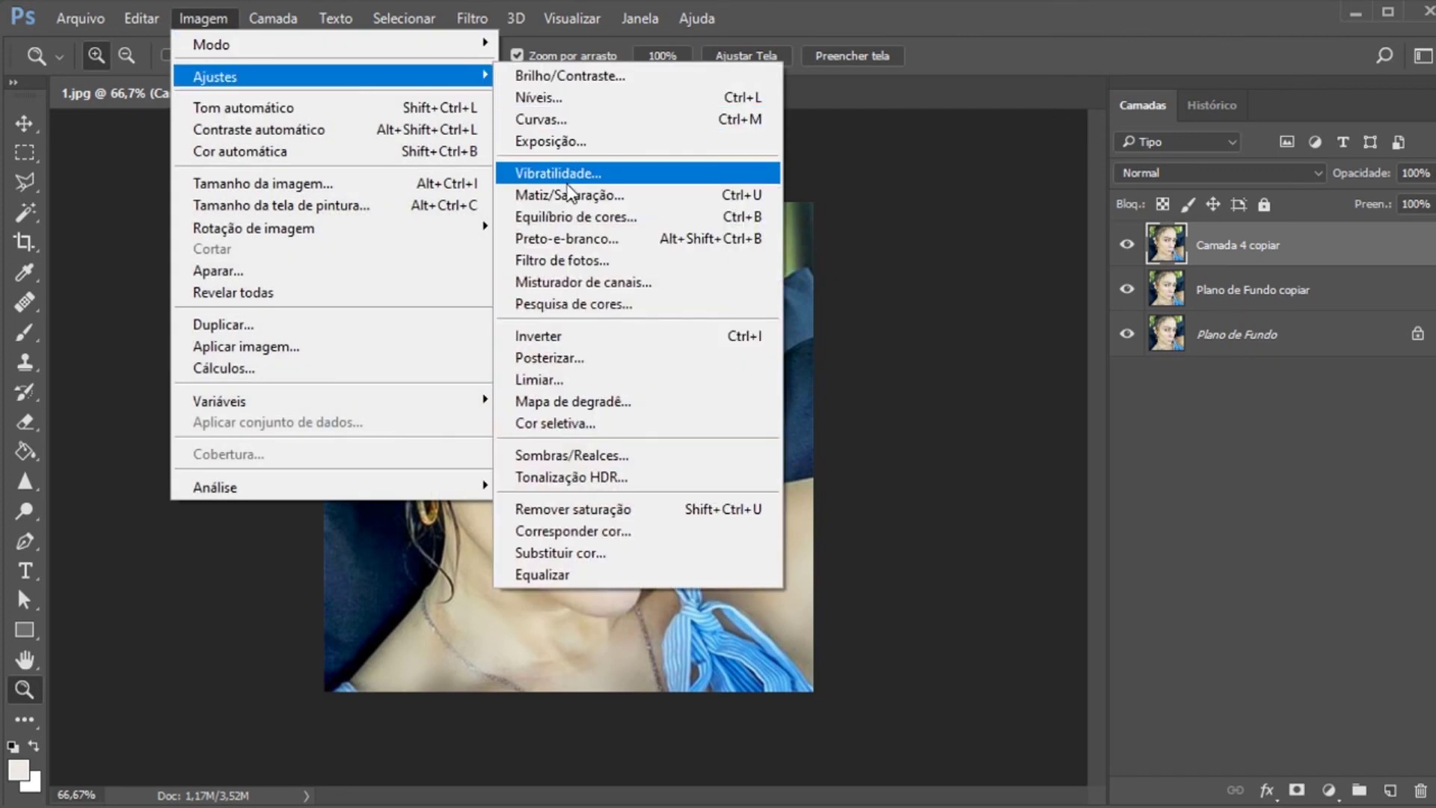
click(537, 75)
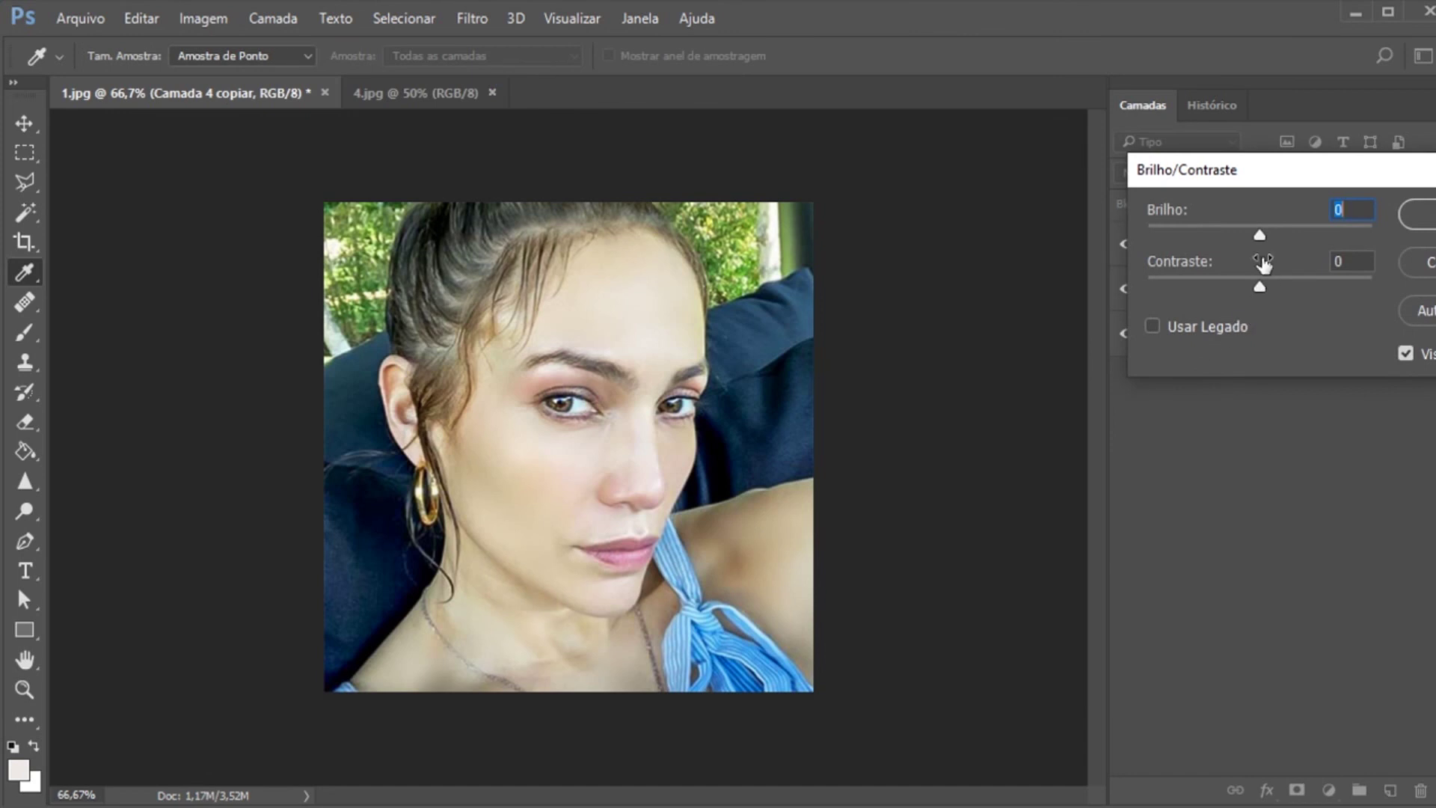
mouse_move(1260, 237)
mouse_down()
mouse_move(1276, 236)
mouse_move(1257, 236)
mouse_up()
mouse_move(1268, 286)
mouse_down()
mouse_move(1317, 284)
mouse_move(1253, 285)
mouse_up()
drag(1256, 236, 1263, 234)
drag(1252, 286, 1287, 285)
click(1416, 215)
Sharpen Camada 4 copiar with Unsharp Mask using a 2,0-pixel radius, a threshold of 14 levels and an amount below 48%
key(z)
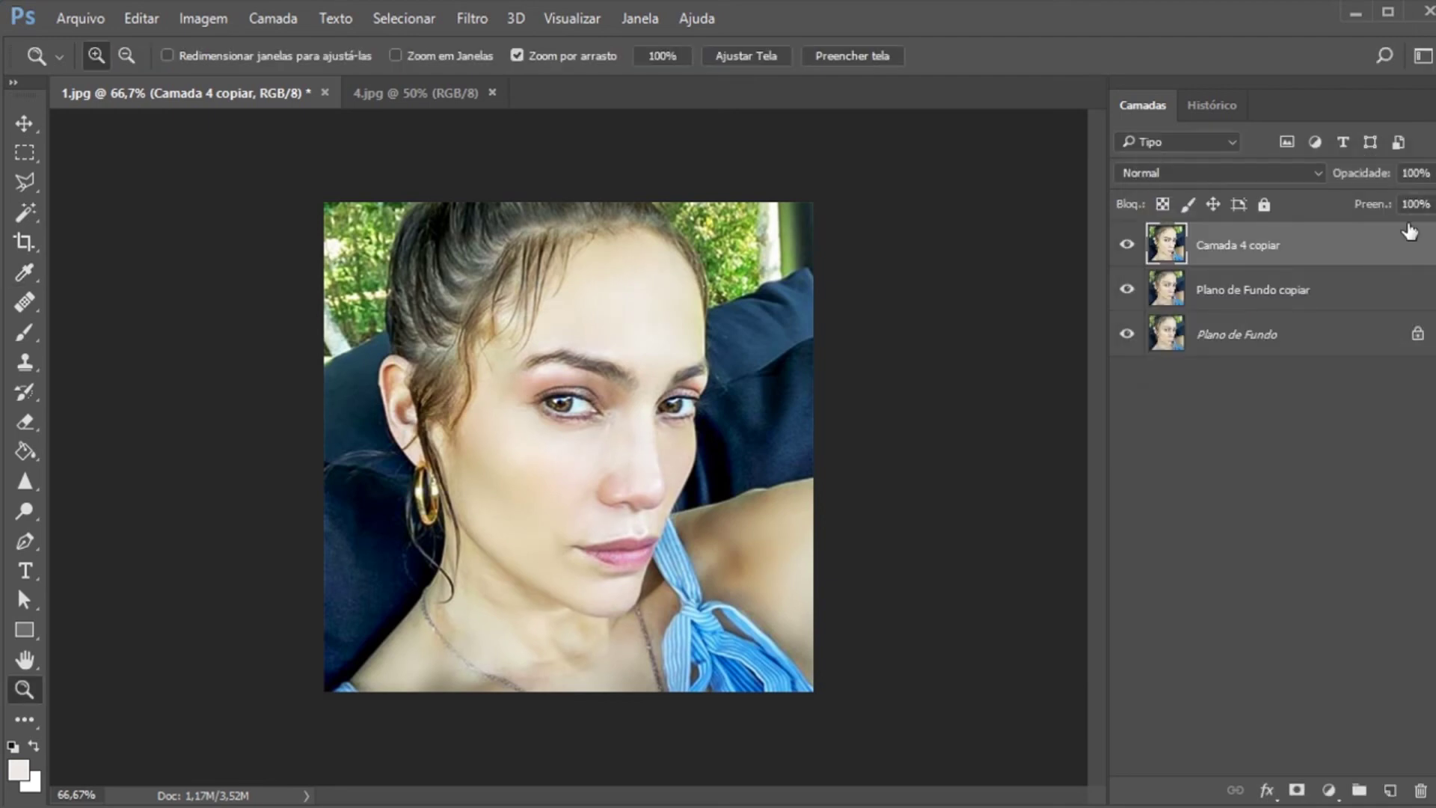
click(599, 426)
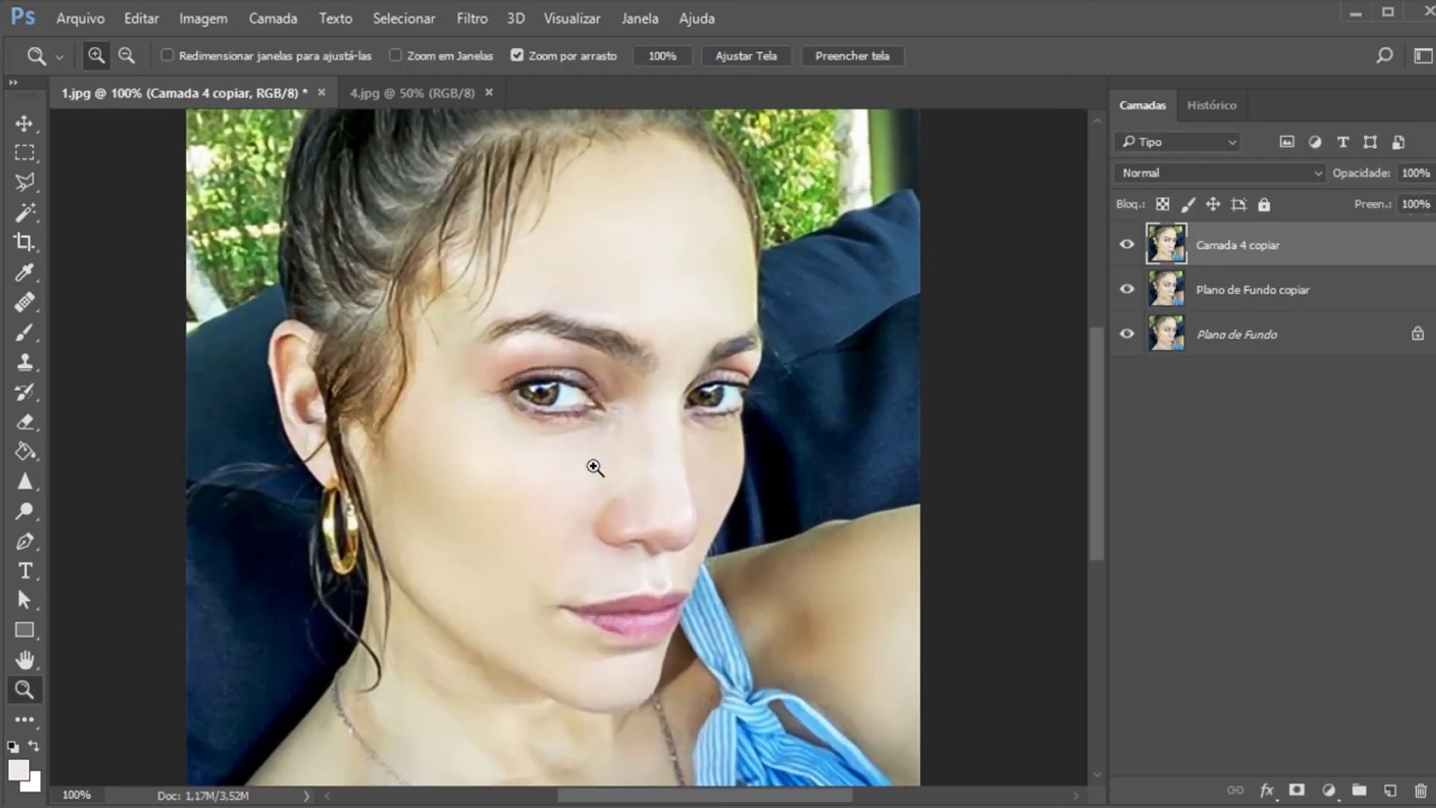
click(472, 20)
mouse_move(573, 428)
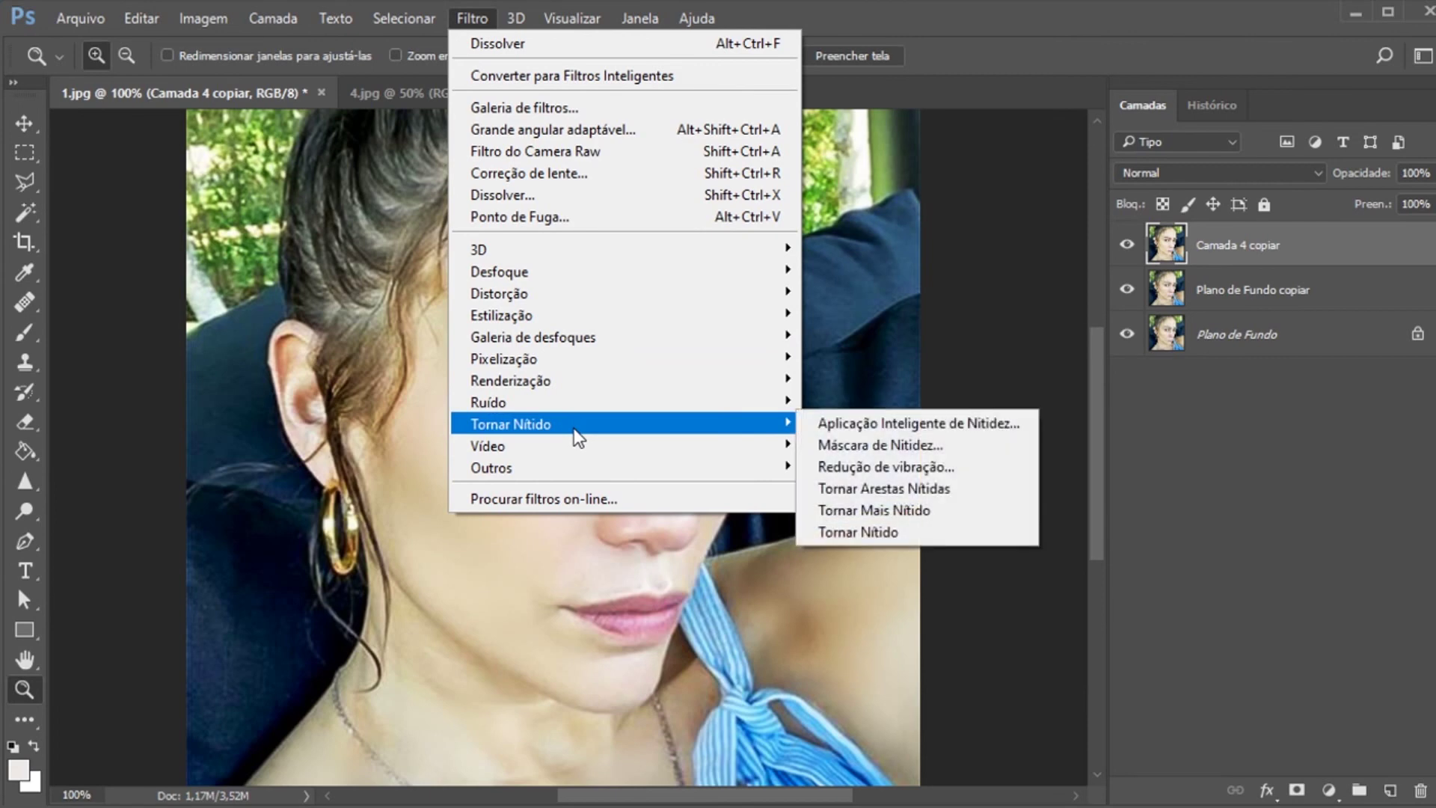
click(839, 450)
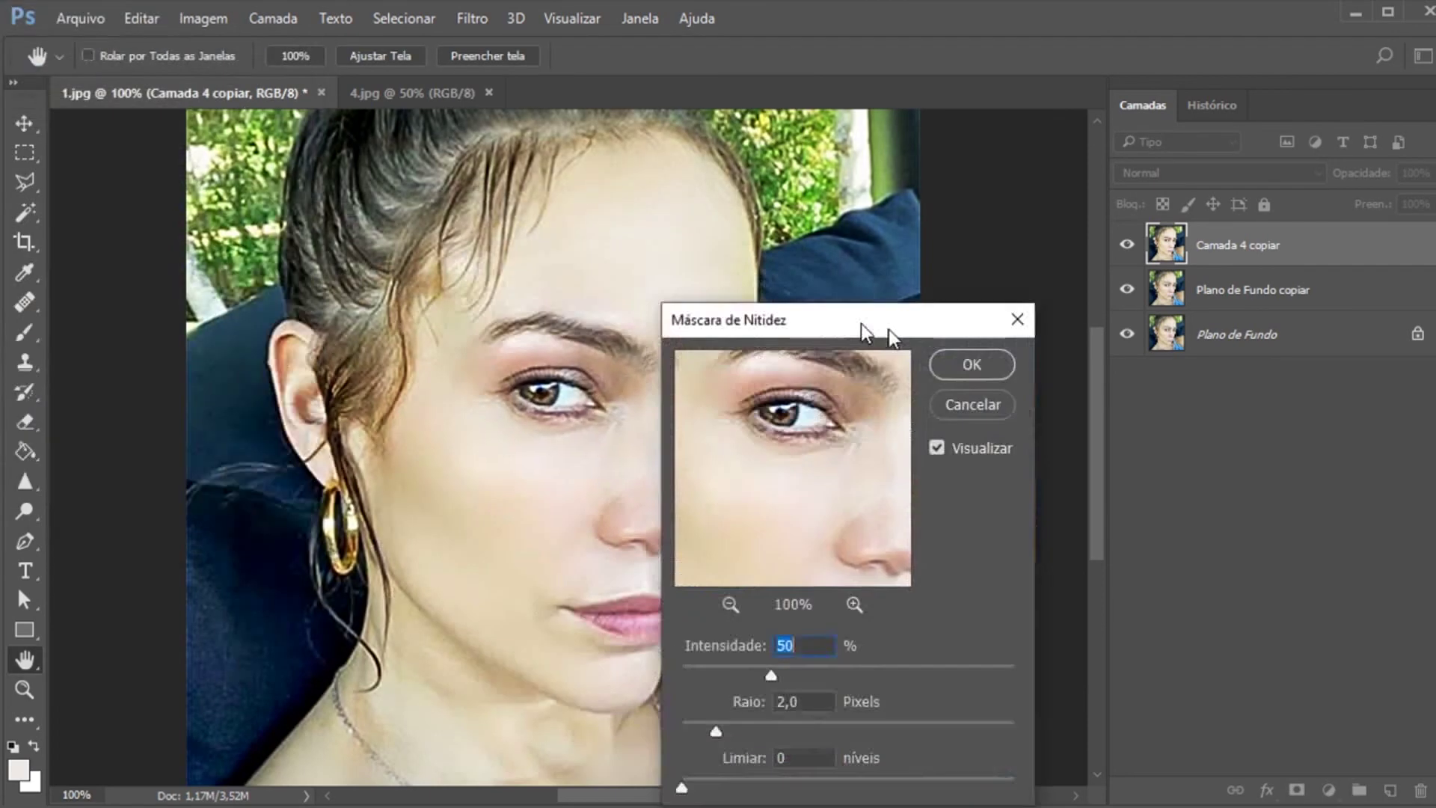
drag(889, 329, 1019, 211)
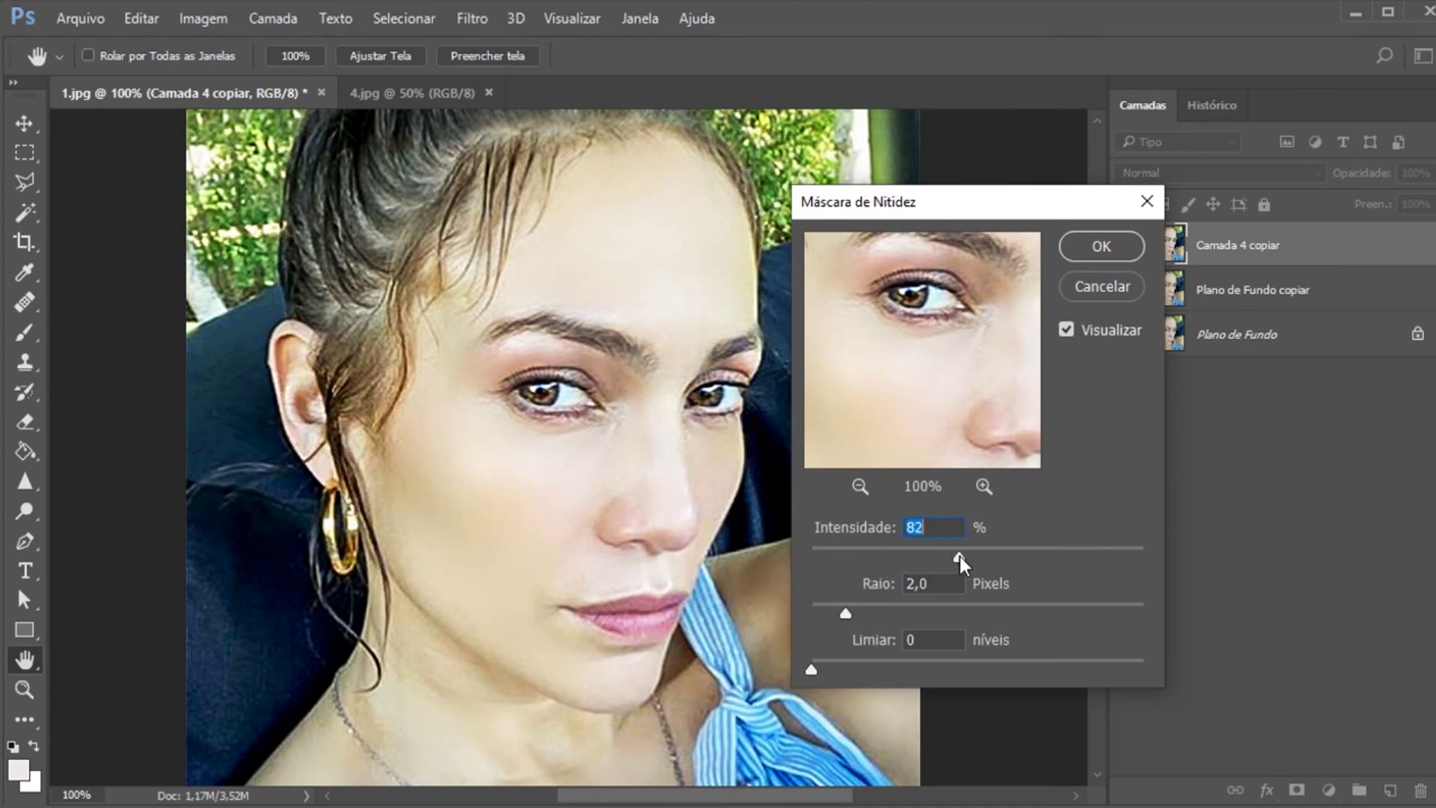
mouse_move(960, 556)
mouse_down()
mouse_move(995, 553)
mouse_move(962, 555)
mouse_up()
click(812, 670)
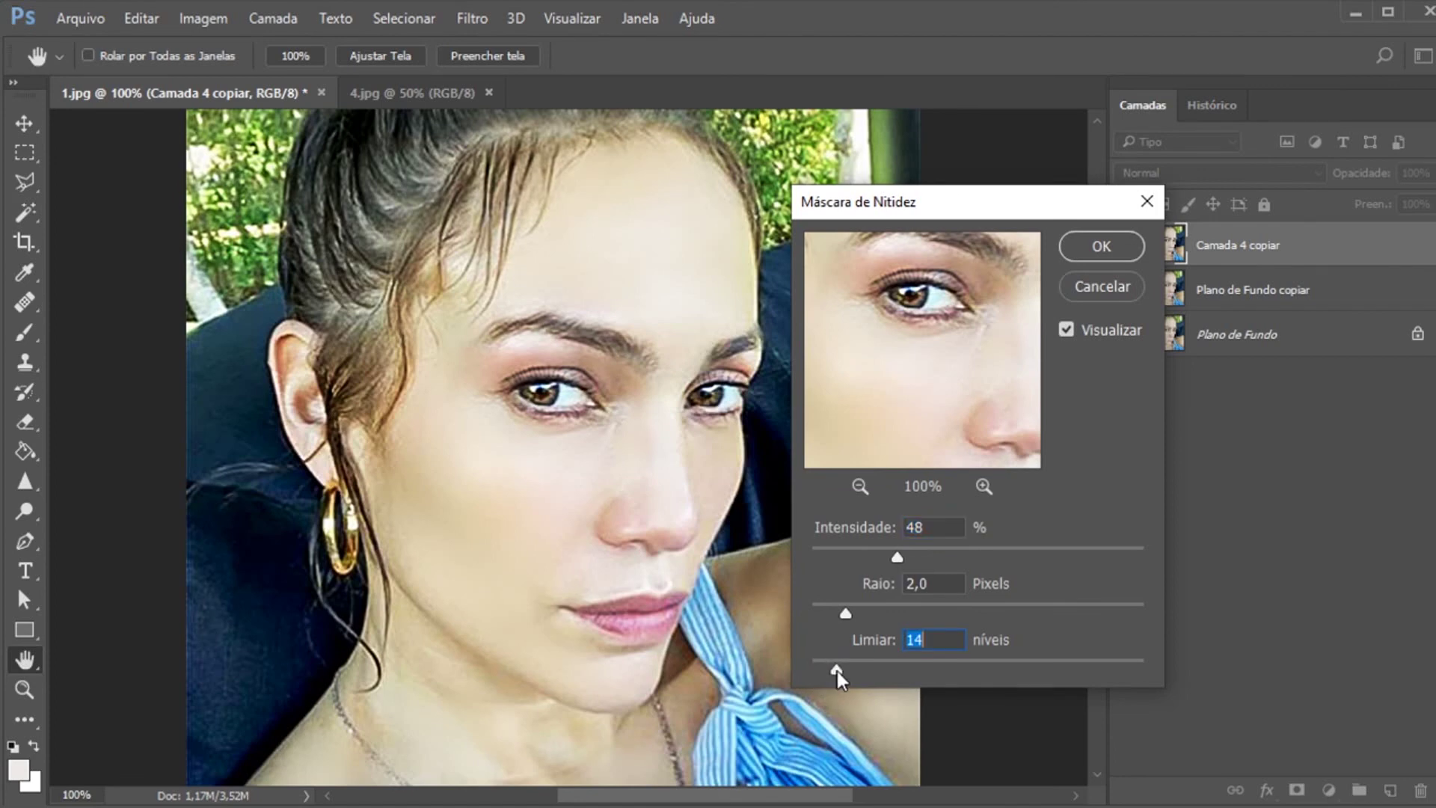
drag(901, 557, 863, 555)
click(1101, 256)
Hide Plano de Fundo copiar and toggle Camada 4 copiar to compare the finished retouch with the original portrait
key(z)
right_click(581, 512)
click(618, 666)
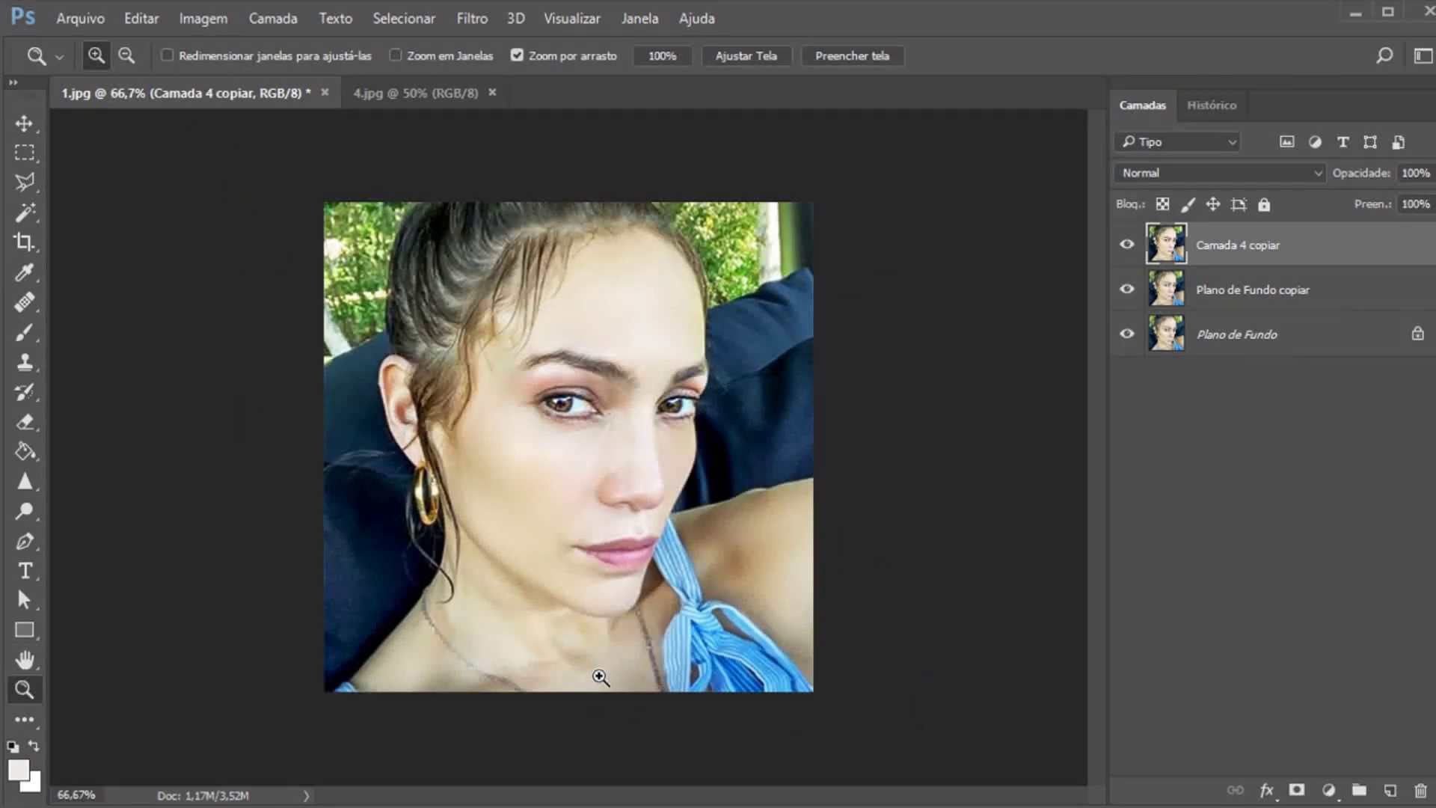
click(1126, 289)
click(1129, 246)
click(1128, 245)
click(617, 486)
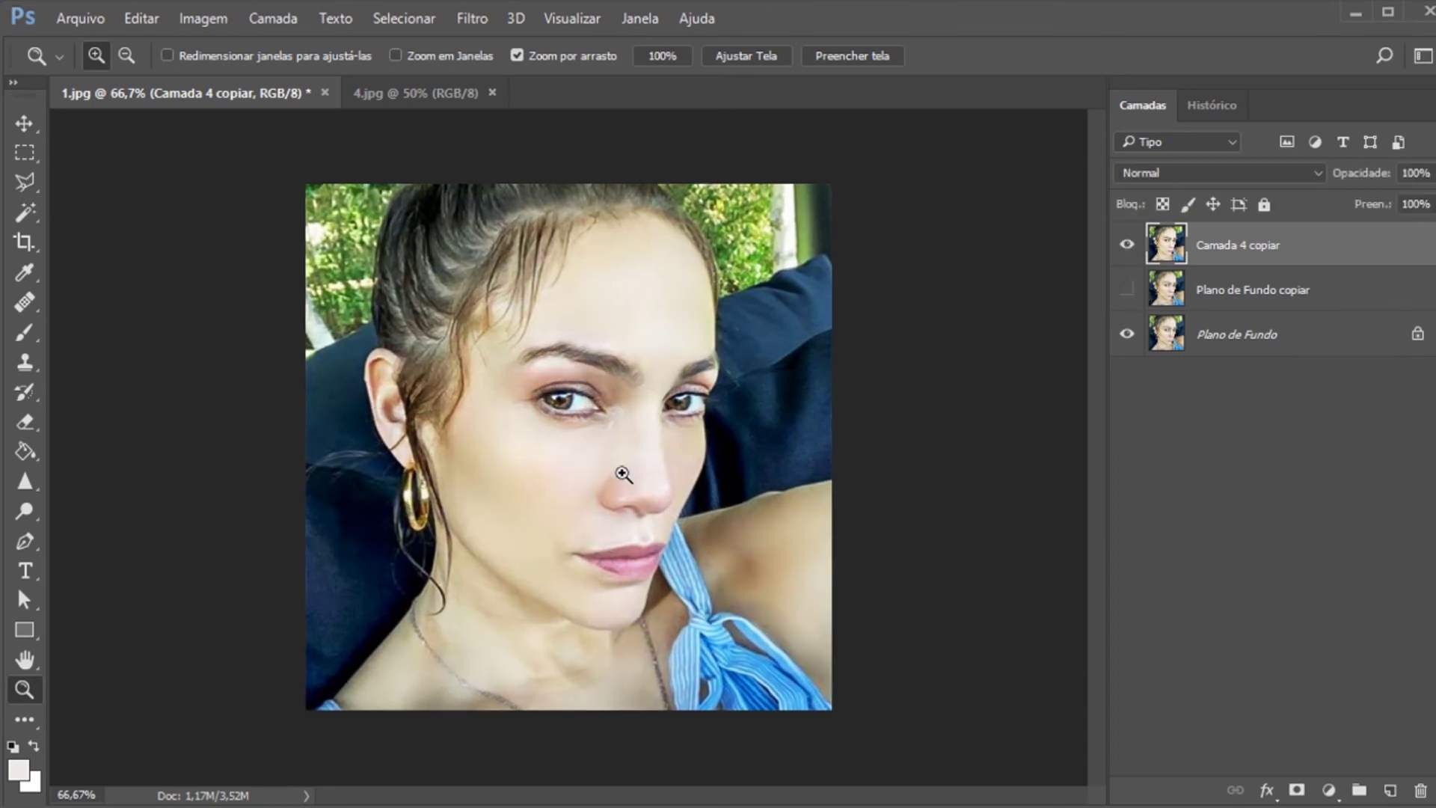
click(1126, 248)
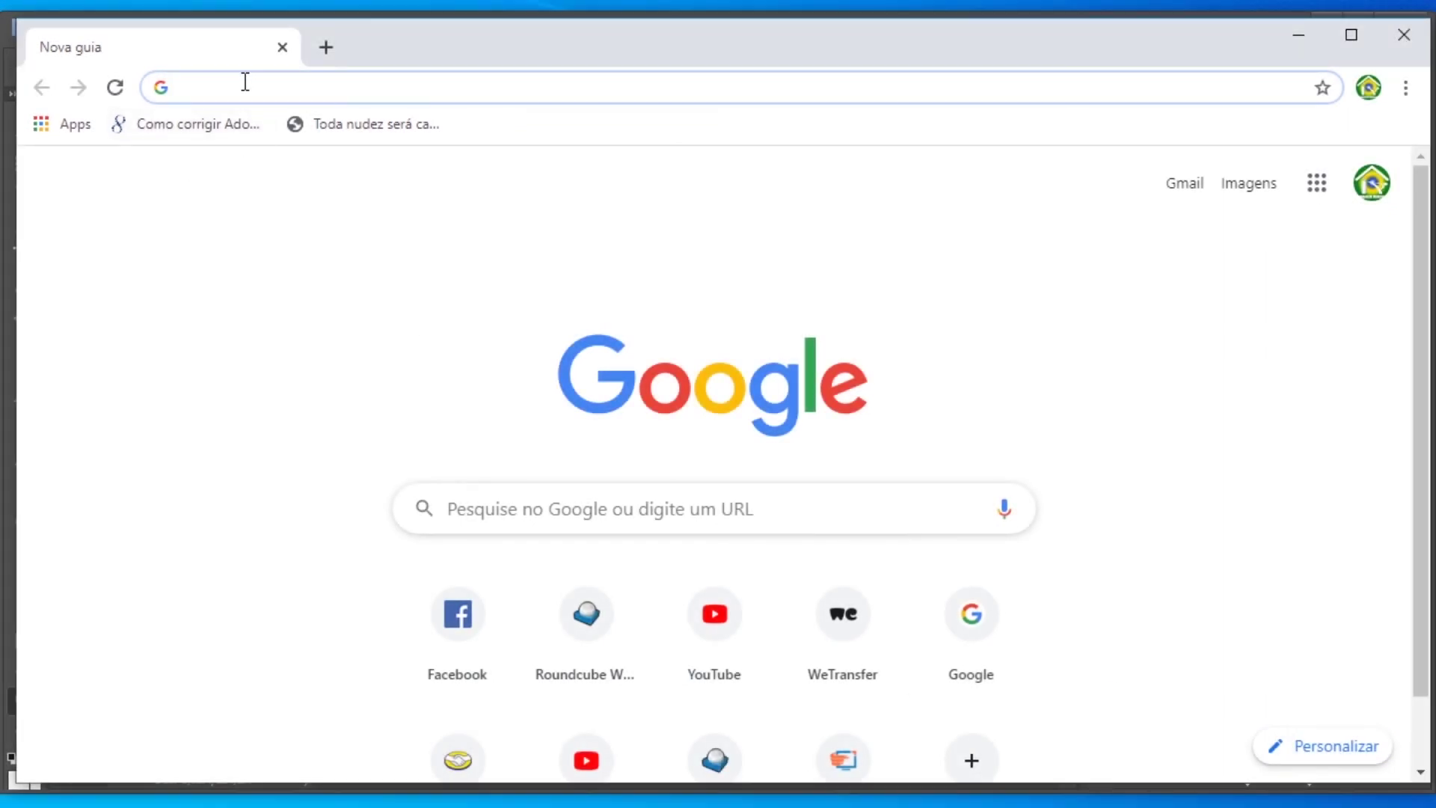
text(we)
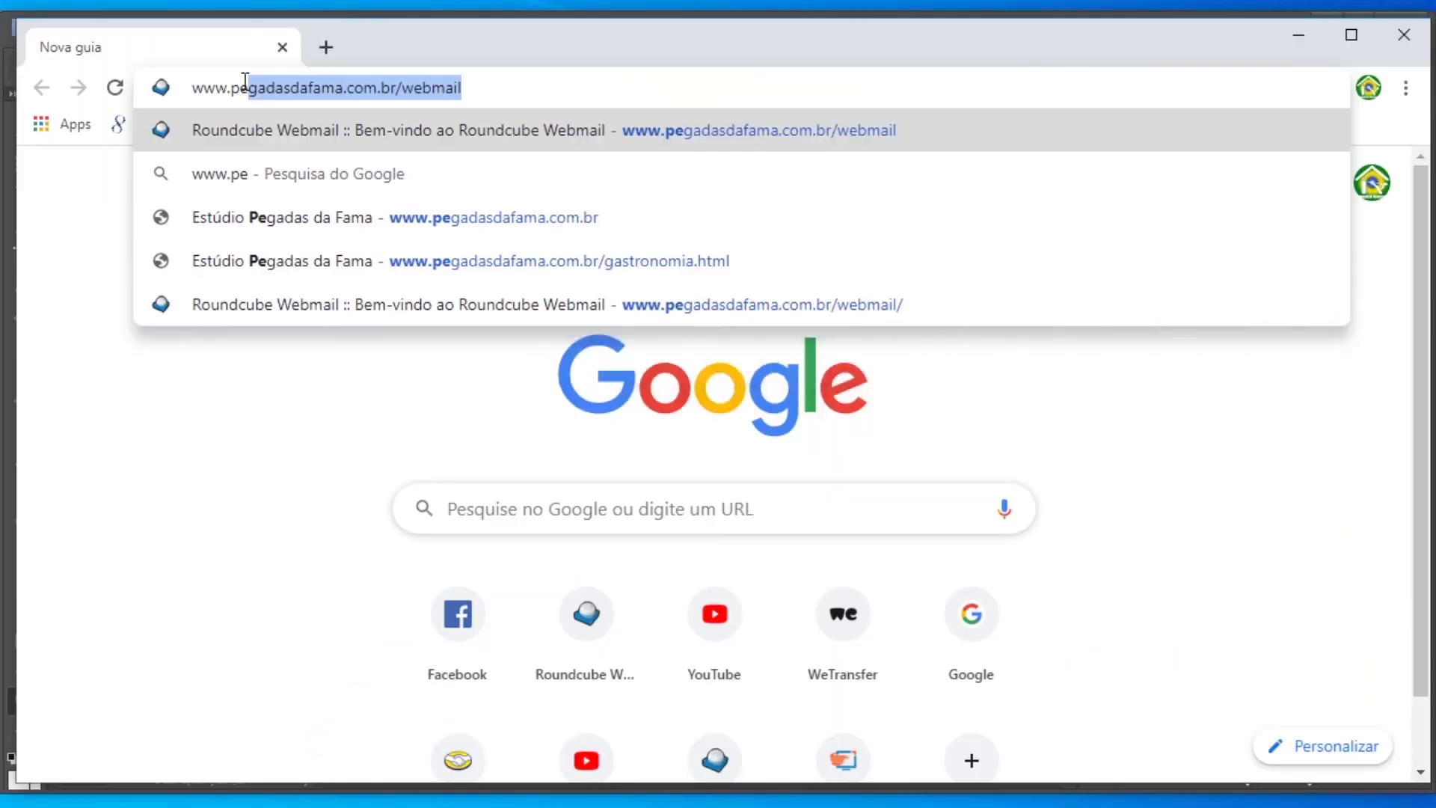
text(gadasdafama.com.br)
key(Return)
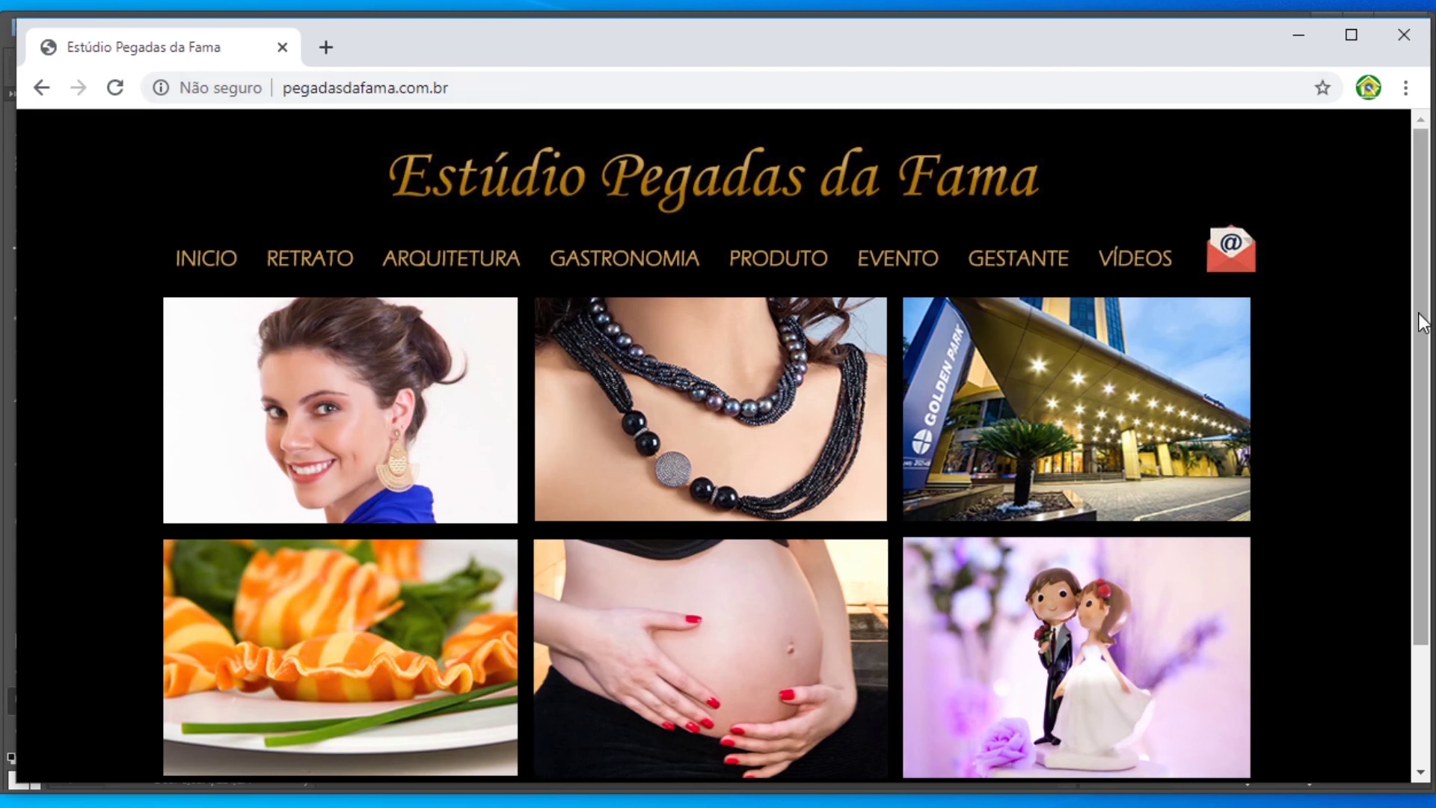
Browse the studio's Retrato, Arquitetura, Gastronomia and Evento portfolio pages
click(305, 277)
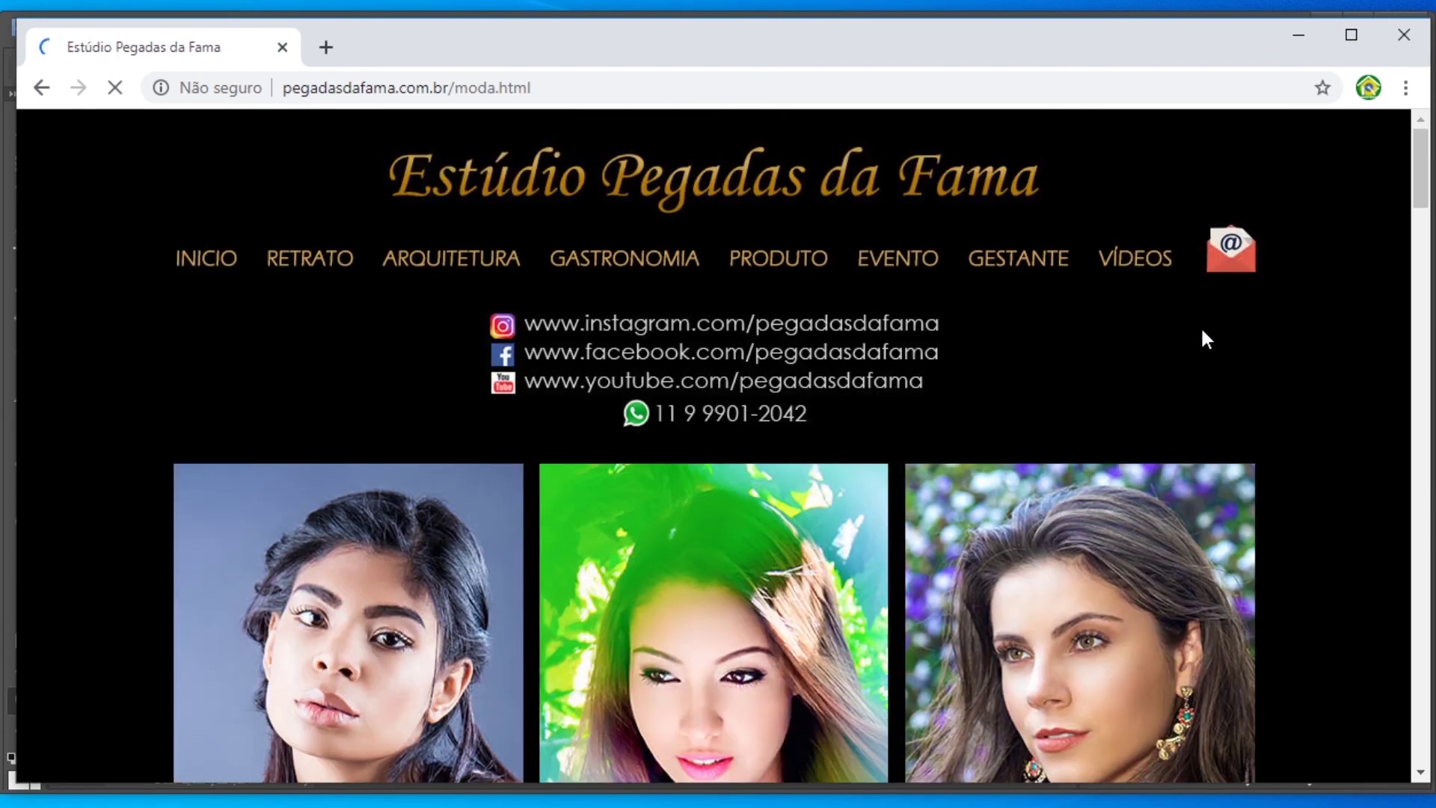
drag(1422, 168, 1396, 149)
click(465, 276)
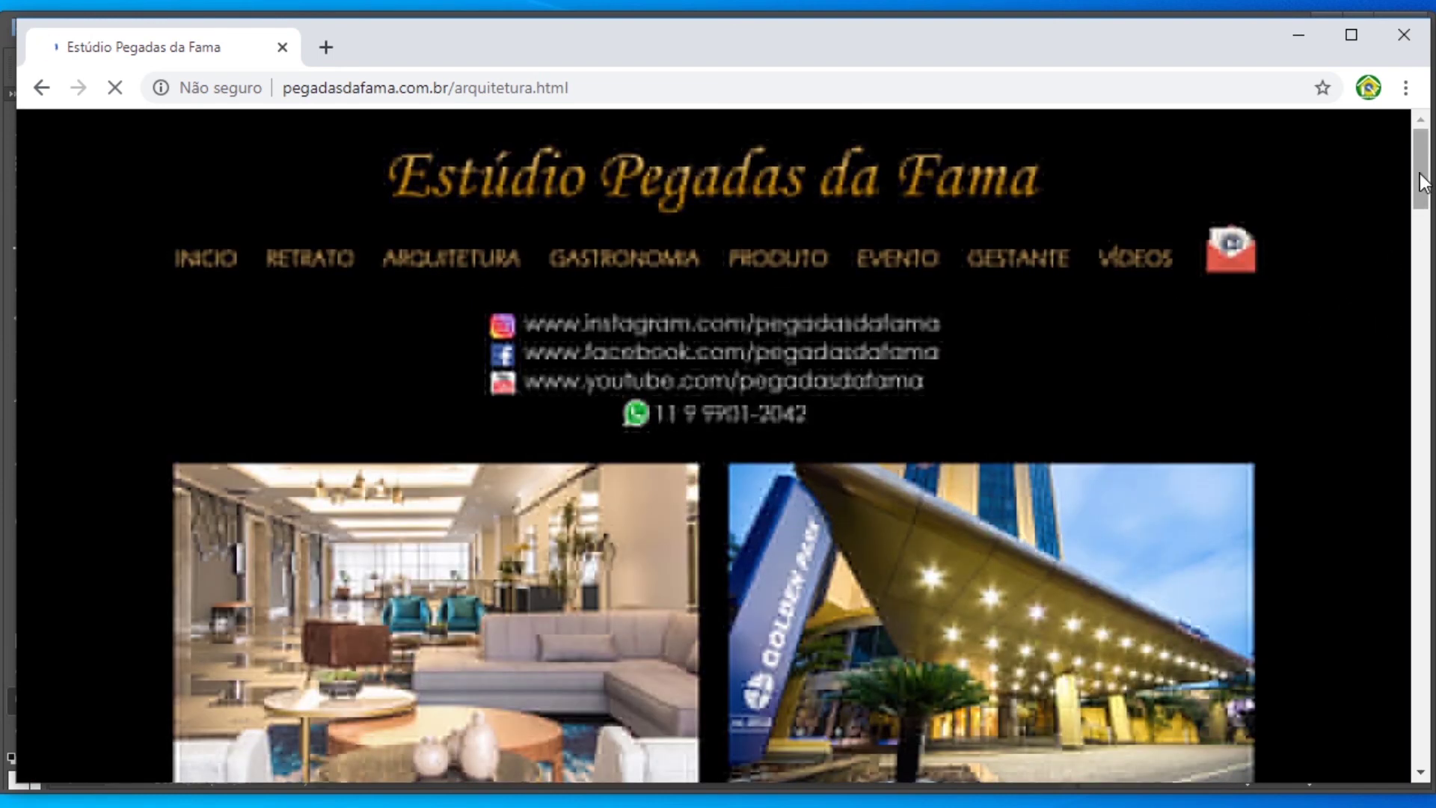
mouse_move(1422, 181)
mouse_down()
mouse_move(1433, 374)
mouse_move(1425, 180)
mouse_up()
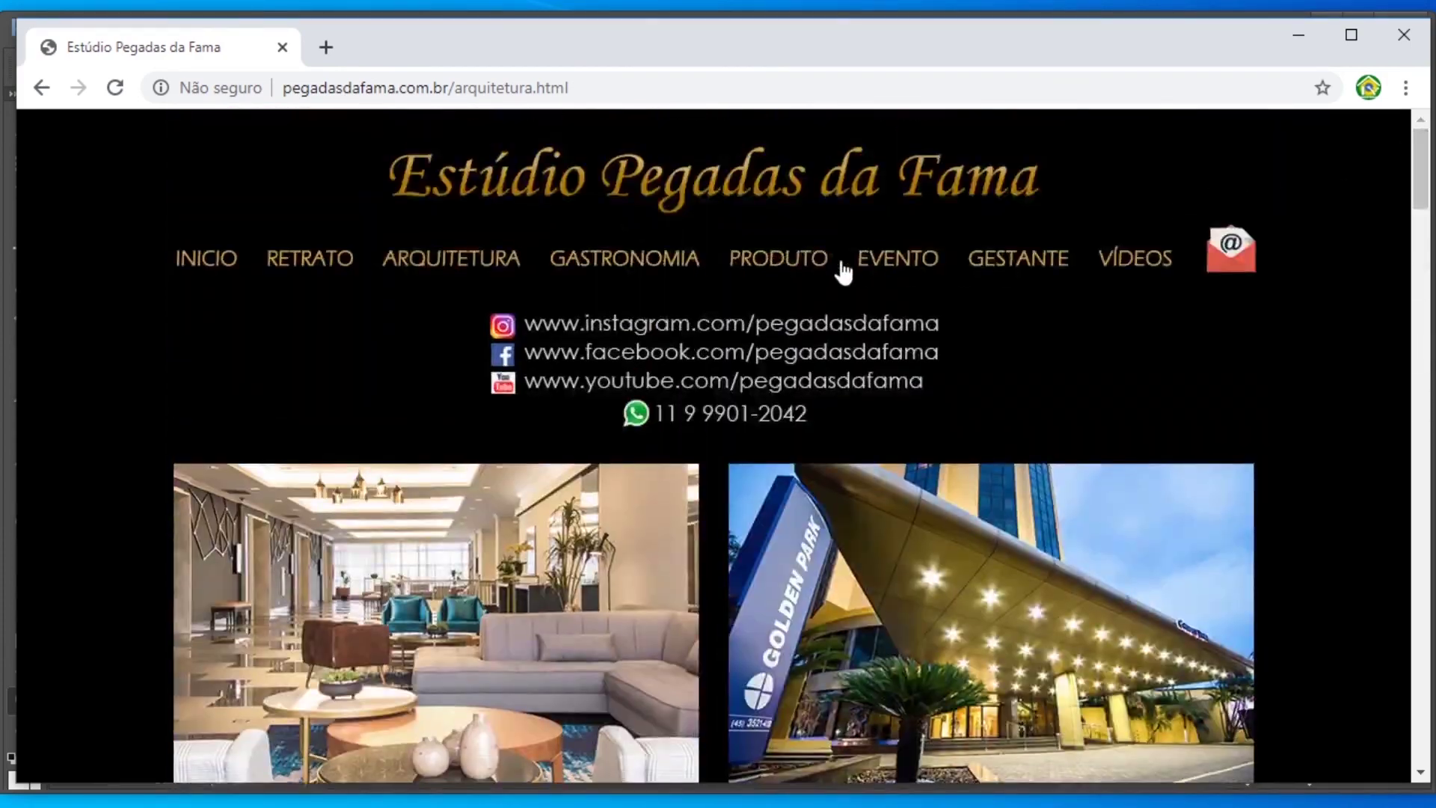
click(645, 265)
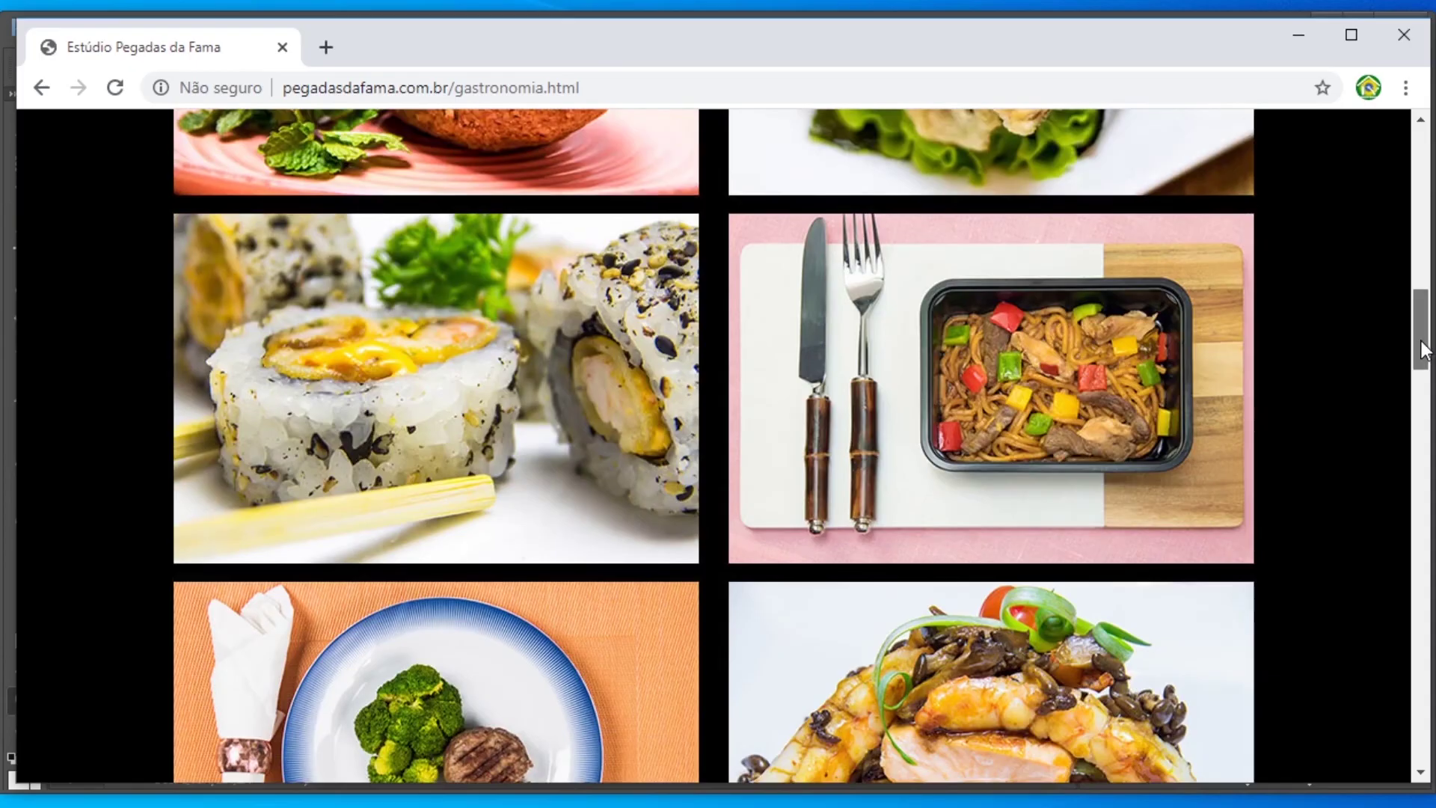
drag(1421, 342, 1408, 448)
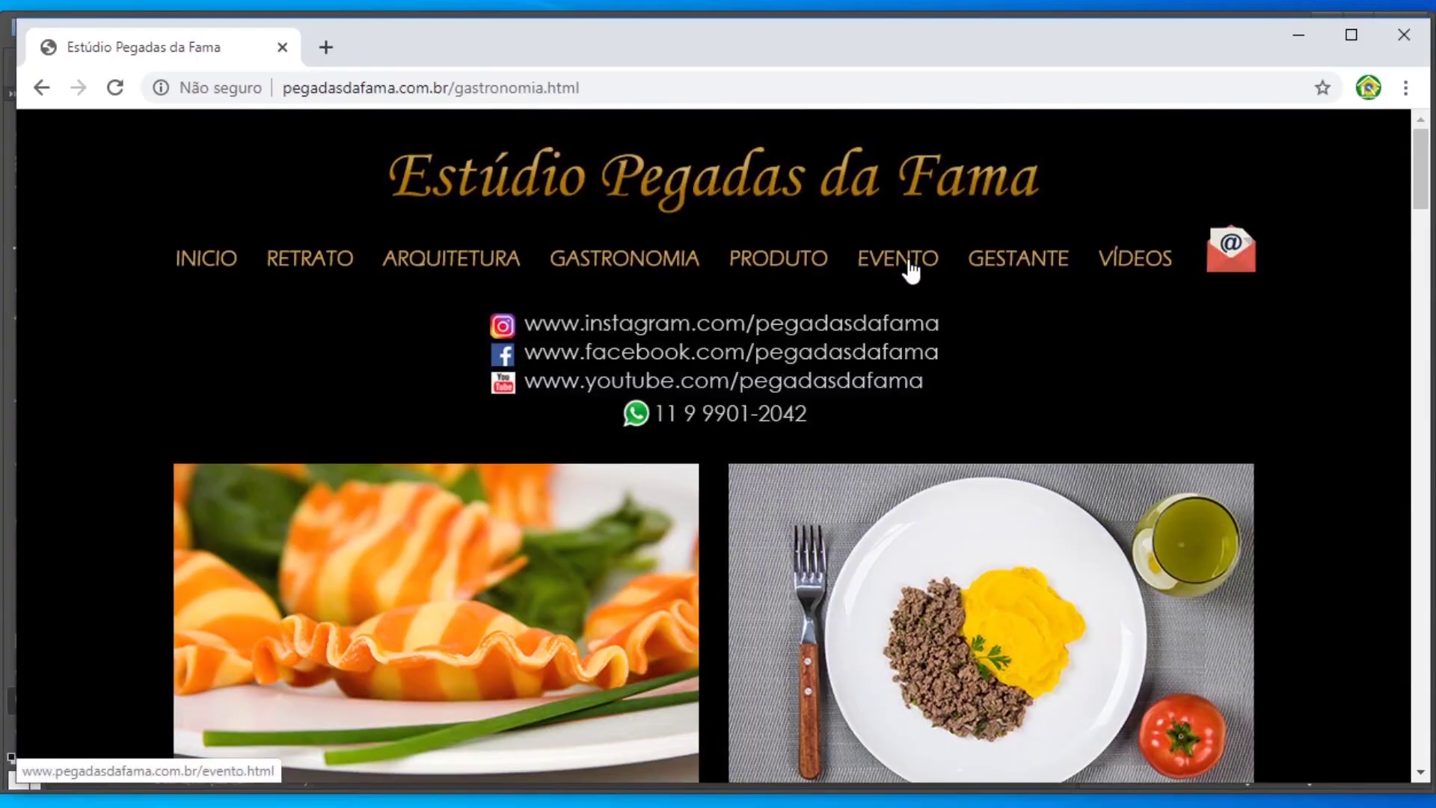
click(909, 263)
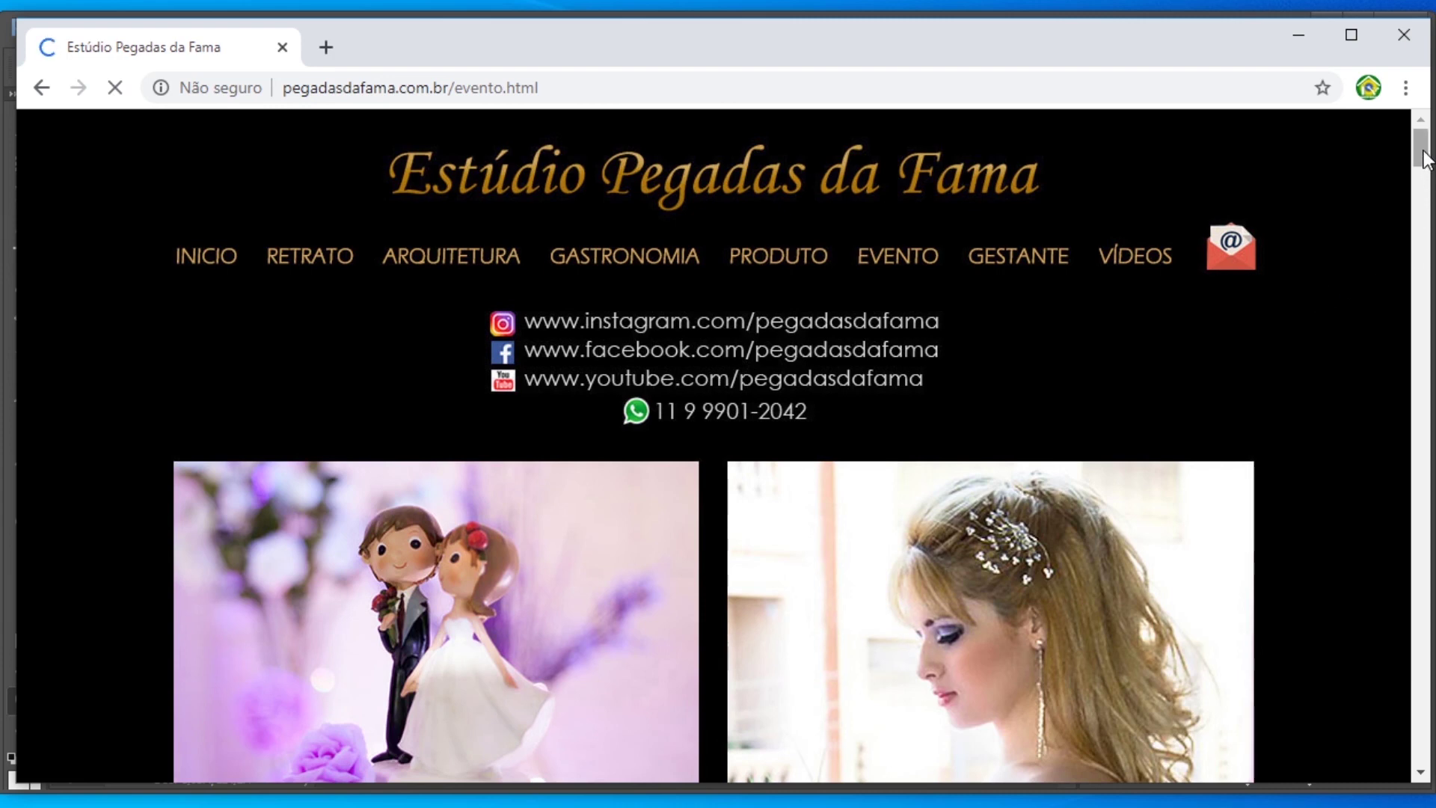
drag(1424, 159, 1423, 255)
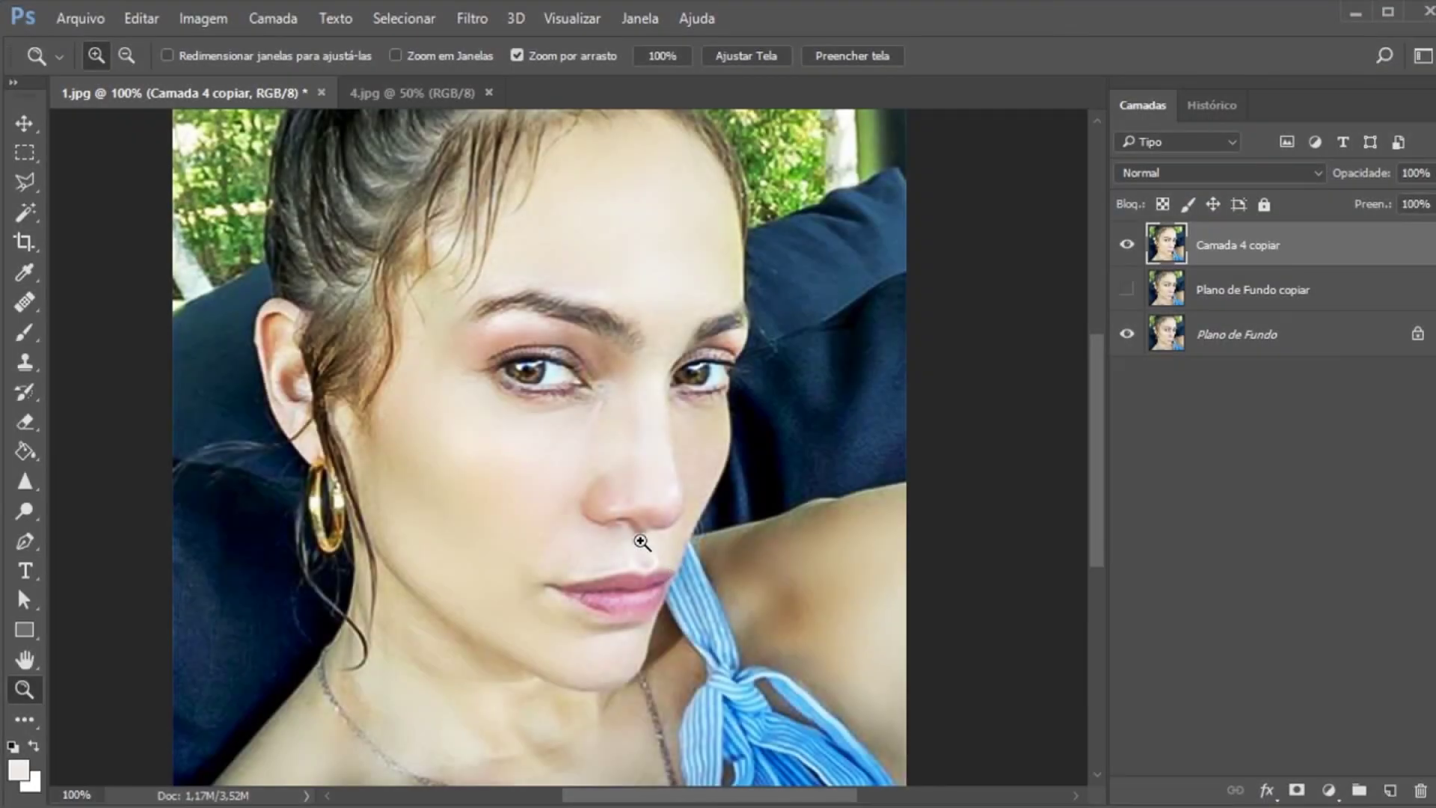
Return to Photoshop and view the whole retouched portrait at 66,67%
right_click(624, 507)
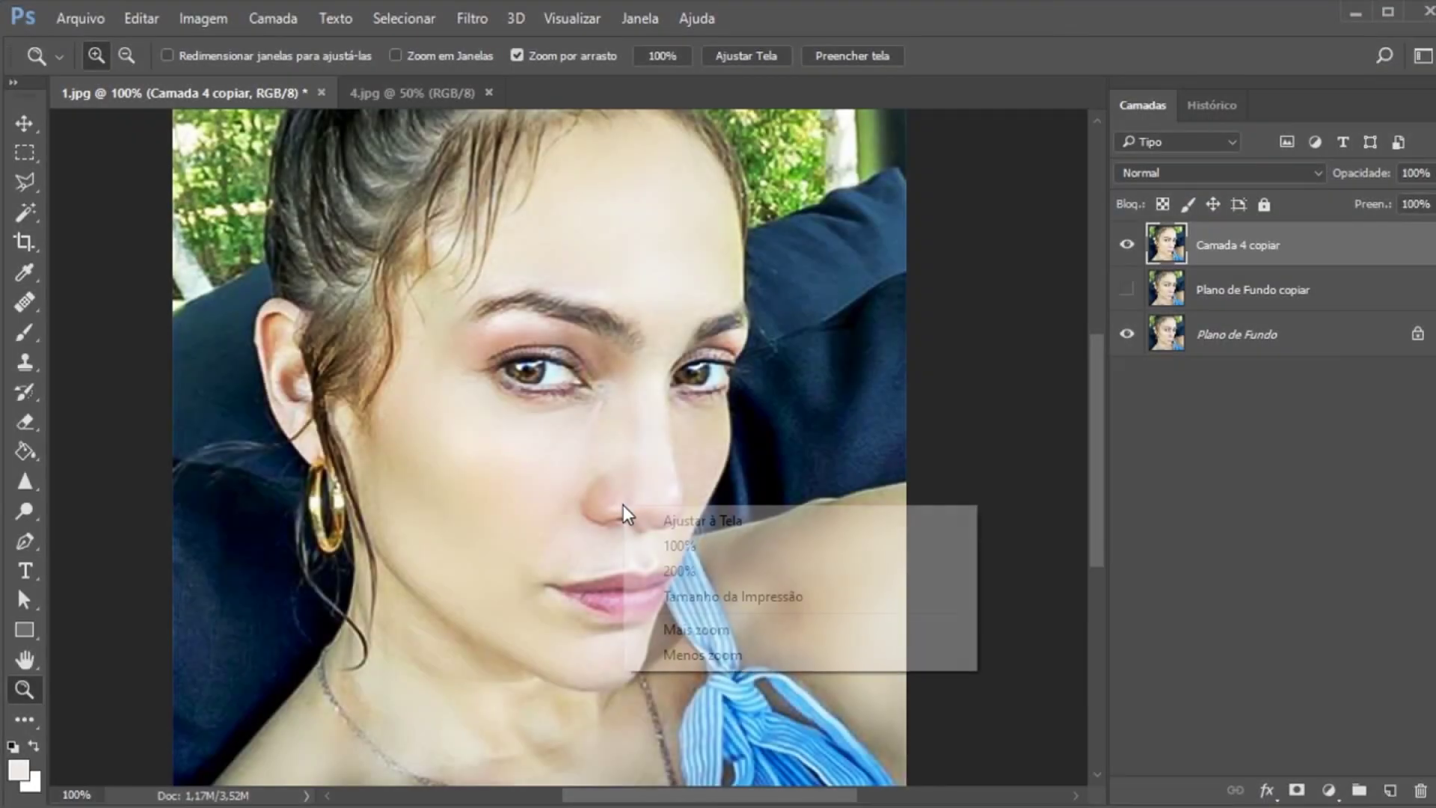
click(694, 656)
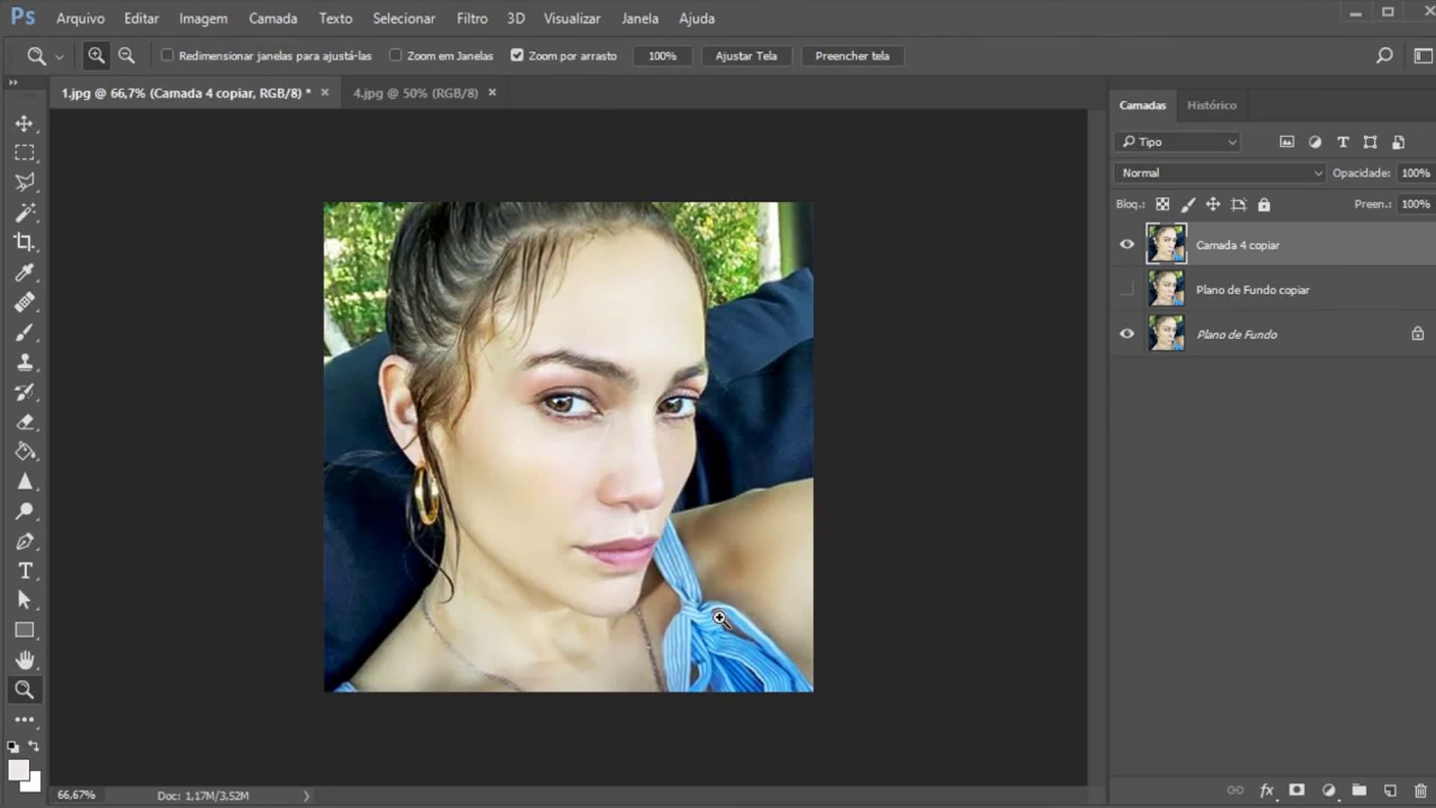